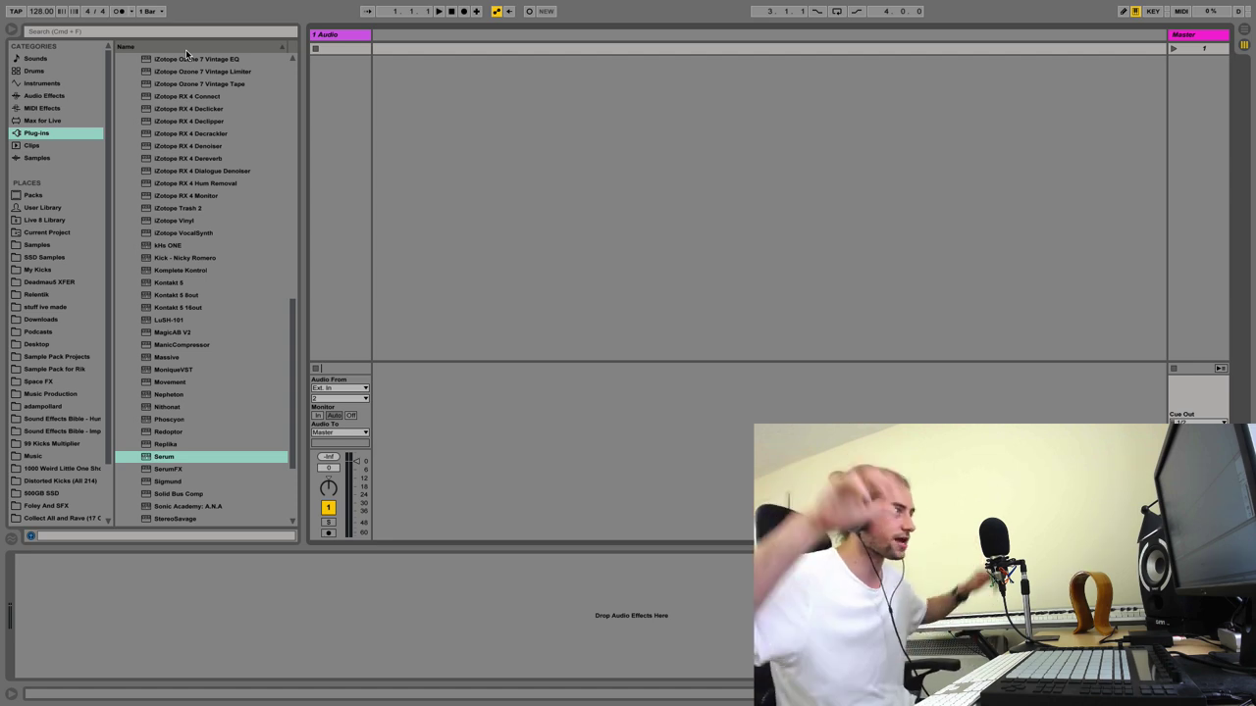
Step: Load the Serum instrument on a new MIDI track and delete the 1 Audio track
{"action": "double_click", "coordinate": [144, 457]}
{"action": "left_click", "coordinate": [363, 36]}
{"action": "key", "text": "Delete"}
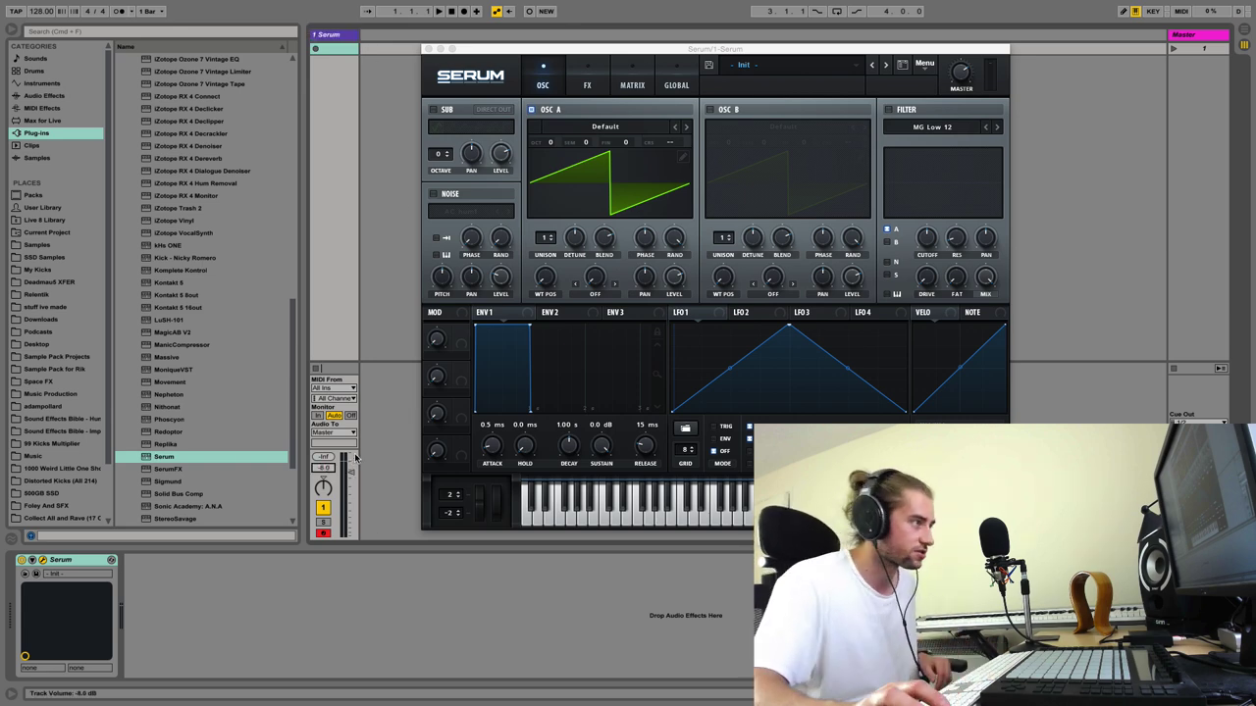
Step: Switch to the Arrangement view, hide the browser, and create a two-bar MIDI clip at bar 17 on the unfolded Serum track
{"action": "key", "text": "Tab"}
{"action": "key", "text": "super+alt+b"}
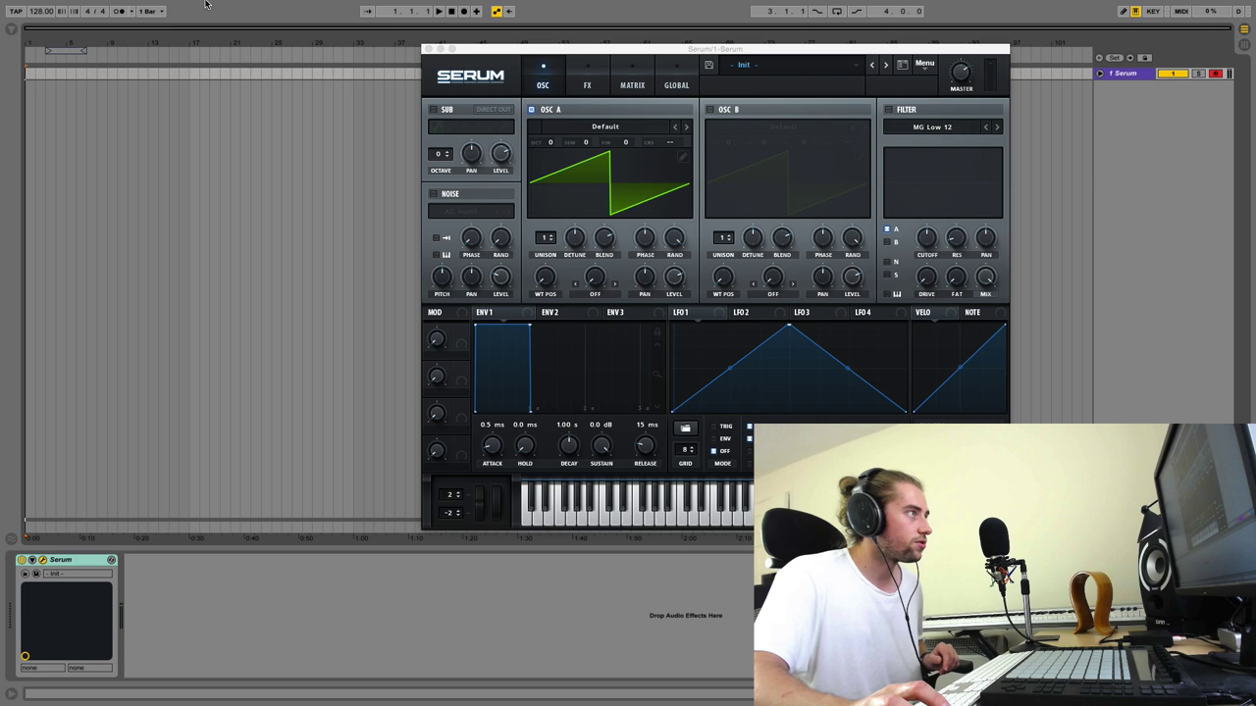
{"action": "left_click_drag", "start_coordinate": [196, 39], "coordinate": [200, 72]}
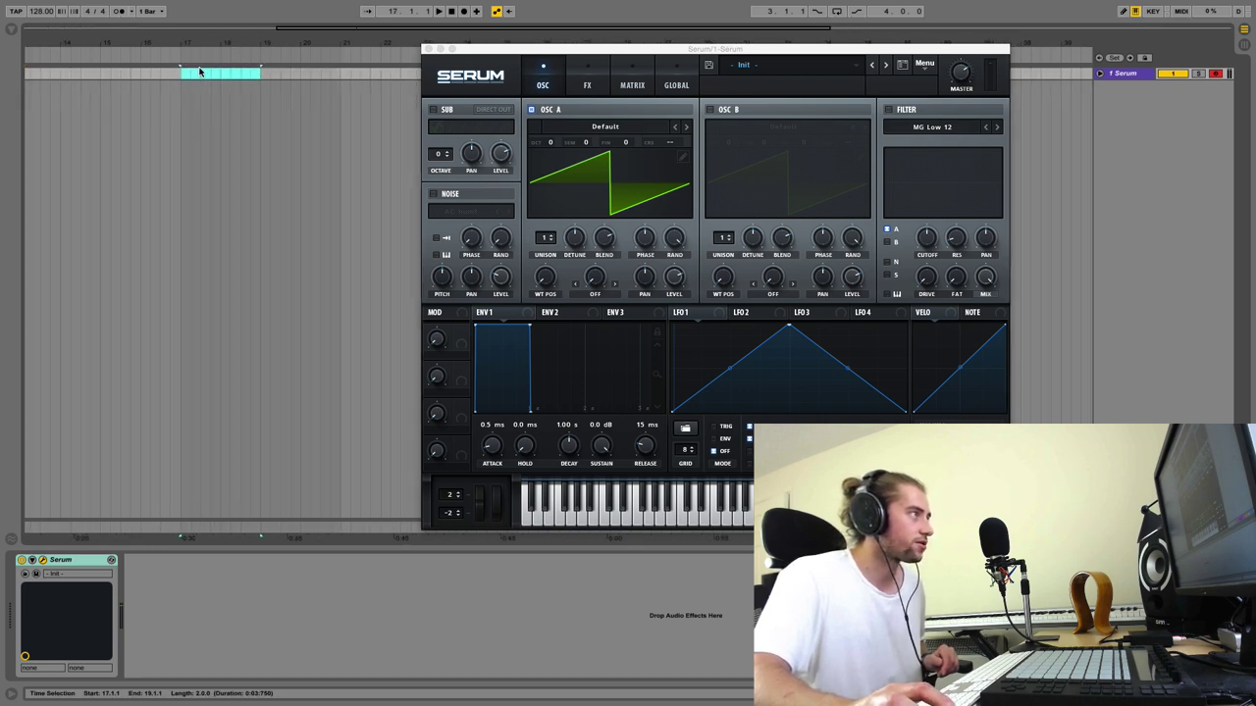
{"action": "right_click", "coordinate": [184, 76]}
{"action": "left_click", "coordinate": [216, 145]}
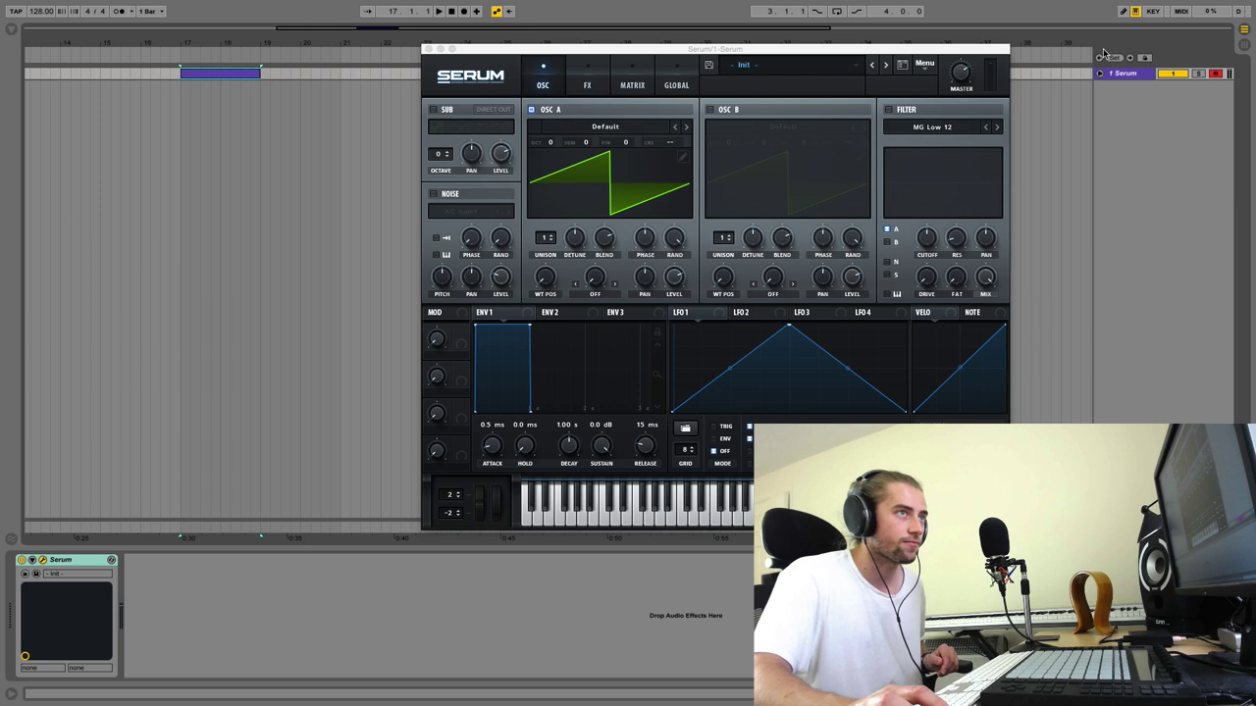
{"action": "left_click", "coordinate": [1099, 75]}
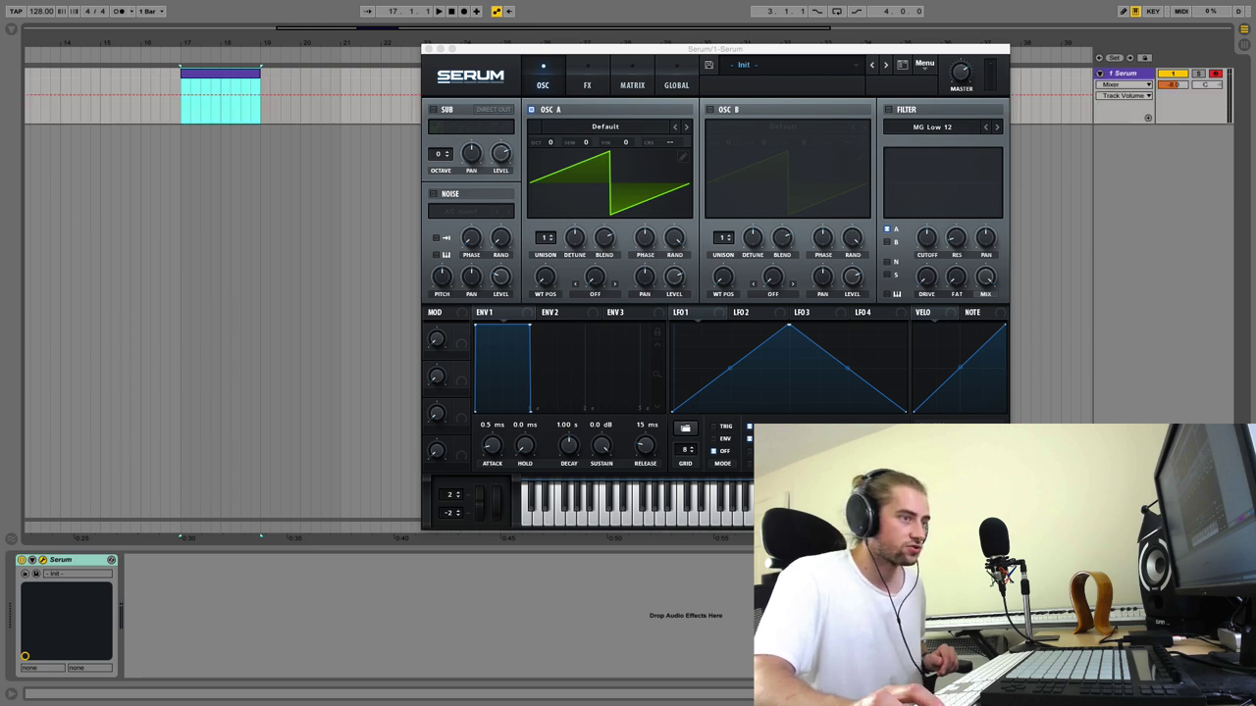
Step: Open the clip's notes and draw an F0 note from 1.1.1 to 2.2.1
{"action": "key", "text": "shift+Tab"}
{"action": "scroll", "coordinate": [202, 613], "scroll_direction": "down", "scroll_amount": 3}
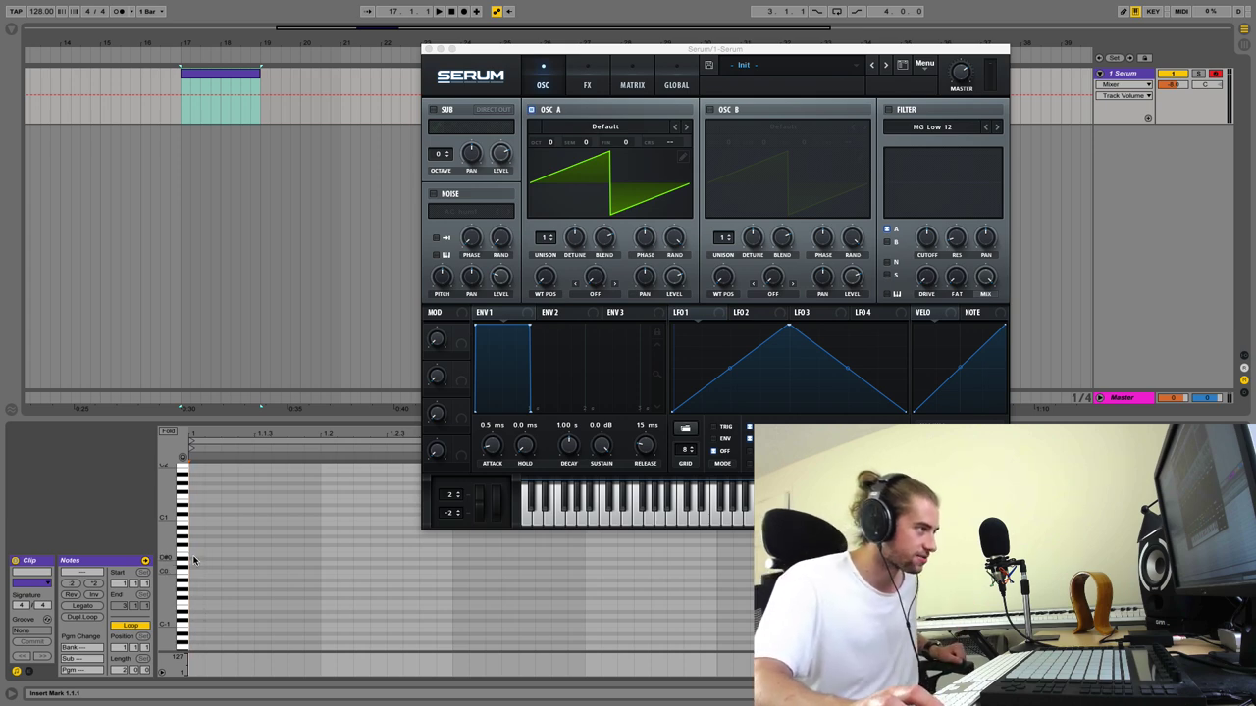
{"action": "scroll", "coordinate": [195, 559], "scroll_direction": "down", "scroll_amount": 2}
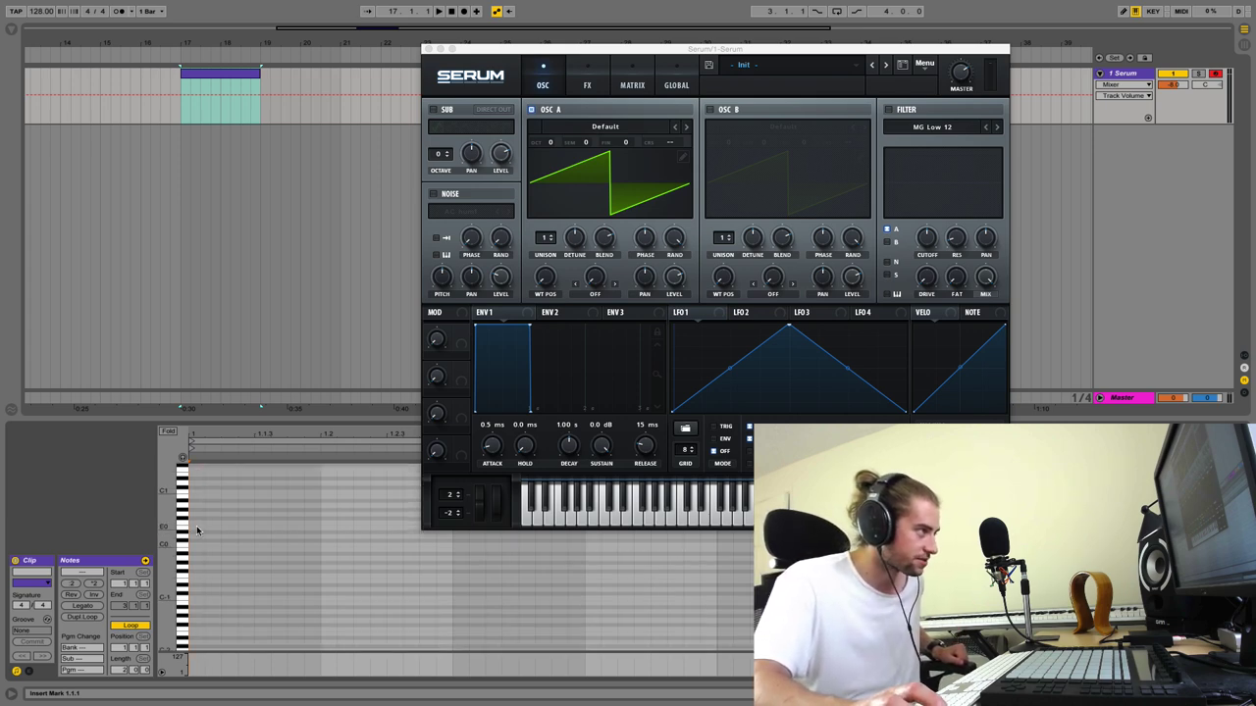
{"action": "left_click", "coordinate": [197, 524]}
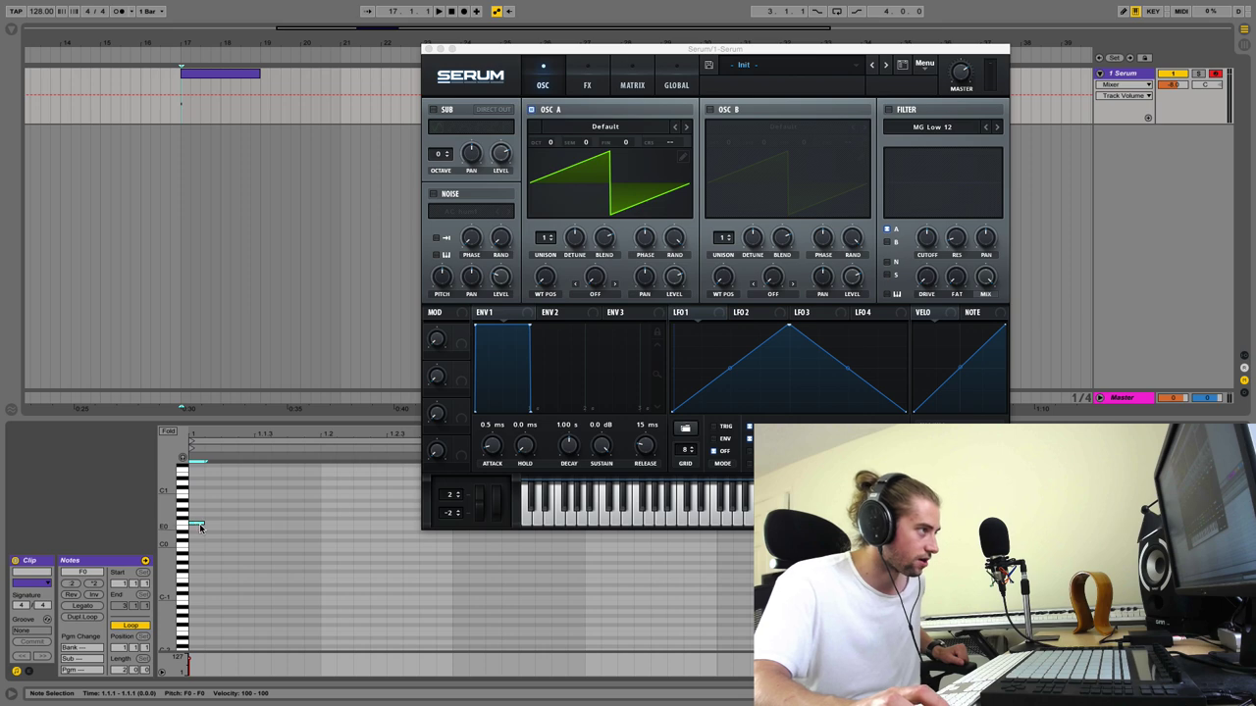
{"action": "left_click_drag", "start_coordinate": [204, 522], "coordinate": [849, 523]}
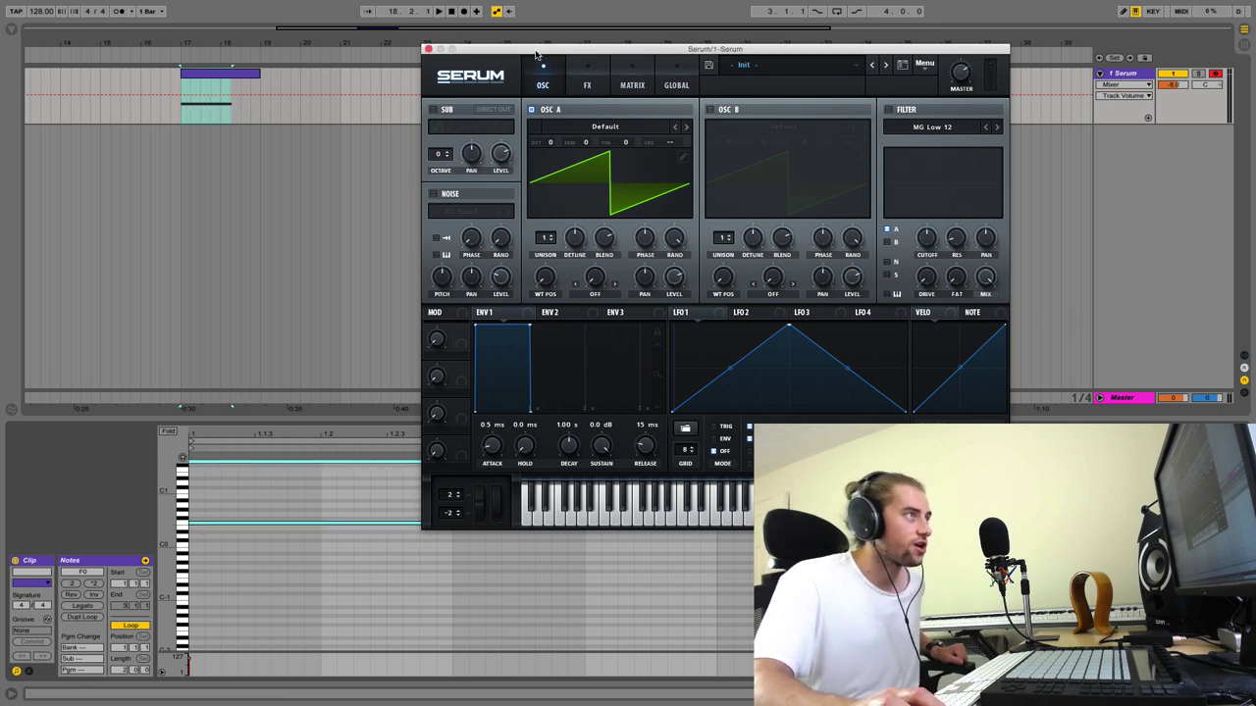
Step: Move the Serum window clear of the note editor and set the project tempo to 150 BPM
{"action": "left_click_drag", "start_coordinate": [536, 51], "coordinate": [1072, 47]}
{"action": "left_click", "coordinate": [818, 570]}
{"action": "key", "text": "super+a"}
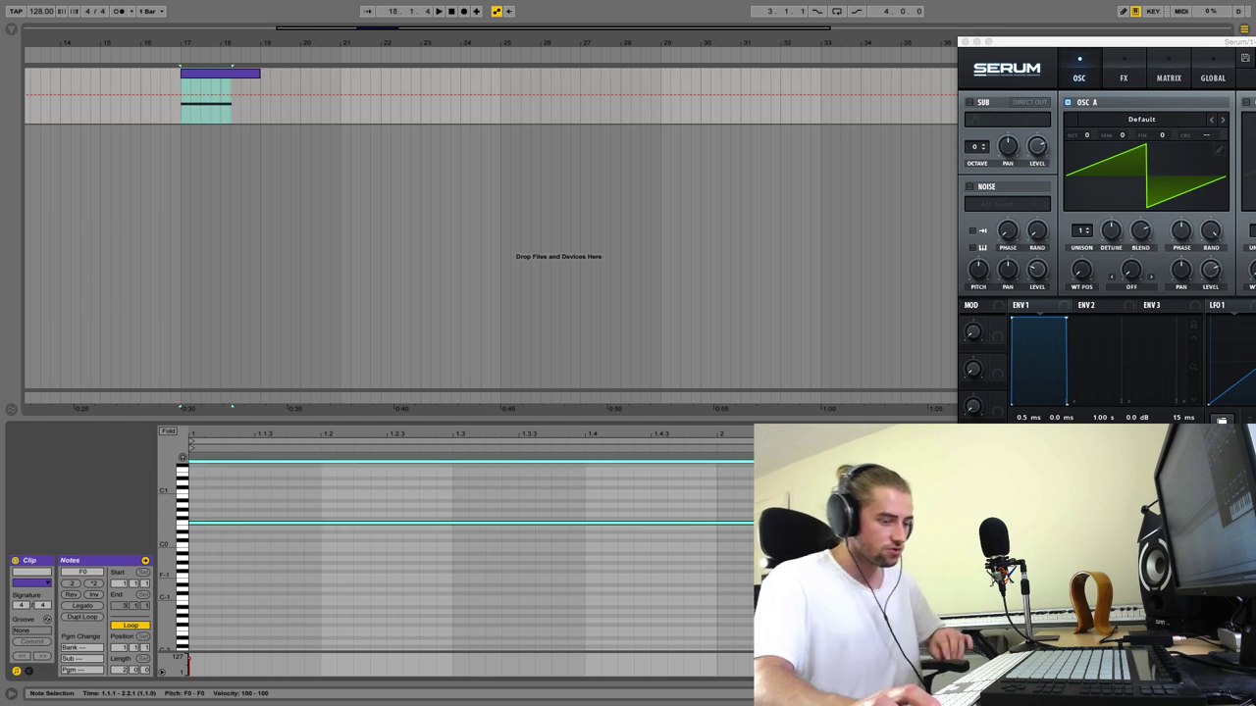
{"action": "left_click", "coordinate": [35, 15]}
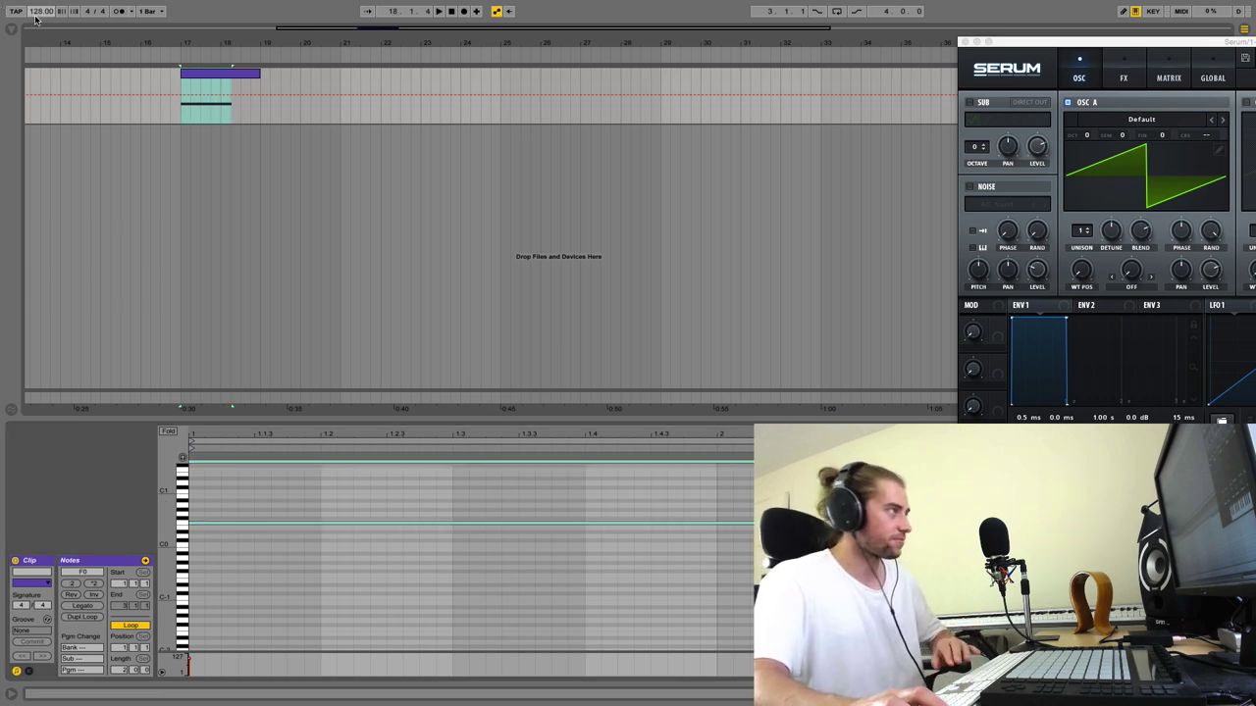
{"action": "type", "text": "150"}
{"action": "key", "text": "Return"}
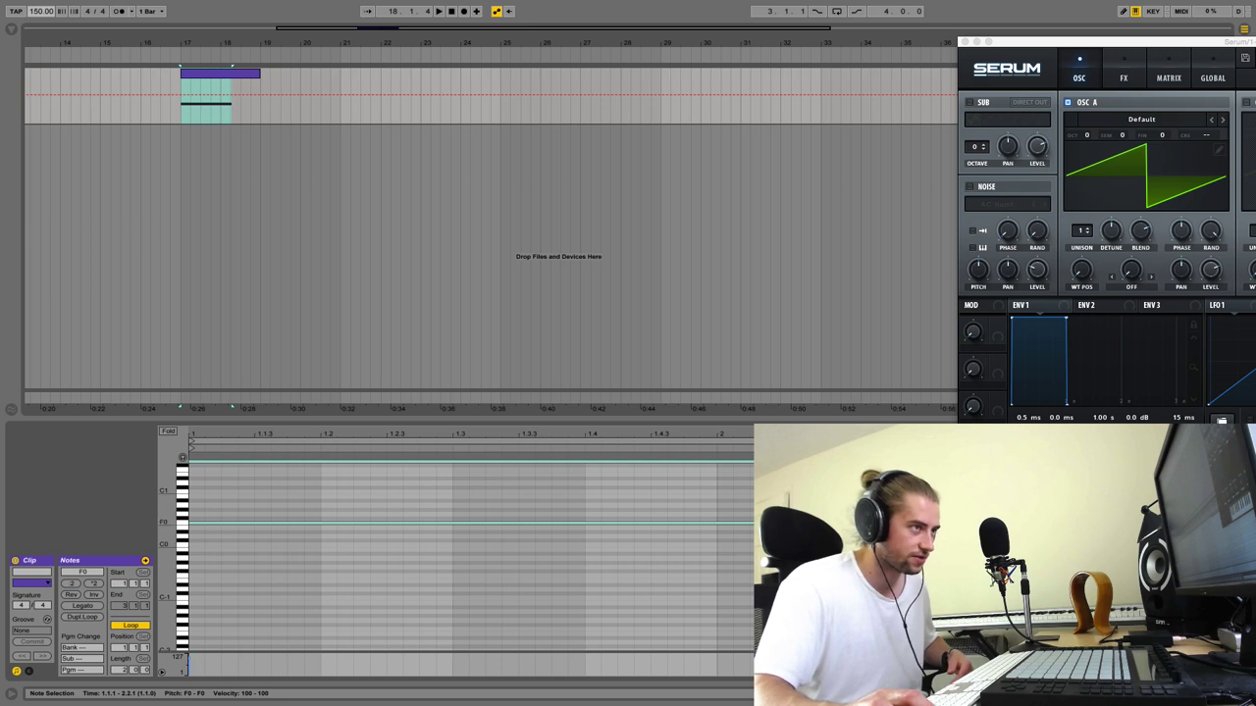
Step: Extend the F0 note to fill the whole two-bar clip and play it back
{"action": "left_click_drag", "start_coordinate": [850, 523], "coordinate": [1147, 523]}
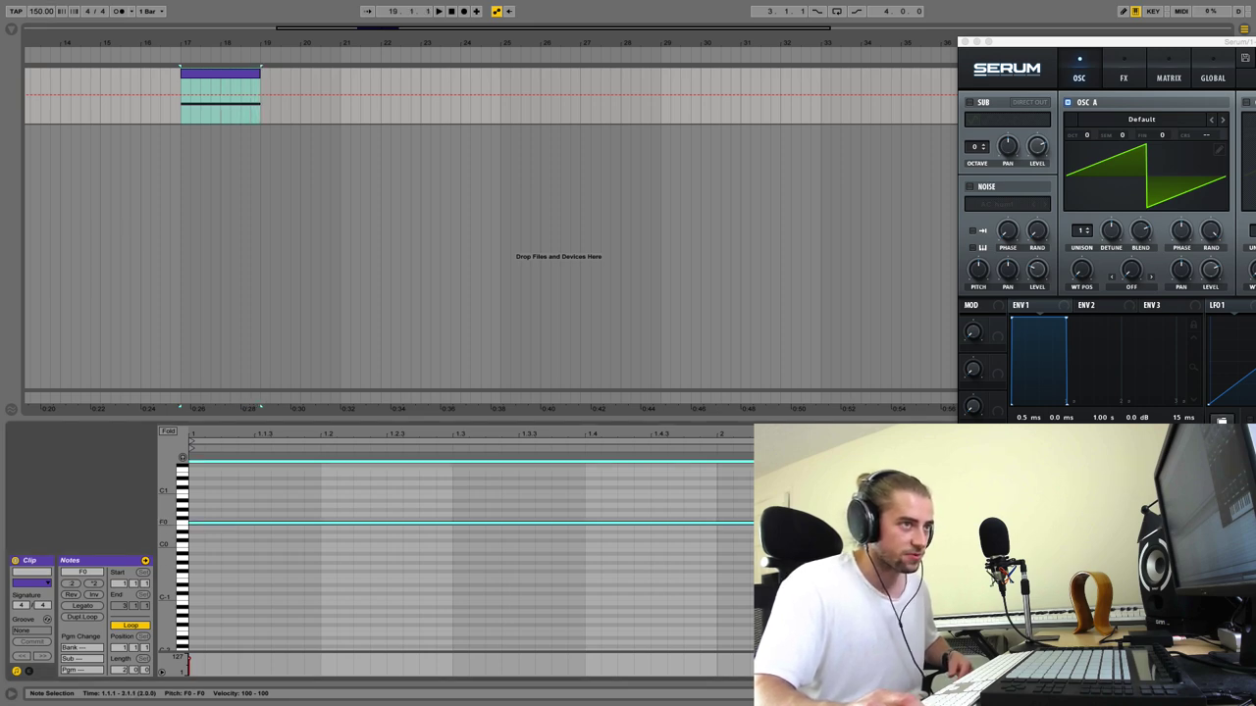
{"action": "key", "text": "space"}
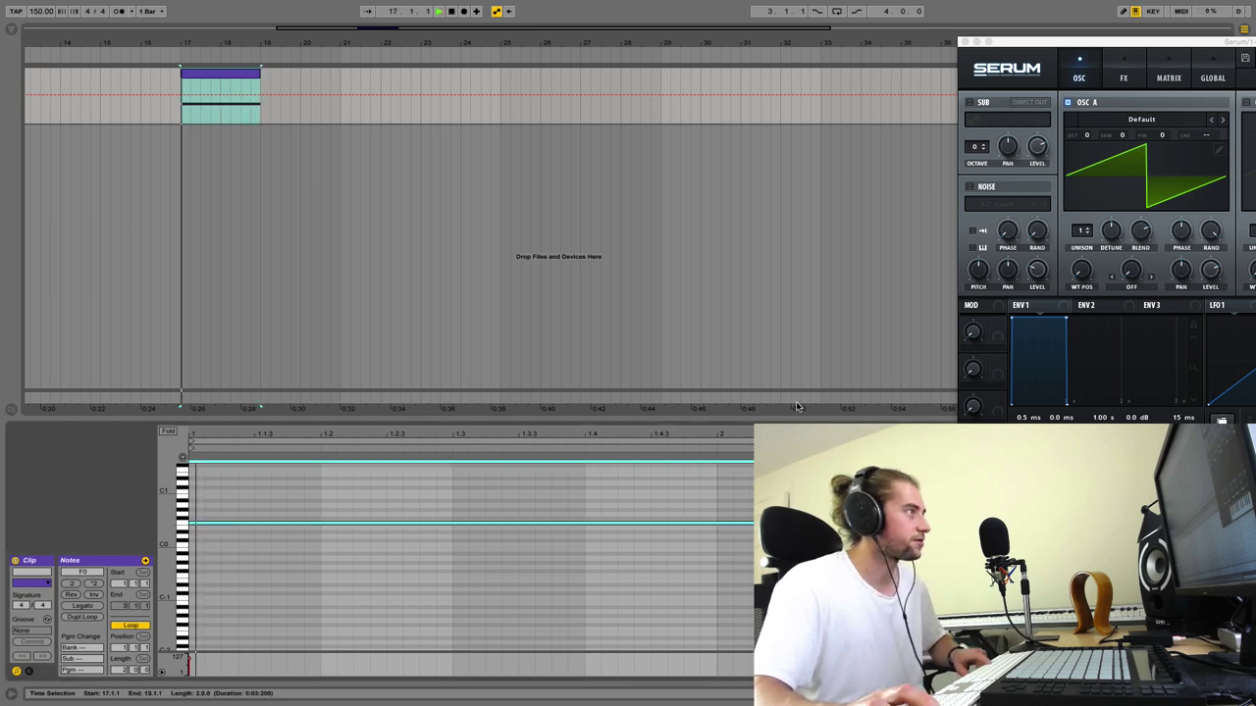
{"action": "key", "text": "space"}
{"action": "left_click", "coordinate": [226, 77]}
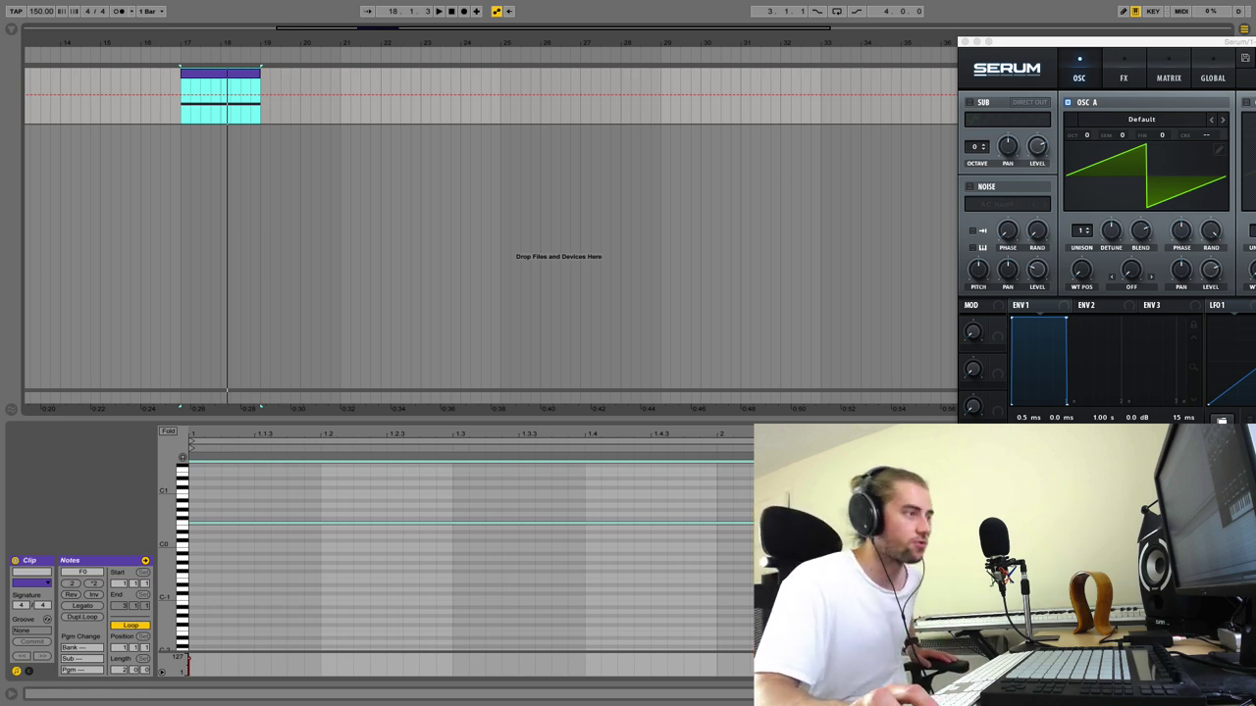
{"action": "left_click_drag", "start_coordinate": [170, 529], "coordinate": [196, 529]}
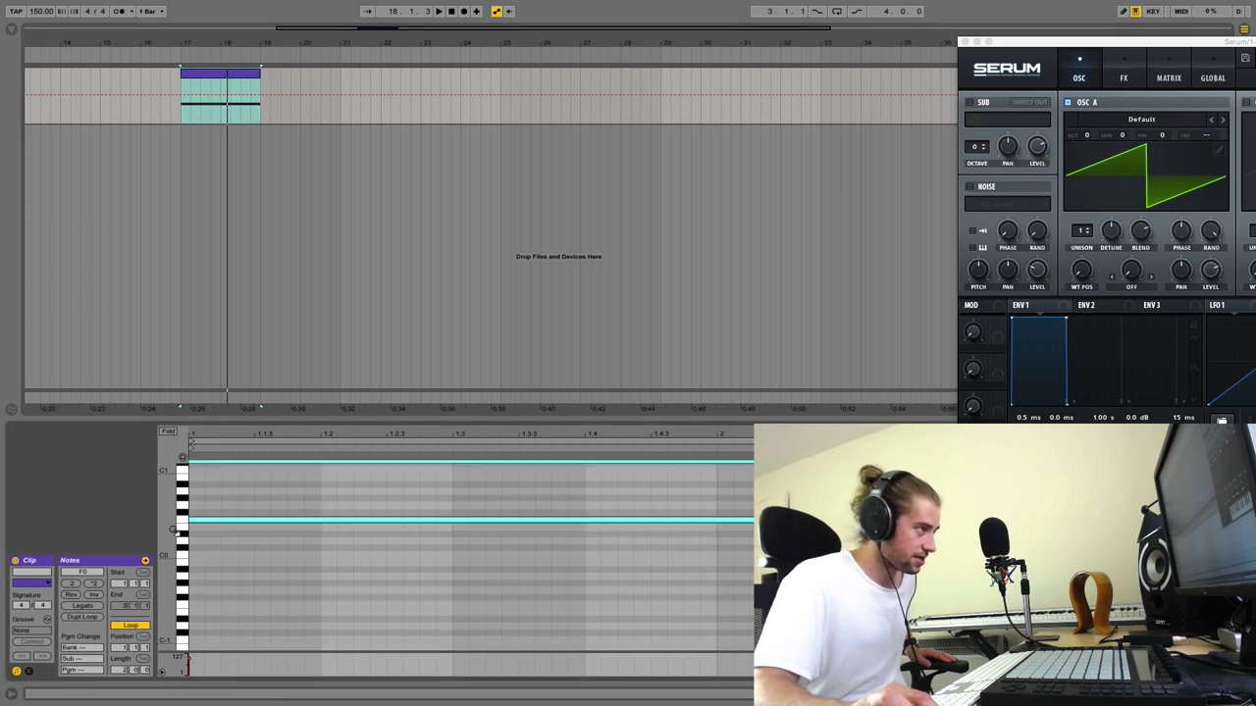
{"action": "key", "text": "space"}
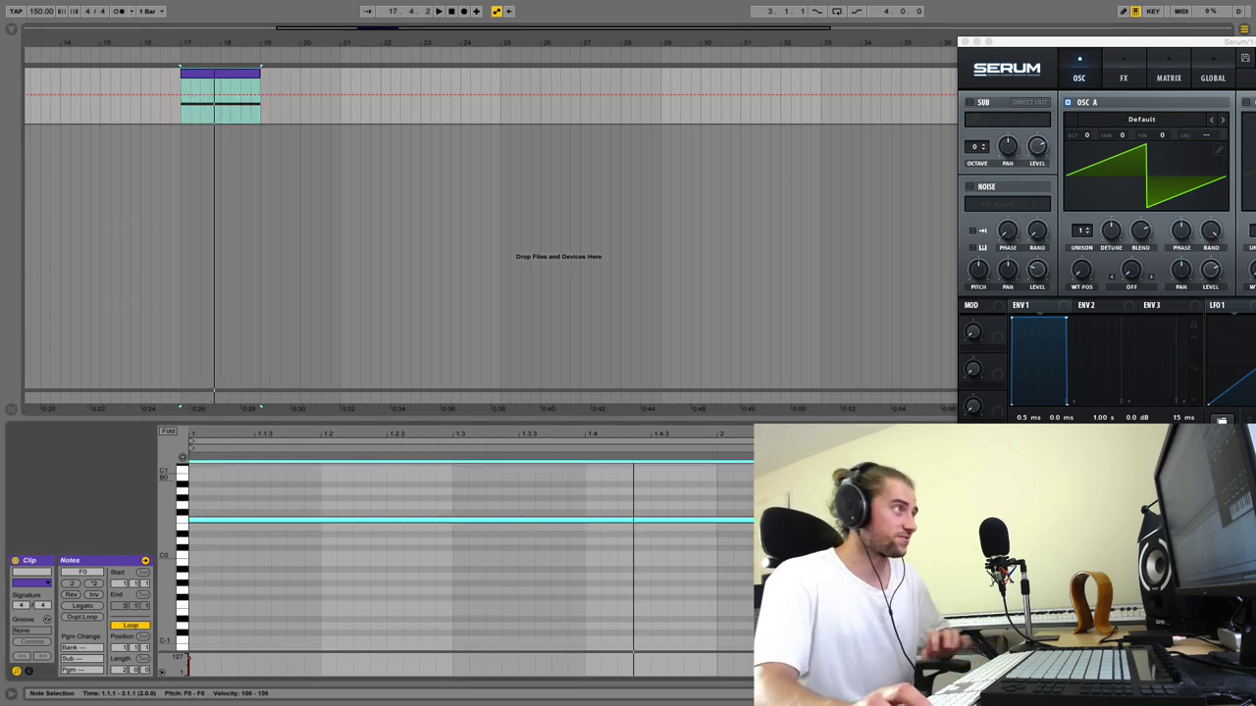
{"action": "left_click", "coordinate": [317, 112]}
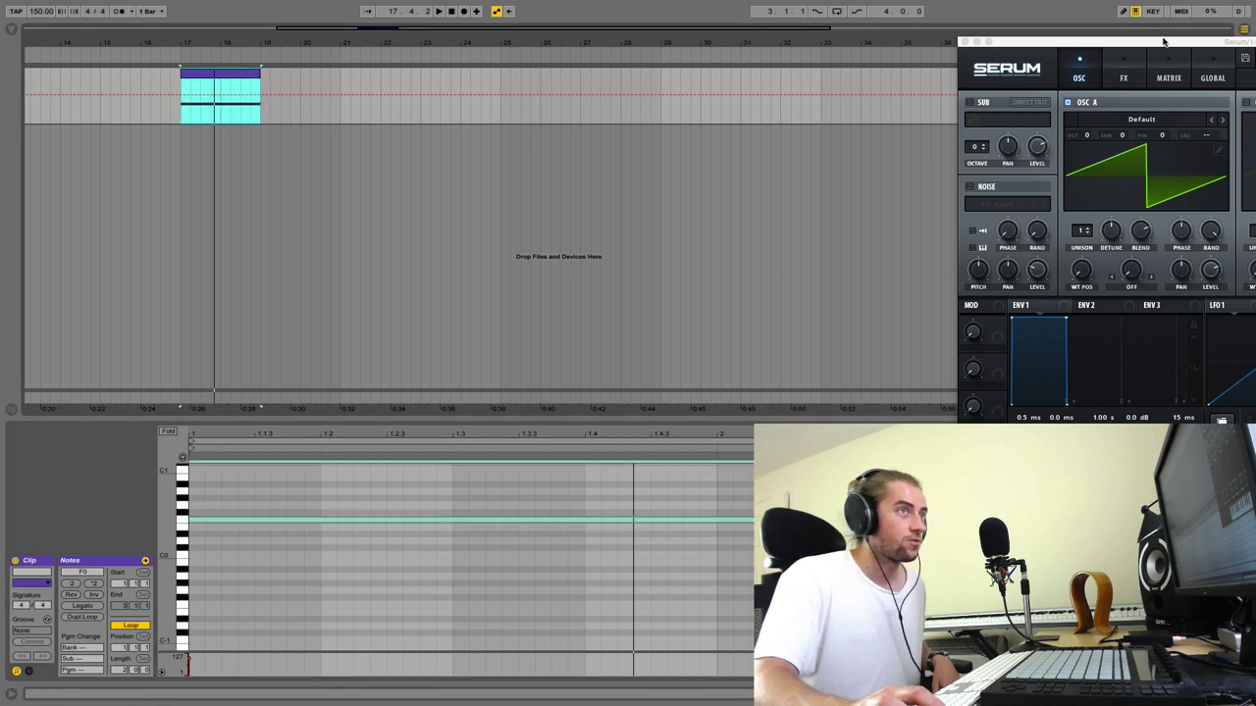
Step: Bring the Serum window back into view and load the Analog_BD_Sin wavetable into oscillator A
{"action": "left_click_drag", "start_coordinate": [1163, 41], "coordinate": [582, 71]}
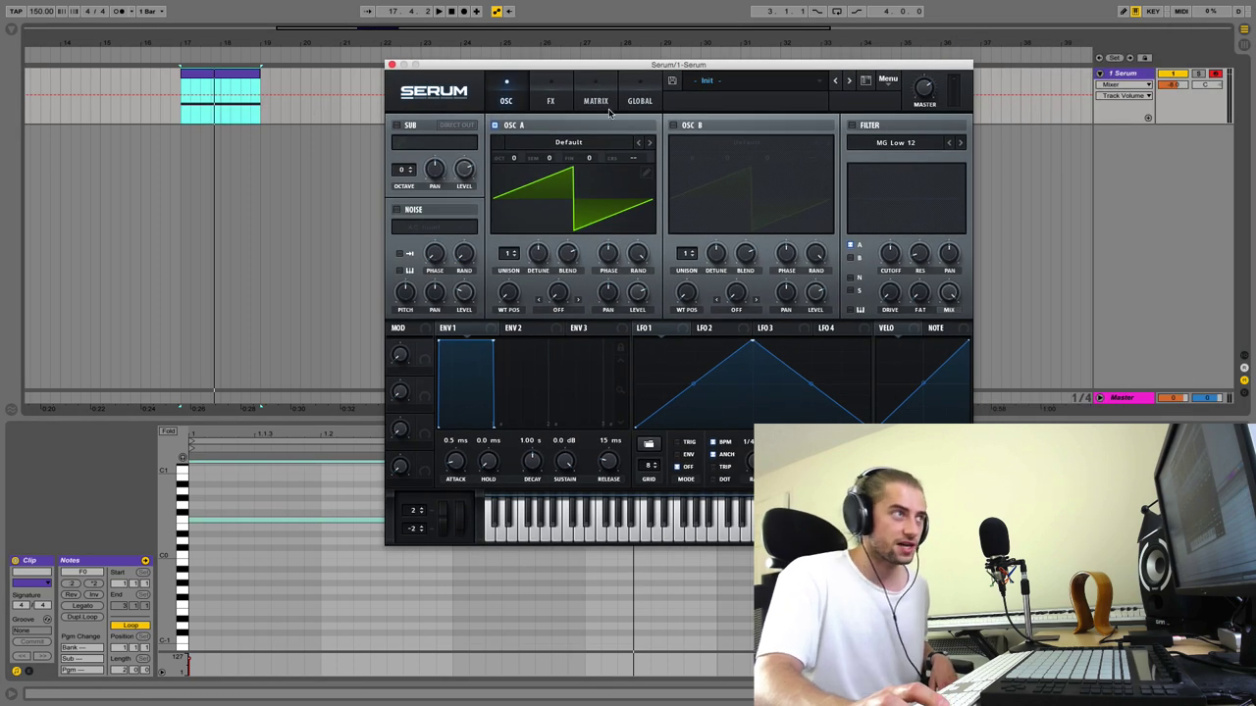
{"action": "left_click", "coordinate": [558, 140]}
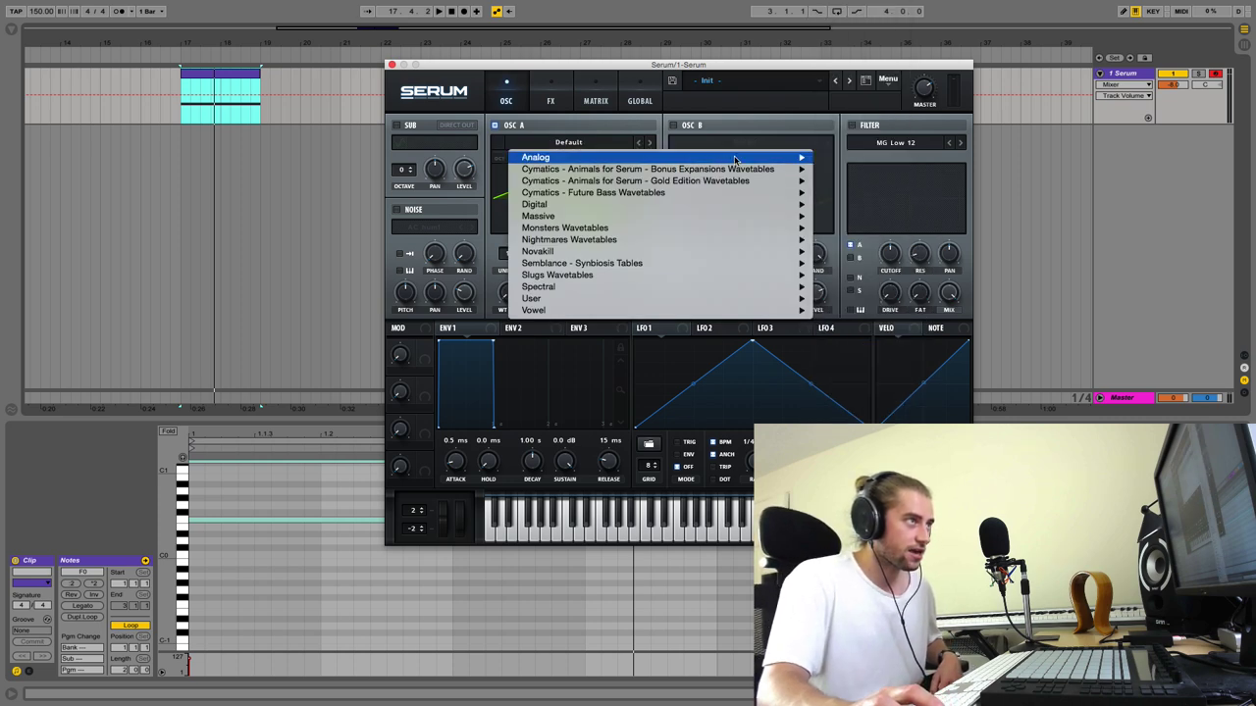
{"action": "mouse_move", "coordinate": [735, 160]}
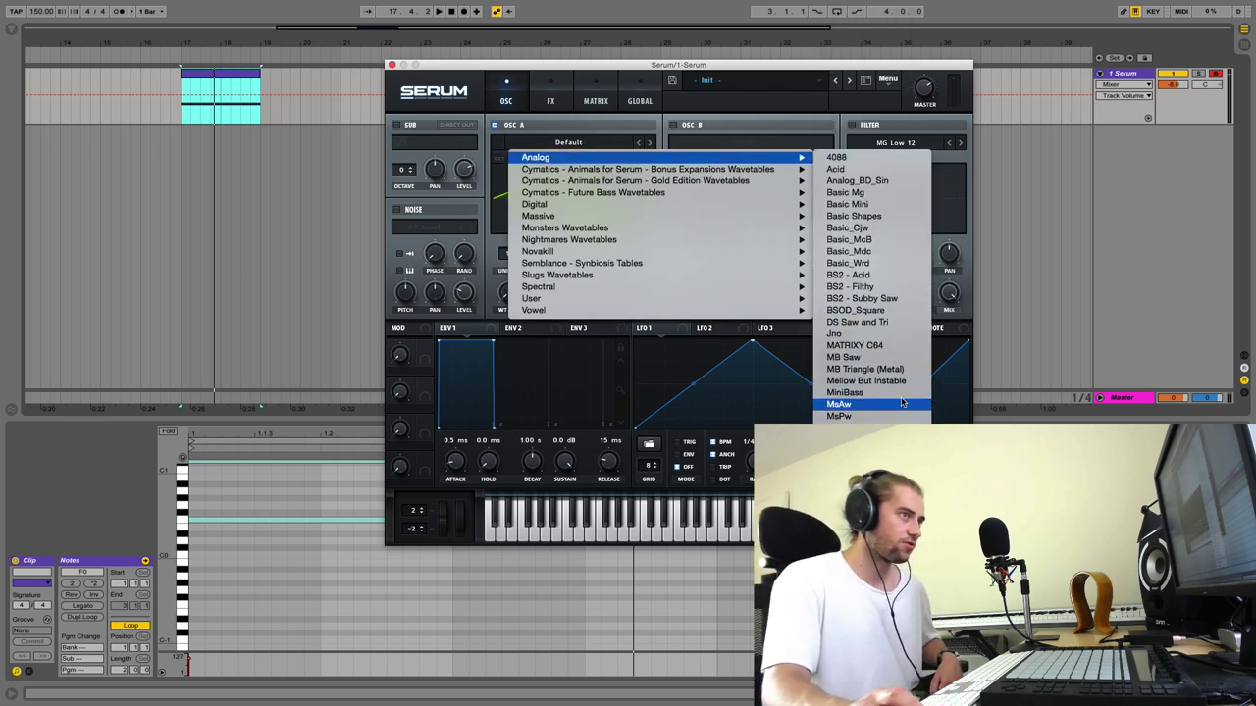
{"action": "left_click", "coordinate": [863, 183]}
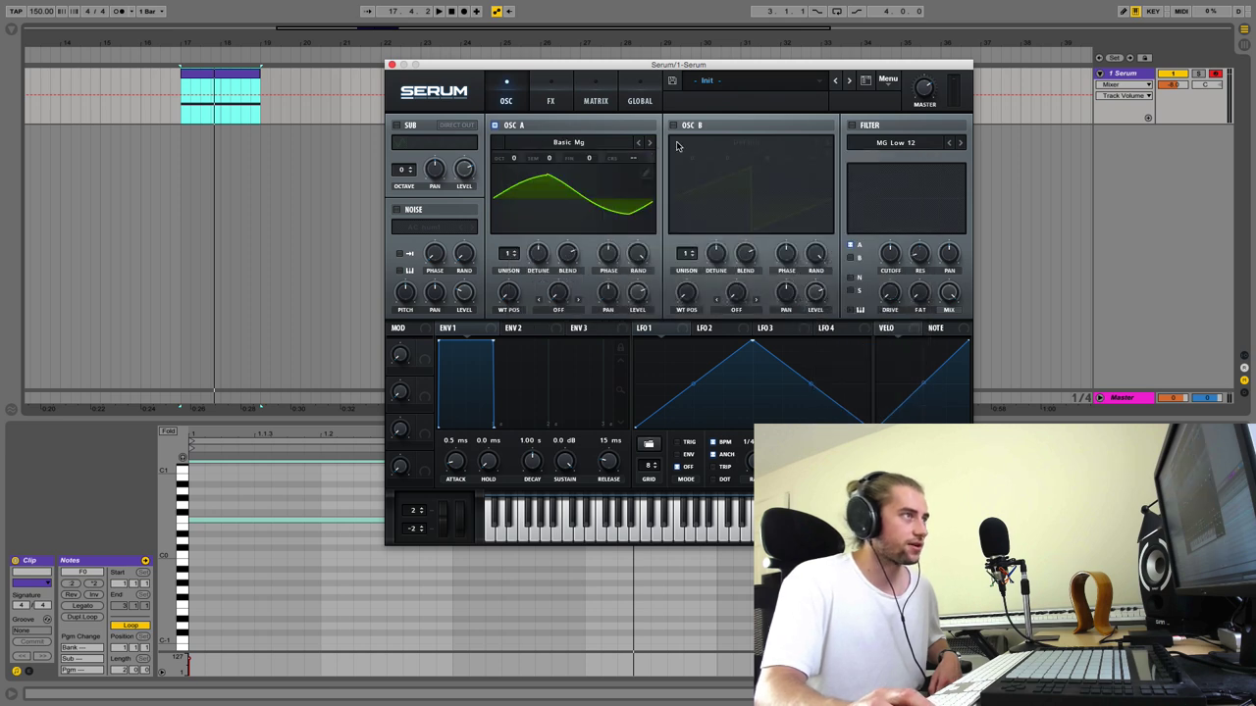
{"action": "left_click", "coordinate": [640, 144]}
Step: Raise oscillator A's wavetable position to 256 while playing the clip
{"action": "mouse_move", "coordinate": [511, 293]}
{"action": "left_mouse_down"}
{"action": "mouse_move", "coordinate": [511, 217]}
{"action": "mouse_move", "coordinate": [511, 294]}
{"action": "left_mouse_up"}
{"action": "left_click_drag", "start_coordinate": [454, 243], "coordinate": [496, 67]}
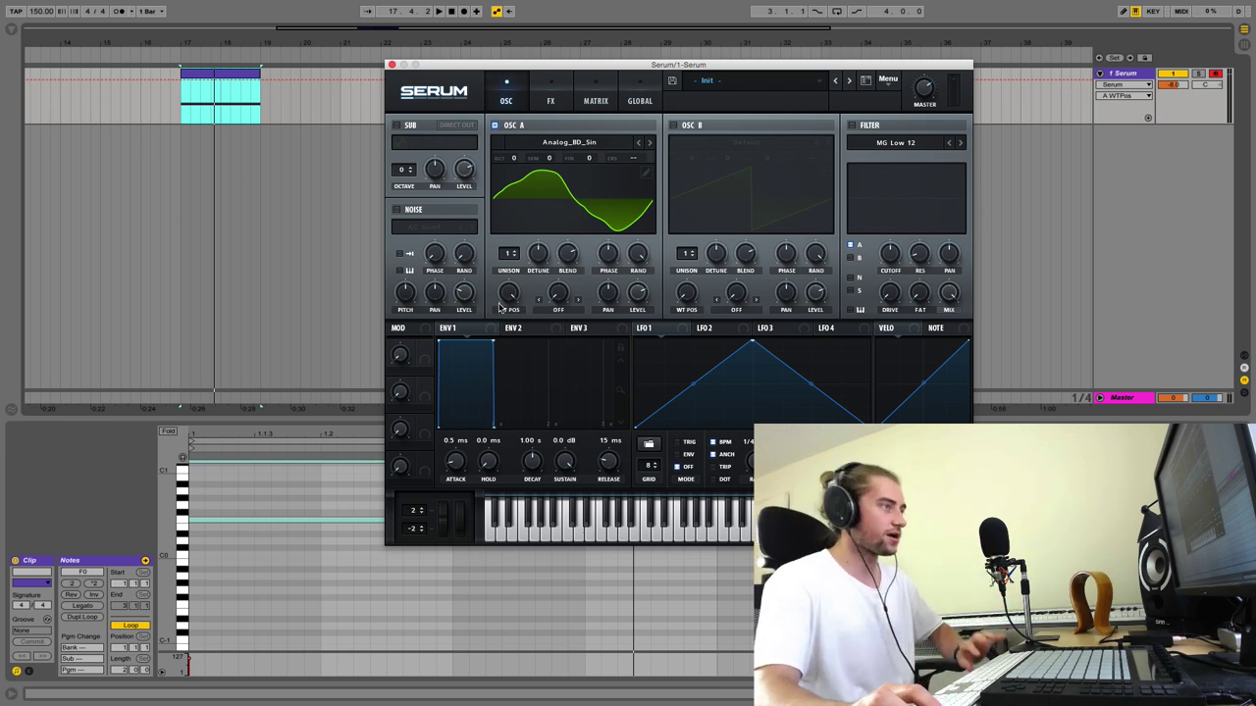
{"action": "key", "text": "space"}
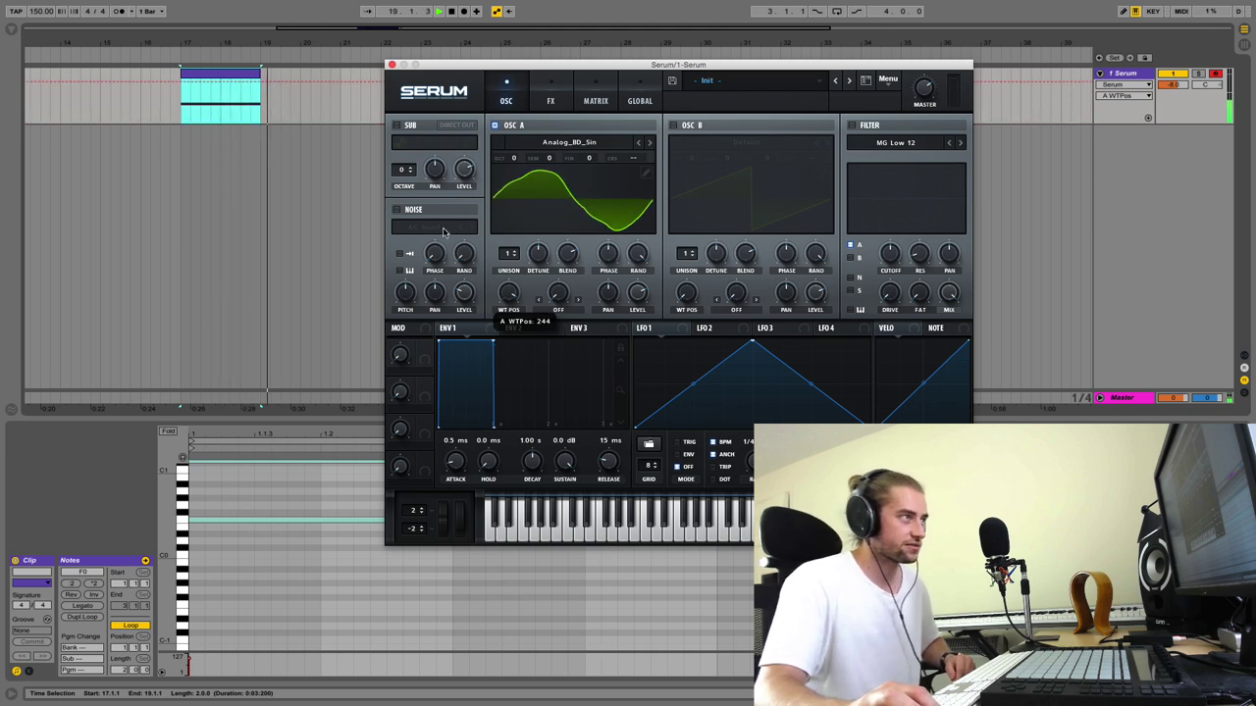
{"action": "key", "text": "space"}
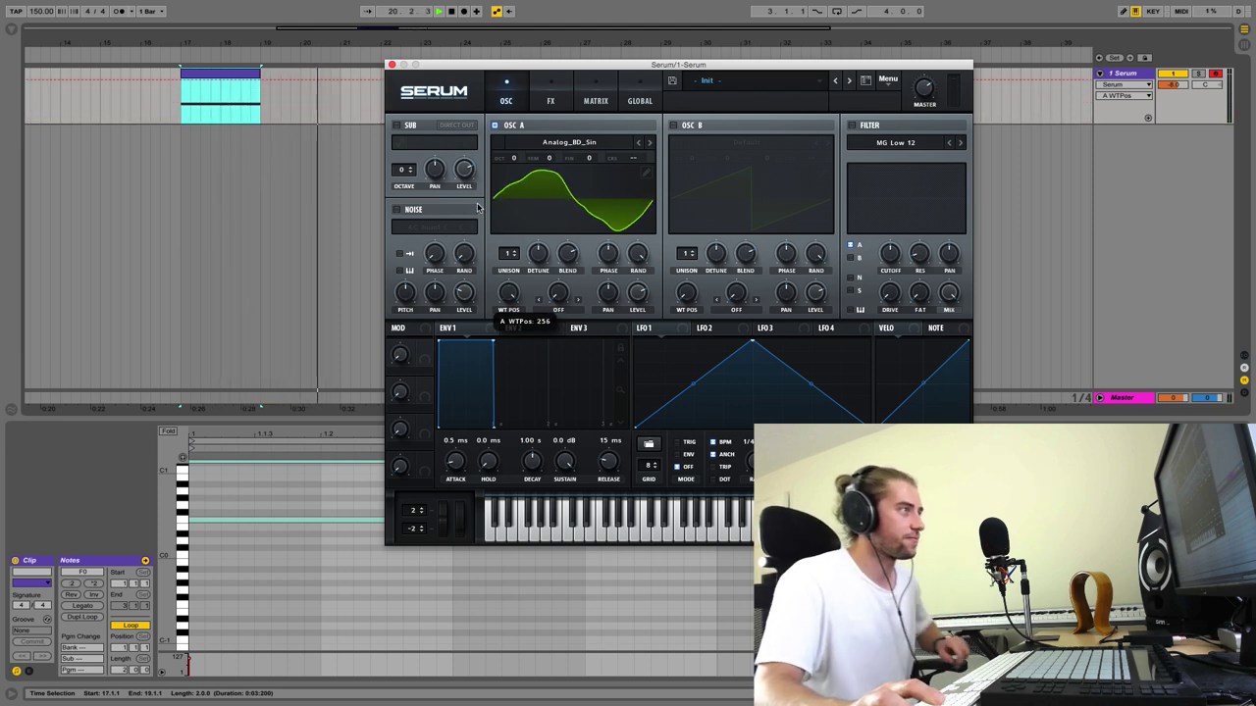
Step: Loop the arrangement over the two-bar Serum clip from 17.1.1 and play it back
{"action": "left_click", "coordinate": [222, 77]}
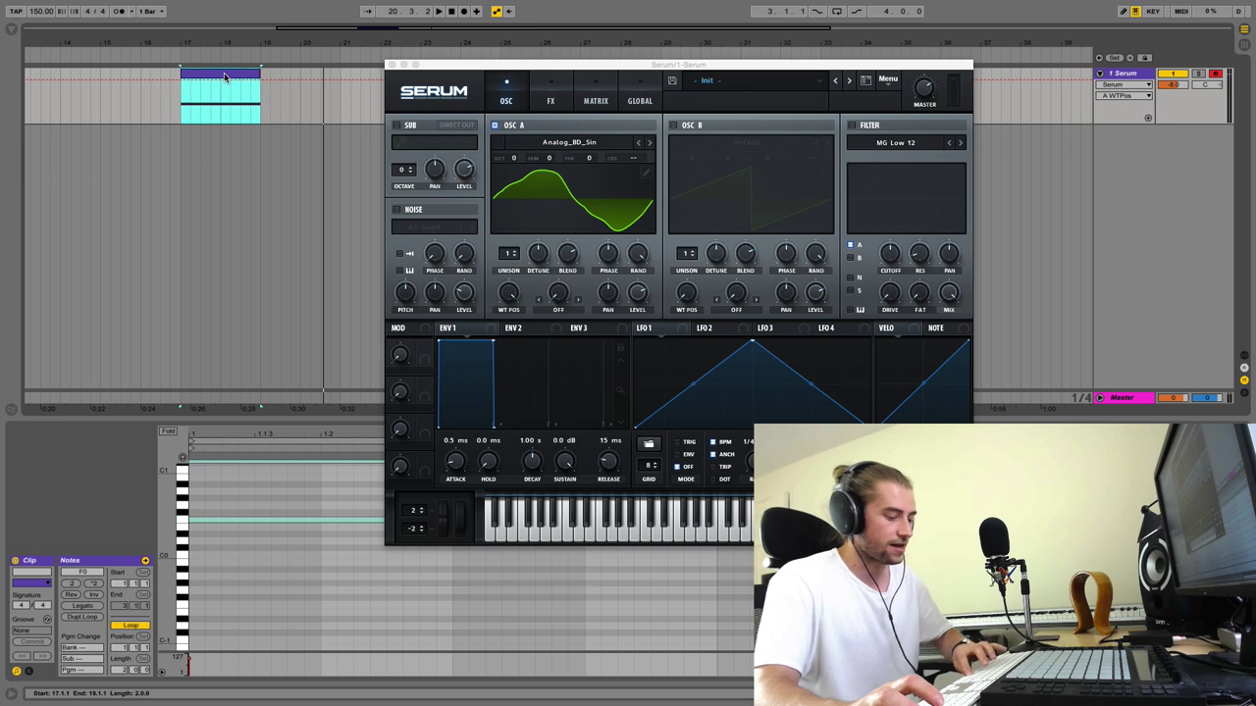
{"action": "key", "text": "ctrl+l"}
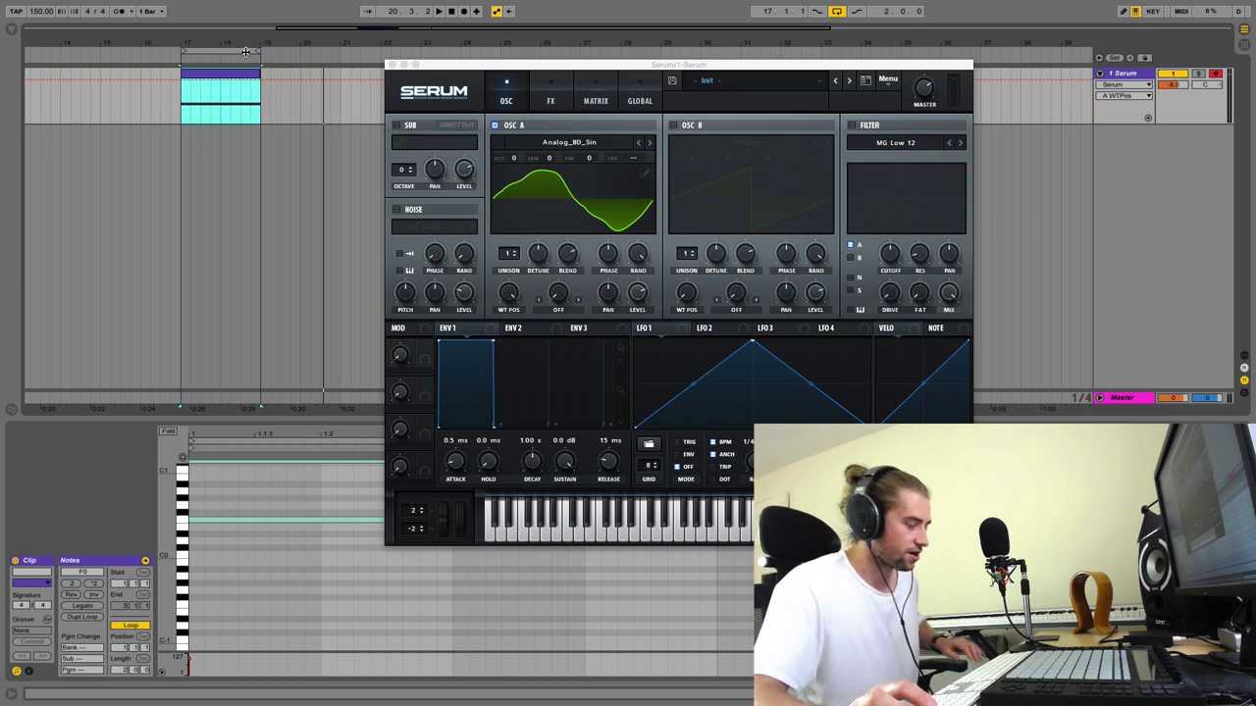
{"action": "key", "text": "space"}
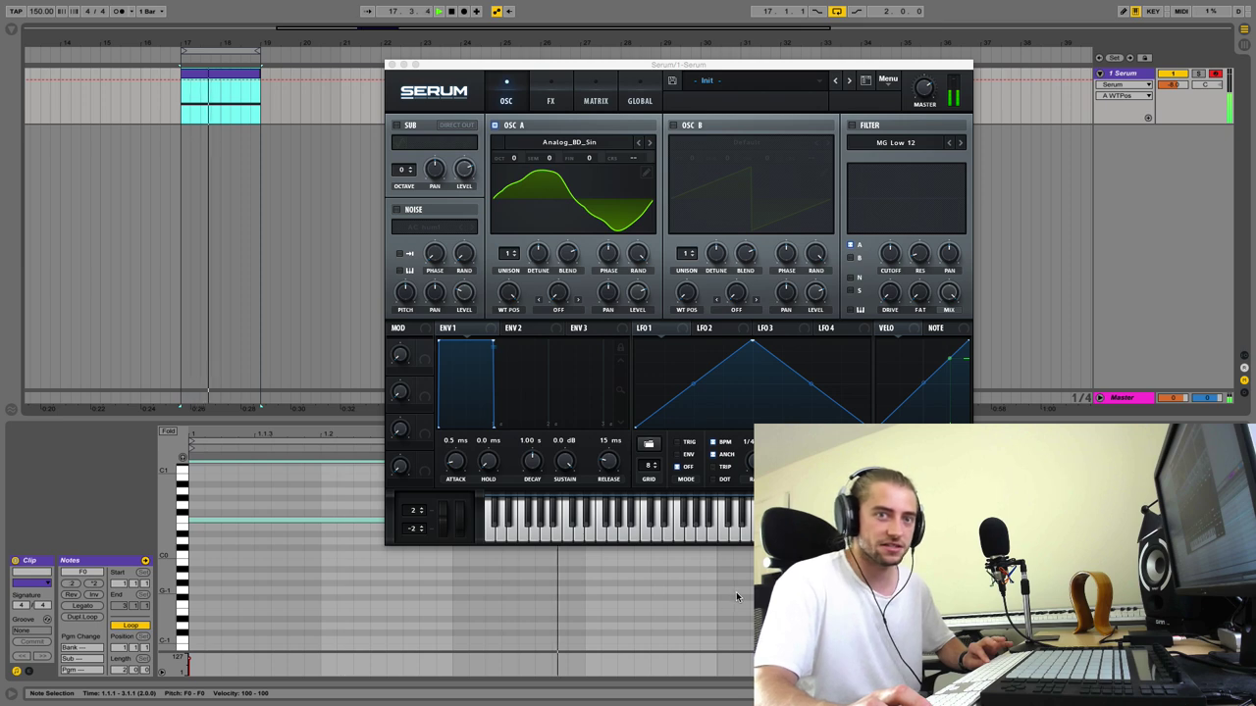
{"action": "key", "text": "space"}
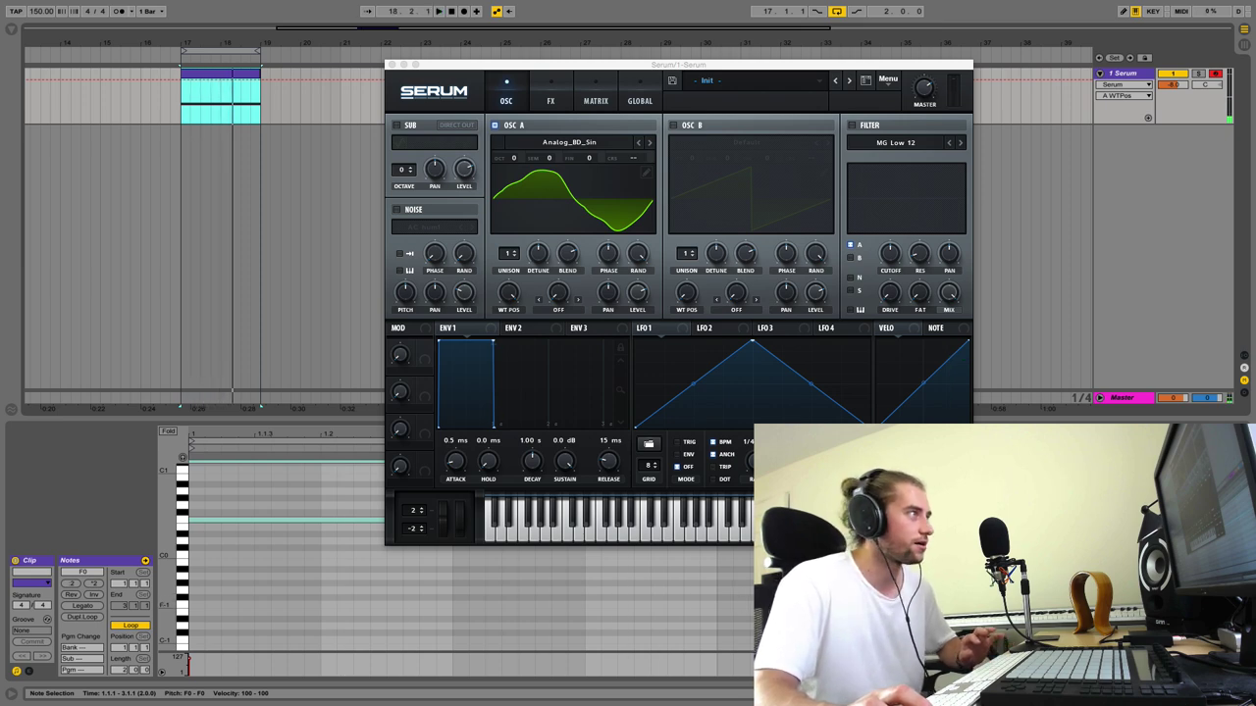
Step: Lower oscillator A's wavetable position to its minimum and shape envelope 2 with 969 ms decay, 0% sustain and 100 ms release
{"action": "left_click_drag", "start_coordinate": [508, 292], "coordinate": [476, 442]}
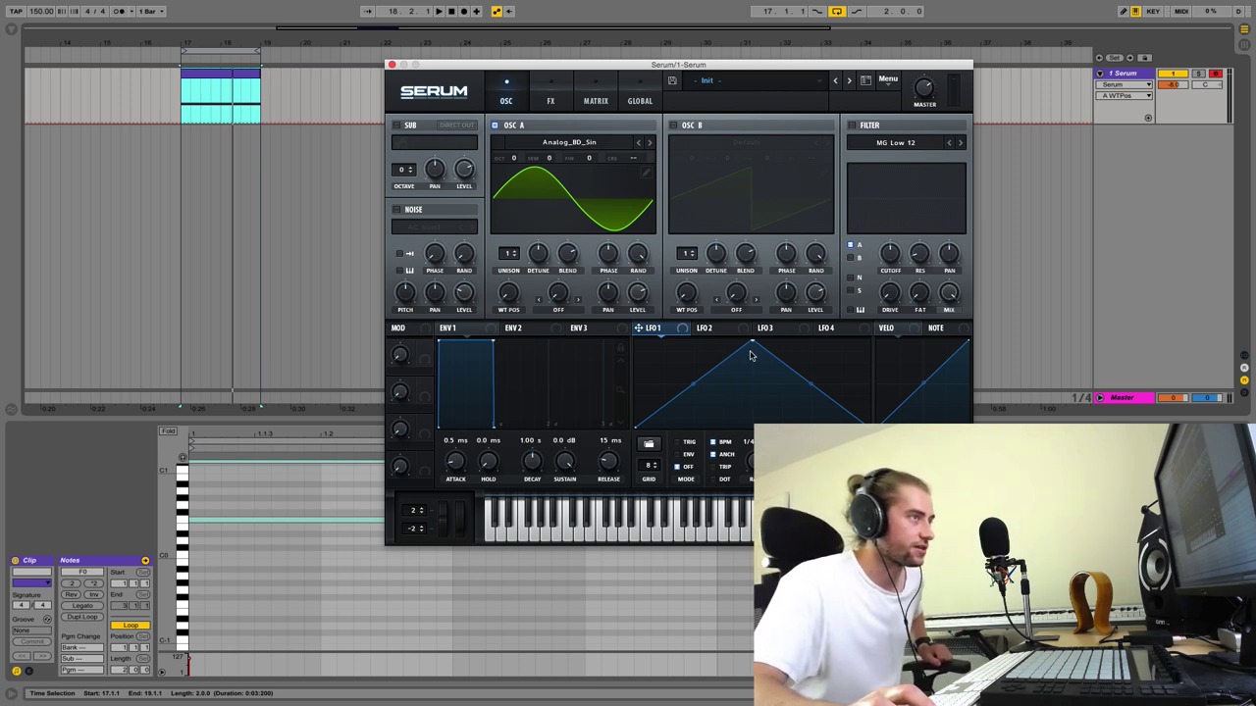
{"action": "left_click", "coordinate": [533, 333]}
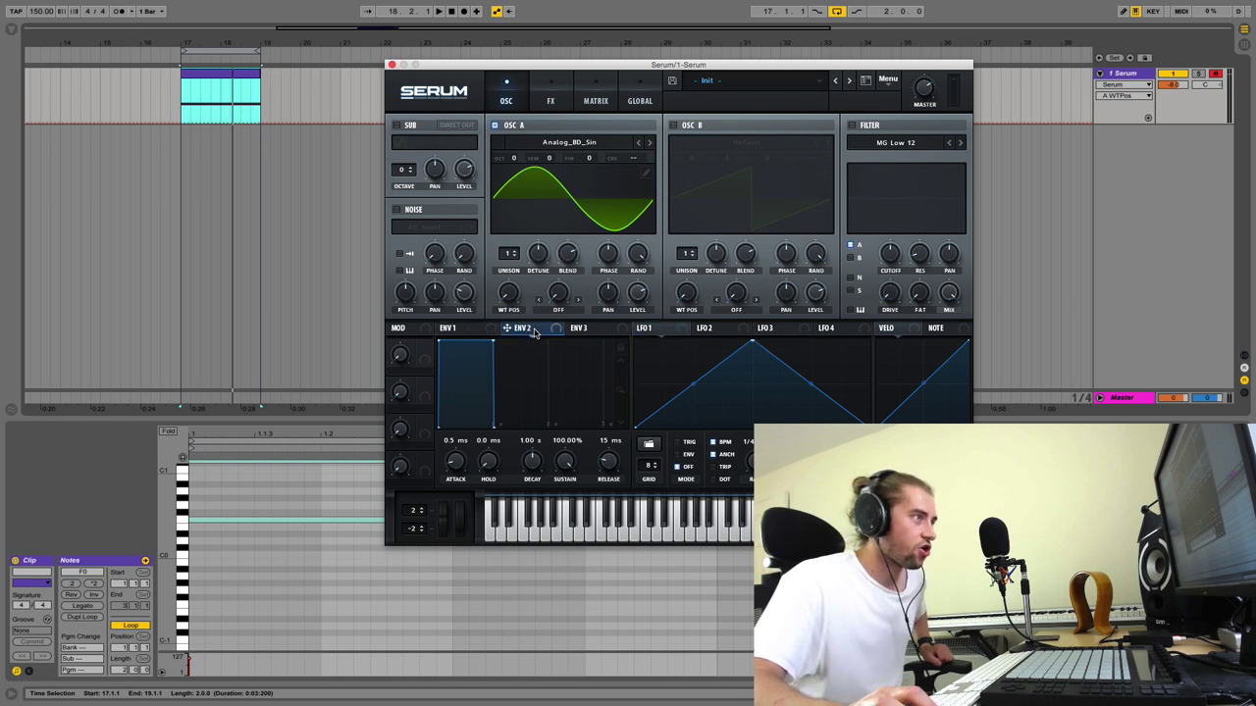
{"action": "left_click_drag", "start_coordinate": [494, 340], "coordinate": [538, 465]}
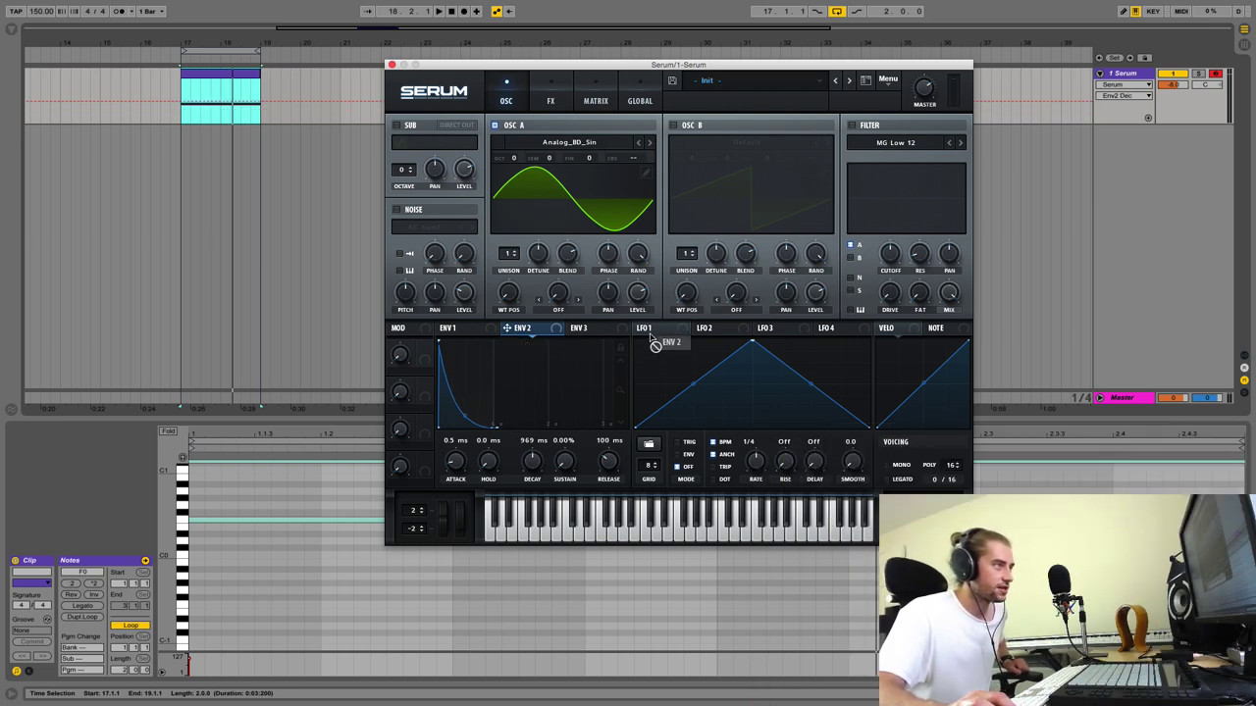
Step: Assign envelope 2 to oscillator A's level, raise the modulation amount, and lengthen the envelope's decay to 3.85 s
{"action": "left_click_drag", "start_coordinate": [652, 338], "coordinate": [638, 292]}
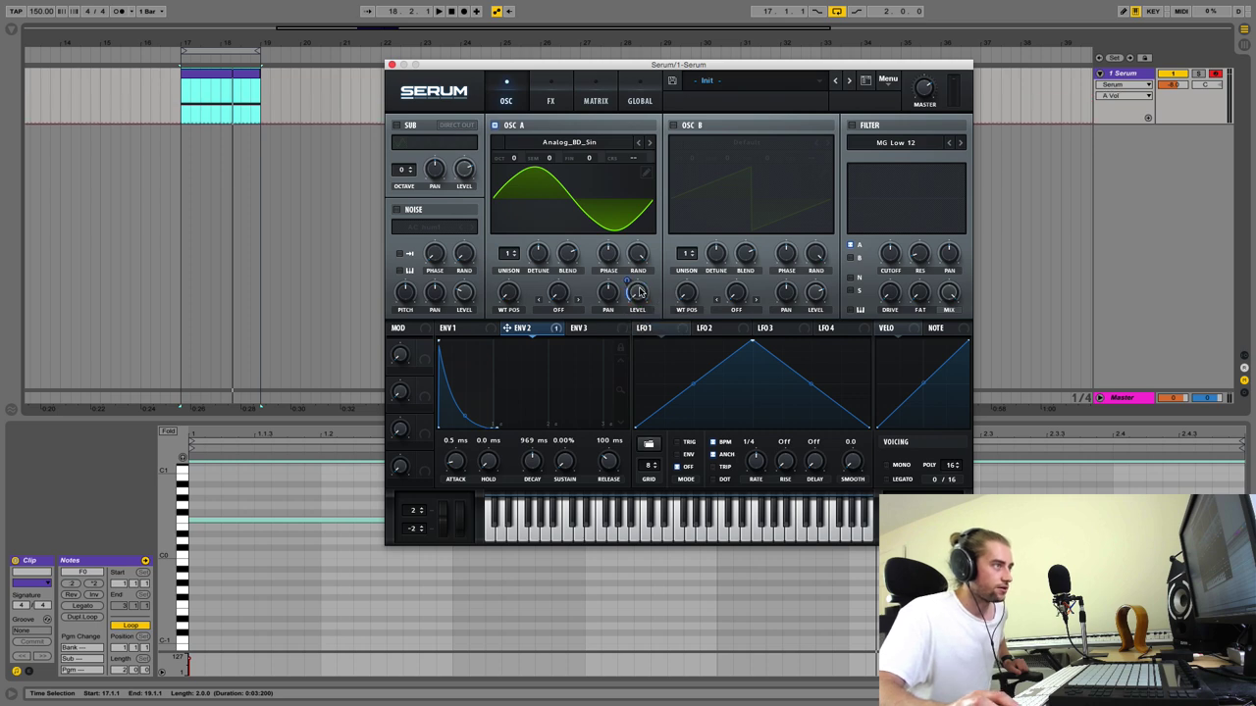
{"action": "left_click_drag", "start_coordinate": [630, 279], "coordinate": [630, 263]}
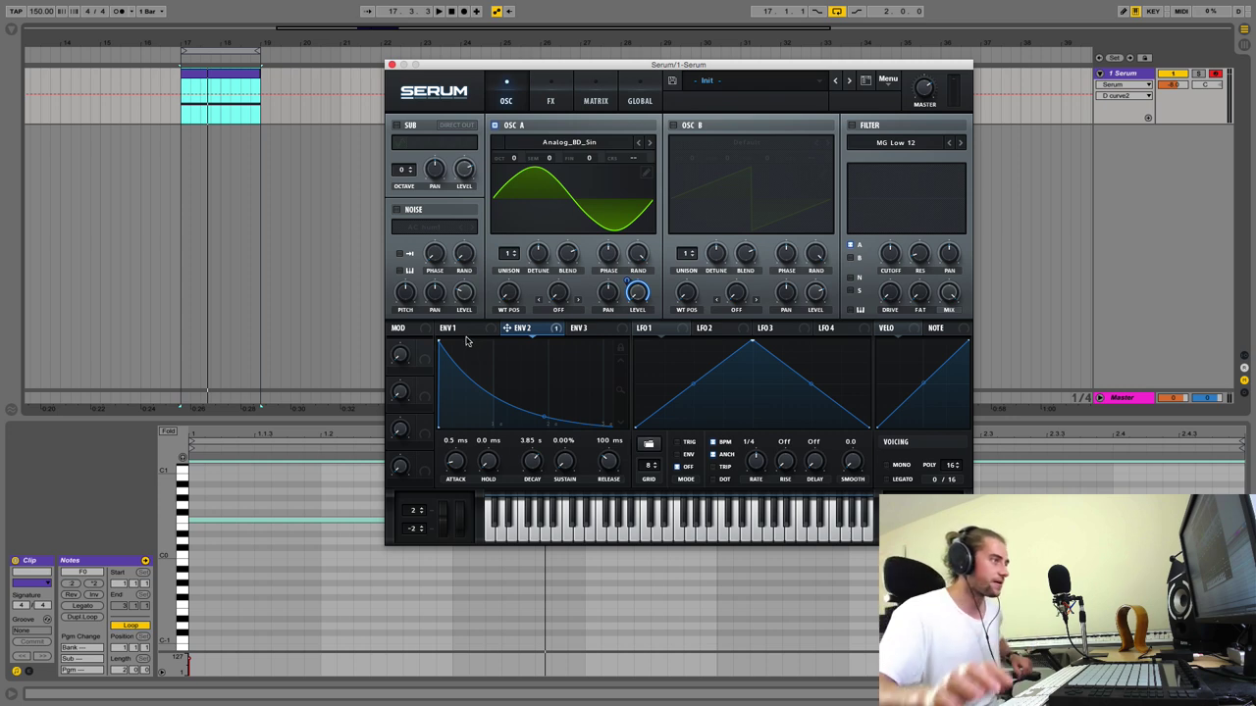
Step: Shape envelope 1 with 0.2 ms attack, 2.73 s near-linear decay and minimum sustain, and play the clip
{"action": "left_click", "coordinate": [452, 329]}
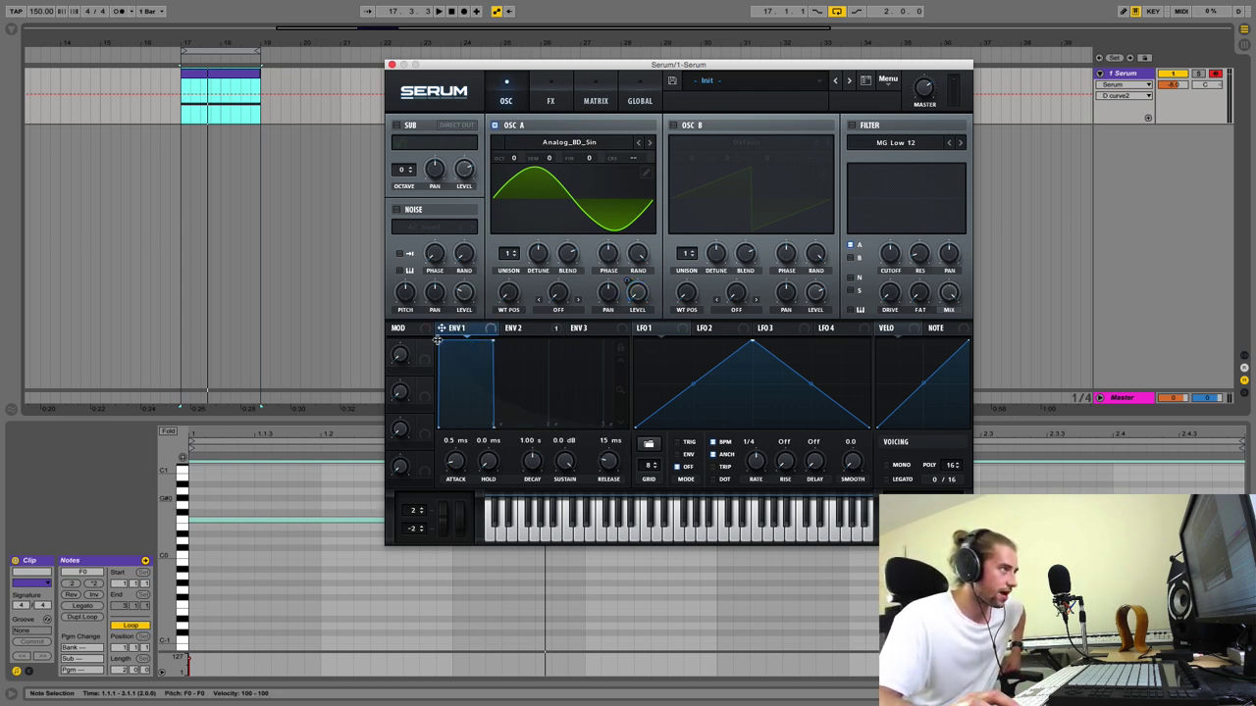
{"action": "left_click_drag", "start_coordinate": [437, 340], "coordinate": [383, 334]}
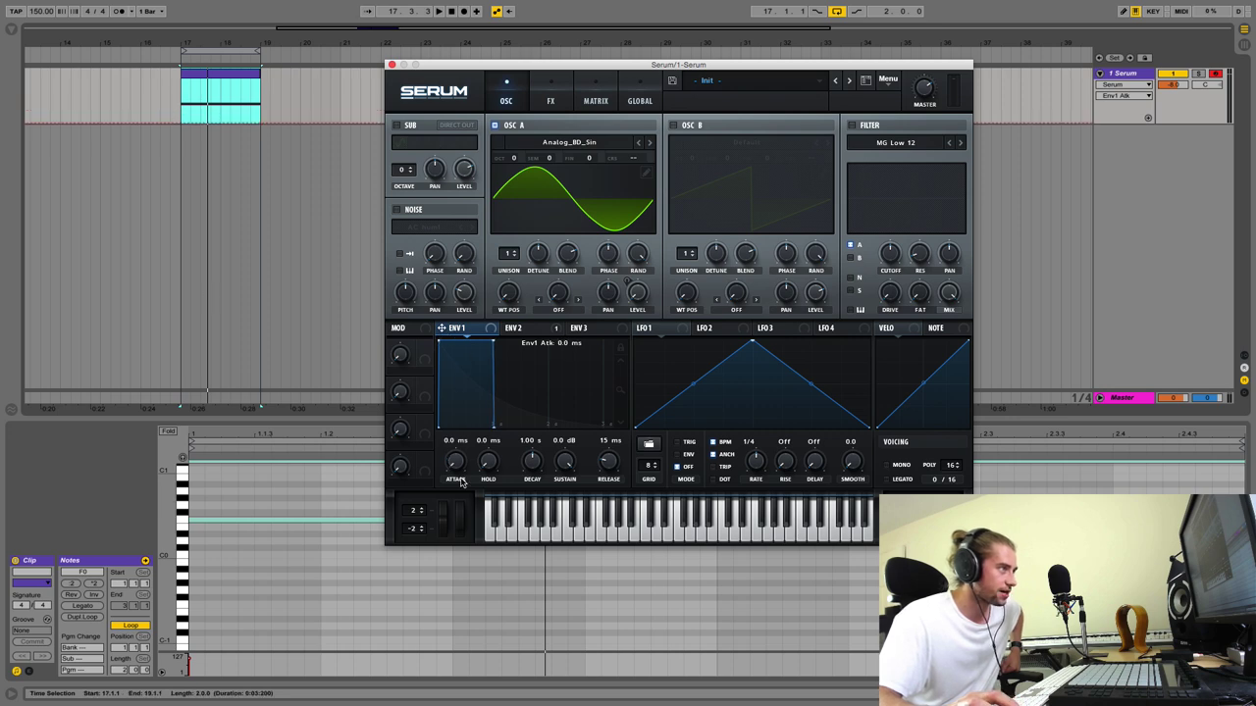
{"action": "left_click_drag", "start_coordinate": [453, 473], "coordinate": [458, 468]}
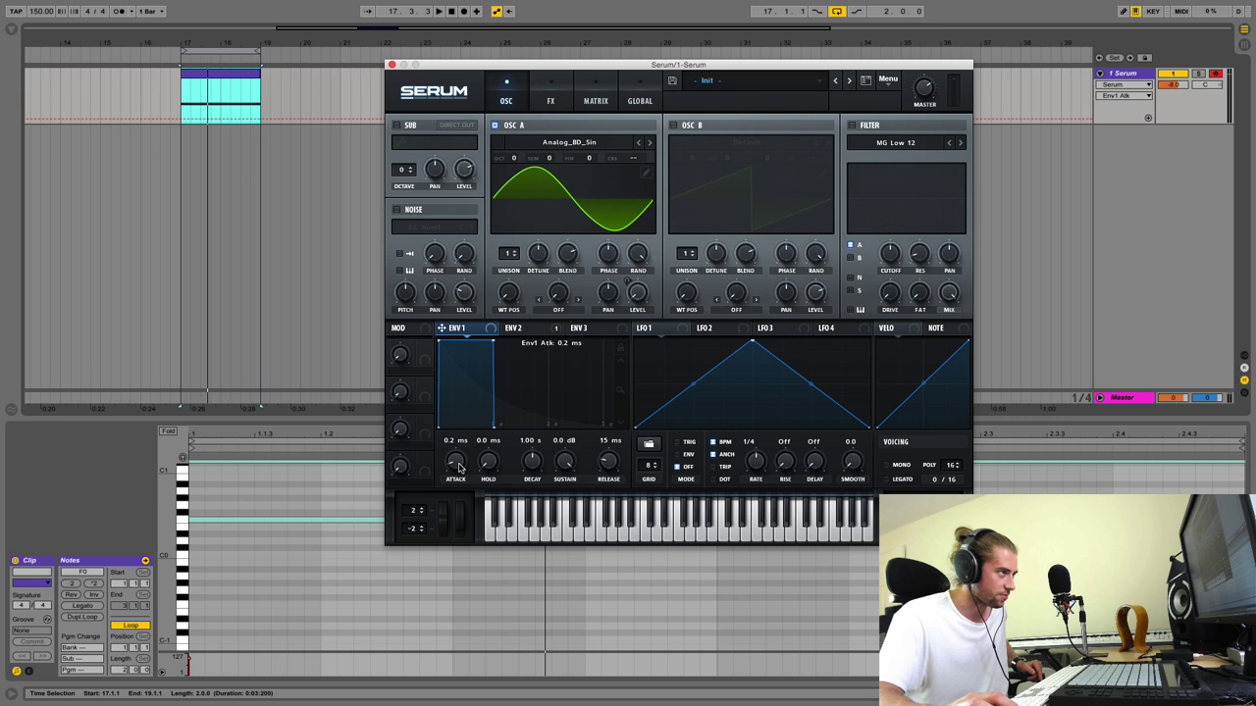
{"action": "left_click_drag", "start_coordinate": [491, 340], "coordinate": [518, 402]}
{"action": "key", "text": "space"}
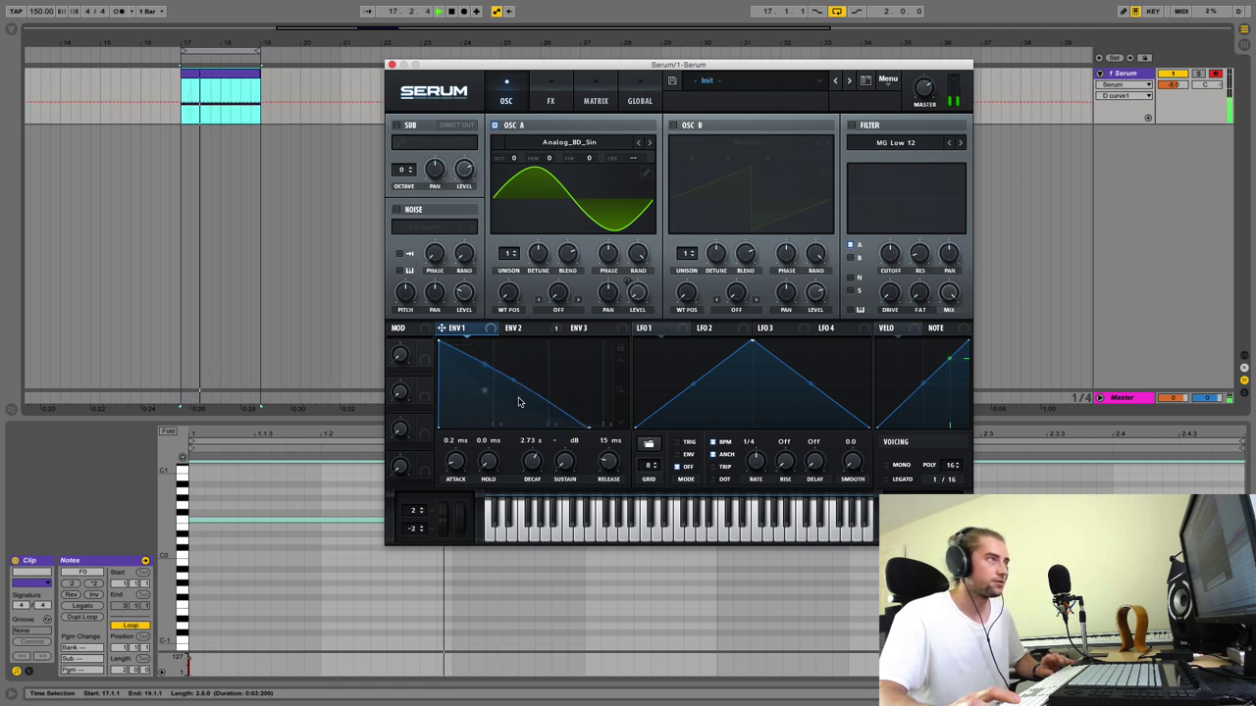
{"action": "key", "text": "space"}
Step: Raise Serum's master volume, assign envelope 1 to oscillator A's wavetable position, and play the clip
{"action": "left_click_drag", "start_coordinate": [924, 87], "coordinate": [923, 65]}
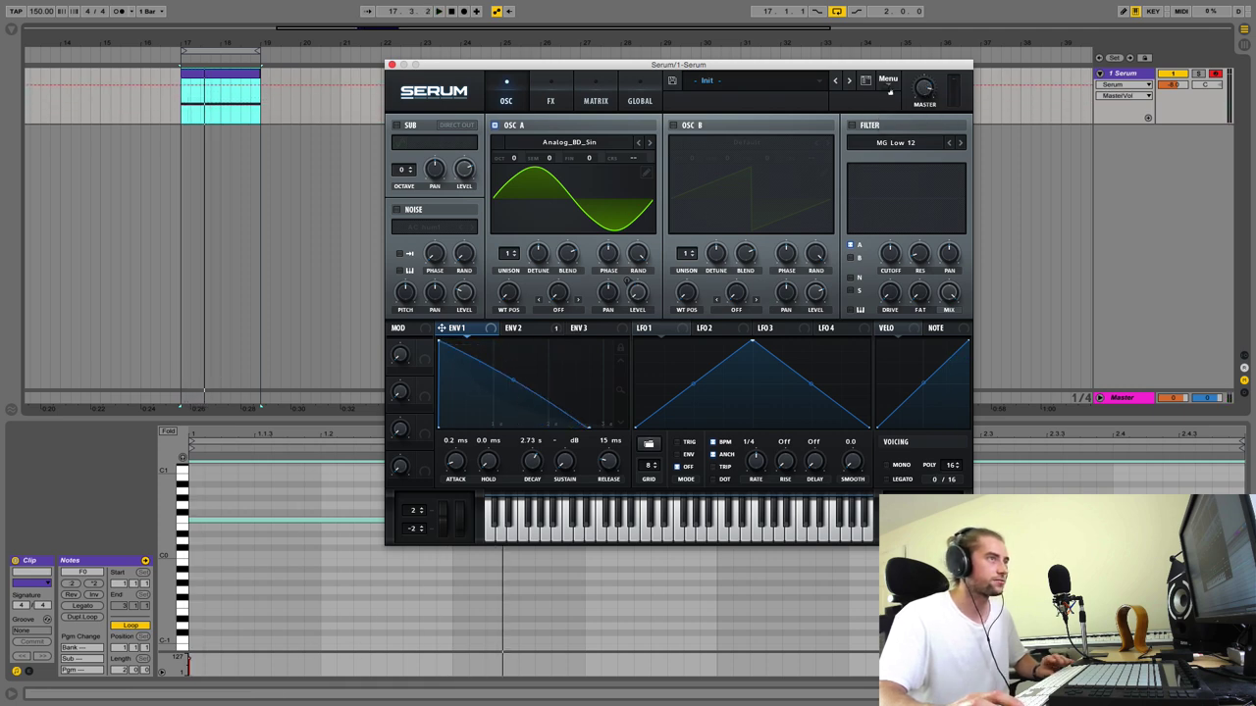
{"action": "key", "text": "space"}
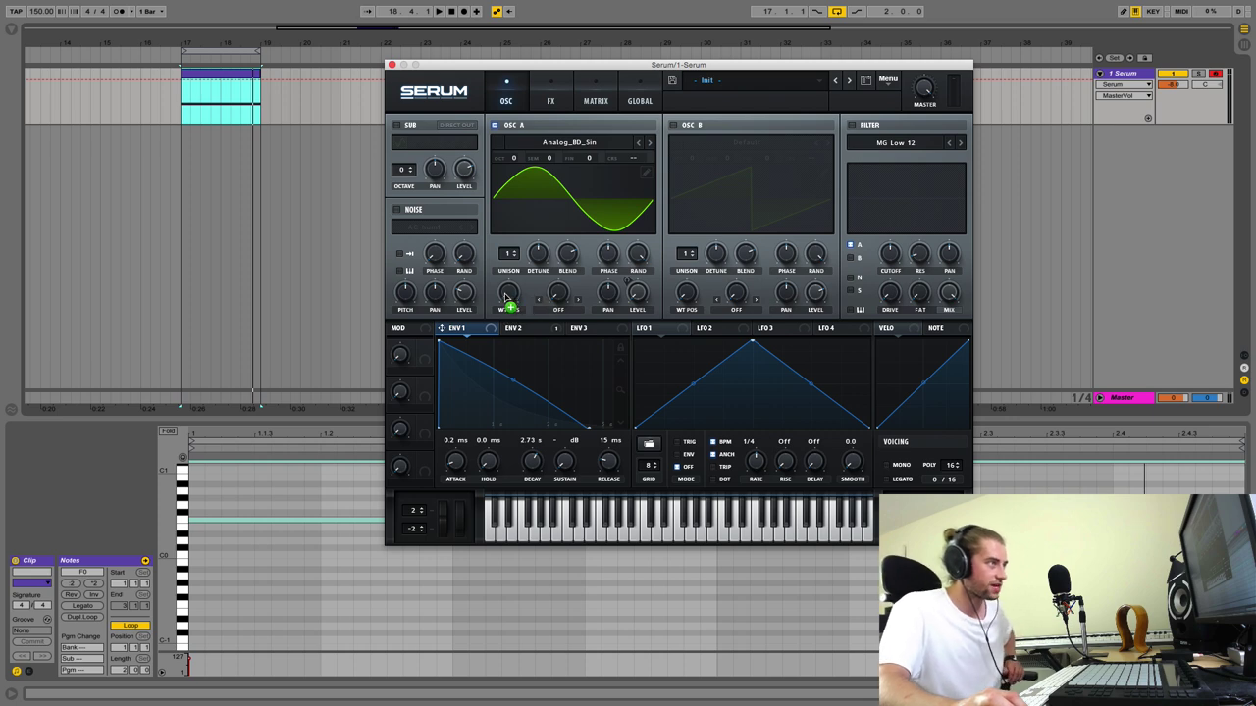
{"action": "key", "text": "space"}
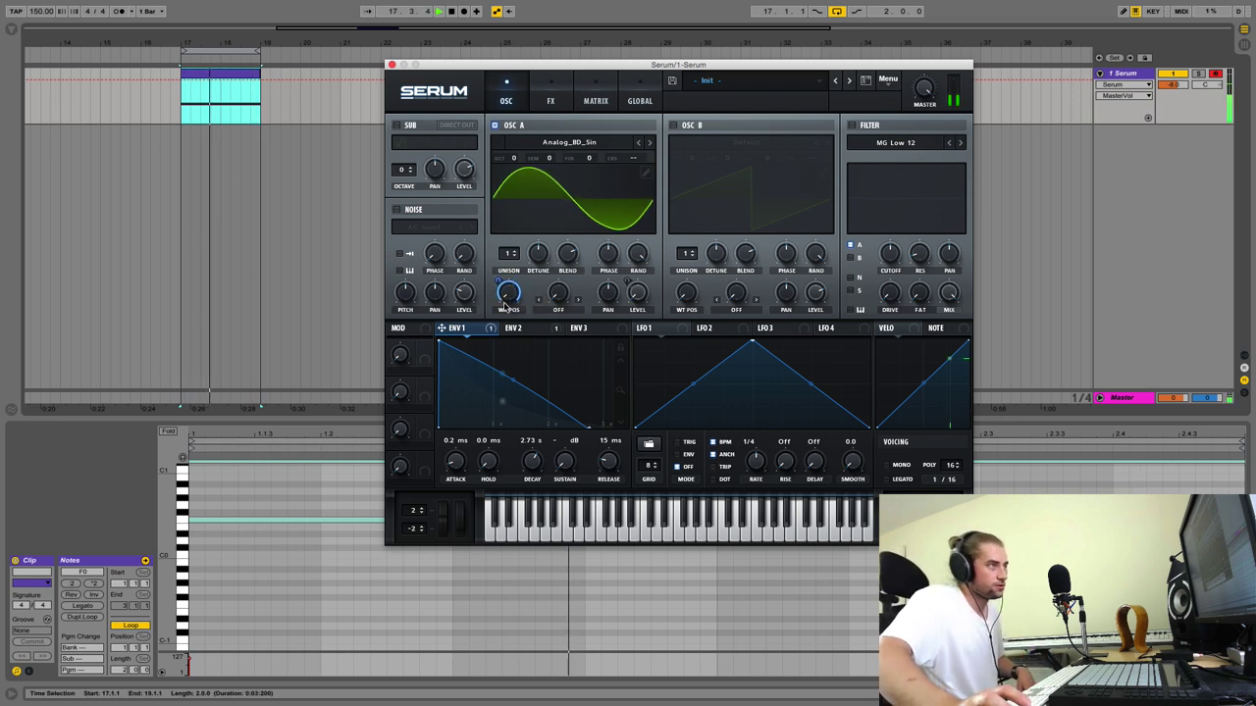
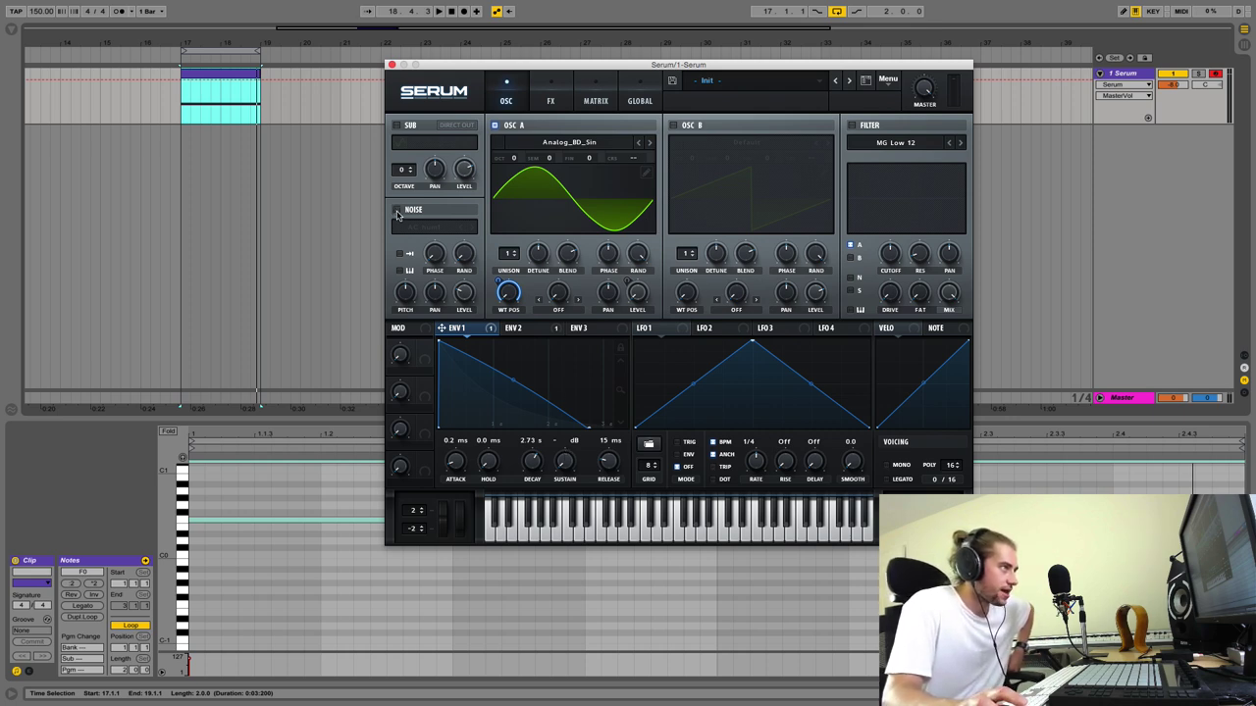
Step: Try adding the noise oscillator with the Attacks_Misc sample Kick XF Small 2 in one-shot mode at 67% level
{"action": "left_click", "coordinate": [396, 210]}
{"action": "left_click", "coordinate": [427, 227]}
{"action": "mouse_move", "coordinate": [515, 279]}
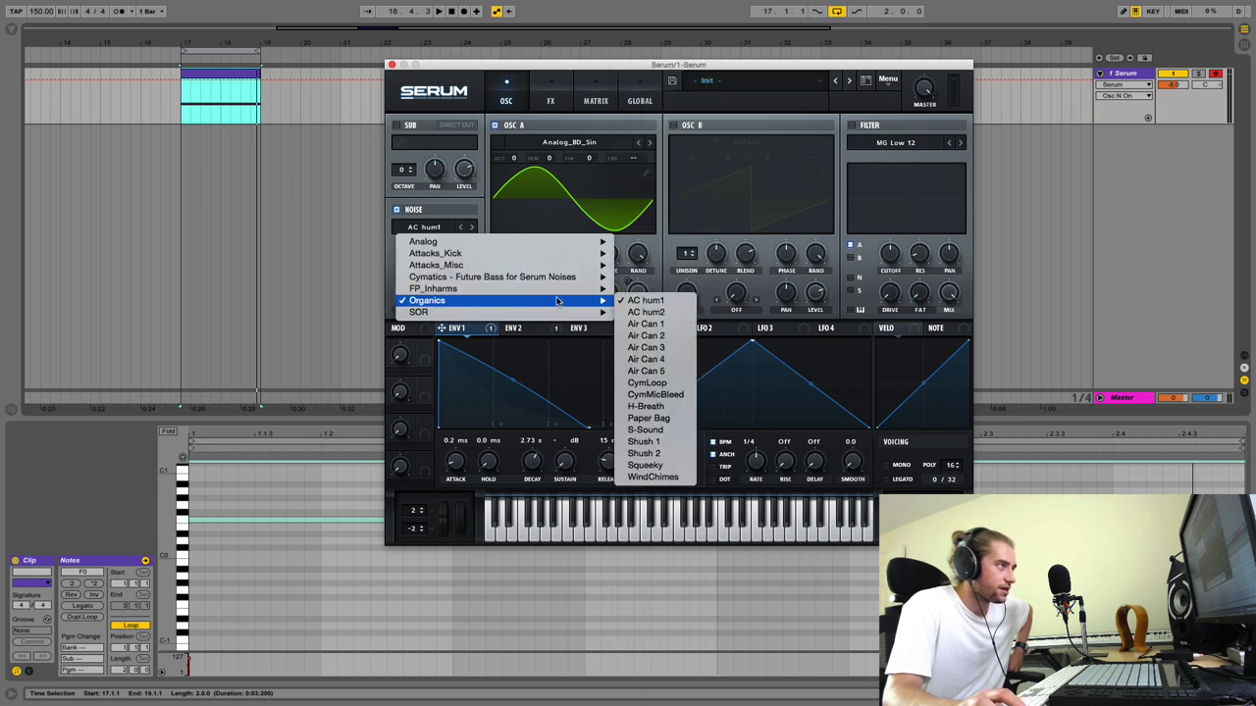
{"action": "mouse_move", "coordinate": [549, 265]}
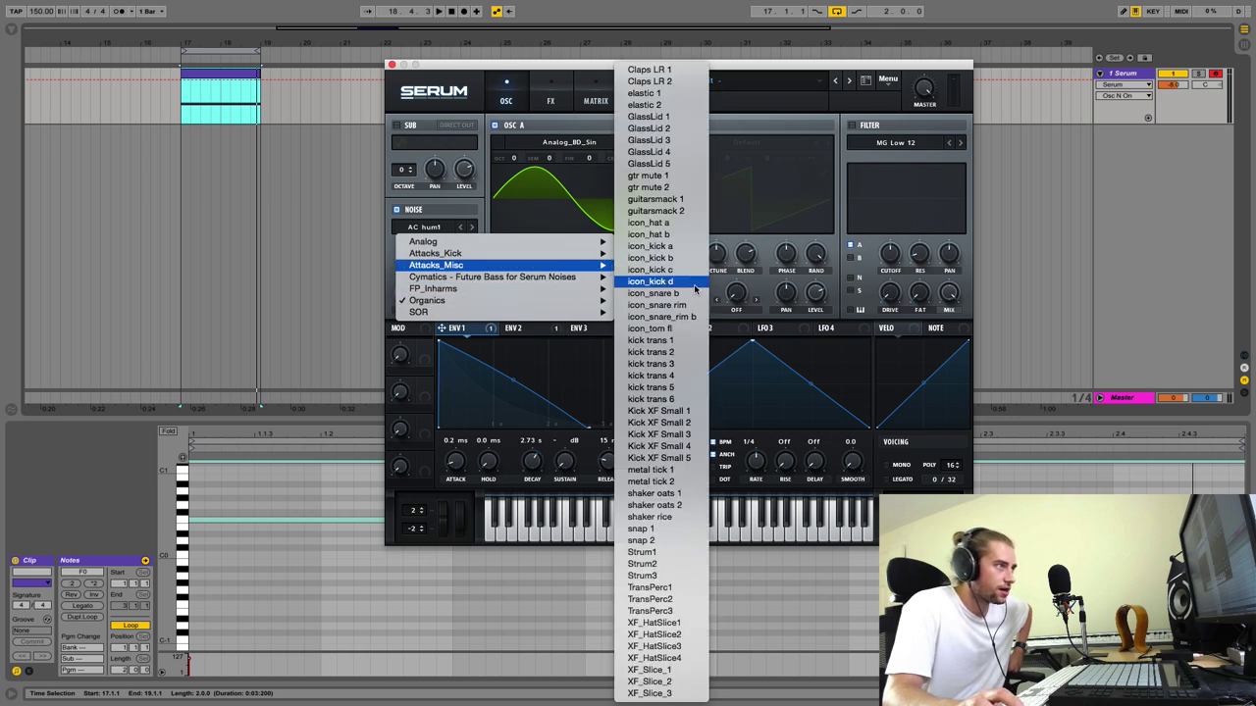
{"action": "left_click", "coordinate": [677, 423]}
{"action": "key", "text": "space"}
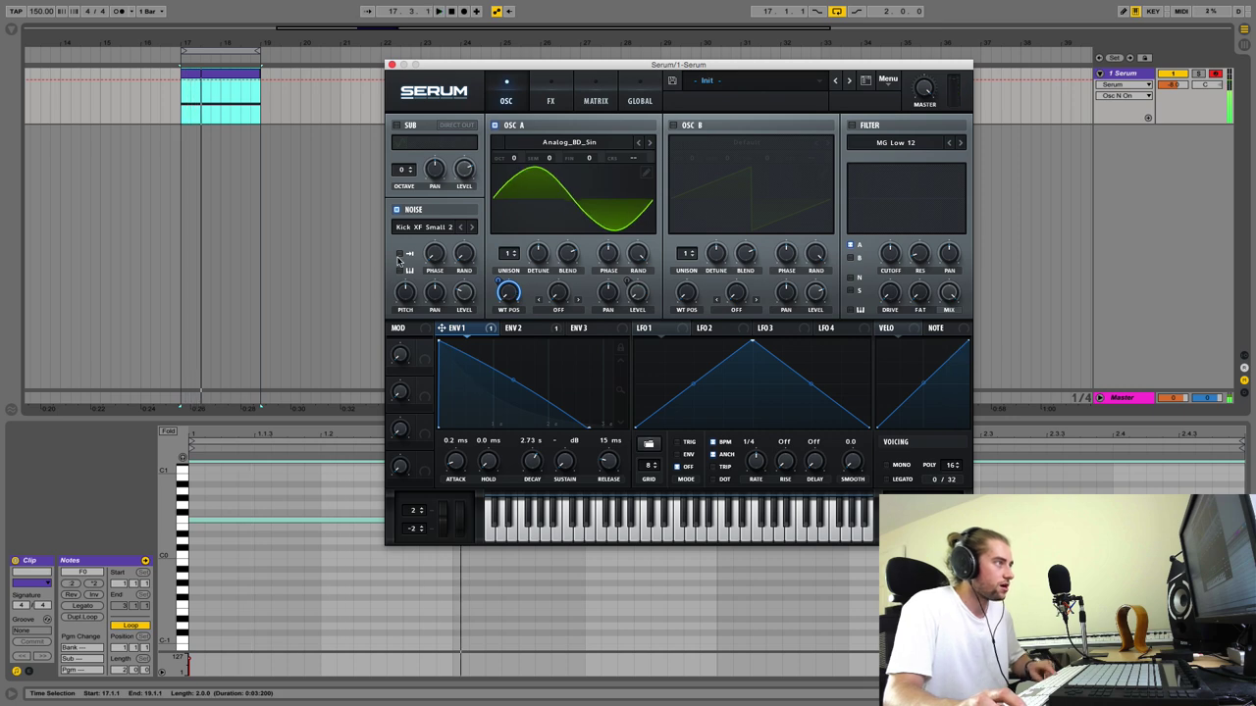
{"action": "key", "text": "space"}
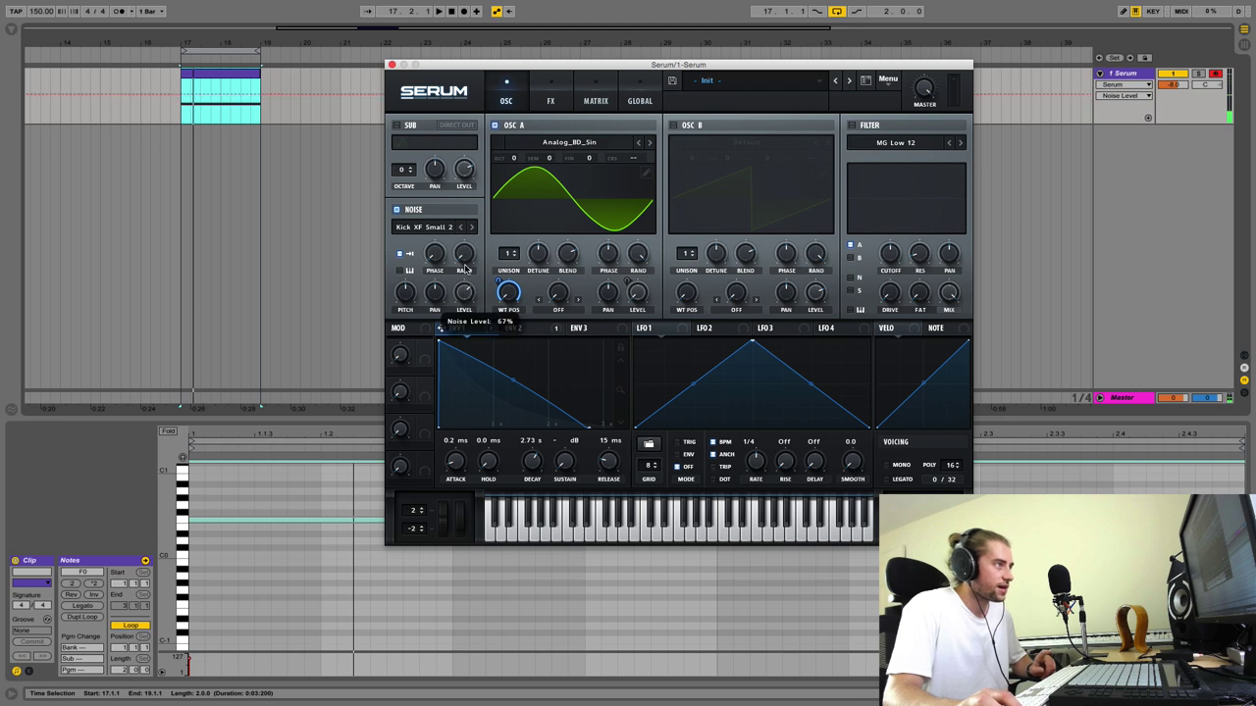
Step: Audition further noise samples up to Strum1 during playback, and switch the noise oscillator off
{"action": "left_click", "coordinate": [472, 228]}
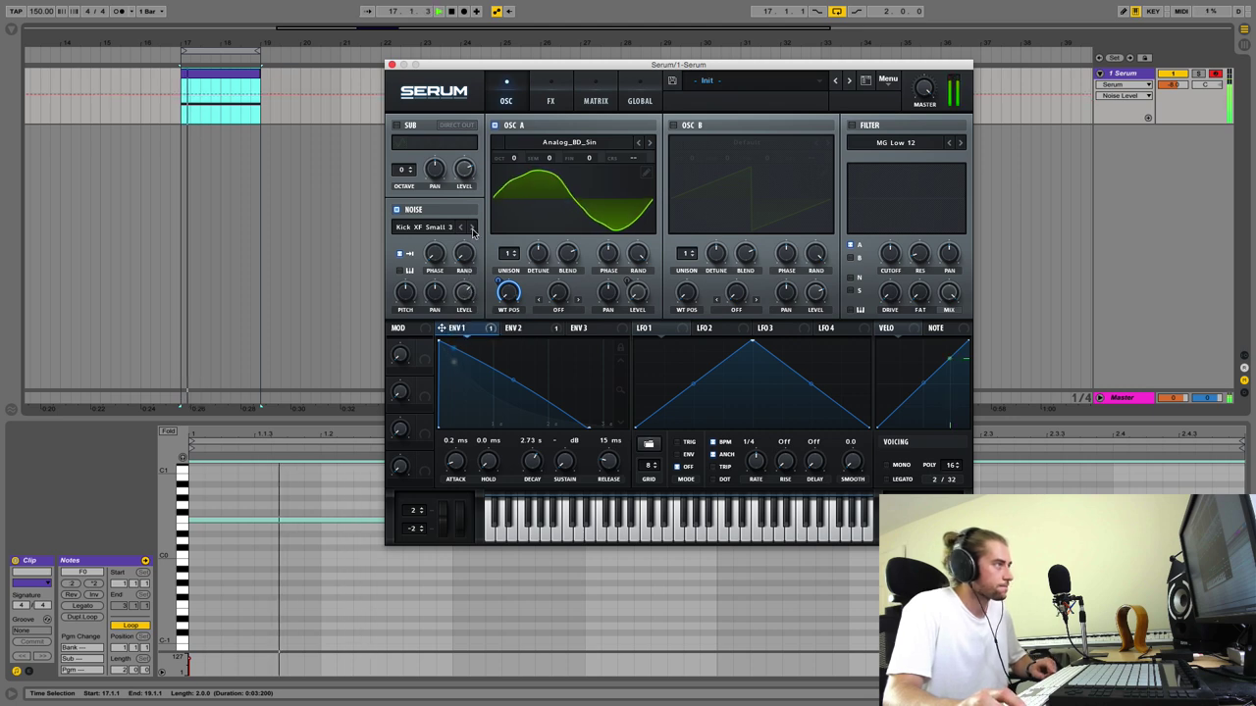
{"action": "left_click", "coordinate": [472, 228]}
{"action": "left_click", "coordinate": [472, 229]}
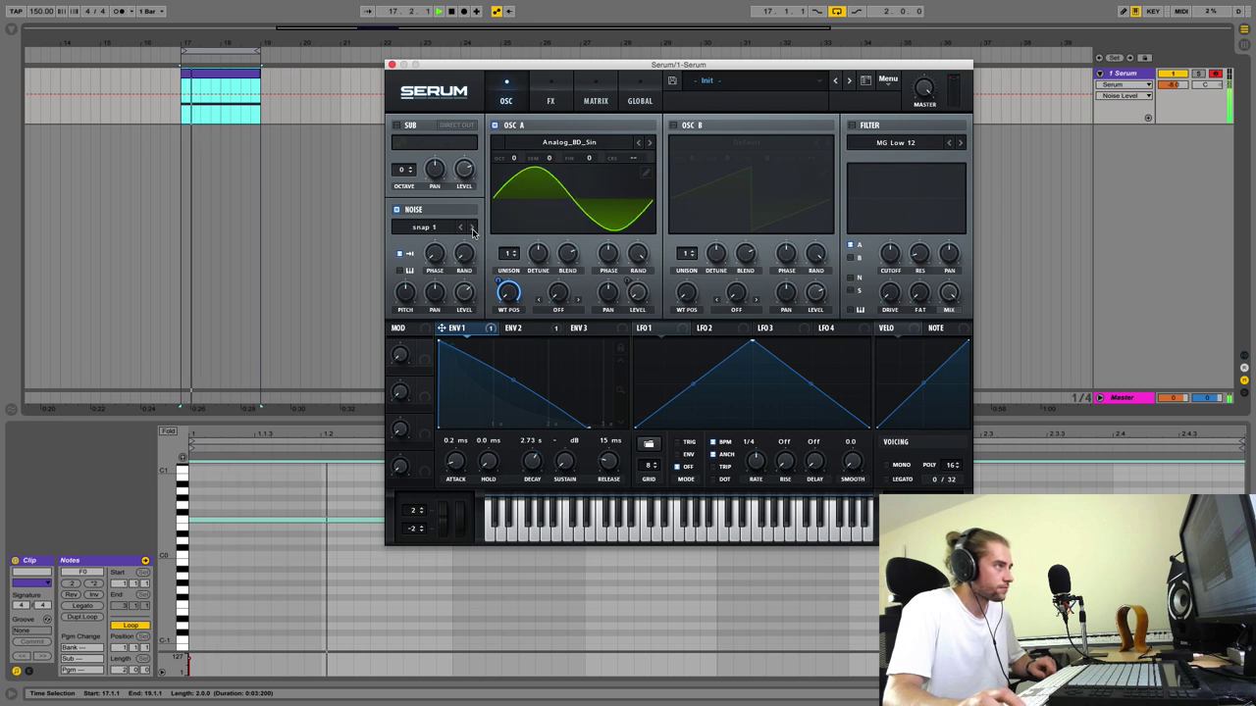
{"action": "left_click", "coordinate": [472, 228]}
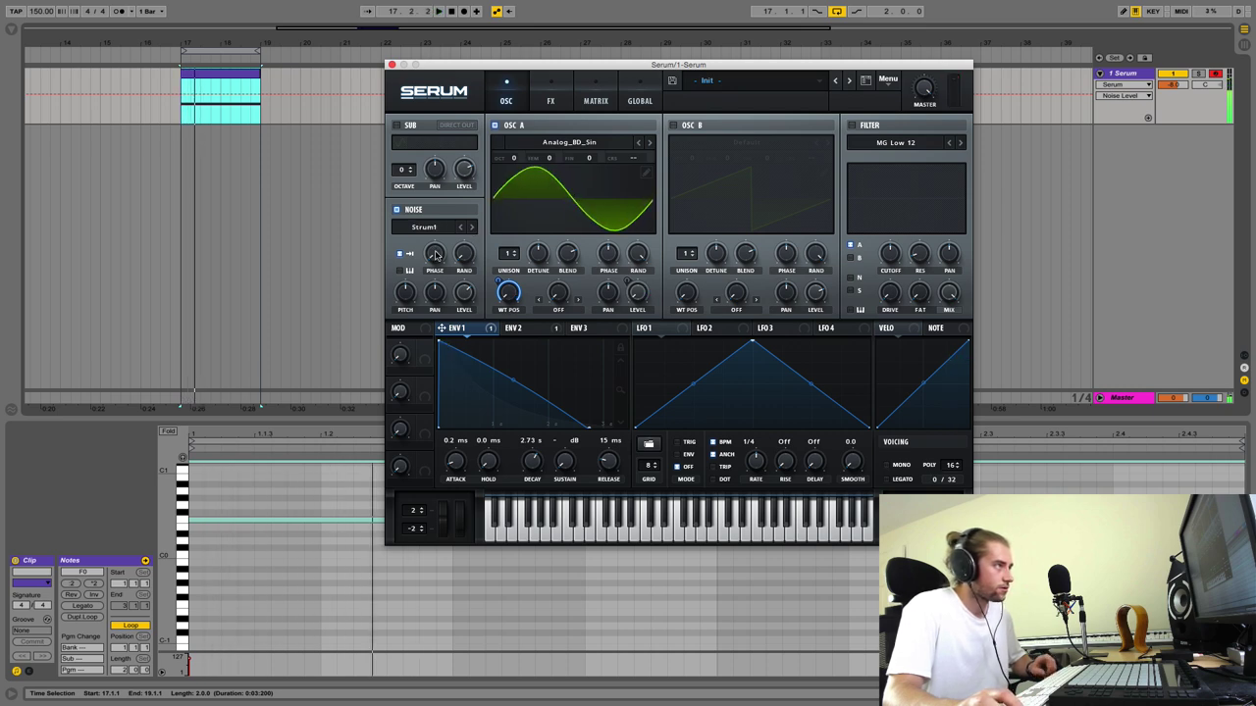
{"action": "left_click", "coordinate": [396, 210]}
{"action": "key", "text": "space"}
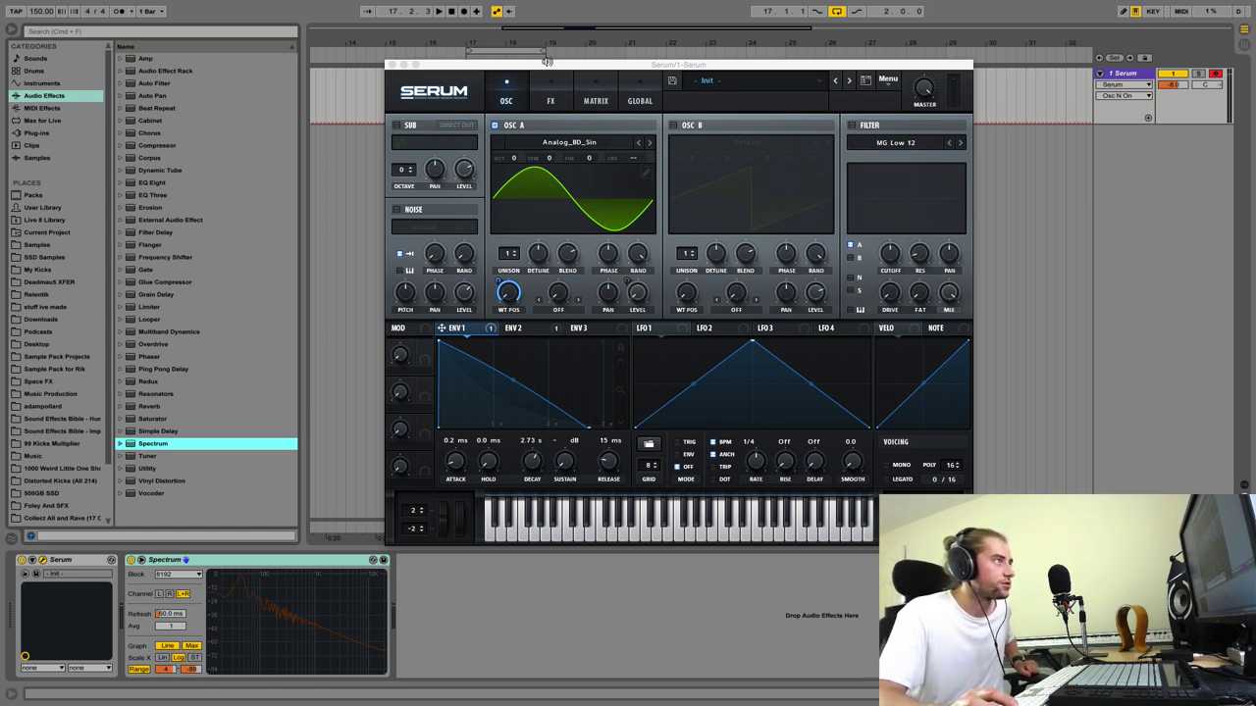
Step: Shorten envelope 2's decay to 77 ms and assign the envelope to oscillator A's coarse pitch
{"action": "left_click_drag", "start_coordinate": [547, 61], "coordinate": [589, 108]}
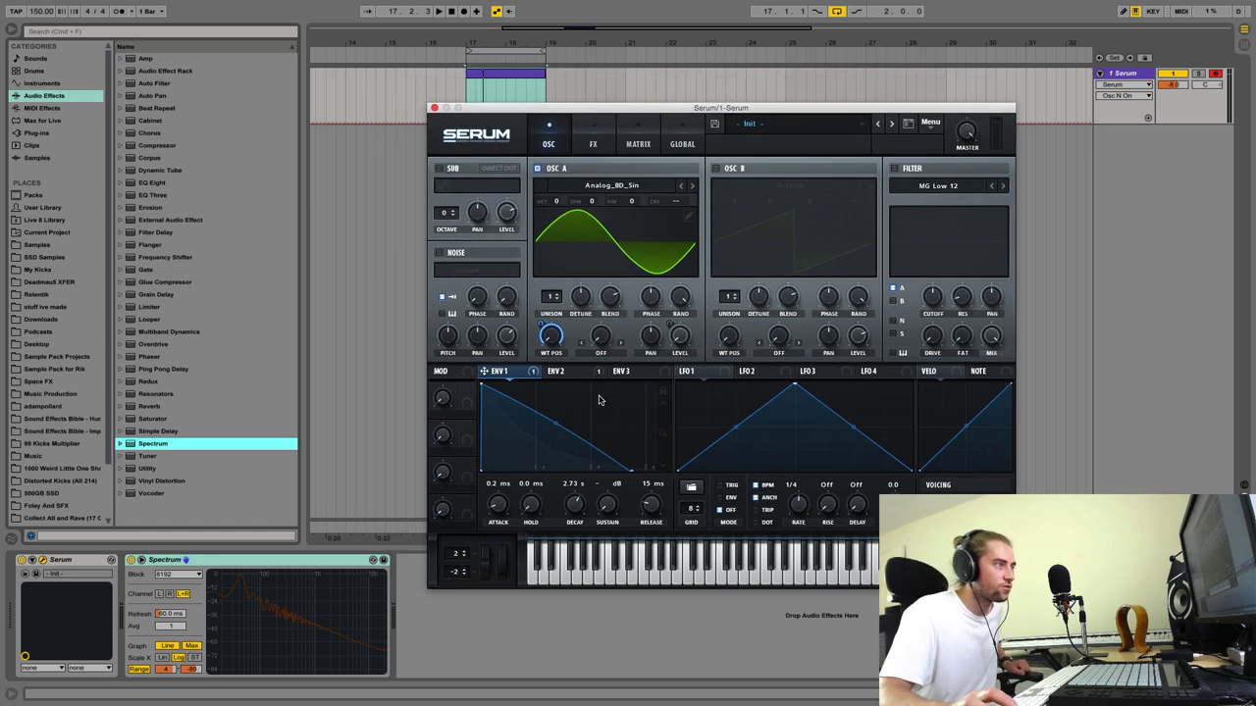
{"action": "left_click", "coordinate": [565, 371]}
{"action": "mouse_move", "coordinate": [581, 504]}
{"action": "left_mouse_down"}
{"action": "mouse_move", "coordinate": [563, 539]}
{"action": "mouse_move", "coordinate": [576, 501]}
{"action": "left_mouse_up"}
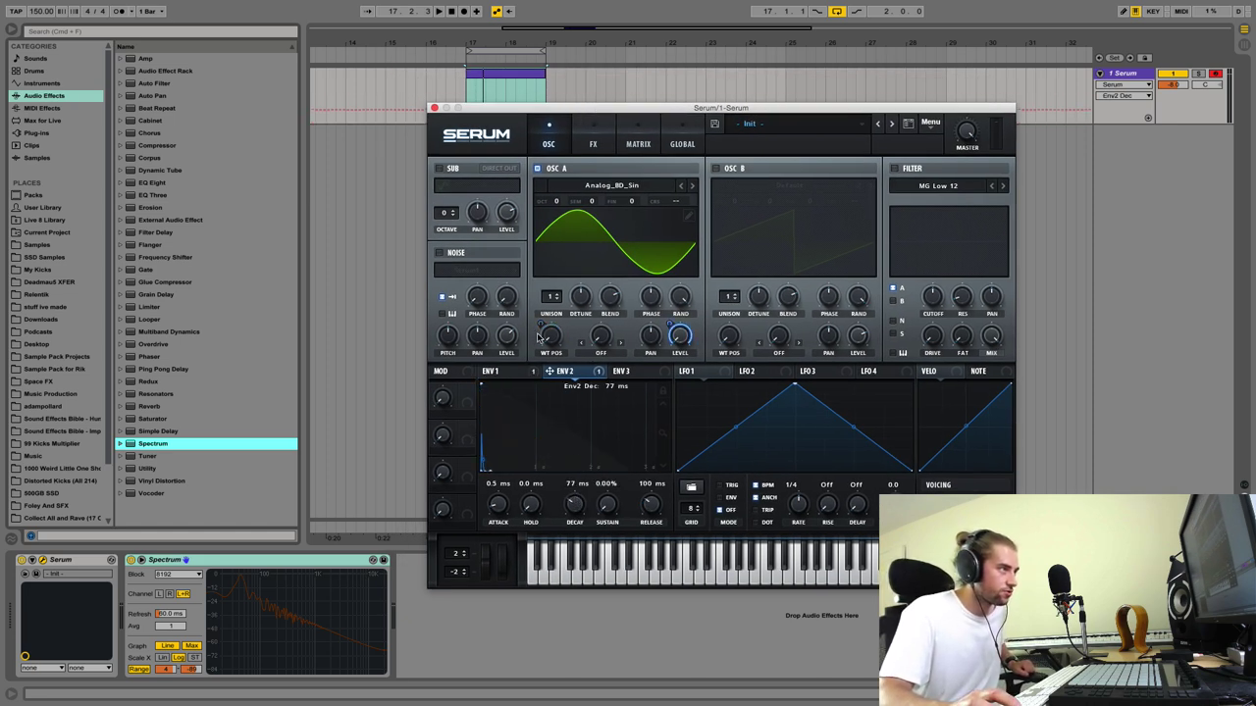
{"action": "left_click_drag", "start_coordinate": [549, 373], "coordinate": [675, 201]}
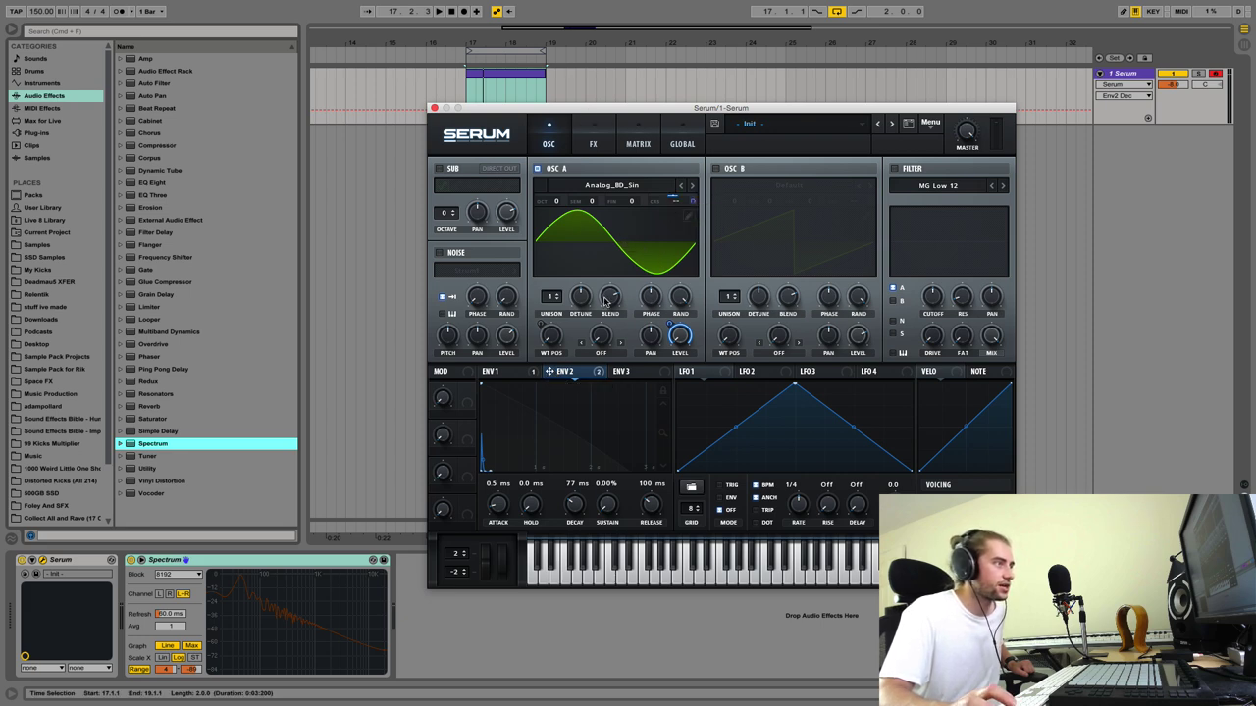
Step: Shape envelope 3 with 2.10 s decay and 0% sustain, and assign it to oscillator A's coarse pitch
{"action": "left_click", "coordinate": [622, 372]}
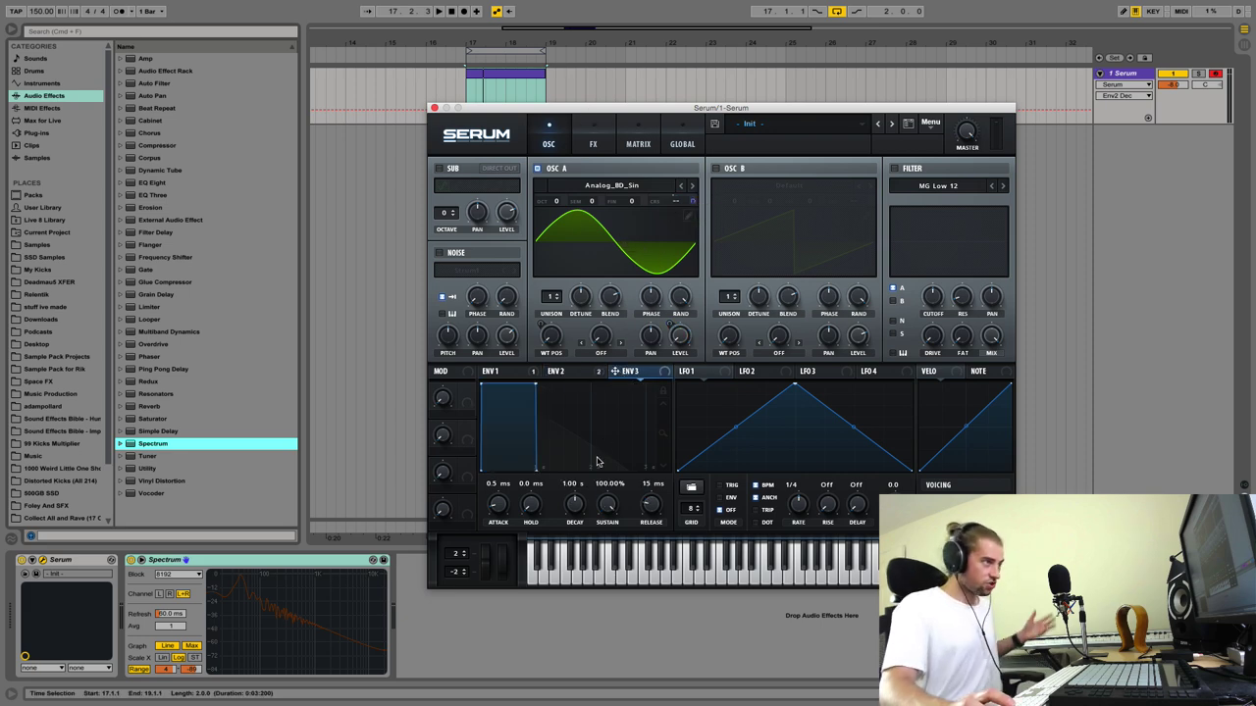
{"action": "left_click_drag", "start_coordinate": [530, 386], "coordinate": [586, 495]}
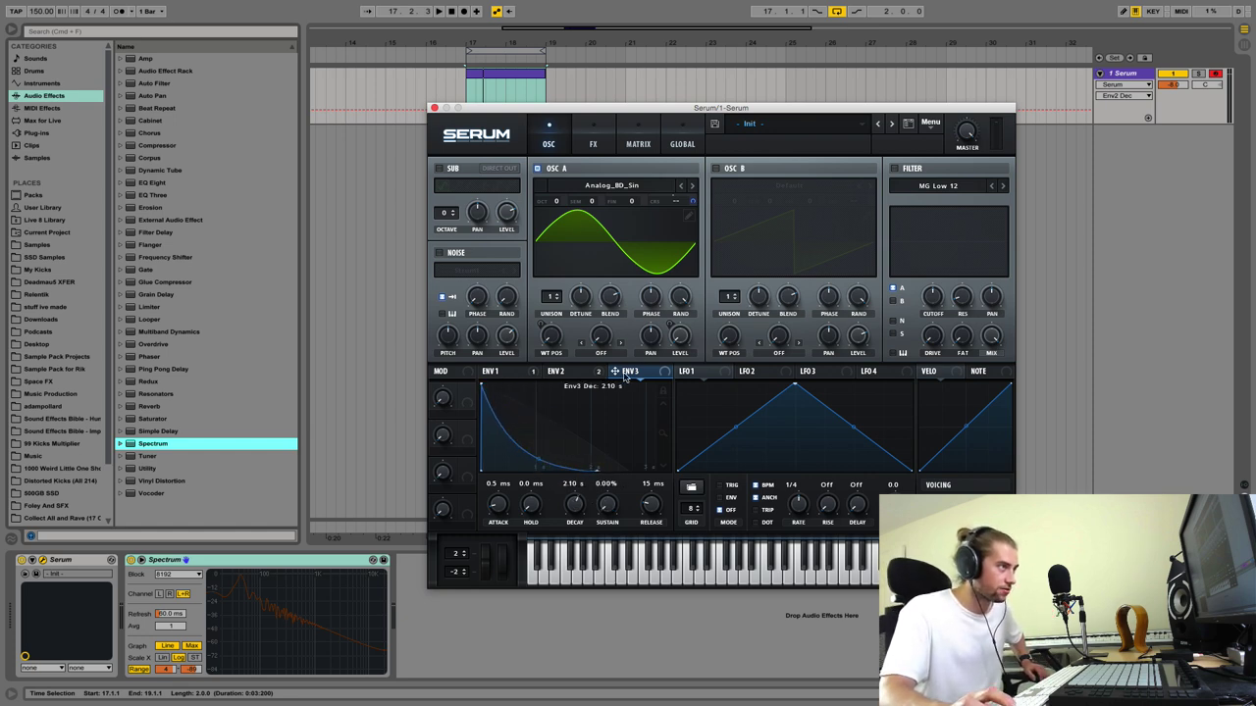
Step: In the modulation matrix, raise envelope 2's coarse pitch amount to 43 during playback and bypass the envelope 3 coarse pitch modulation
{"action": "left_click", "coordinate": [605, 145]}
{"action": "left_click", "coordinate": [628, 148]}
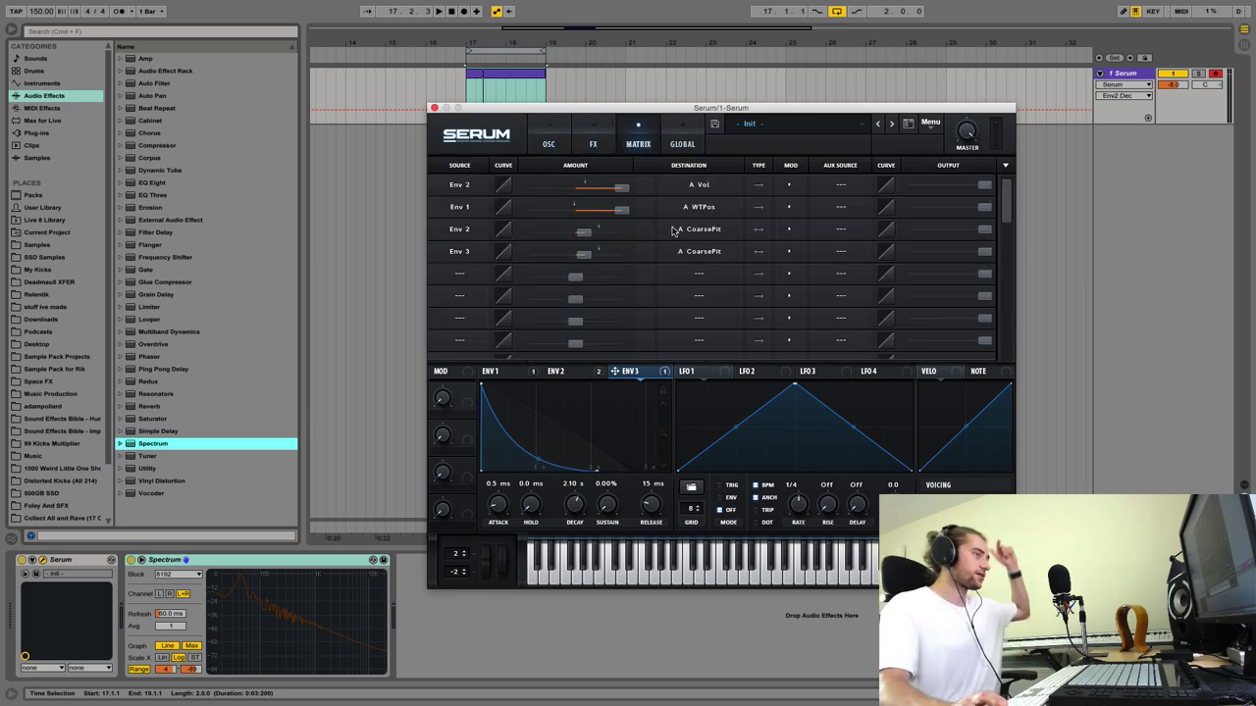
{"action": "left_click", "coordinate": [680, 143]}
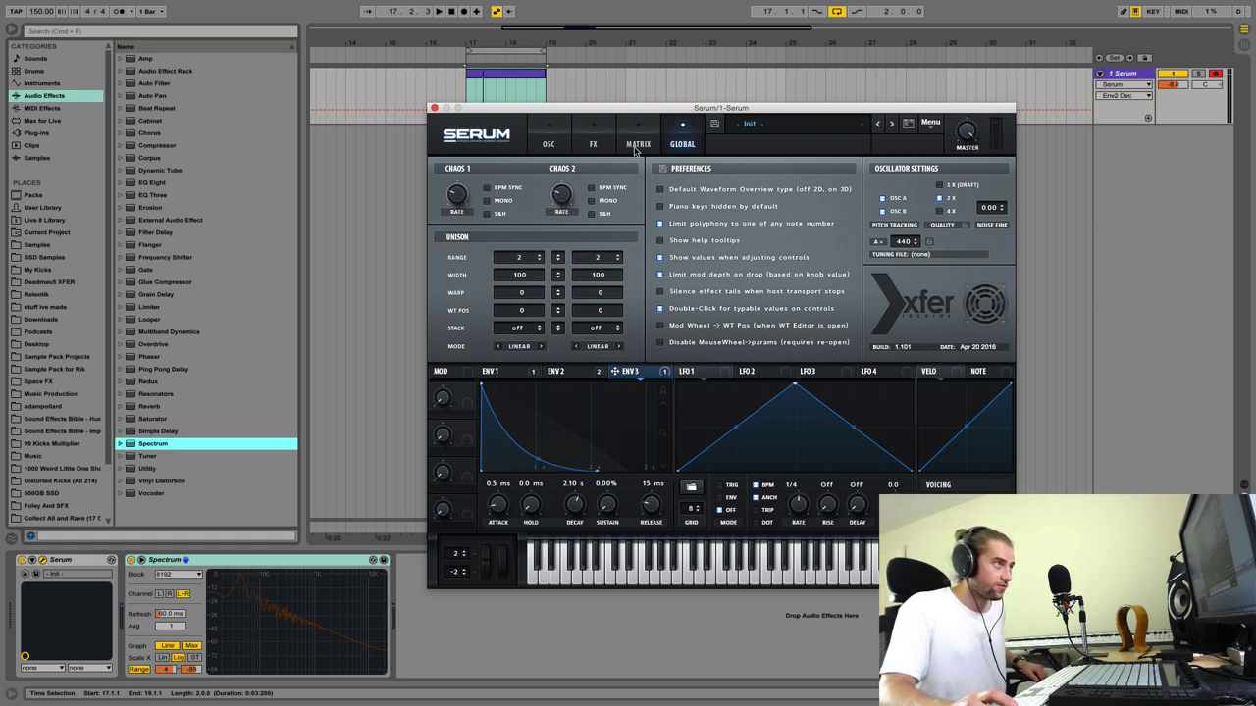
{"action": "left_click", "coordinate": [593, 143]}
{"action": "left_click", "coordinate": [637, 143]}
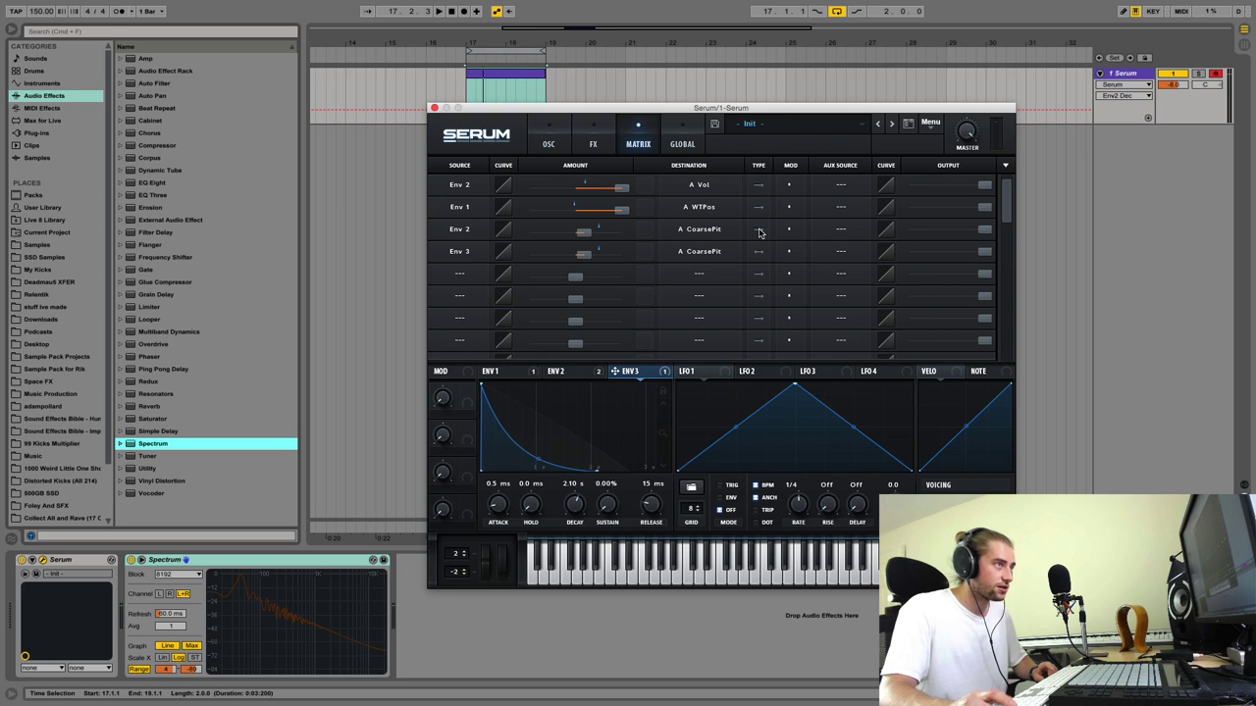
{"action": "left_click_drag", "start_coordinate": [579, 232], "coordinate": [601, 260]}
{"action": "key", "text": "space"}
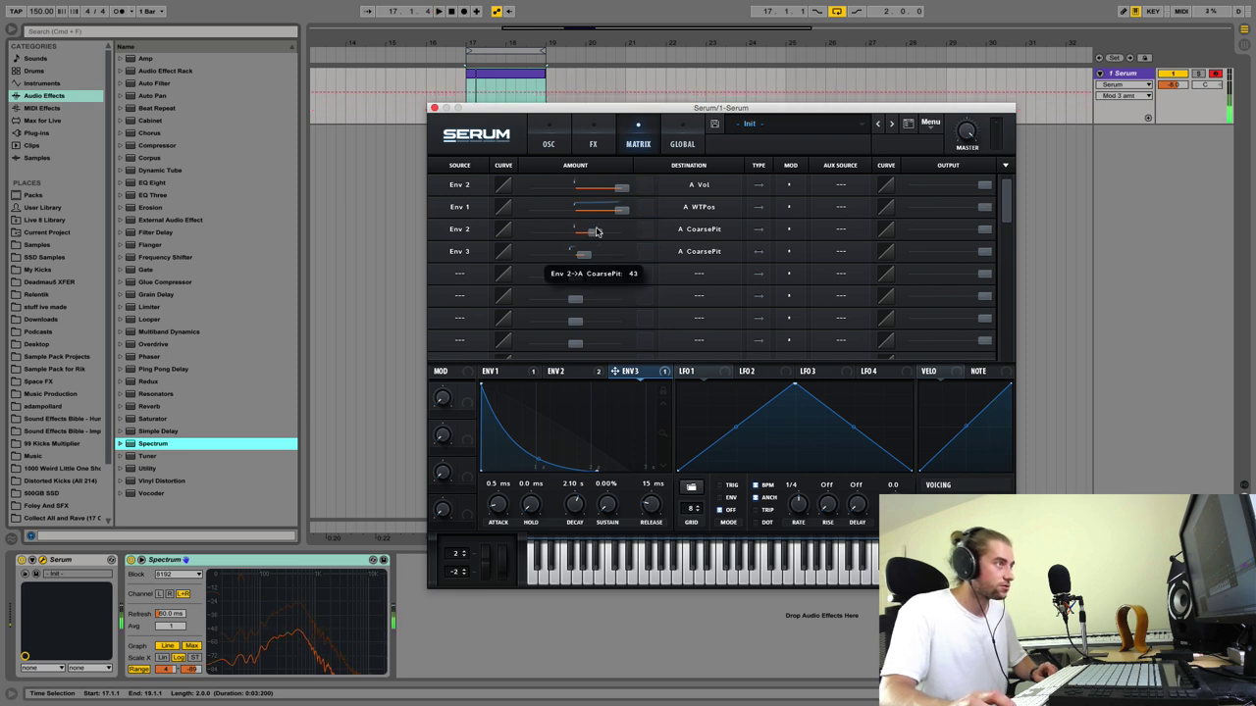
{"action": "left_click", "coordinate": [790, 253]}
{"action": "left_click", "coordinate": [803, 290]}
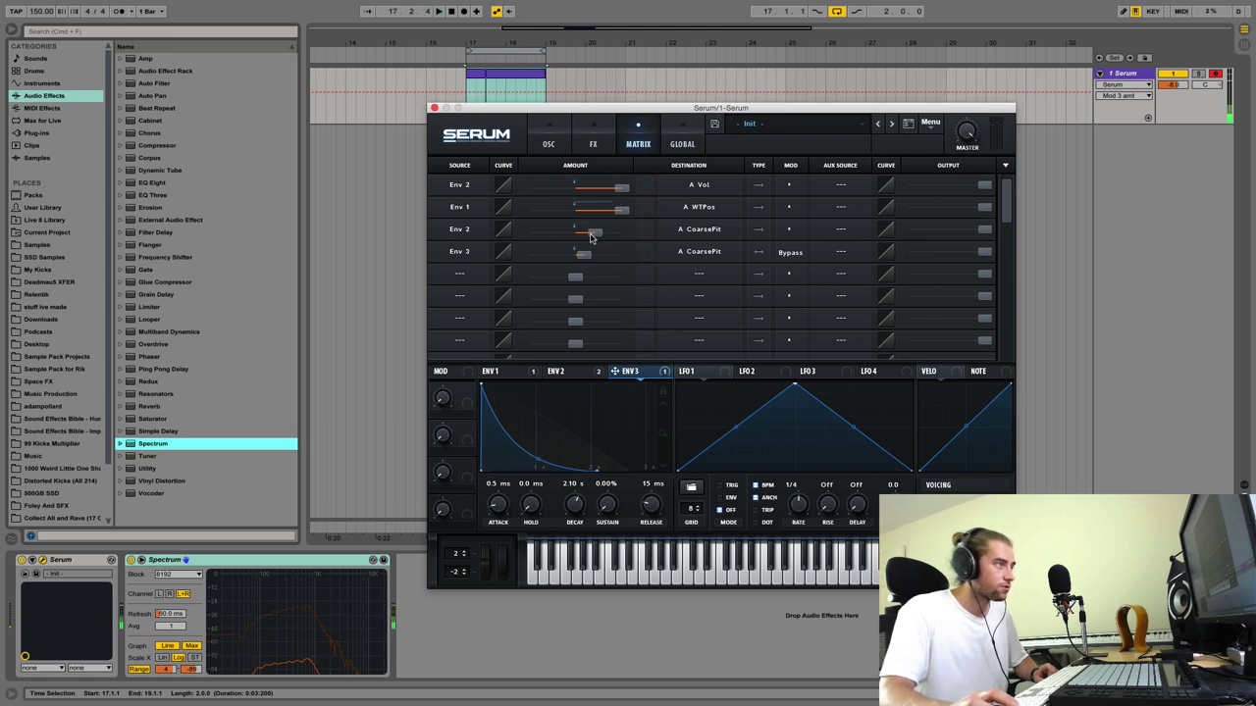
Step: Lower envelope 2's coarse pitch amount and remove all modulators from oscillator A's level
{"action": "left_click", "coordinate": [567, 371]}
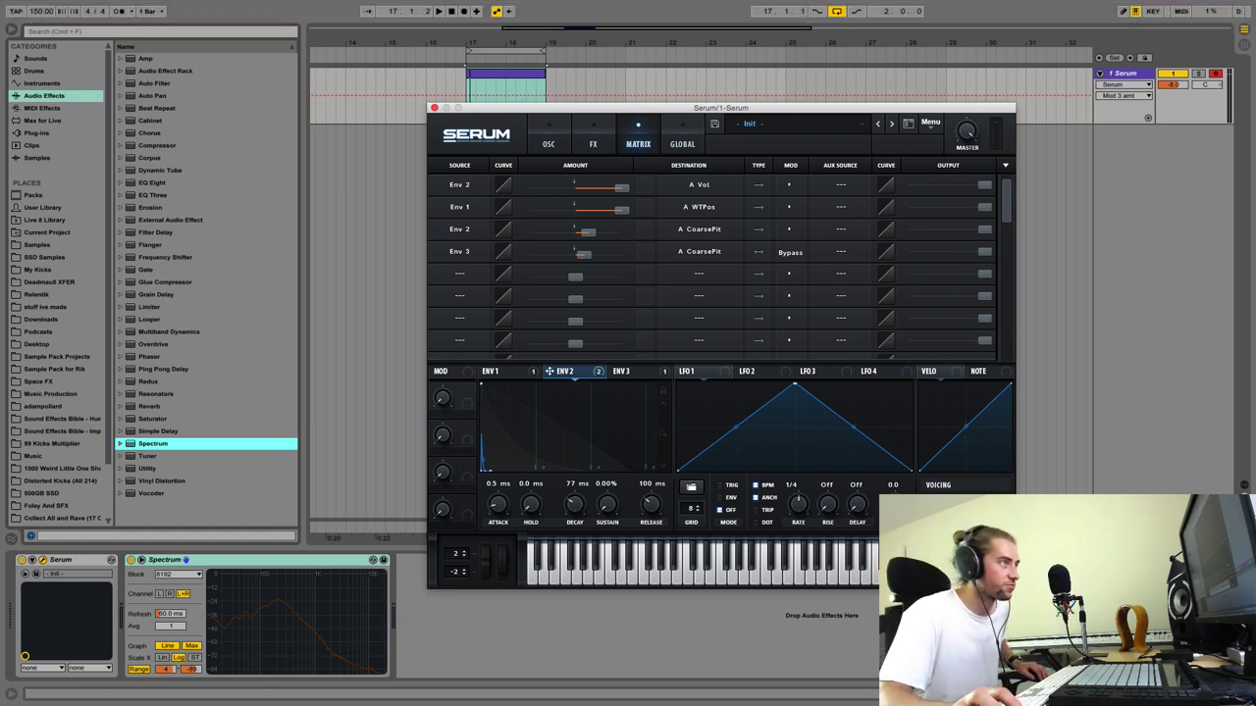
{"action": "left_click", "coordinate": [552, 145]}
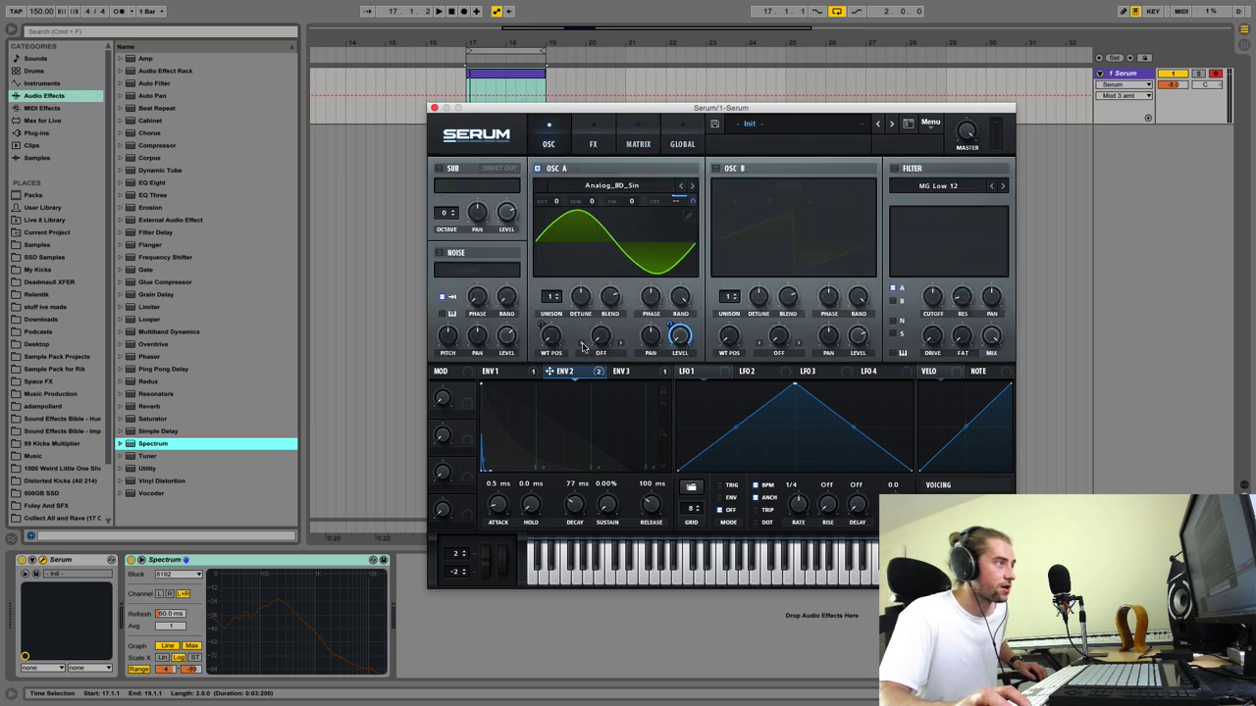
{"action": "right_click", "coordinate": [673, 340]}
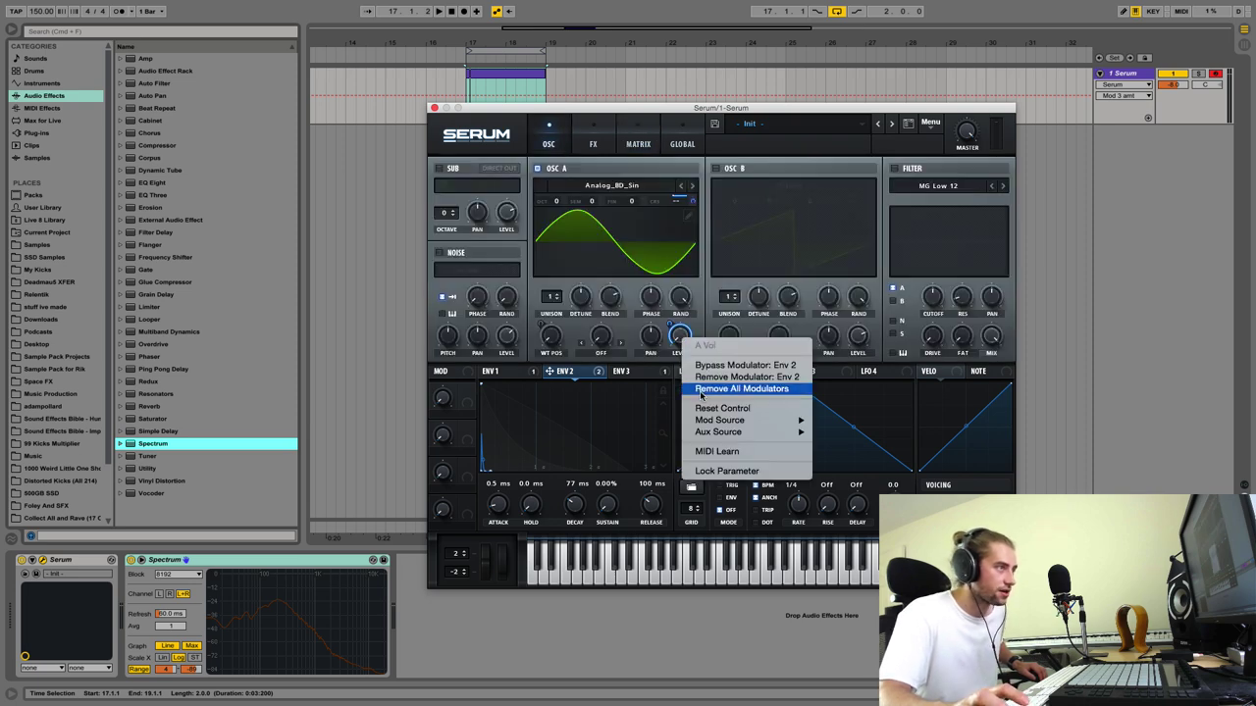
{"action": "left_click", "coordinate": [708, 388]}
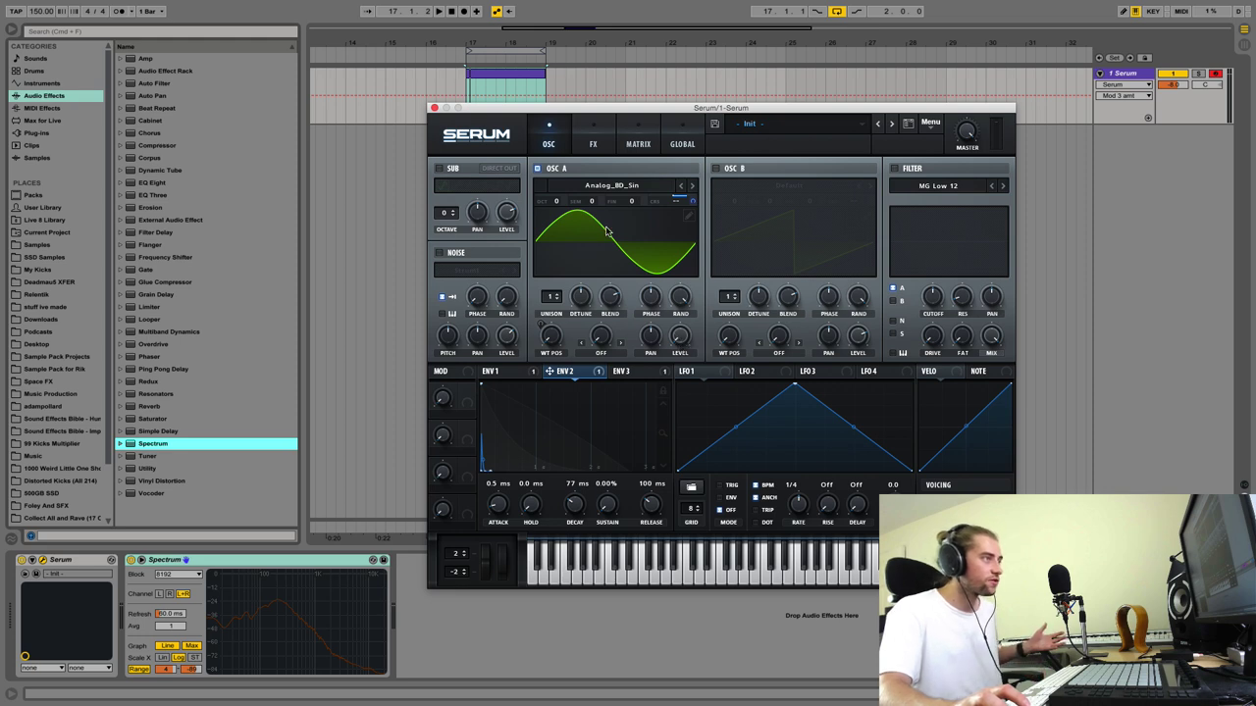
Step: Shorten envelope 1's decay to 1.26 s and bend its decay curve inward while playing the clip
{"action": "left_click", "coordinate": [518, 371]}
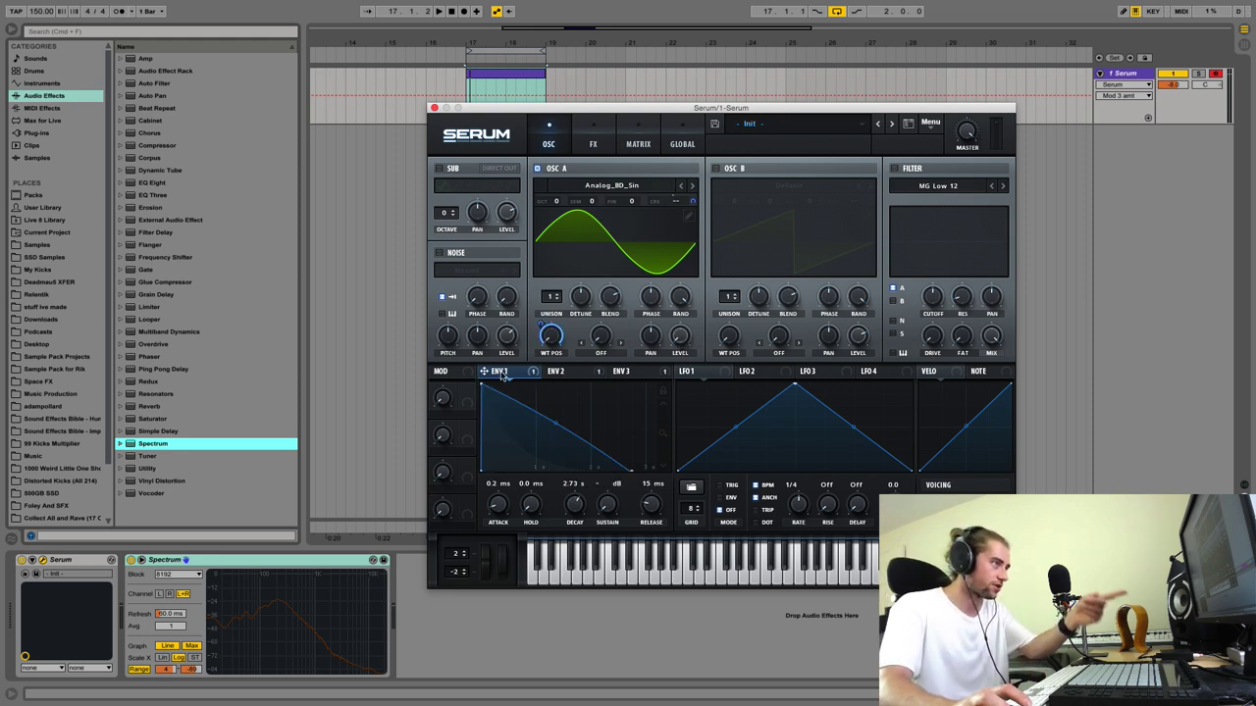
{"action": "key", "text": "space"}
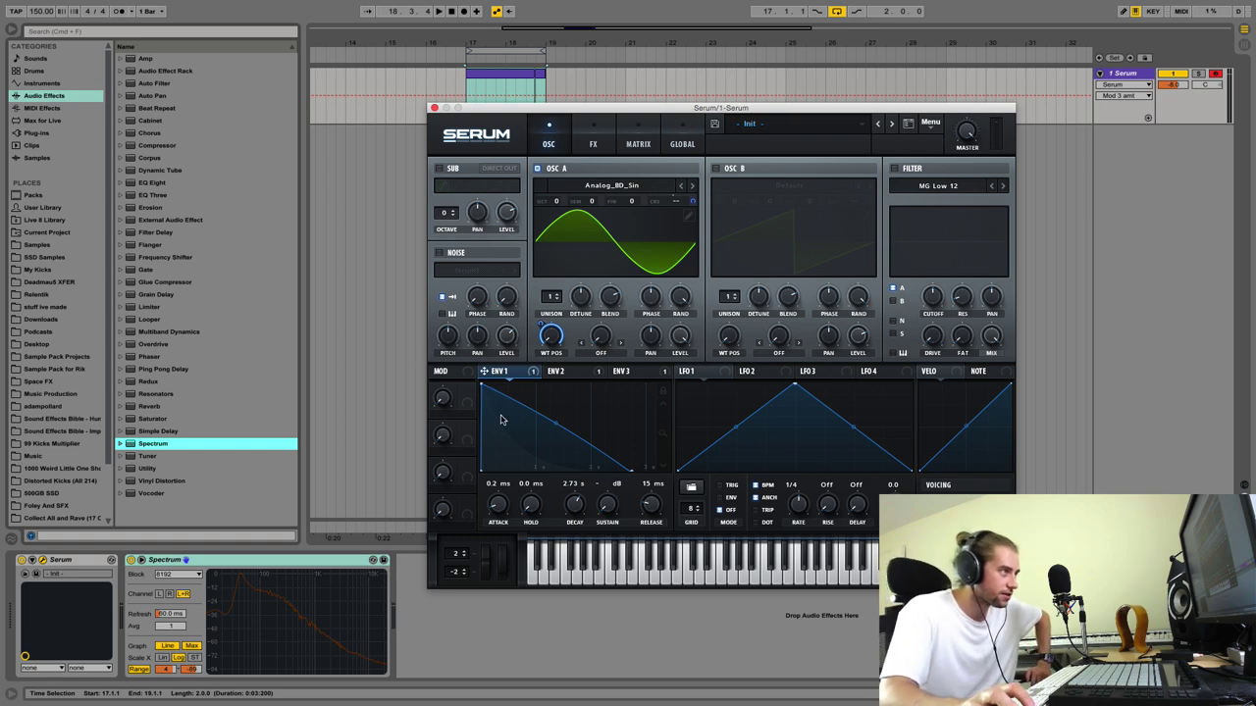
{"action": "left_click_drag", "start_coordinate": [575, 508], "coordinate": [575, 522]}
{"action": "key", "text": "space"}
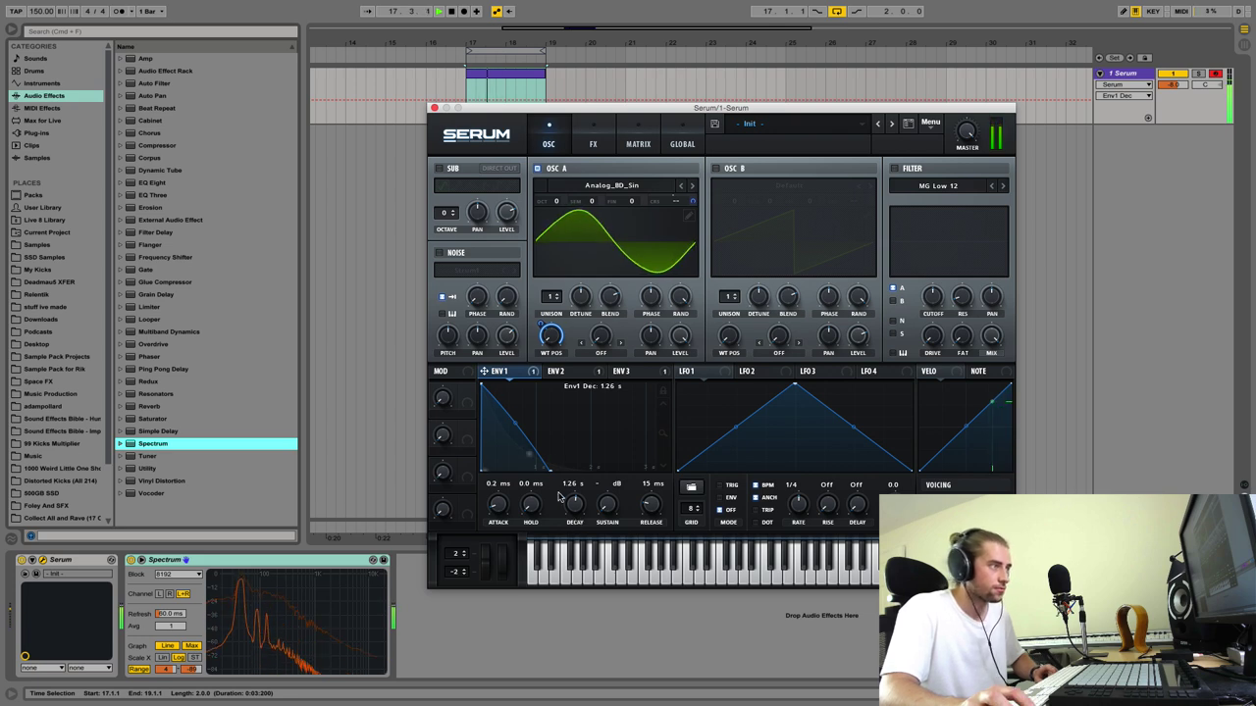
{"action": "left_click_drag", "start_coordinate": [515, 424], "coordinate": [513, 445]}
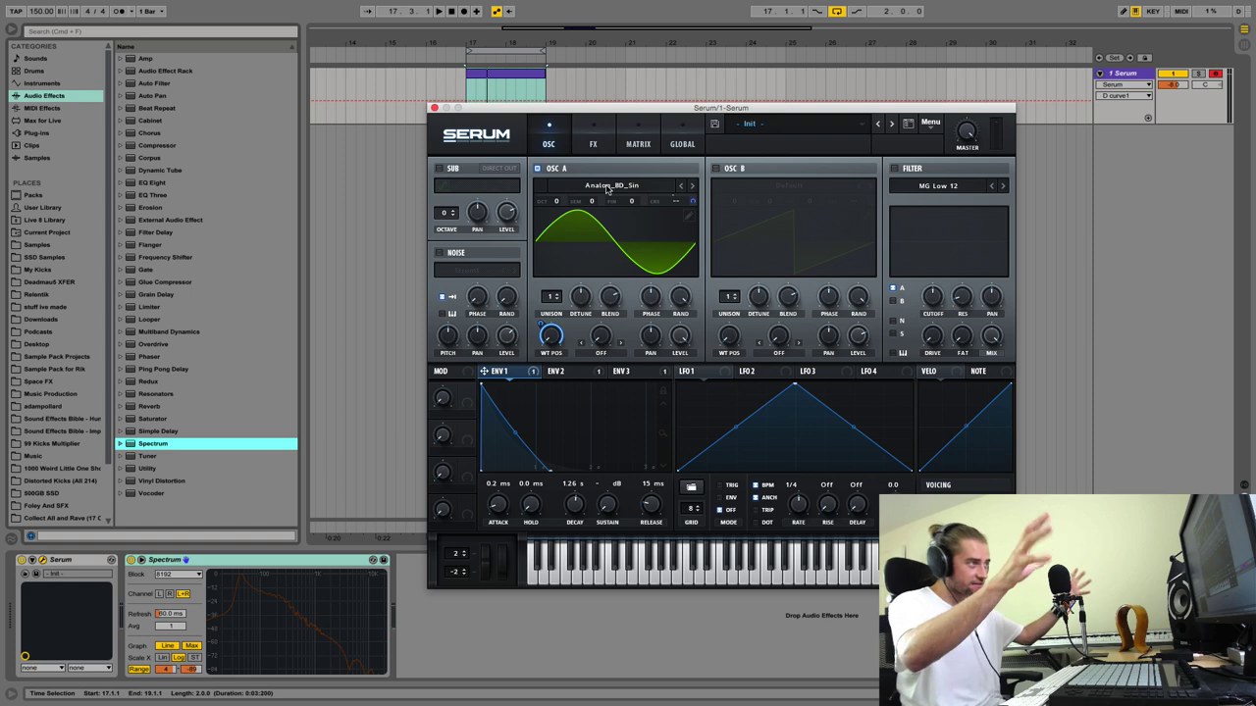
Step: In the modulation matrix, raise envelope 2's coarse pitch amount while playing the clip
{"action": "left_click", "coordinate": [638, 148]}
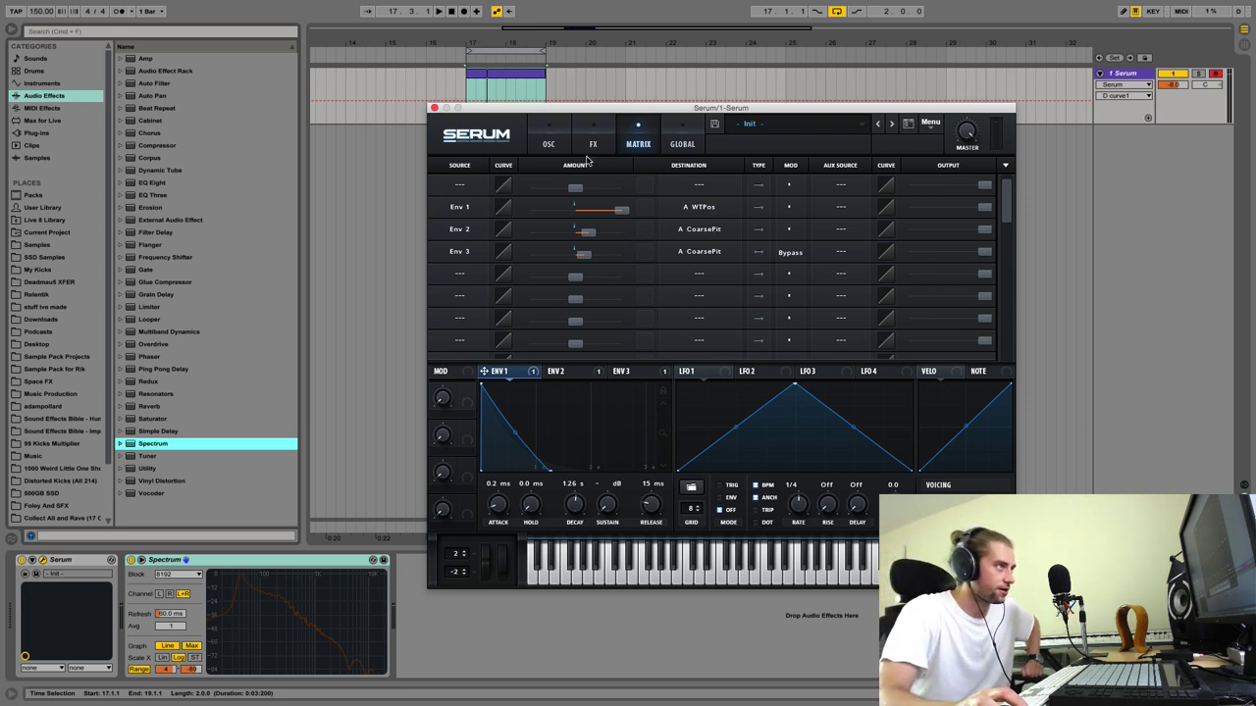
{"action": "key", "text": "space"}
{"action": "mouse_move", "coordinate": [586, 233]}
{"action": "left_mouse_down"}
{"action": "mouse_move", "coordinate": [614, 233]}
{"action": "mouse_move", "coordinate": [589, 232]}
{"action": "mouse_move", "coordinate": [604, 233]}
{"action": "left_mouse_up"}
{"action": "key", "text": "space"}
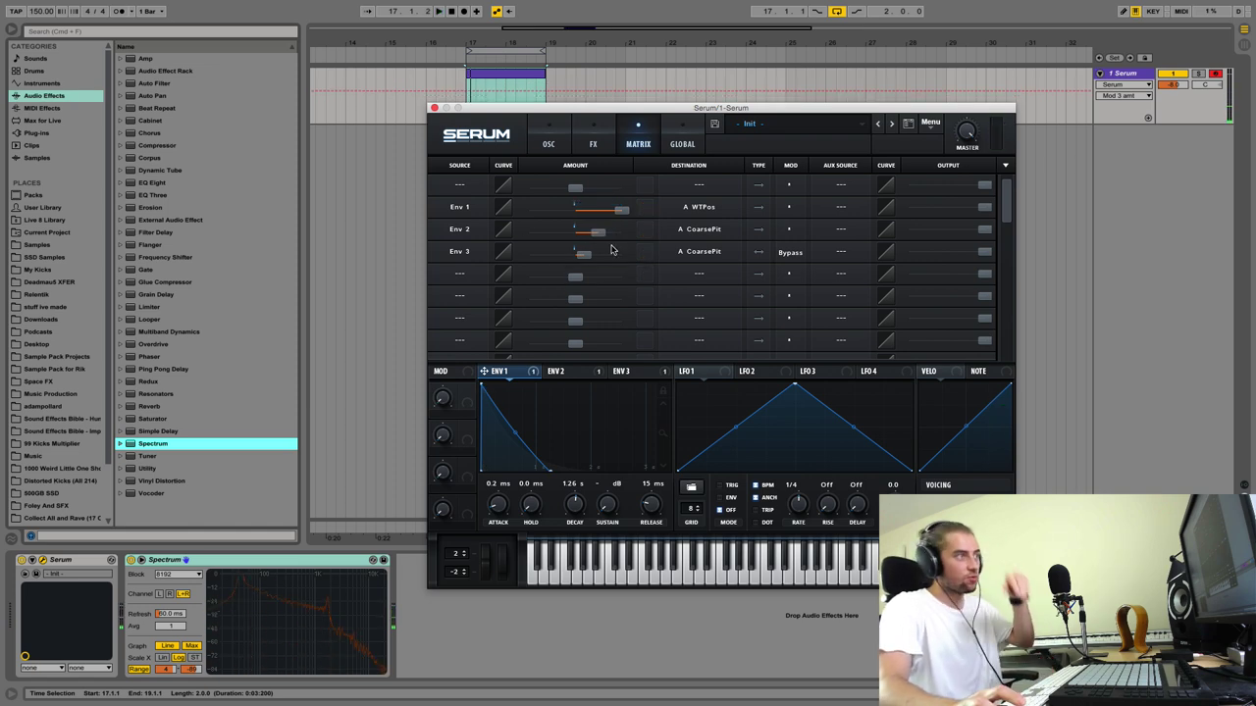
Step: With envelope 2 displayed, lower its coarse pitch amount to 3 and raise it again during playback
{"action": "left_click", "coordinate": [559, 372]}
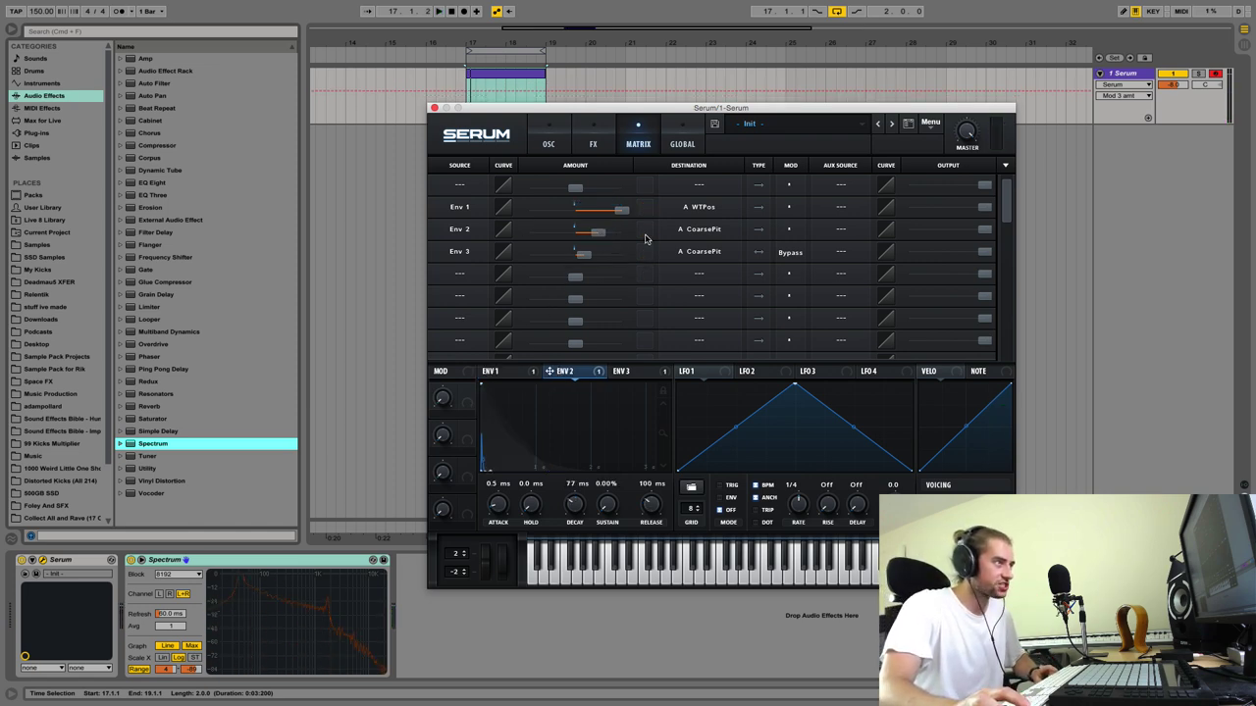
{"action": "left_click_drag", "start_coordinate": [595, 235], "coordinate": [561, 233]}
{"action": "key", "text": "space"}
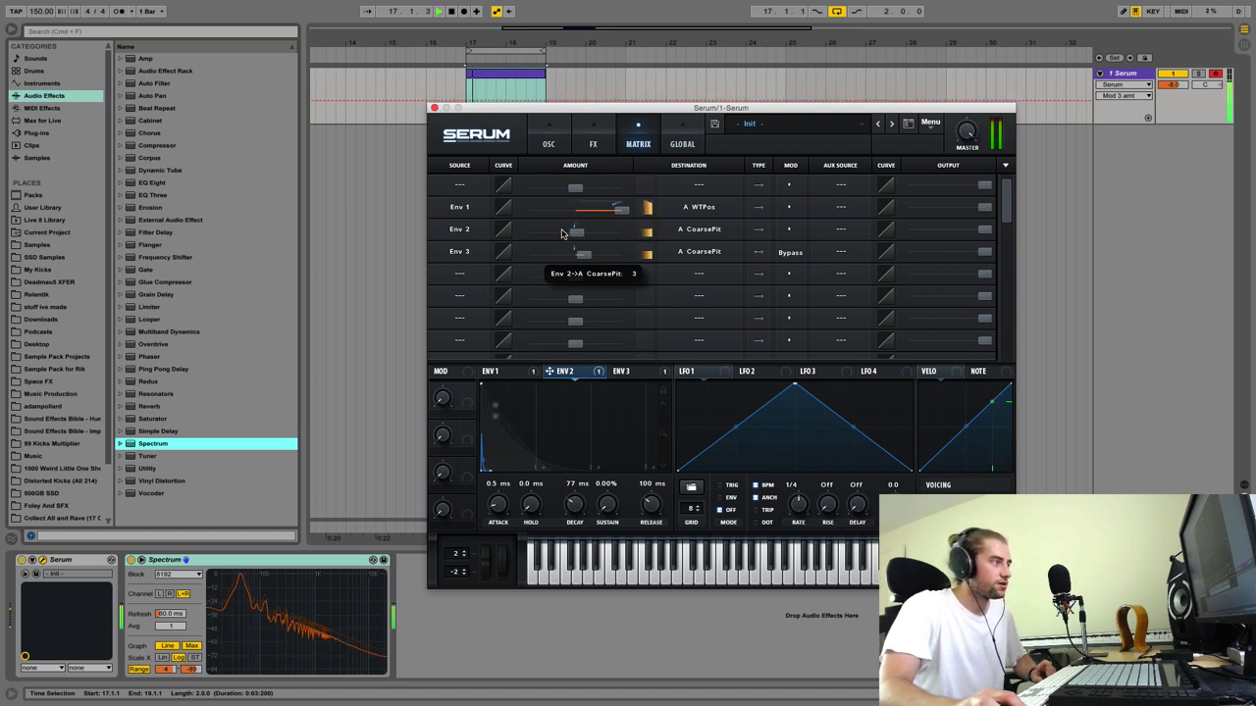
{"action": "mouse_move", "coordinate": [562, 233]}
{"action": "left_mouse_down"}
{"action": "mouse_move", "coordinate": [596, 232]}
{"action": "mouse_move", "coordinate": [584, 233]}
{"action": "left_mouse_up"}
{"action": "key", "text": "space"}
Step: Shorten envelope 2's decay to 72 ms and trim its coarse pitch amount while playing the clip
{"action": "key", "text": "space"}
{"action": "left_click_drag", "start_coordinate": [575, 510], "coordinate": [579, 488]}
{"action": "left_click_drag", "start_coordinate": [590, 239], "coordinate": [579, 234]}
{"action": "key", "text": "space"}
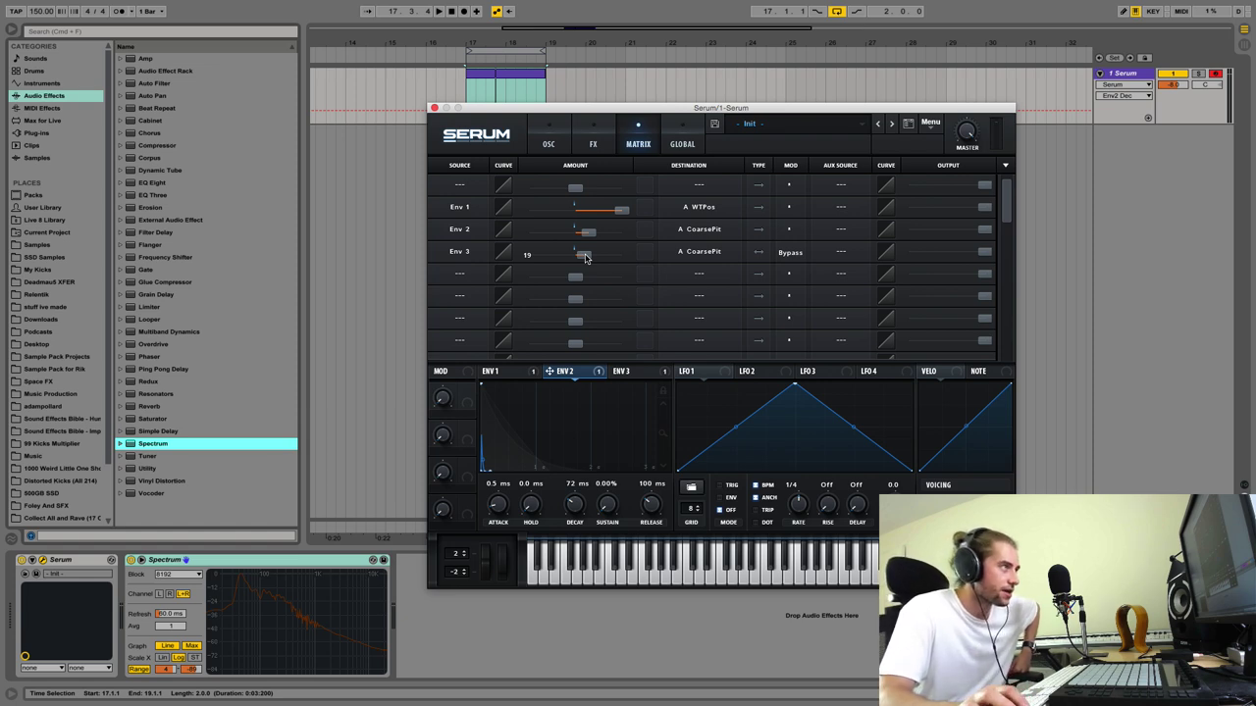
Step: Set envelope 3's coarse pitch amount to -13, display envelope 3 and play the clip
{"action": "left_click_drag", "start_coordinate": [583, 257], "coordinate": [566, 276]}
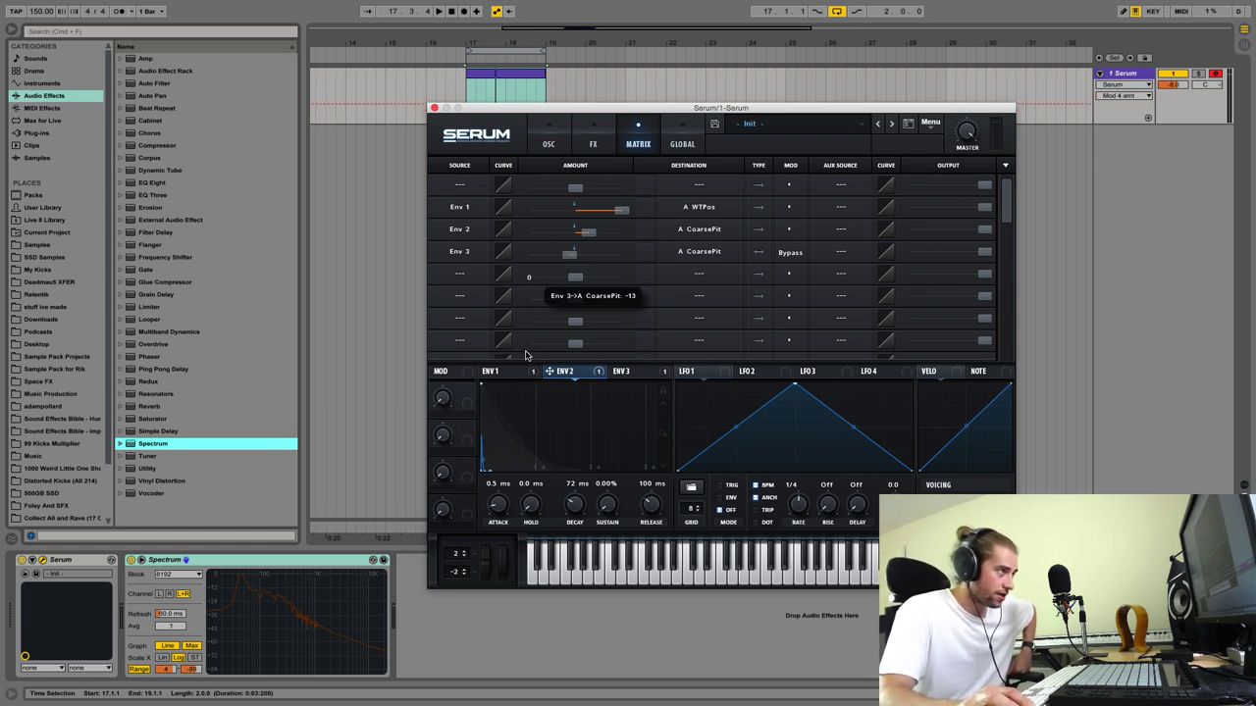
{"action": "left_click", "coordinate": [624, 374]}
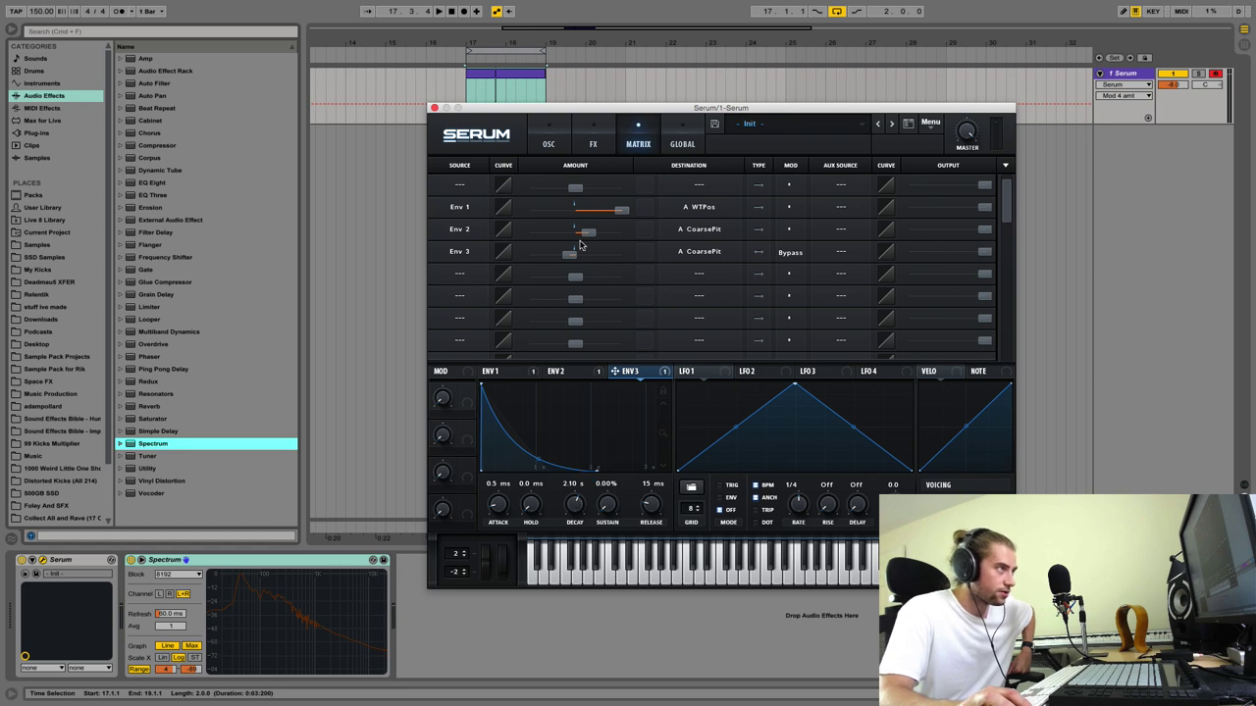
{"action": "mouse_move", "coordinate": [572, 260]}
{"action": "key", "text": "space"}
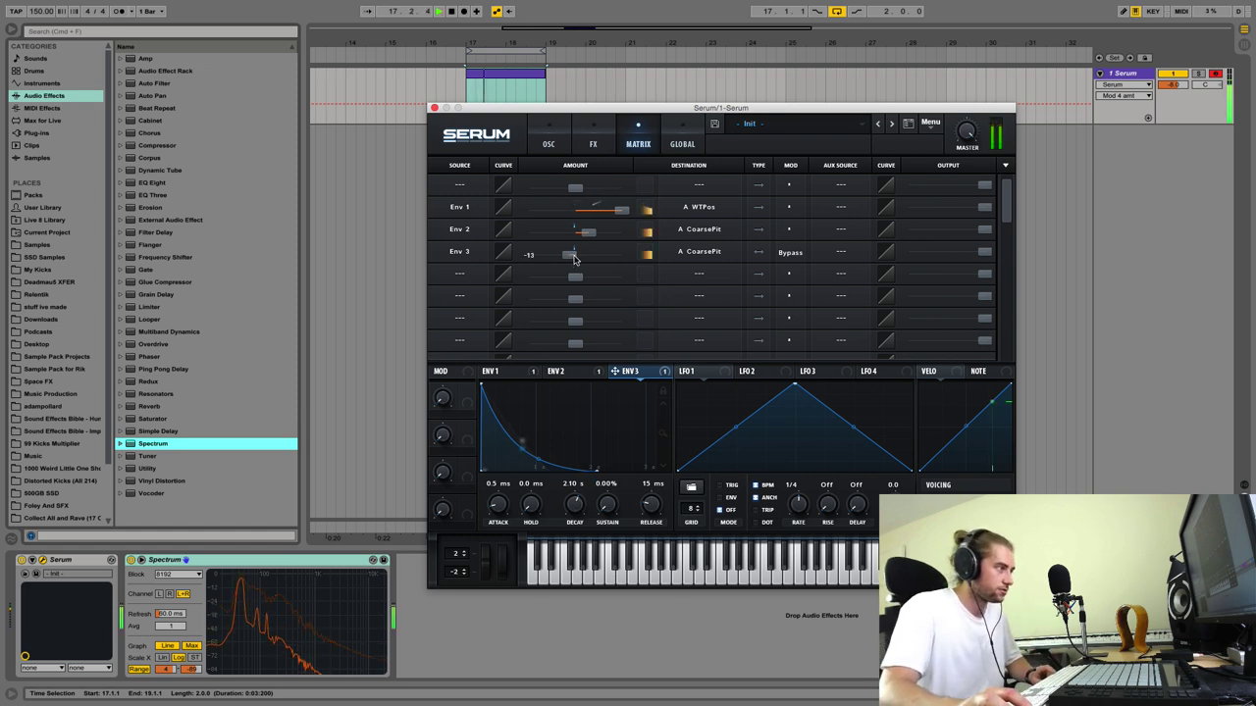
Step: Set envelope 3's coarse pitch amount to 20 and turn off the bypass on that modulation
{"action": "mouse_move", "coordinate": [569, 259]}
{"action": "left_mouse_down"}
{"action": "mouse_move", "coordinate": [559, 257]}
{"action": "mouse_move", "coordinate": [586, 260]}
{"action": "left_mouse_up"}
{"action": "key", "text": "space"}
{"action": "left_click", "coordinate": [785, 254]}
{"action": "left_click", "coordinate": [793, 267]}
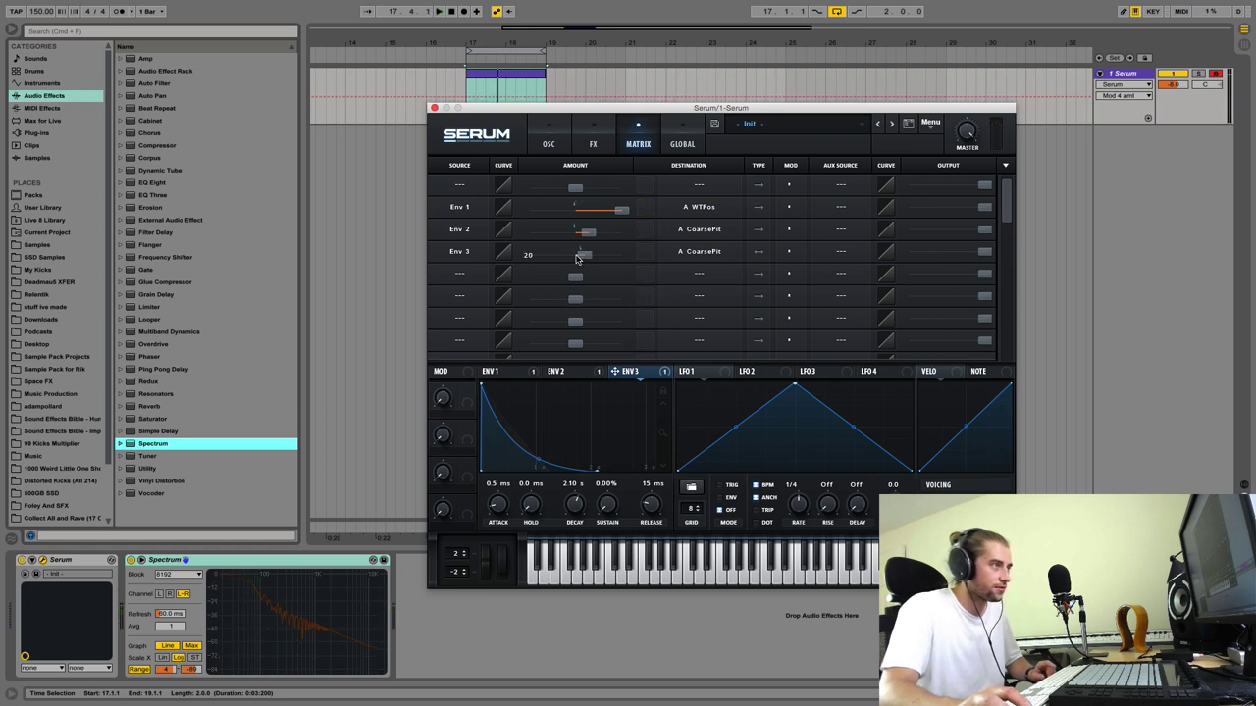
Step: Check oscillator A's settings and lower envelope 3's coarse pitch amount in the modulation matrix while playing the clip
{"action": "left_click", "coordinate": [551, 142]}
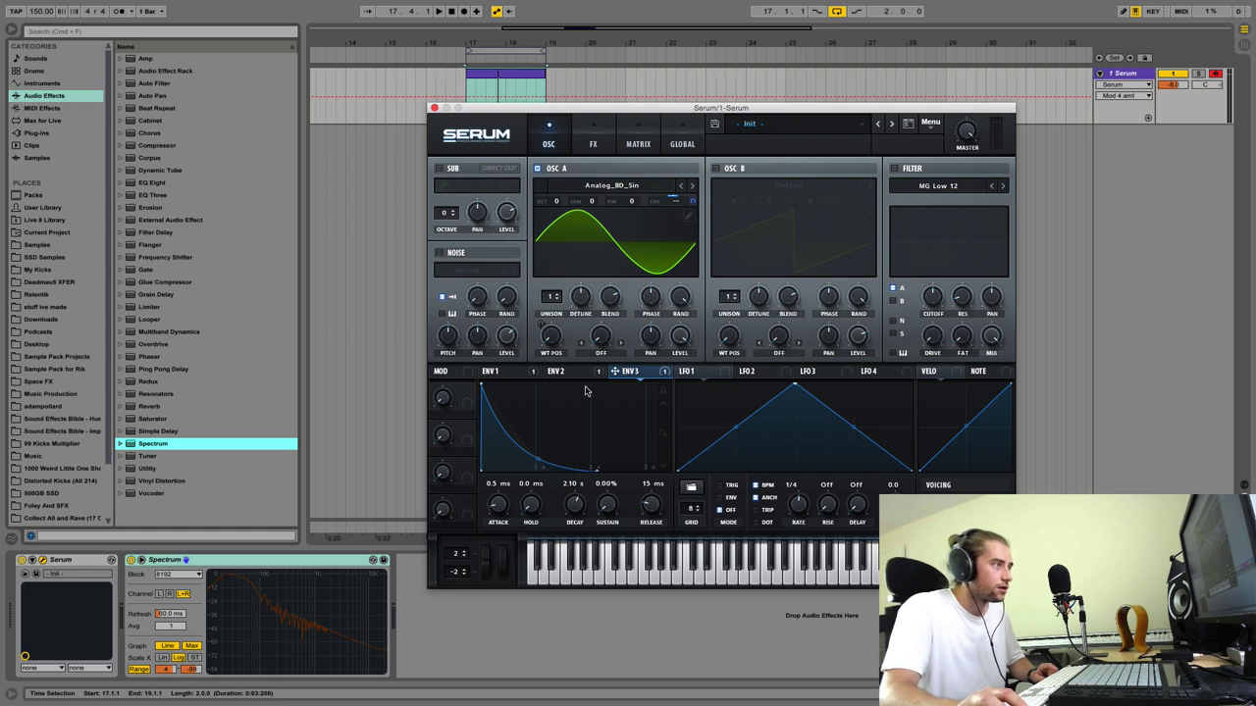
{"action": "left_click", "coordinate": [635, 145]}
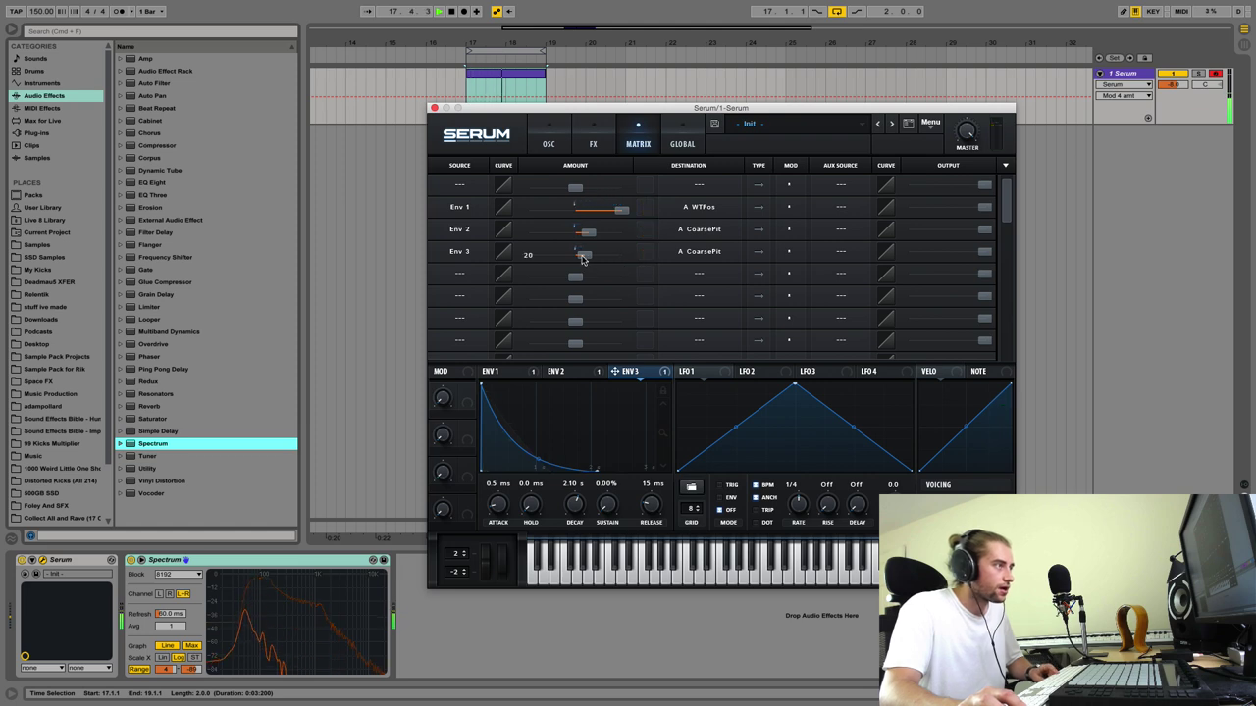
{"action": "mouse_move", "coordinate": [577, 258]}
{"action": "left_click_drag", "start_coordinate": [577, 258], "coordinate": [577, 261]}
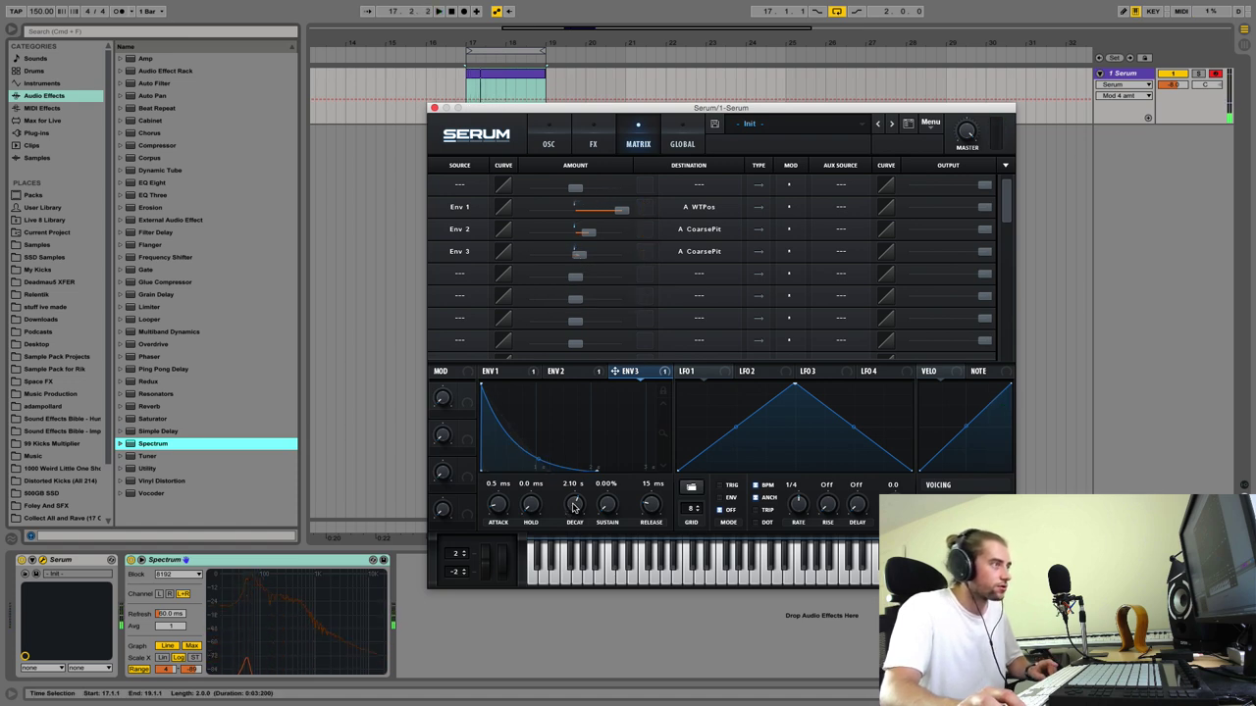
Step: Lengthen envelope 3's decay to 3.59 s and reduce its coarse pitch amount to 5 during playback
{"action": "left_click_drag", "start_coordinate": [575, 506], "coordinate": [575, 495]}
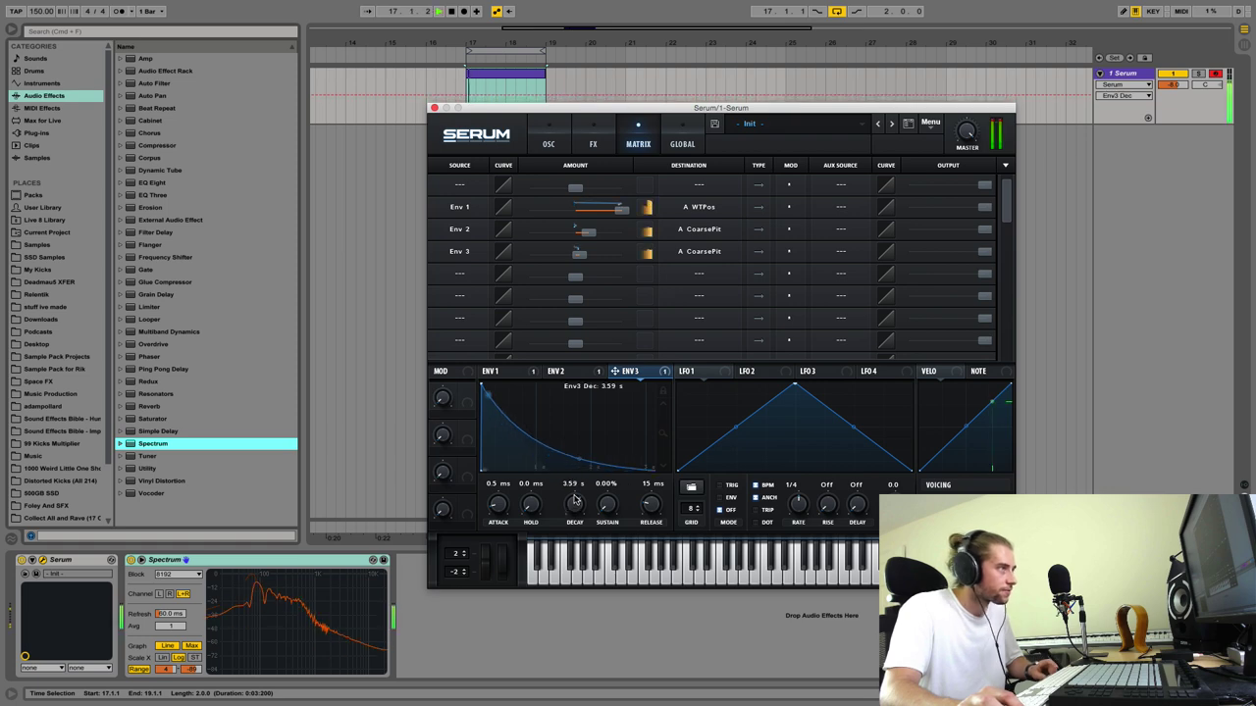
{"action": "left_click_drag", "start_coordinate": [579, 254], "coordinate": [576, 254]}
{"action": "key", "text": "space"}
{"action": "key", "text": "space"}
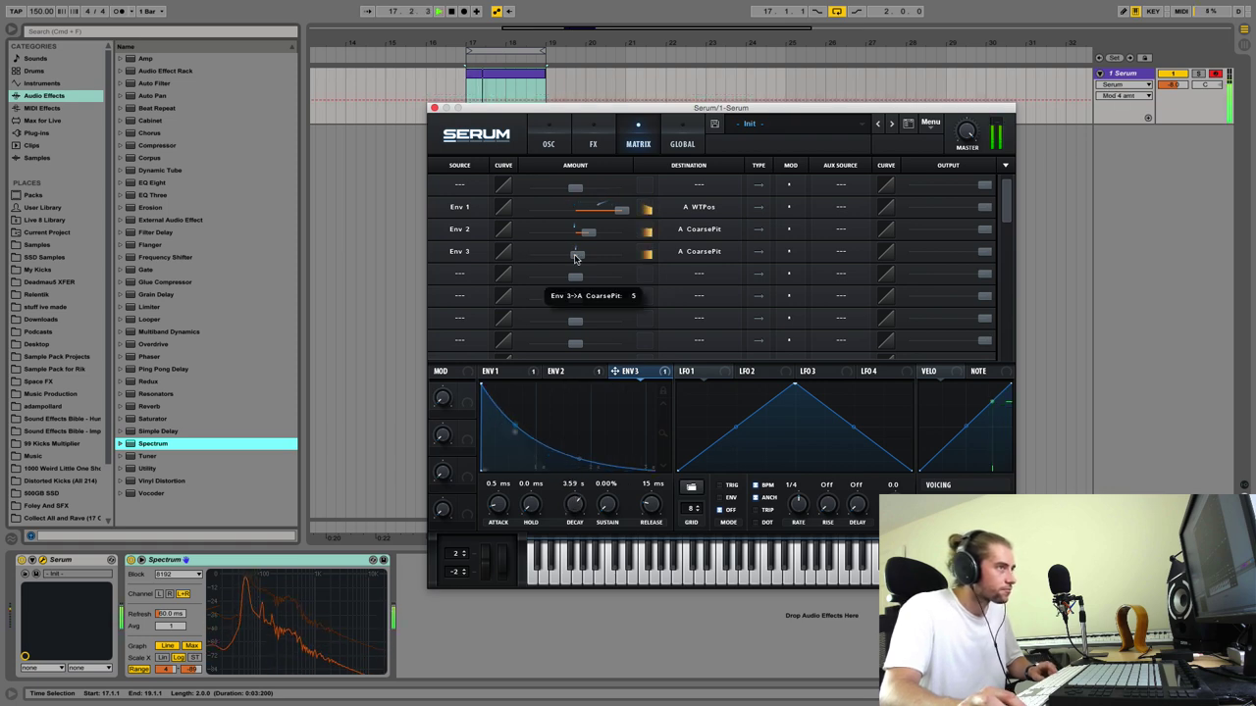
{"action": "key", "text": "space"}
Step: Cut the envelope 3 modulation's output to about half and set its coarse pitch amount to 8 while auditioning the clip
{"action": "left_click_drag", "start_coordinate": [984, 252], "coordinate": [901, 250]}
{"action": "key", "text": "space"}
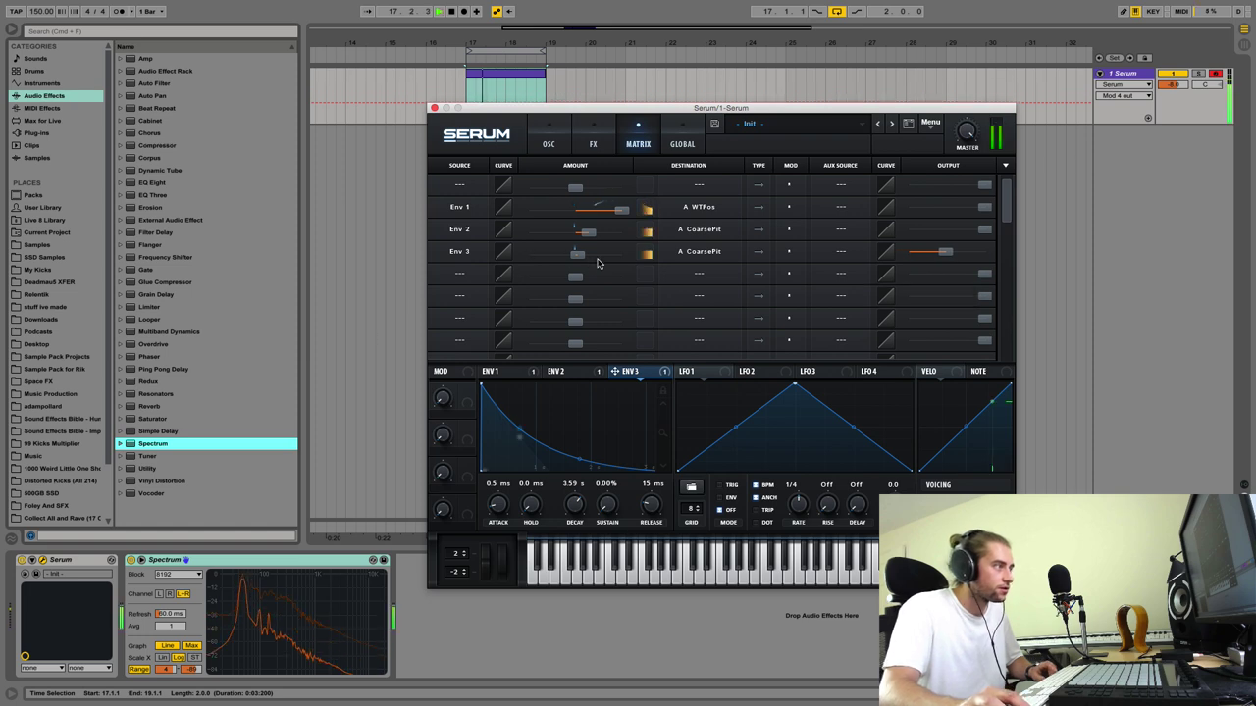
{"action": "key", "text": "space"}
{"action": "key", "text": "space"}
{"action": "left_click_drag", "start_coordinate": [578, 257], "coordinate": [577, 258]}
{"action": "key", "text": "space"}
{"action": "key", "text": "space"}
{"action": "key", "text": "space"}
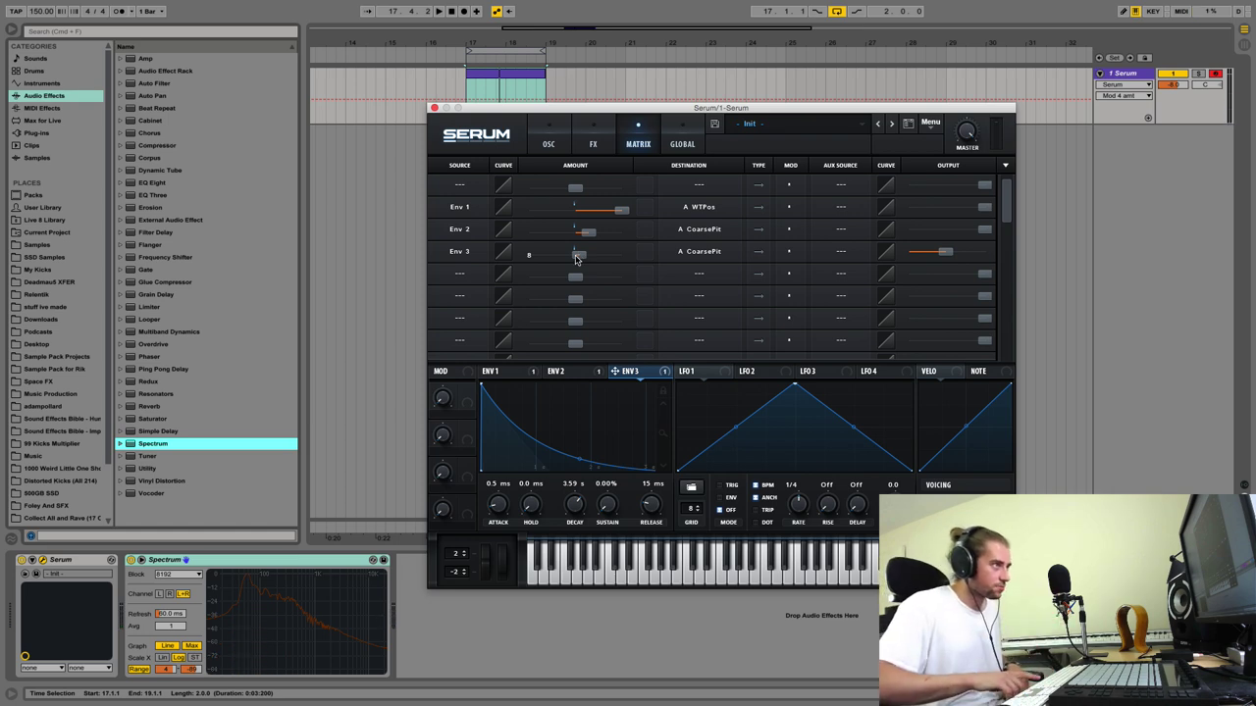
{"action": "key", "text": "space"}
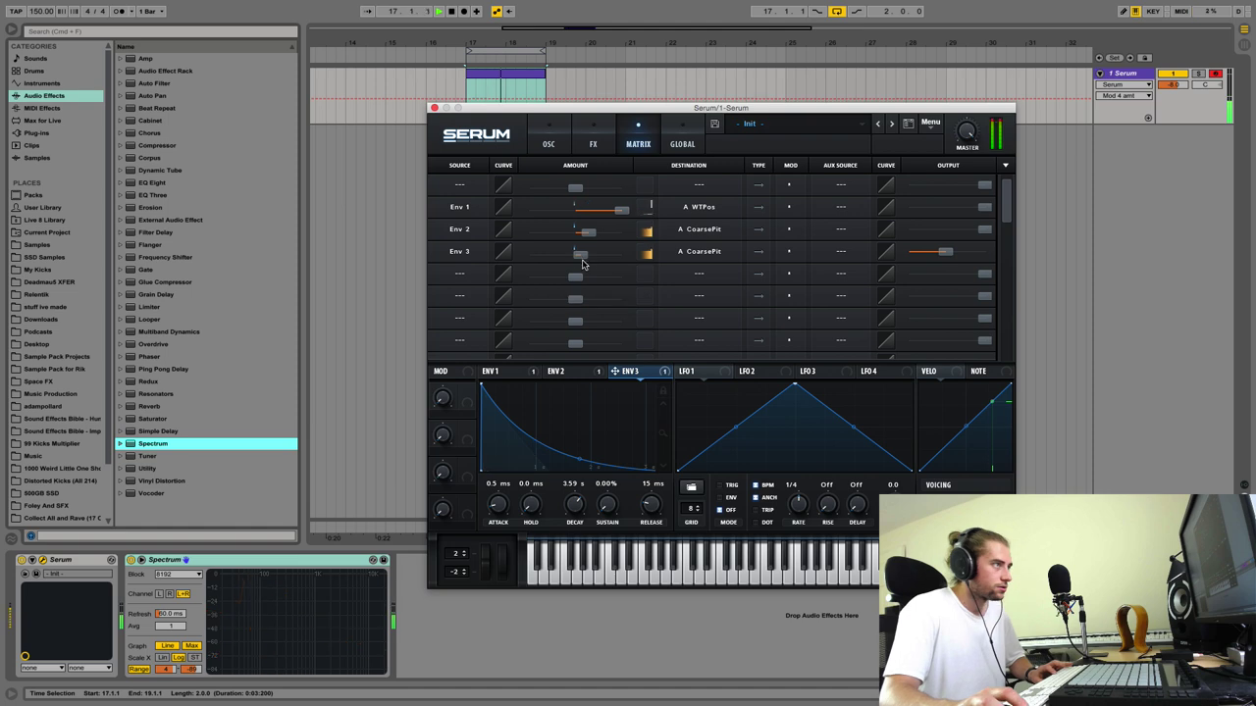
Step: Transpose the clip's F0 note down to C#0 and play the loop
{"action": "key", "text": "shift+Tab"}
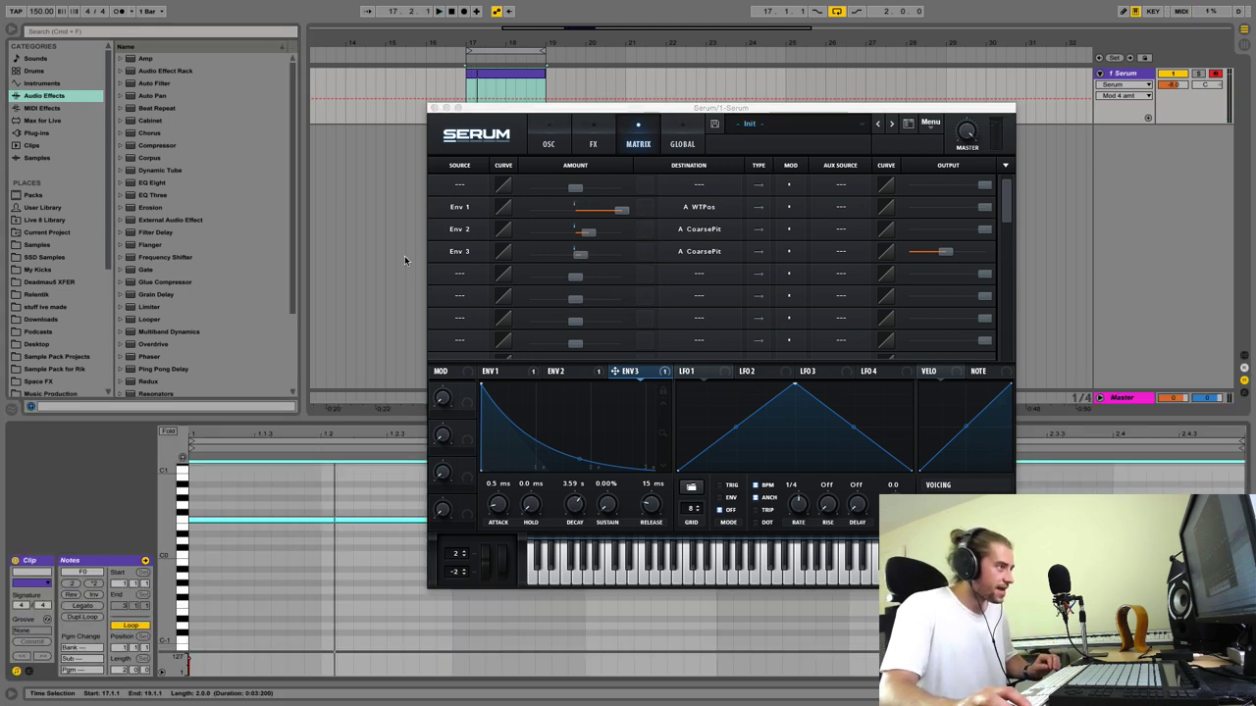
{"action": "left_click_drag", "start_coordinate": [359, 502], "coordinate": [367, 552]}
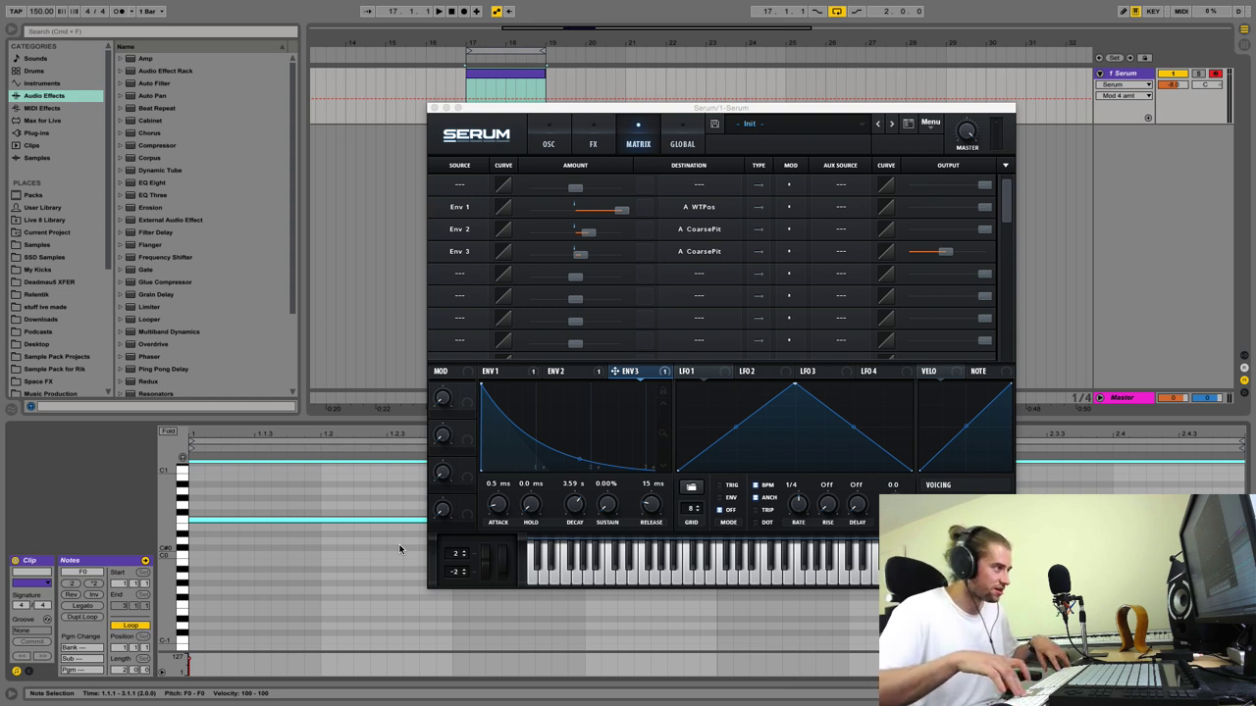
{"action": "key", "text": "Down"}
{"action": "key", "text": "Down"}
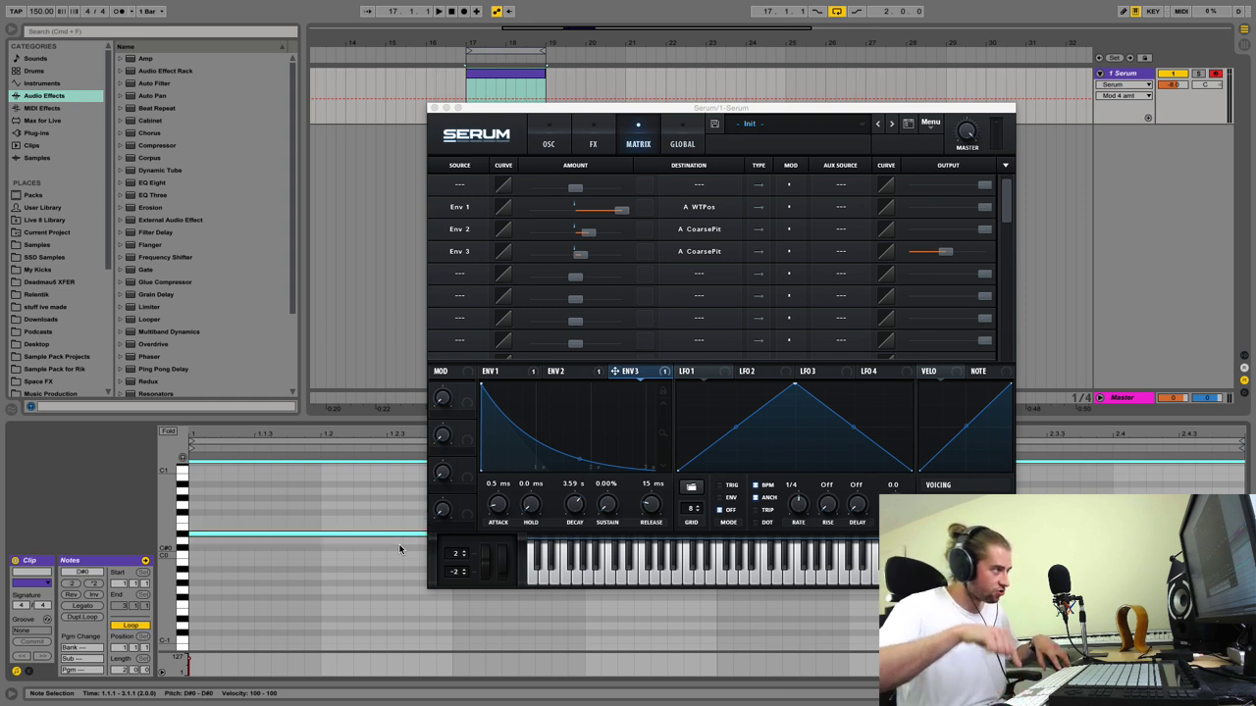
{"action": "key", "text": "Down"}
{"action": "key", "text": "Down"}
{"action": "key", "text": "Down"}
{"action": "key", "text": "Down"}
{"action": "key", "text": "Up"}
{"action": "key", "text": "Up"}
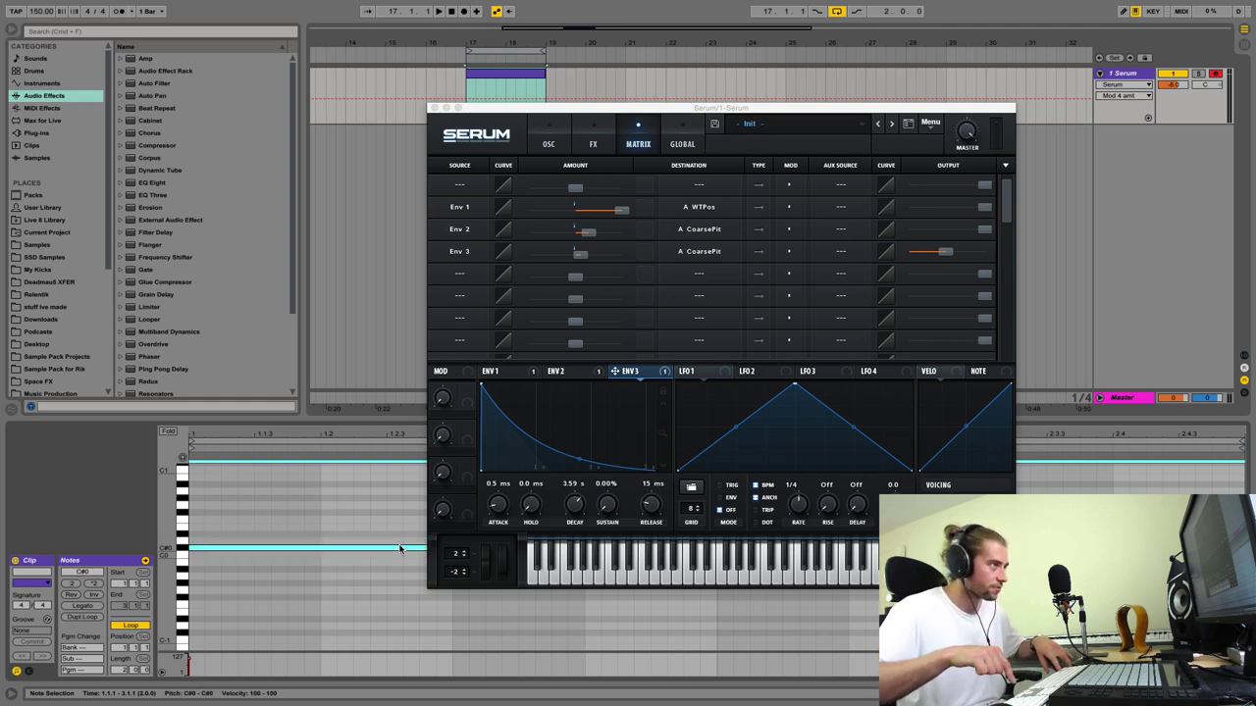
{"action": "key", "text": "space"}
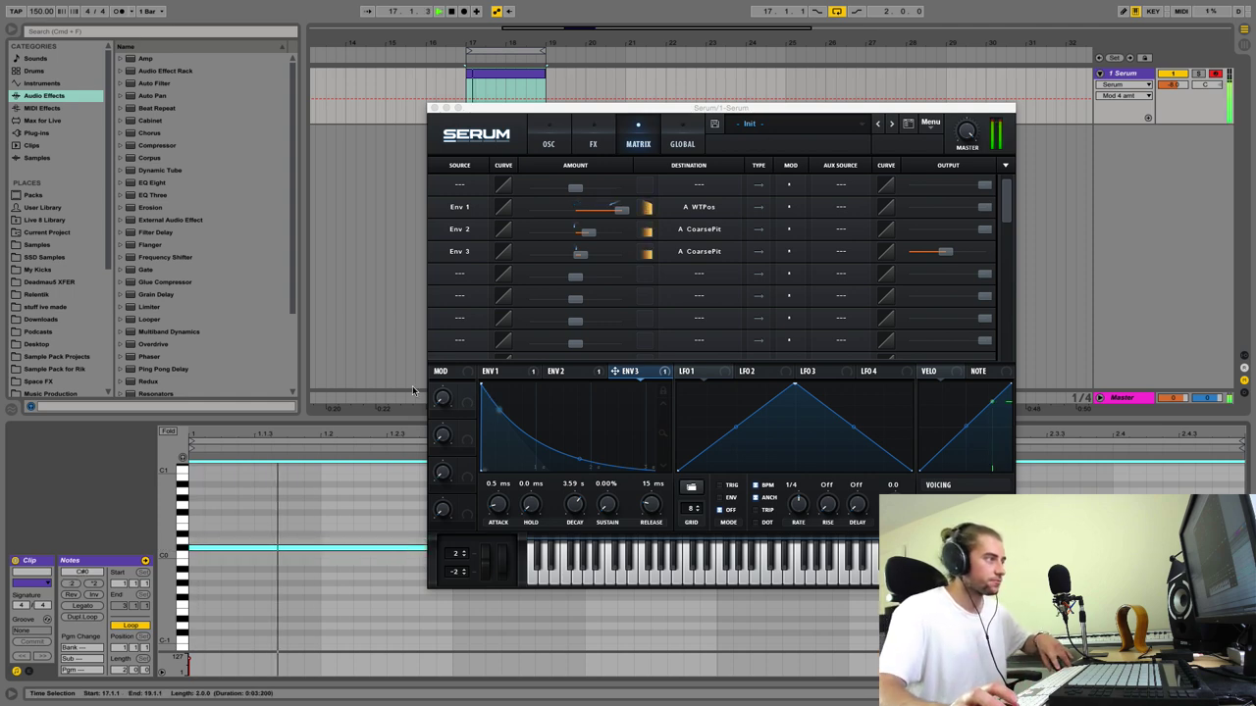
Step: Expand the Spectrum analyzer's display, move Serum's window clear of it and restart playback
{"action": "key", "text": "shift+Tab"}
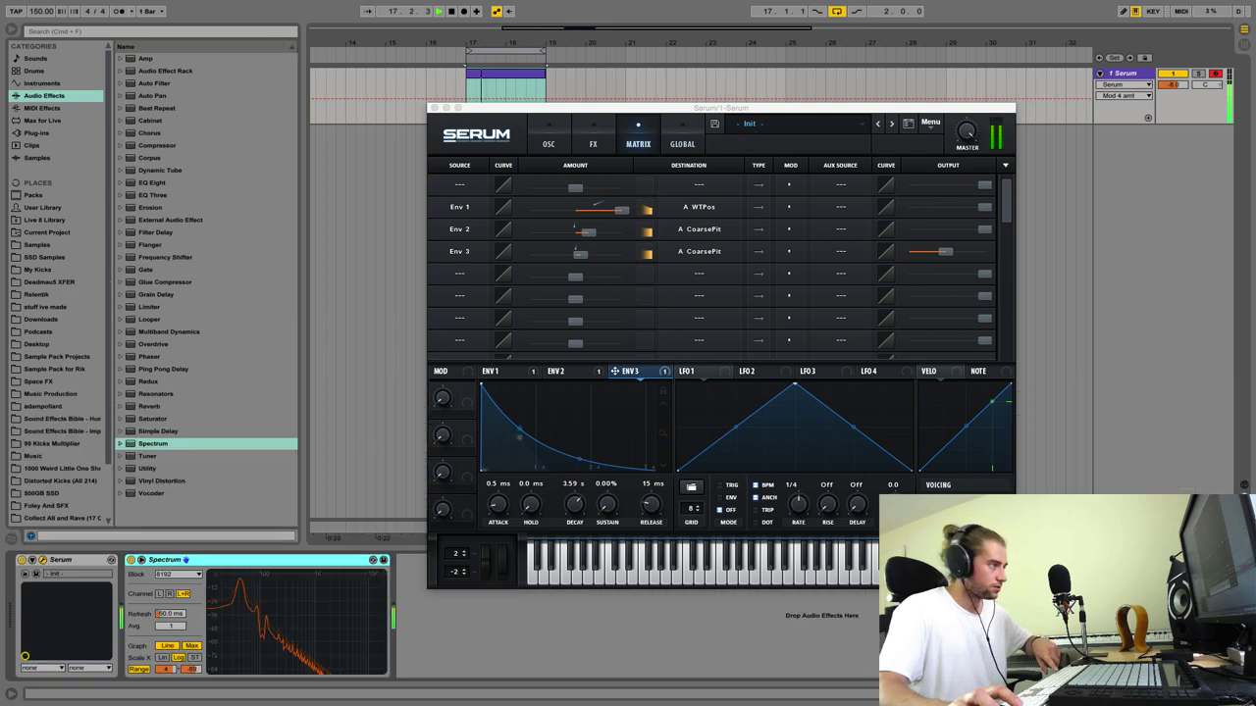
{"action": "key", "text": "space"}
{"action": "left_click", "coordinate": [141, 561]}
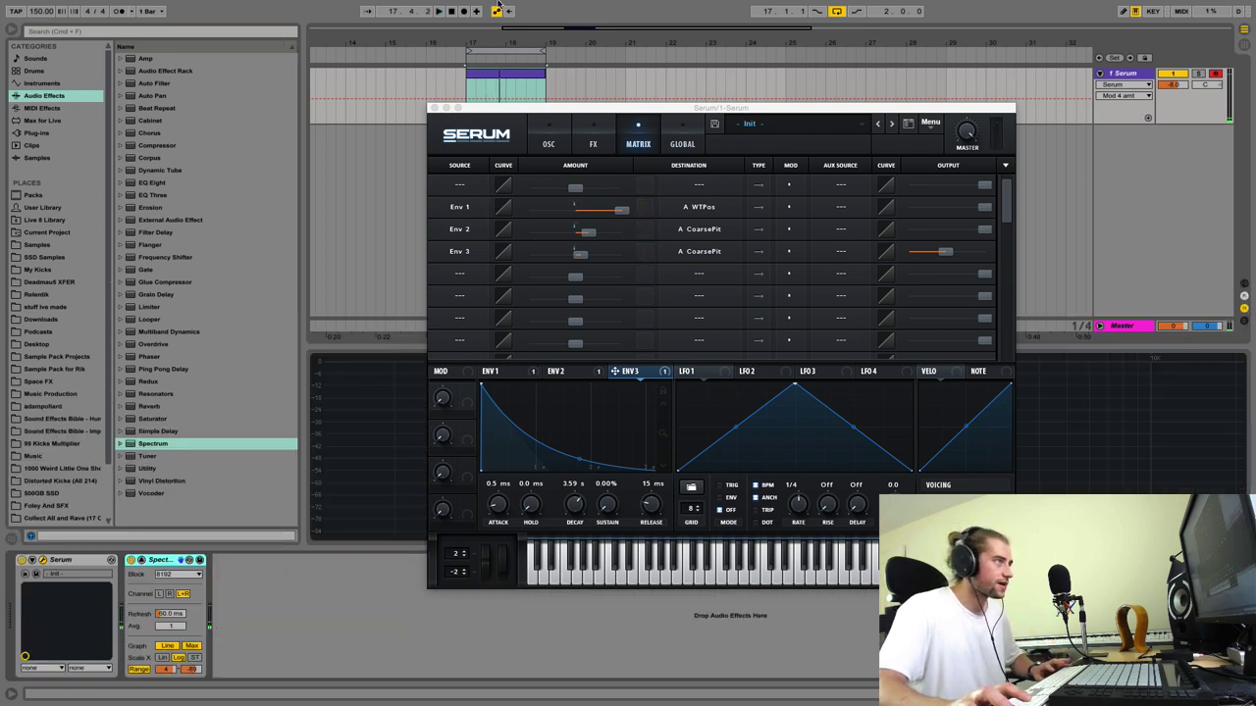
{"action": "left_click_drag", "start_coordinate": [583, 106], "coordinate": [1024, 4]}
{"action": "key", "text": "space"}
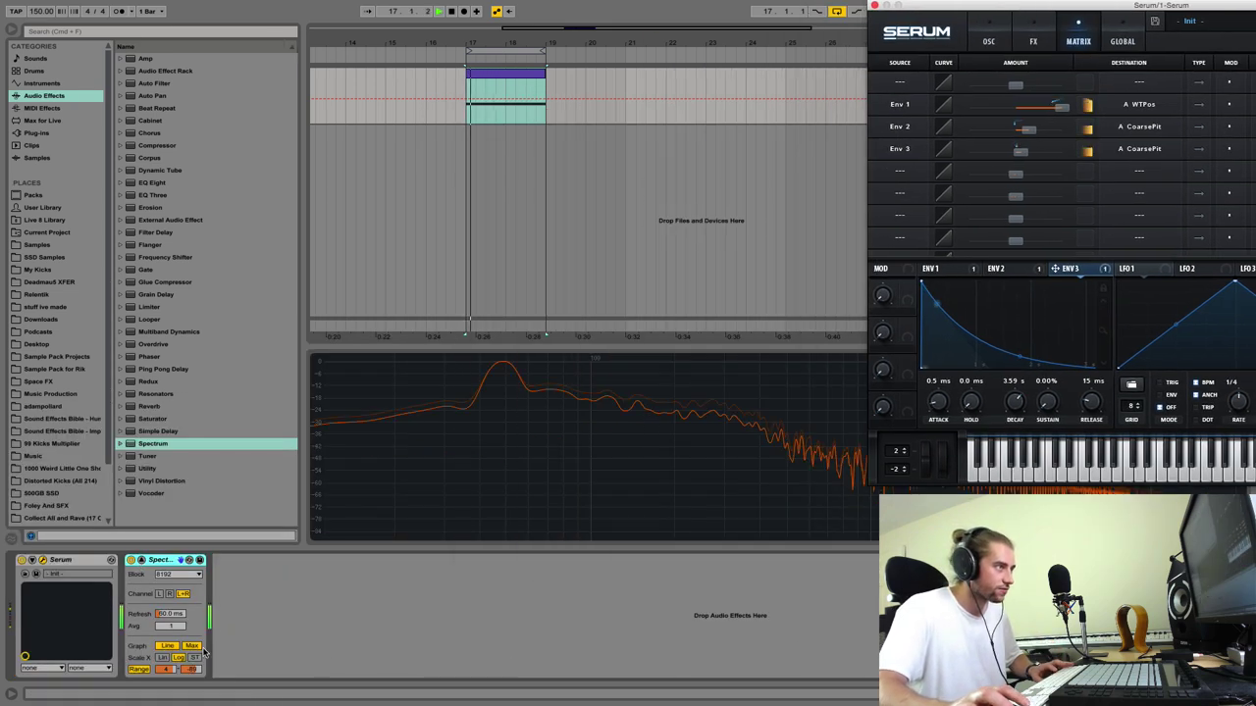
Step: Lengthen envelope 3's decay to 5.15 s while checking the bass peak in the Spectrum during playback
{"action": "mouse_move", "coordinate": [474, 378]}
{"action": "key", "text": "space"}
{"action": "key", "text": "space"}
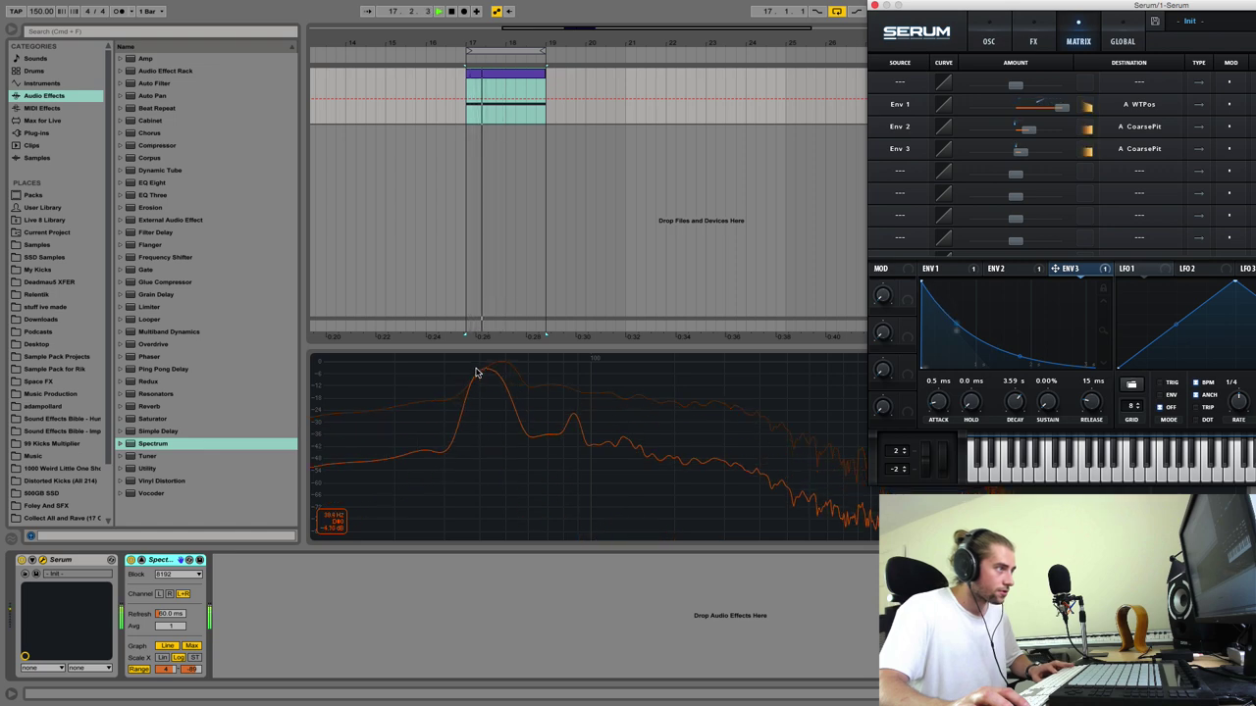
{"action": "key", "text": "space"}
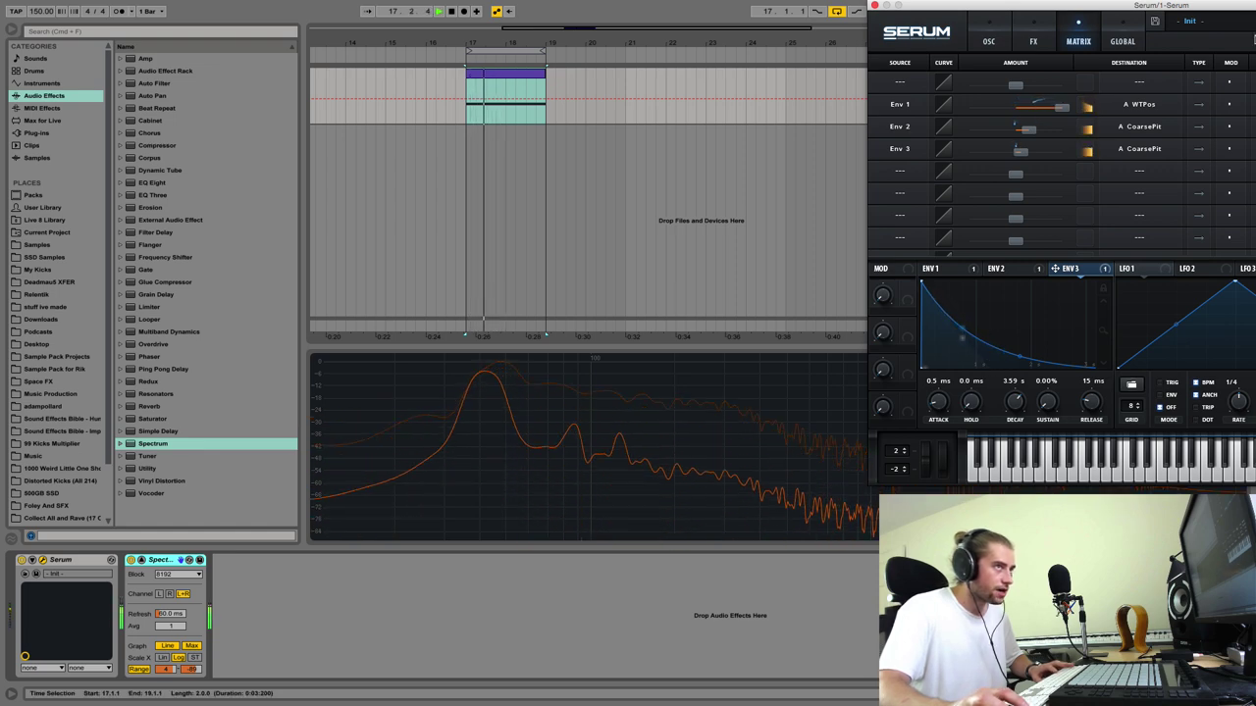
{"action": "left_click_drag", "start_coordinate": [1031, 405], "coordinate": [1024, 395]}
{"action": "key", "text": "space"}
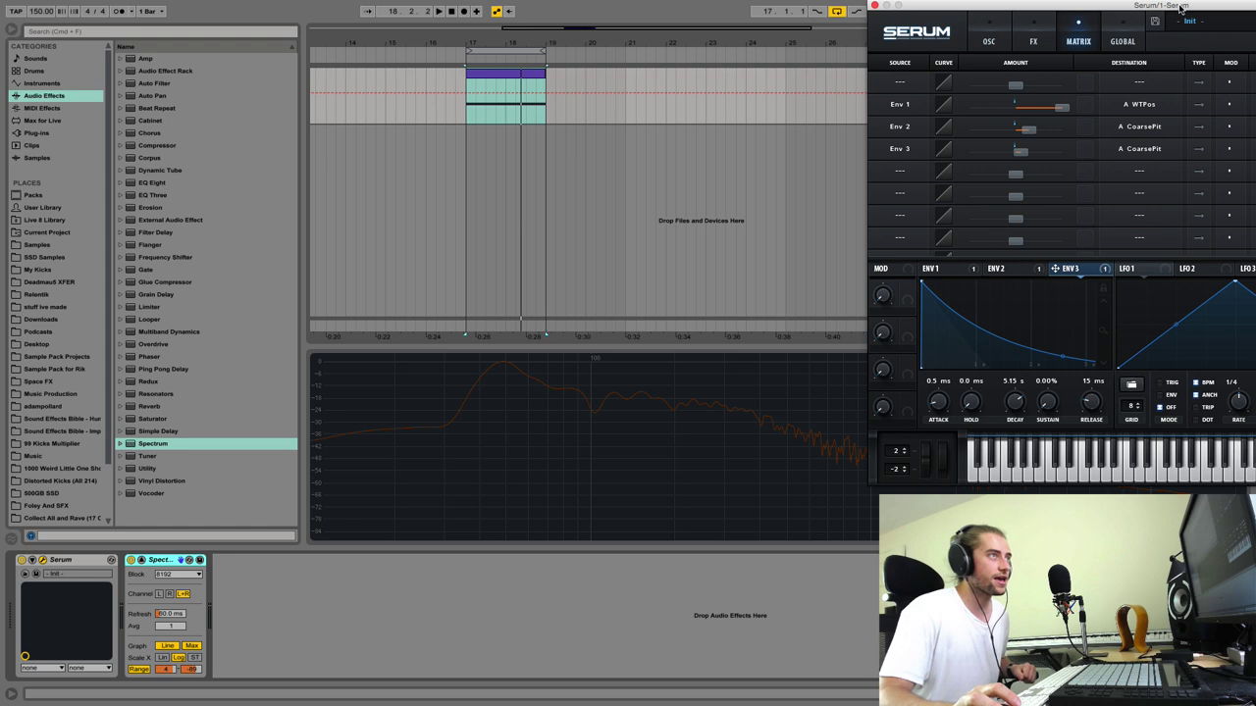
Step: Bring Serum's window back over the arrangement, assign LFO 1 to oscillator A's fine tuning and set the LFO to trigger mode
{"action": "left_click_drag", "start_coordinate": [1123, 5], "coordinate": [678, 58]}
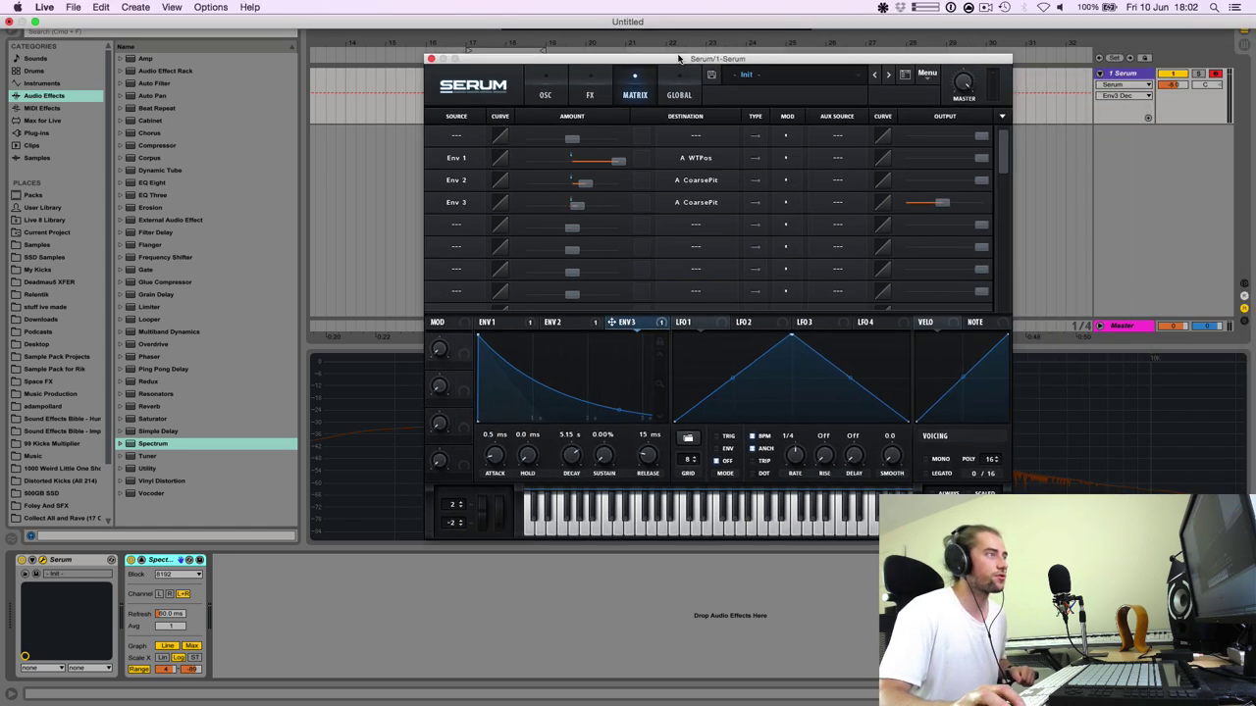
{"action": "left_click", "coordinate": [596, 96]}
{"action": "left_click", "coordinate": [554, 94]}
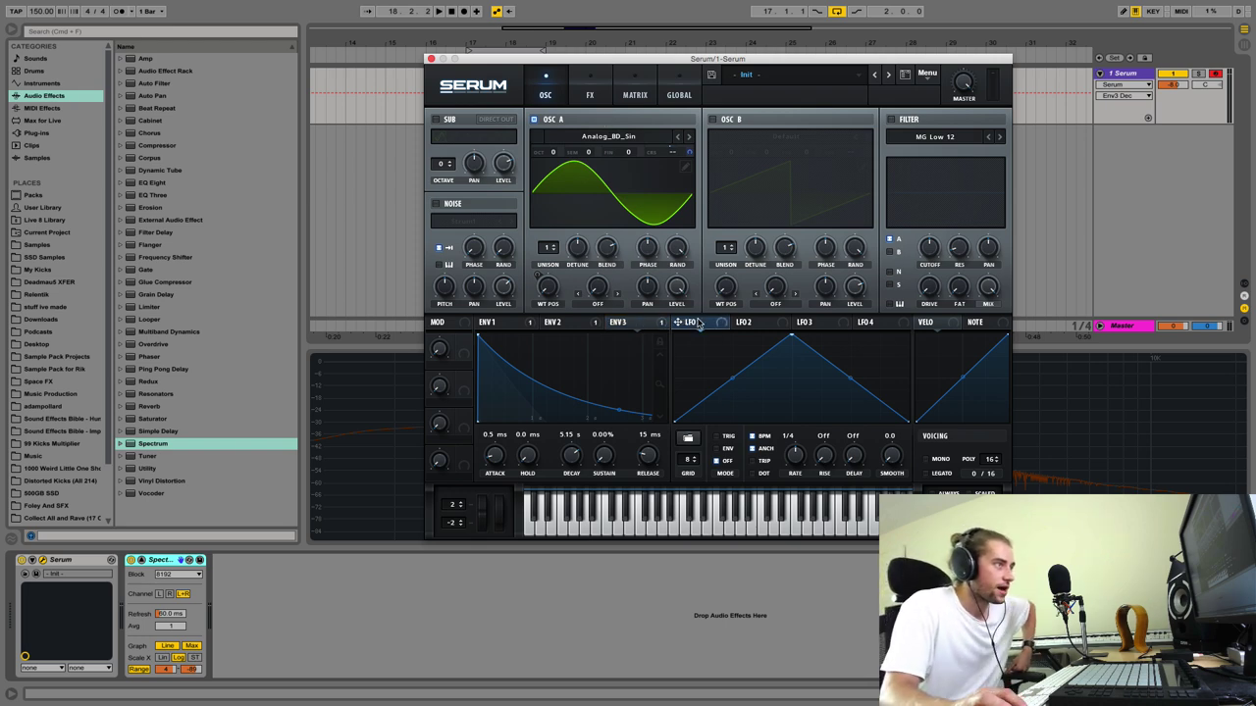
{"action": "left_click_drag", "start_coordinate": [679, 324], "coordinate": [625, 156]}
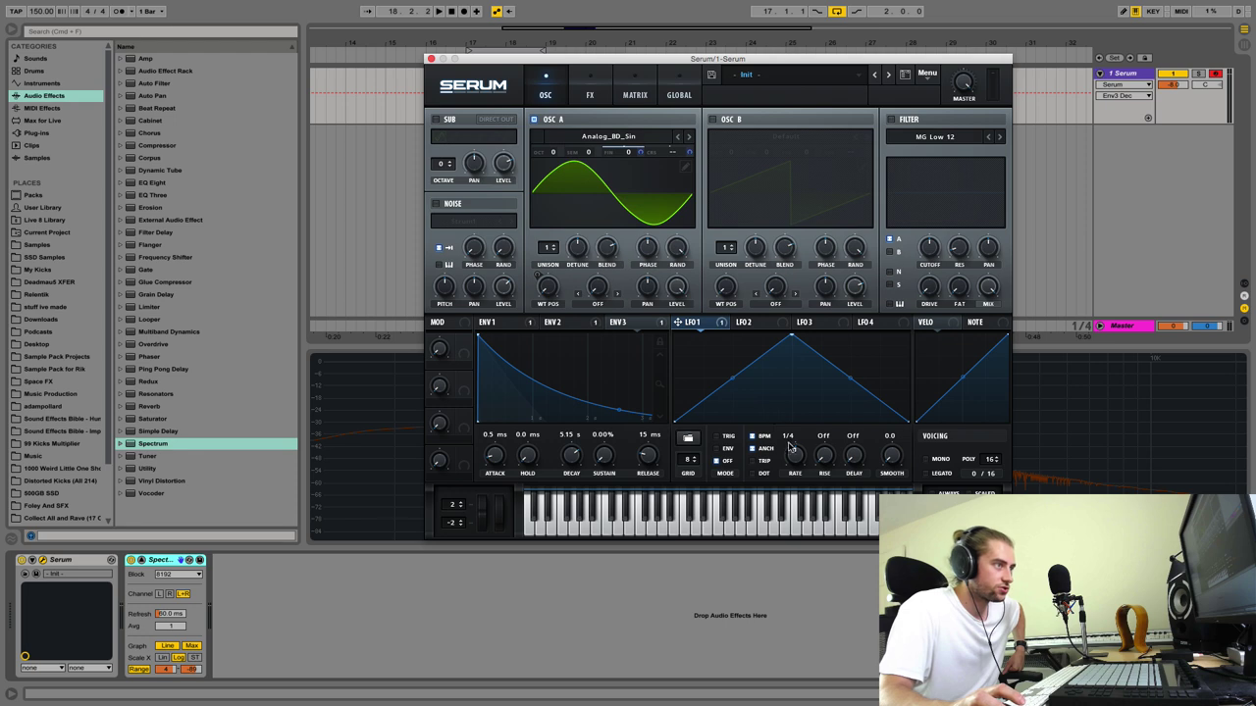
{"action": "left_click", "coordinate": [716, 435]}
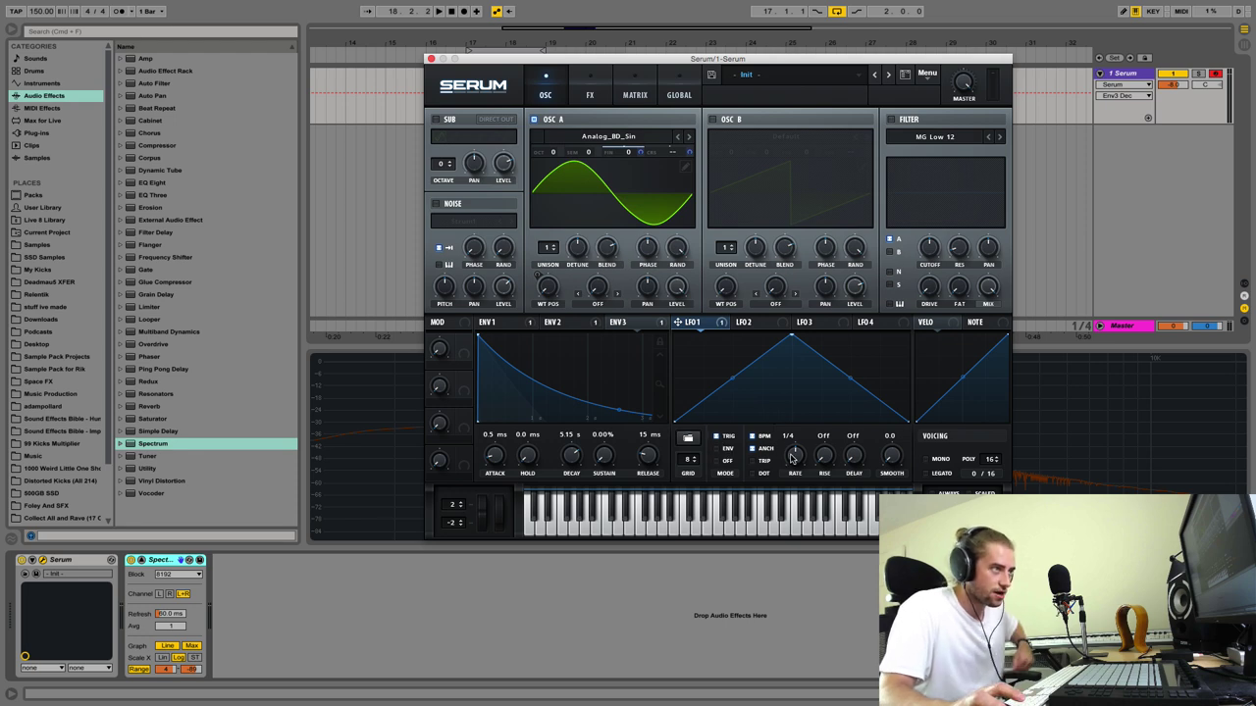
Step: Try adjusting LFO 1's rate while playing the clip
{"action": "key", "text": "space"}
{"action": "mouse_move", "coordinate": [789, 462]}
{"action": "left_mouse_down"}
{"action": "mouse_move", "coordinate": [785, 434]}
{"action": "mouse_move", "coordinate": [785, 451]}
{"action": "left_mouse_up"}
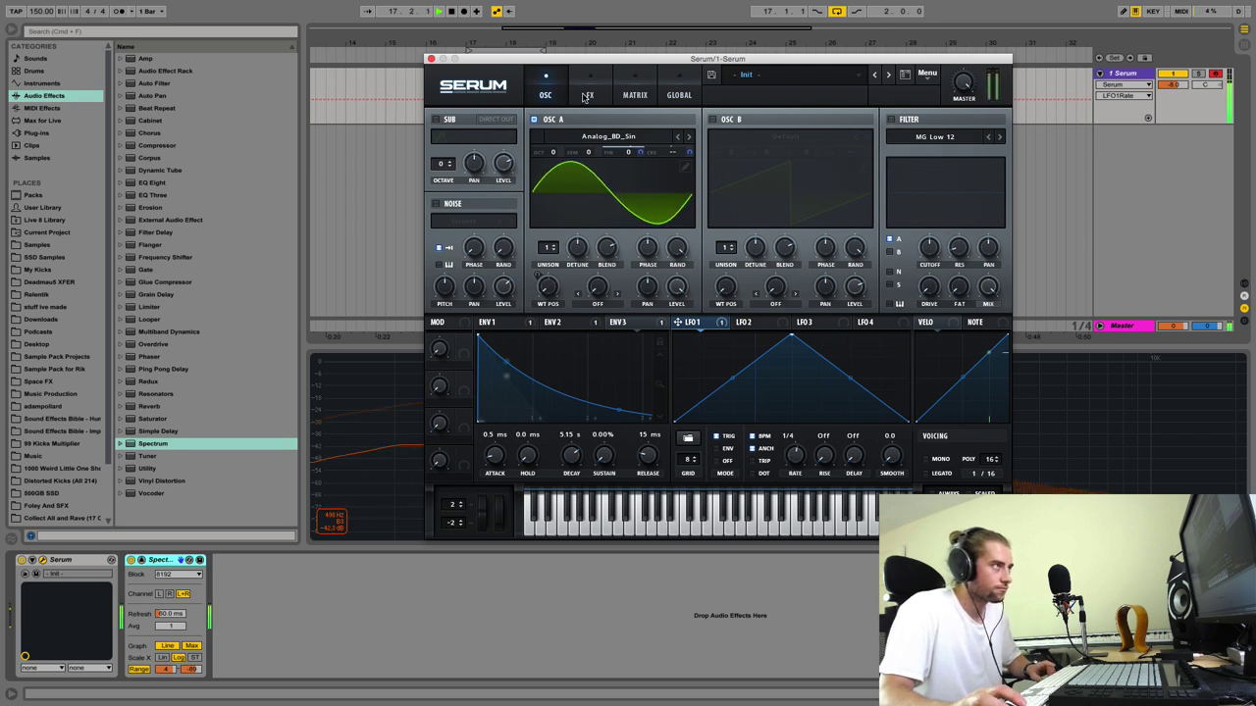
{"action": "key", "text": "space"}
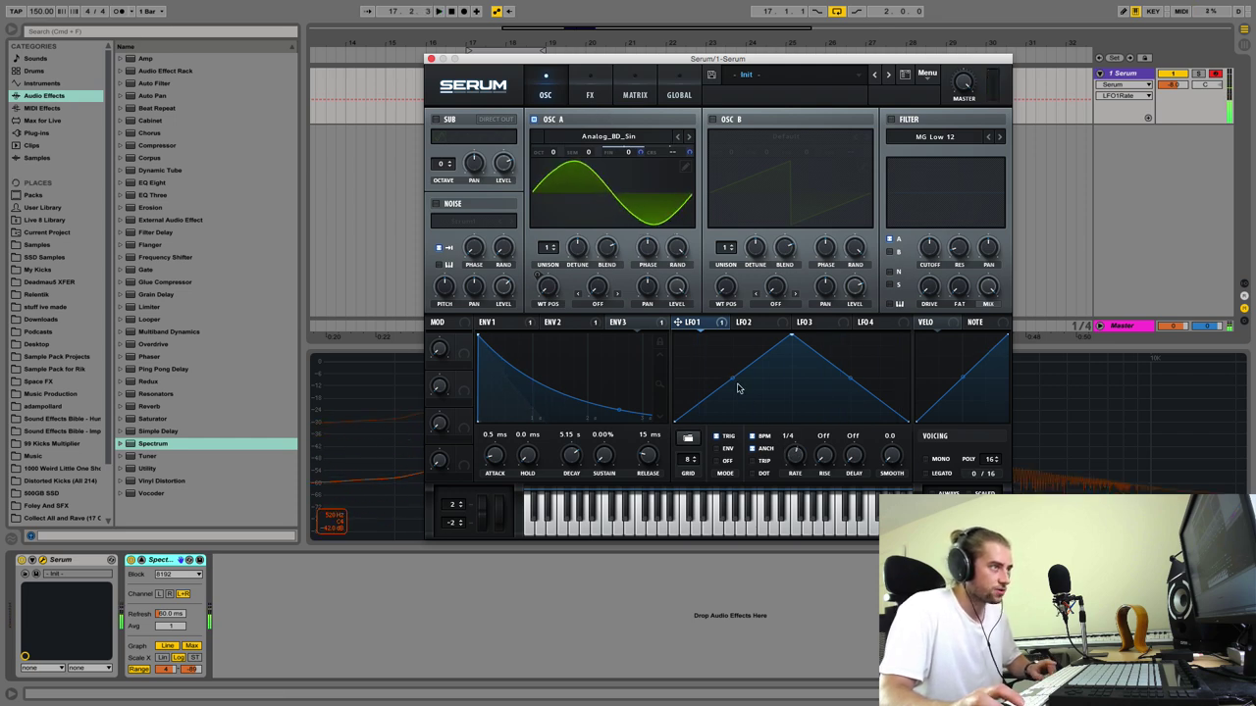
Step: Add a point halfway up the rising slope of LFO 1's curve and make it a modulation target
{"action": "left_click_drag", "start_coordinate": [733, 384], "coordinate": [733, 377]}
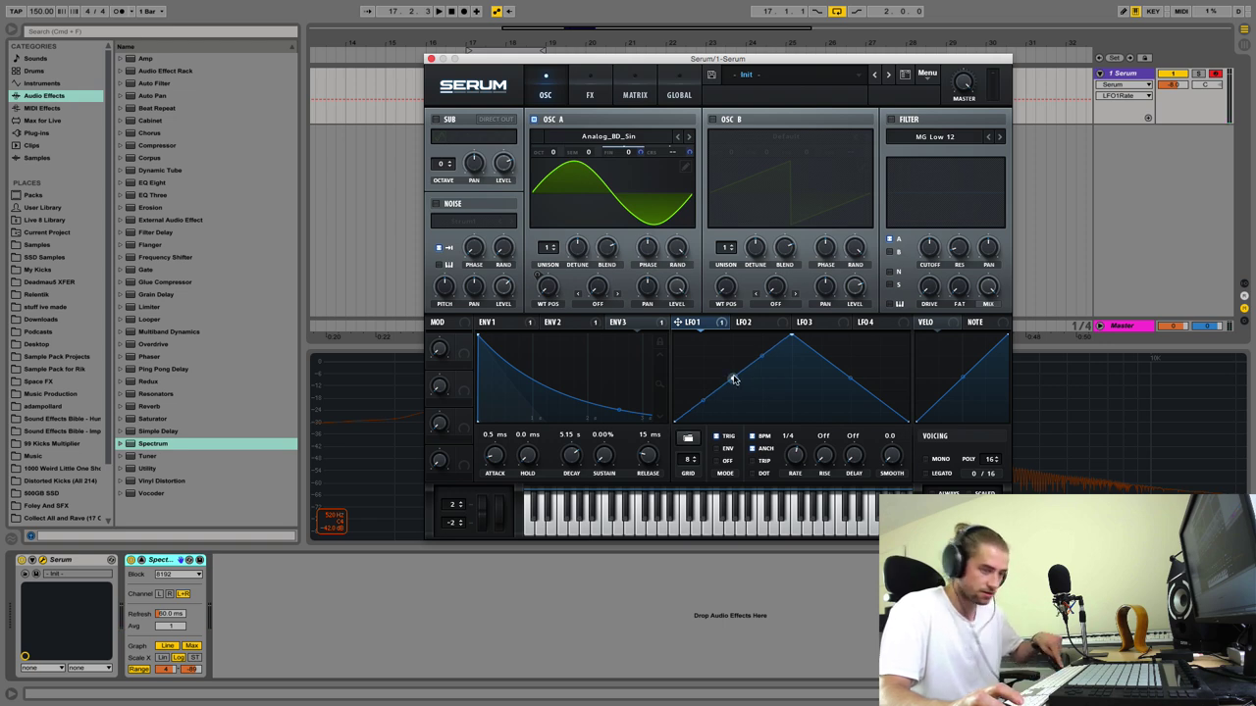
{"action": "left_click_drag", "start_coordinate": [733, 380], "coordinate": [734, 379]}
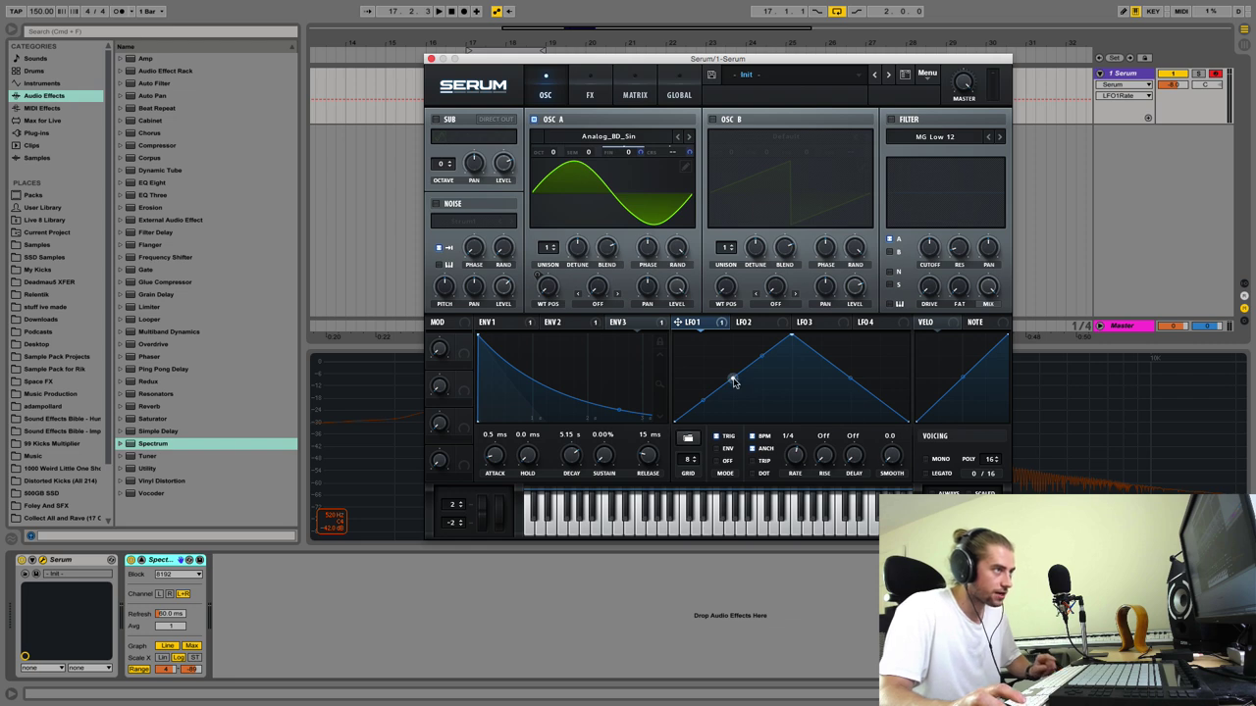
{"action": "right_click", "coordinate": [732, 381]}
{"action": "left_click", "coordinate": [760, 435]}
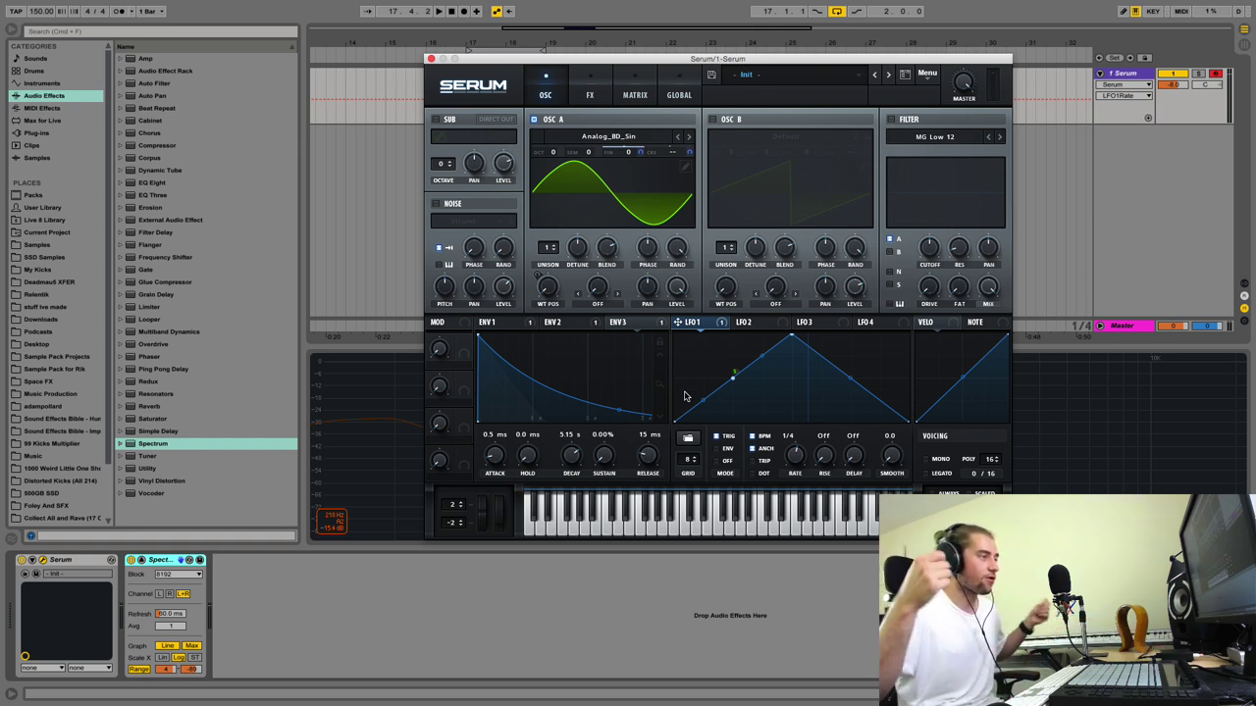
Step: Assign LFO 1 to oscillator A's level during playback and close Serum's window
{"action": "key", "text": "space"}
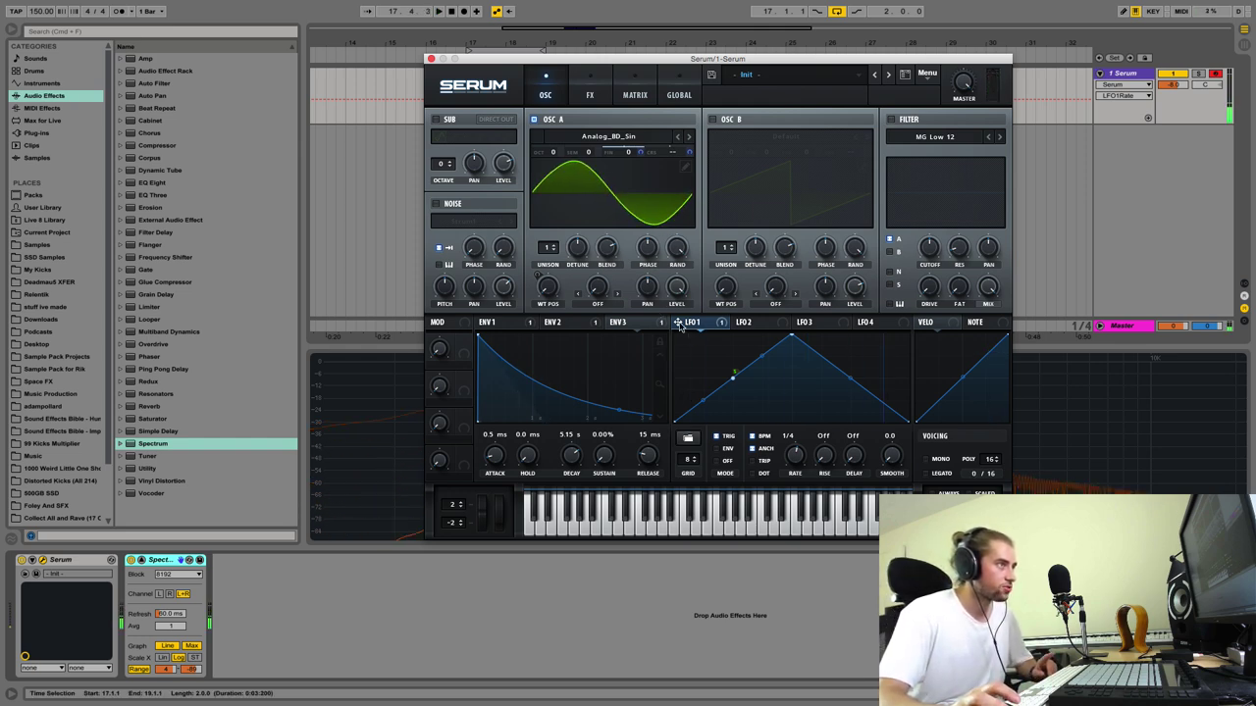
{"action": "mouse_move", "coordinate": [677, 324]}
{"action": "left_mouse_down"}
{"action": "mouse_move", "coordinate": [677, 295]}
{"action": "mouse_move", "coordinate": [672, 312]}
{"action": "left_mouse_up"}
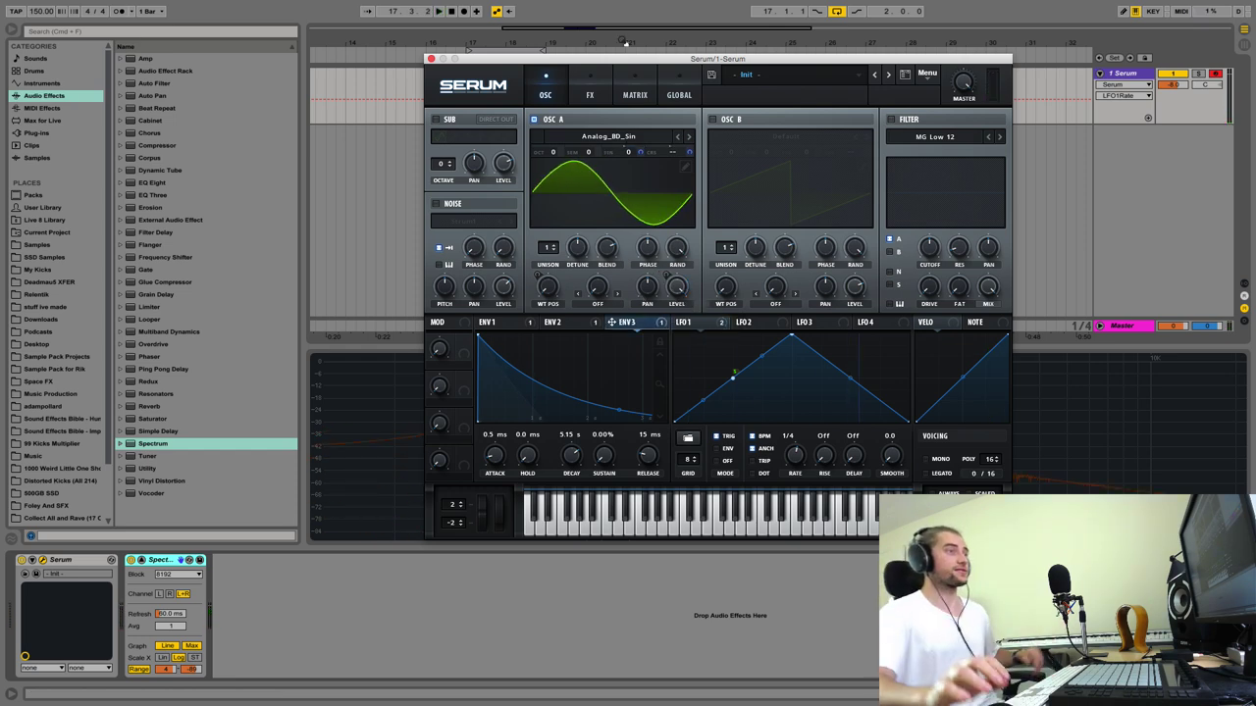
{"action": "left_click", "coordinate": [431, 59]}
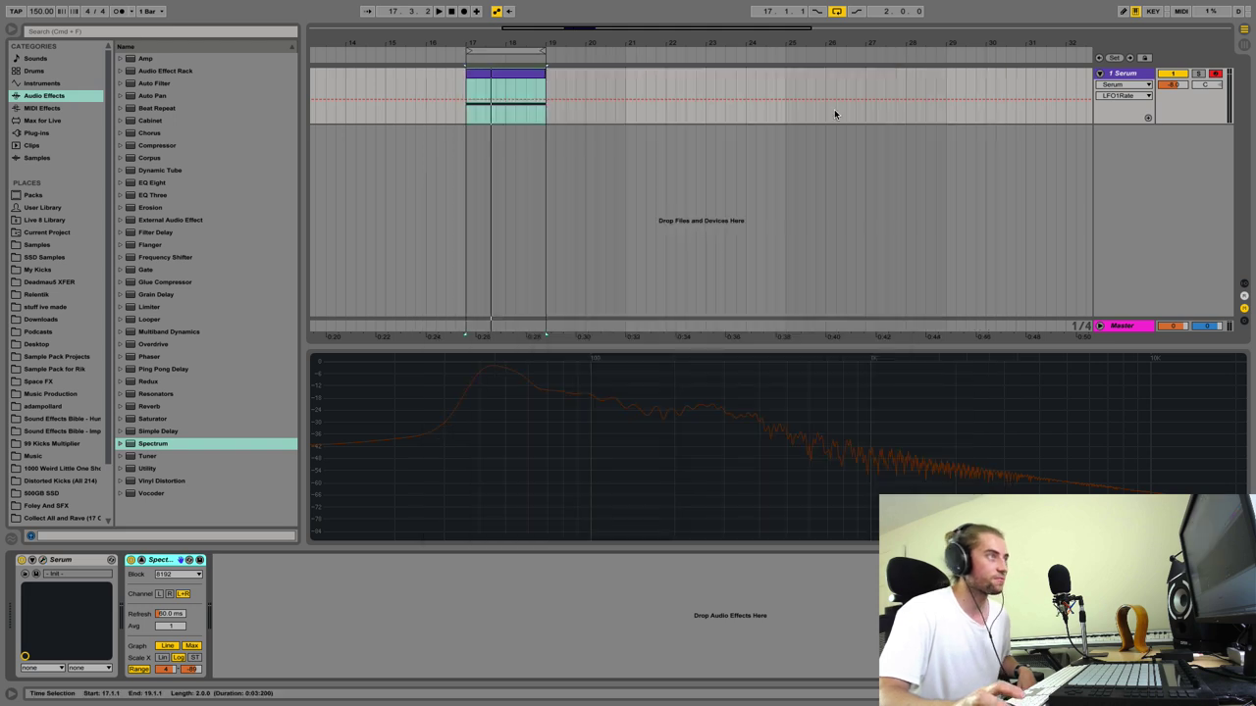
Step: Freeze and flatten the Serum track to audio and play the rendered clip
{"action": "left_click", "coordinate": [1128, 72]}
{"action": "right_click", "coordinate": [1130, 72]}
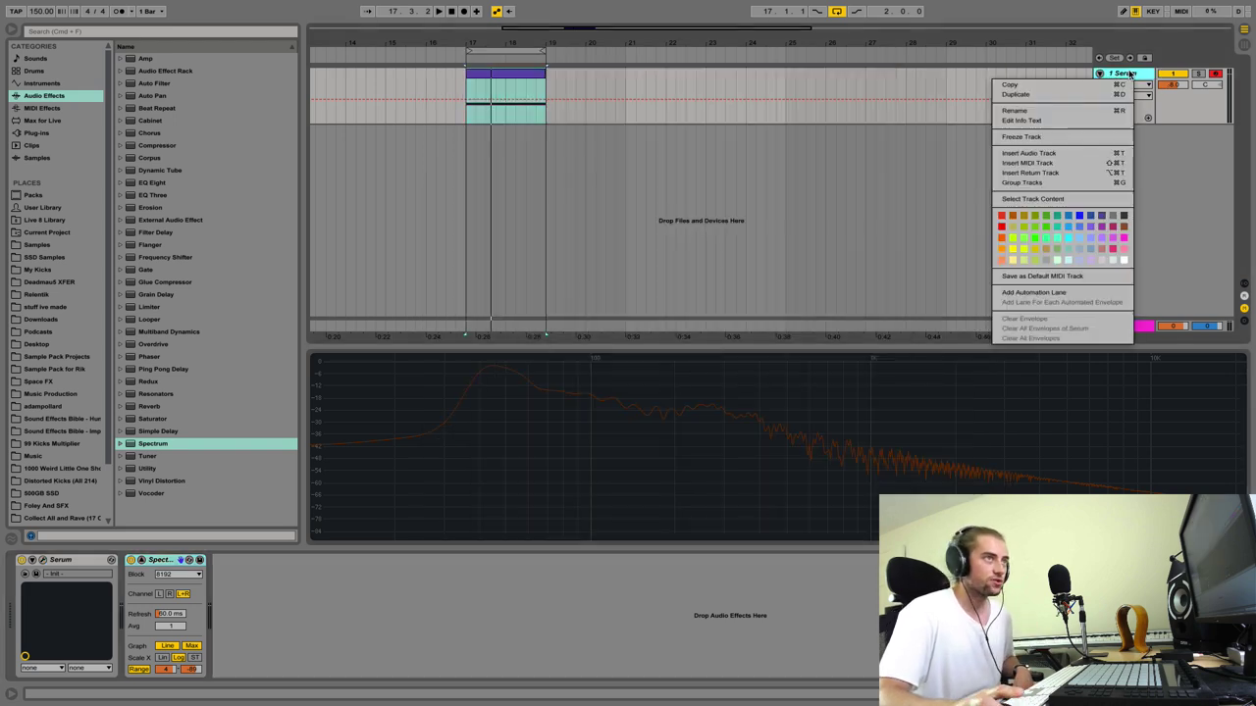
{"action": "left_click", "coordinate": [1063, 134]}
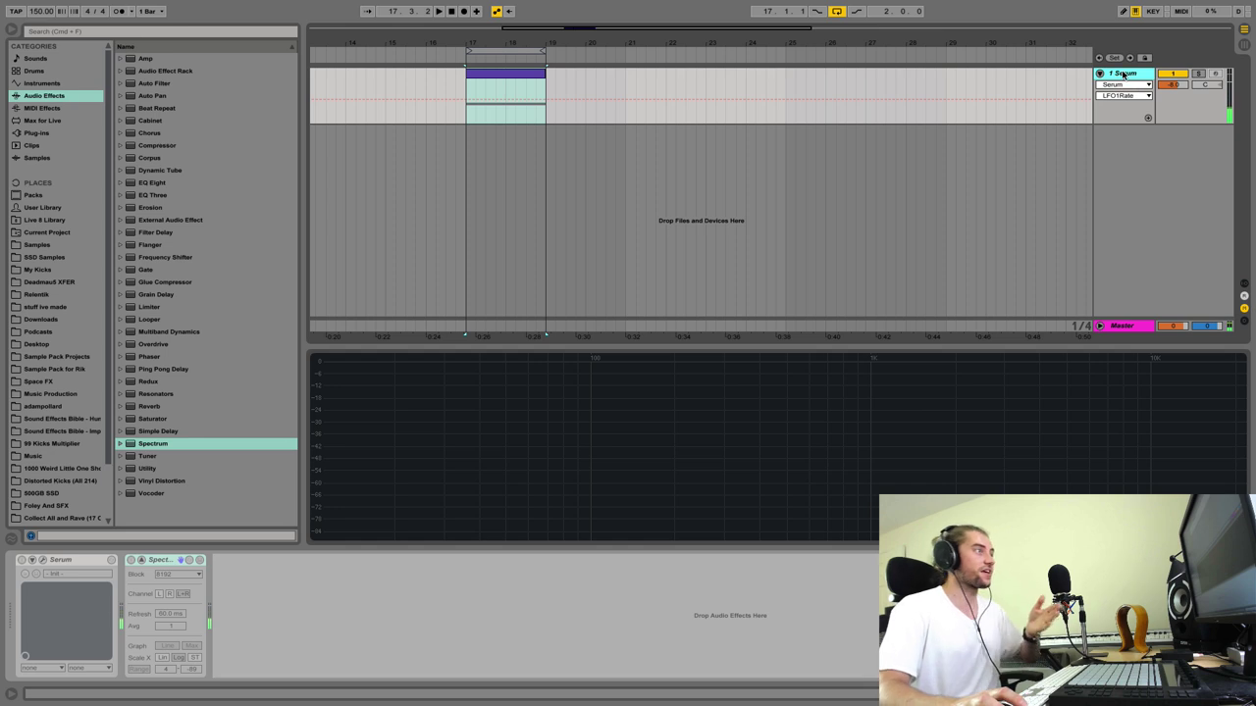
{"action": "right_click", "coordinate": [1132, 77]}
{"action": "left_click", "coordinate": [1040, 140]}
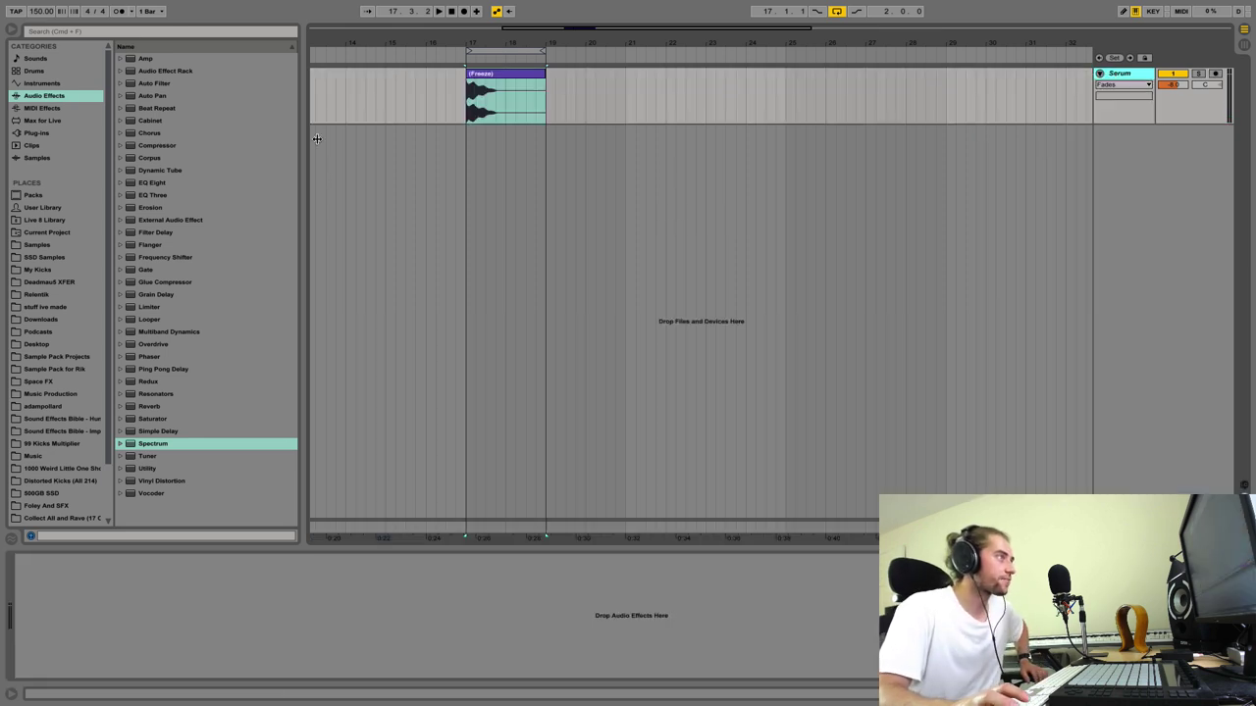
{"action": "left_click_drag", "start_coordinate": [469, 44], "coordinate": [469, 108]}
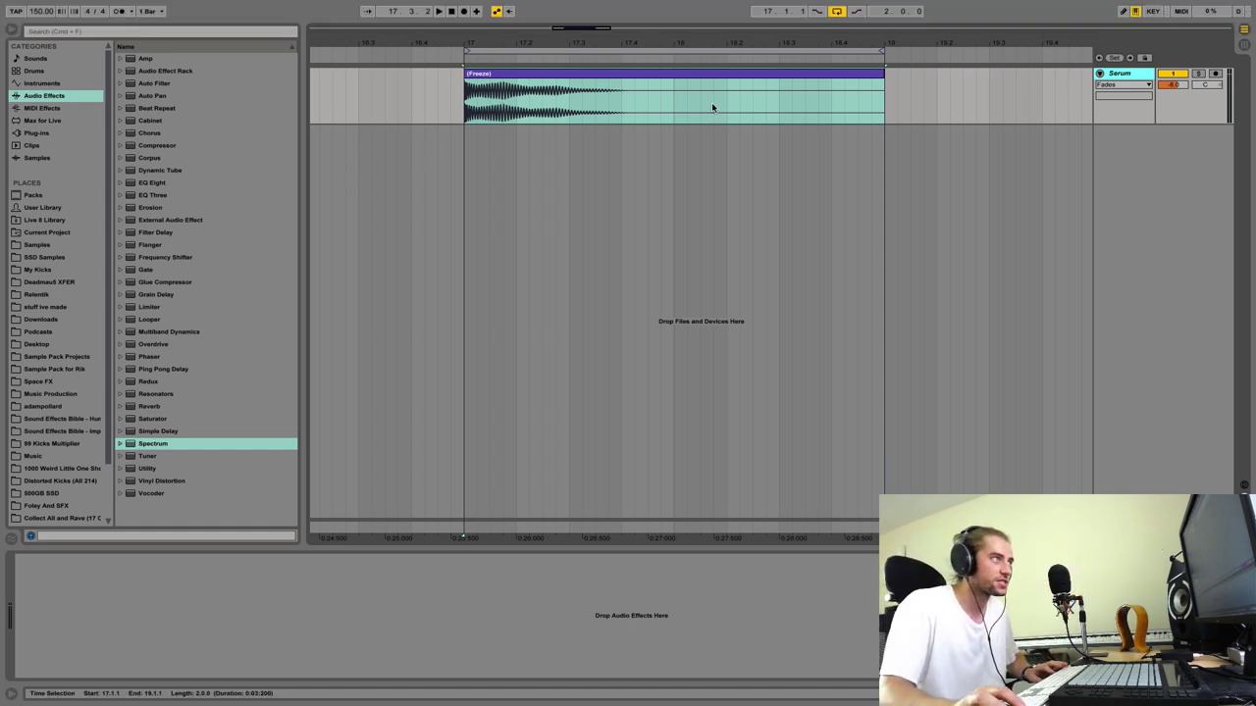
{"action": "key", "text": "space"}
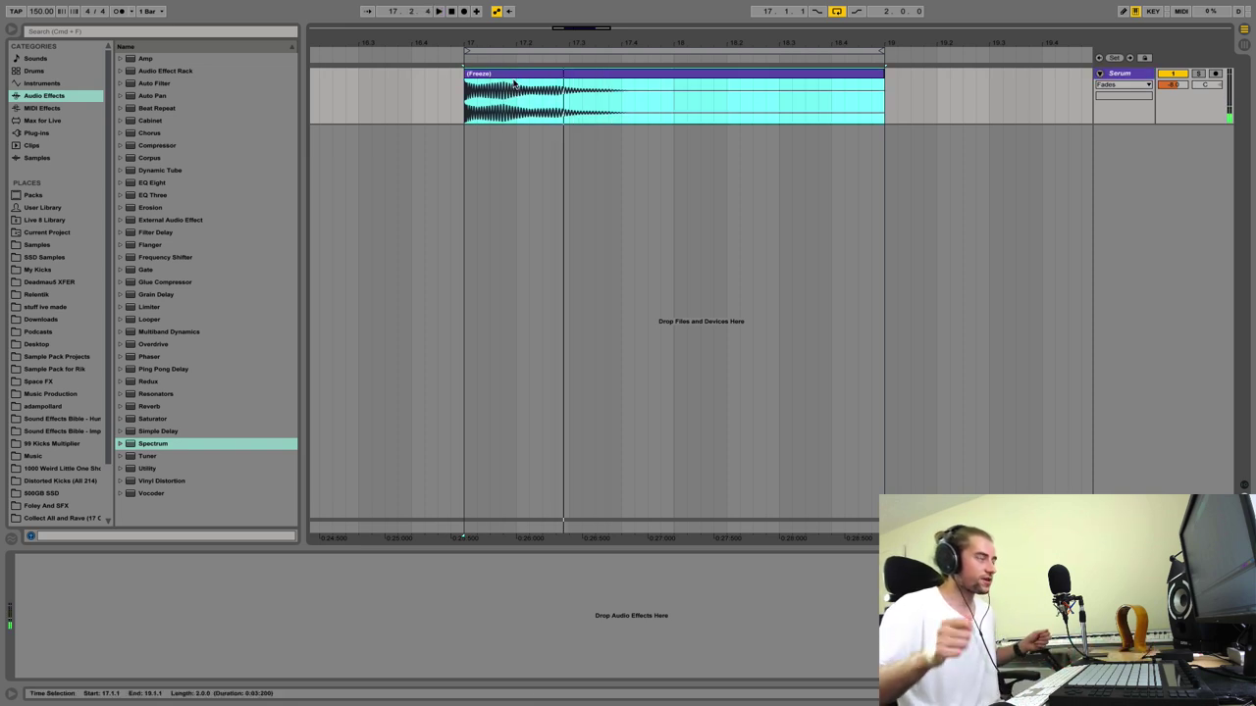
Step: Insert a new audio track below the flattened Serum track
{"action": "left_click", "coordinate": [1118, 75]}
{"action": "key", "text": "super+t"}
{"action": "mouse_move", "coordinate": [469, 42]}
{"action": "left_mouse_down"}
{"action": "mouse_move", "coordinate": [468, 150]}
{"action": "mouse_move", "coordinate": [468, 44]}
{"action": "left_mouse_up"}
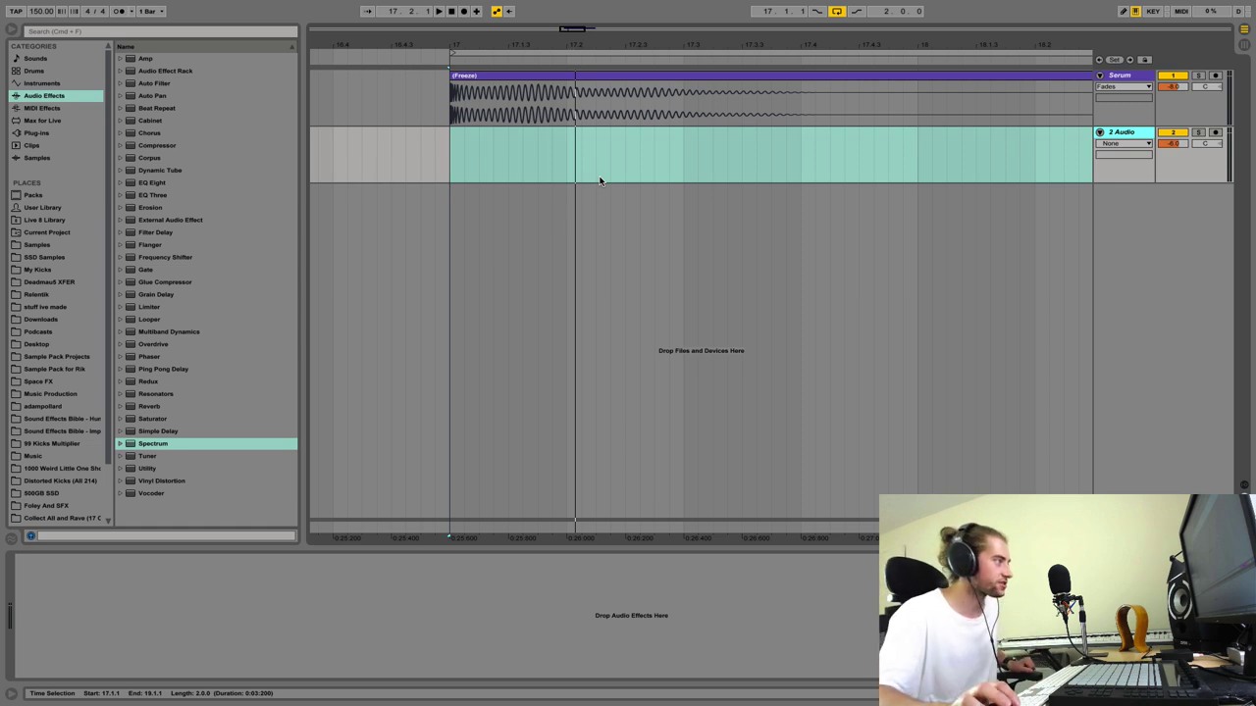
Step: Open the Convolution Samples folder of Voxpat Extra Content in the Music Production place
{"action": "left_click", "coordinate": [50, 394]}
{"action": "scroll", "coordinate": [167, 417], "scroll_direction": "down", "scroll_amount": 8}
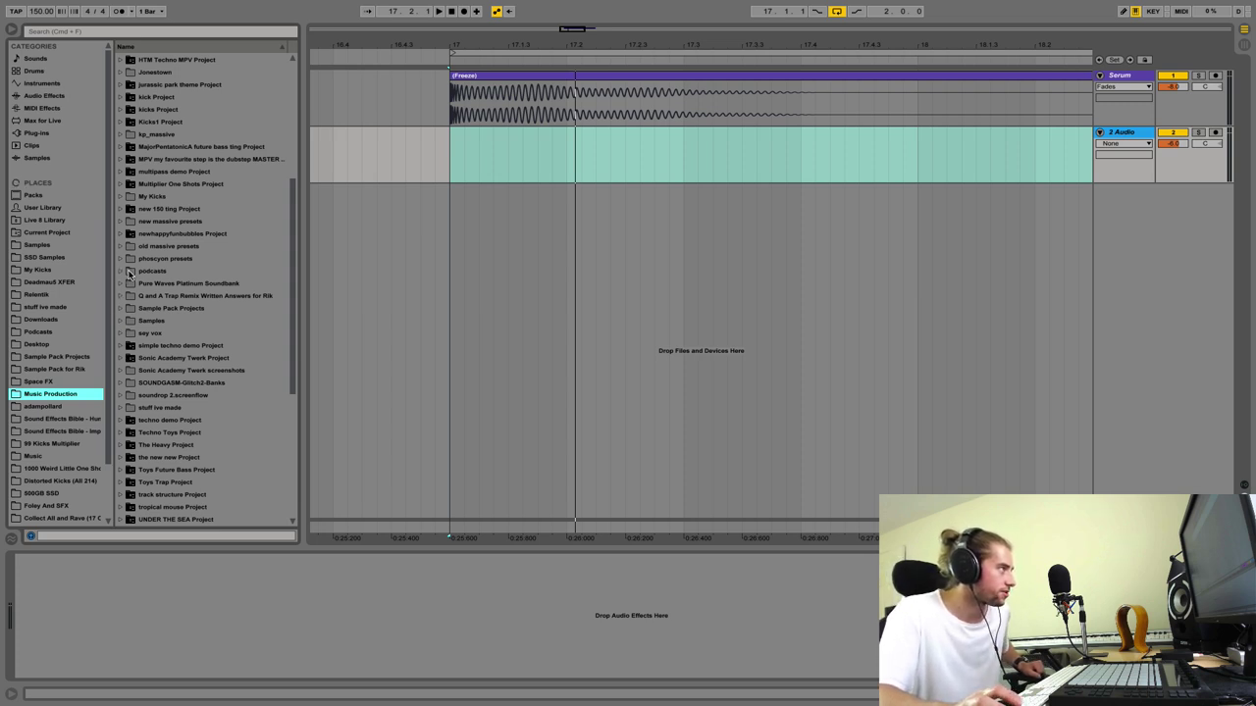
{"action": "scroll", "coordinate": [135, 324], "scroll_direction": "down", "scroll_amount": 8}
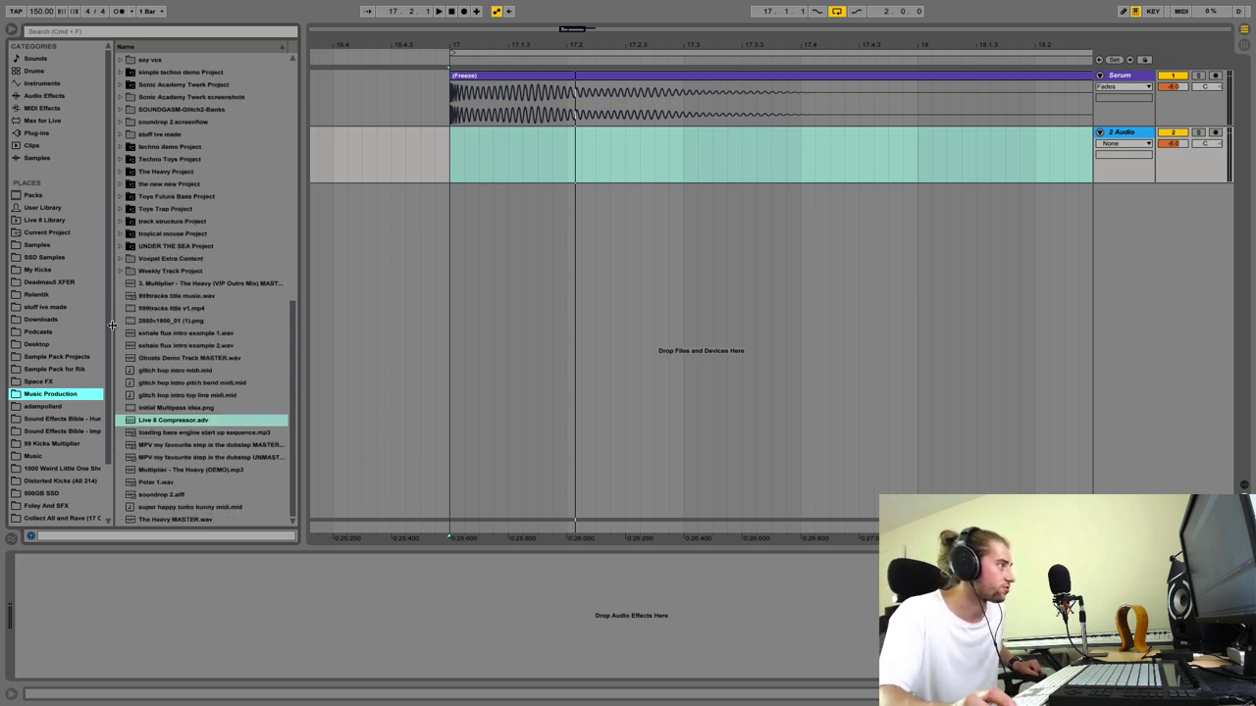
{"action": "left_click", "coordinate": [120, 258]}
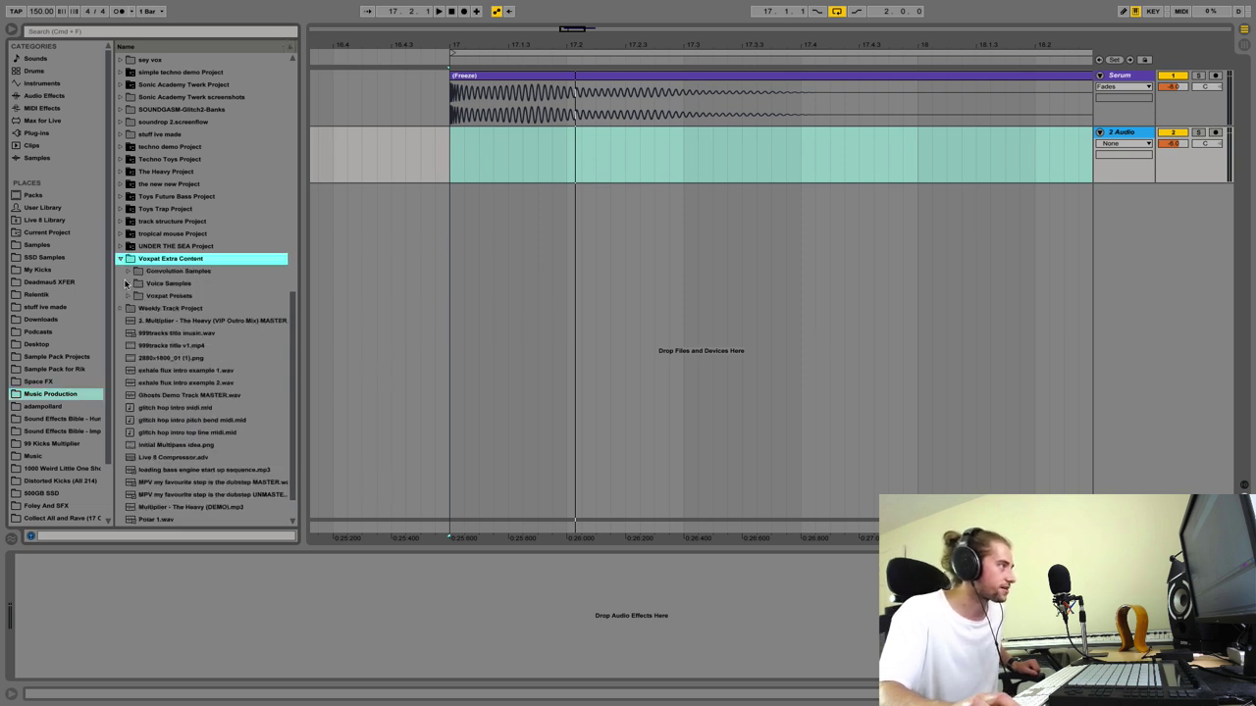
{"action": "left_click", "coordinate": [129, 275]}
Step: Audition the Bonfire, Birds, Dog Growls and Elephant Trumpet samples, and place Elephant Trumpet.wav on the 2 Audio track at bar 17
{"action": "left_click", "coordinate": [175, 332]}
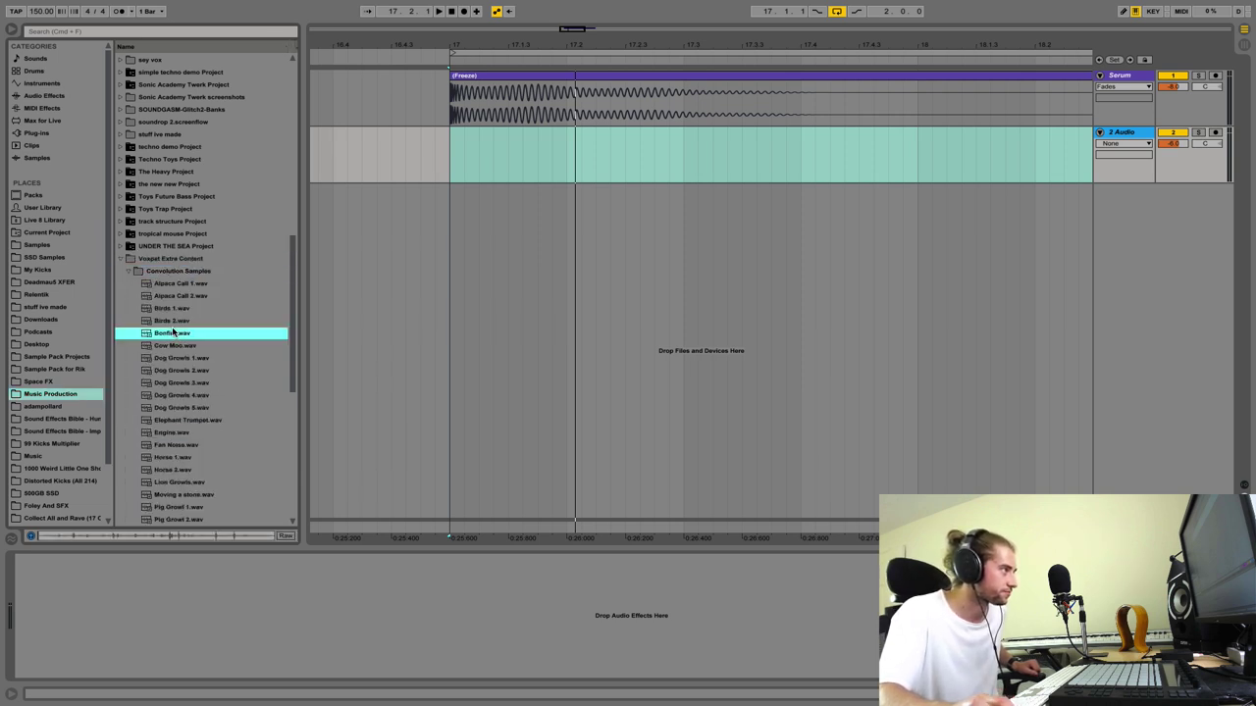
{"action": "left_click", "coordinate": [175, 321]}
{"action": "left_click", "coordinate": [189, 407]}
{"action": "left_click", "coordinate": [187, 384]}
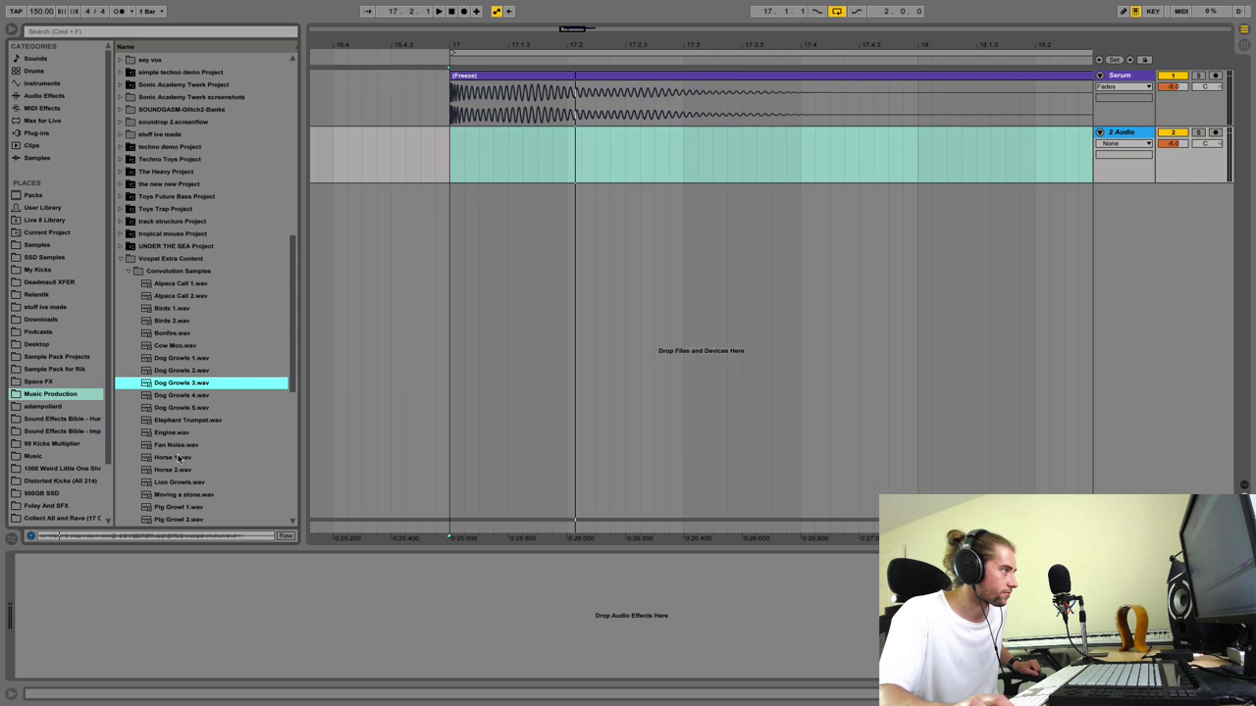
{"action": "left_click", "coordinate": [178, 422]}
{"action": "left_click_drag", "start_coordinate": [179, 422], "coordinate": [454, 152]}
Step: Lower the 2 Audio track's volume to -15.5 dB while repeatedly playing the bass and trumpet together
{"action": "key", "text": "space"}
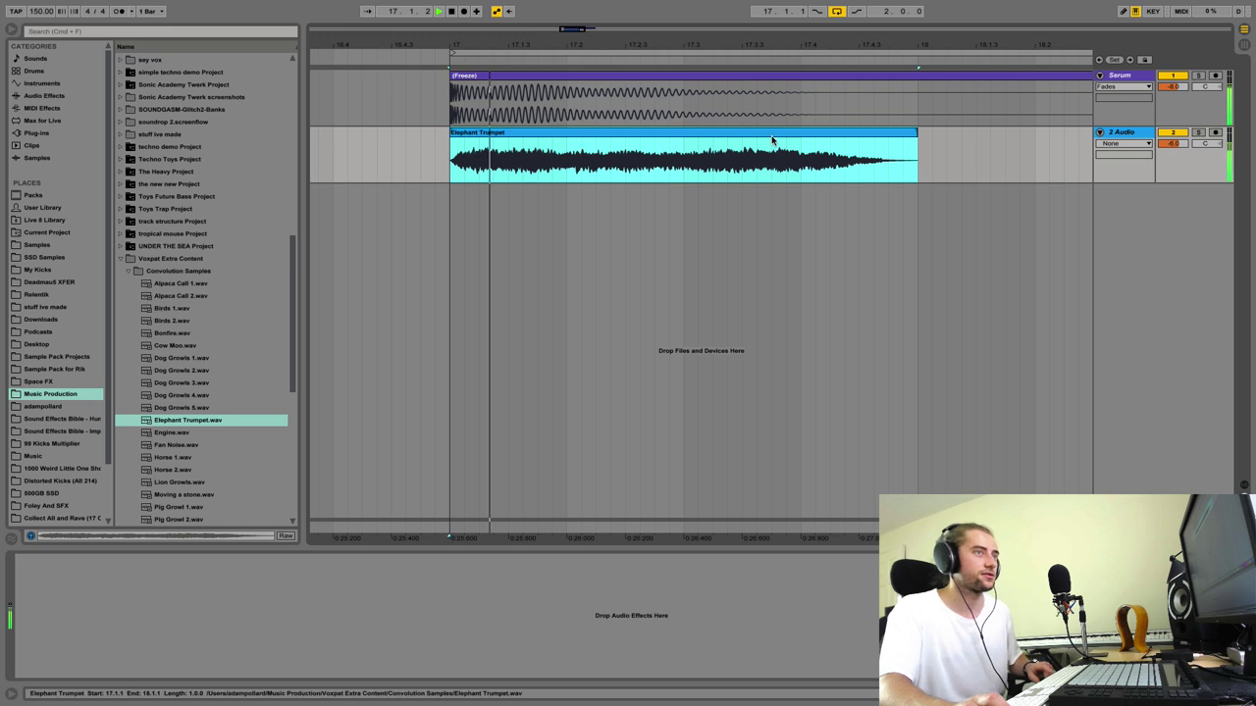
{"action": "left_click_drag", "start_coordinate": [1175, 144], "coordinate": [1180, 144]}
{"action": "key", "text": "space"}
{"action": "key", "text": "space"}
{"action": "key", "text": "space"}
{"action": "key", "text": "space"}
{"action": "key", "text": "space"}
{"action": "key", "text": "space"}
{"action": "key", "text": "space"}
Step: Turn off warping for the Elephant Trumpet clip, transpose it by -12 semitones and play the result
{"action": "double_click", "coordinate": [487, 132]}
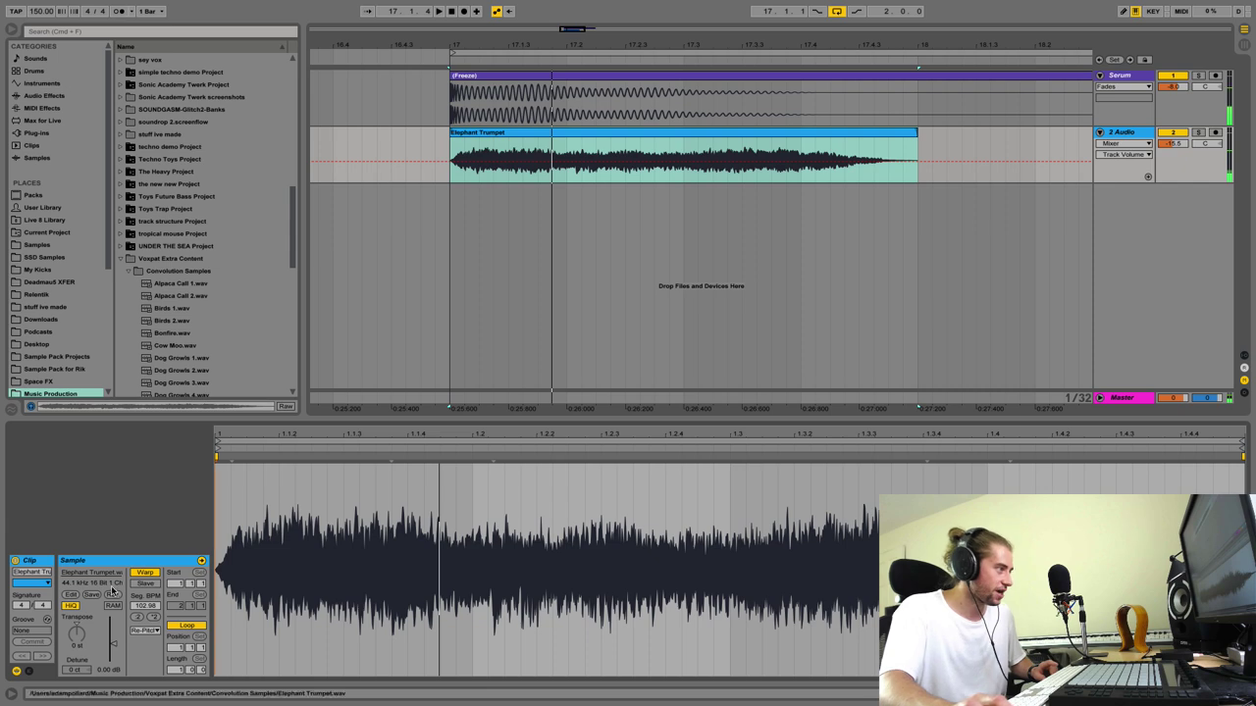
{"action": "left_click", "coordinate": [145, 572]}
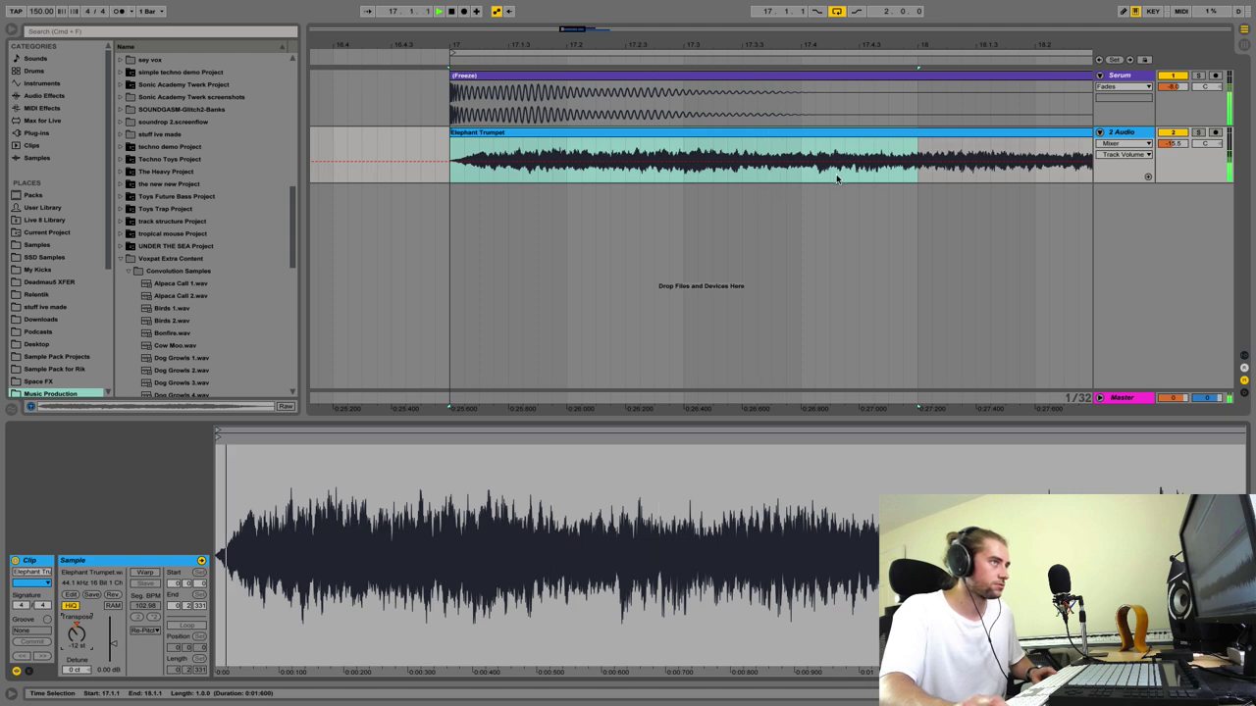
{"action": "key", "text": "space"}
Step: Delete the Elephant Trumpet clip's tail from 17.4.1 onward
{"action": "key", "text": "minus"}
{"action": "key", "text": "minus"}
{"action": "key", "text": "minus"}
{"action": "left_click_drag", "start_coordinate": [972, 176], "coordinate": [802, 166]}
{"action": "key", "text": "Delete"}
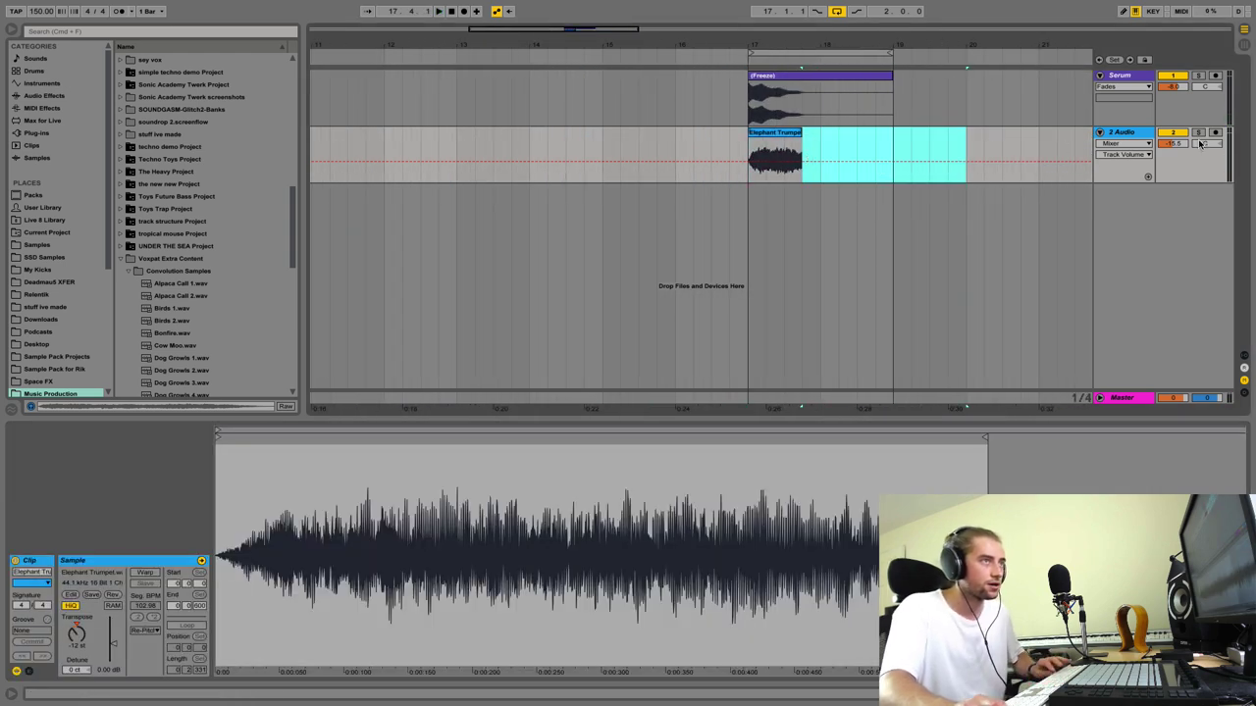
Step: Show the 2 Audio track's fades, add a fade-out over nearly the whole Elephant Trumpet clip and play it
{"action": "left_click", "coordinate": [1146, 143]}
{"action": "left_click", "coordinate": [1119, 166]}
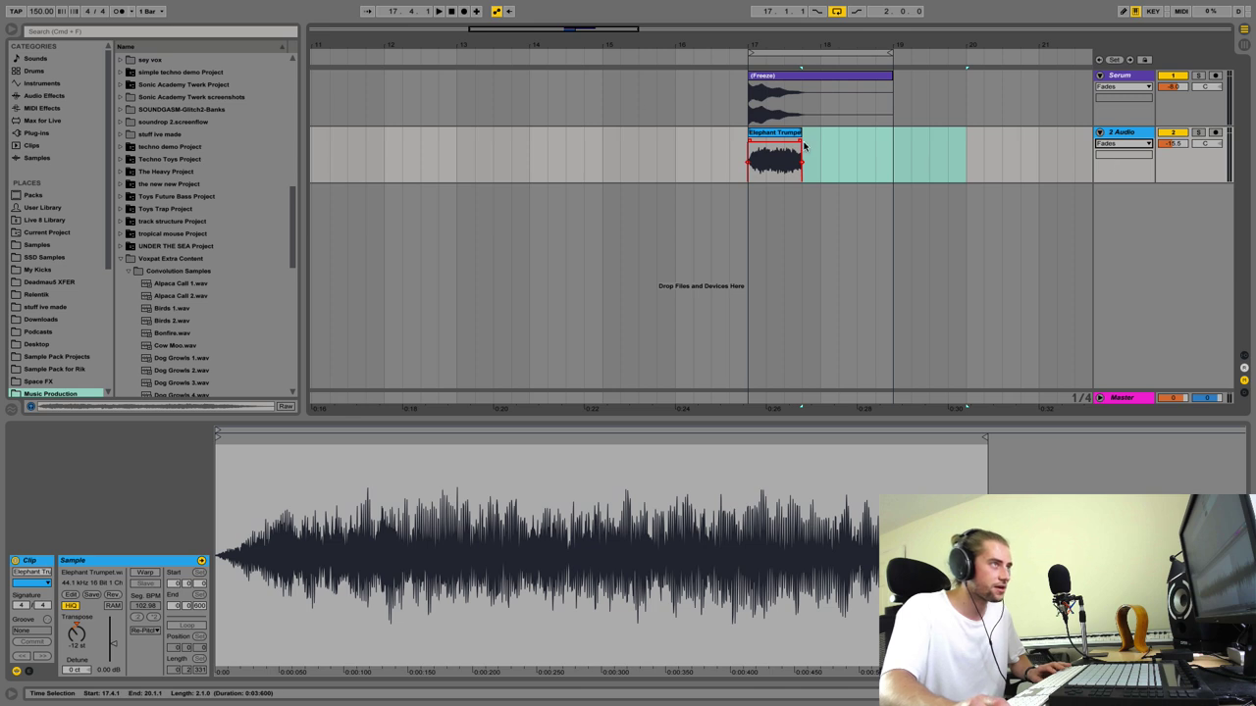
{"action": "left_click_drag", "start_coordinate": [801, 142], "coordinate": [755, 143]}
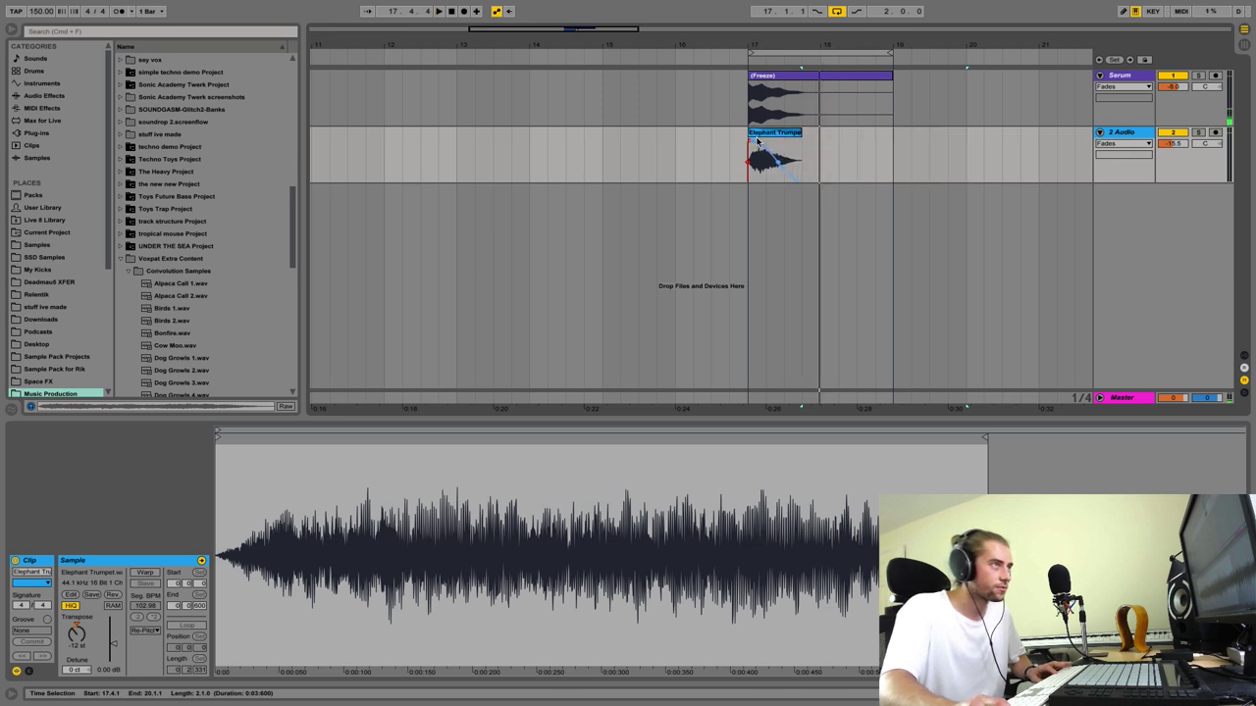
{"action": "left_click", "coordinate": [756, 145]}
{"action": "key", "text": "space"}
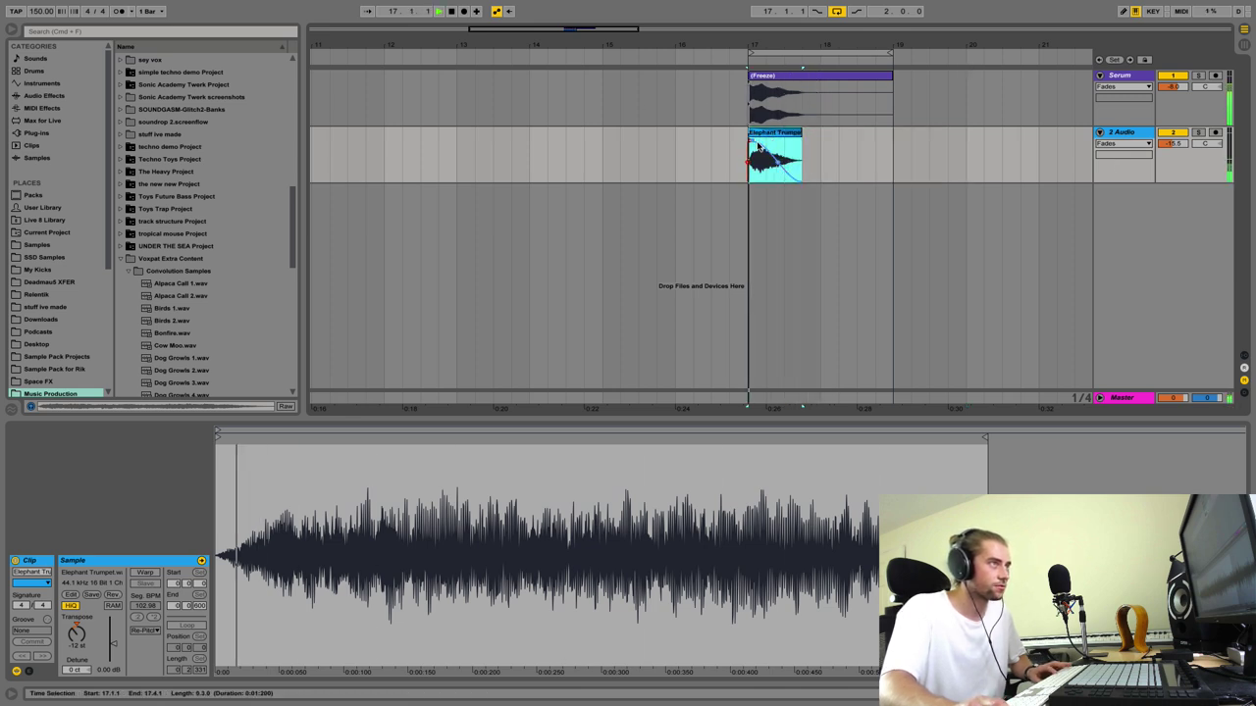
Step: Set the 2 Audio track's volume to -15.4 dB in the Session mixer and replay the layered sounds in the arrangement
{"action": "key", "text": "Tab"}
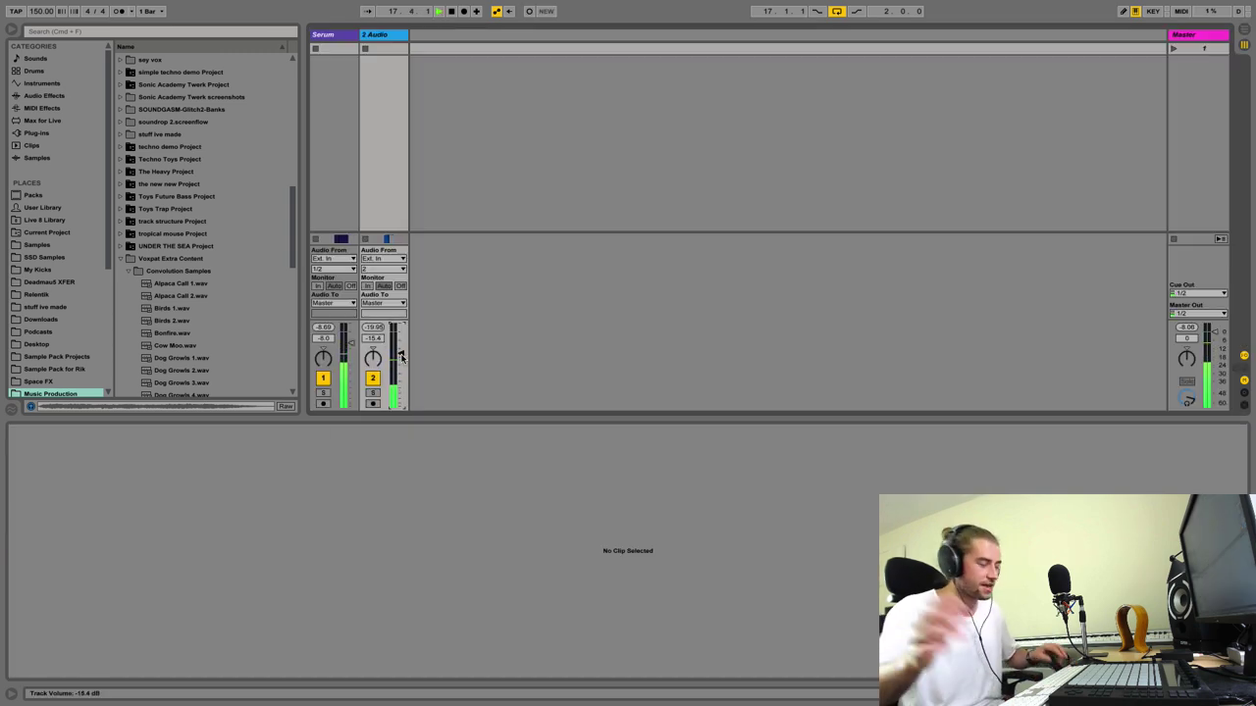
{"action": "key", "text": "Tab"}
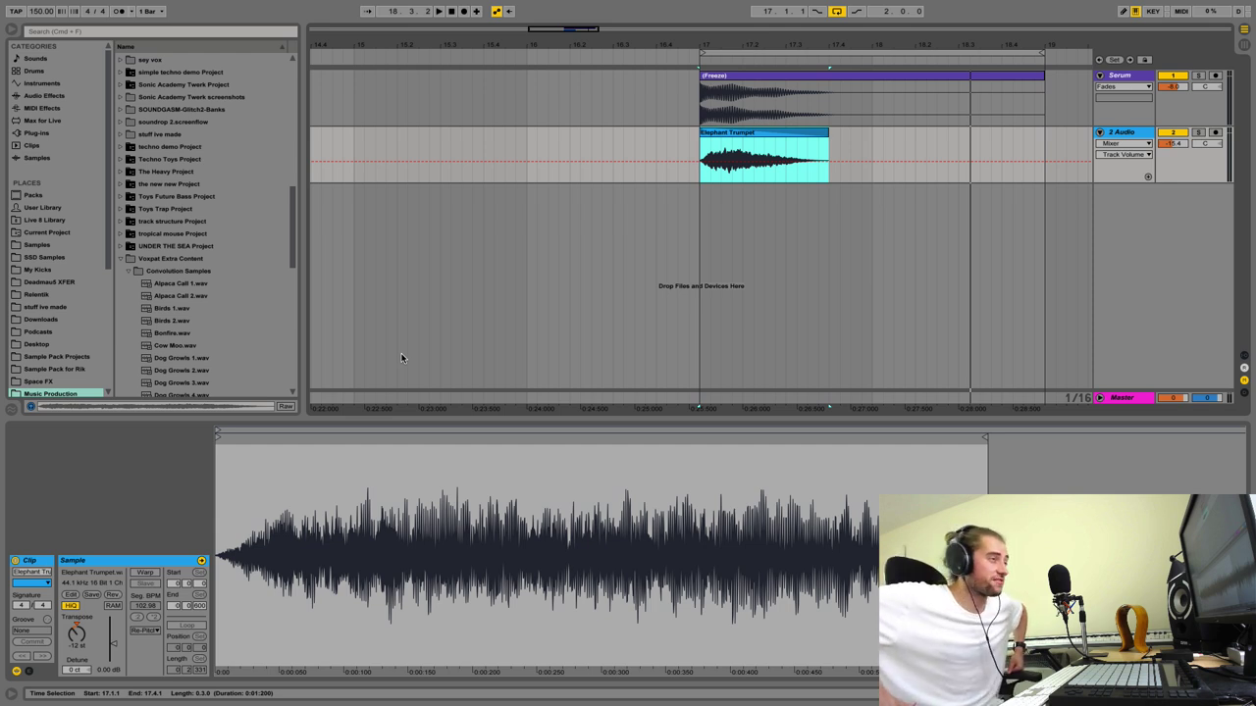
{"action": "key", "text": "space"}
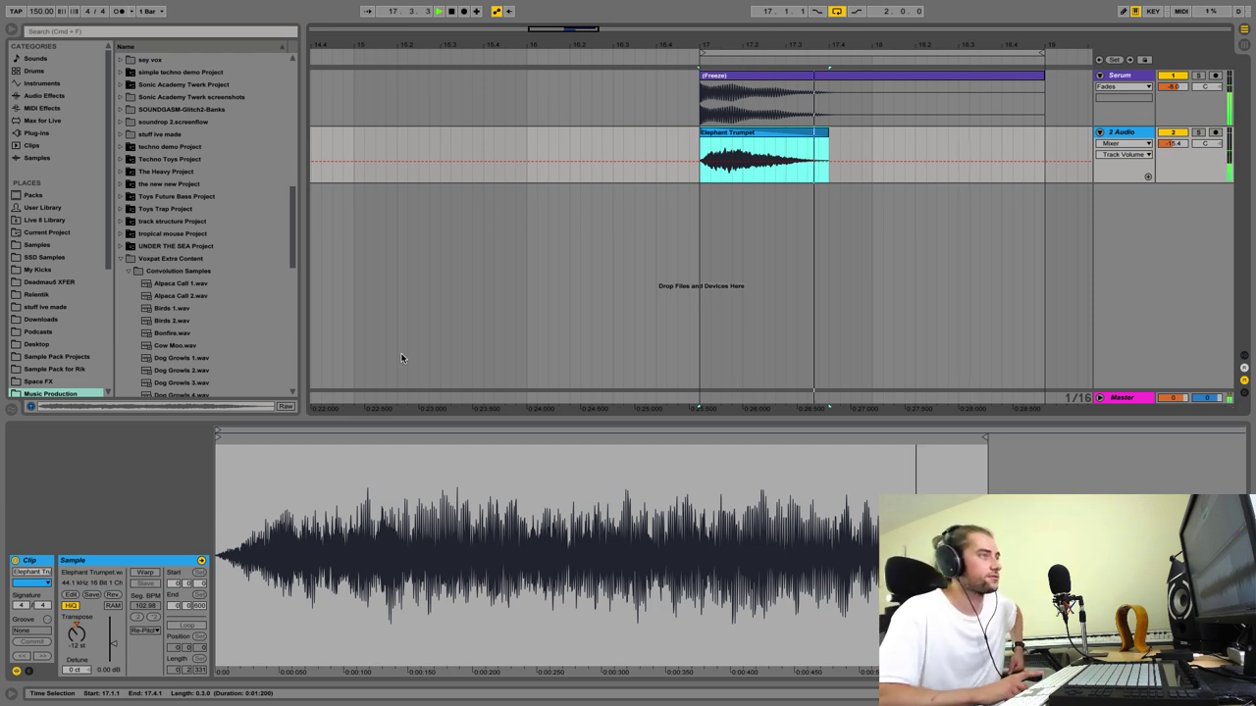
{"action": "key", "text": "space"}
{"action": "key", "text": "space"}
{"action": "key", "text": "space"}
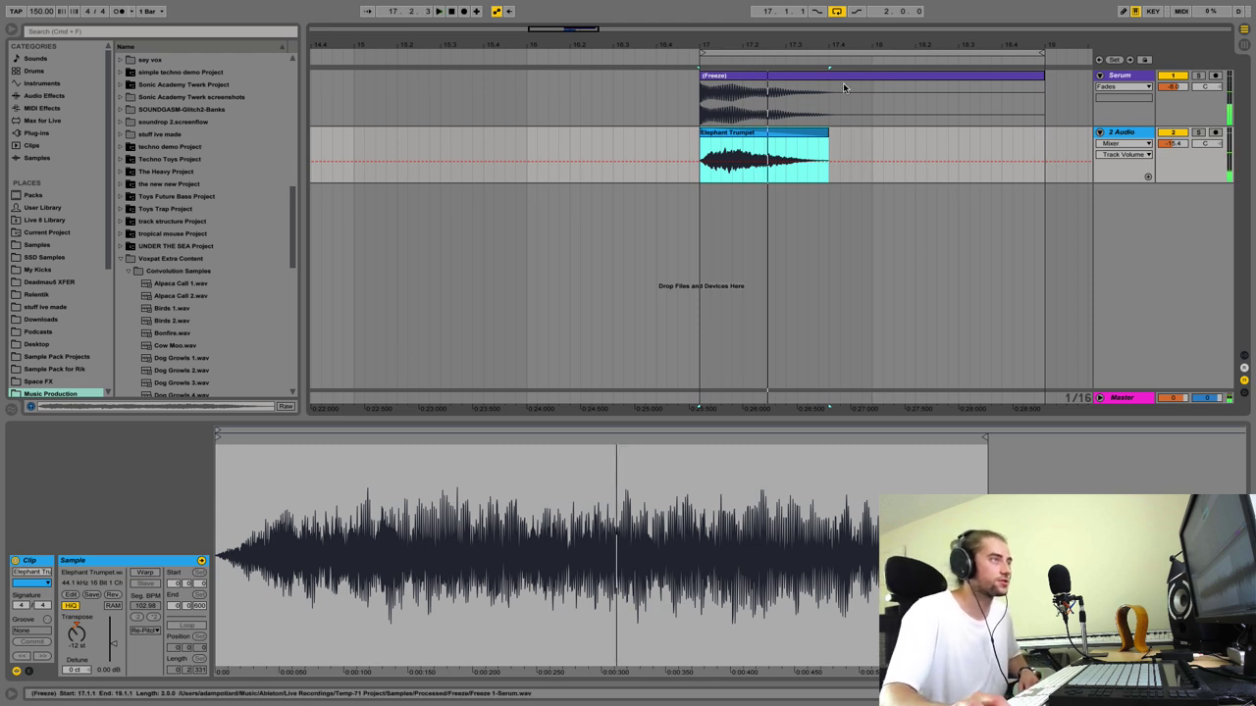
Step: Trim the Elephant Trumpet clip to about two and a half beats, checking its length during playback
{"action": "left_click_drag", "start_coordinate": [822, 127], "coordinate": [785, 131]}
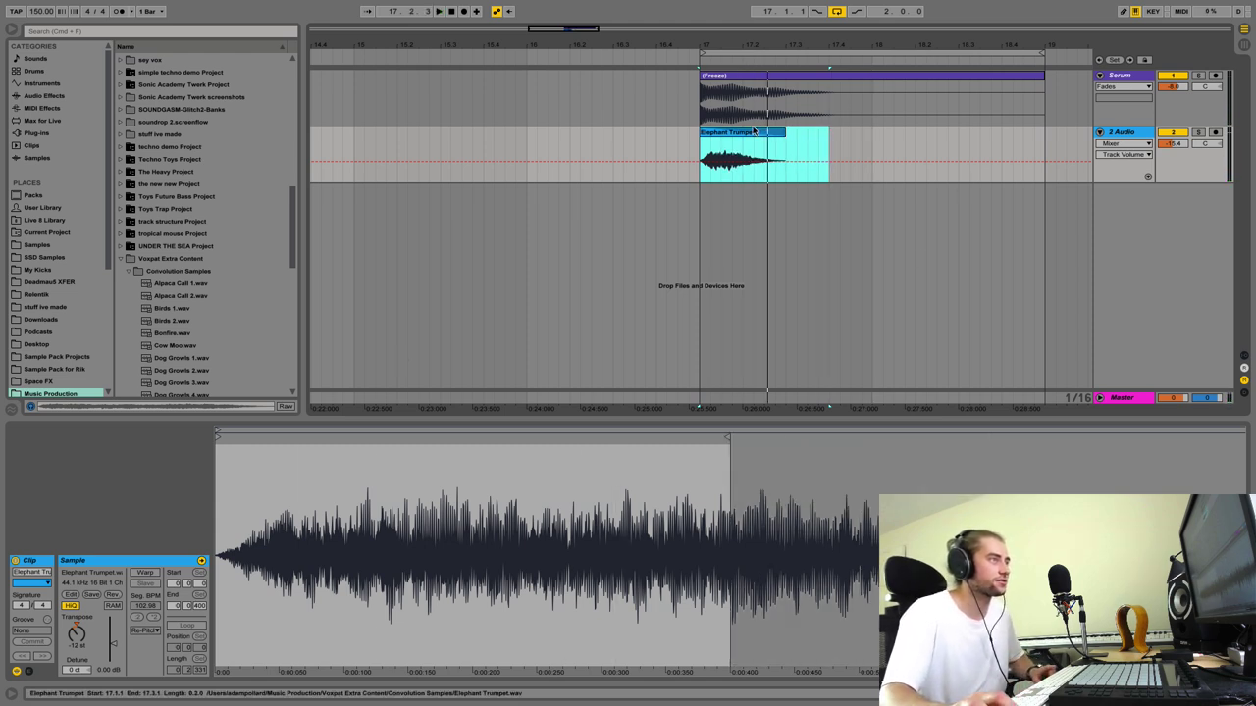
{"action": "key", "text": "space"}
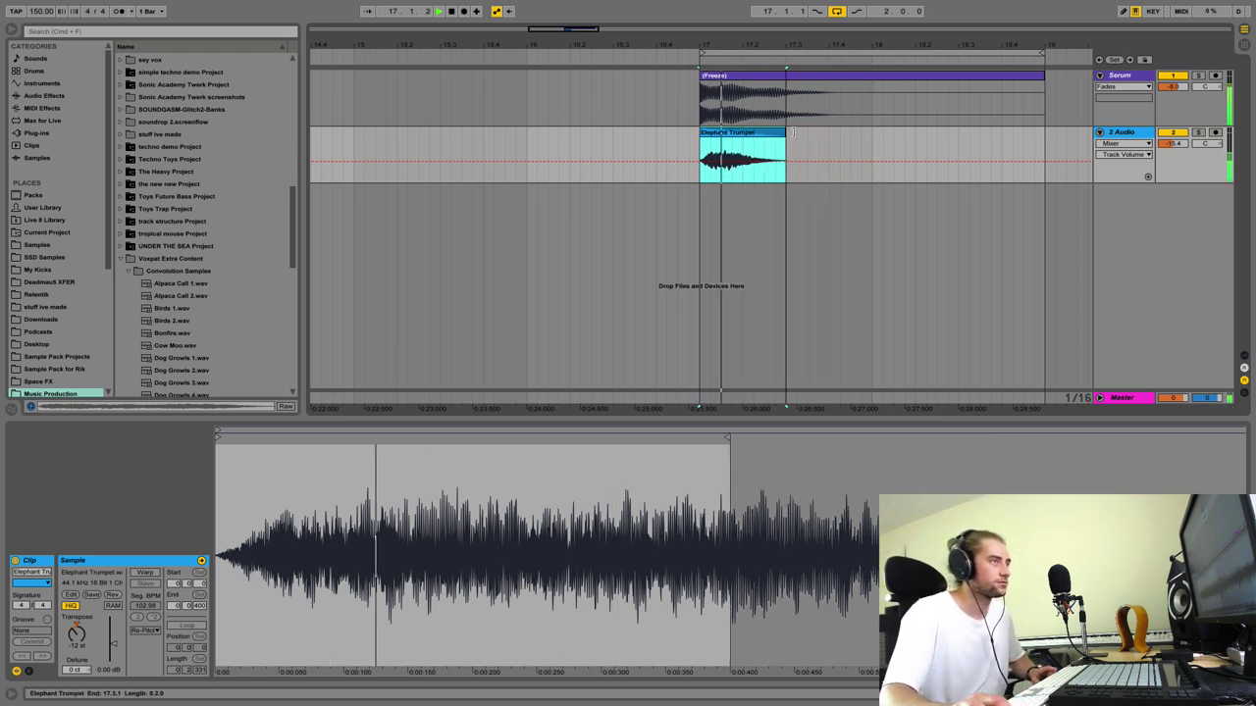
{"action": "left_click_drag", "start_coordinate": [785, 132], "coordinate": [806, 131]}
{"action": "key", "text": "space"}
Step: Show the 2 Audio track's fades again, bend the fade-out curve to drop faster and play the layers to check
{"action": "left_click", "coordinate": [1123, 143]}
{"action": "left_click", "coordinate": [1123, 167]}
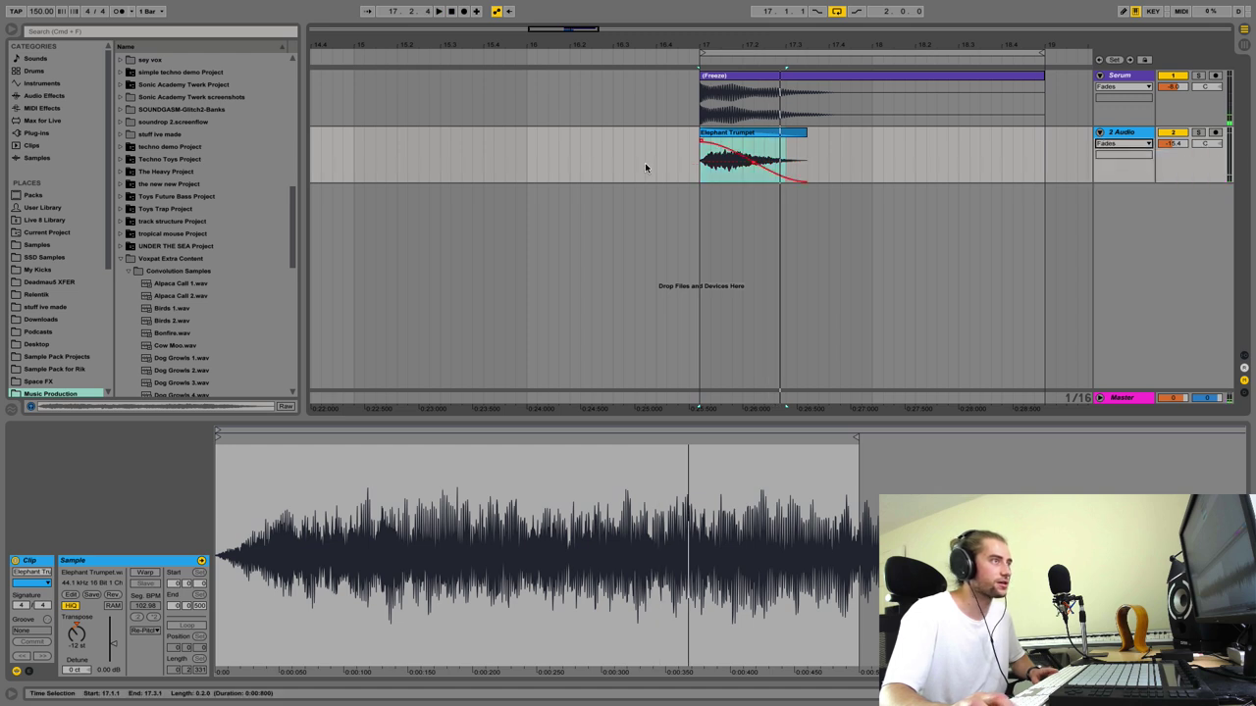
{"action": "mouse_move", "coordinate": [754, 164]}
{"action": "left_mouse_down"}
{"action": "mouse_move", "coordinate": [735, 175]}
{"action": "mouse_move", "coordinate": [749, 171]}
{"action": "left_mouse_up"}
{"action": "key", "text": "space"}
{"action": "key", "text": "space"}
{"action": "key", "text": "space"}
{"action": "key", "text": "space"}
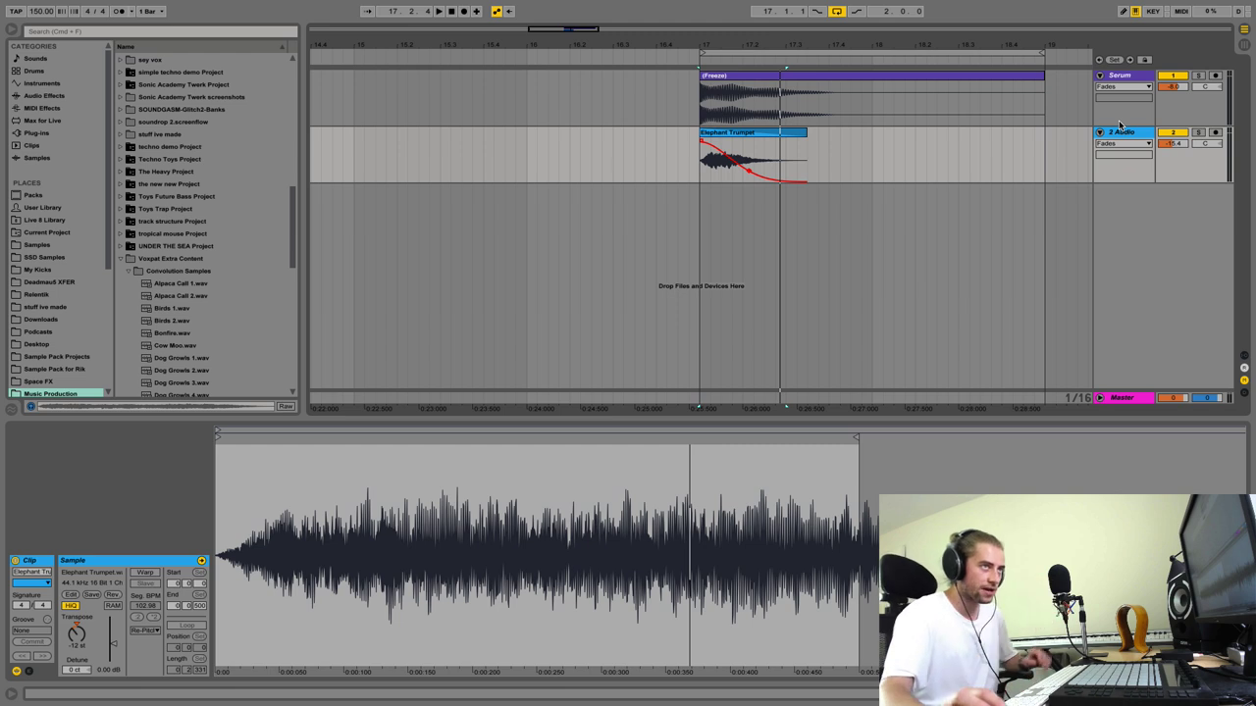
Step: Rename the Serum track as ELEPHANT and the 2 Audio track as BODY
{"action": "left_click", "coordinate": [1112, 77]}
{"action": "key", "text": "super+r"}
{"action": "type", "text": "SU"}
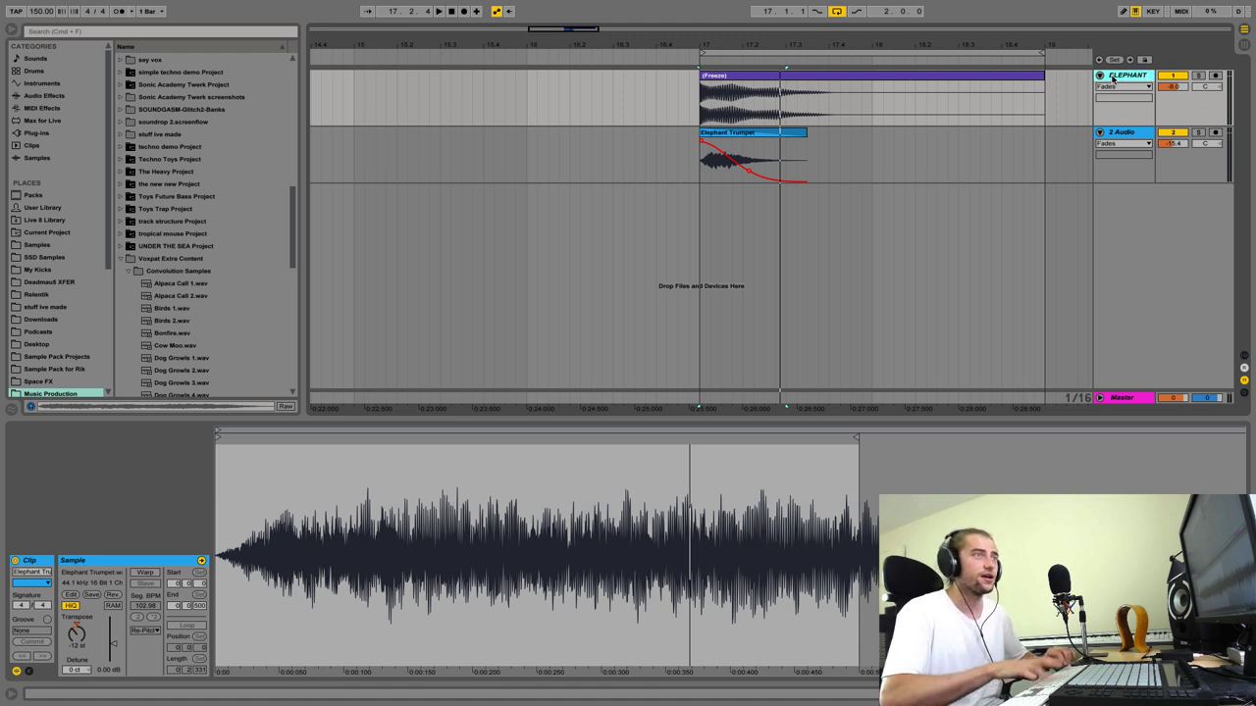
{"action": "left_click", "coordinate": [1119, 134]}
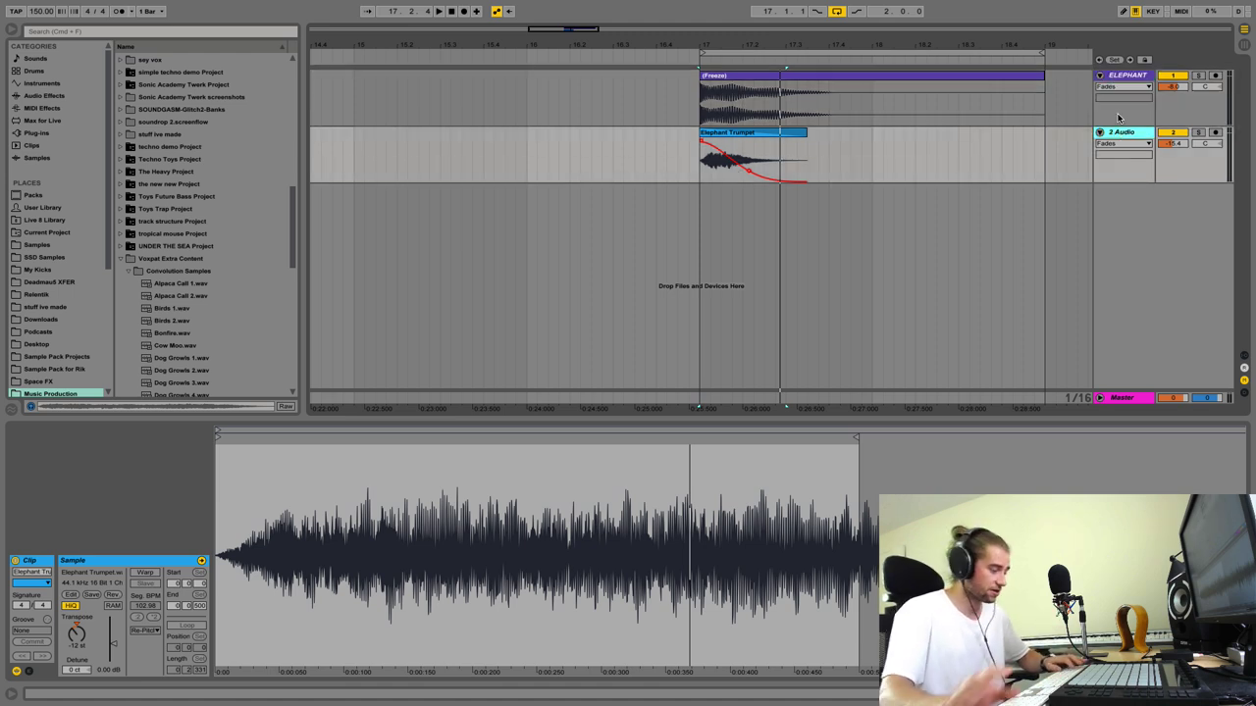
{"action": "key", "text": "super+r"}
{"action": "type", "text": "BOO"}
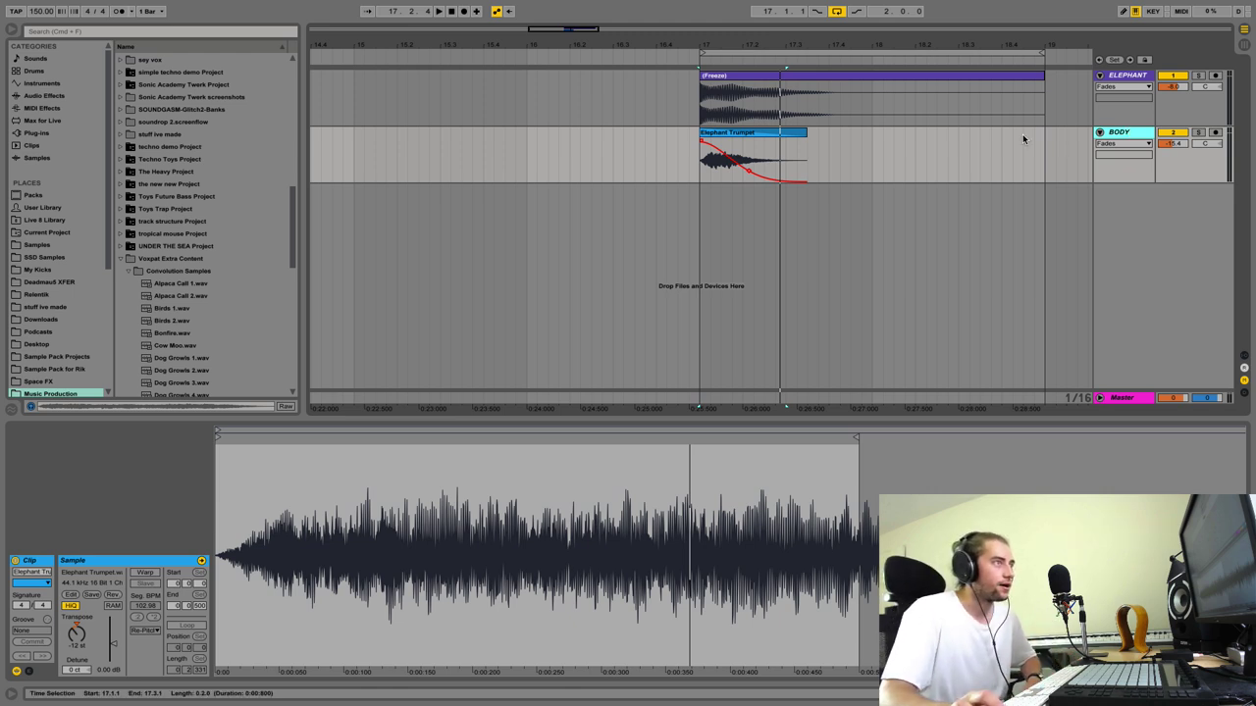
Step: Rename the Elephant Trumpet clip on the BODY track as Body
{"action": "left_click", "coordinate": [770, 132]}
{"action": "key", "text": "space"}
{"action": "key", "text": "super+r"}
{"action": "key", "text": "BackSpace"}
{"action": "type", "text": "Body"}
{"action": "key", "text": "Return"}
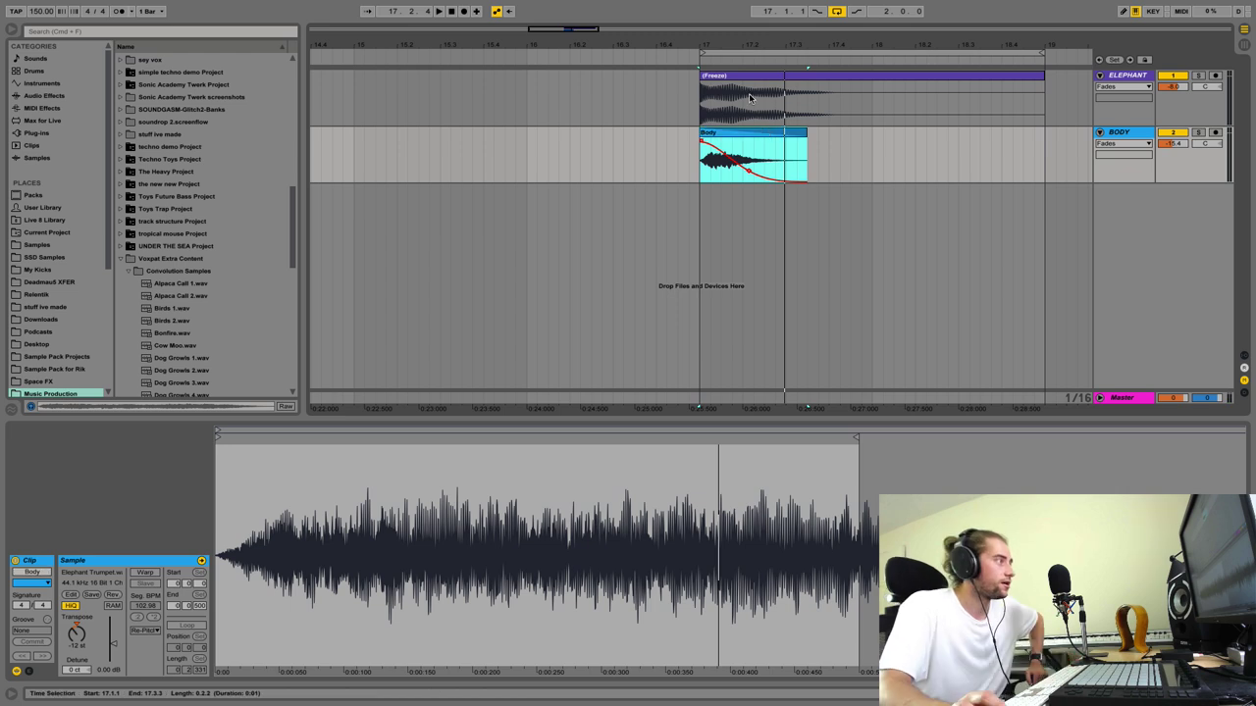
Step: Group the ELEPHANT and BODY tracks together
{"action": "left_click", "coordinate": [1122, 132]}
{"action": "left_click", "coordinate": [1116, 132]}
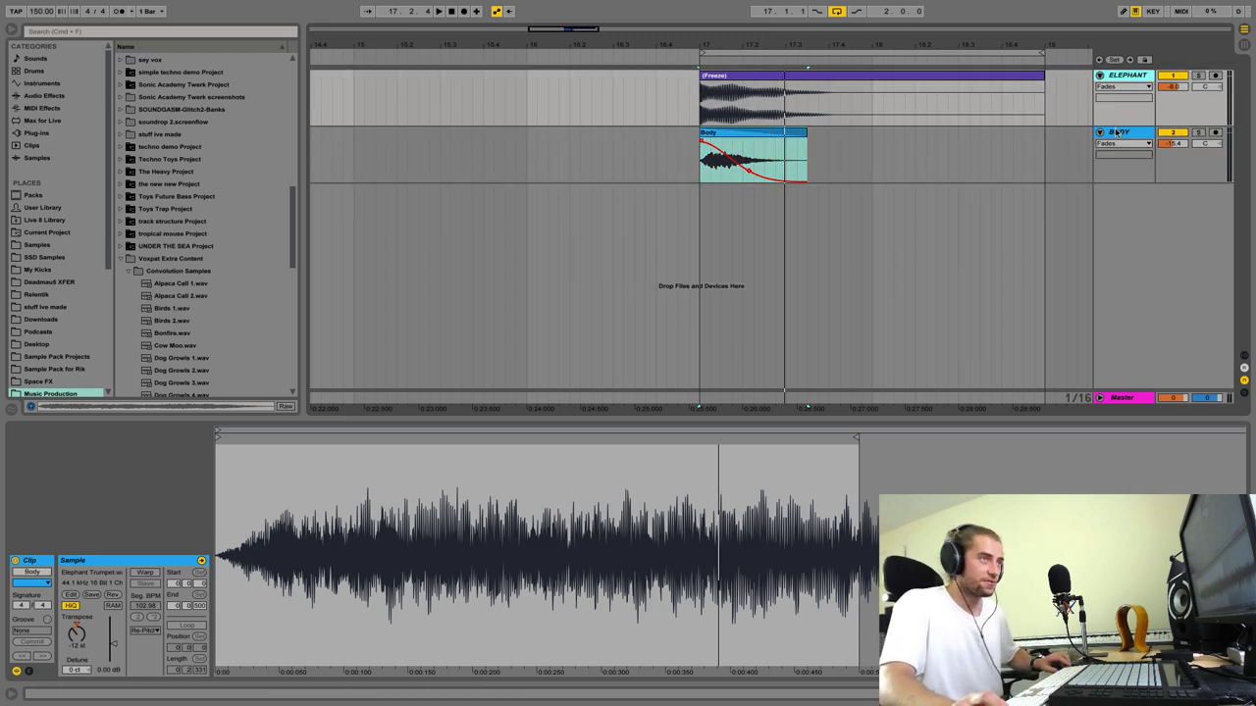
{"action": "left_click", "coordinate": [1115, 135]}
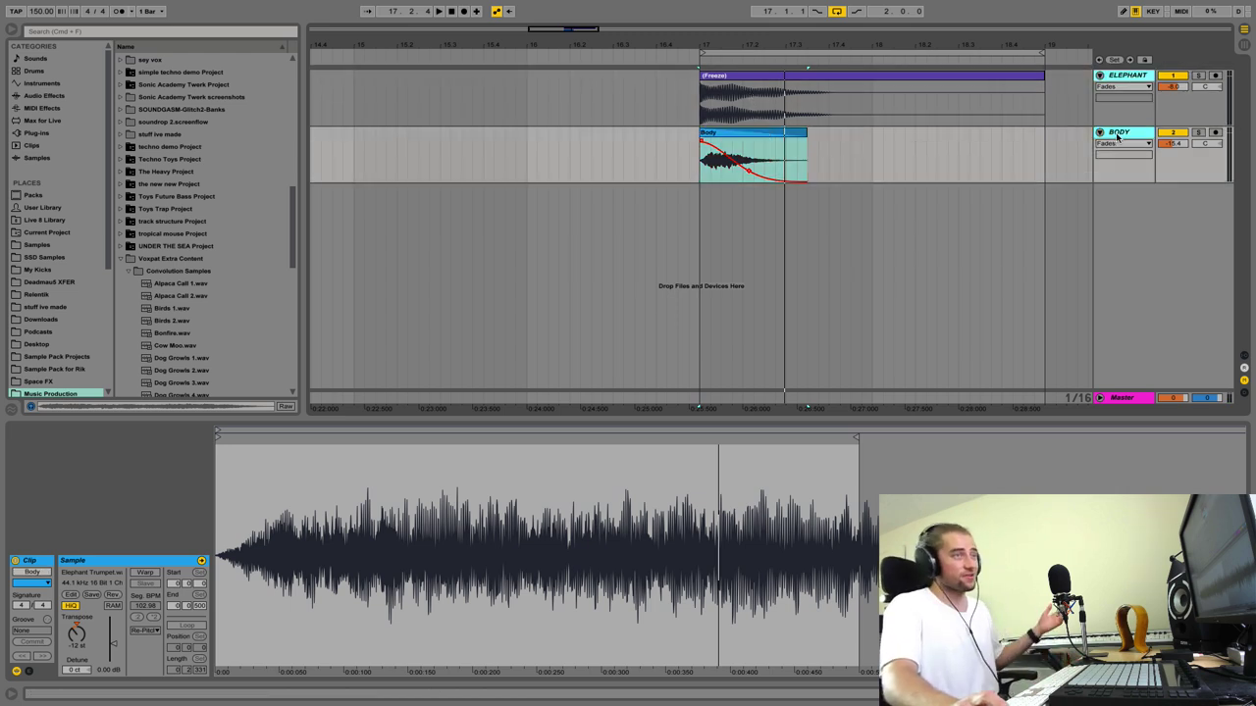
{"action": "right_click", "coordinate": [1117, 135]}
{"action": "left_click", "coordinate": [1001, 227]}
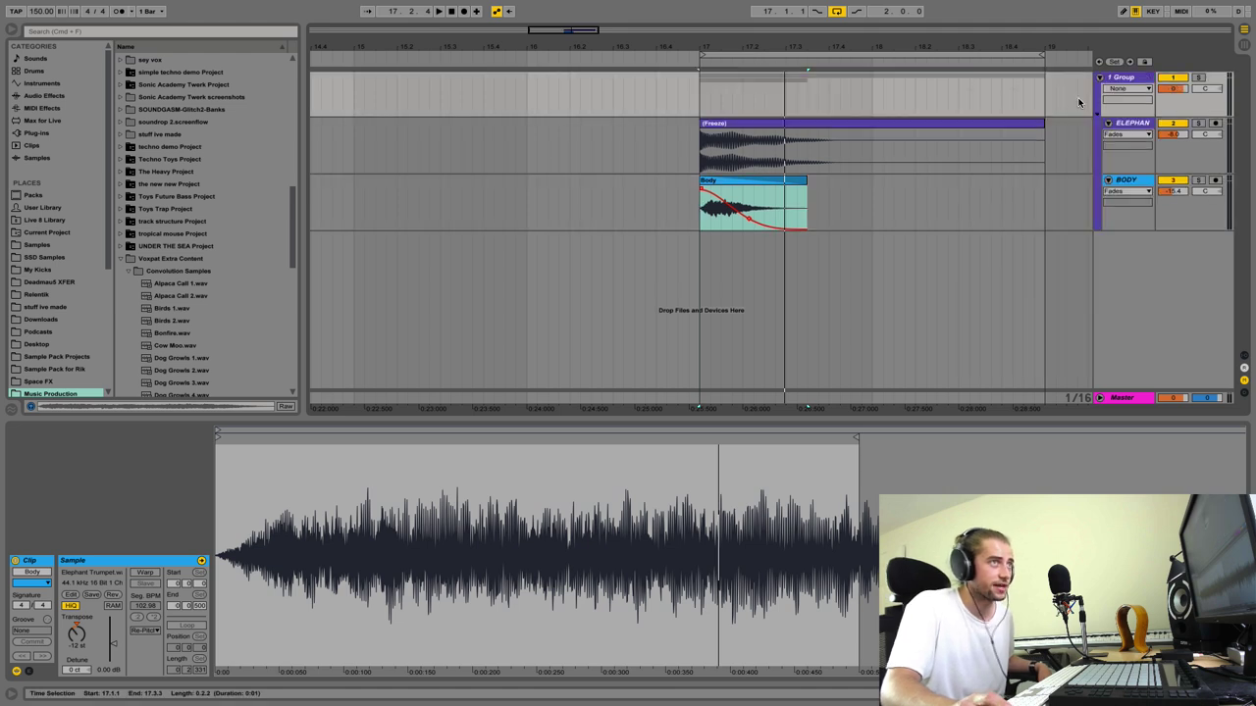
Step: Add the Toraverb reverb plug-in to the group track holding the ELEPHANT and BODY layers
{"action": "left_click", "coordinate": [1140, 77]}
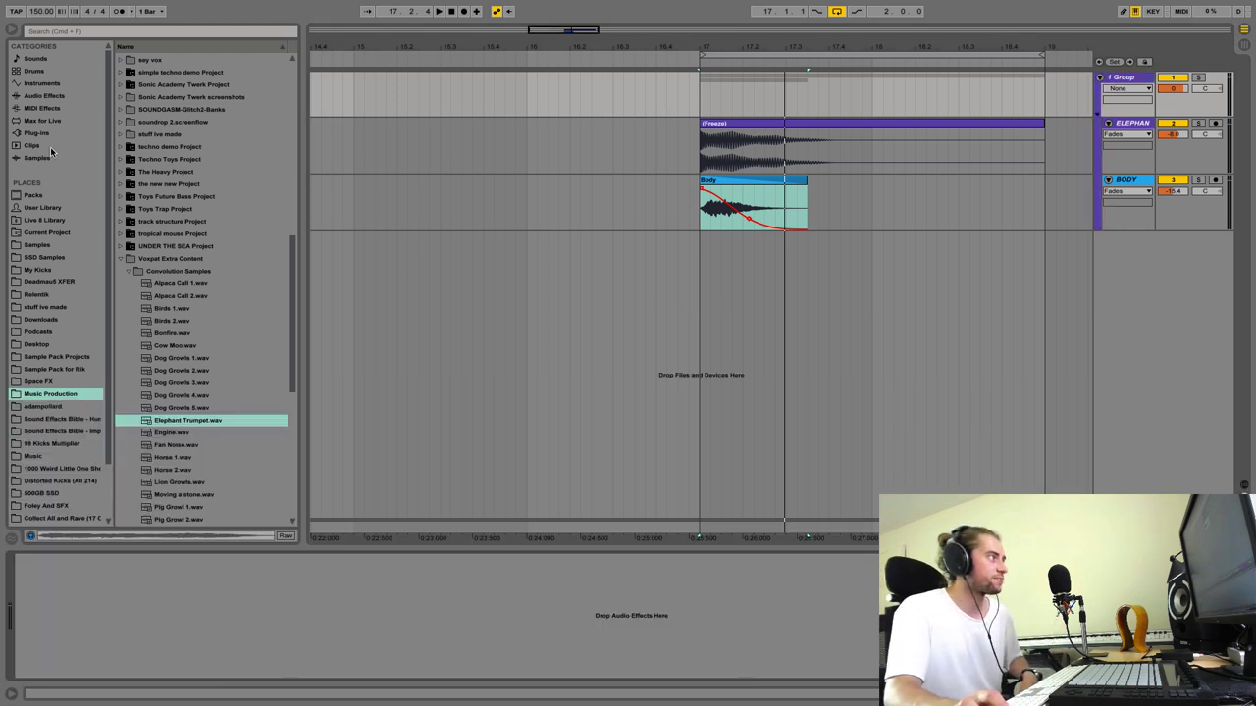
{"action": "left_click", "coordinate": [37, 133]}
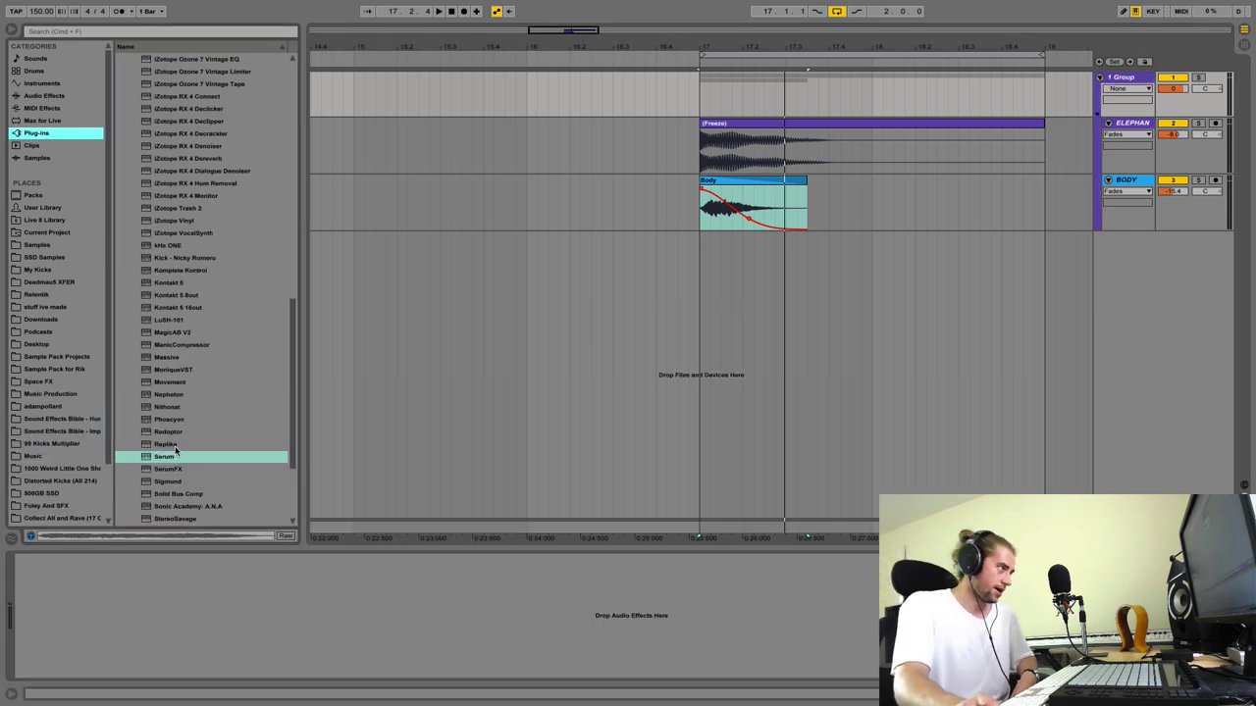
{"action": "scroll", "coordinate": [175, 448], "scroll_direction": "down", "scroll_amount": 5}
{"action": "left_click_drag", "start_coordinate": [169, 459], "coordinate": [146, 592]}
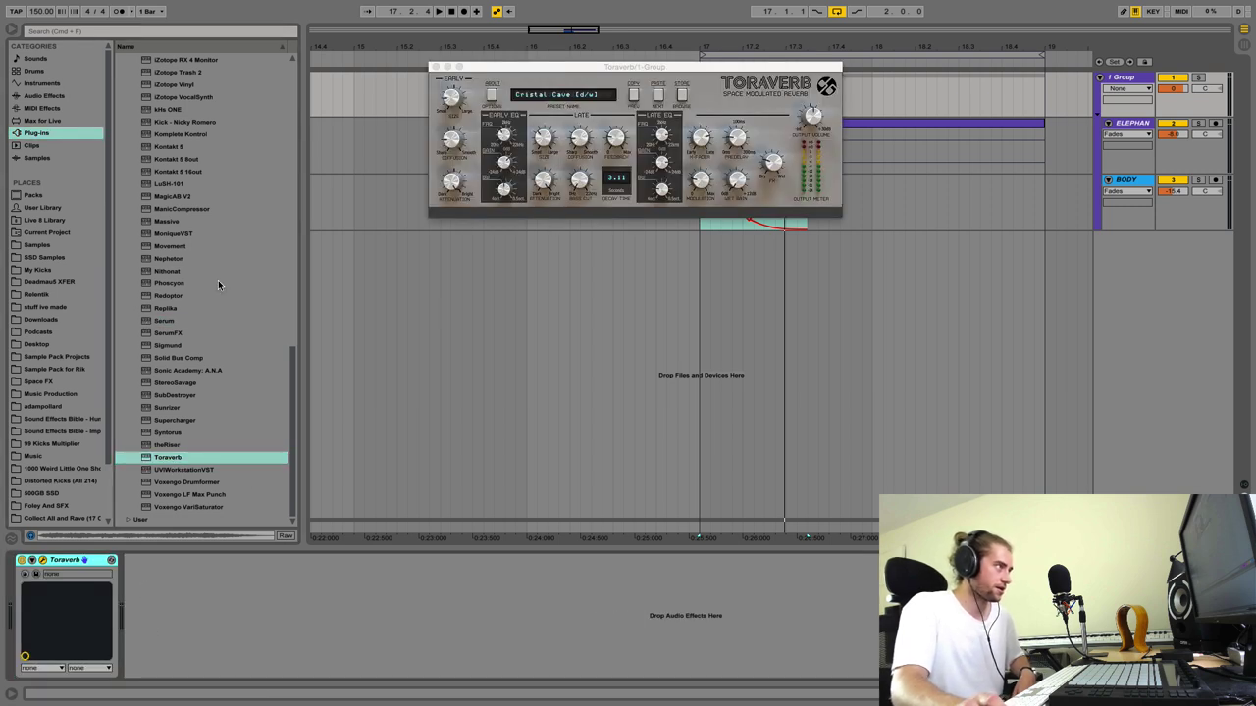
{"action": "scroll", "coordinate": [201, 177], "scroll_direction": "up", "scroll_amount": 3}
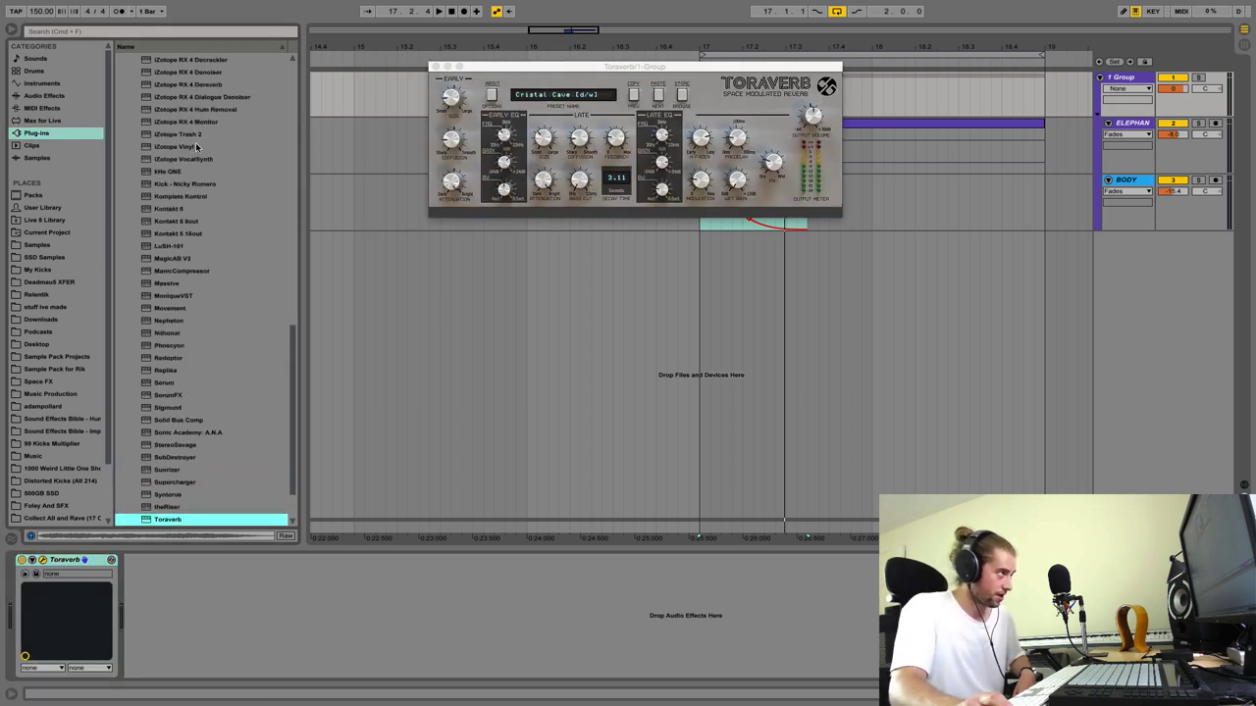
{"action": "scroll", "coordinate": [196, 146], "scroll_direction": "up", "scroll_amount": 10}
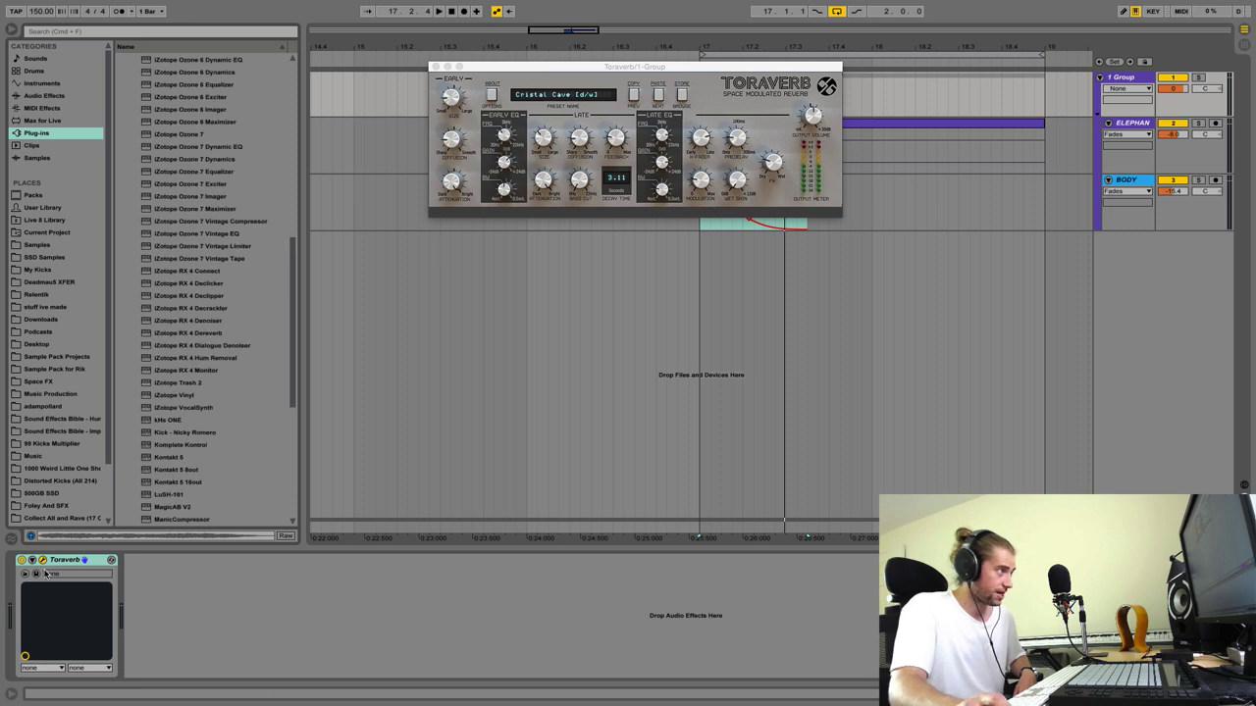
Step: Play the grouped layers through Toraverb and bring up the plug-in's window with its preset browser showing
{"action": "key", "text": "space"}
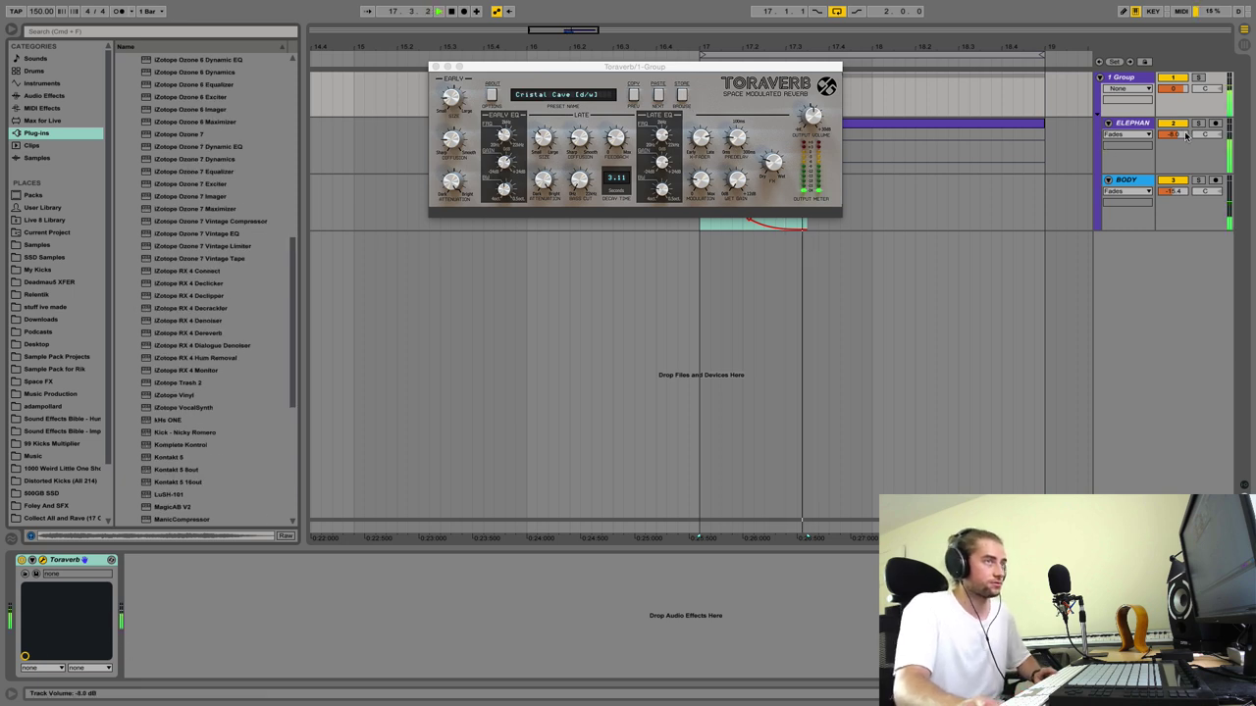
{"action": "key", "text": "space"}
{"action": "key", "text": "space"}
{"action": "key", "text": "space"}
{"action": "left_click", "coordinate": [681, 95]}
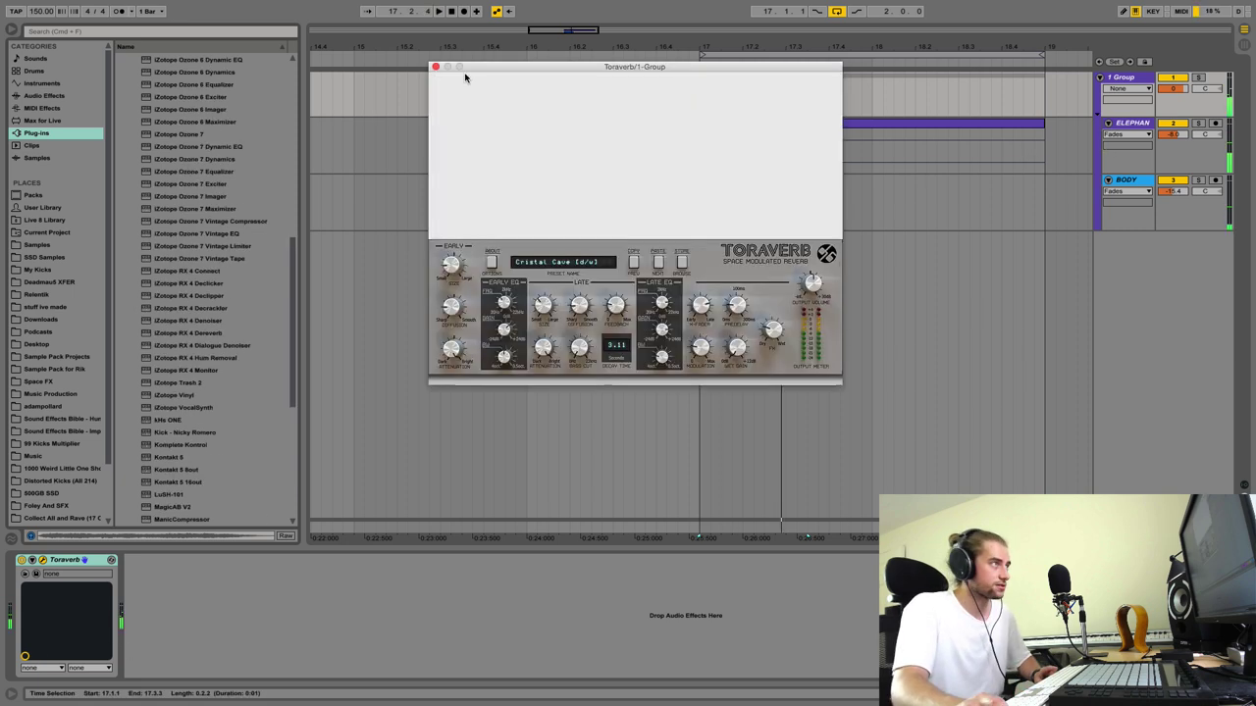
{"action": "left_click", "coordinate": [436, 67]}
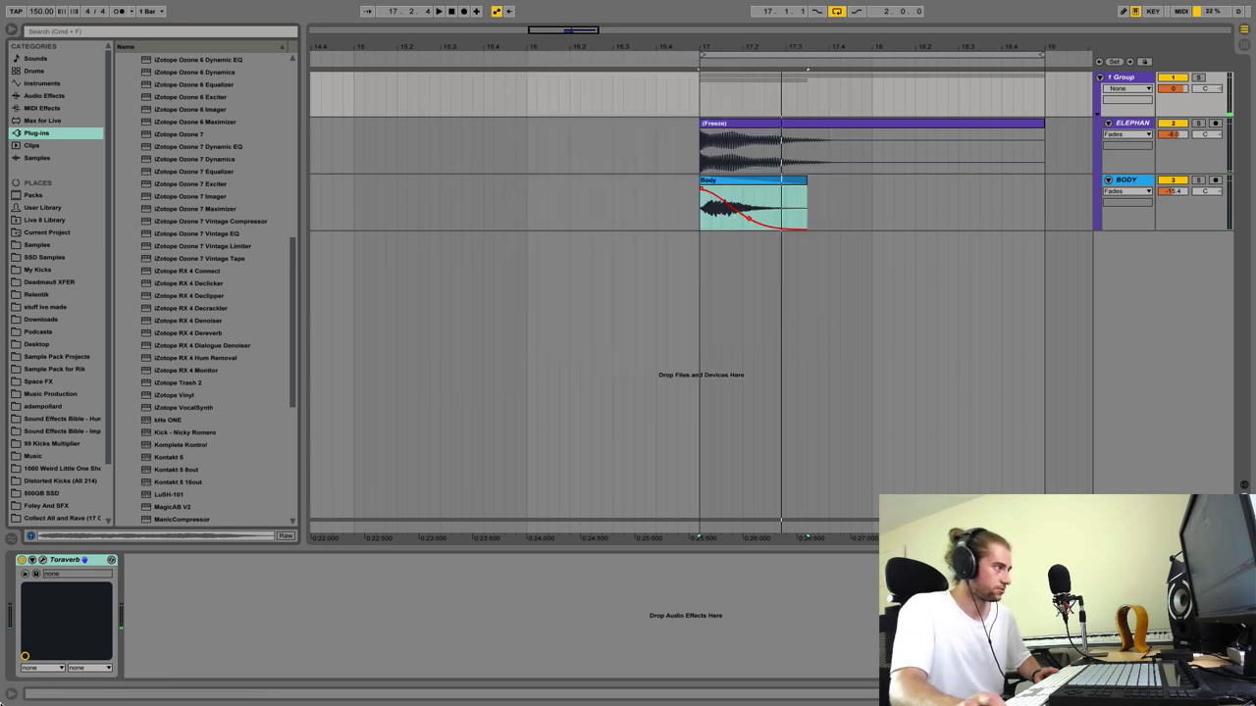
{"action": "key", "text": "space"}
{"action": "key", "text": "space"}
{"action": "key", "text": "space"}
{"action": "left_click", "coordinate": [42, 560]}
{"action": "key", "text": "space"}
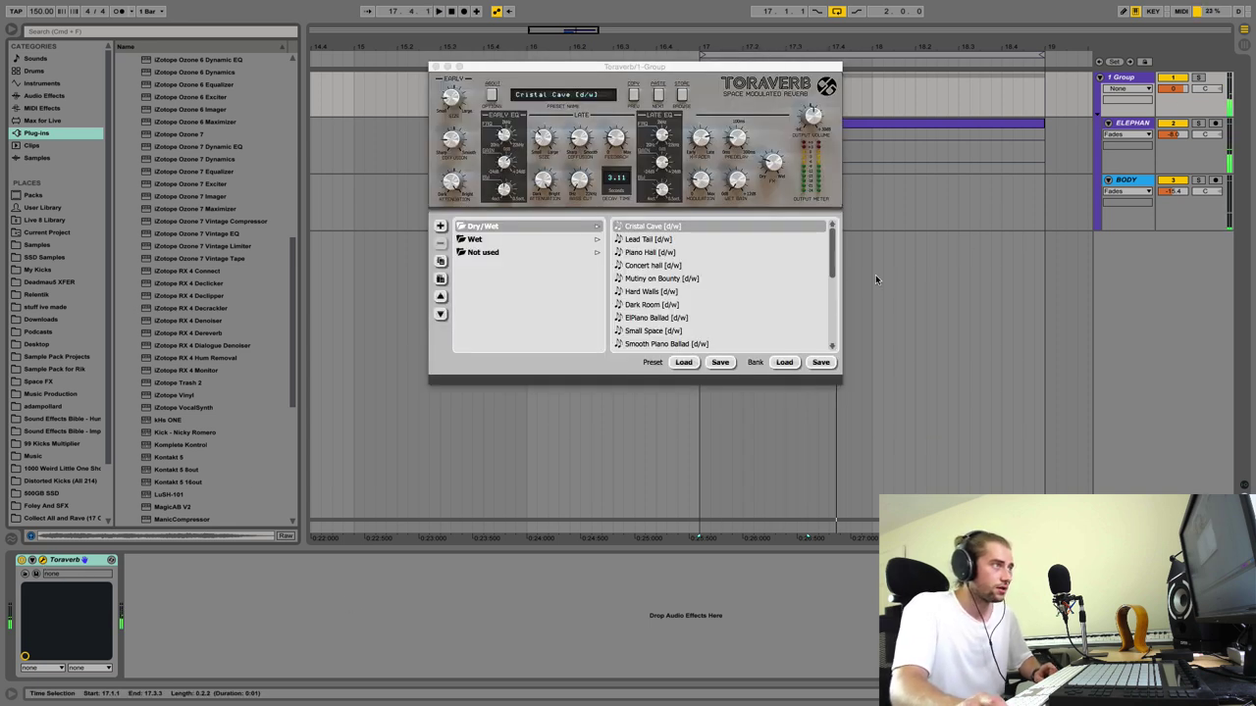
Step: Load Toraverb's Piano Hall [d/w] preset and set its dry/wet mix to 87/13% during playback
{"action": "left_click", "coordinate": [707, 254]}
{"action": "key", "text": "space"}
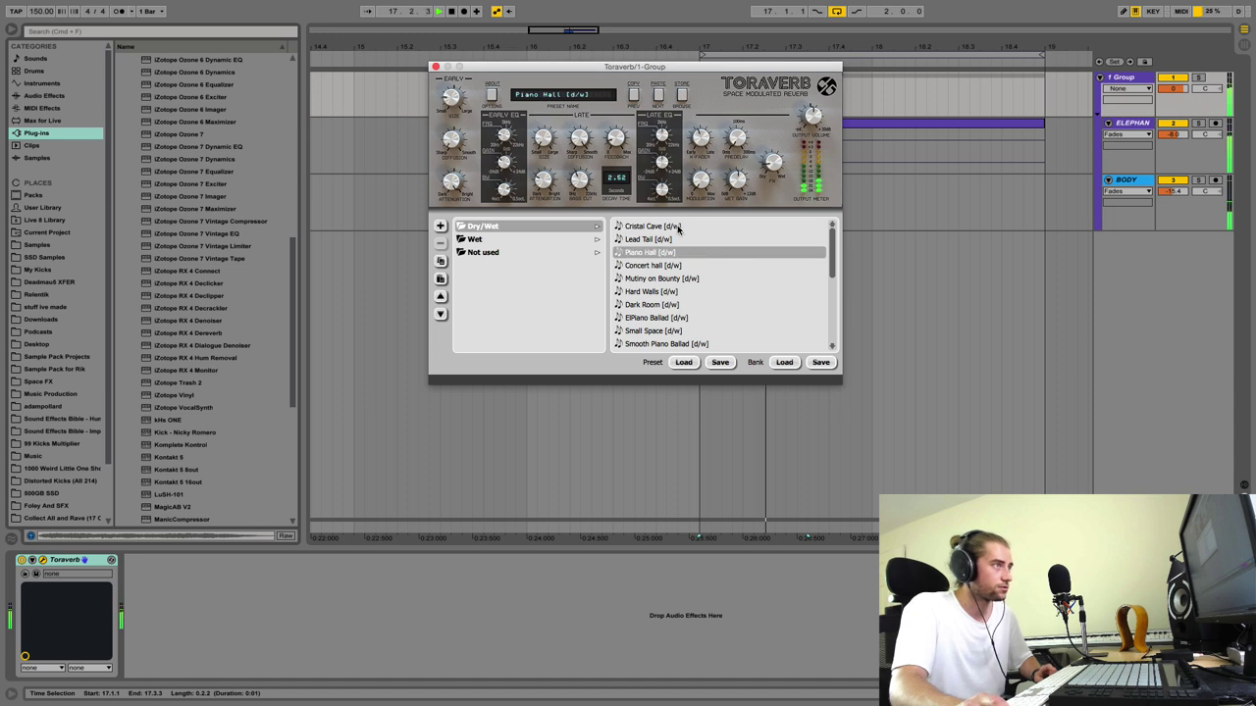
{"action": "left_click", "coordinate": [777, 167]}
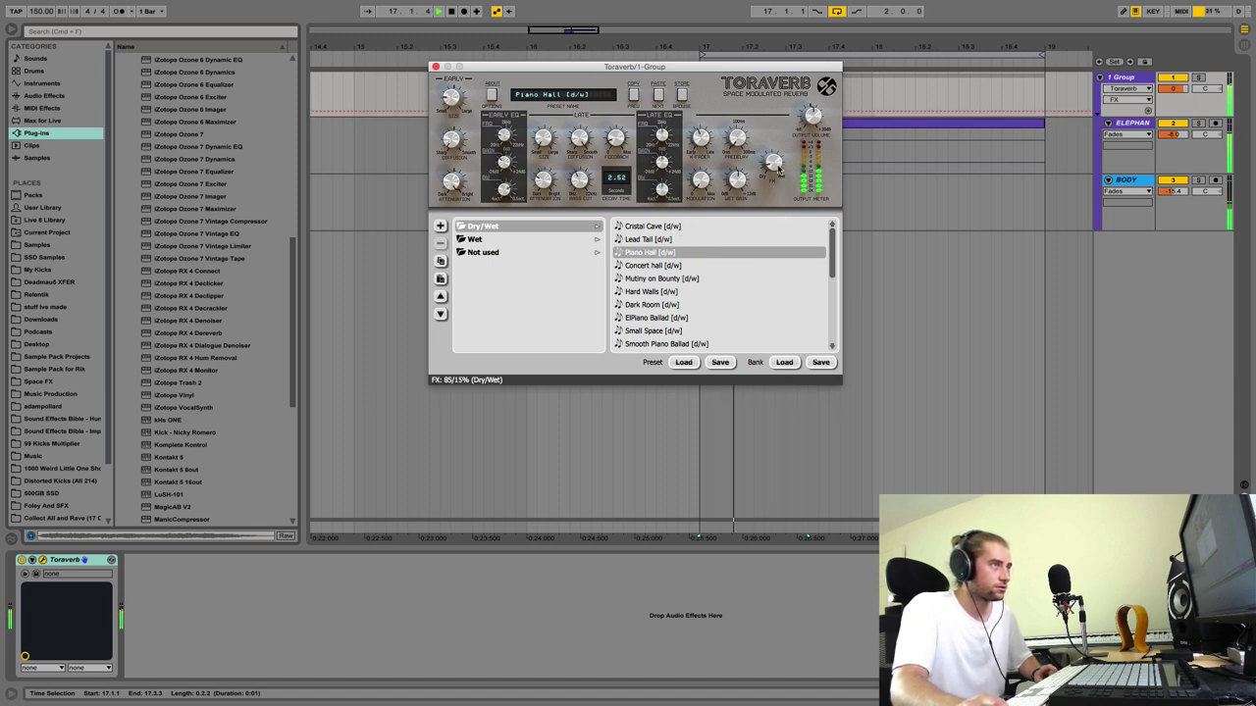
{"action": "left_click_drag", "start_coordinate": [778, 169], "coordinate": [776, 169]}
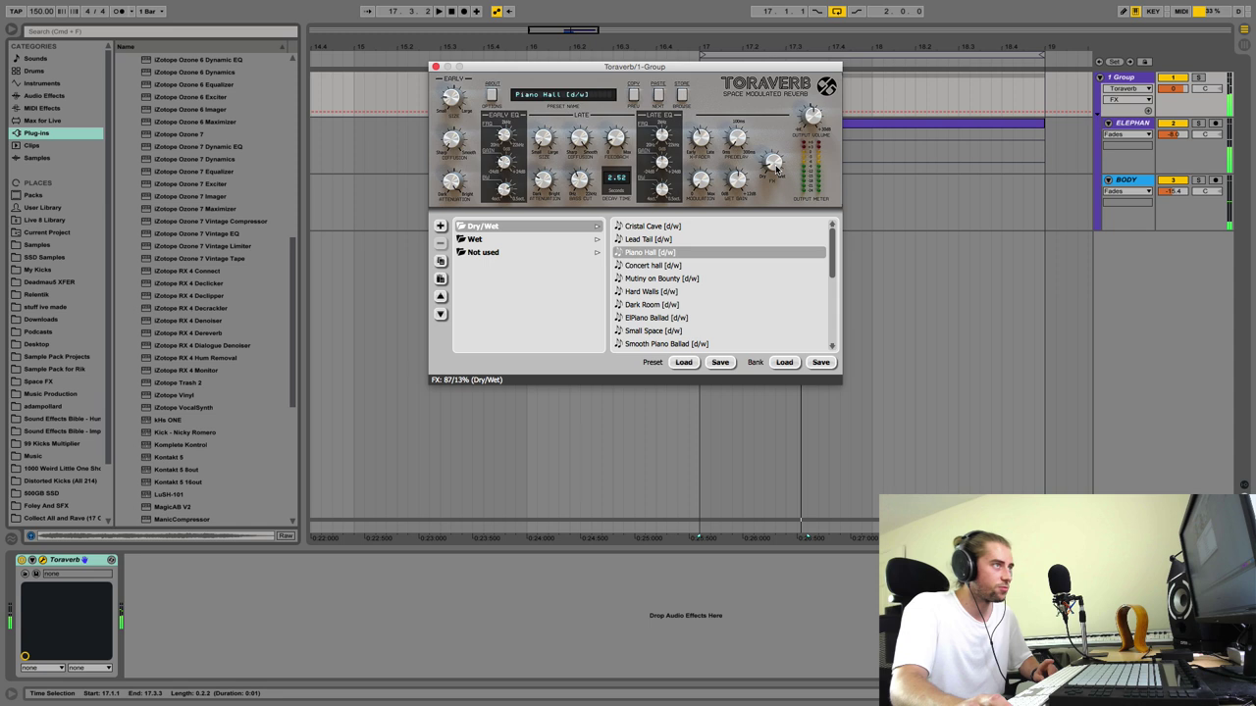
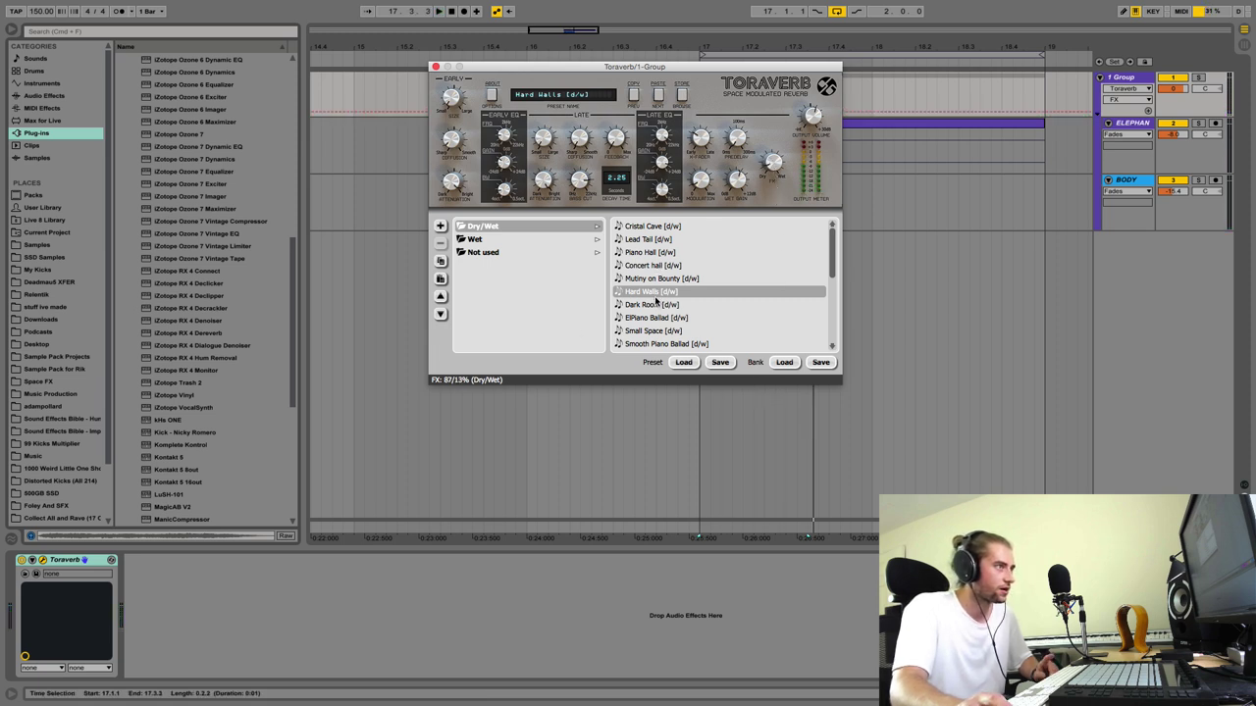
Step: Audition the Mutiny on Bounty and ElPiano Ballad presets, return to Piano Hall [d/w] and set its dry/wet mix to 85/15%
{"action": "left_click", "coordinate": [660, 279]}
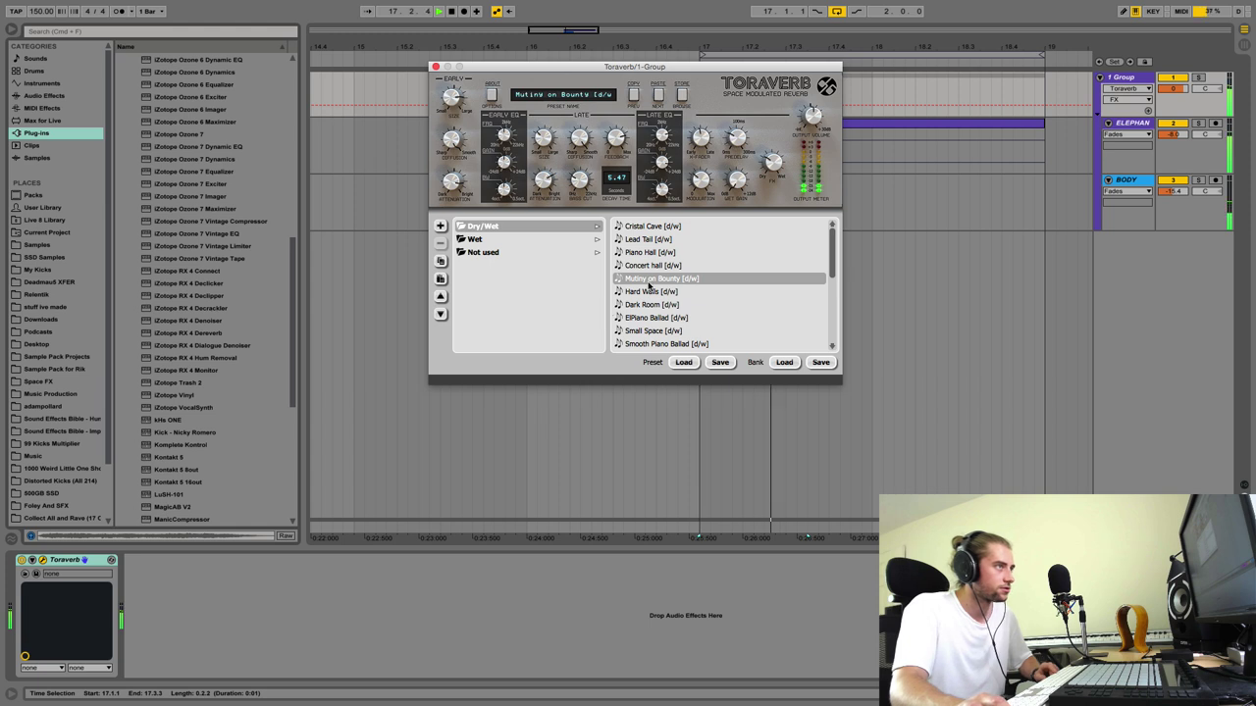
{"action": "left_click", "coordinate": [663, 317]}
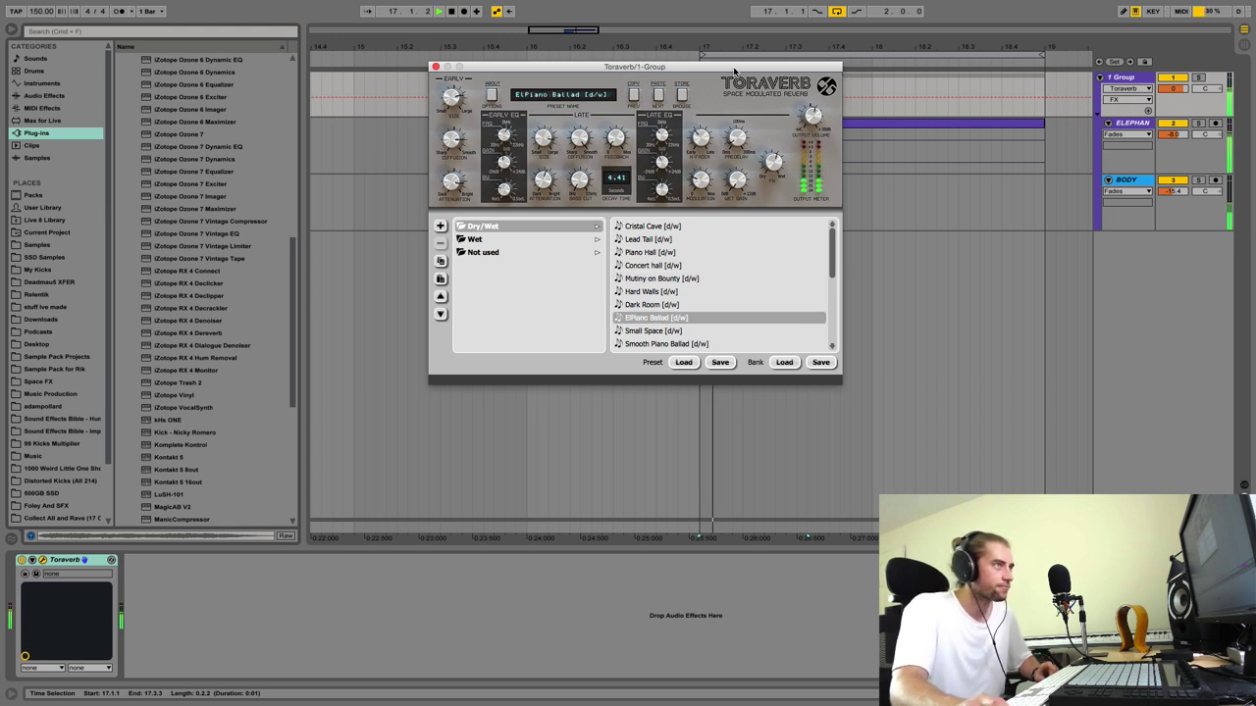
{"action": "left_click", "coordinate": [650, 252]}
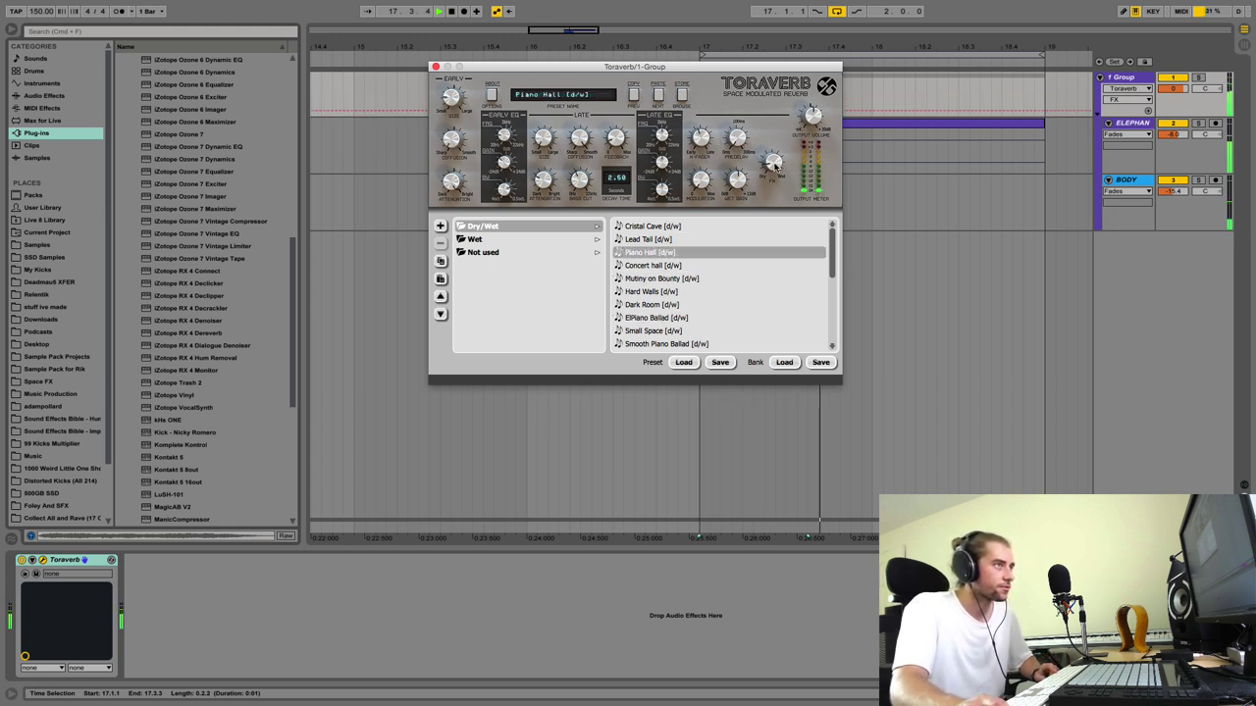
{"action": "mouse_move", "coordinate": [766, 167]}
{"action": "left_mouse_down"}
{"action": "mouse_move", "coordinate": [768, 127]}
{"action": "mouse_move", "coordinate": [768, 165]}
{"action": "left_mouse_up"}
{"action": "key", "text": "space"}
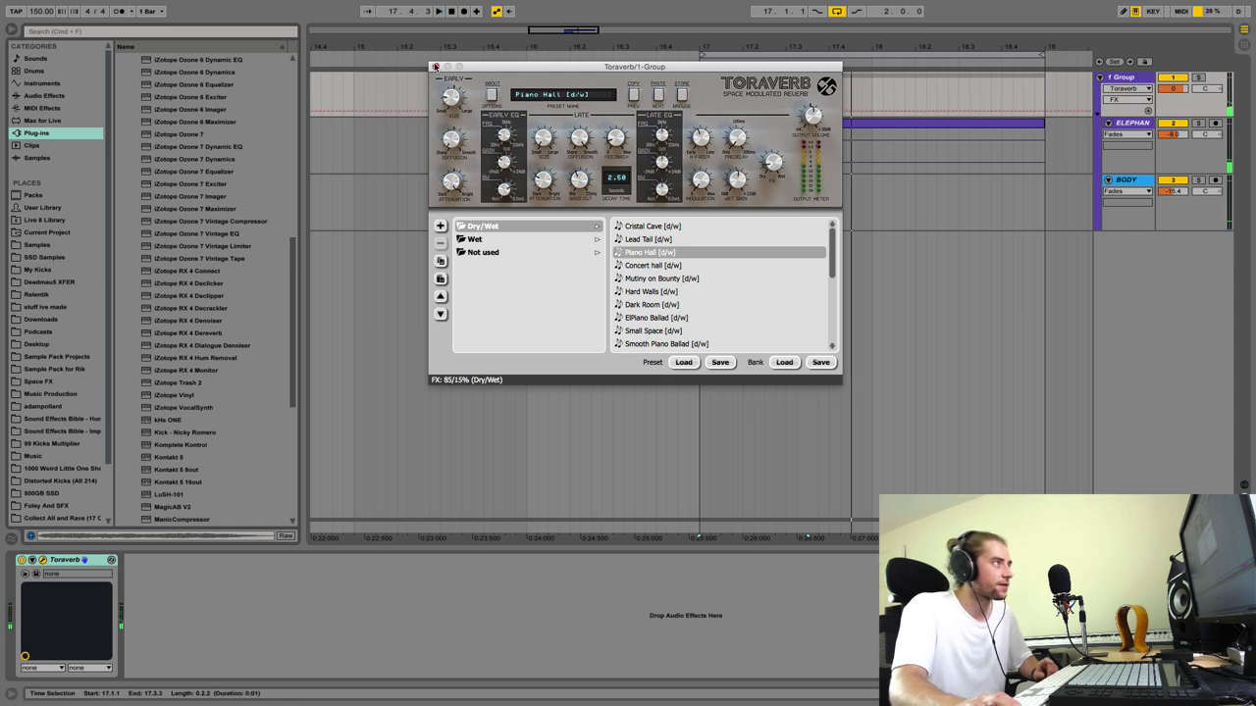
{"action": "left_click", "coordinate": [436, 66]}
Step: Insert an audio track below BODY and open the Tape folder in Dirt_Samples of Gold_Baby_Dirt_And_Layers
{"action": "left_click", "coordinate": [1125, 184]}
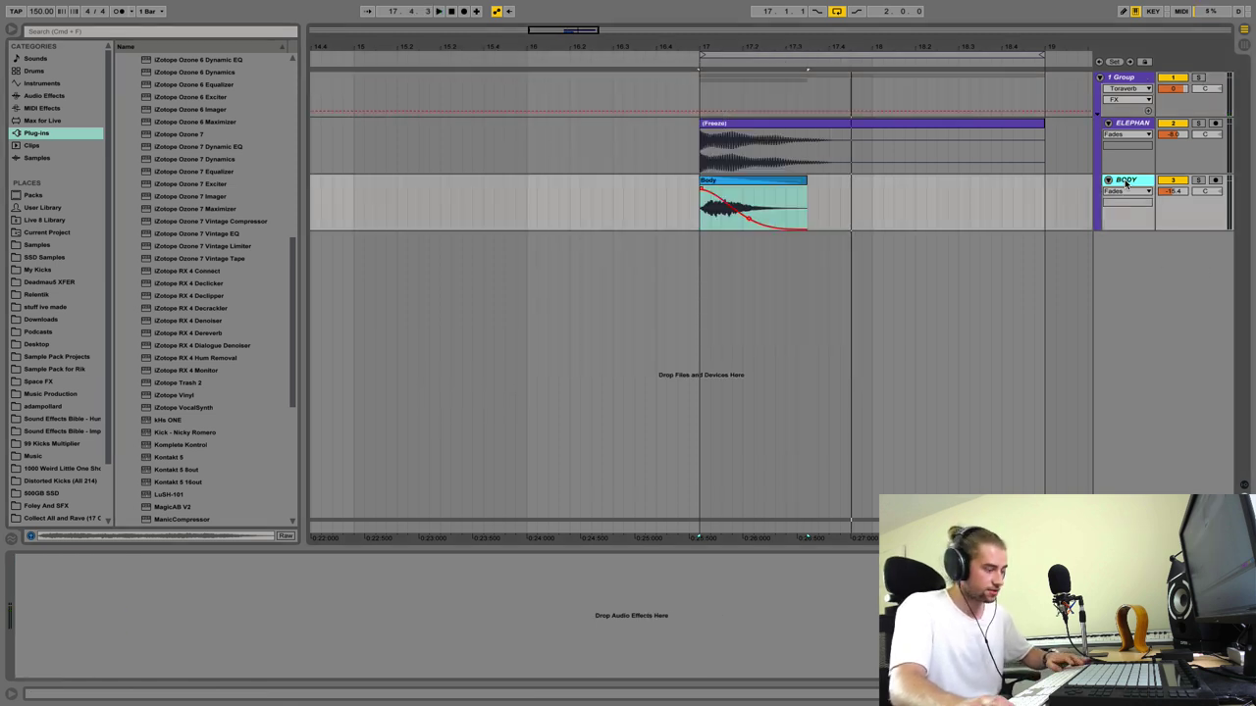
{"action": "key", "text": "super+t"}
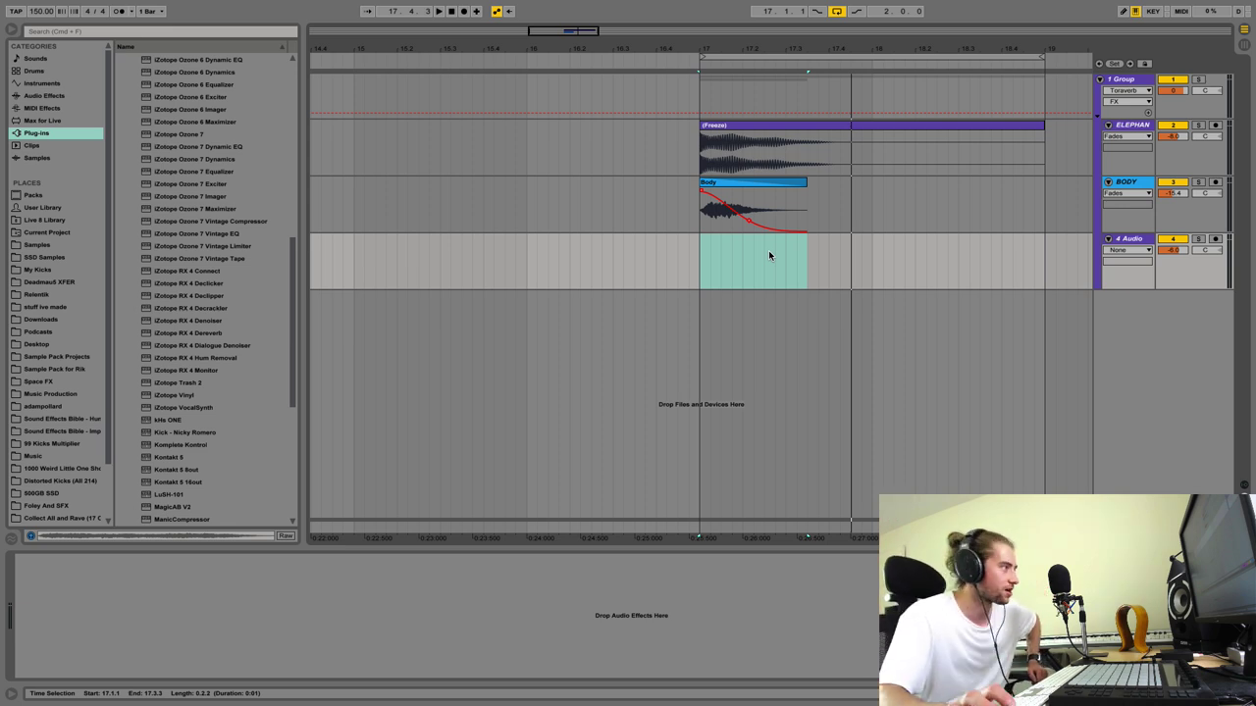
{"action": "left_click", "coordinate": [54, 251]}
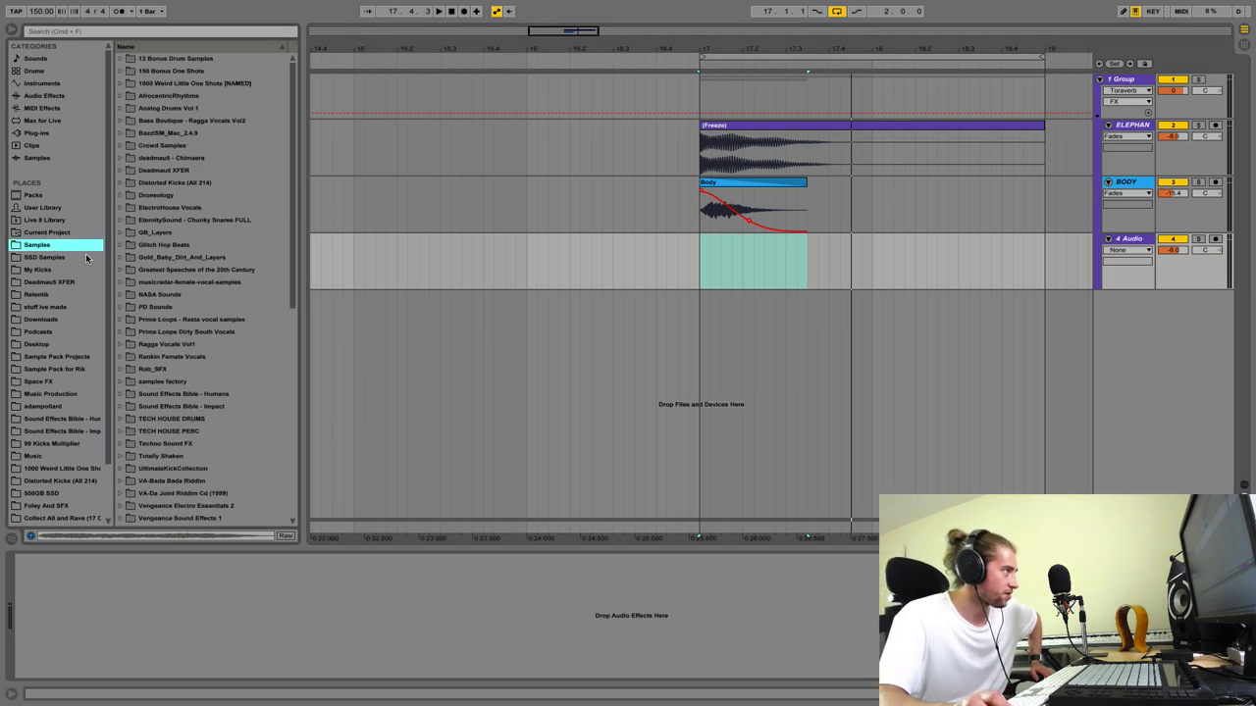
{"action": "left_click", "coordinate": [119, 258]}
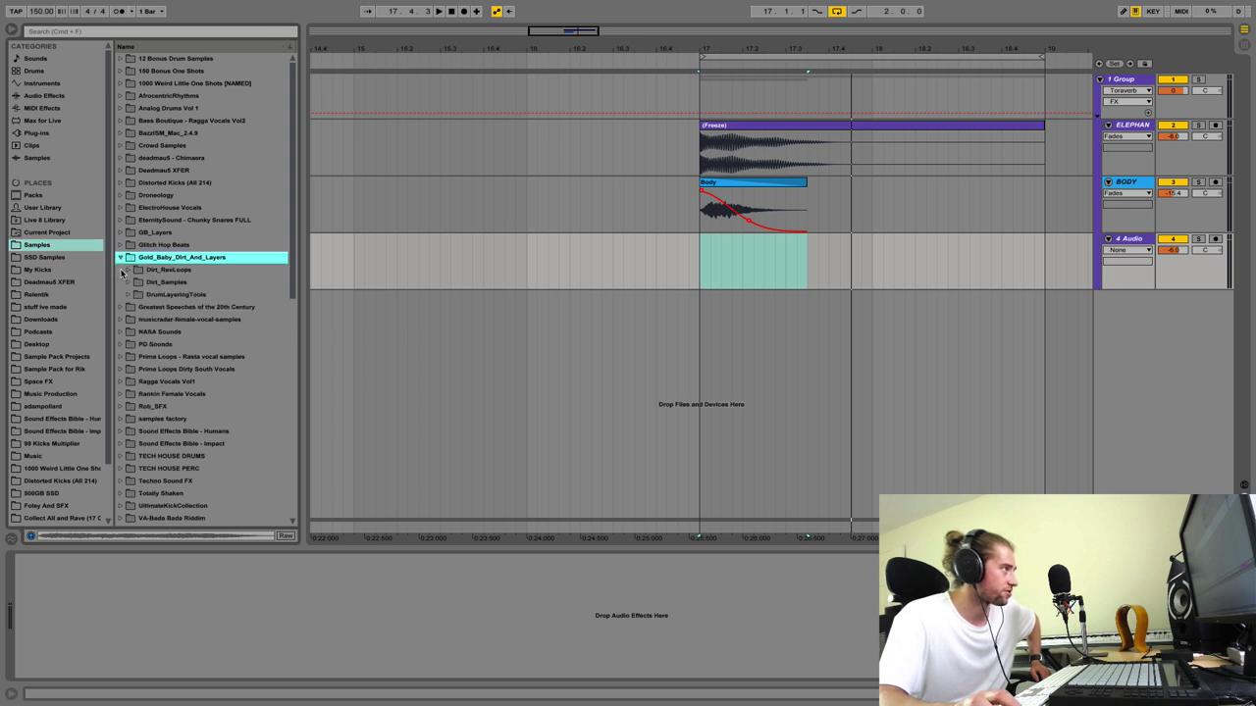
{"action": "left_click", "coordinate": [128, 283]}
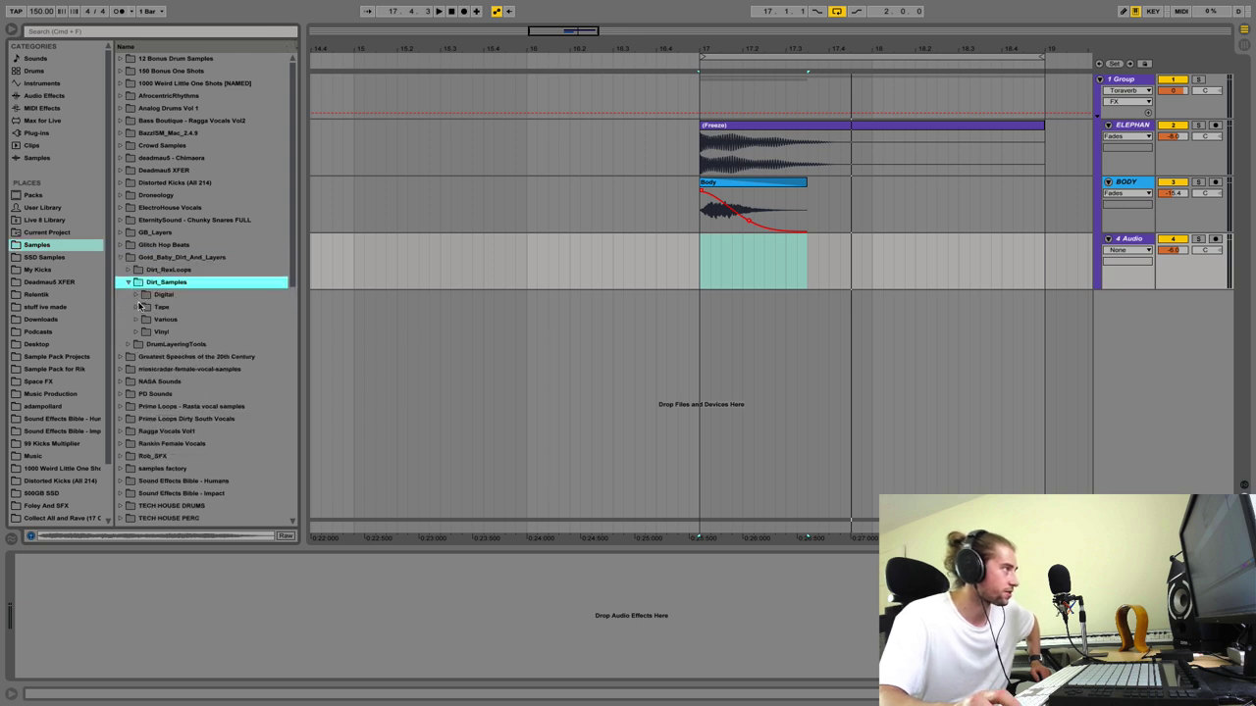
{"action": "left_click", "coordinate": [138, 308]}
Step: Preview the cassette, tape echo and tape noise samples in the Tape folder to compare their noise textures
{"action": "left_click", "coordinate": [157, 332]}
{"action": "left_click", "coordinate": [217, 420]}
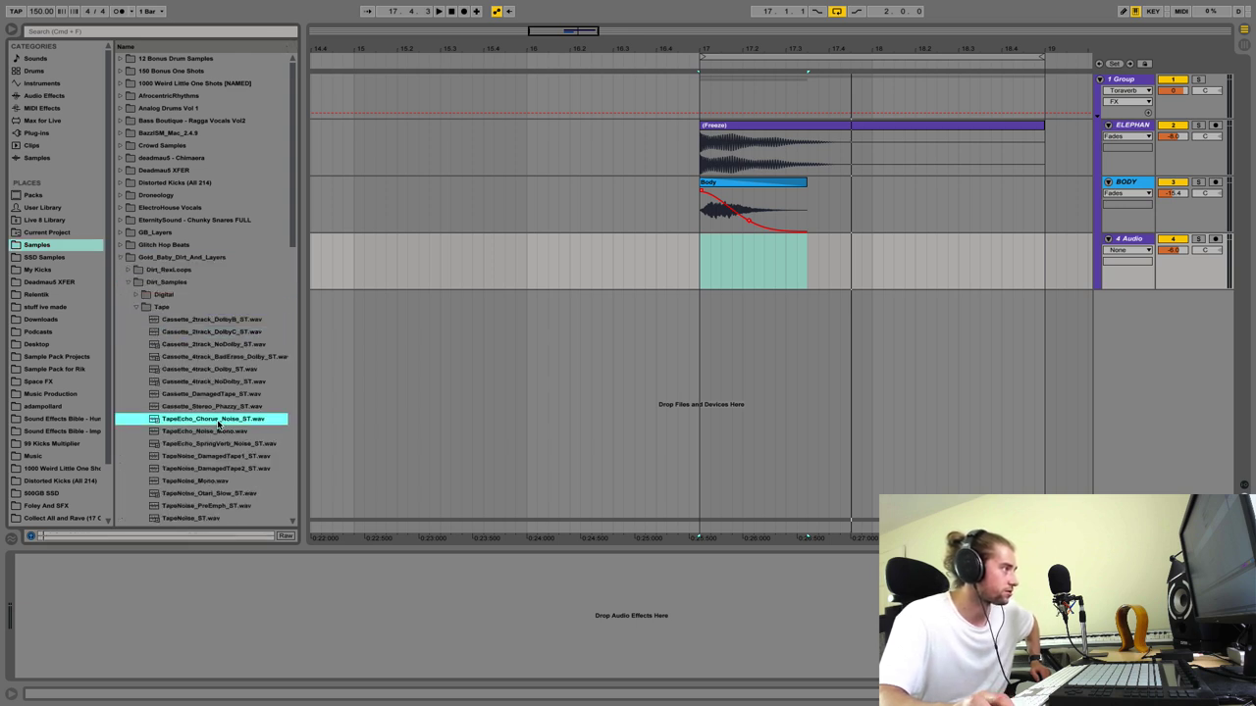
{"action": "left_click", "coordinate": [218, 443]}
{"action": "left_click", "coordinate": [214, 432]}
{"action": "left_click", "coordinate": [217, 420]}
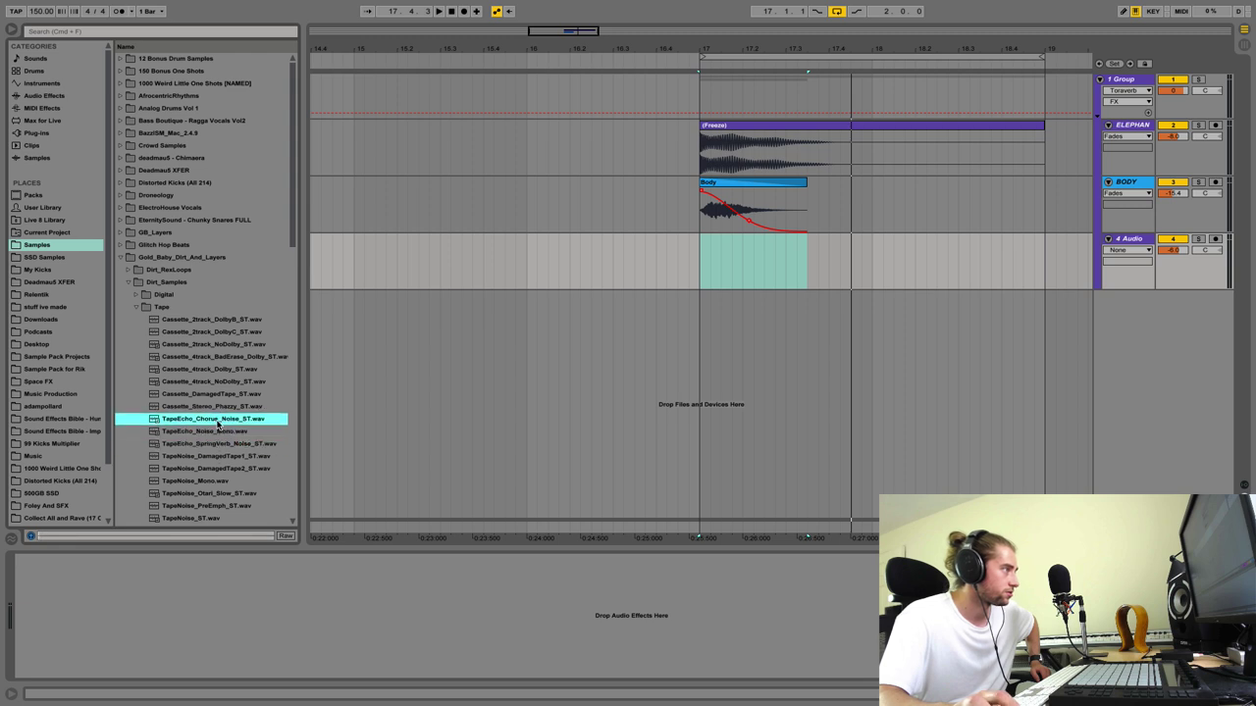
{"action": "left_click", "coordinate": [221, 444]}
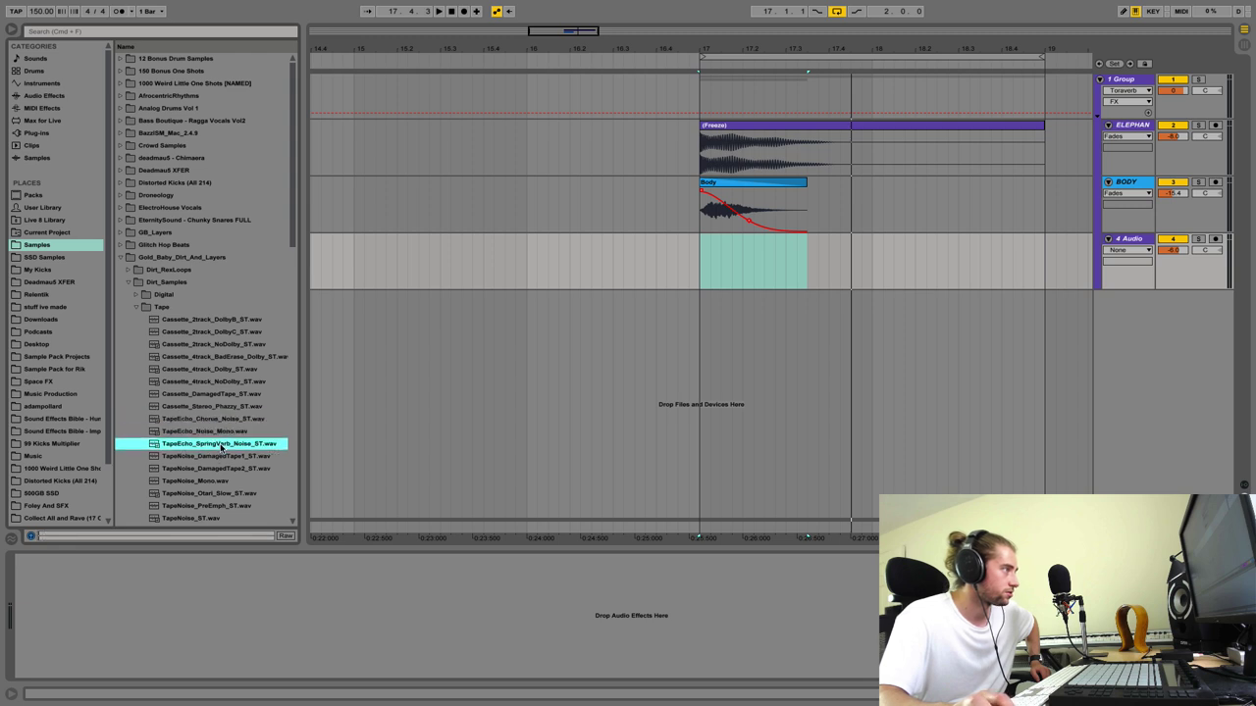
{"action": "left_click", "coordinate": [214, 456]}
{"action": "left_click", "coordinate": [206, 480]}
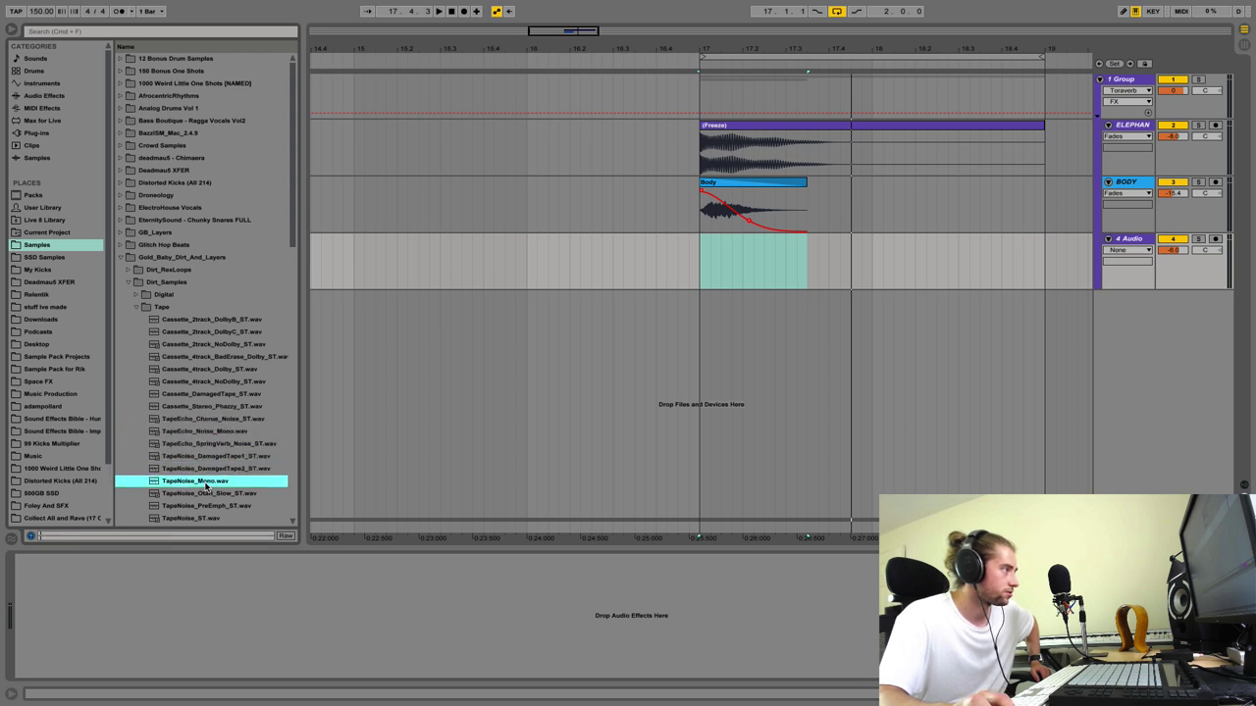
{"action": "left_click", "coordinate": [205, 493]}
{"action": "left_click", "coordinate": [206, 506]}
{"action": "left_click", "coordinate": [208, 494]}
{"action": "left_click", "coordinate": [210, 382]}
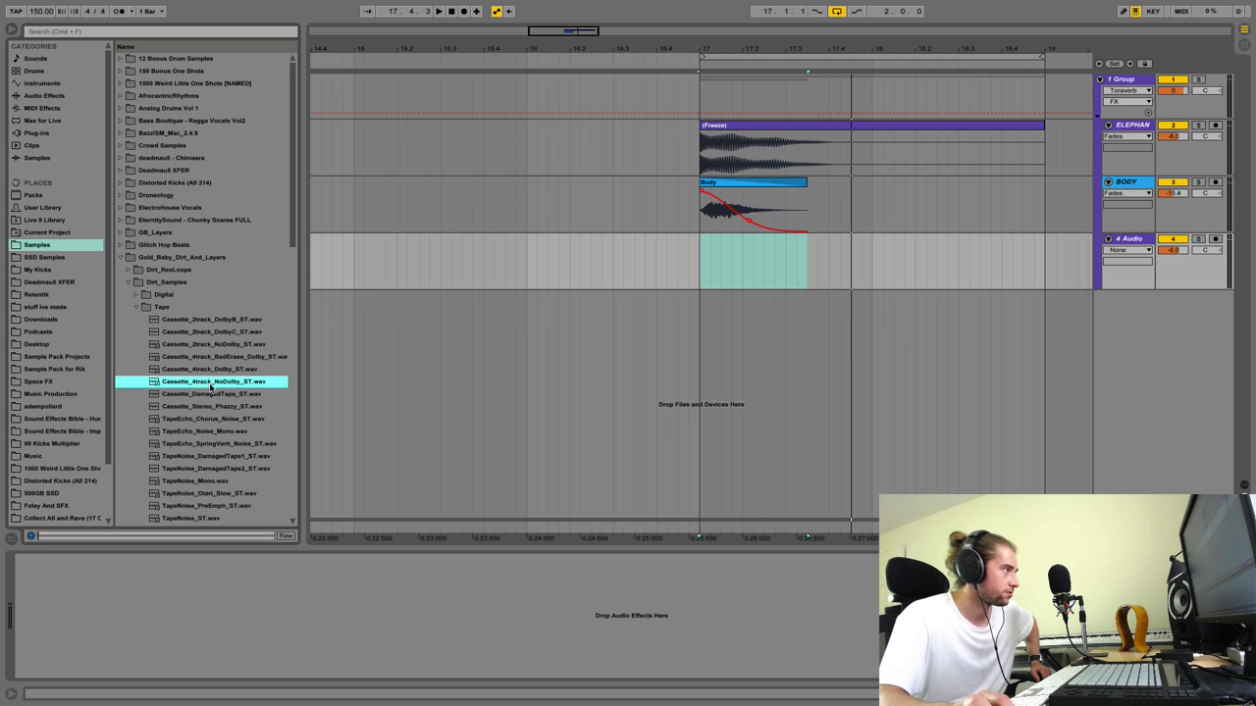
{"action": "left_click", "coordinate": [212, 370]}
{"action": "left_click", "coordinate": [214, 357]}
{"action": "left_click", "coordinate": [213, 345]}
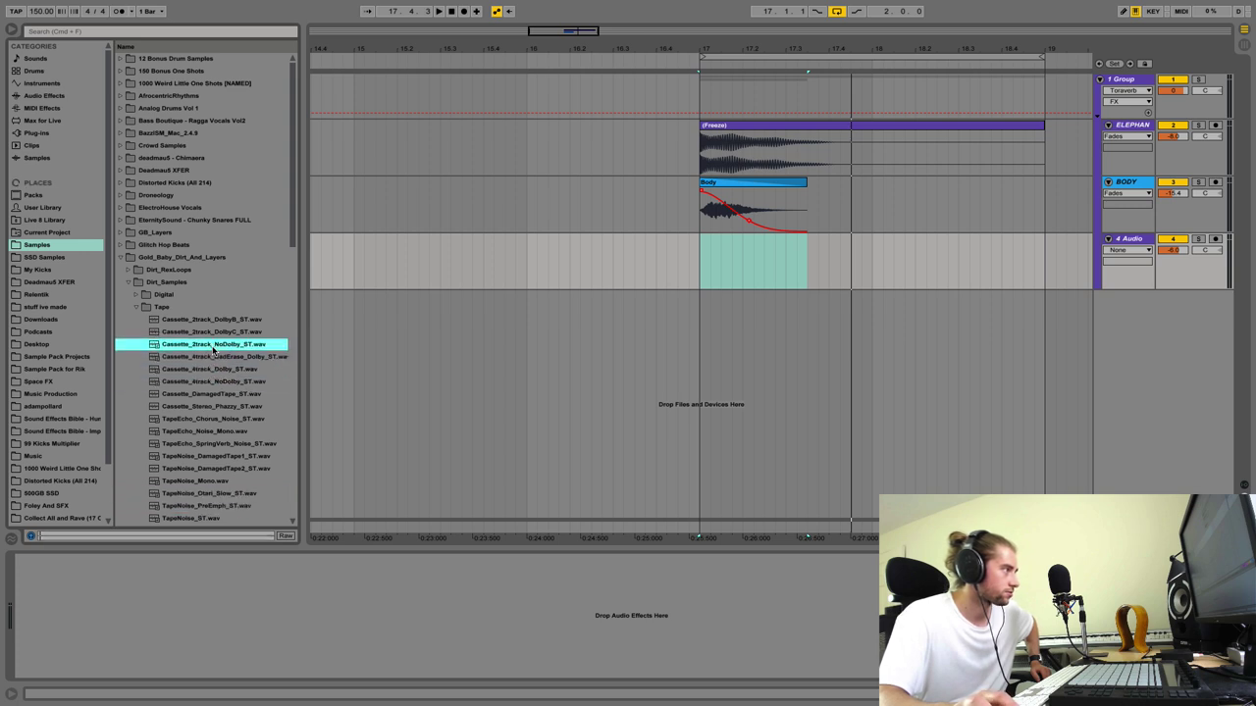
{"action": "left_click", "coordinate": [211, 334]}
{"action": "left_click", "coordinate": [222, 370]}
Step: Place Cassette_4track_BadErase_Dolby_ST.wav on the 4 Audio track at bar 17 and show the track's fades
{"action": "left_click_drag", "start_coordinate": [217, 359], "coordinate": [702, 278]}
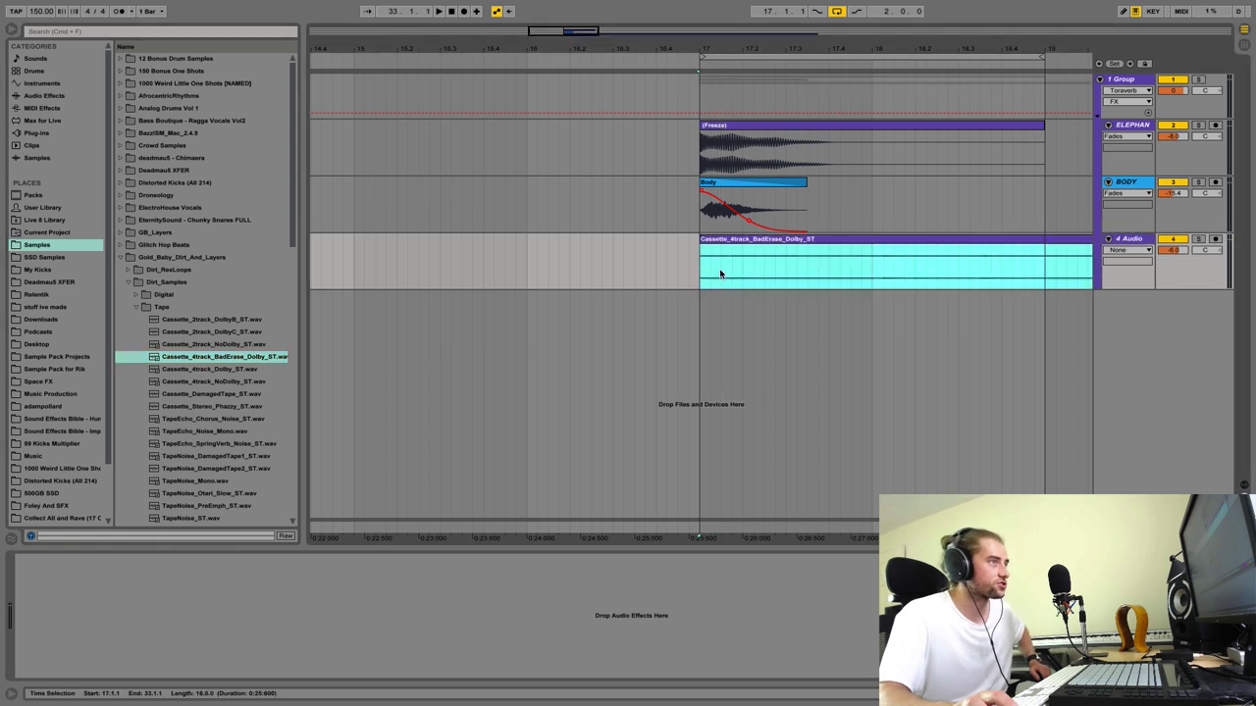
{"action": "left_click", "coordinate": [1126, 250]}
{"action": "left_click", "coordinate": [1117, 267]}
Step: Cut the cassette noise clip to one bar by deleting everything after 18.1.1
{"action": "left_click_drag", "start_coordinate": [872, 280], "coordinate": [979, 275]}
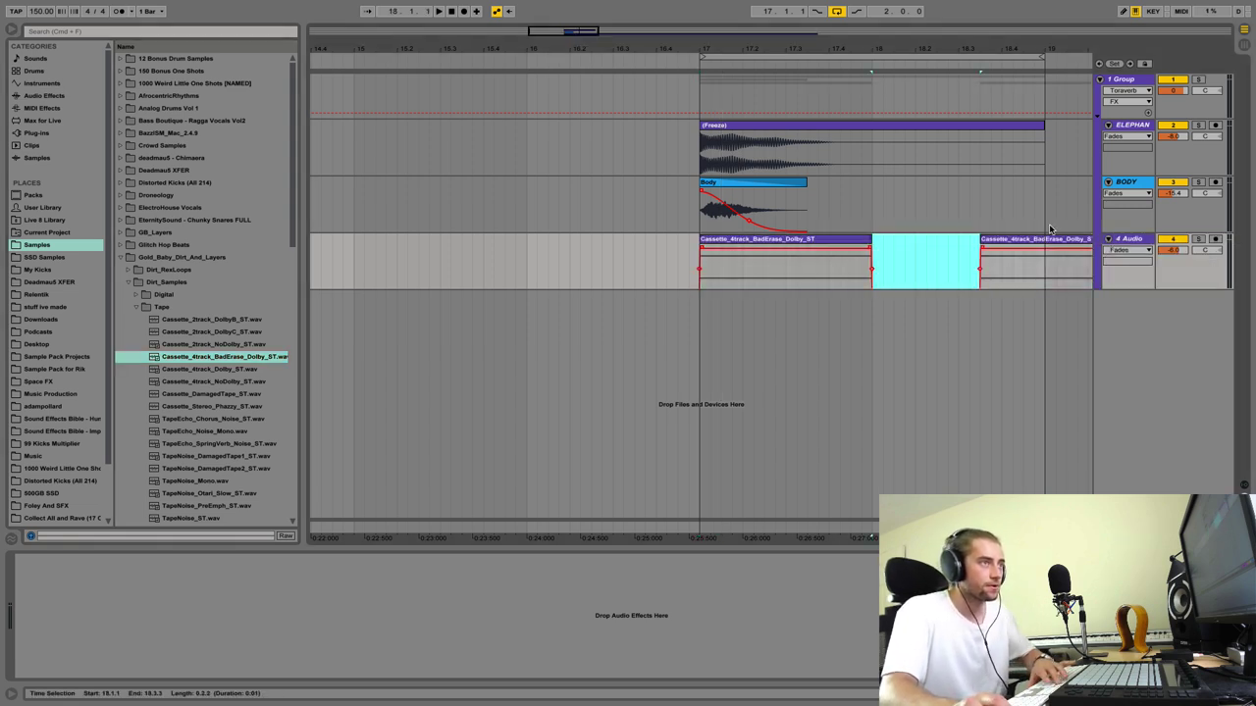
{"action": "key", "text": "Delete"}
{"action": "left_click", "coordinate": [1049, 248]}
{"action": "key", "text": "Delete"}
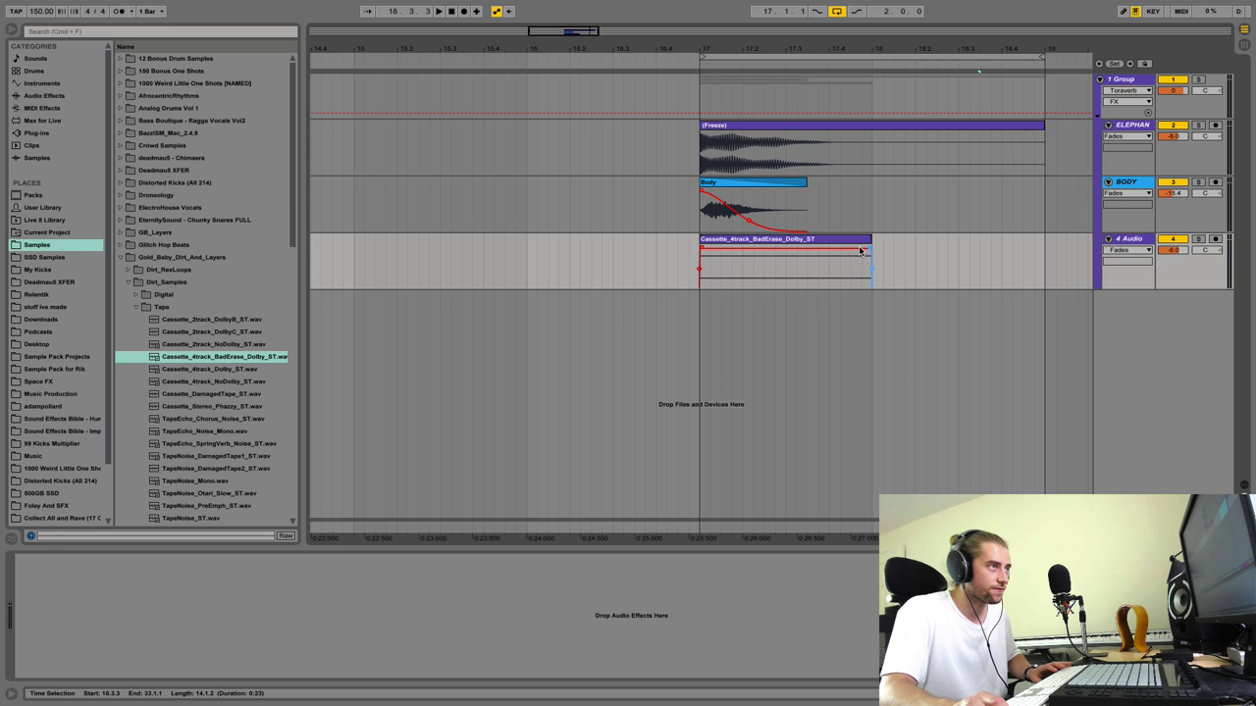
Step: Add a fade-out spanning the whole cassette noise clip and open the clip's sample settings
{"action": "left_click_drag", "start_coordinate": [870, 247], "coordinate": [702, 246]}
{"action": "left_click", "coordinate": [746, 238]}
{"action": "key", "text": "shift+Tab"}
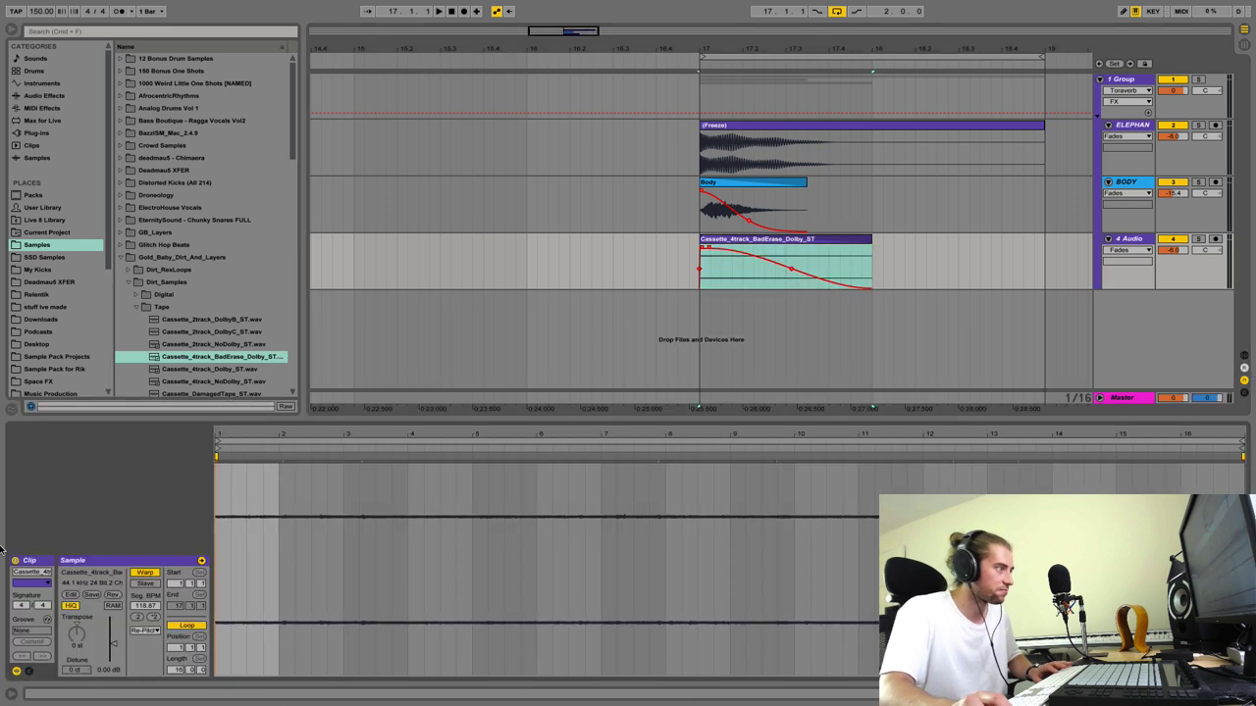
Step: Adjust the cassette clip's gain to about 3.94 dB against playback and bend its fade-out curve to drop off faster
{"action": "left_click_drag", "start_coordinate": [112, 642], "coordinate": [112, 626]}
{"action": "key", "text": "space"}
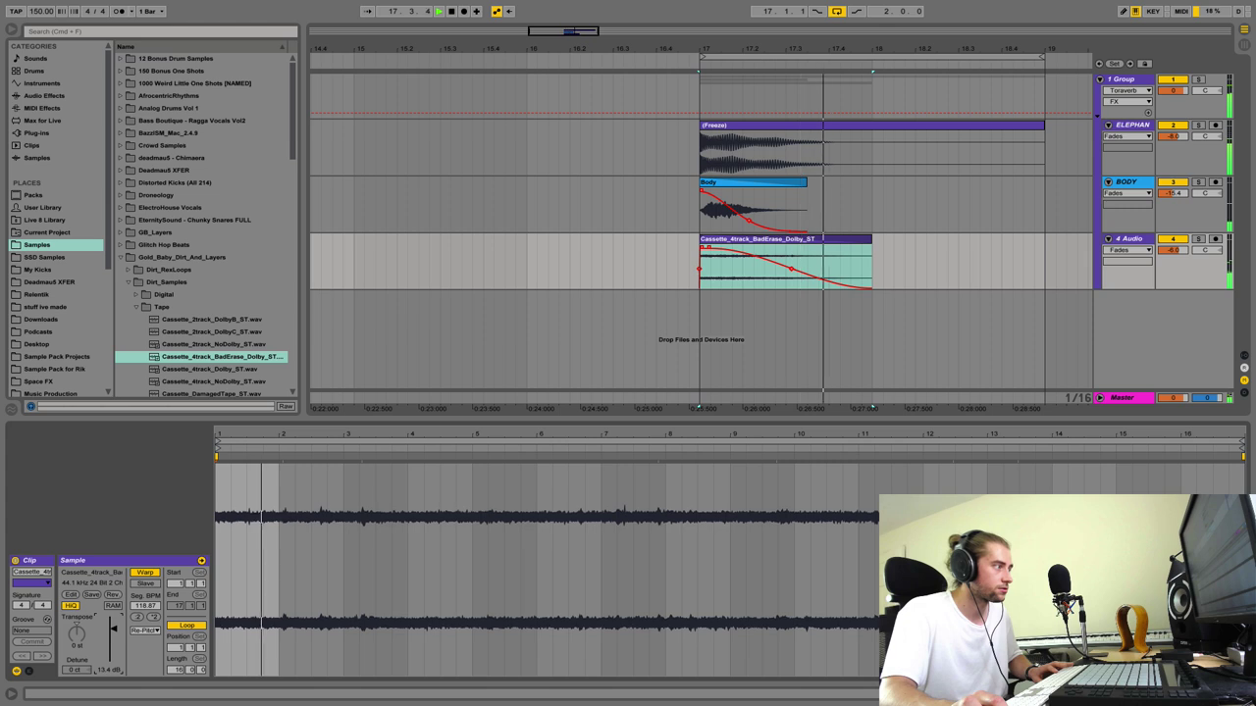
{"action": "left_click_drag", "start_coordinate": [112, 626], "coordinate": [114, 639]}
{"action": "key", "text": "space"}
{"action": "key", "text": "space"}
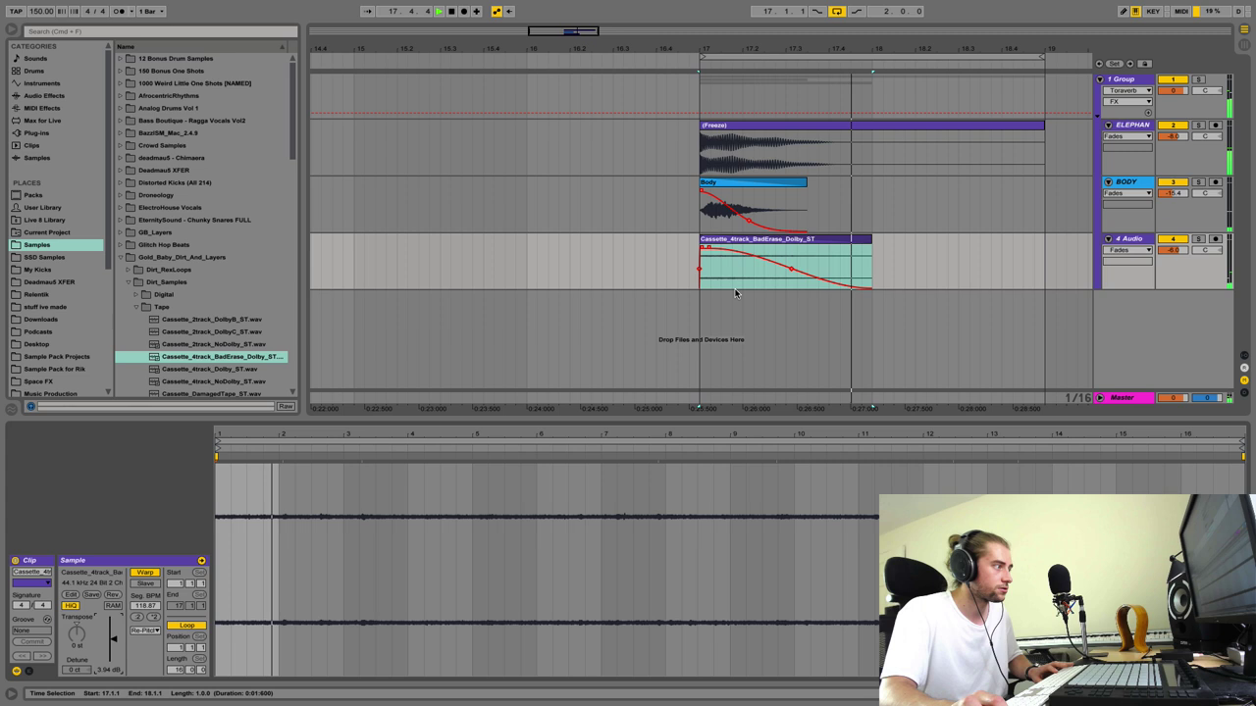
{"action": "key", "text": "Tab"}
{"action": "key", "text": "Tab"}
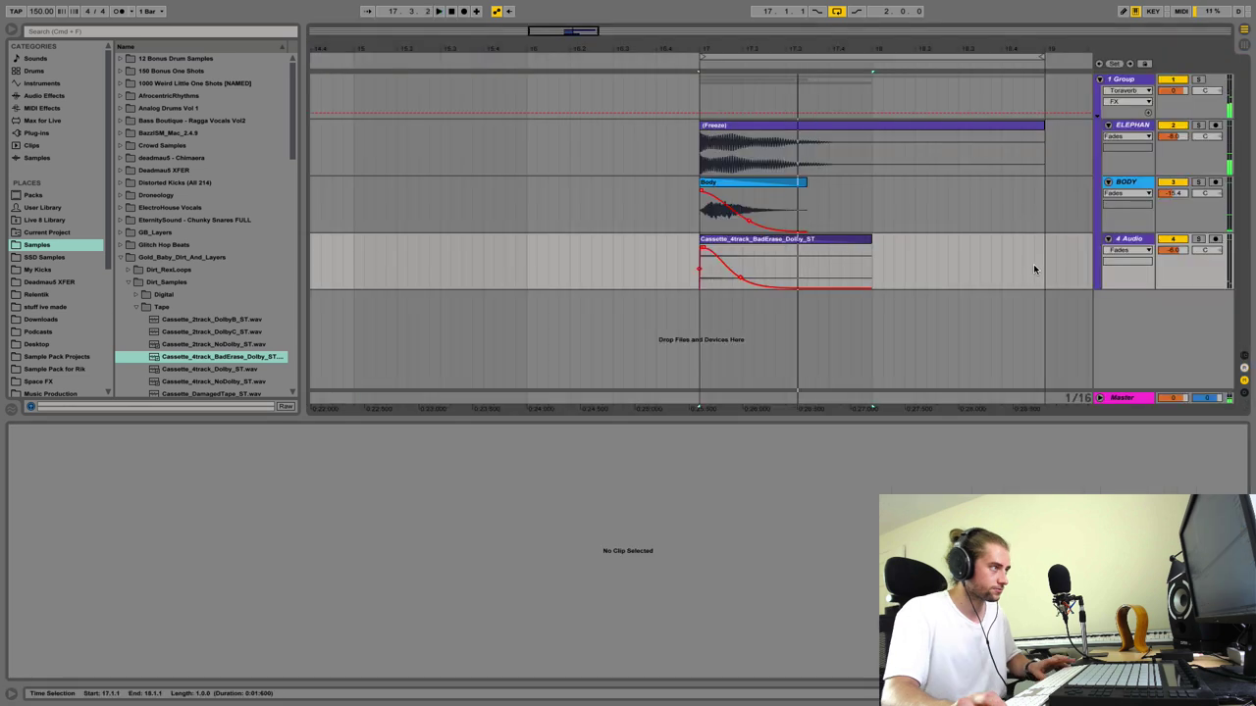
Step: Close the Tape folder and open the Foley And SFX folder inside DrumLayeringTools
{"action": "left_click", "coordinate": [137, 306]}
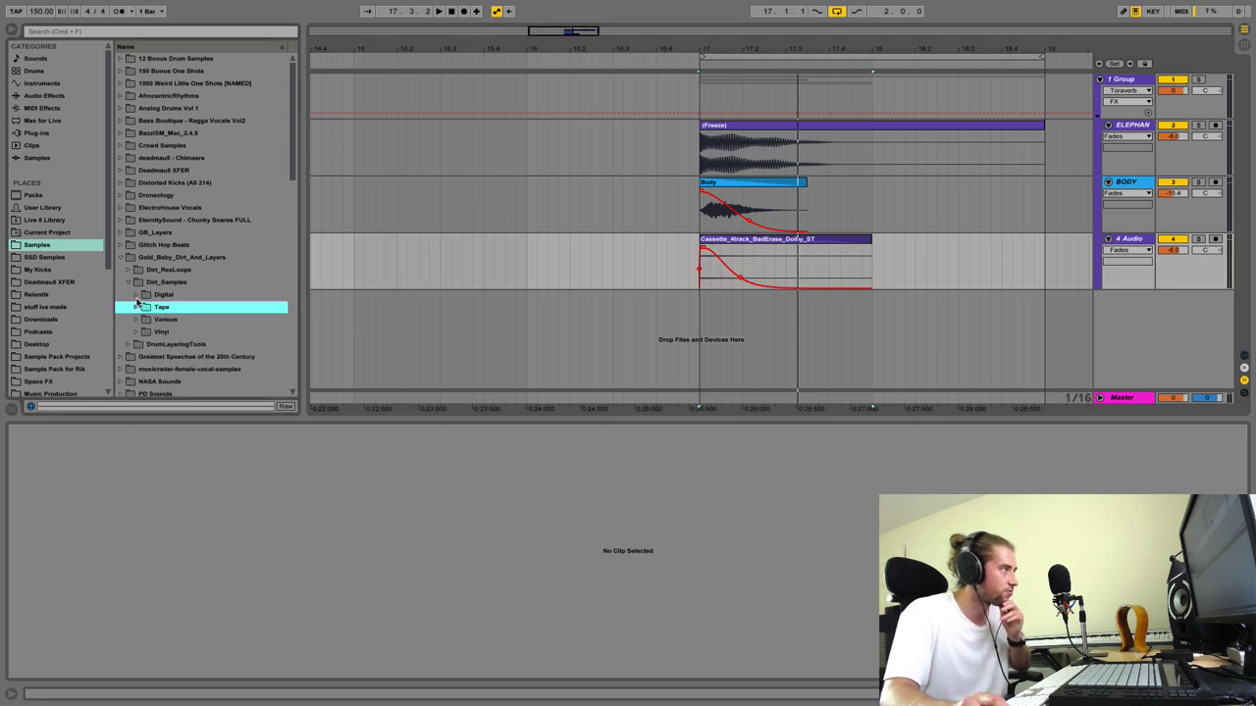
{"action": "left_click", "coordinate": [127, 345]}
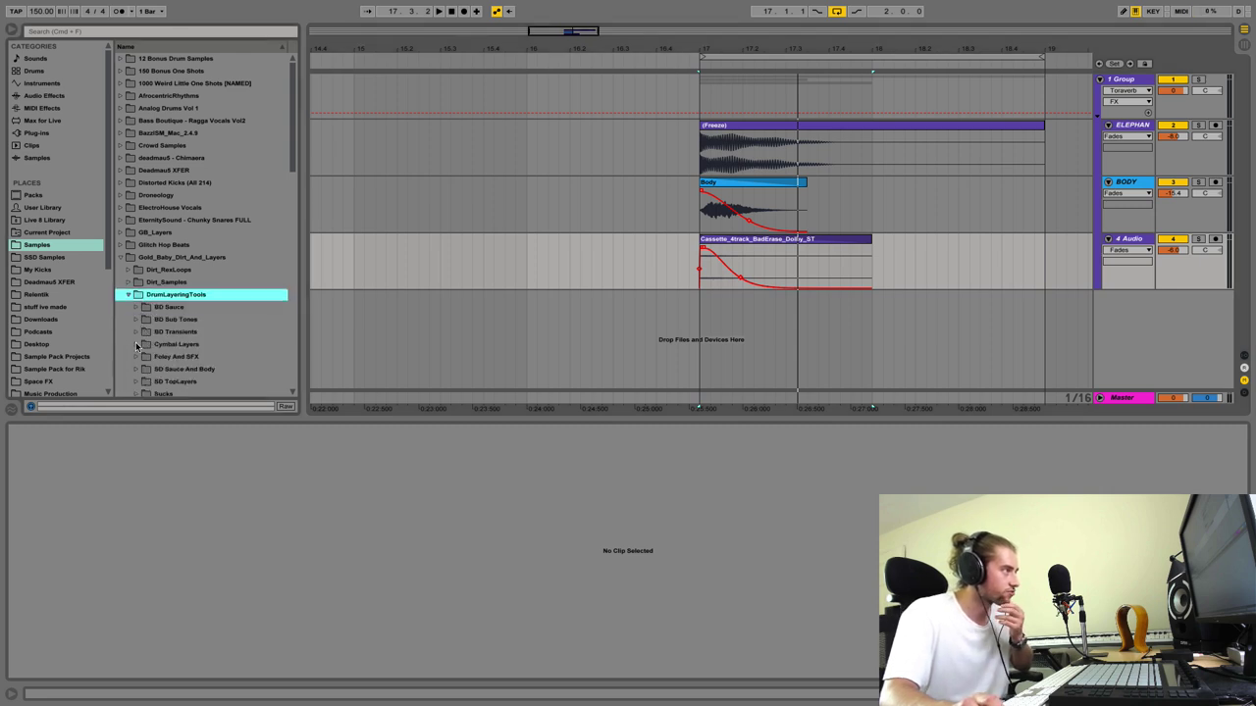
{"action": "scroll", "coordinate": [138, 346], "scroll_direction": "down", "scroll_amount": 3}
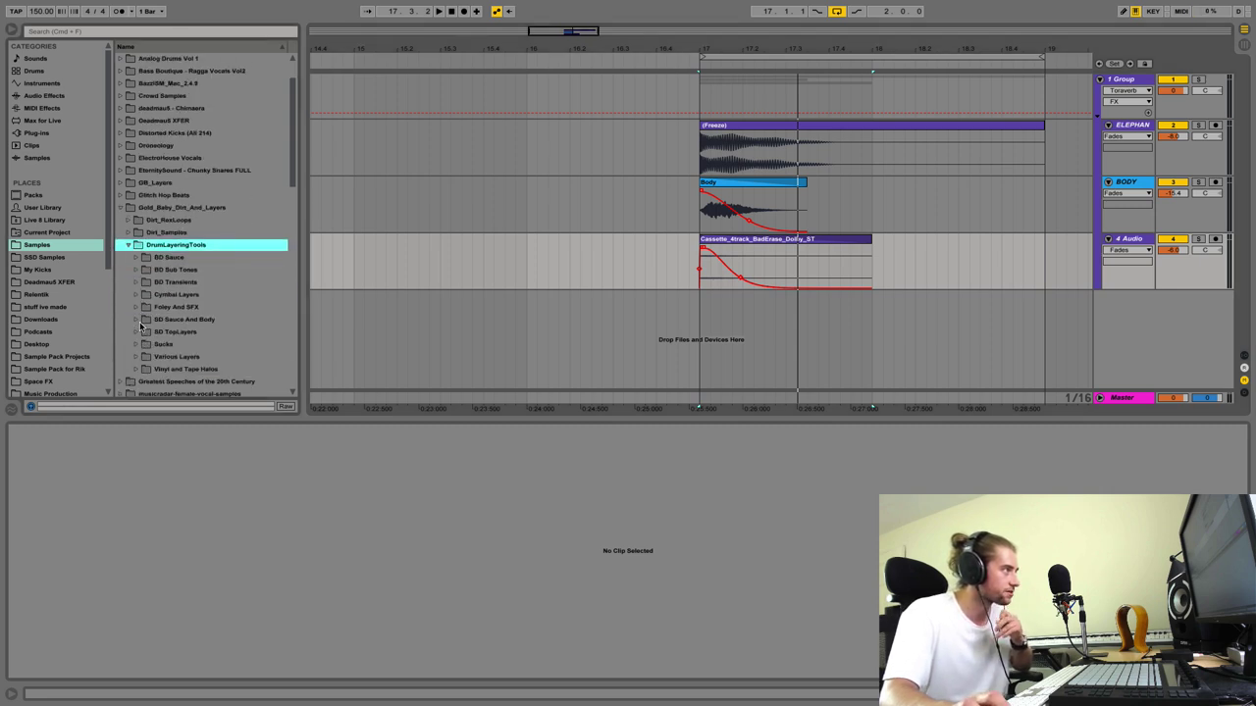
{"action": "left_click", "coordinate": [135, 307]}
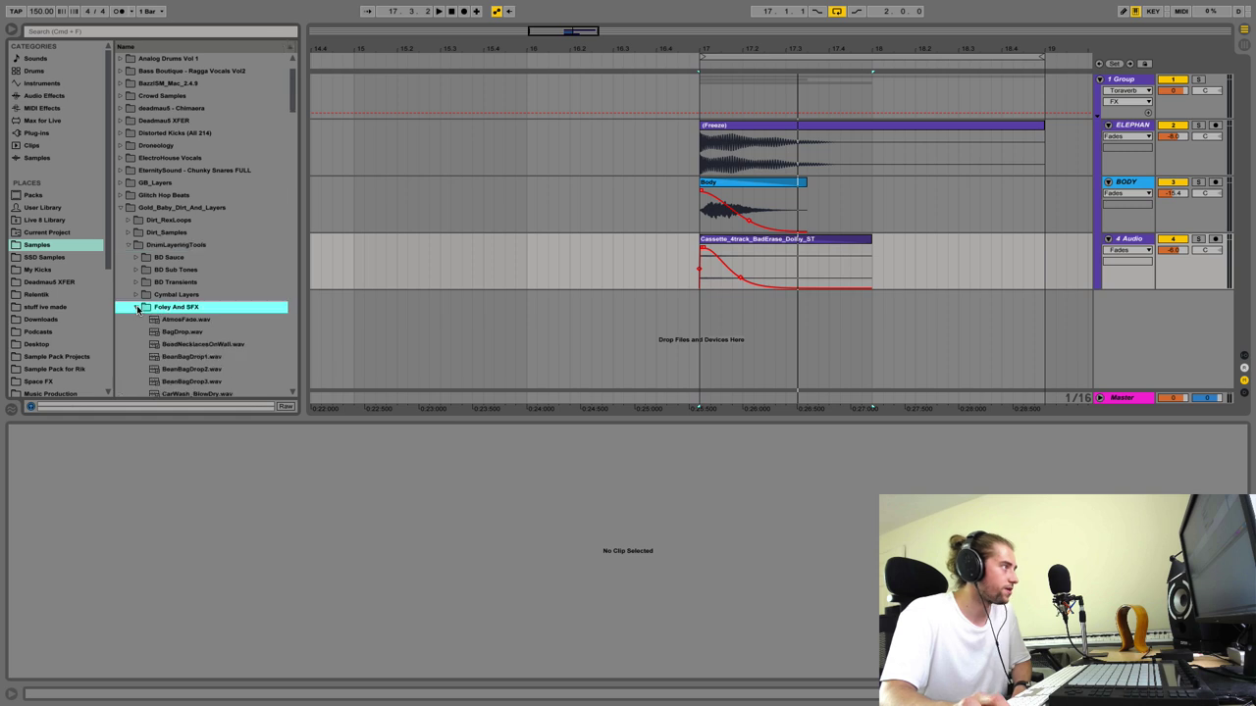
Step: Preview the foley samples in Foley And SFX, comparing the three FootStepGravel recordings
{"action": "left_click", "coordinate": [182, 345]}
{"action": "scroll", "coordinate": [182, 344], "scroll_direction": "down", "scroll_amount": 9}
{"action": "left_click", "coordinate": [190, 317]}
{"action": "left_click", "coordinate": [193, 296]}
{"action": "left_click", "coordinate": [196, 319]}
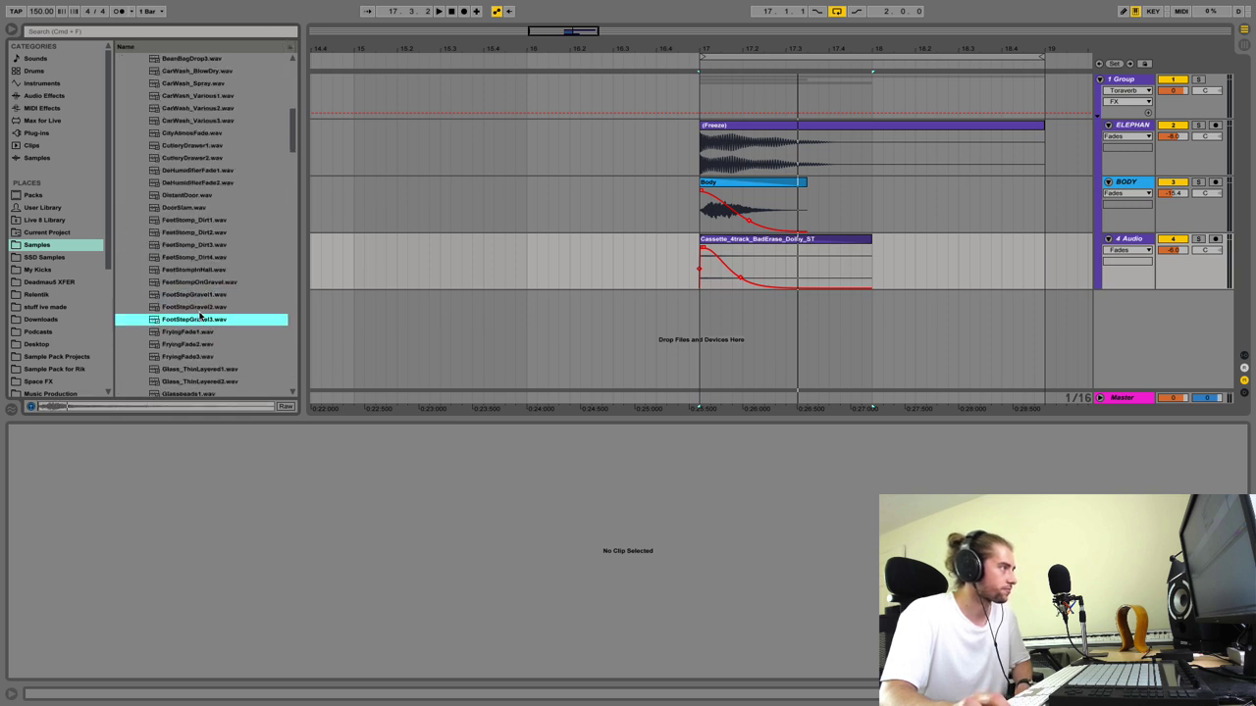
{"action": "left_click", "coordinate": [201, 306]}
{"action": "left_click", "coordinate": [201, 297]}
Step: Place FootStepGravel1.wav at bar 17 on a new audio track, move the track into the group and play the layers
{"action": "left_click_drag", "start_coordinate": [197, 298], "coordinate": [700, 310]}
{"action": "left_click", "coordinate": [1126, 296]}
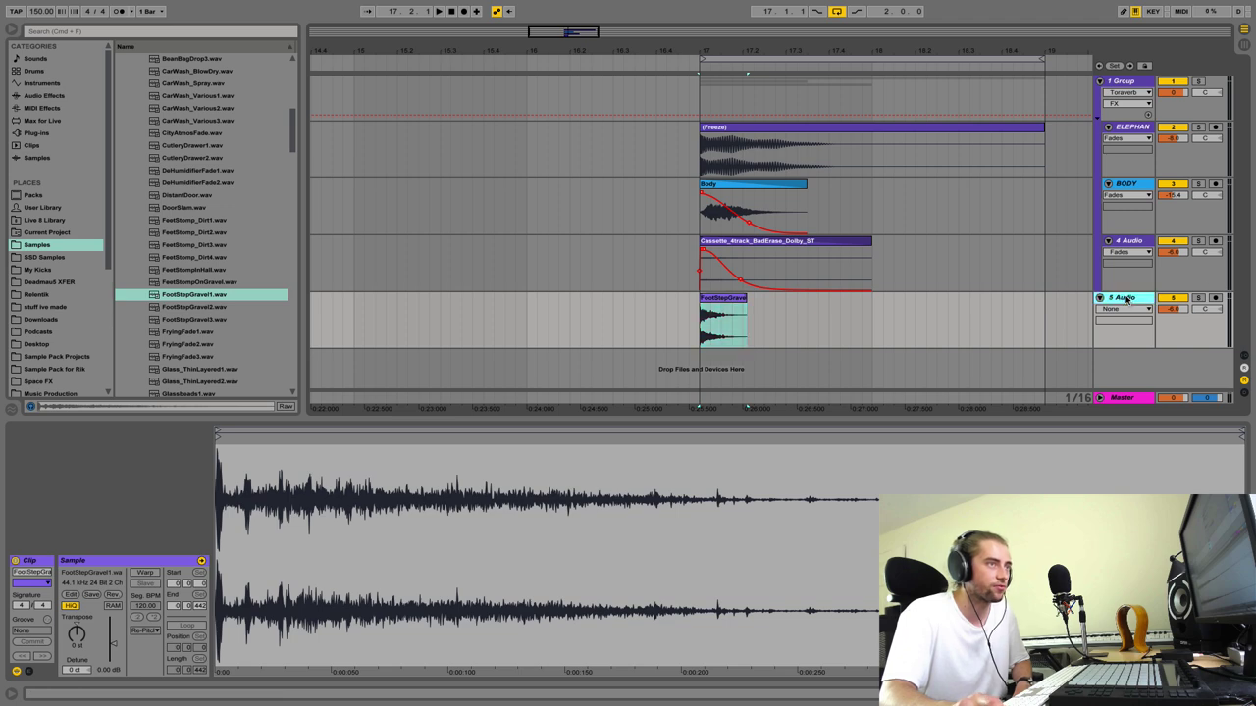
{"action": "key", "text": "space"}
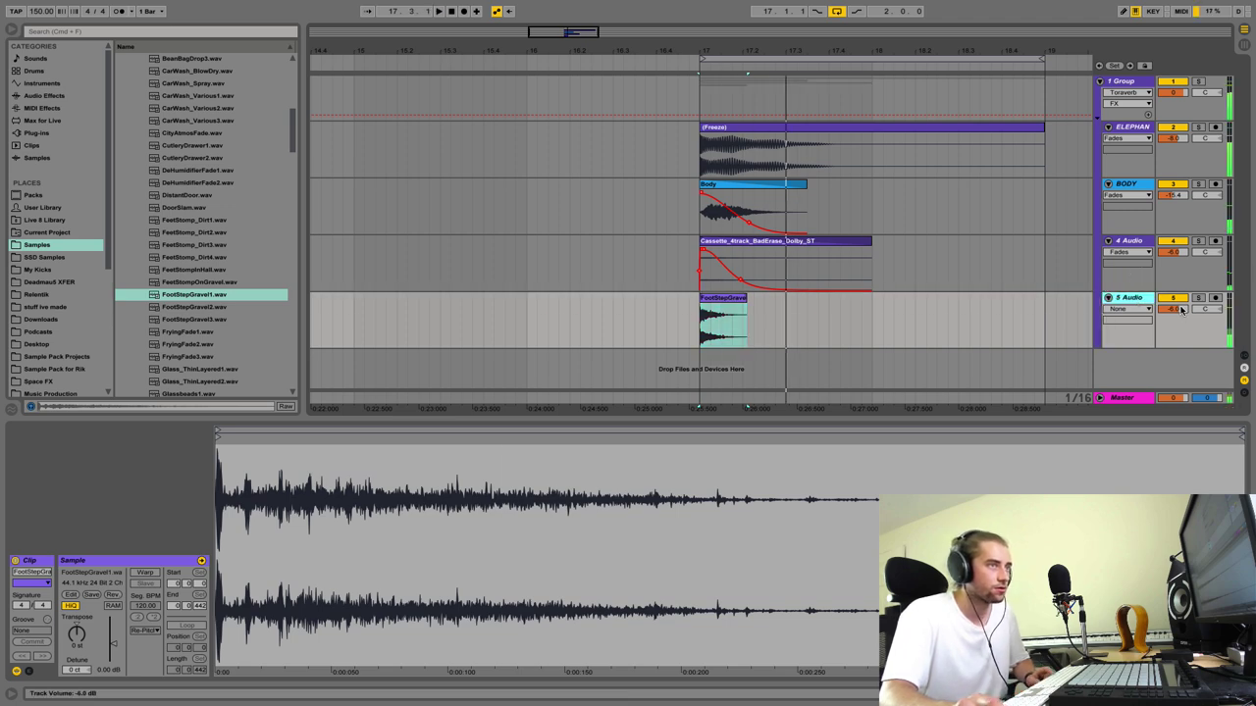
Step: Lower the gravel footstep track's volume to -15.3 dB, show its clip fades and audition the mix
{"action": "left_click_drag", "start_coordinate": [1174, 308], "coordinate": [1173, 348]}
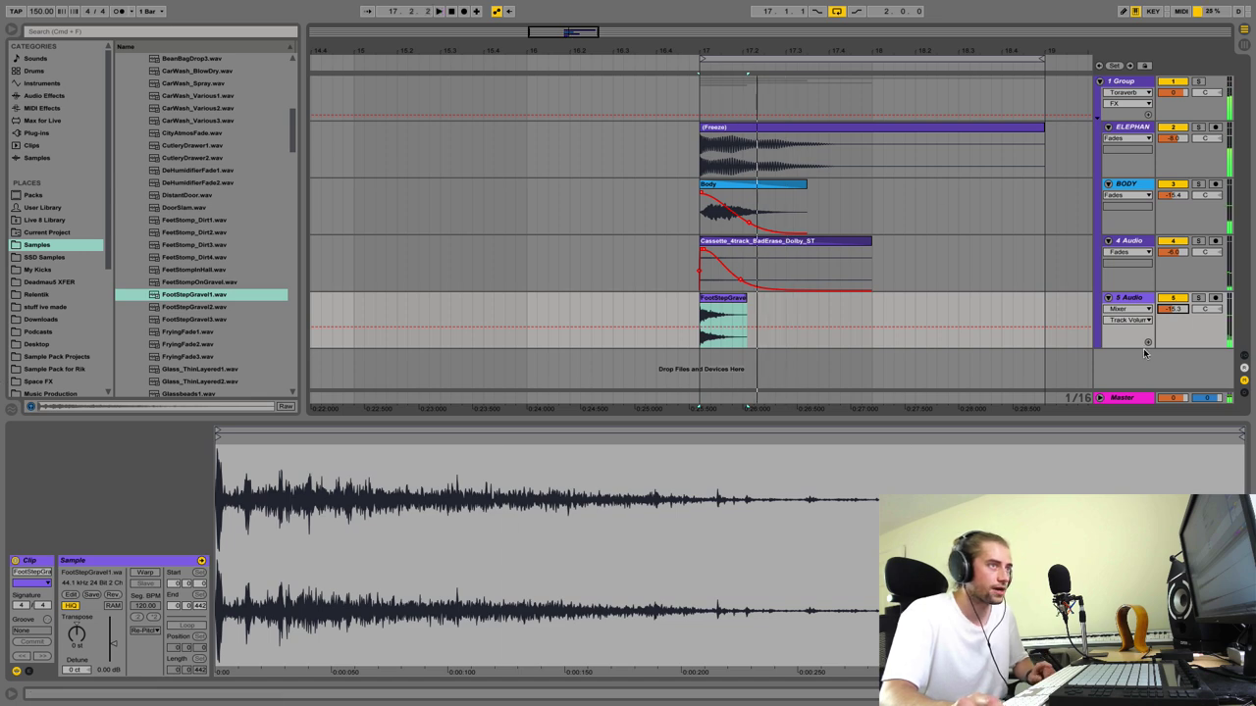
{"action": "left_click", "coordinate": [1126, 308]}
{"action": "left_click", "coordinate": [1124, 322]}
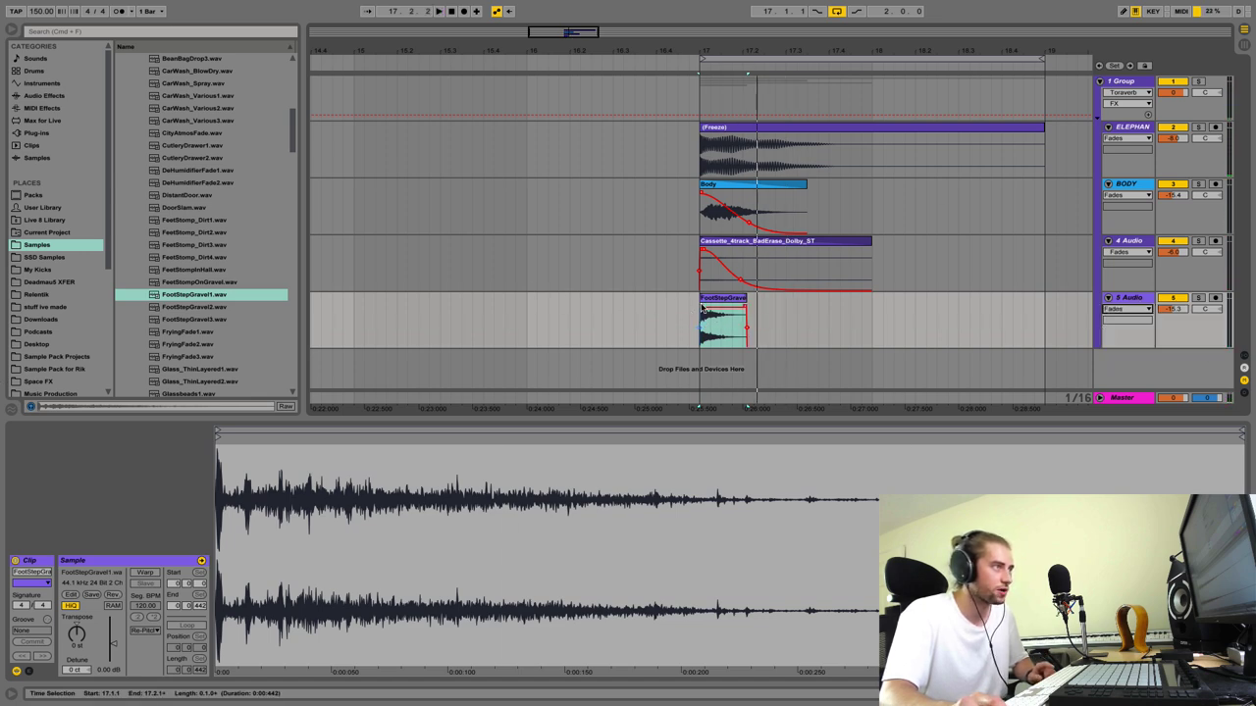
{"action": "left_click", "coordinate": [703, 307]}
{"action": "key", "text": "space"}
{"action": "key", "text": "space"}
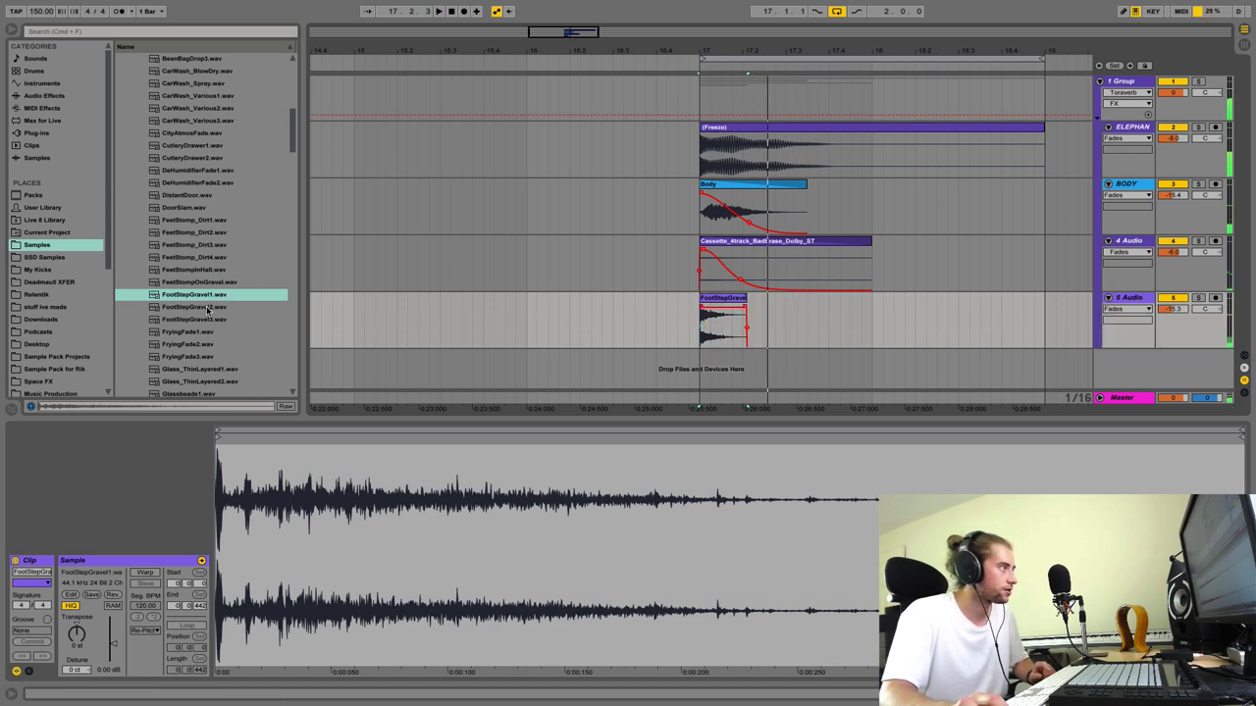
Step: Preview the remaining gravel, frying, glass bead and glitter samples in Foley And SFX
{"action": "left_click", "coordinate": [207, 311]}
{"action": "left_click", "coordinate": [199, 334]}
{"action": "scroll", "coordinate": [192, 323], "scroll_direction": "down", "scroll_amount": 3}
{"action": "left_click", "coordinate": [186, 296]}
{"action": "left_click", "coordinate": [192, 332]}
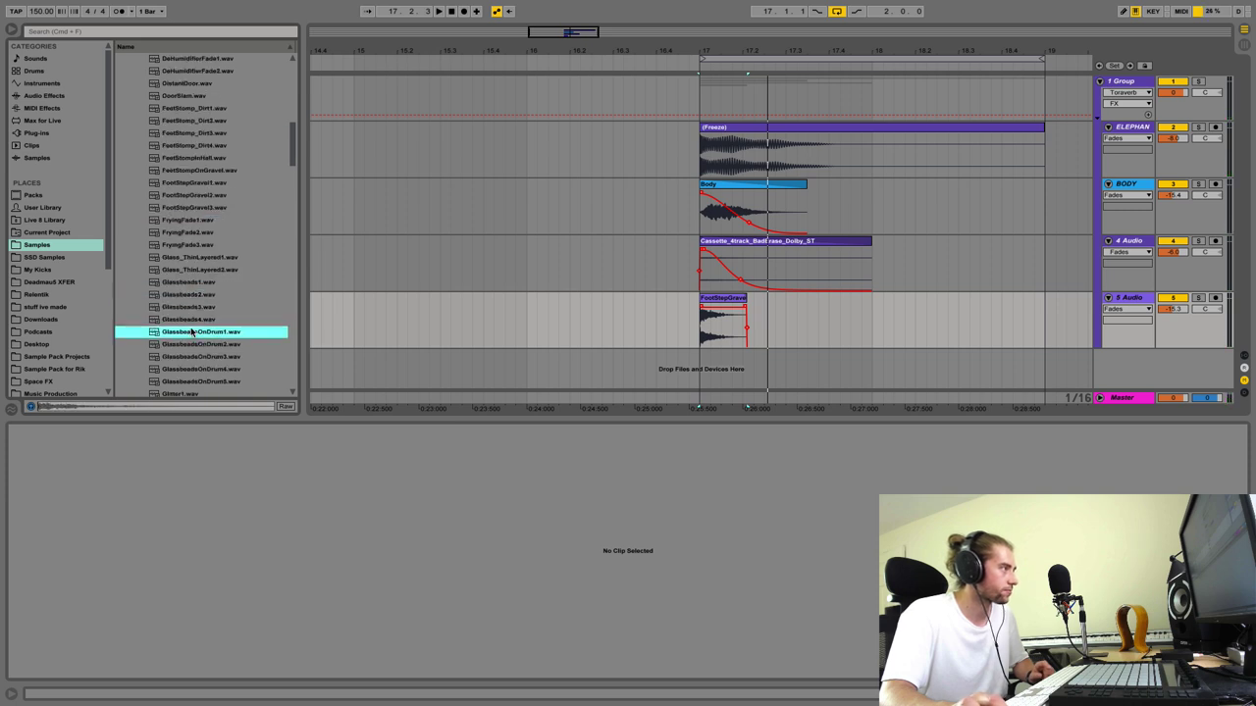
{"action": "left_click", "coordinate": [193, 308]}
{"action": "left_click", "coordinate": [194, 295]}
{"action": "scroll", "coordinate": [201, 304], "scroll_direction": "down", "scroll_amount": 3}
{"action": "left_click", "coordinate": [206, 308]}
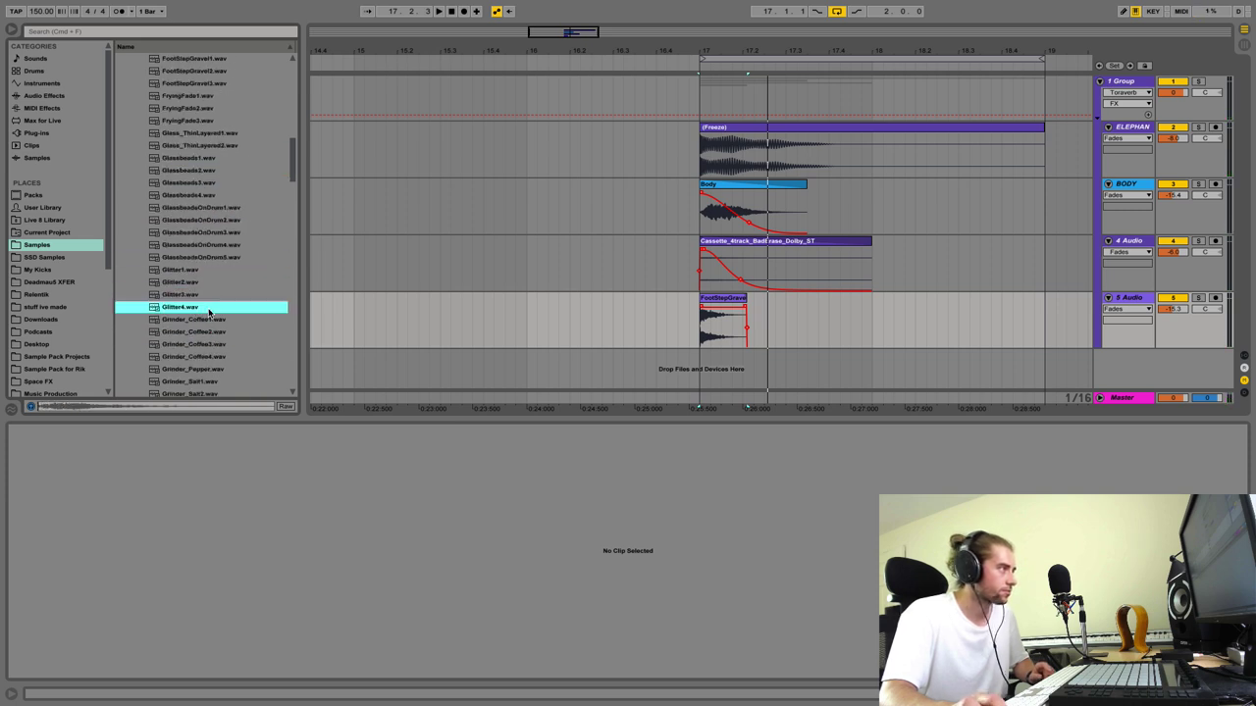
{"action": "left_click", "coordinate": [200, 247]}
{"action": "left_click", "coordinate": [191, 307]}
Step: Place Glitter4.wav at bar 17 on a new audio track, panned 50R with its volume at -37.2 dB
{"action": "left_click_drag", "start_coordinate": [181, 310], "coordinate": [706, 363]}
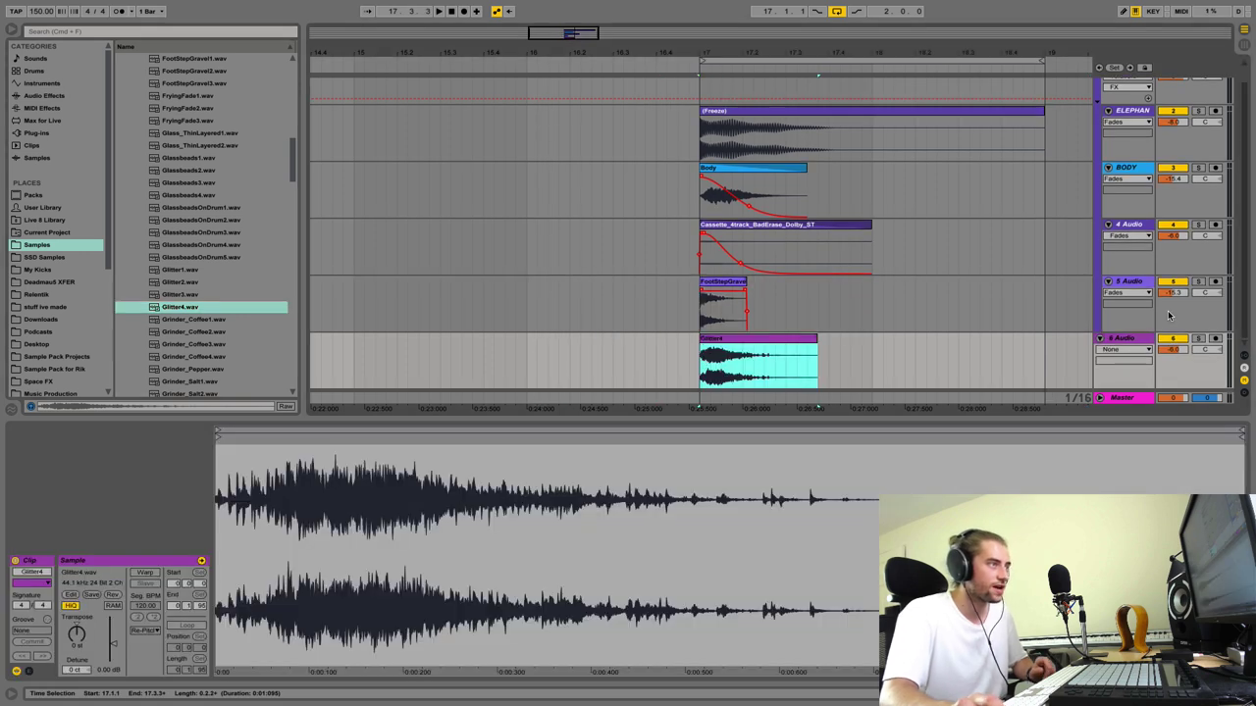
{"action": "key", "text": "space"}
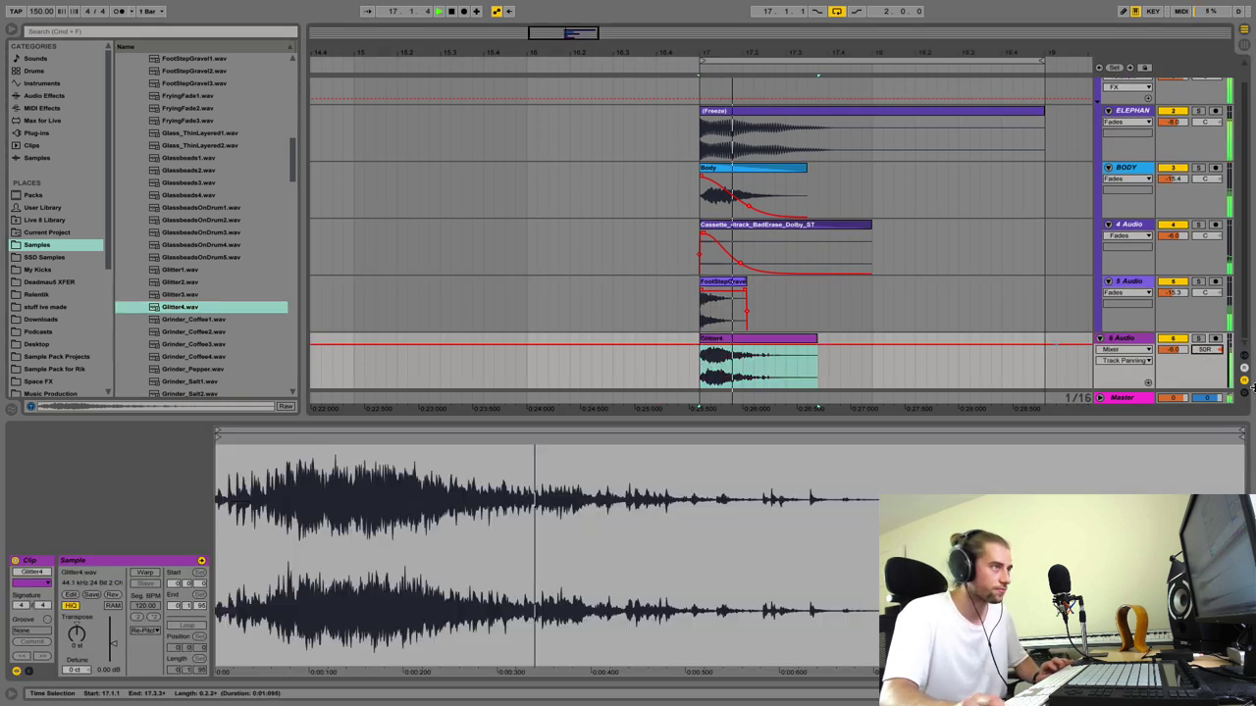
{"action": "left_click_drag", "start_coordinate": [1175, 349], "coordinate": [1175, 402]}
{"action": "key", "text": "space"}
{"action": "key", "text": "space"}
{"action": "key", "text": "space"}
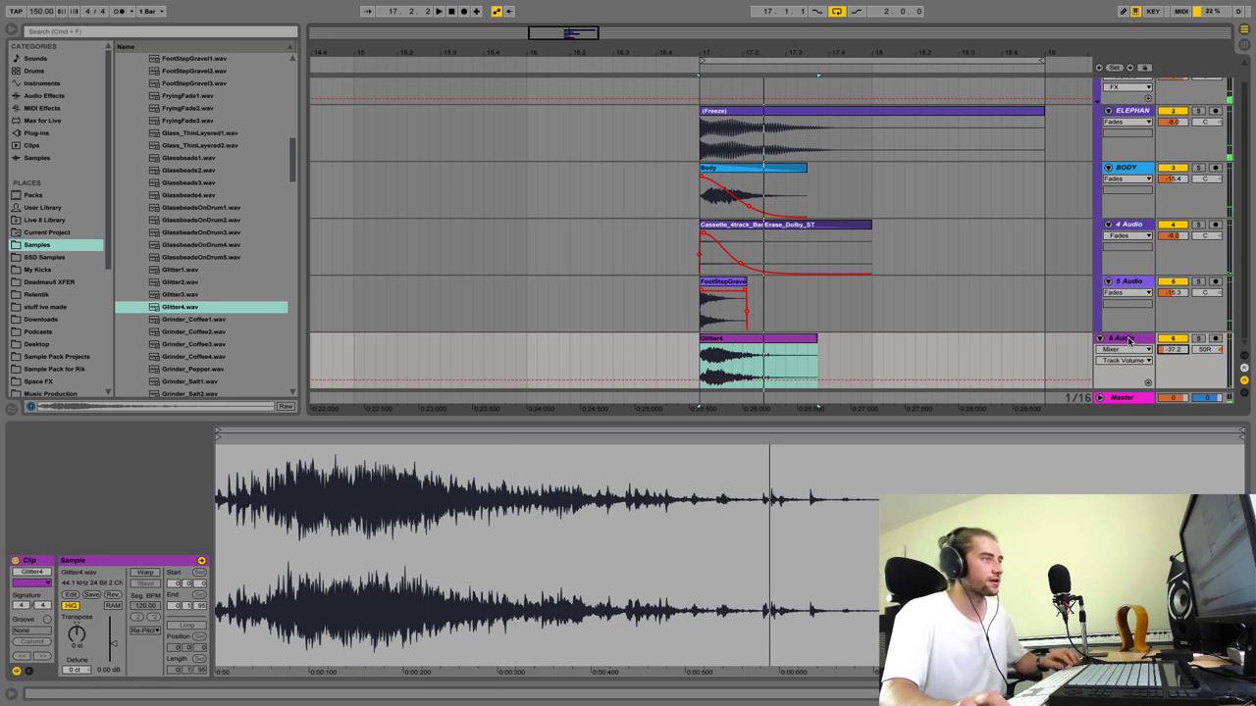
Step: Insert another audio track panned 50L and place Glitter2.wav on it at bar 17 with warping off
{"action": "key", "text": "super+t"}
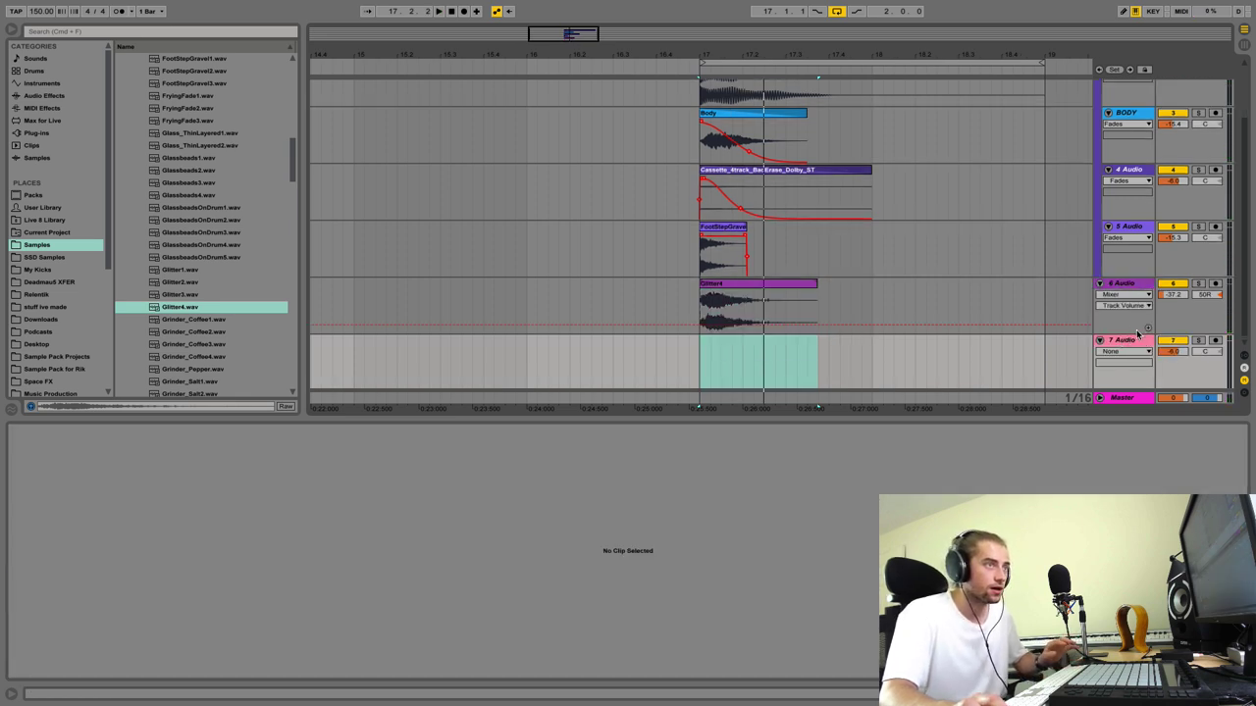
{"action": "left_click_drag", "start_coordinate": [1210, 356], "coordinate": [1211, 383]}
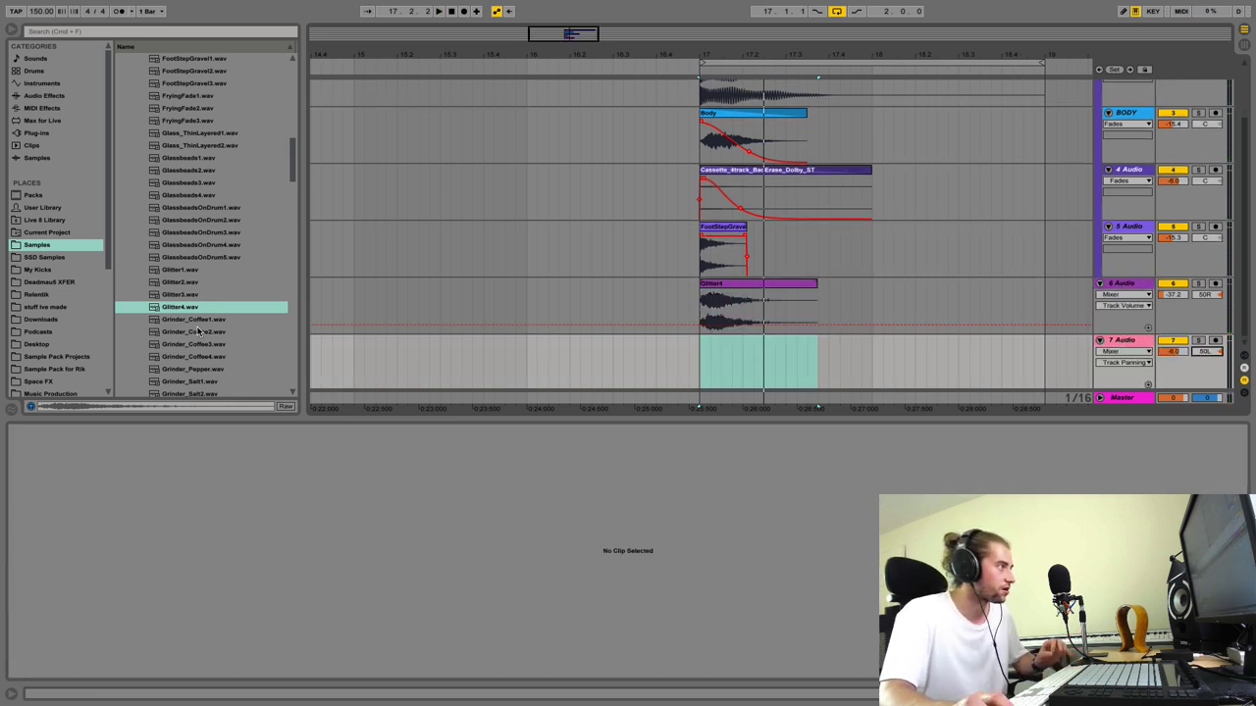
{"action": "left_click", "coordinate": [187, 271]}
{"action": "left_click", "coordinate": [183, 283]}
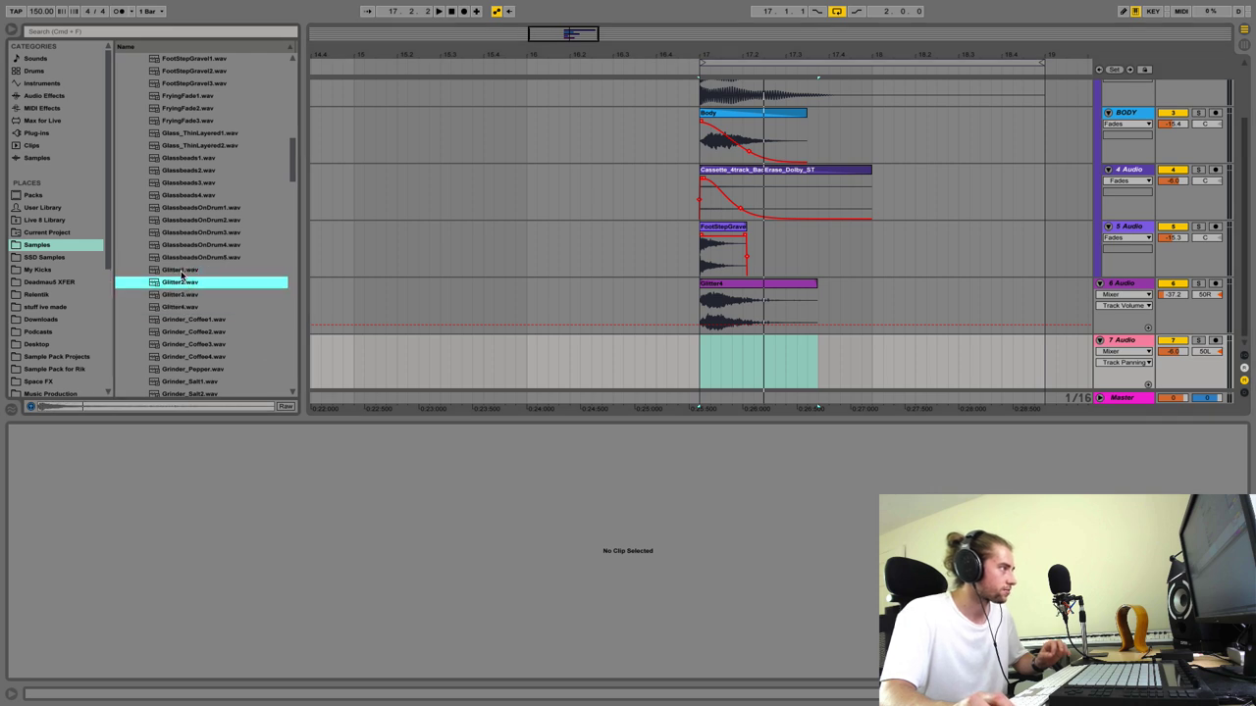
{"action": "left_click_drag", "start_coordinate": [179, 283], "coordinate": [699, 363]}
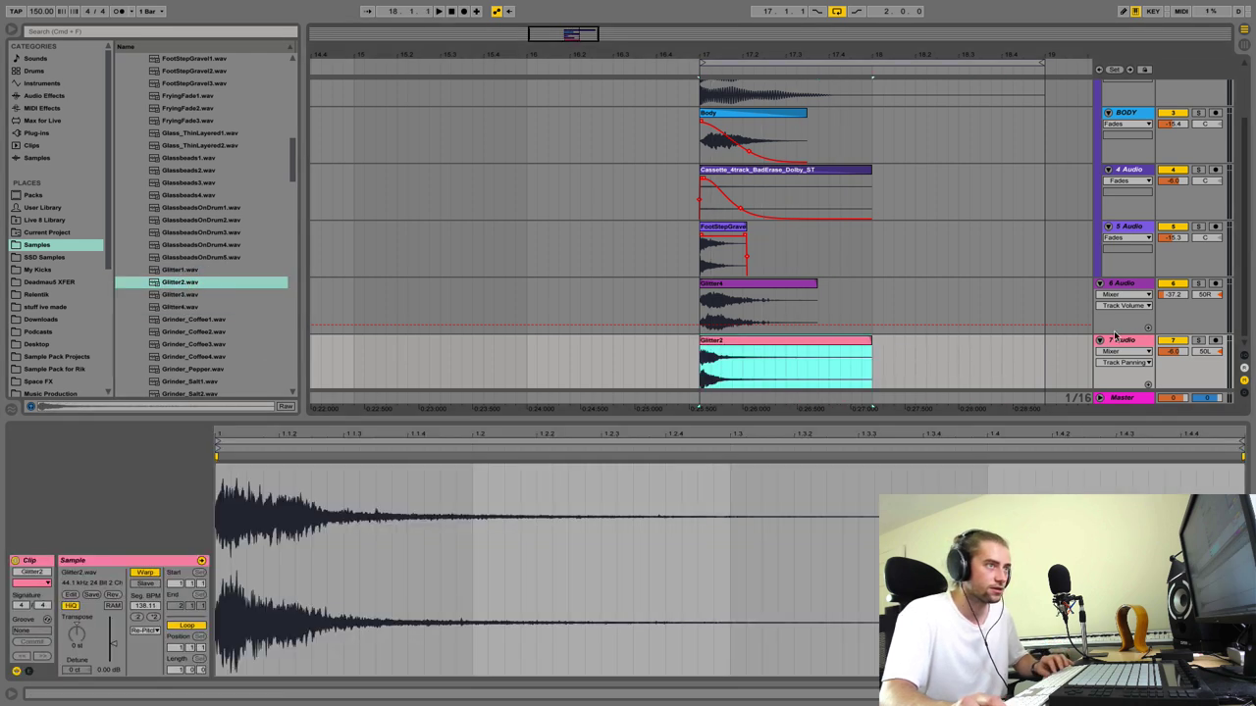
{"action": "left_click", "coordinate": [147, 573]}
Step: Lower the Glitter2 track's volume to -26.8 dB, playing the layers repeatedly to judge the balance
{"action": "left_click", "coordinate": [723, 299]}
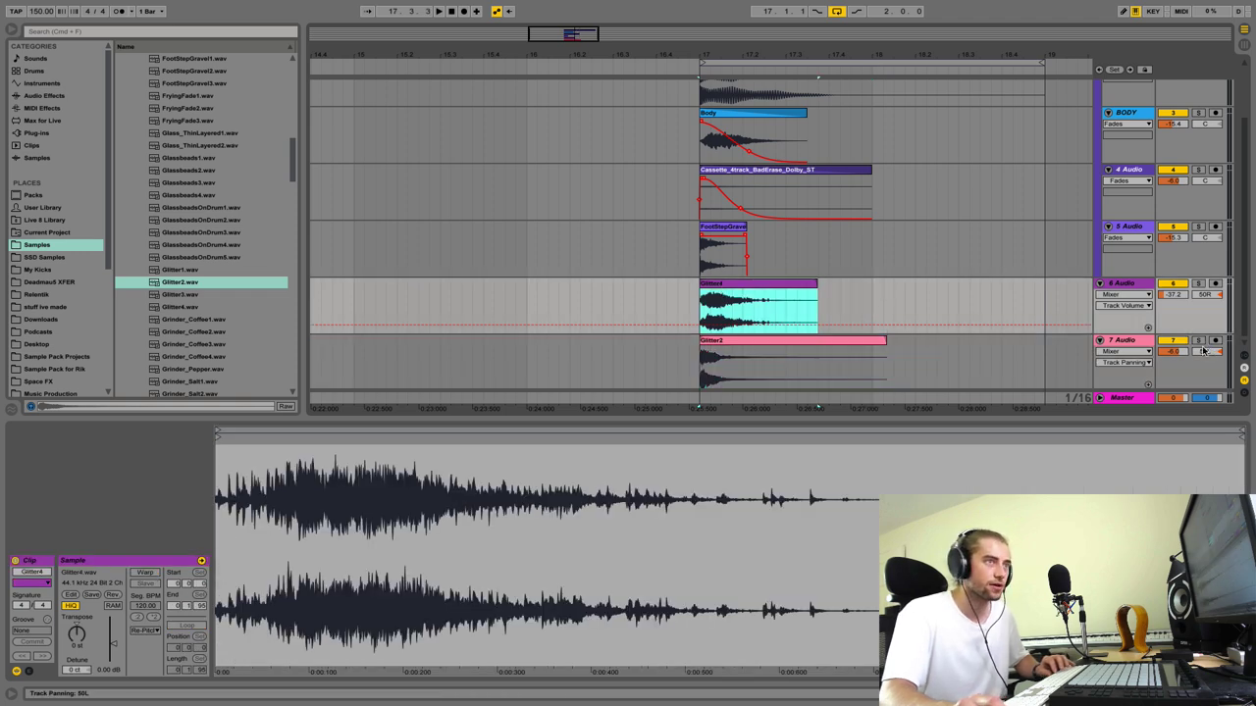
{"action": "key", "text": "space"}
{"action": "key", "text": "space"}
{"action": "mouse_move", "coordinate": [1173, 351]}
{"action": "left_mouse_down"}
{"action": "mouse_move", "coordinate": [1173, 383]}
{"action": "mouse_move", "coordinate": [1172, 354]}
{"action": "left_mouse_up"}
{"action": "key", "text": "space"}
{"action": "key", "text": "space"}
{"action": "key", "text": "space"}
{"action": "key", "text": "space"}
{"action": "key", "text": "space"}
{"action": "key", "text": "space"}
{"action": "key", "text": "space"}
{"action": "key", "text": "space"}
{"action": "key", "text": "space"}
{"action": "key", "text": "space"}
{"action": "key", "text": "space"}
{"action": "key", "text": "space"}
{"action": "key", "text": "space"}
Step: Move both glitter tracks into the group with the other bass layers
{"action": "left_click", "coordinate": [1120, 286]}
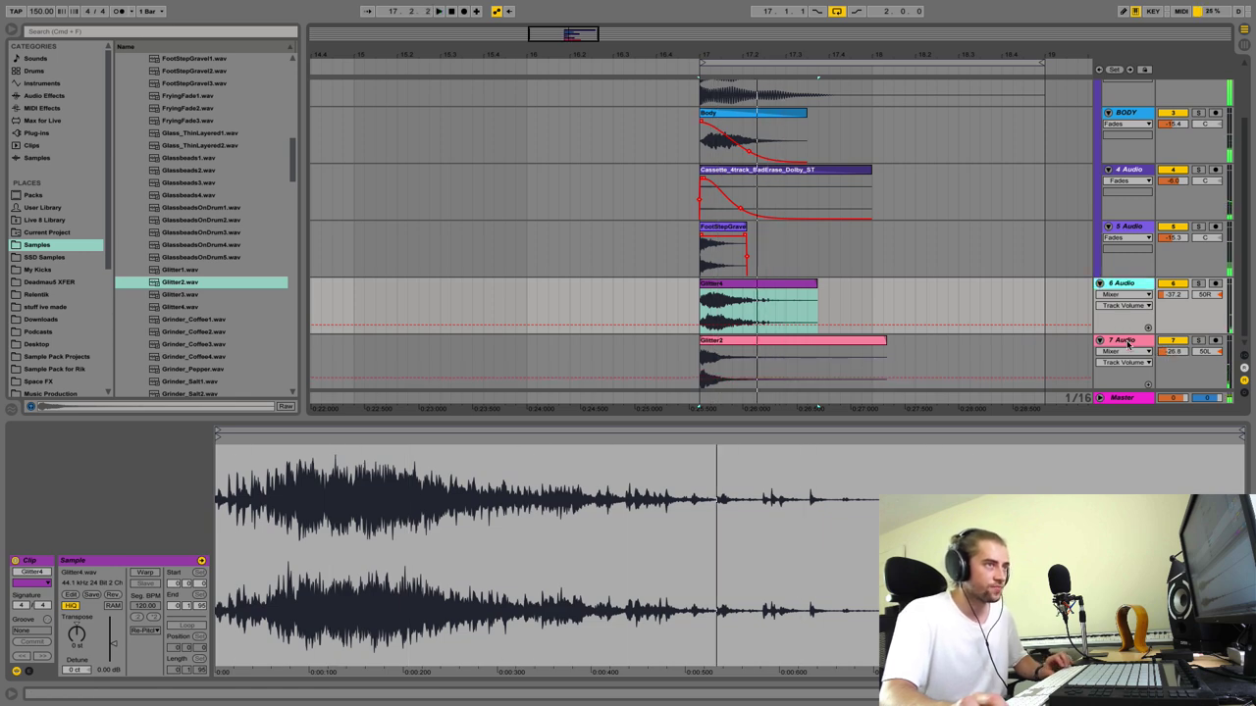
{"action": "left_click", "coordinate": [1126, 341]}
{"action": "left_click", "coordinate": [1126, 283]}
{"action": "scroll", "coordinate": [1123, 267], "scroll_direction": "up", "scroll_amount": 1}
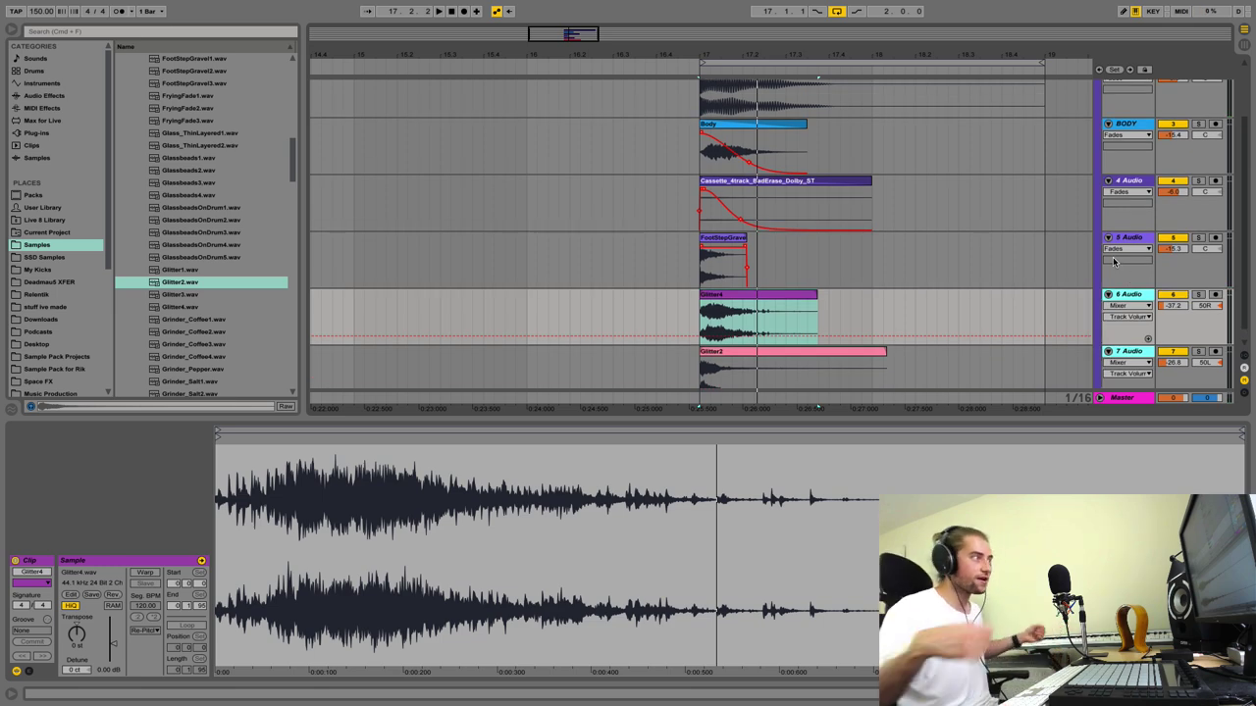
Step: View the samples in the 45 Raw Foley Drum Layering Tools folder of the sample pack and collapse the folder
{"action": "key", "text": "super+alt+l"}
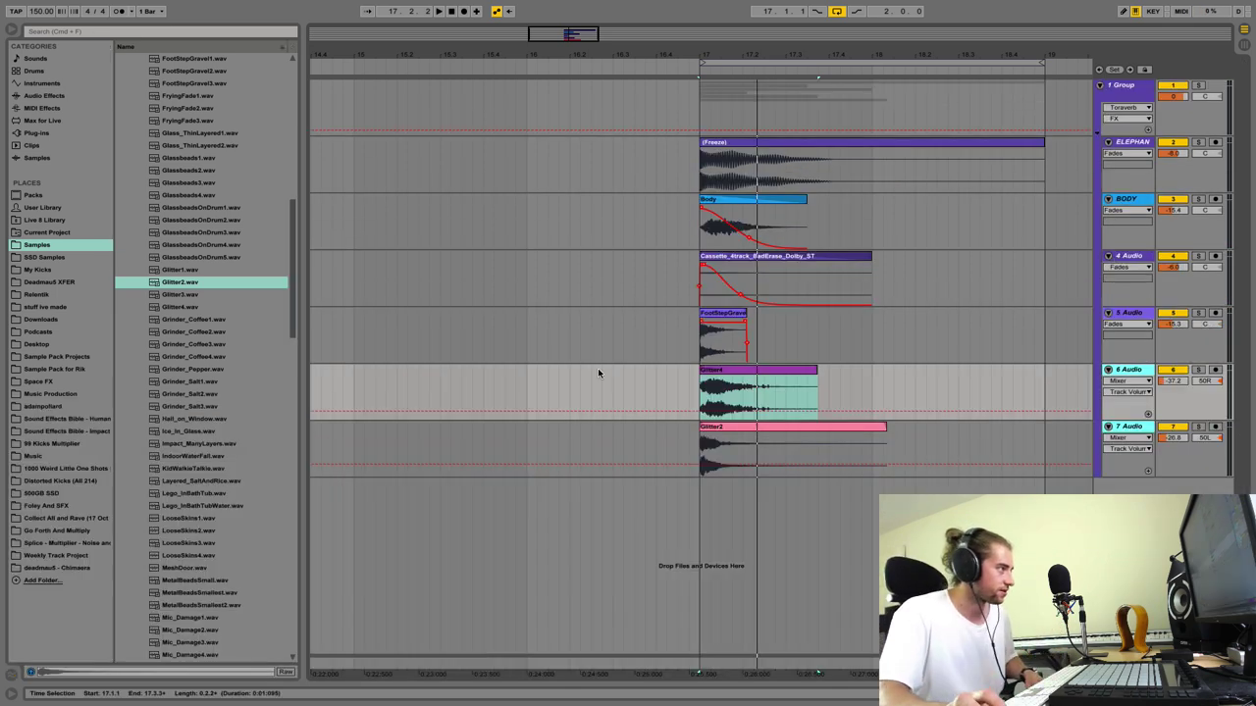
{"action": "left_click", "coordinate": [56, 369]}
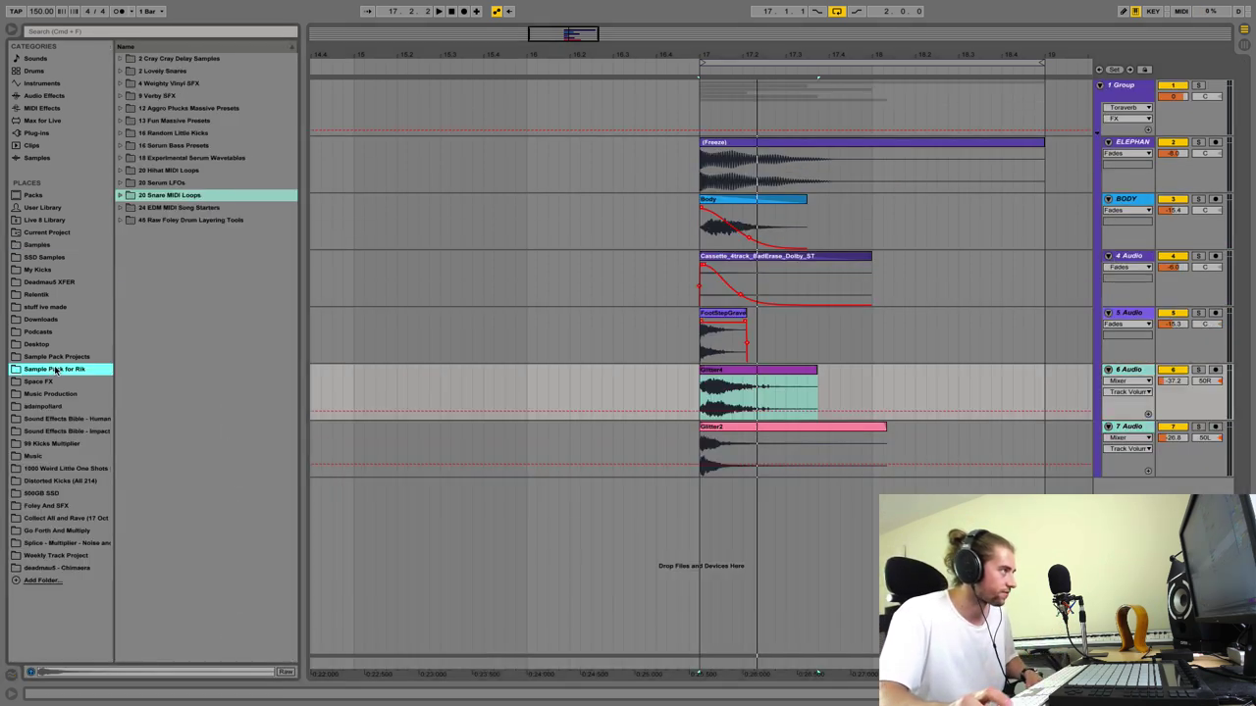
{"action": "left_click", "coordinate": [121, 221]}
{"action": "key", "text": "super+alt+l"}
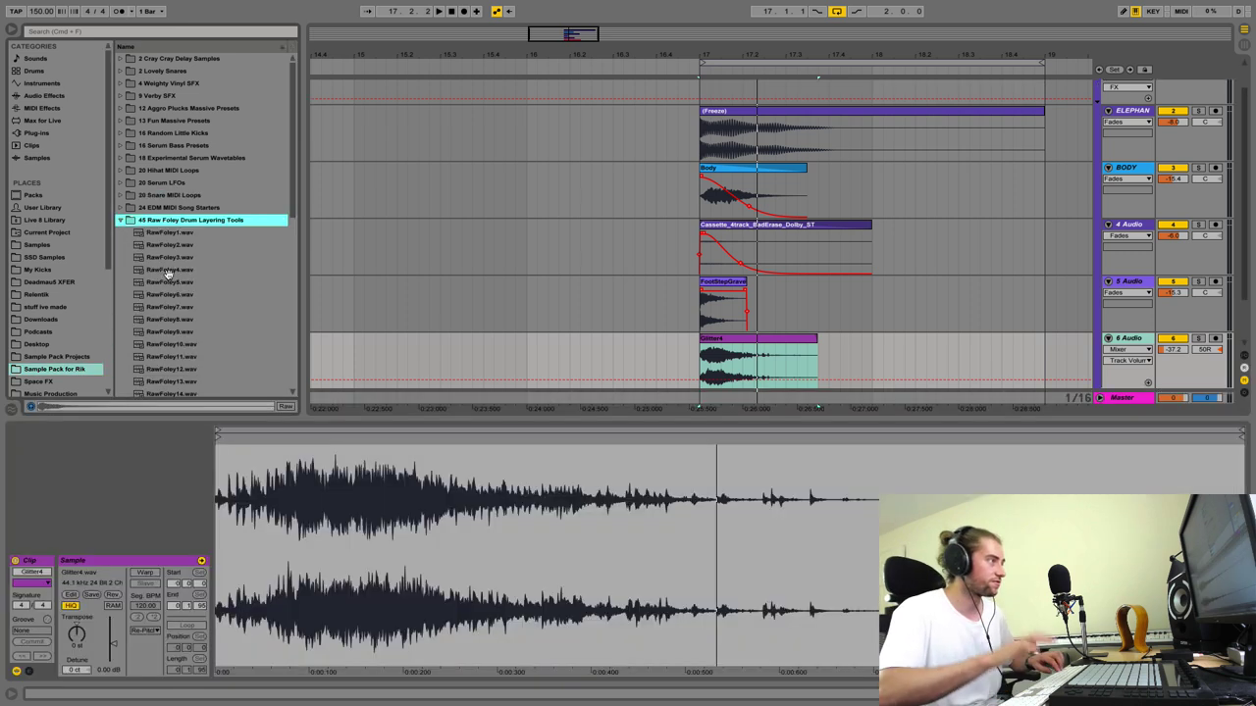
{"action": "left_click", "coordinate": [121, 221]}
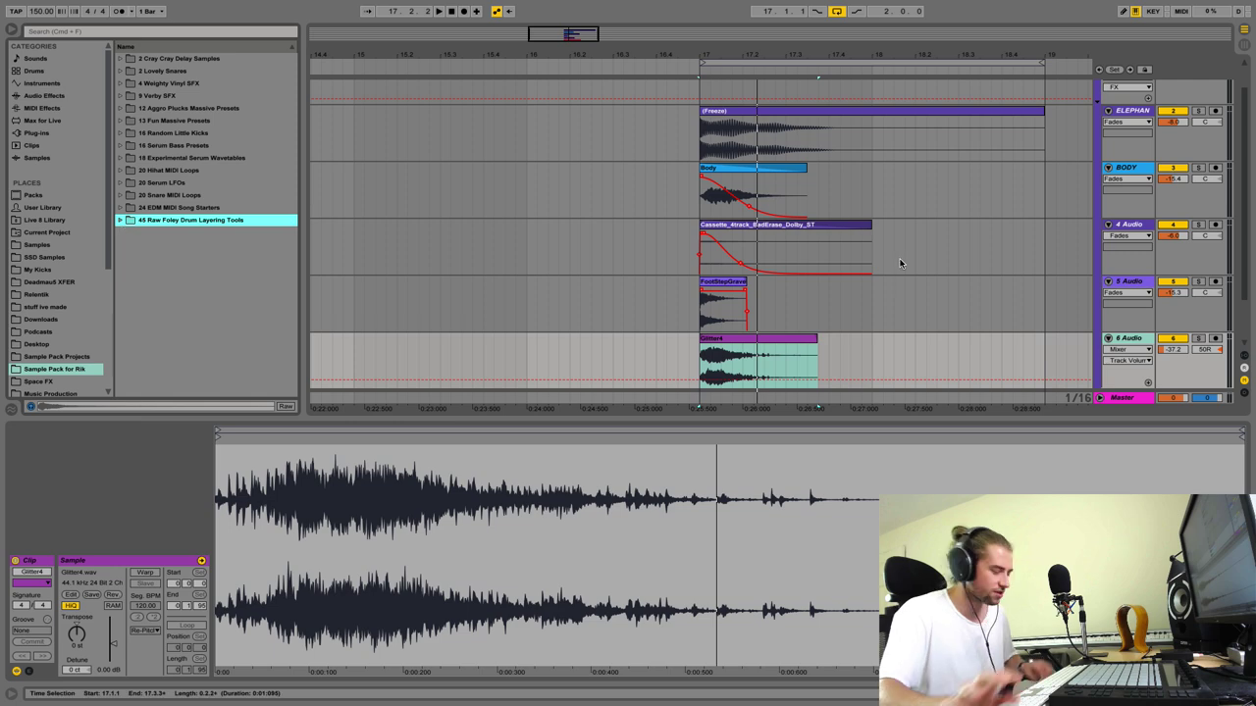
Step: Hide the detail view, set the BODY track's volume to -16.4 dB and audition the full layered sound
{"action": "key", "text": "super+alt+l"}
{"action": "key", "text": "space"}
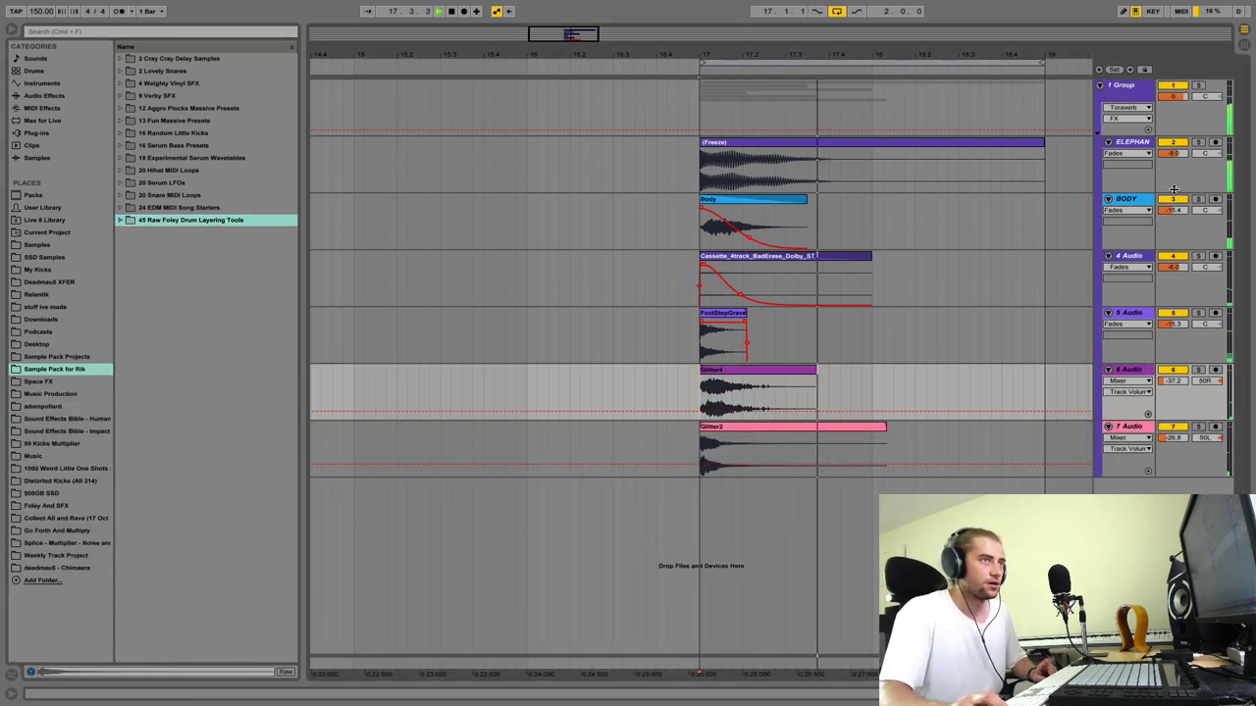
{"action": "key", "text": "space"}
{"action": "left_click_drag", "start_coordinate": [1171, 210], "coordinate": [1171, 216]}
{"action": "key", "text": "space"}
{"action": "key", "text": "space"}
{"action": "left_click", "coordinate": [1146, 208]}
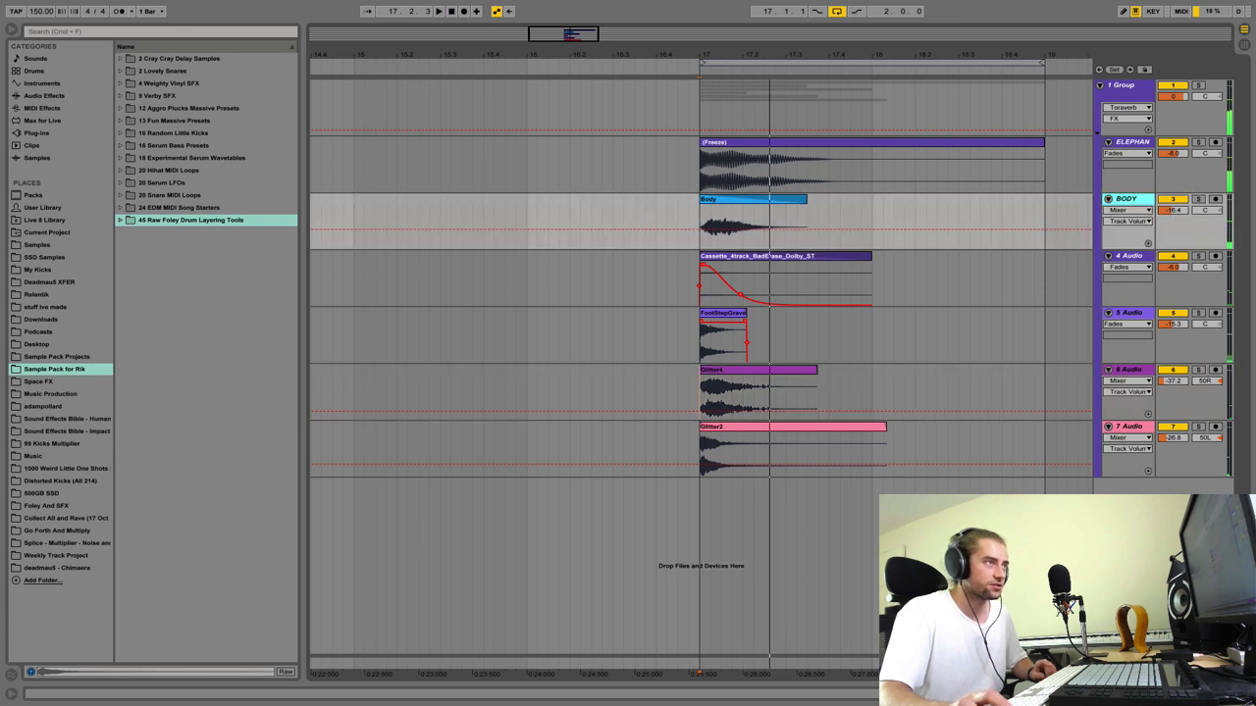
Step: Add the Toraverb reverb plug-in to the BODY track and close its window
{"action": "key", "text": "shift+Tab"}
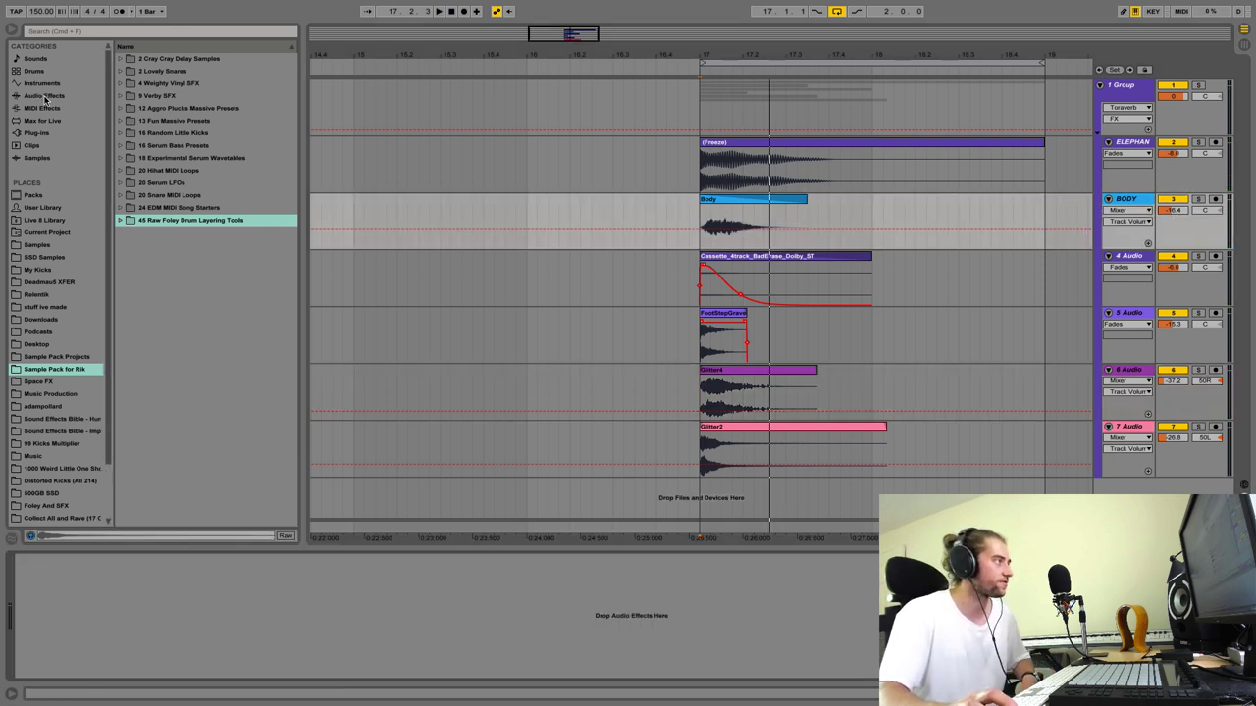
{"action": "left_click", "coordinate": [36, 132]}
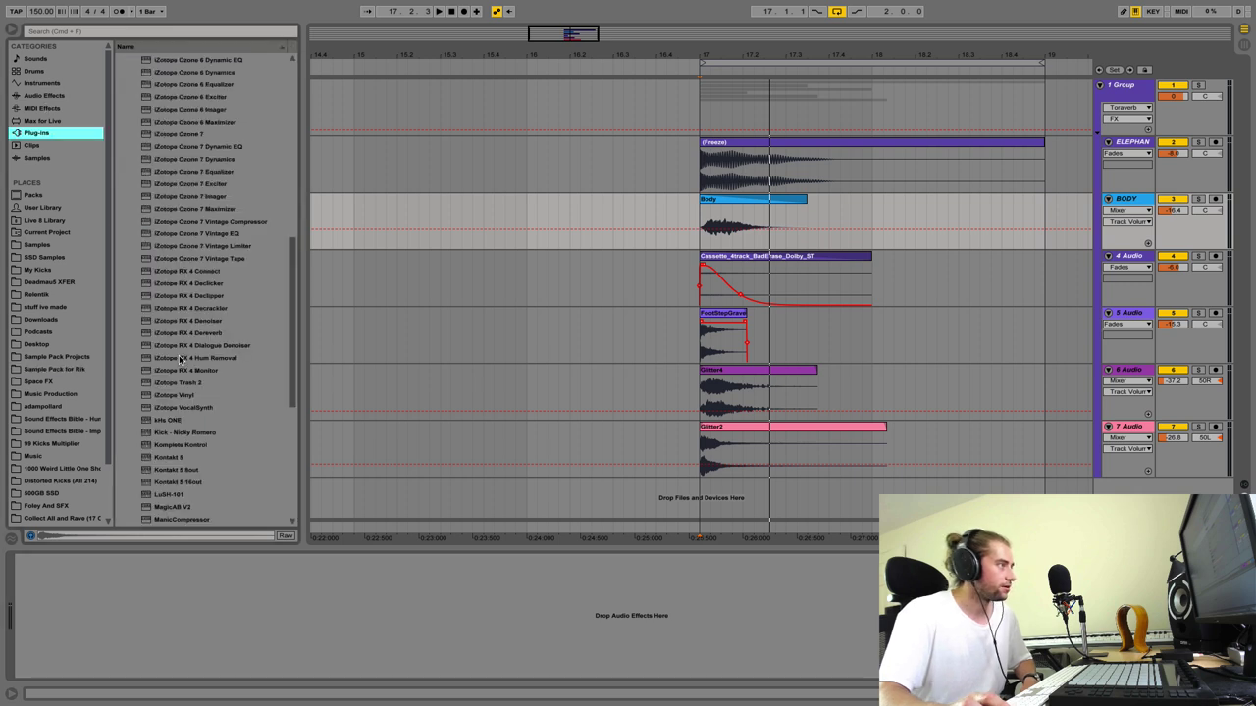
{"action": "scroll", "coordinate": [168, 382], "scroll_direction": "down", "scroll_amount": 1}
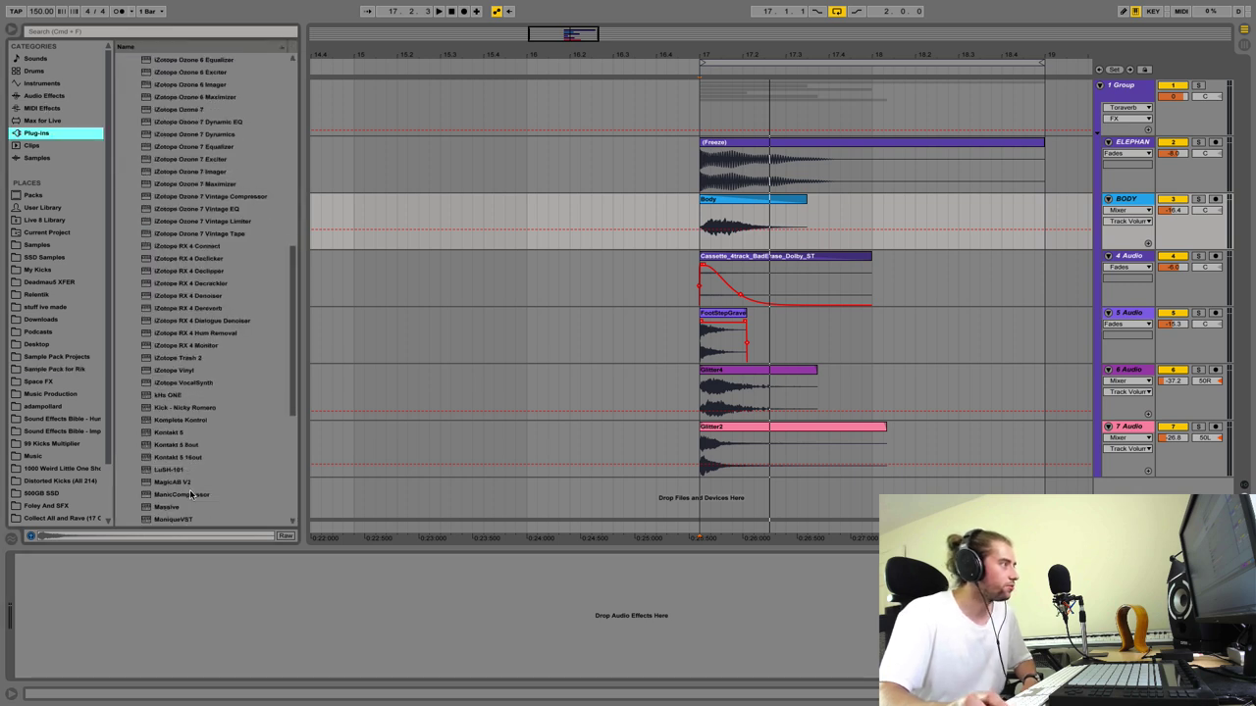
{"action": "scroll", "coordinate": [164, 400], "scroll_direction": "up", "scroll_amount": 10}
{"action": "scroll", "coordinate": [176, 404], "scroll_direction": "down", "scroll_amount": 15}
{"action": "double_click", "coordinate": [195, 460]}
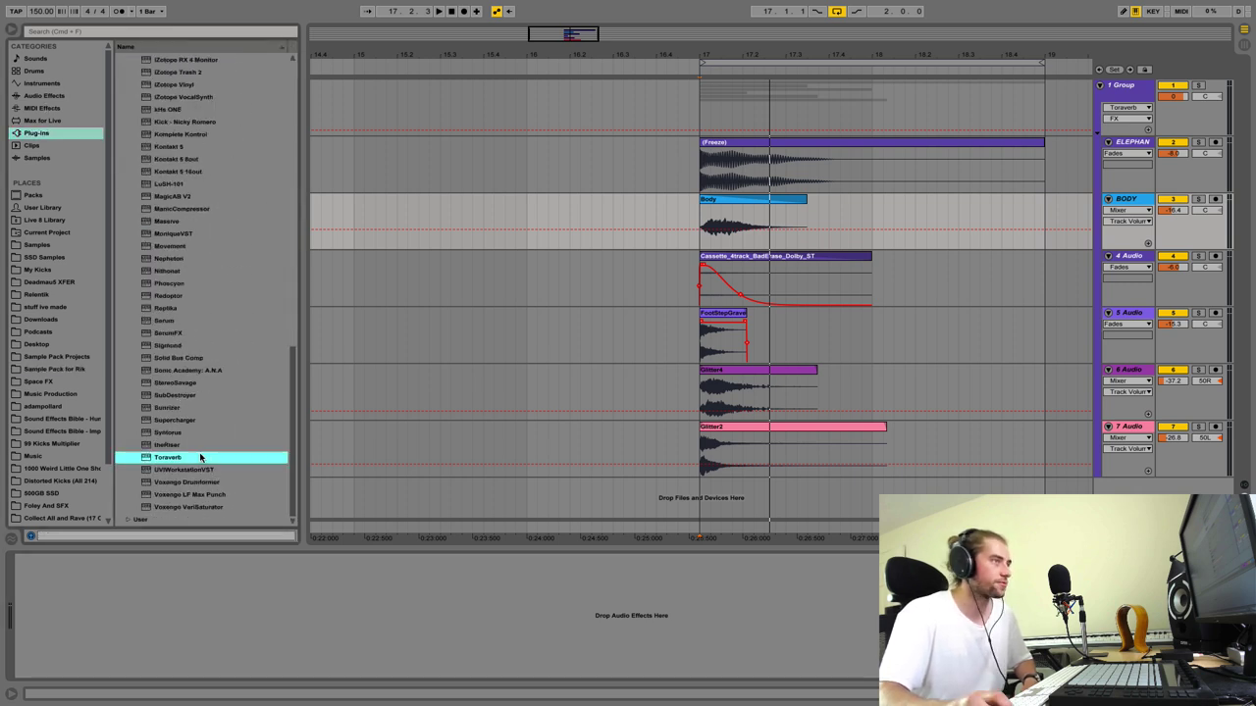
{"action": "left_click", "coordinate": [693, 104]}
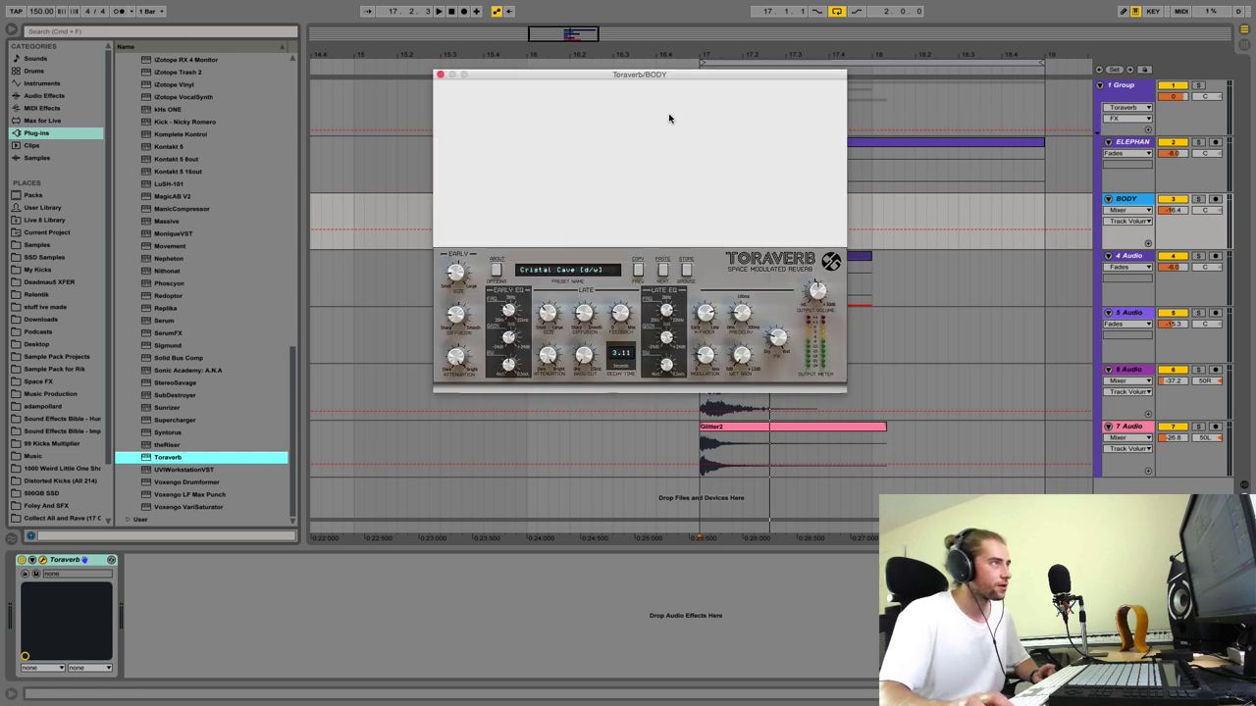
{"action": "left_click", "coordinate": [440, 76]}
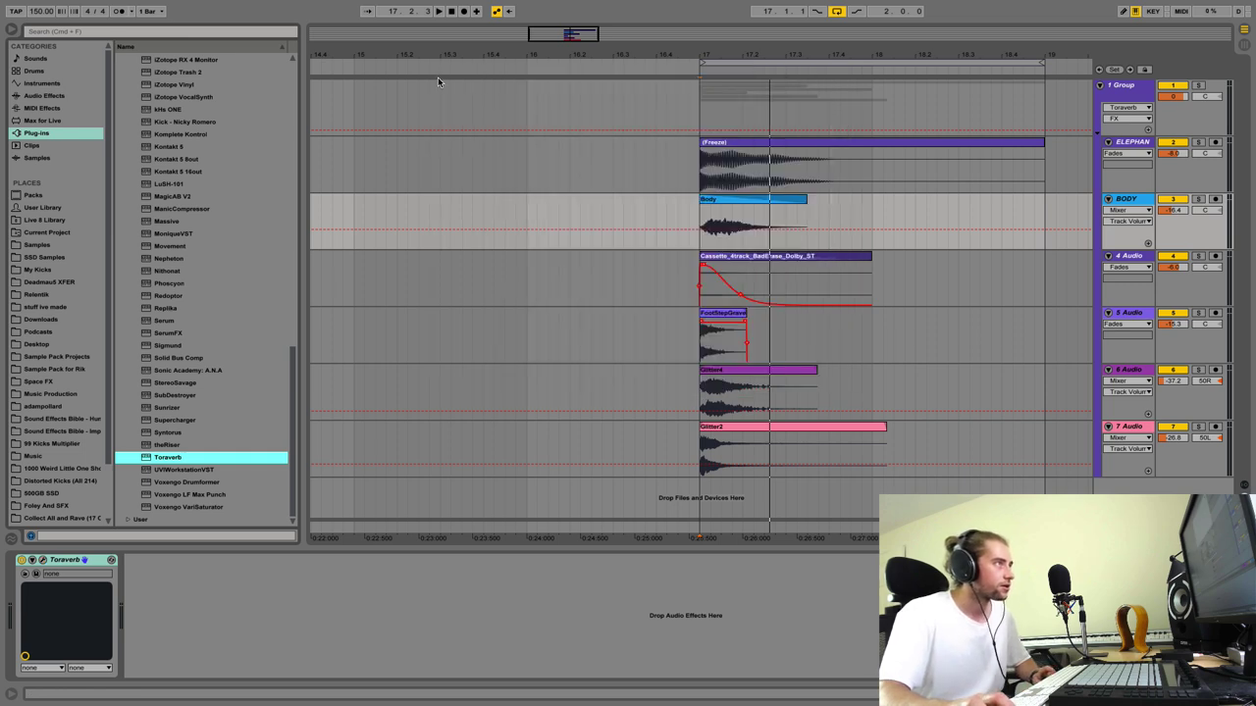
Step: Compare Toraverb's Cristal Cave and Concert hall presets on the BODY track during playback, settling on Concert hall
{"action": "left_click", "coordinate": [43, 561]}
{"action": "key", "text": "space"}
{"action": "left_click", "coordinate": [668, 270]}
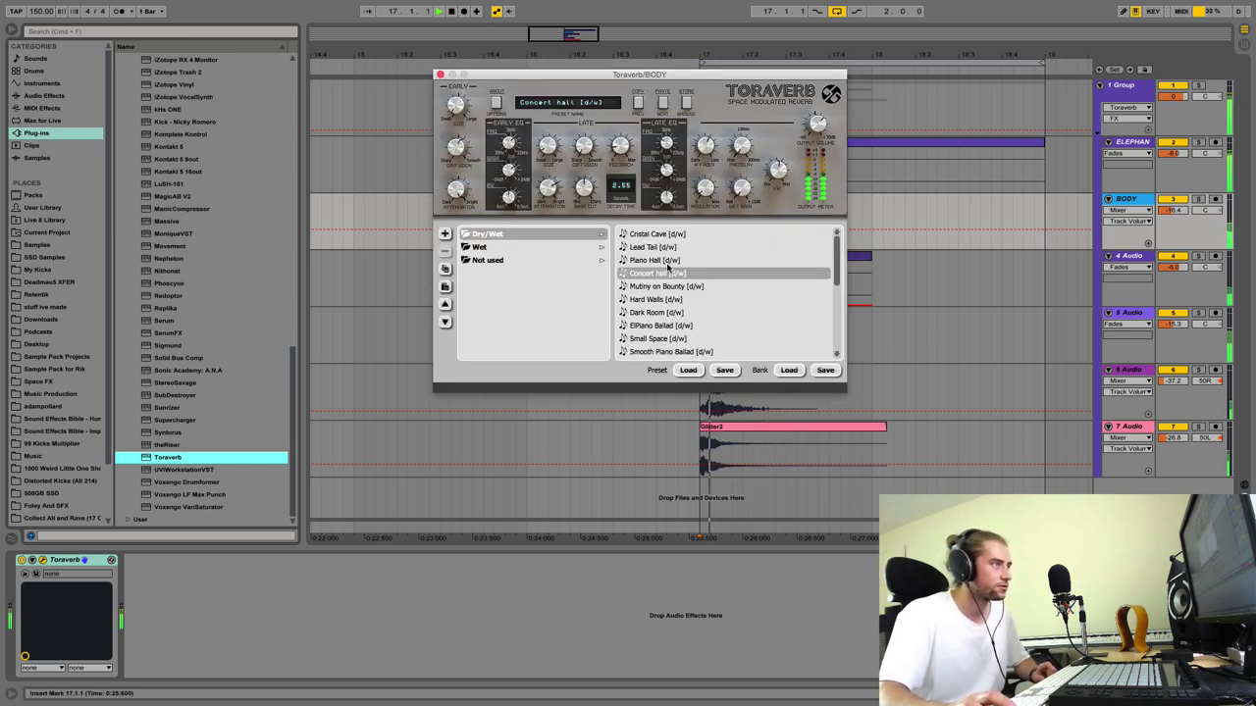
{"action": "left_click", "coordinate": [659, 235]}
{"action": "key", "text": "space"}
{"action": "key", "text": "space"}
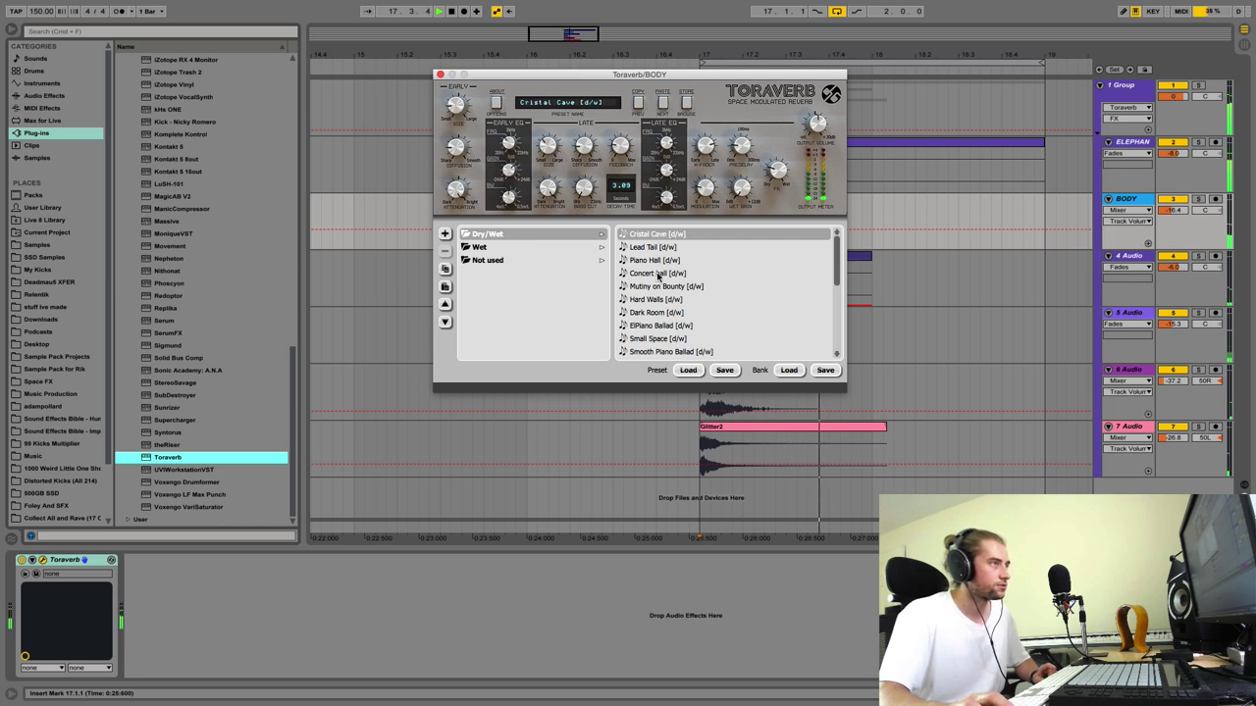
{"action": "left_click", "coordinate": [658, 274]}
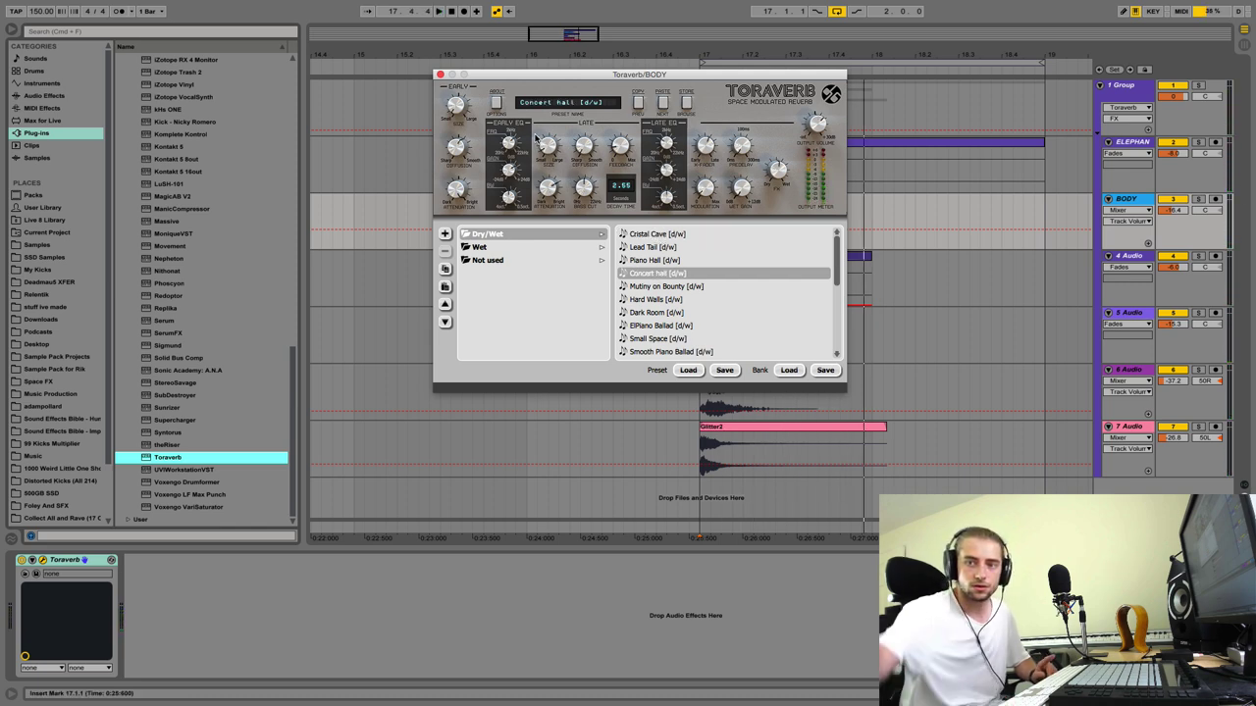
{"action": "key", "text": "space"}
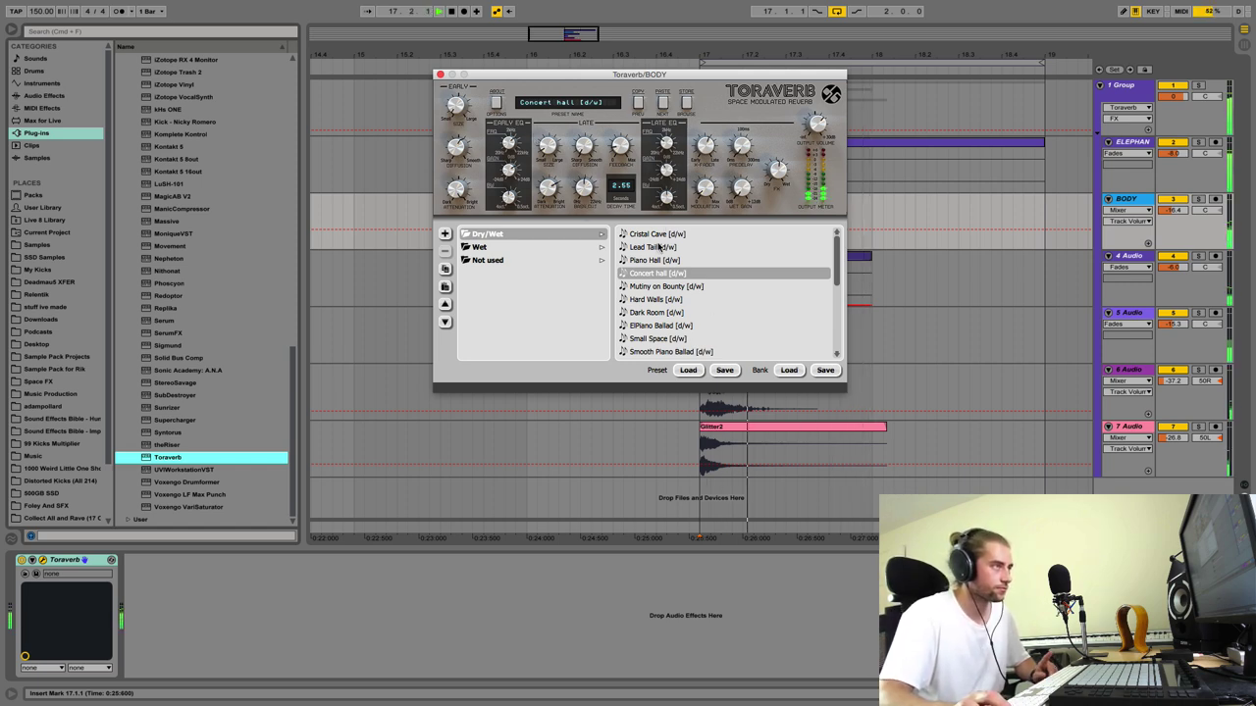
{"action": "key", "text": "space"}
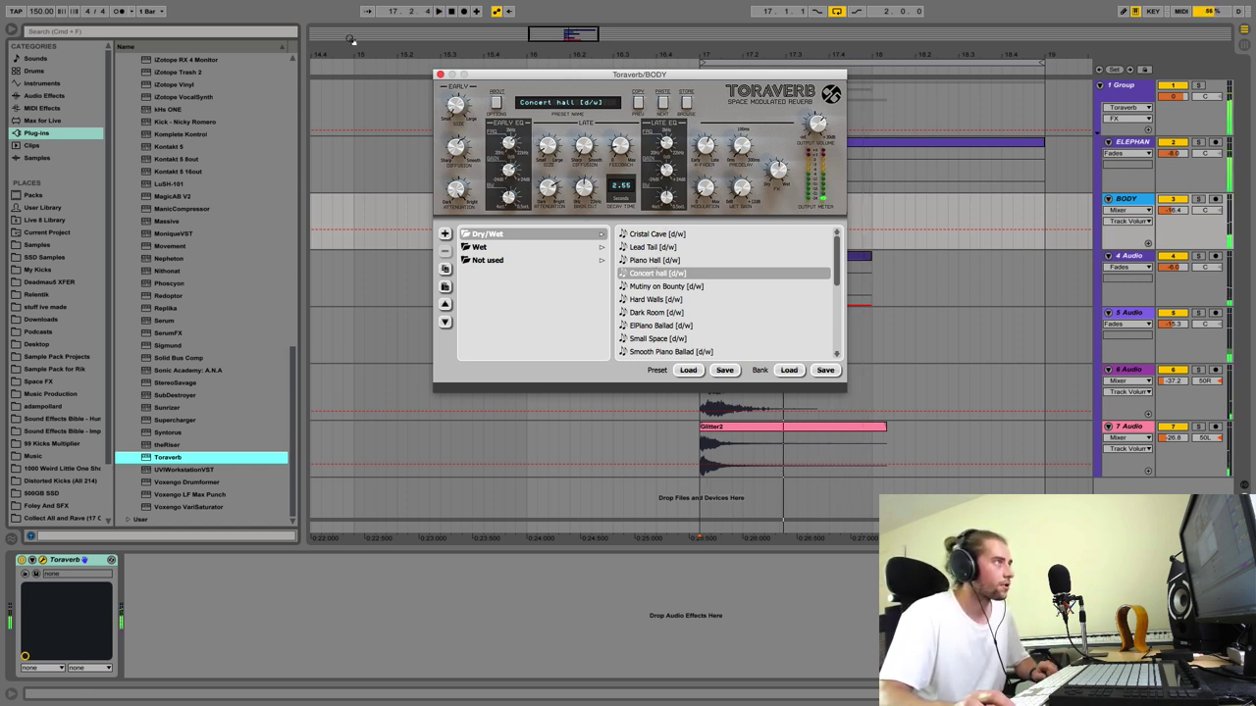
{"action": "left_click", "coordinate": [440, 75]}
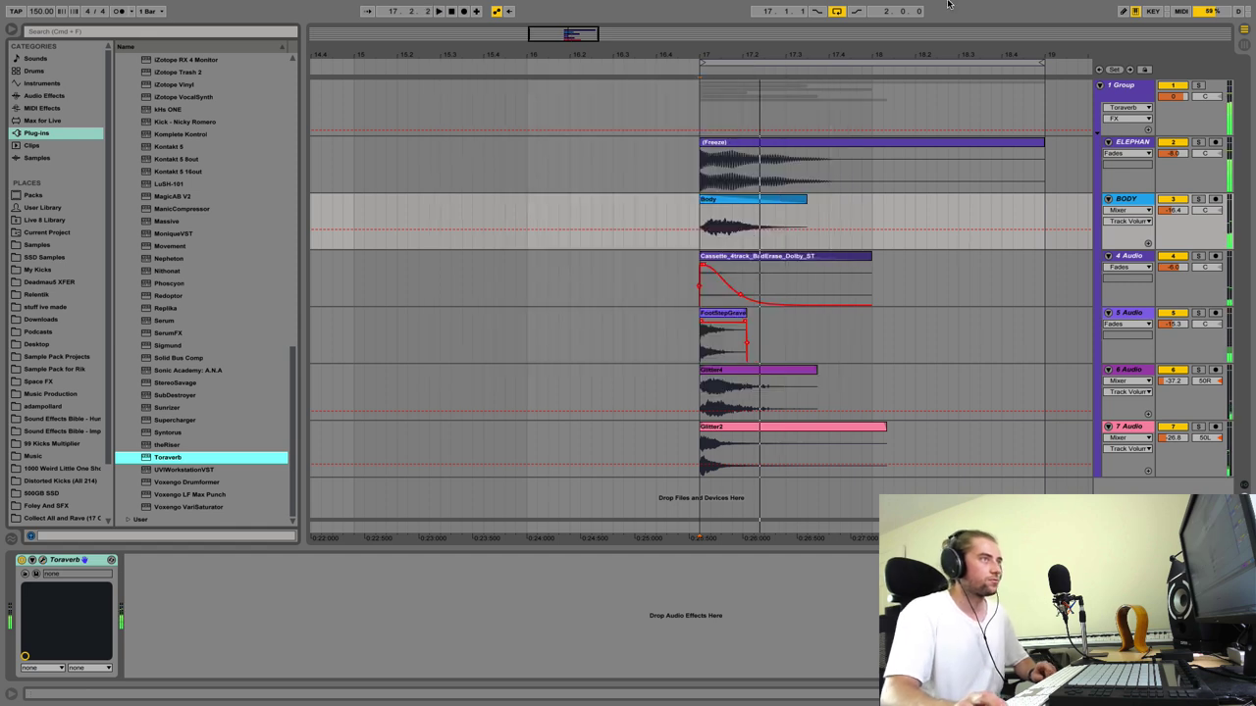
Step: Audition the full layered sound with the reverb applied to the BODY track
{"action": "mouse_move", "coordinate": [877, 8]}
{"action": "left_click", "coordinate": [984, 10]}
{"action": "left_click", "coordinate": [951, 70]}
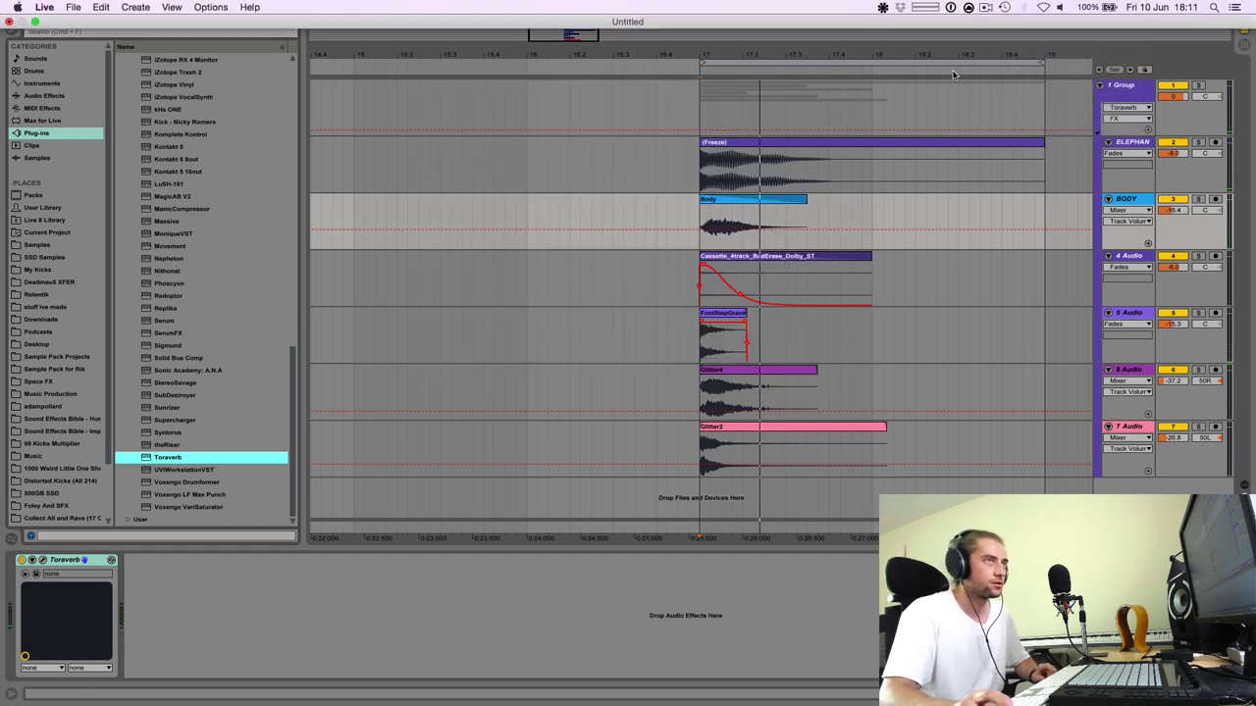
{"action": "key", "text": "space"}
{"action": "key", "text": "space"}
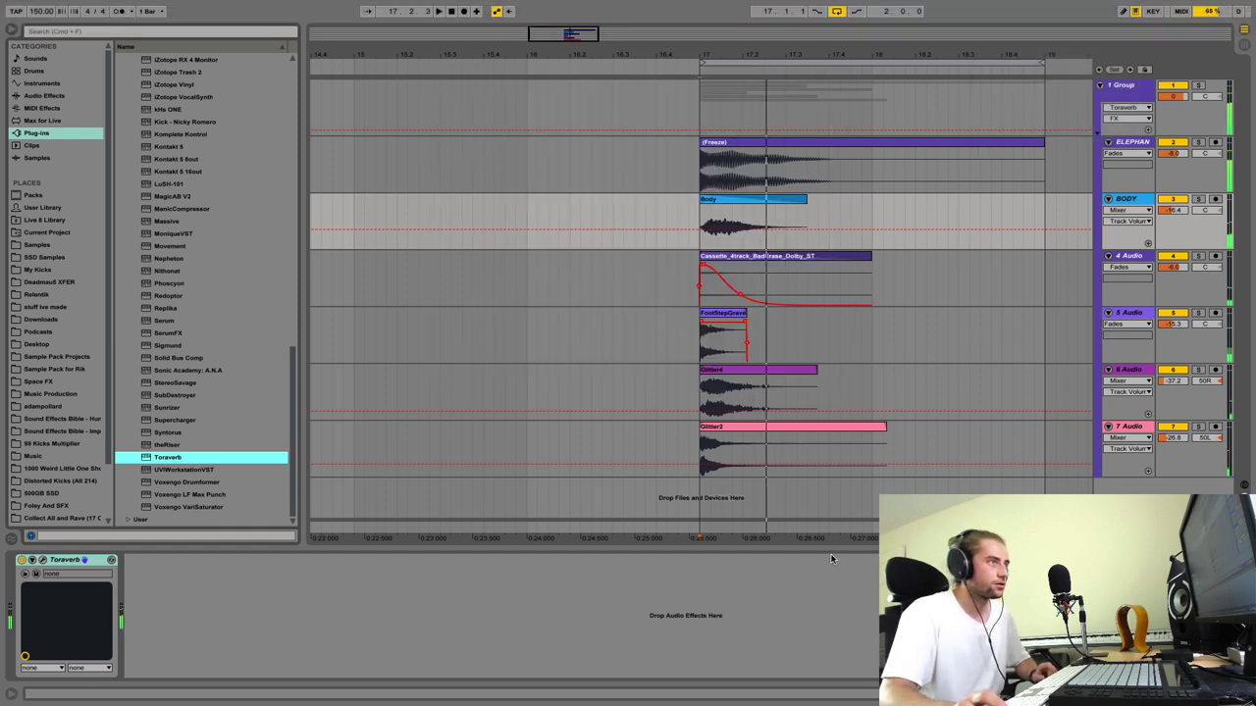
Step: Freeze and flatten the BODY track, select its main rendered clip and audition the layers
{"action": "right_click", "coordinate": [1136, 201]}
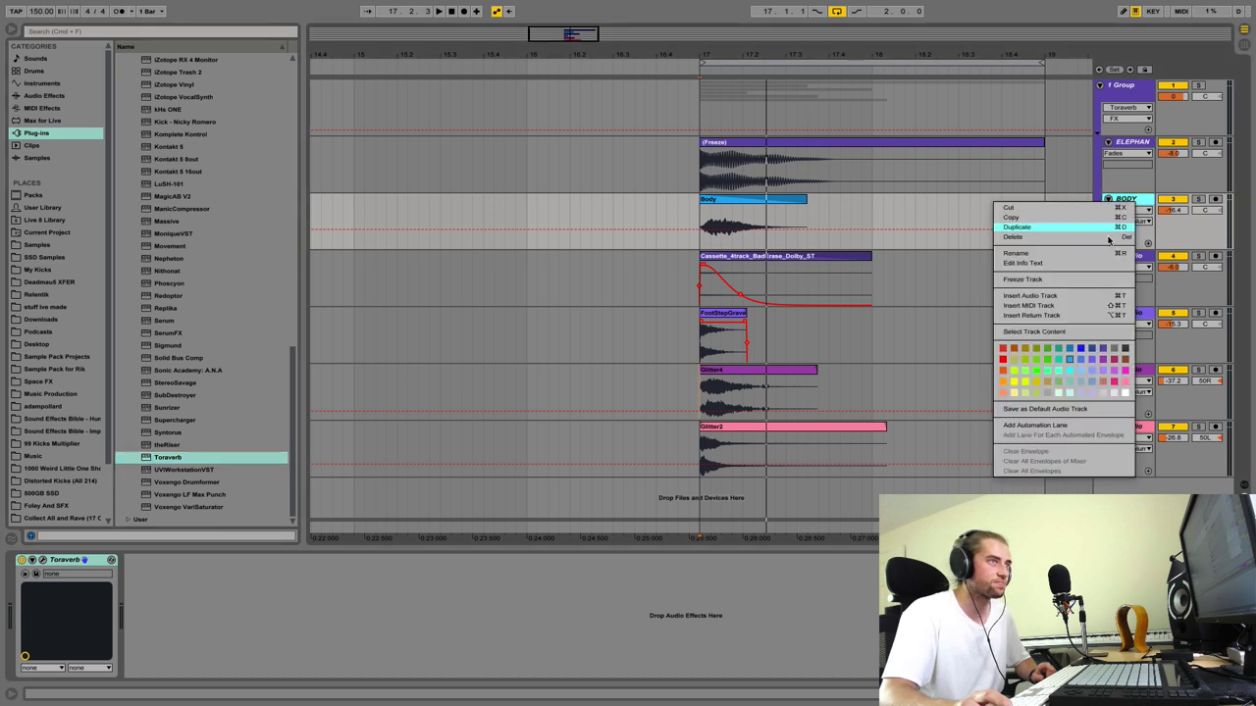
{"action": "left_click", "coordinate": [1033, 277]}
{"action": "right_click", "coordinate": [1128, 202]}
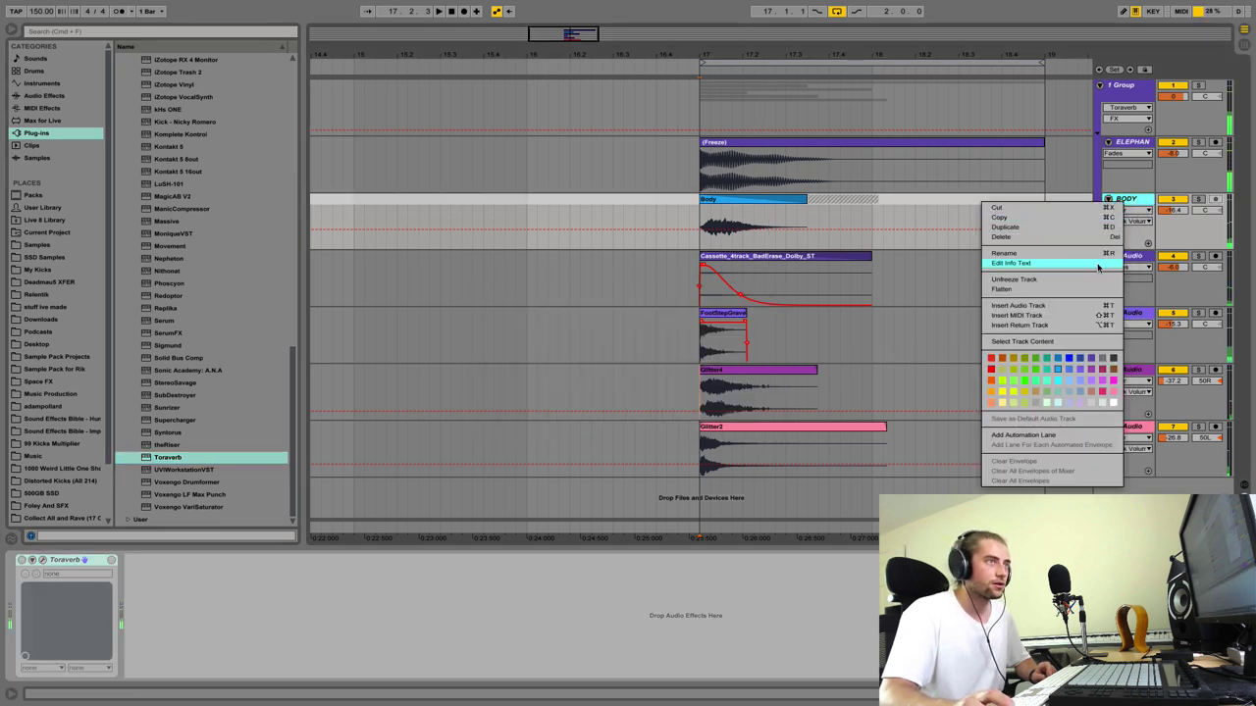
{"action": "left_click", "coordinate": [1038, 290]}
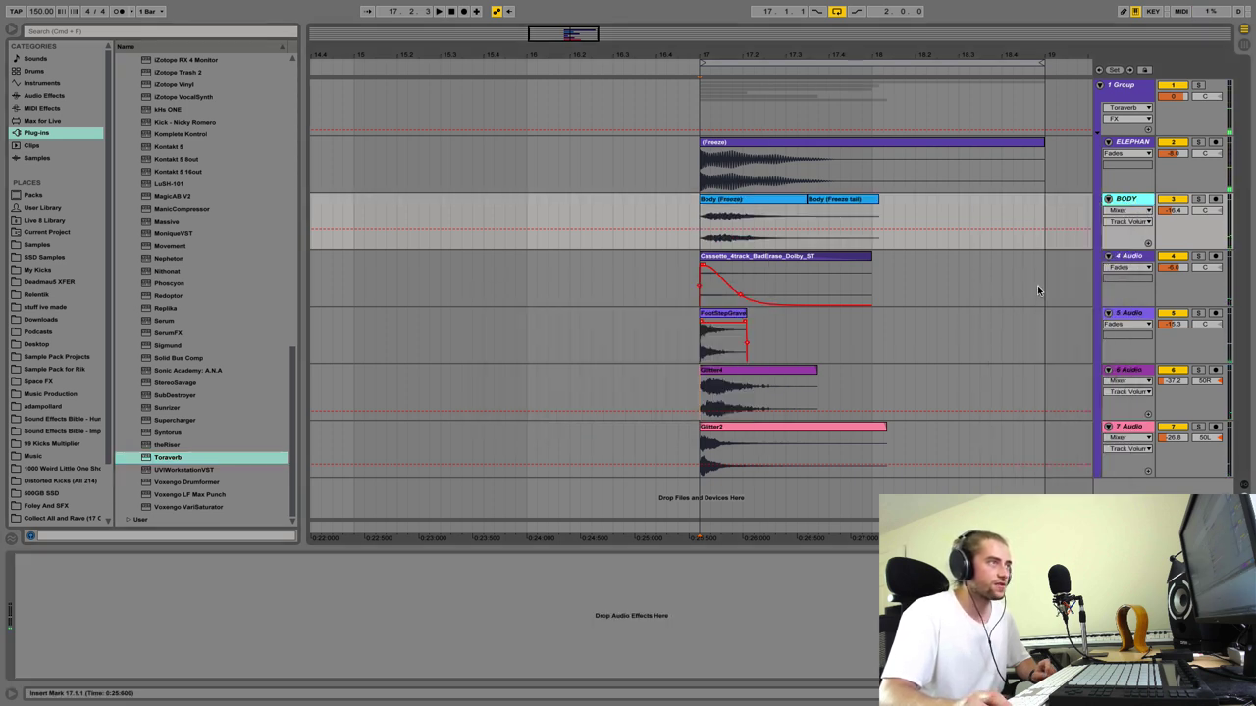
{"action": "left_click", "coordinate": [785, 201]}
{"action": "key", "text": "space"}
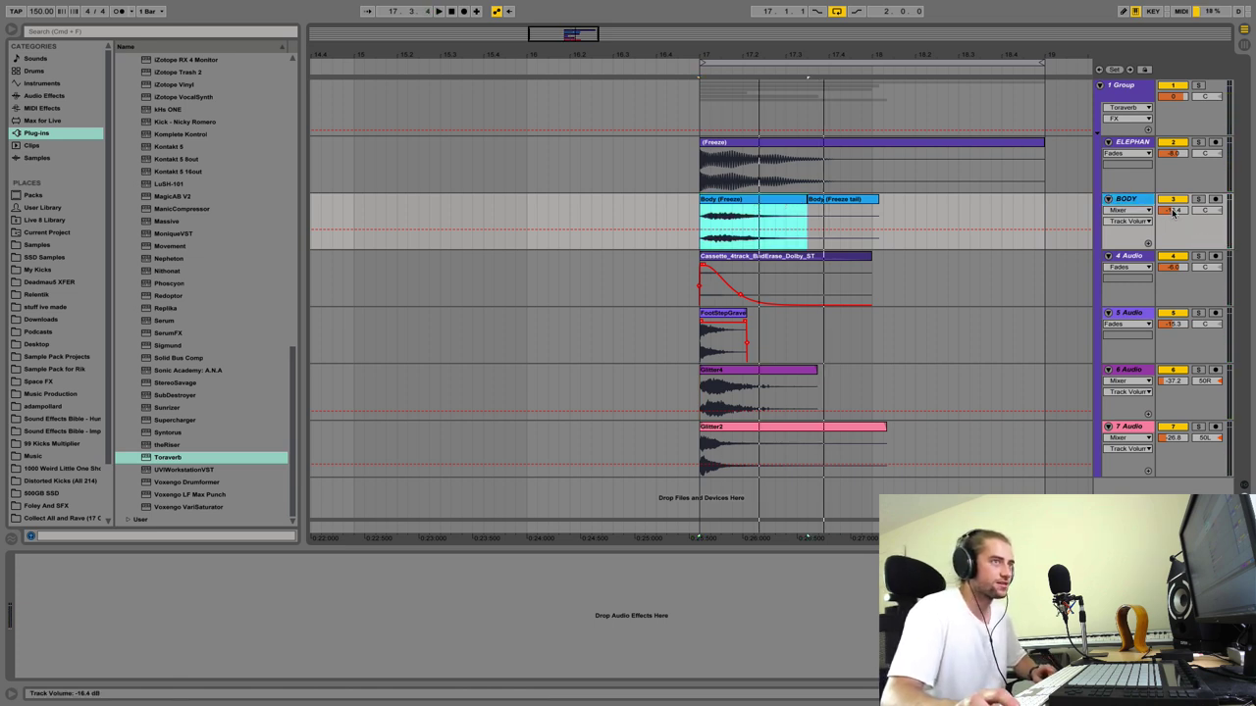
Step: Lower the BODY track's volume to -30.6 dB and play back the layered sound
{"action": "left_click_drag", "start_coordinate": [1172, 212], "coordinate": [1172, 257]}
{"action": "left_click_drag", "start_coordinate": [1172, 210], "coordinate": [1172, 202]}
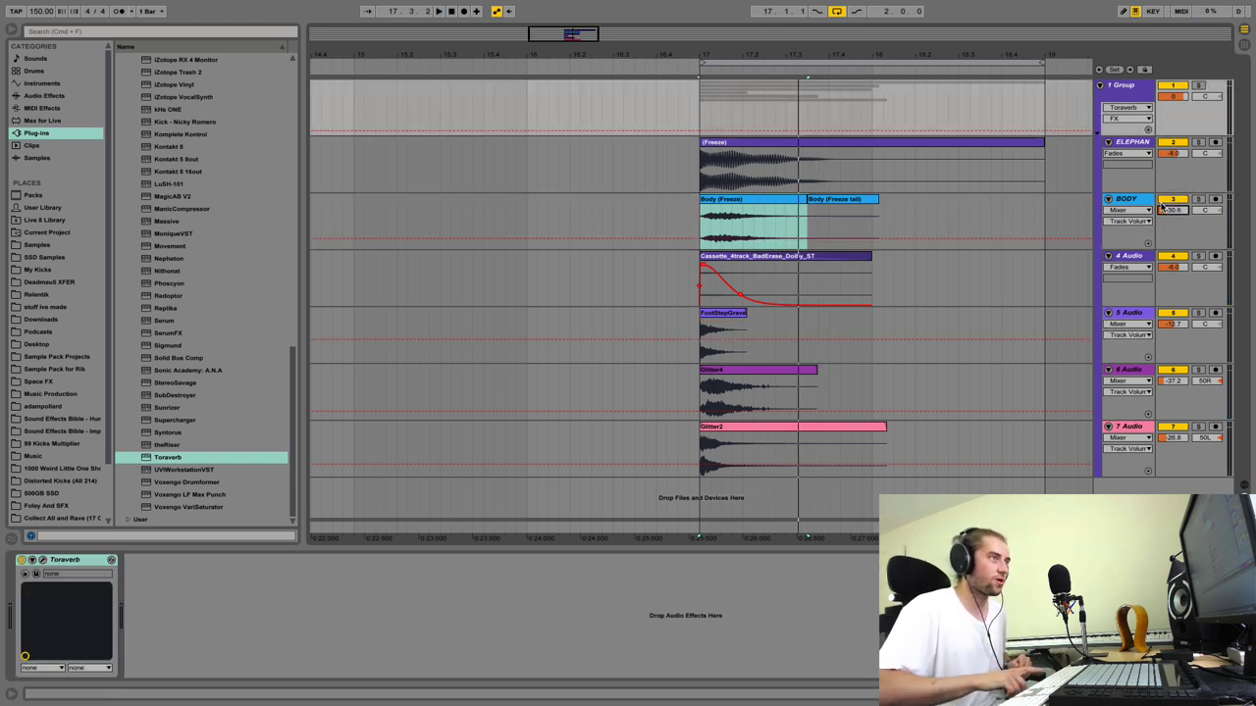
{"action": "key", "text": "space"}
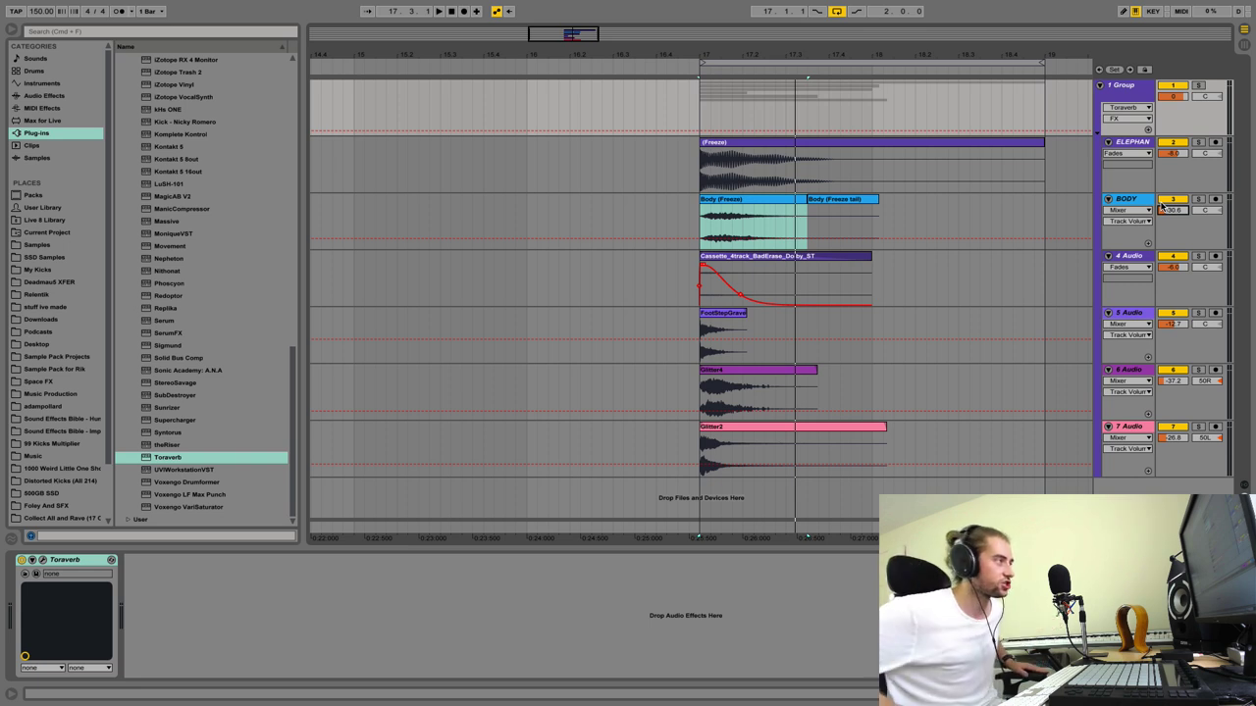
{"action": "key", "text": "space"}
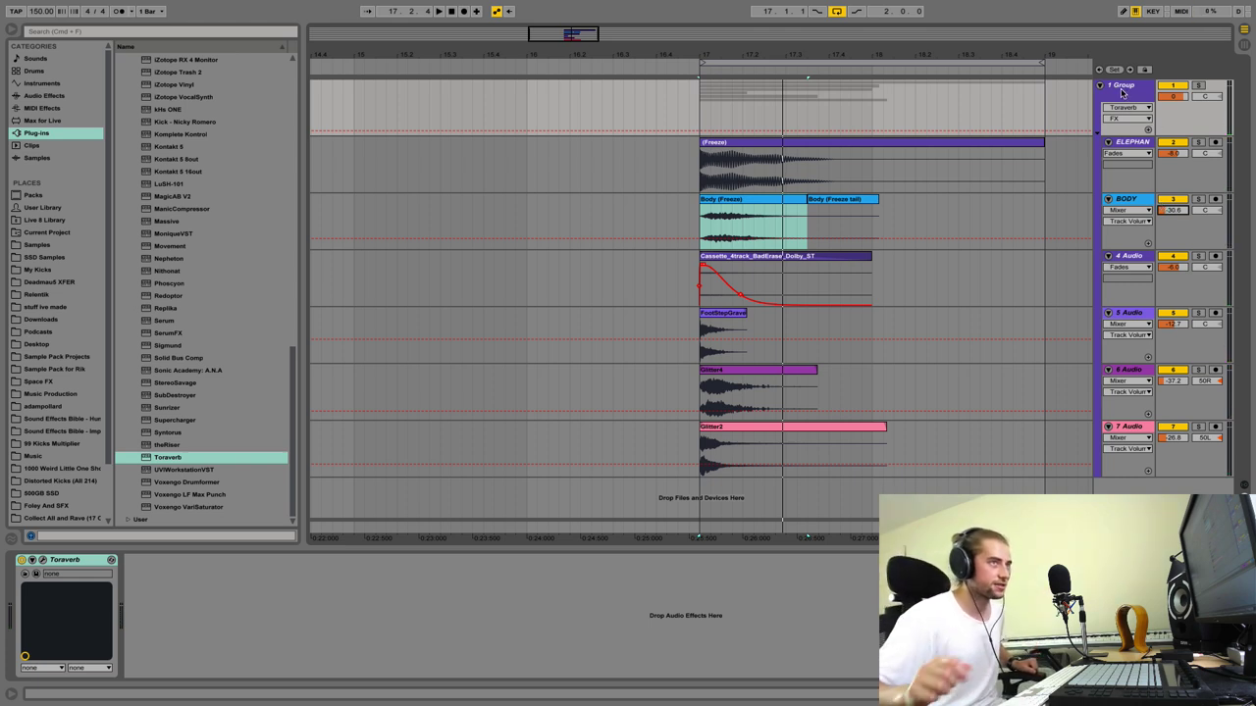
Step: Add the Devastor2 distortion plug-in after Toraverb on the group track
{"action": "left_click", "coordinate": [1121, 92]}
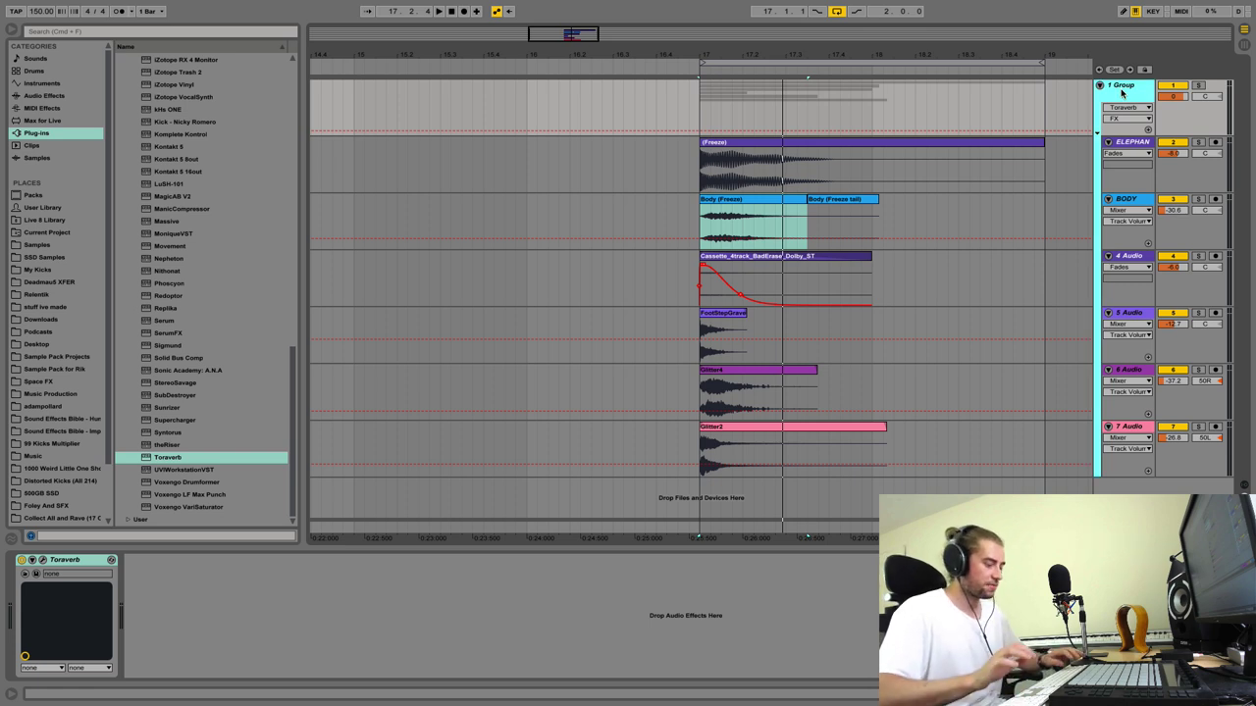
{"action": "key", "text": "super+r"}
{"action": "type", "text": "G"}
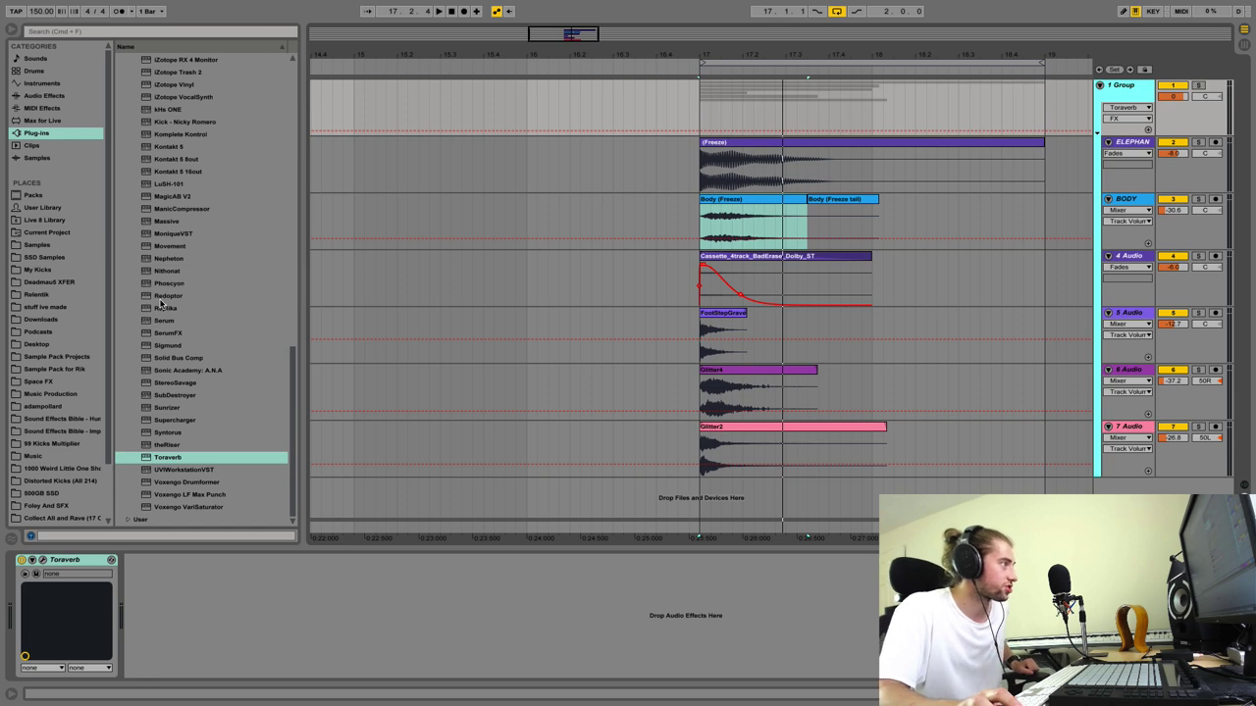
{"action": "scroll", "coordinate": [165, 293], "scroll_direction": "up", "scroll_amount": 2}
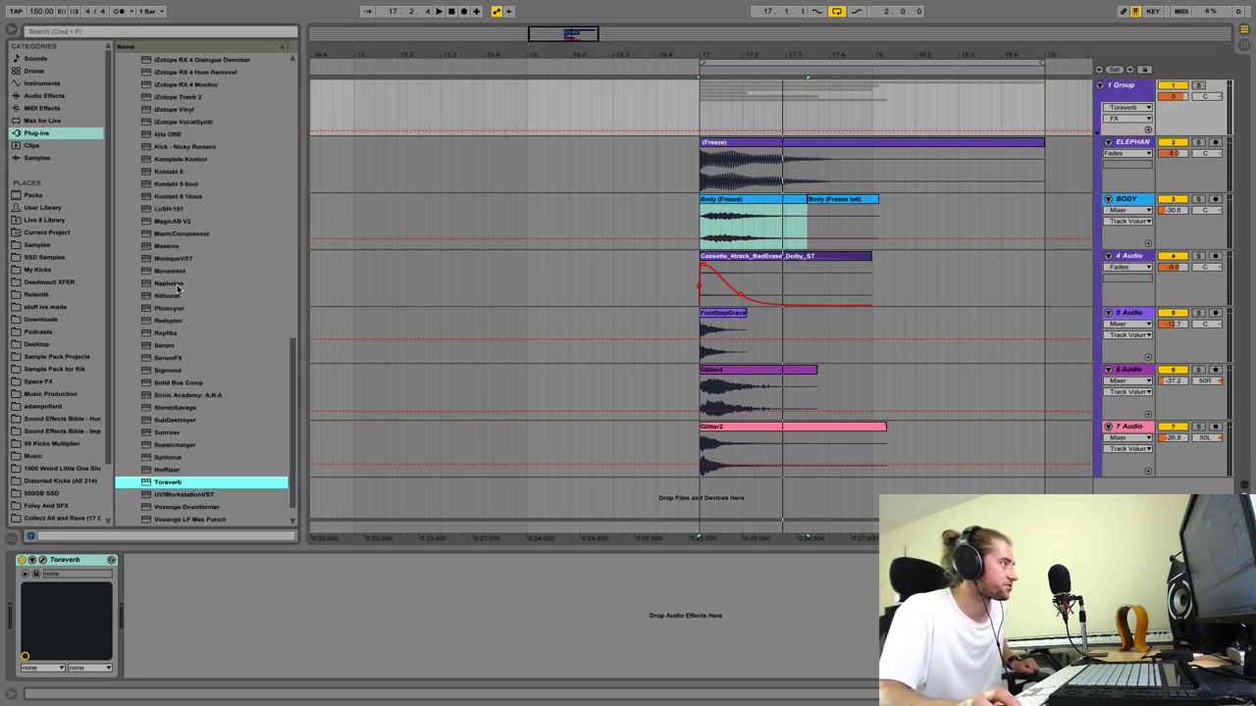
{"action": "scroll", "coordinate": [179, 356], "scroll_direction": "down", "scroll_amount": 2}
{"action": "scroll", "coordinate": [179, 334], "scroll_direction": "up", "scroll_amount": 15}
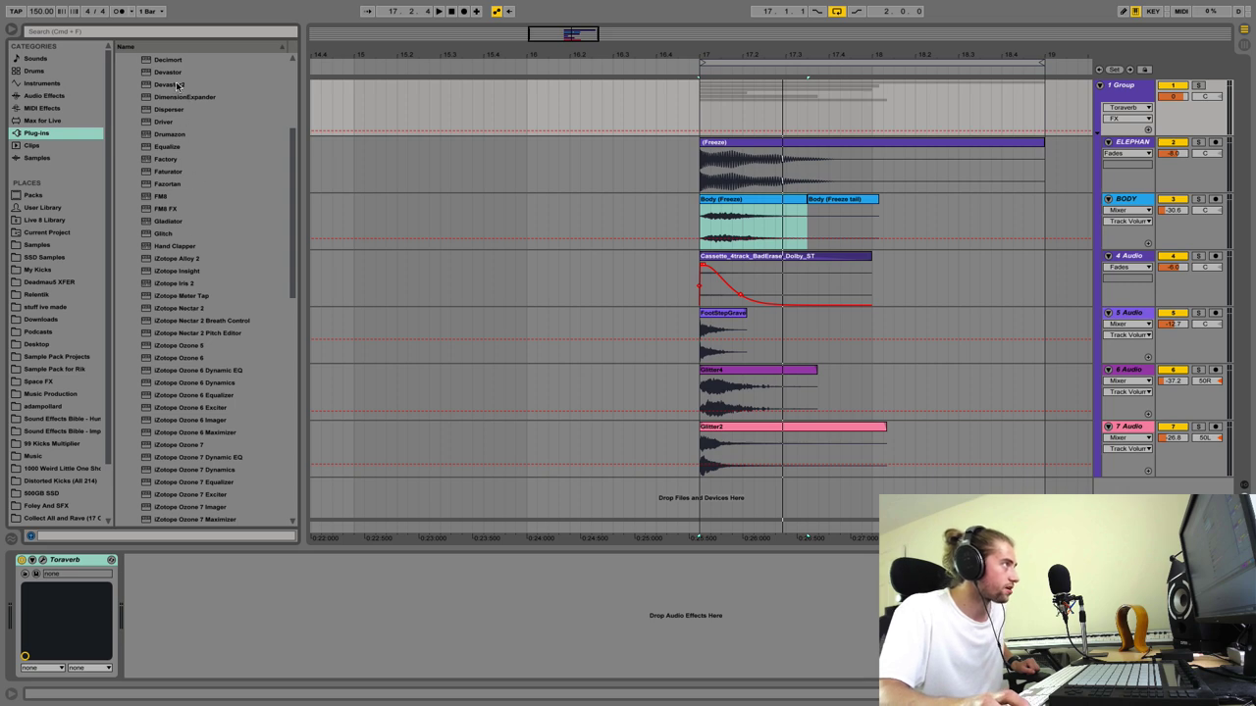
{"action": "left_click_drag", "start_coordinate": [177, 86], "coordinate": [224, 668]}
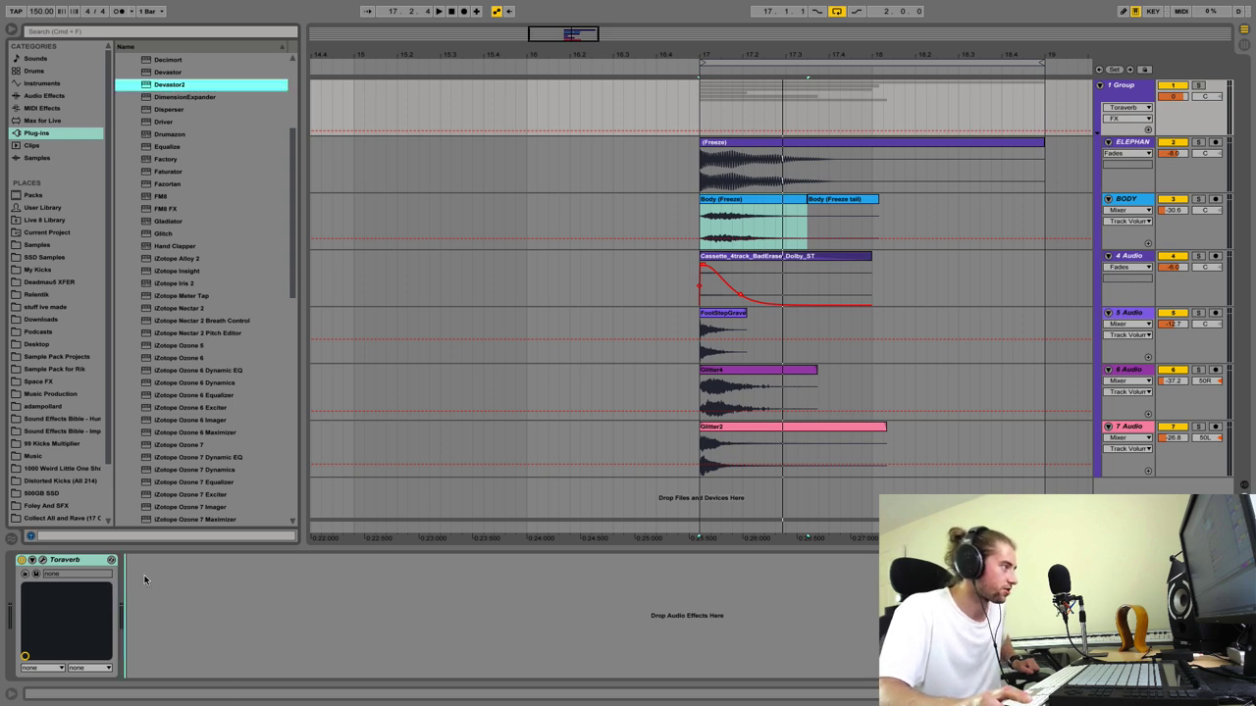
{"action": "left_click_drag", "start_coordinate": [144, 579], "coordinate": [144, 578]}
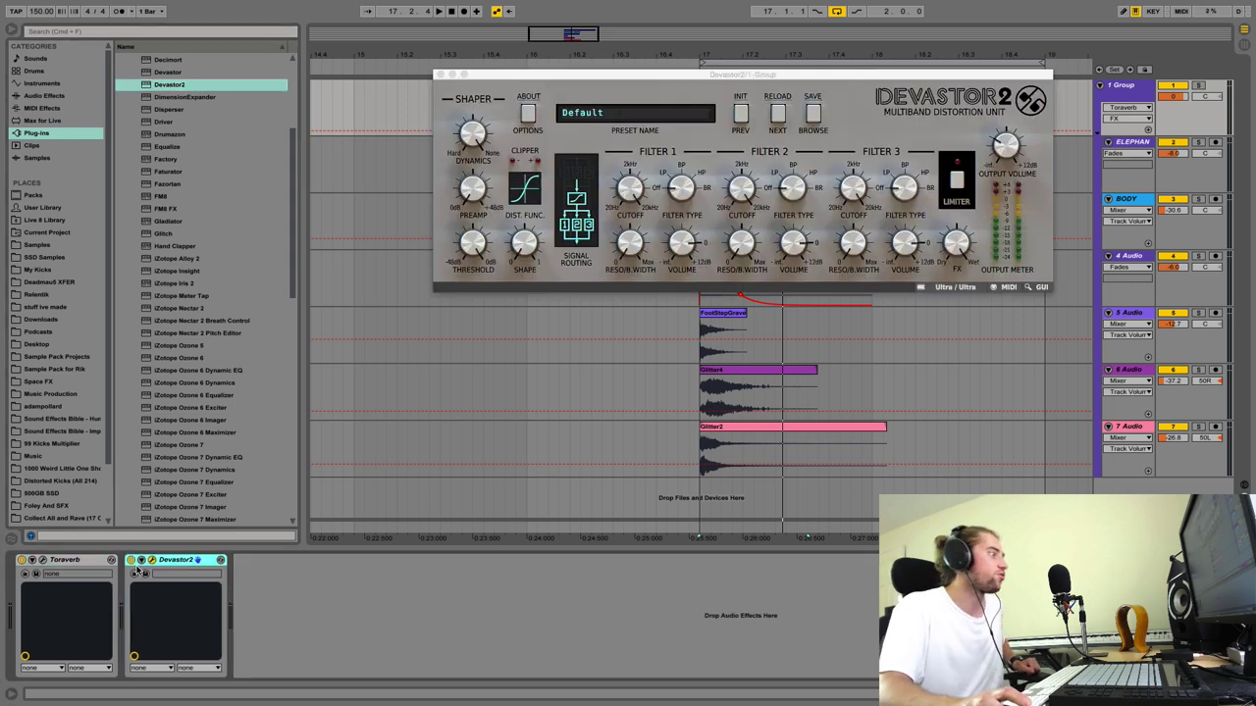
Step: Open the Devastor2 preset browser and audition presets during playback, including Bus-trap, Deep Breath, E-bowl'a, Exhibition and Hammer Exciter
{"action": "left_click", "coordinate": [812, 113]}
{"action": "left_click", "coordinate": [662, 472]}
{"action": "key", "text": "space"}
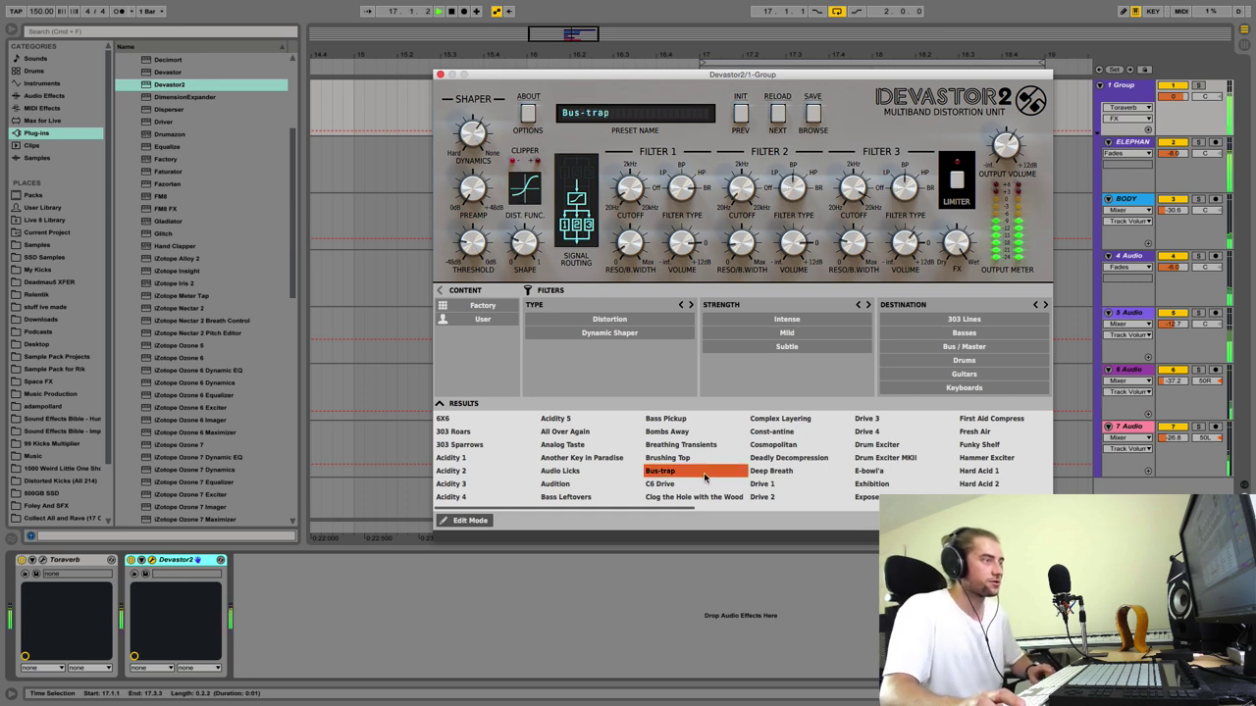
{"action": "left_click", "coordinate": [790, 471]}
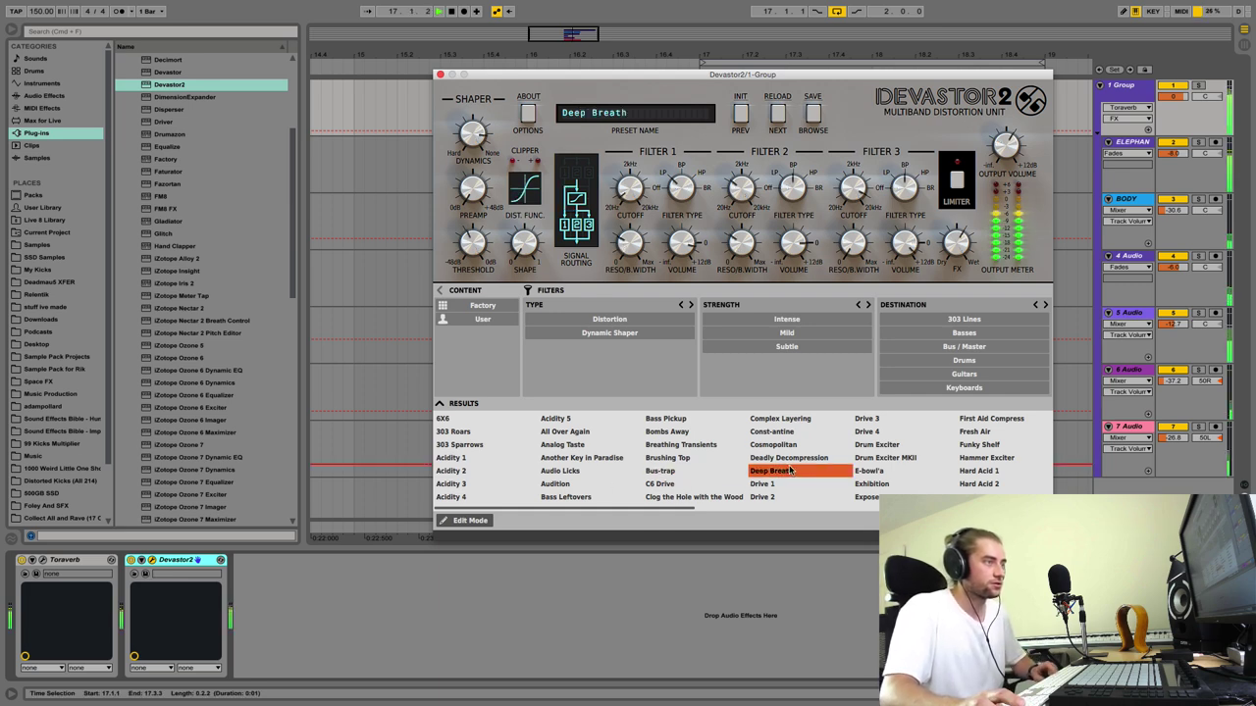
{"action": "left_click", "coordinate": [903, 458]}
{"action": "left_click", "coordinate": [888, 472]}
{"action": "left_click", "coordinate": [871, 484]}
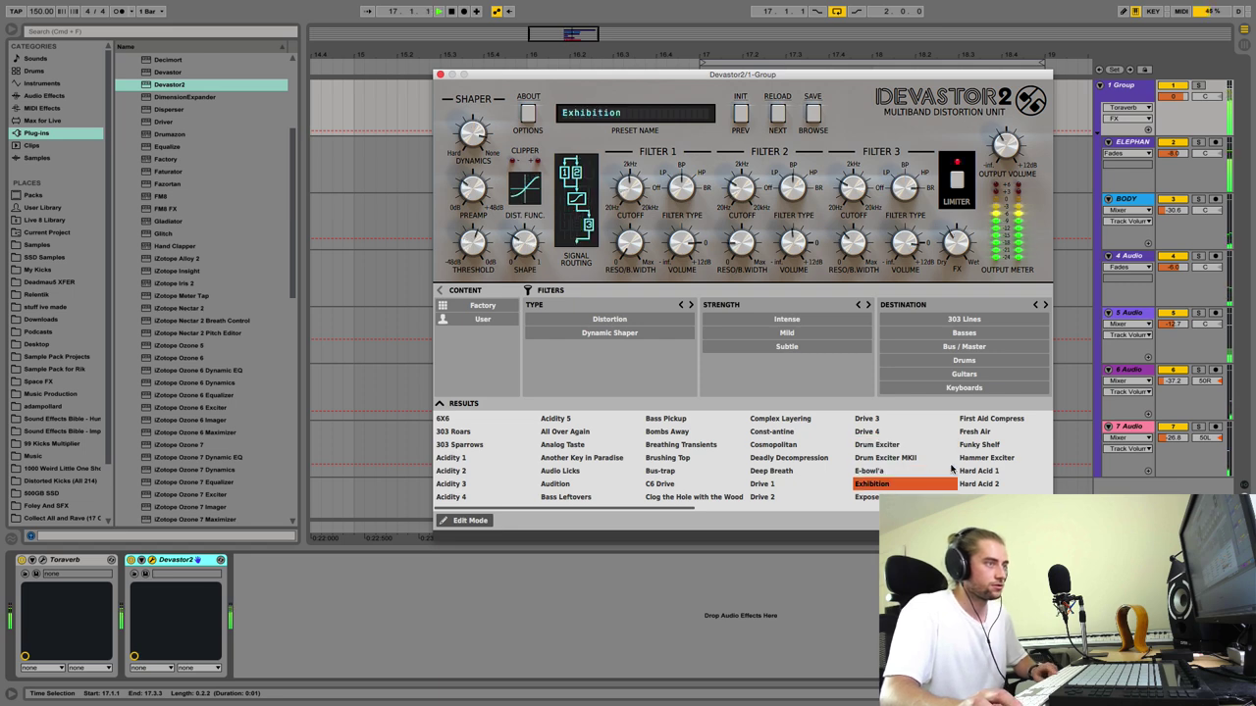
{"action": "left_click", "coordinate": [986, 458]}
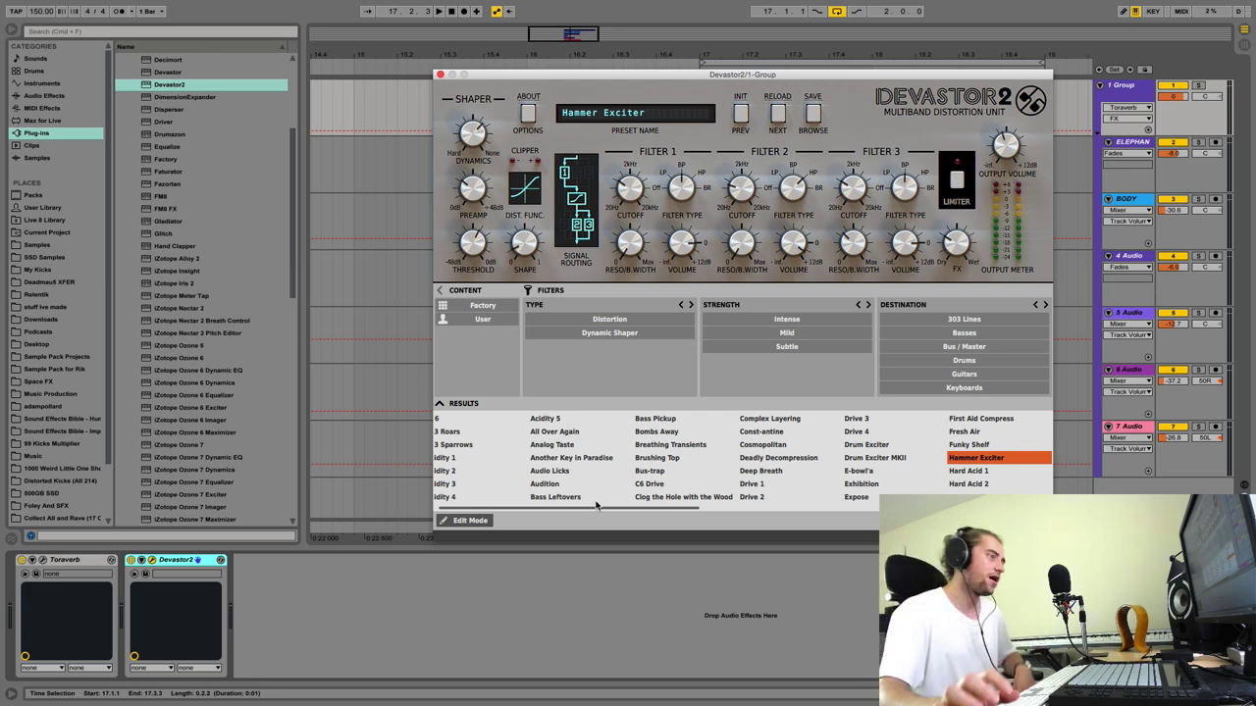
Step: Audition more Devastor2 presets on the group, including Drive 1, Deep Breath, Triple Homocide, Subjected Middles and Transient Licks
{"action": "left_click", "coordinate": [783, 483]}
{"action": "left_click", "coordinate": [761, 471]}
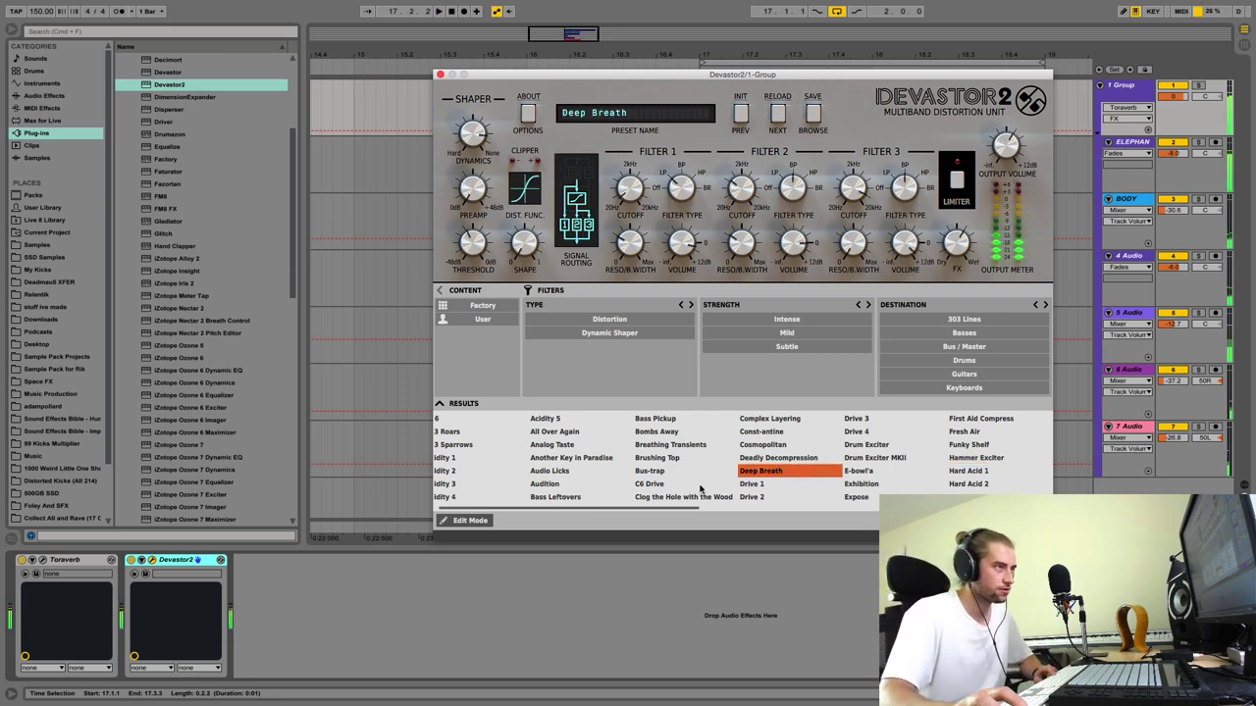
{"action": "scroll", "coordinate": [761, 470], "scroll_direction": "right", "scroll_amount": 10}
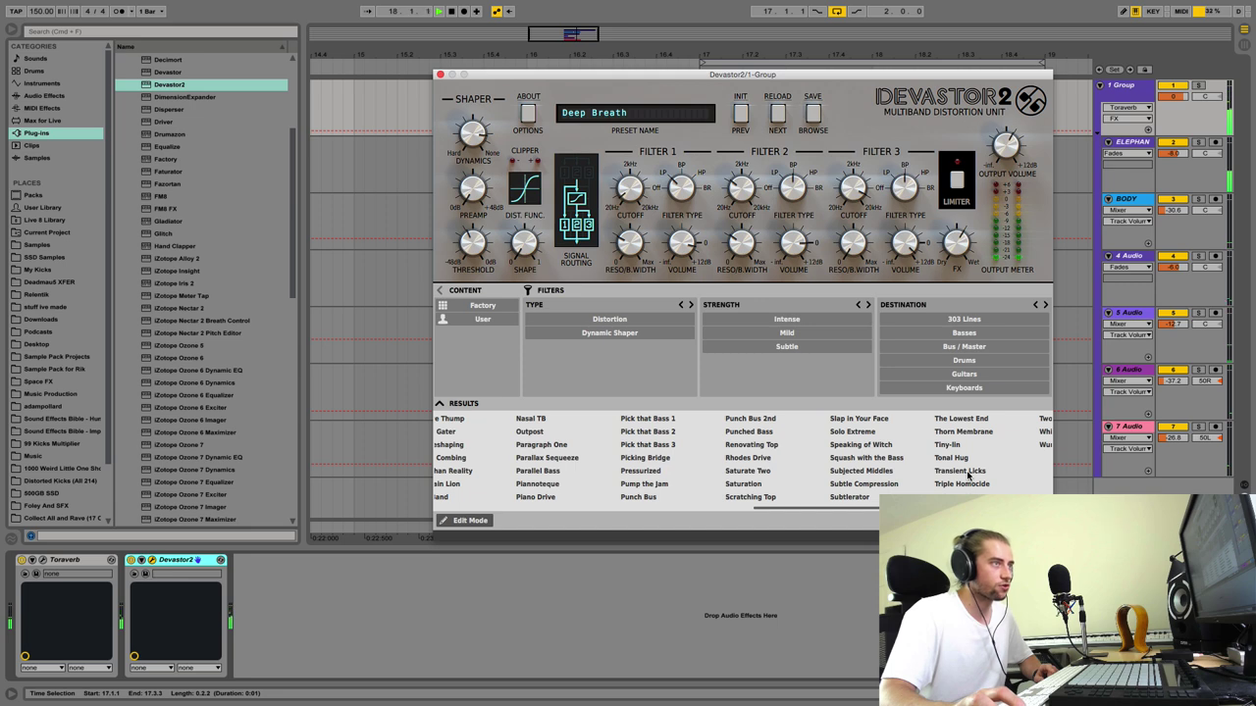
{"action": "left_click", "coordinate": [968, 472]}
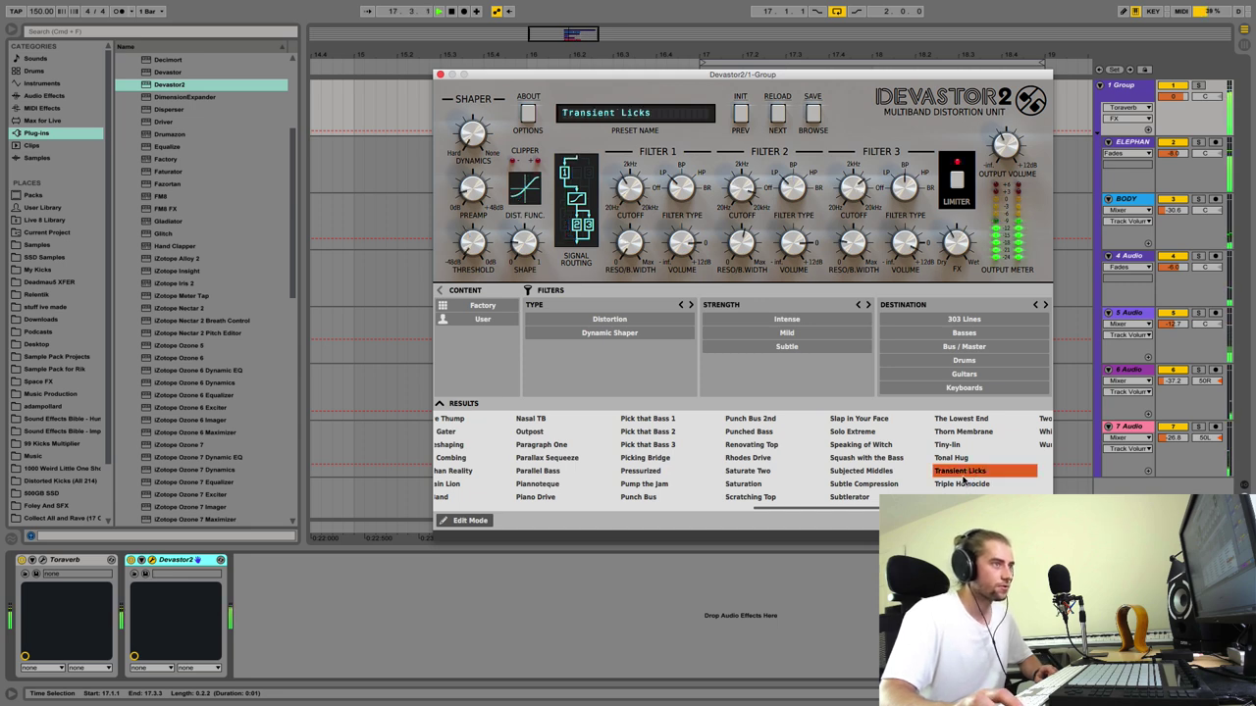
{"action": "left_click", "coordinate": [952, 485]}
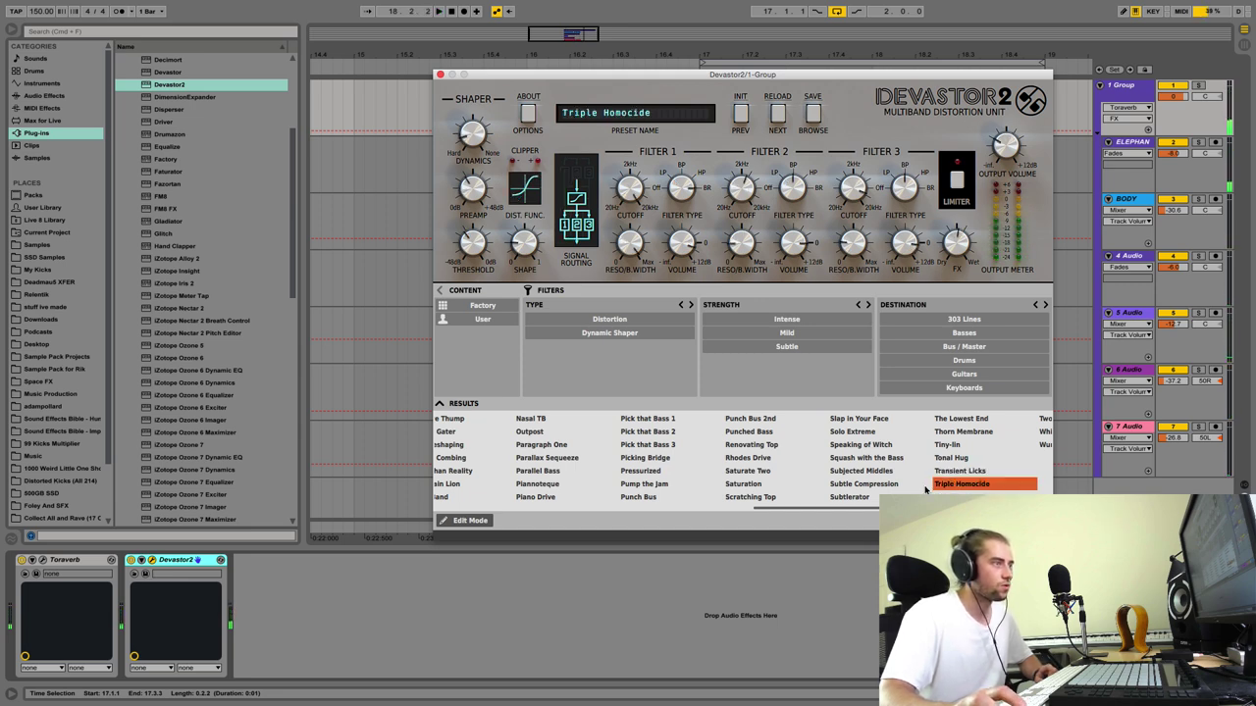
{"action": "left_click", "coordinate": [682, 473]}
{"action": "left_click", "coordinate": [862, 471]}
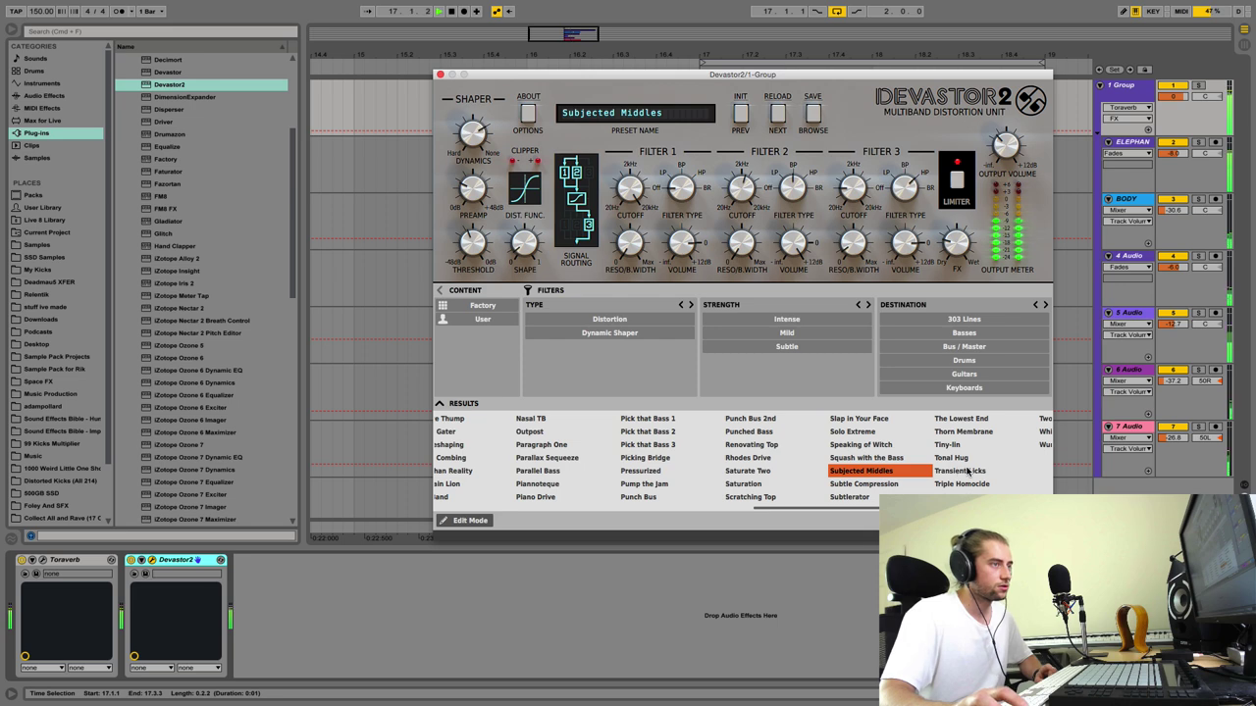
{"action": "left_click", "coordinate": [963, 472]}
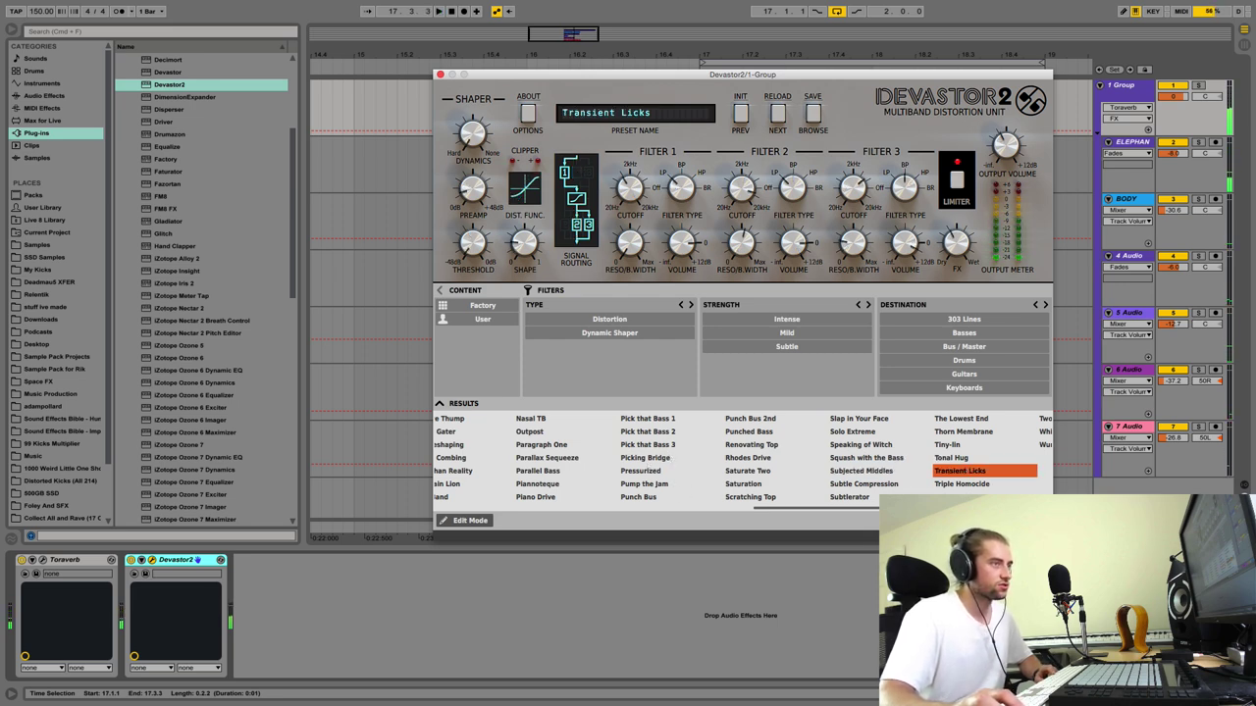
Step: Try the Wurlitzer Drive, Whistler and Subjected Middles presets, settling on Squash with the Bass for Devastor2
{"action": "scroll", "coordinate": [1001, 451], "scroll_direction": "right", "scroll_amount": 3}
{"action": "left_click", "coordinate": [993, 445]}
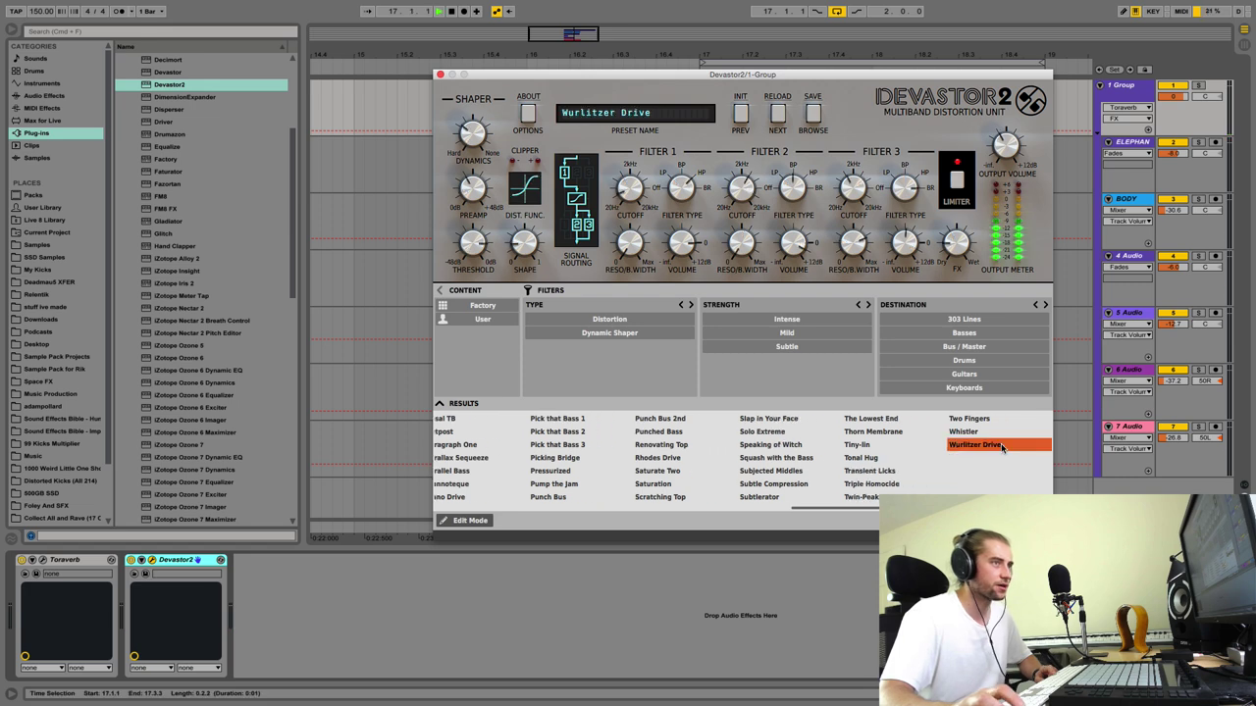
{"action": "left_click", "coordinate": [989, 432]}
{"action": "left_click", "coordinate": [775, 471]}
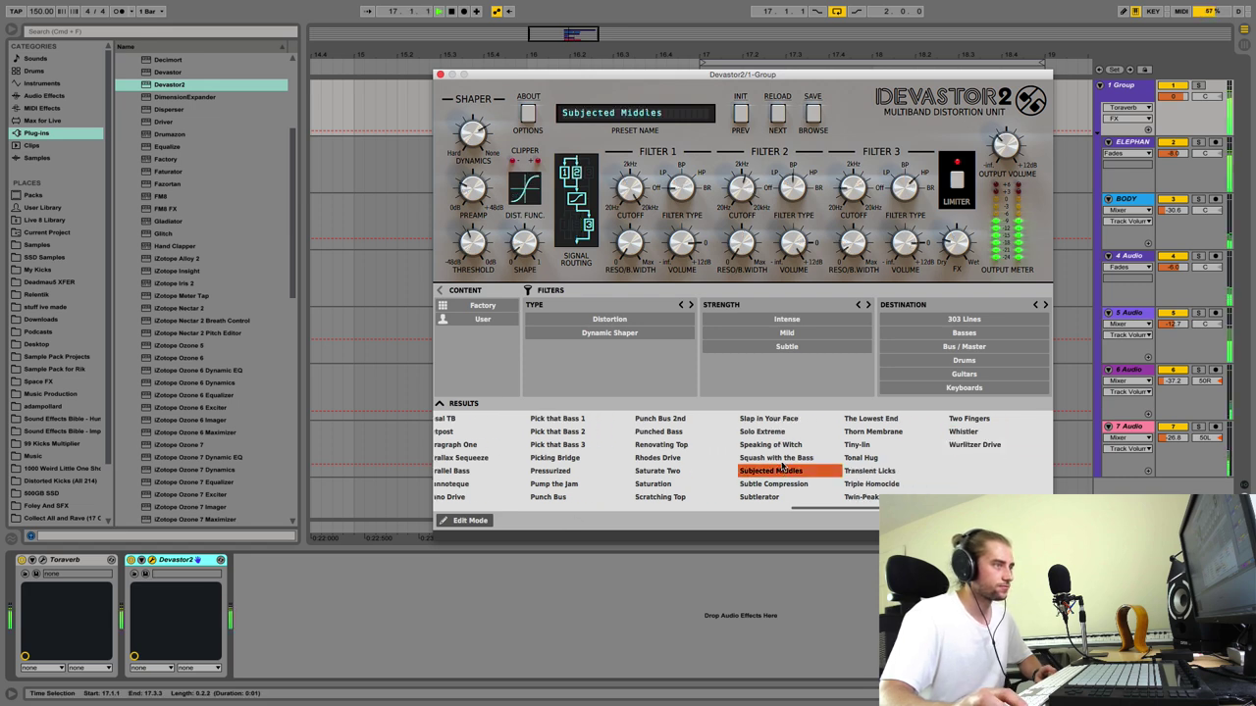
{"action": "left_click", "coordinate": [785, 458]}
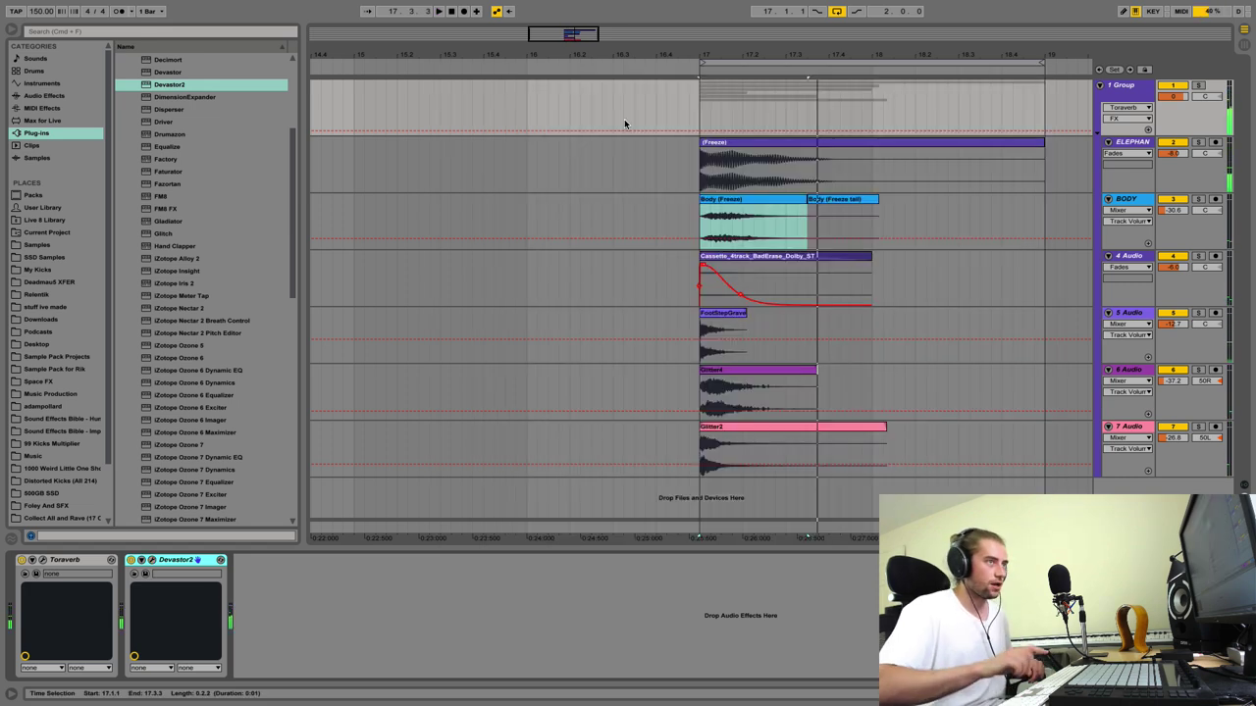
Step: Cut off the end of the BODY track's audio from 17.2.4 onward, including the freeze tail, and play it back
{"action": "key", "text": "space"}
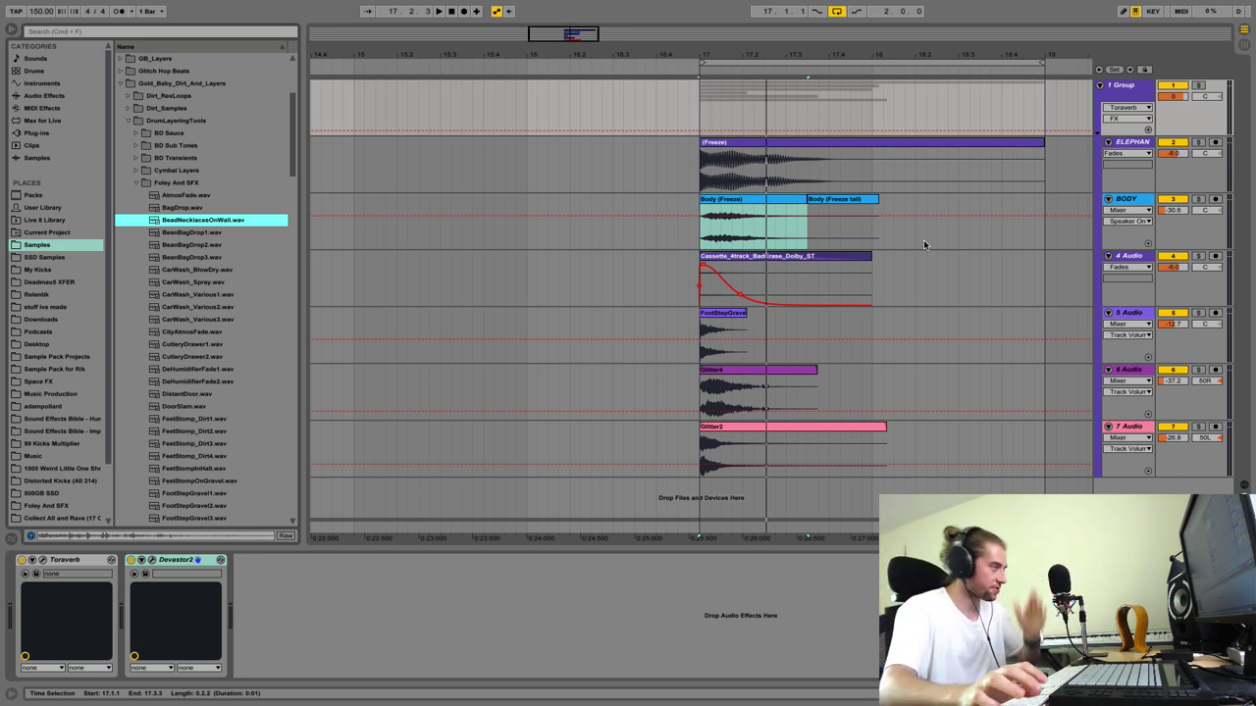
{"action": "left_click_drag", "start_coordinate": [937, 199], "coordinate": [777, 217]}
{"action": "key", "text": "Delete"}
{"action": "key", "text": "space"}
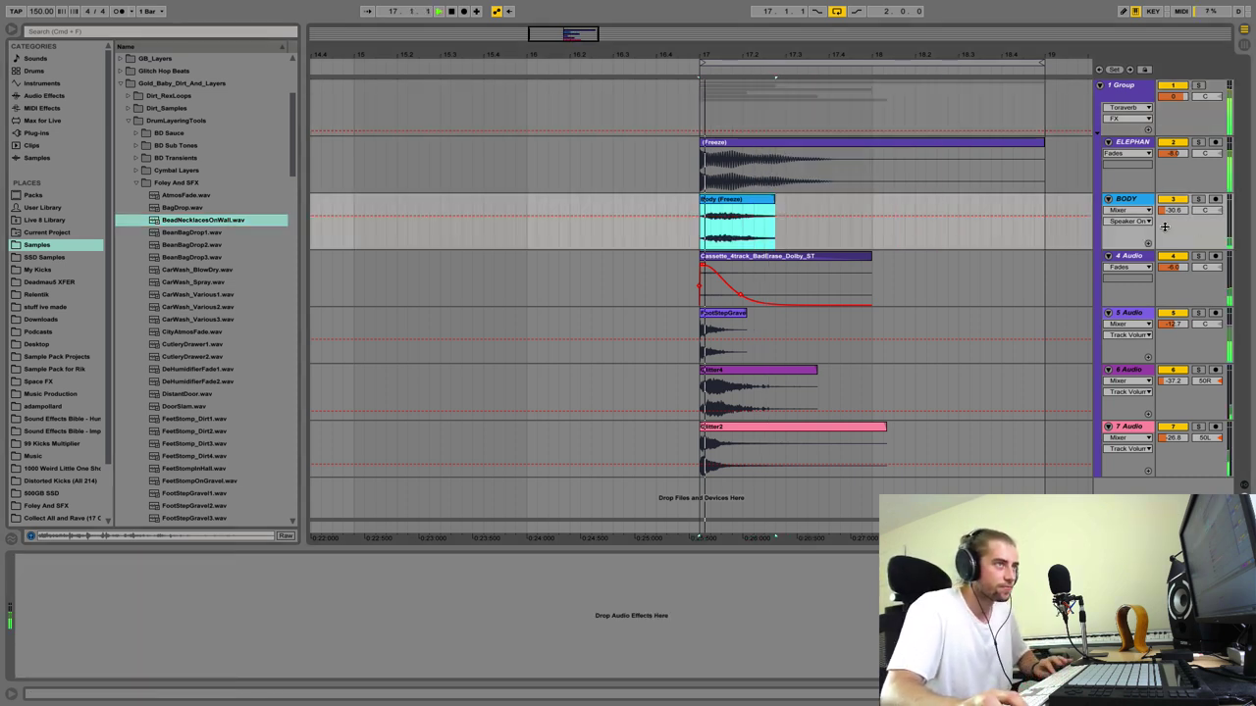
Step: Show the fades on the BODY track and shape a long, steep fade-out curve across its shortened clip
{"action": "left_click", "coordinate": [1133, 211]}
{"action": "left_click", "coordinate": [1128, 228]}
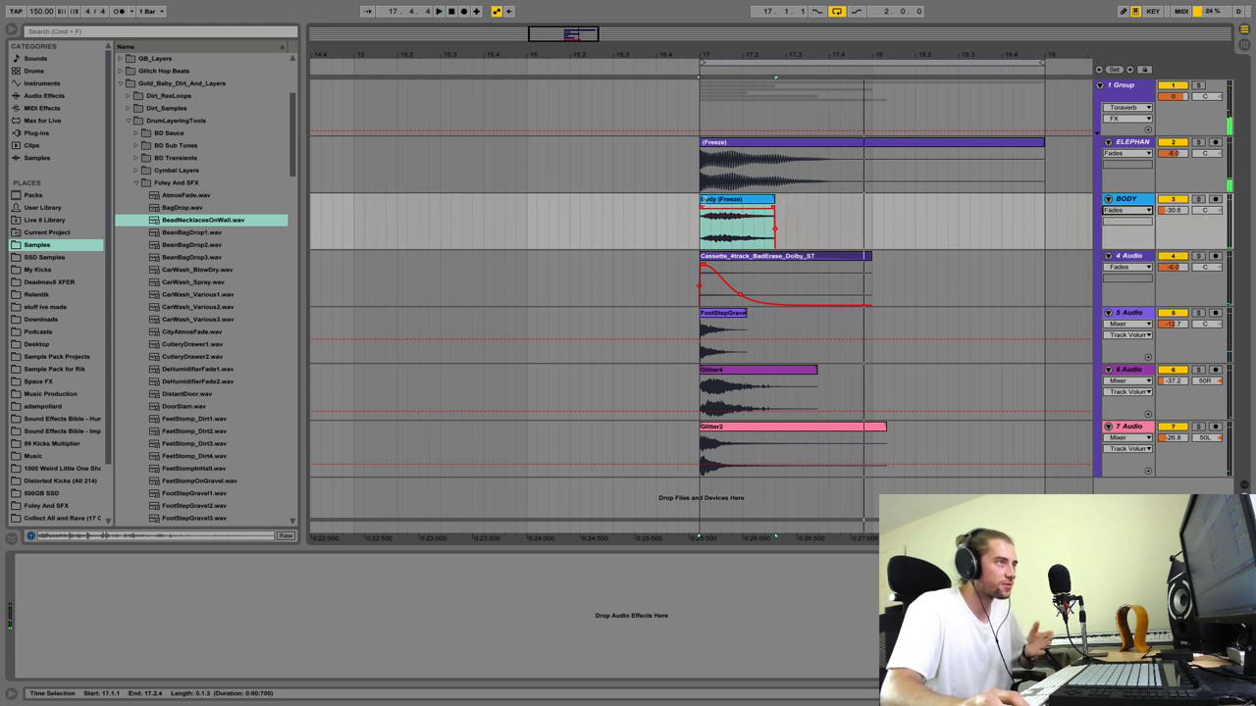
{"action": "left_click_drag", "start_coordinate": [773, 209], "coordinate": [727, 237]}
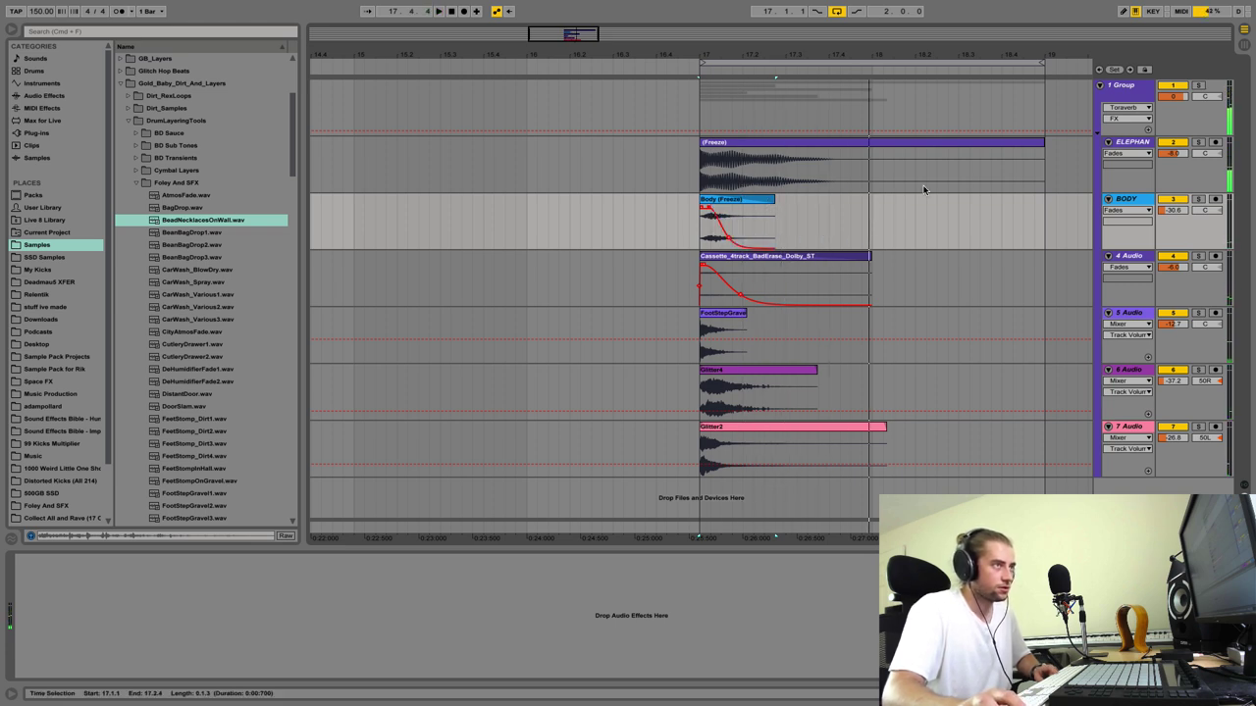
Step: Add the Toraverb reverb plug-in to the BODY track and start playback
{"action": "left_click", "coordinate": [57, 132]}
{"action": "scroll", "coordinate": [199, 386], "scroll_direction": "down", "scroll_amount": 10}
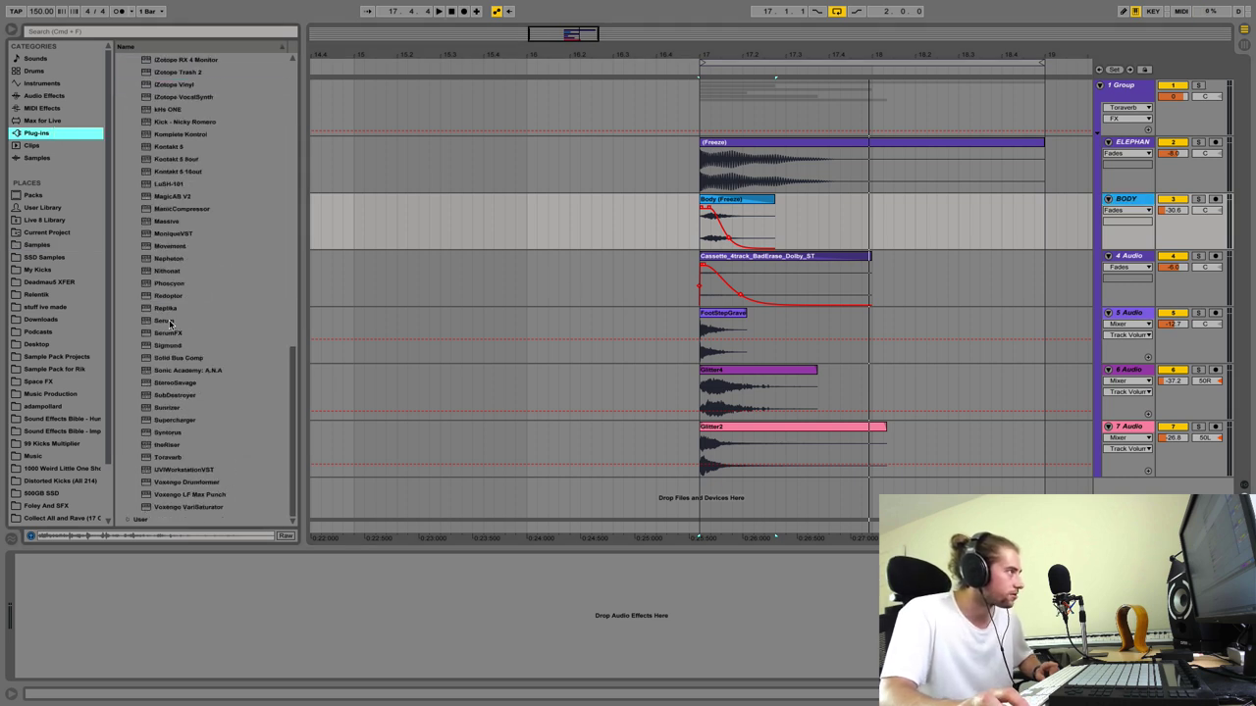
{"action": "double_click", "coordinate": [175, 457]}
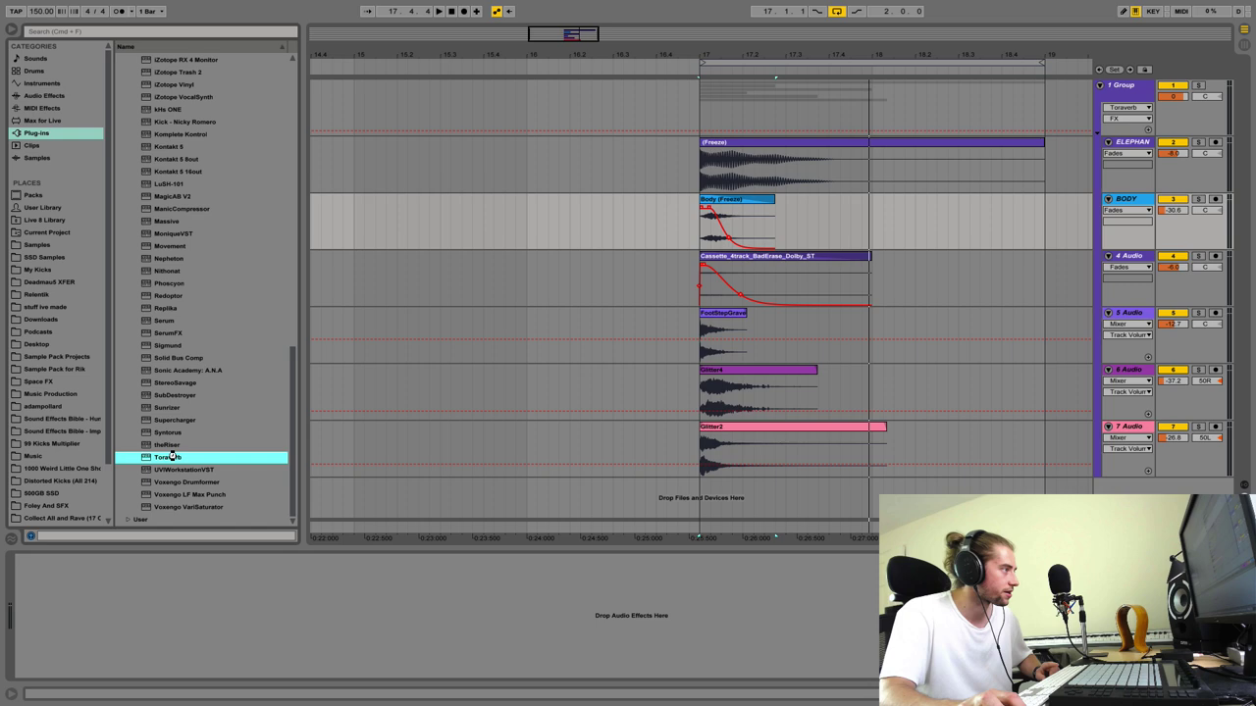
{"action": "key", "text": "space"}
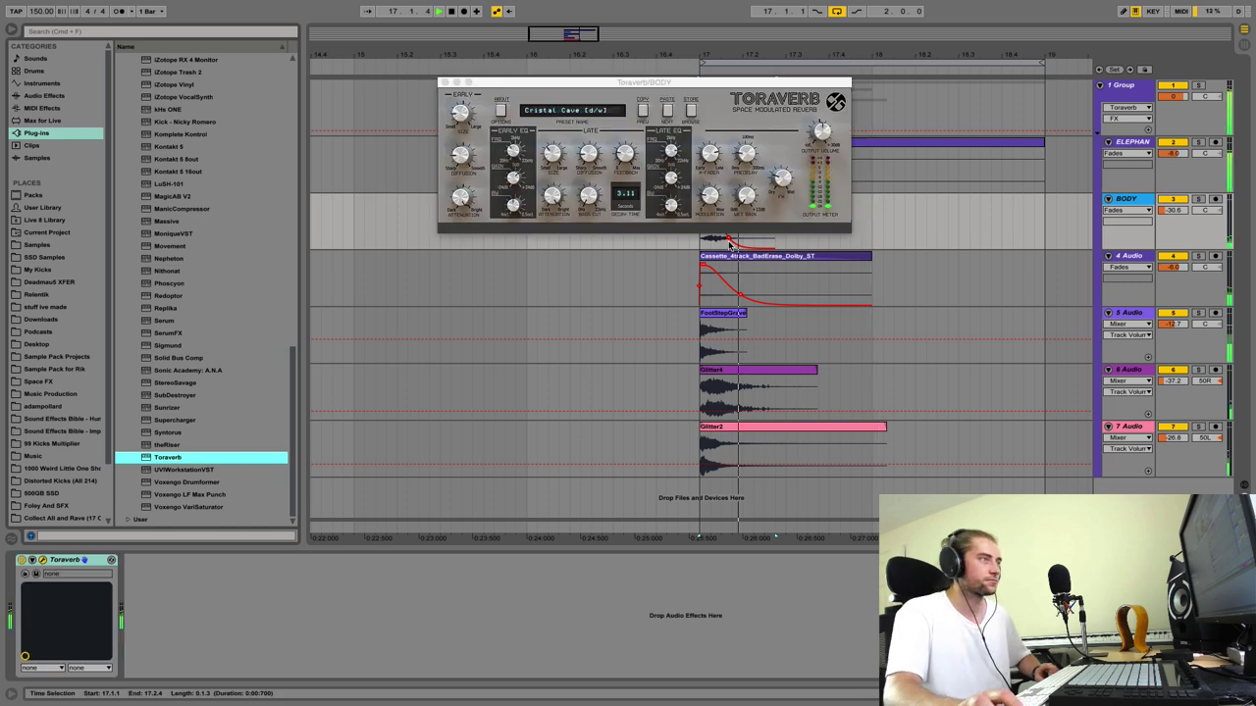
Step: Audition Toraverb's Concert hall, Hard Walls and Small Space presets on the BODY track and load ElPiano Ballad [d/w]
{"action": "left_click", "coordinate": [691, 110]}
{"action": "key", "text": "space"}
{"action": "left_click", "coordinate": [446, 83]}
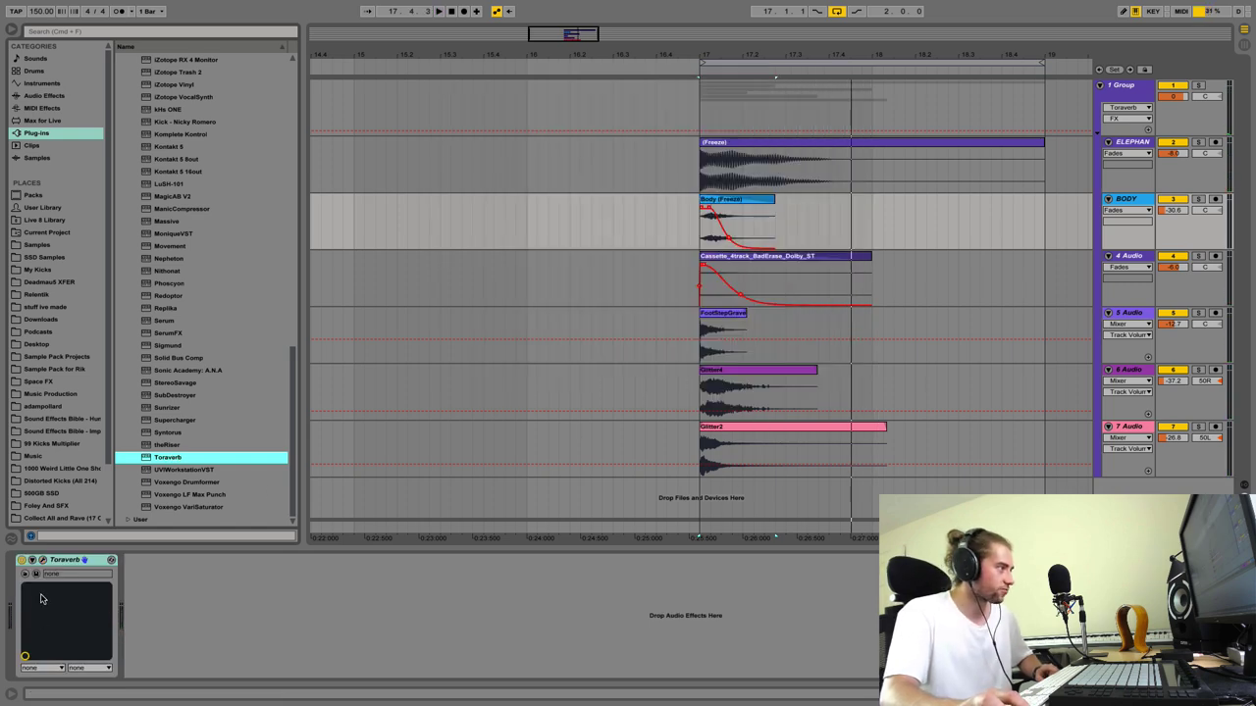
{"action": "left_click", "coordinate": [42, 559]}
{"action": "left_click", "coordinate": [678, 280]}
{"action": "key", "text": "space"}
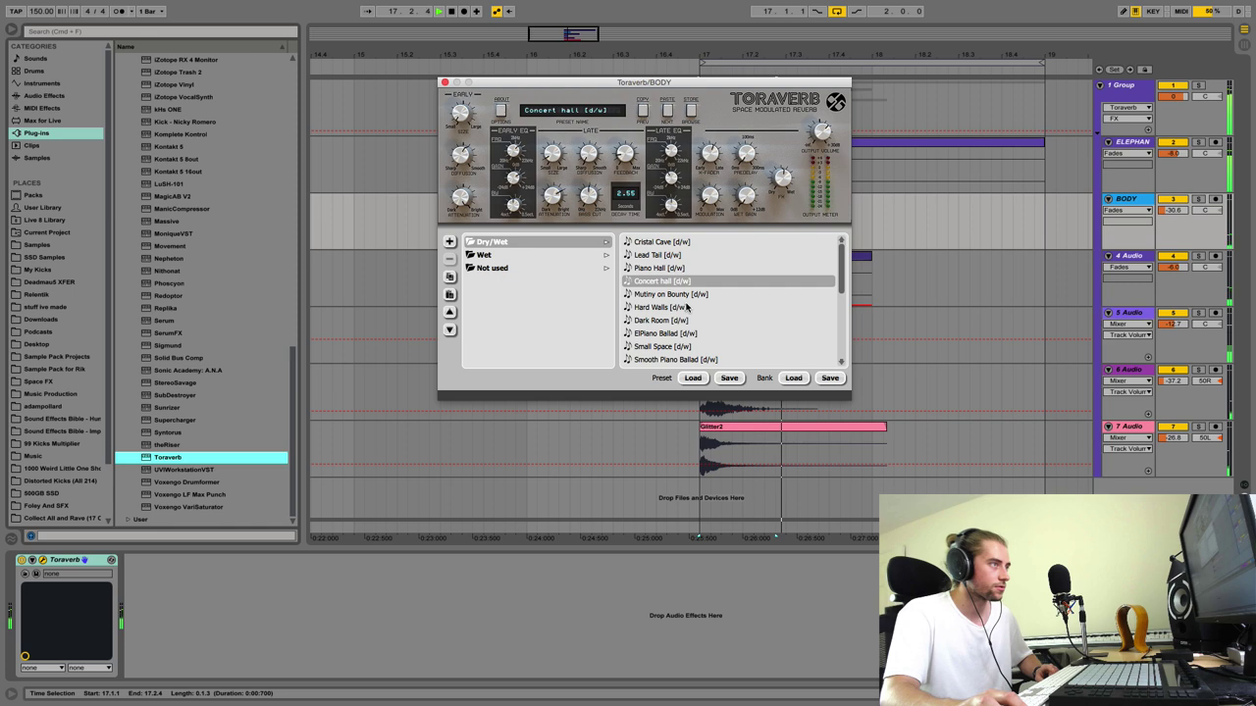
{"action": "left_click", "coordinate": [688, 307]}
{"action": "left_click", "coordinate": [690, 348]}
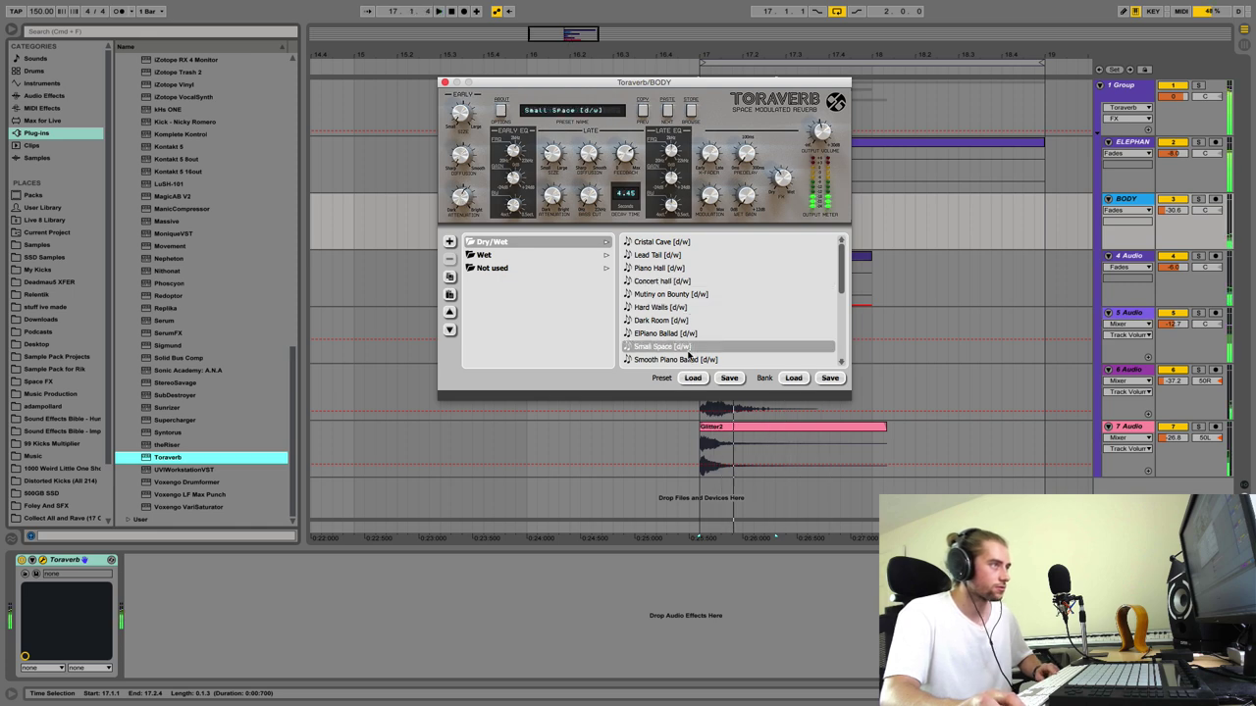
{"action": "left_click", "coordinate": [687, 334]}
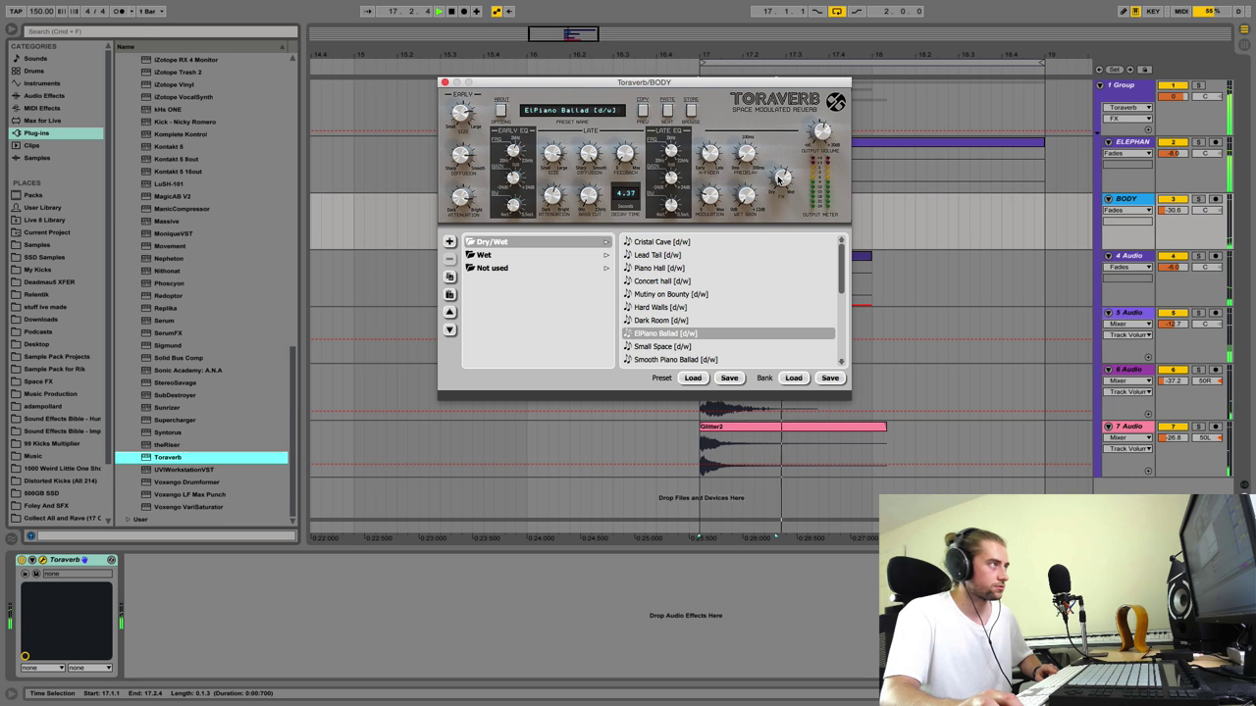
Step: Set the Toraverb FX mix on the BODY track to 74/26% dry/wet
{"action": "left_click", "coordinate": [780, 179]}
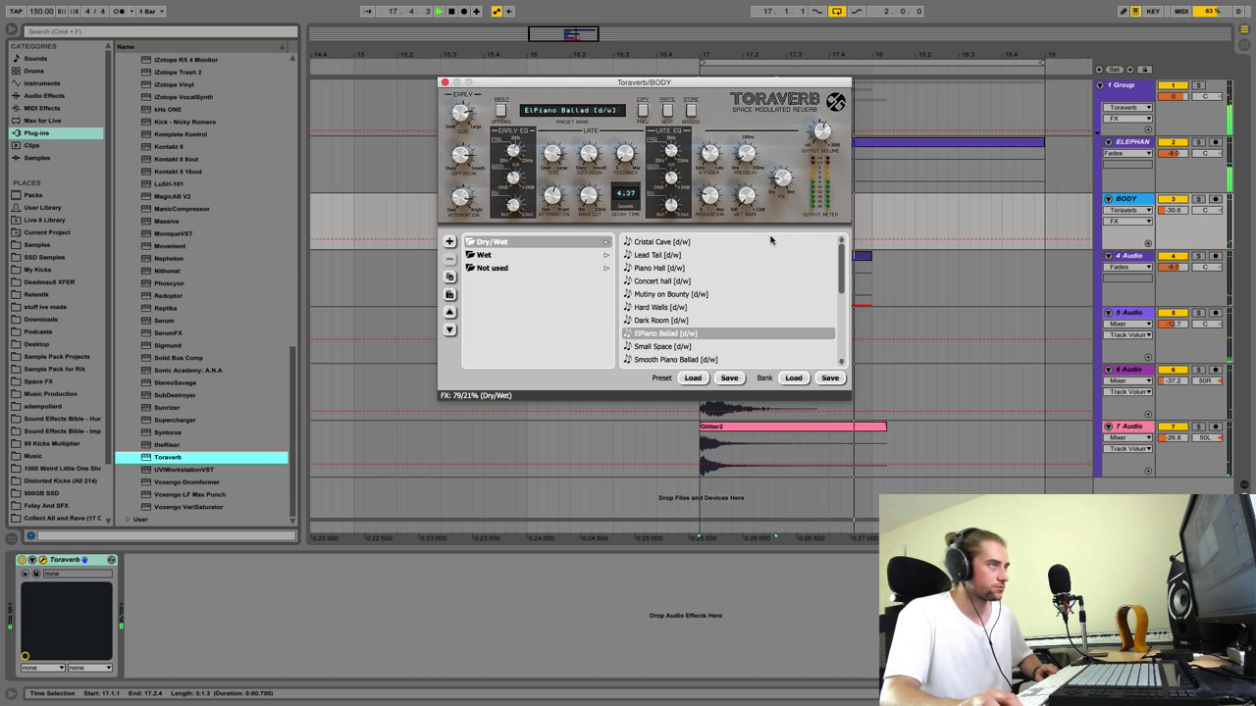
{"action": "left_click_drag", "start_coordinate": [770, 236], "coordinate": [768, 232]}
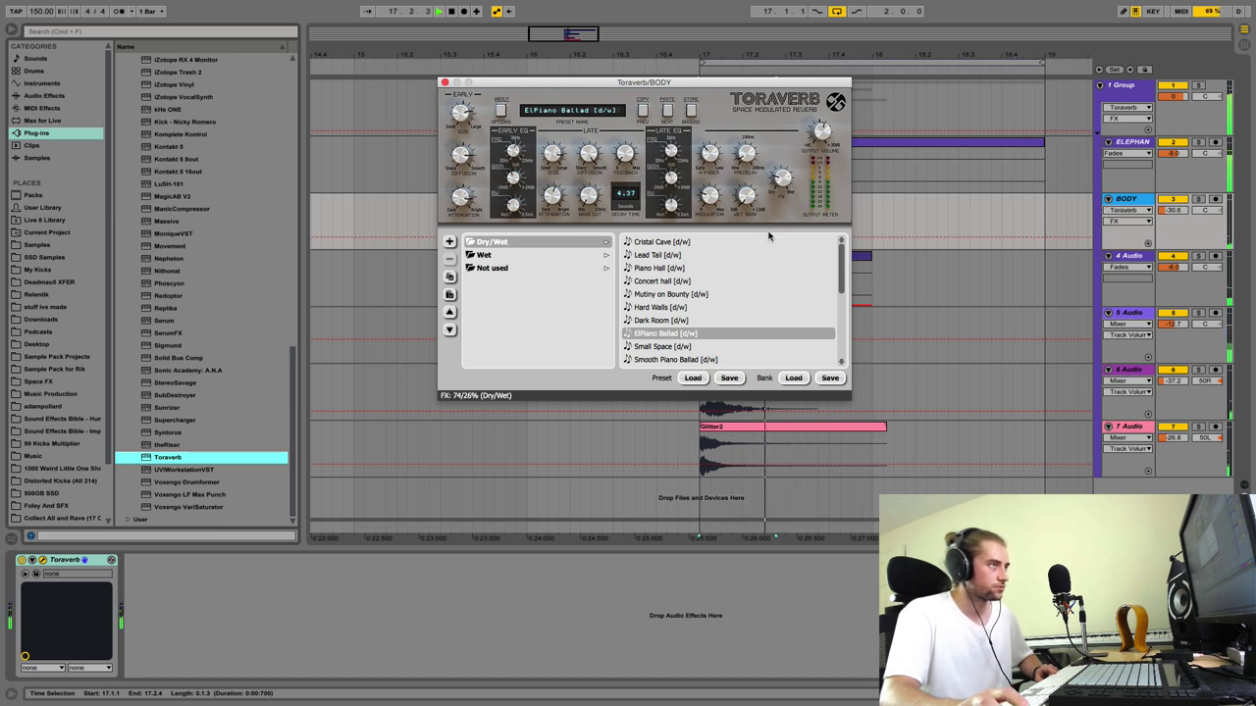
Step: Stop playback, close the Toraverb window, and freeze and flatten the BODY track to render its reverb into audio
{"action": "key", "text": "space"}
{"action": "left_click", "coordinate": [444, 82]}
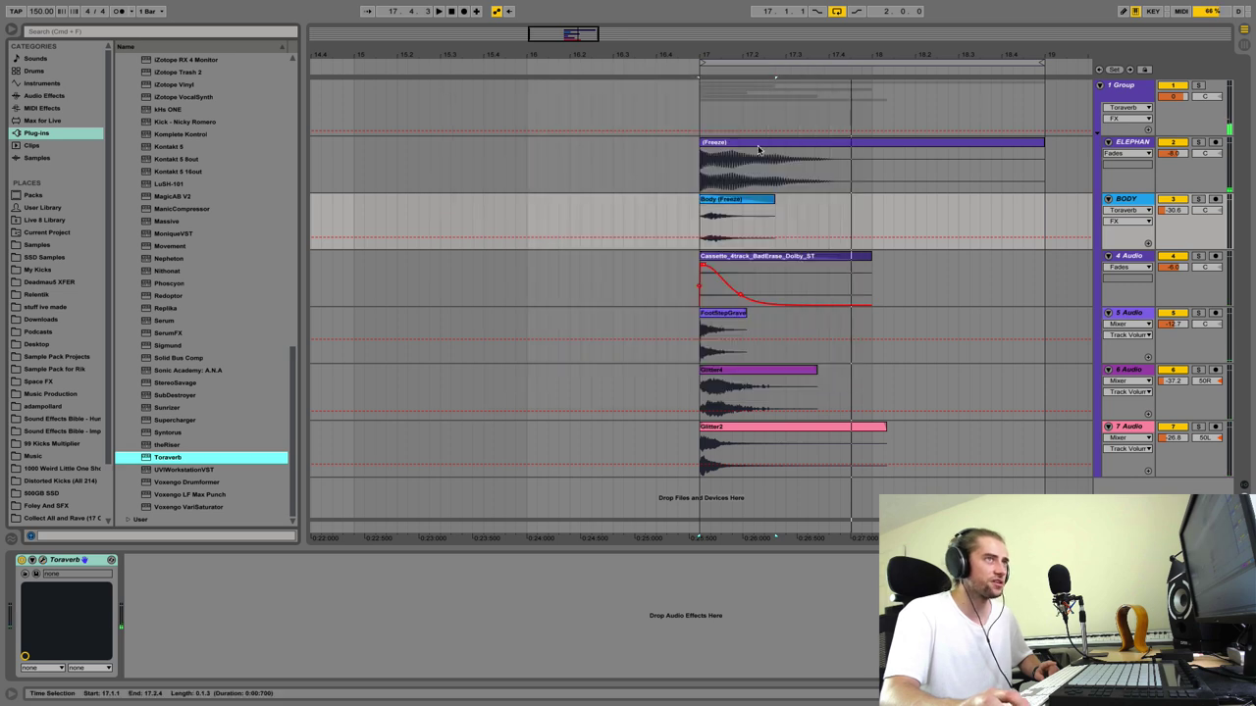
{"action": "right_click", "coordinate": [1130, 209]}
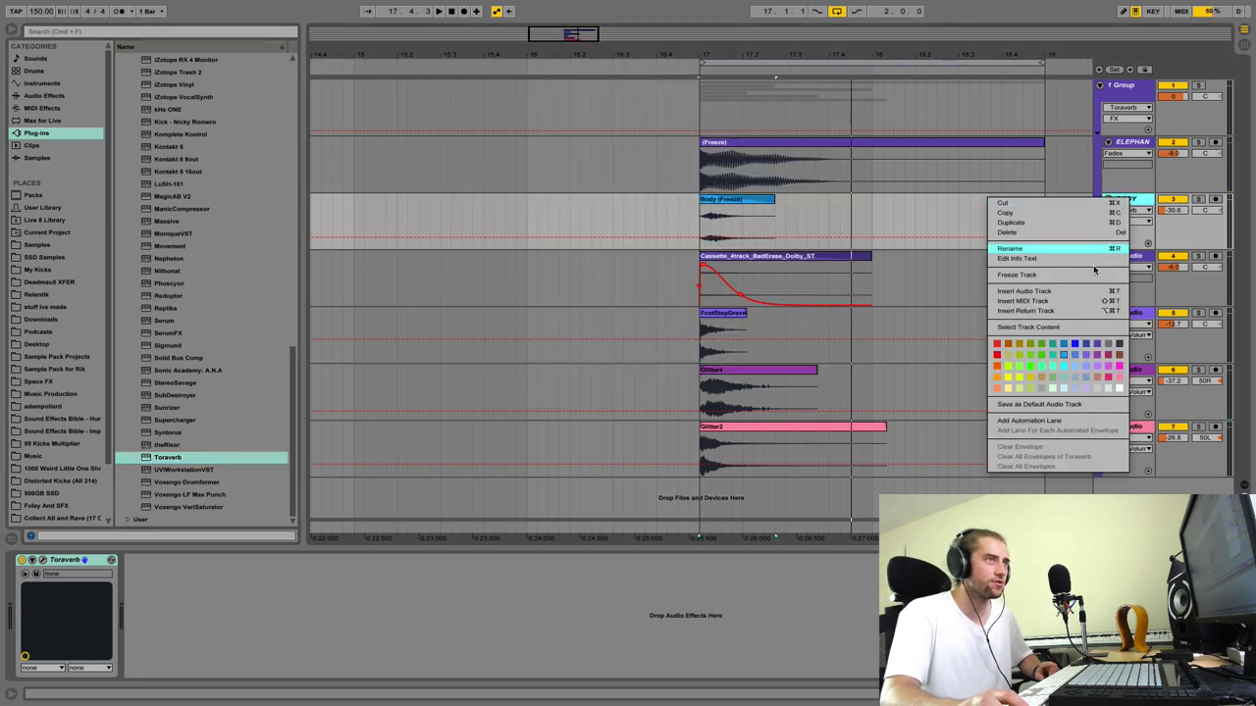
{"action": "left_click", "coordinate": [1043, 281]}
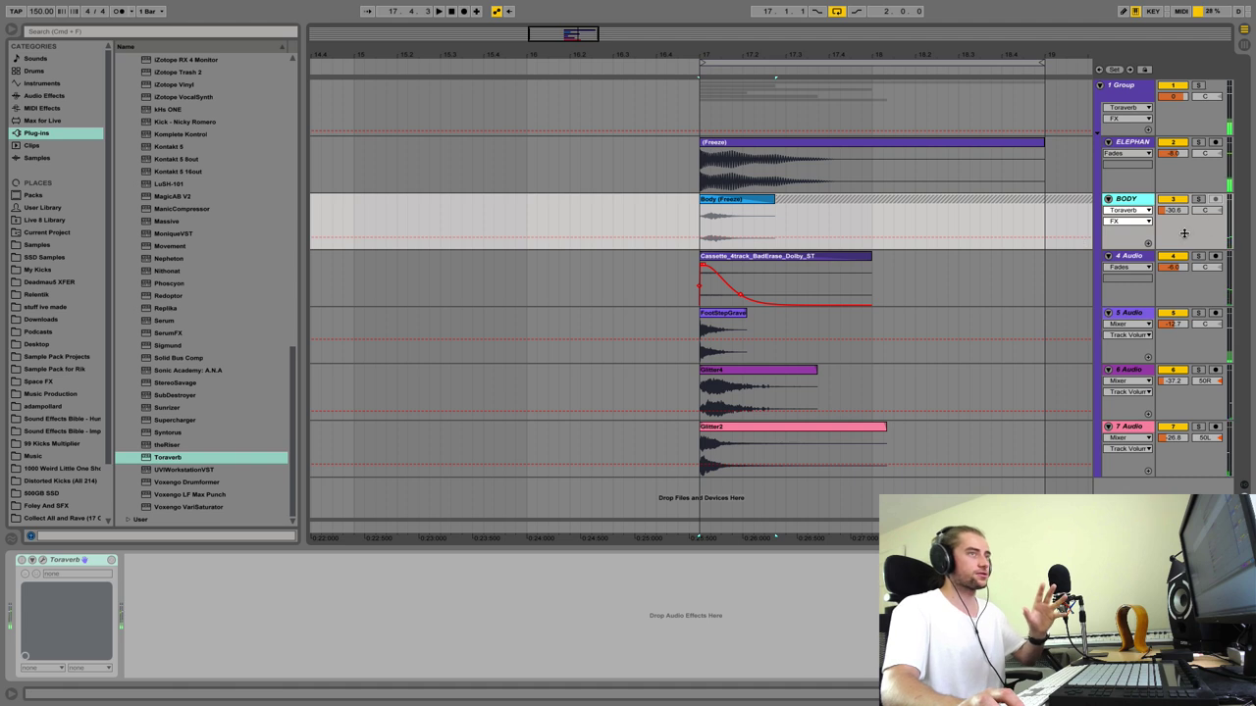
{"action": "right_click", "coordinate": [1136, 209]}
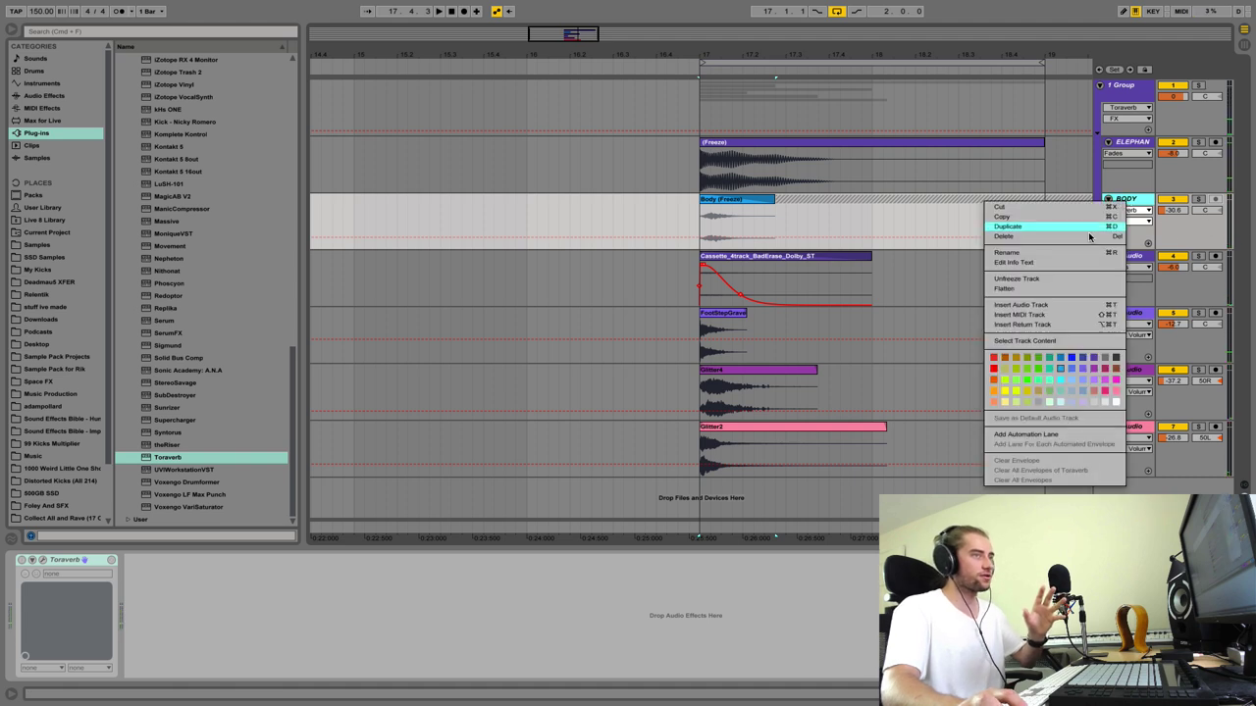
{"action": "left_click", "coordinate": [1022, 283]}
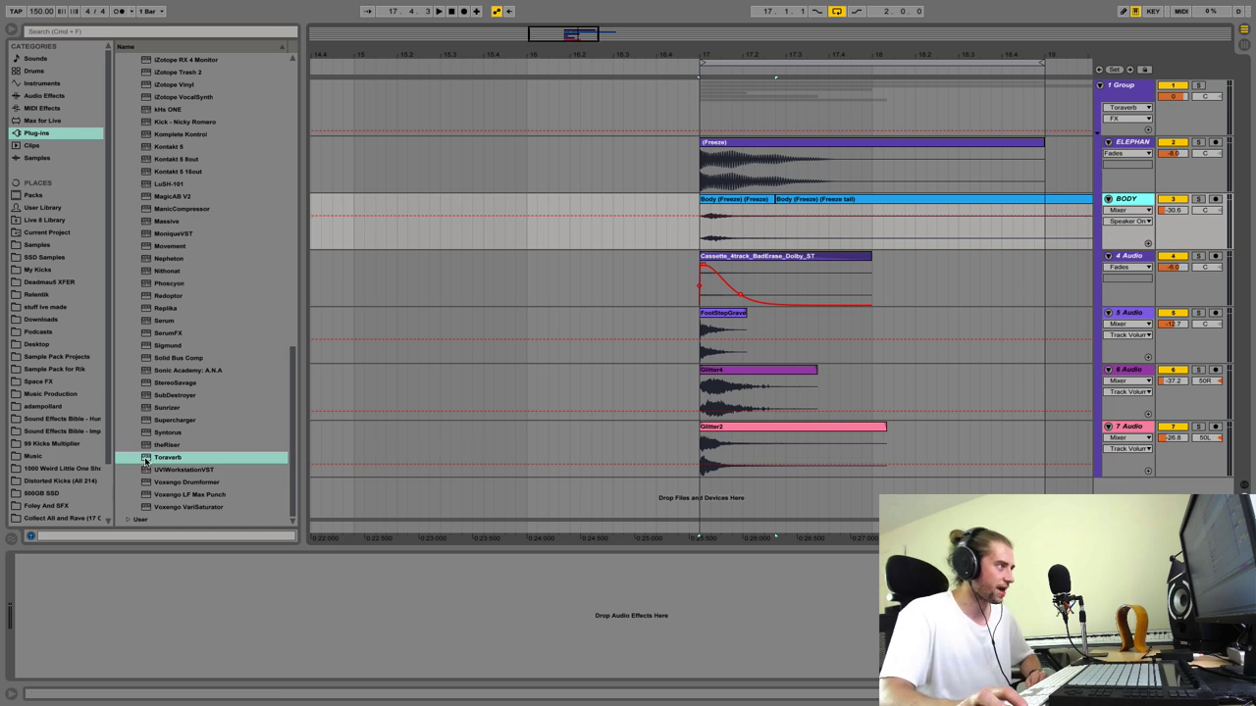
Step: Examine the preset and quality options of the Toraverb plug-in on the 1 Group track and close its window
{"action": "left_click", "coordinate": [1128, 86]}
{"action": "left_click", "coordinate": [37, 566]}
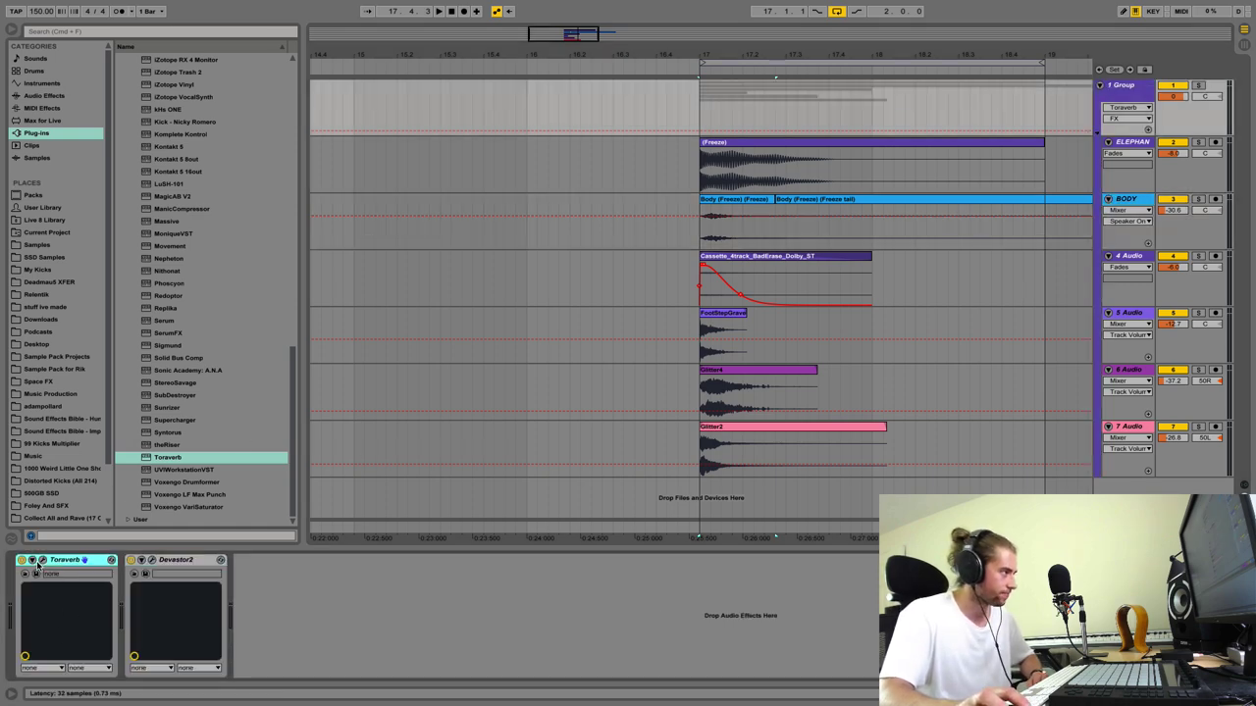
{"action": "left_click", "coordinate": [43, 561]}
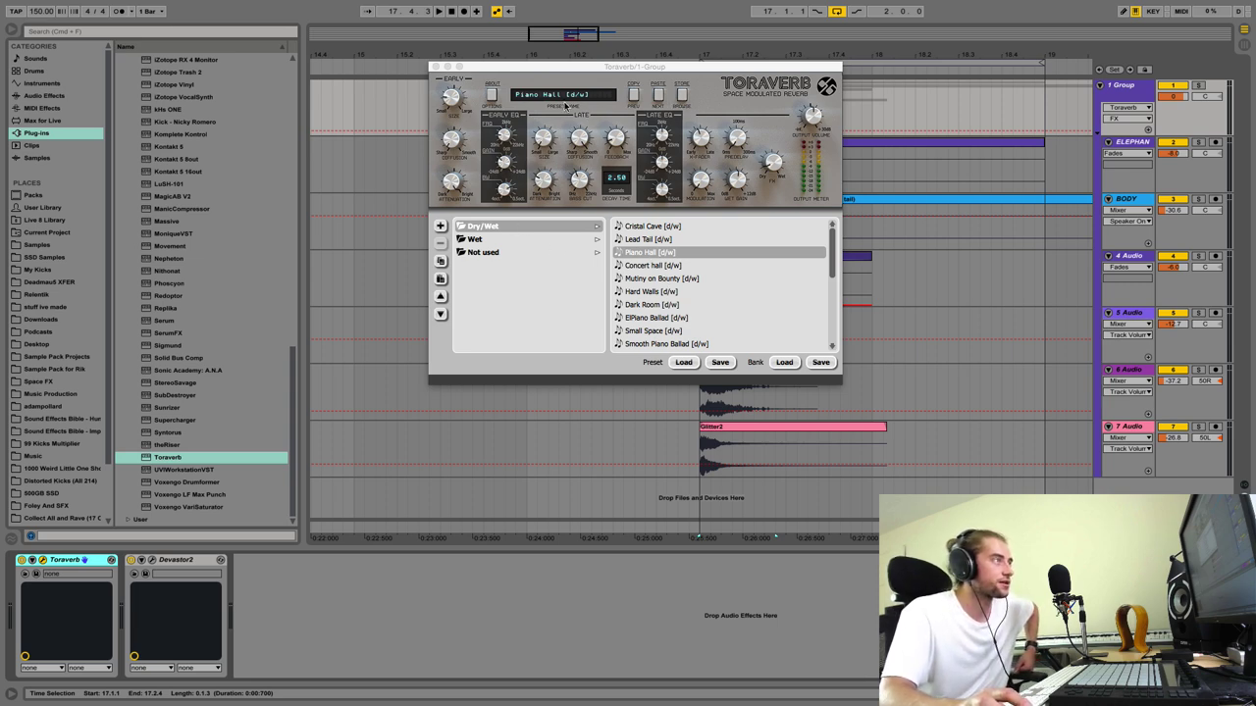
{"action": "left_click", "coordinate": [493, 98]}
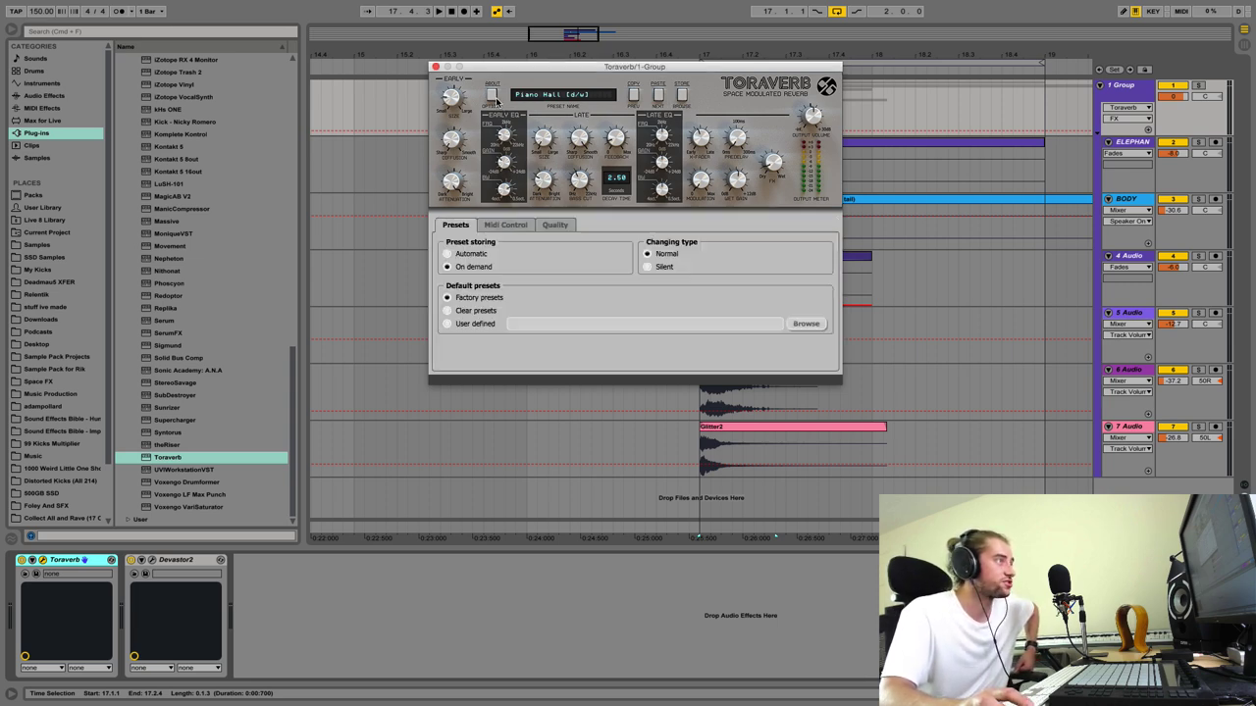
{"action": "left_click", "coordinate": [564, 226]}
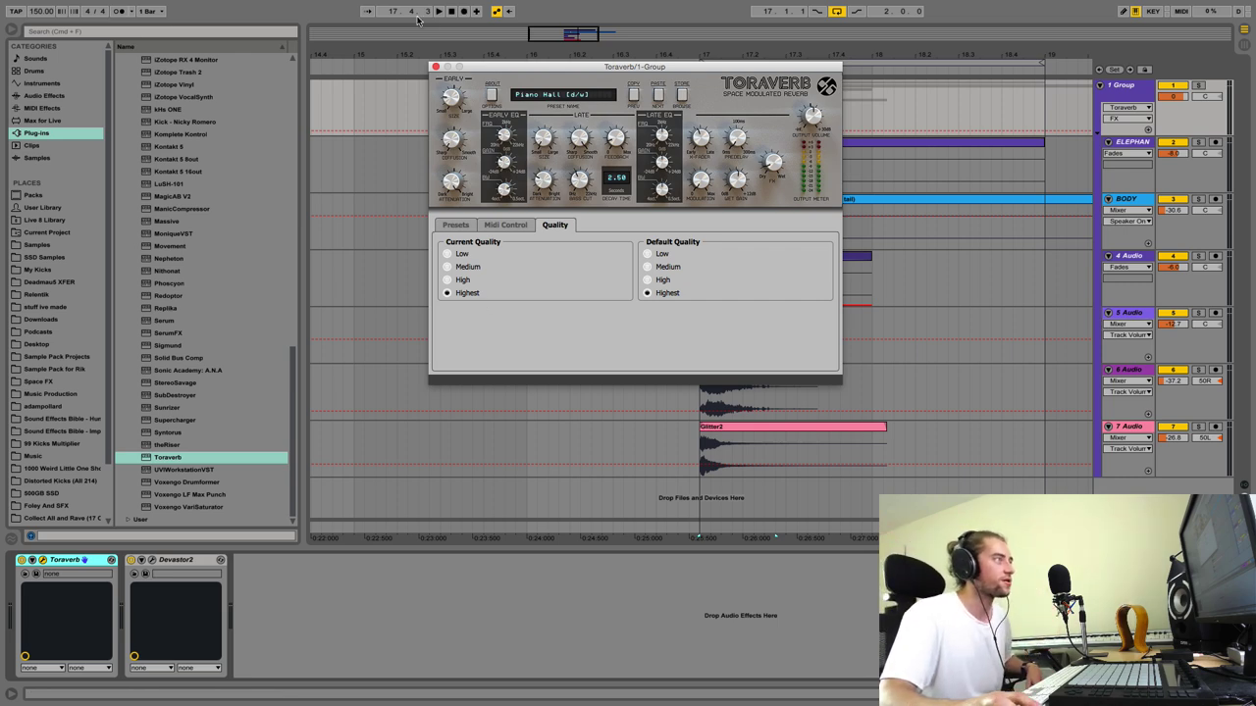
{"action": "left_click", "coordinate": [435, 66]}
Step: Play back the grouped layers to audition the mix with the flattened BODY track
{"action": "key", "text": "space"}
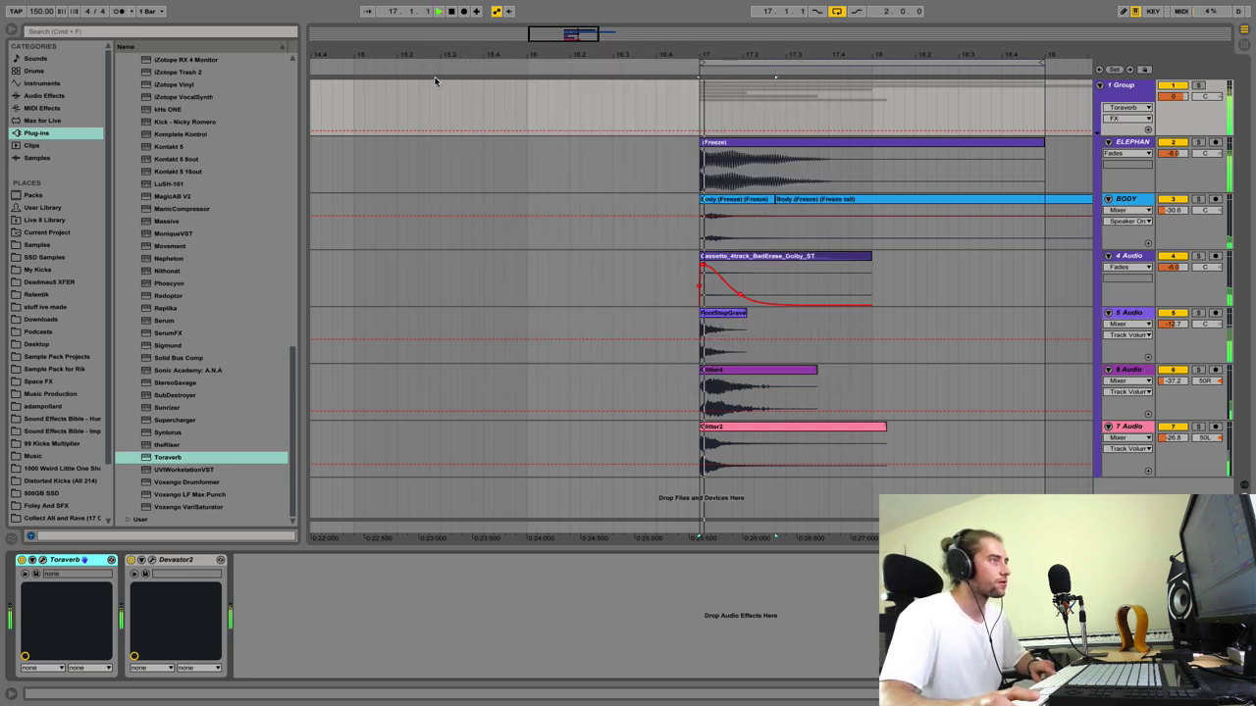
{"action": "key", "text": "space"}
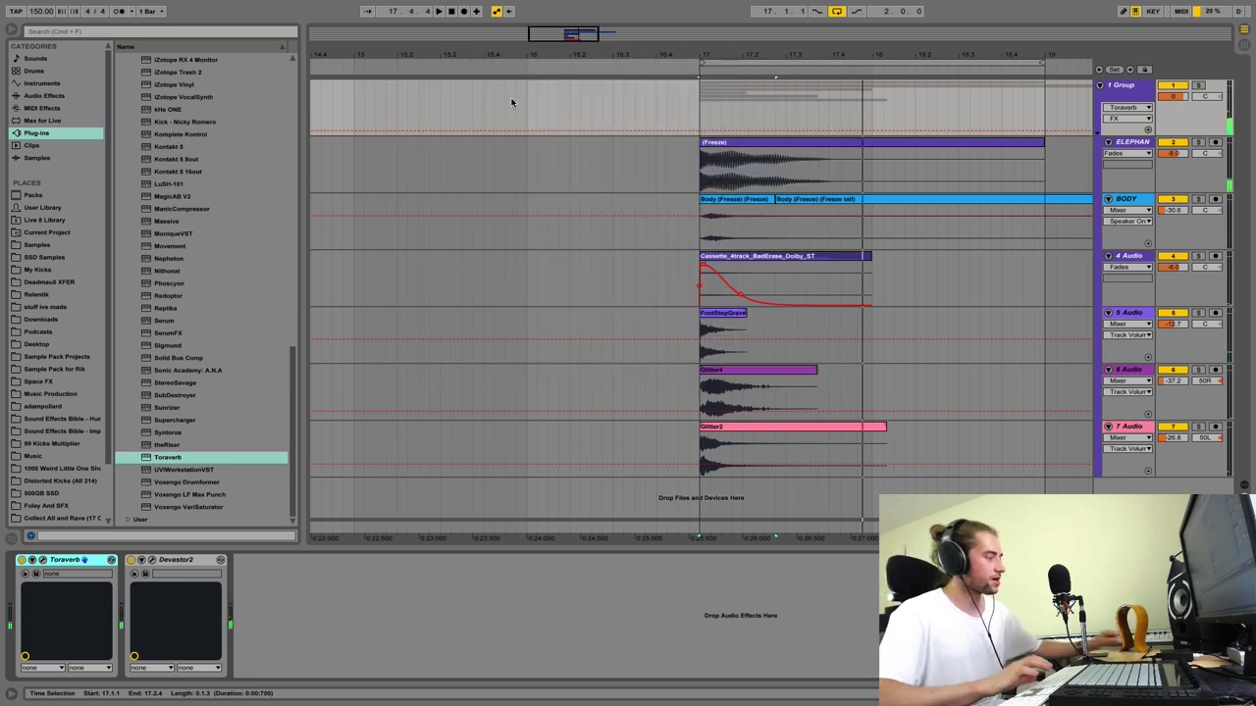
{"action": "key", "text": "space"}
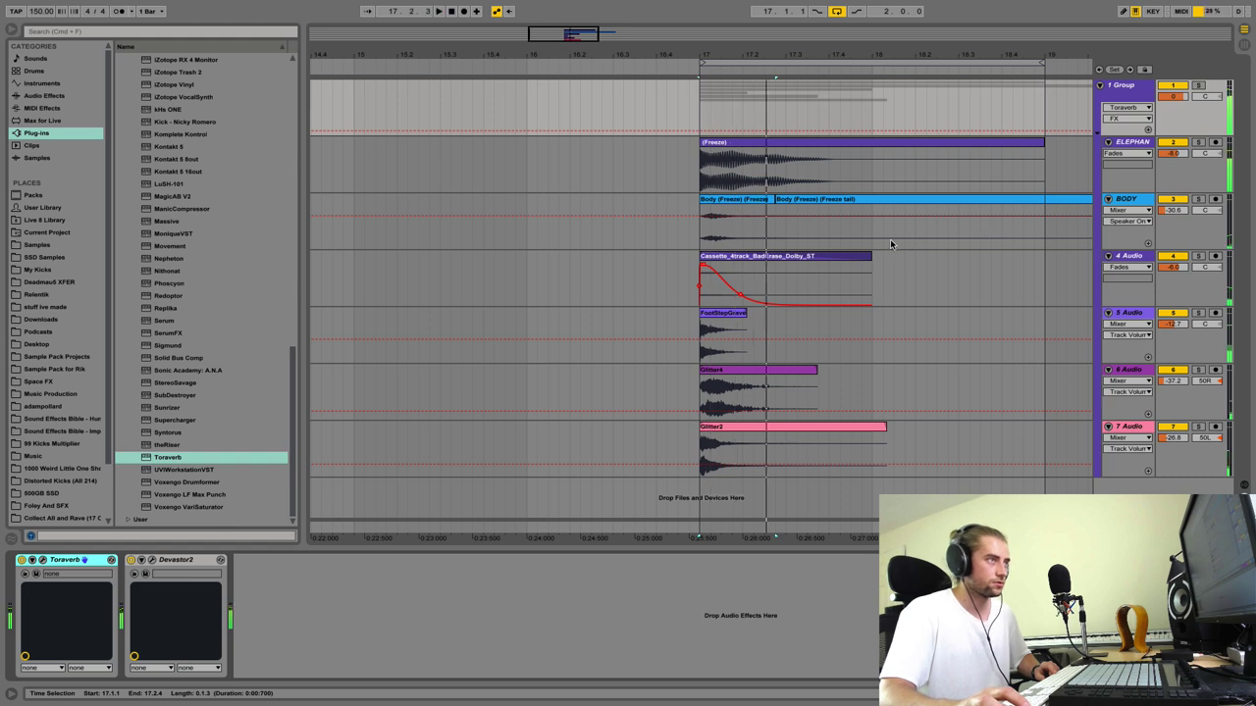
Step: Delete the portion of the BODY track's freeze tail that extends past 18.1.1
{"action": "left_click", "coordinate": [953, 236]}
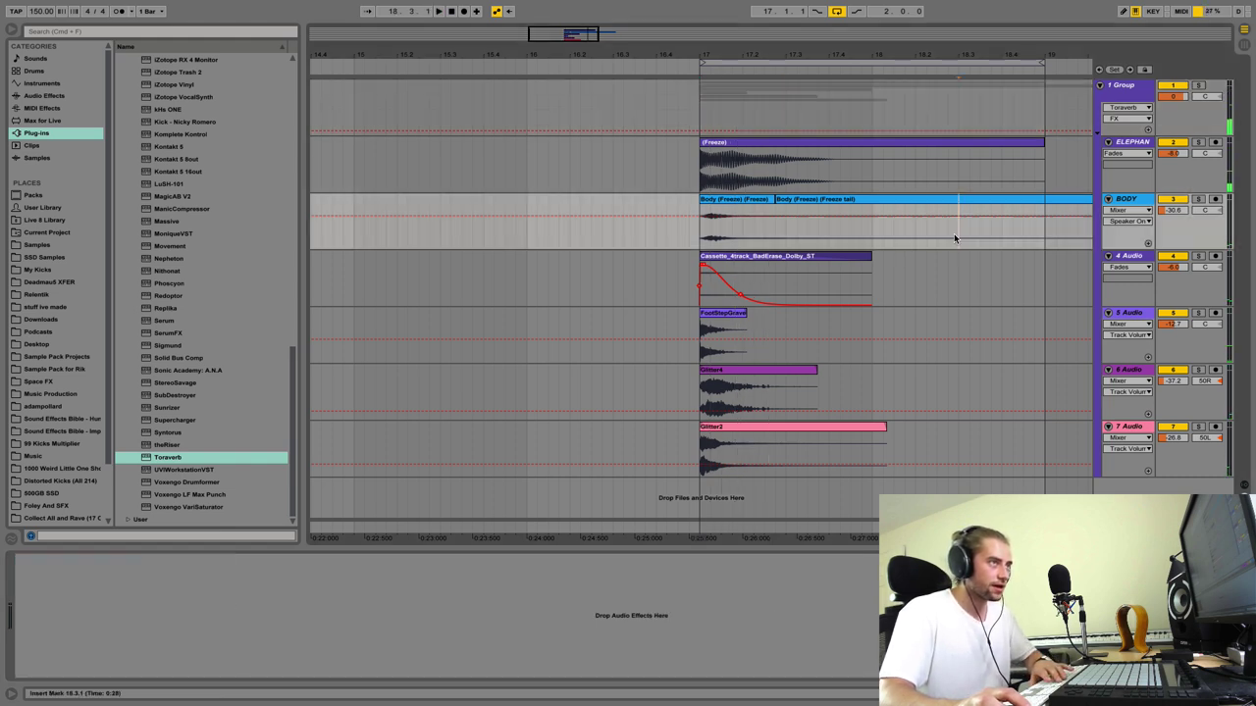
{"action": "left_click_drag", "start_coordinate": [840, 239], "coordinate": [1085, 242]}
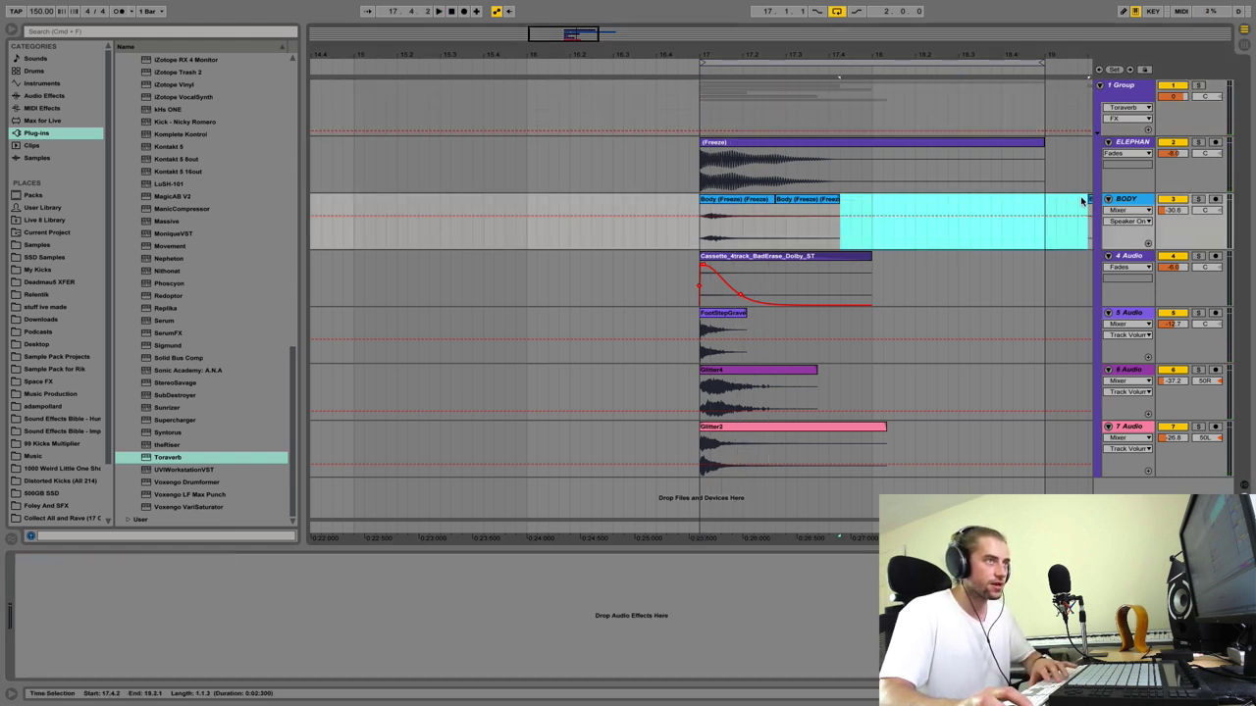
{"action": "left_click_drag", "start_coordinate": [871, 236], "coordinate": [1035, 226]}
{"action": "key", "text": "Delete"}
Step: Consolidate the two BODY clips between 17.1.1 and 18.1.1 into one clip and briefly check its sample view
{"action": "left_click", "coordinate": [826, 204]}
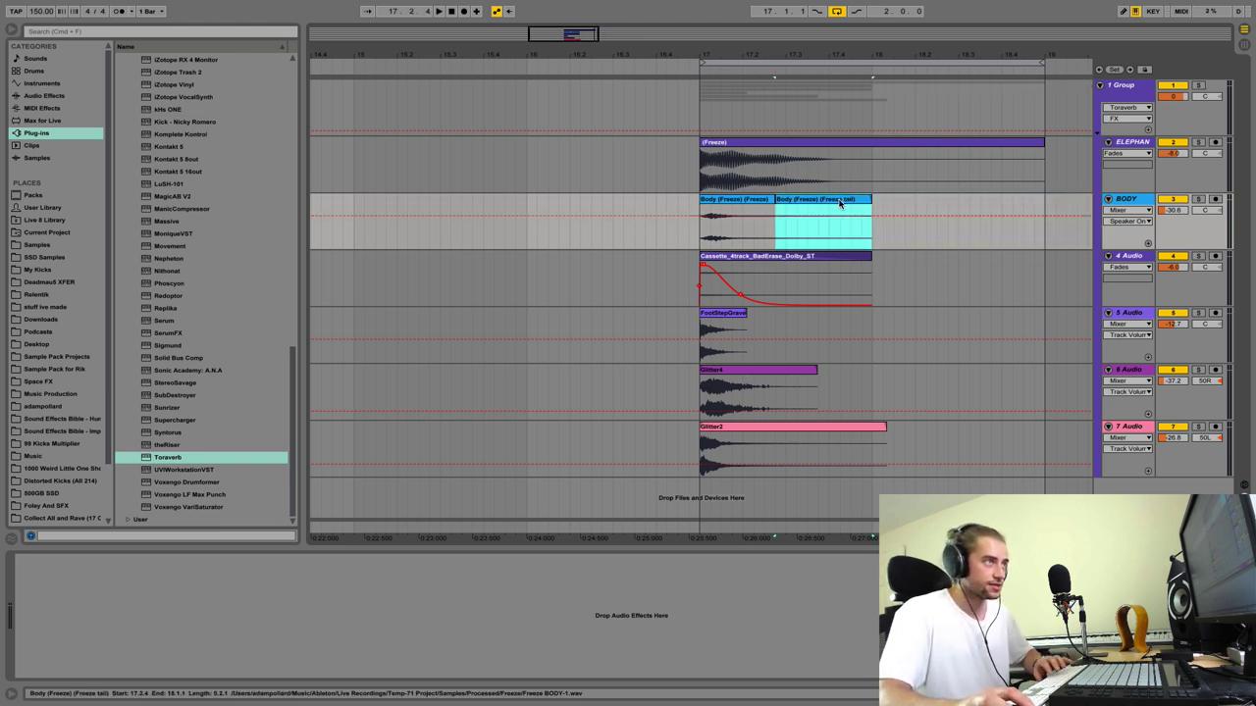
{"action": "left_click_drag", "start_coordinate": [879, 211], "coordinate": [687, 231]}
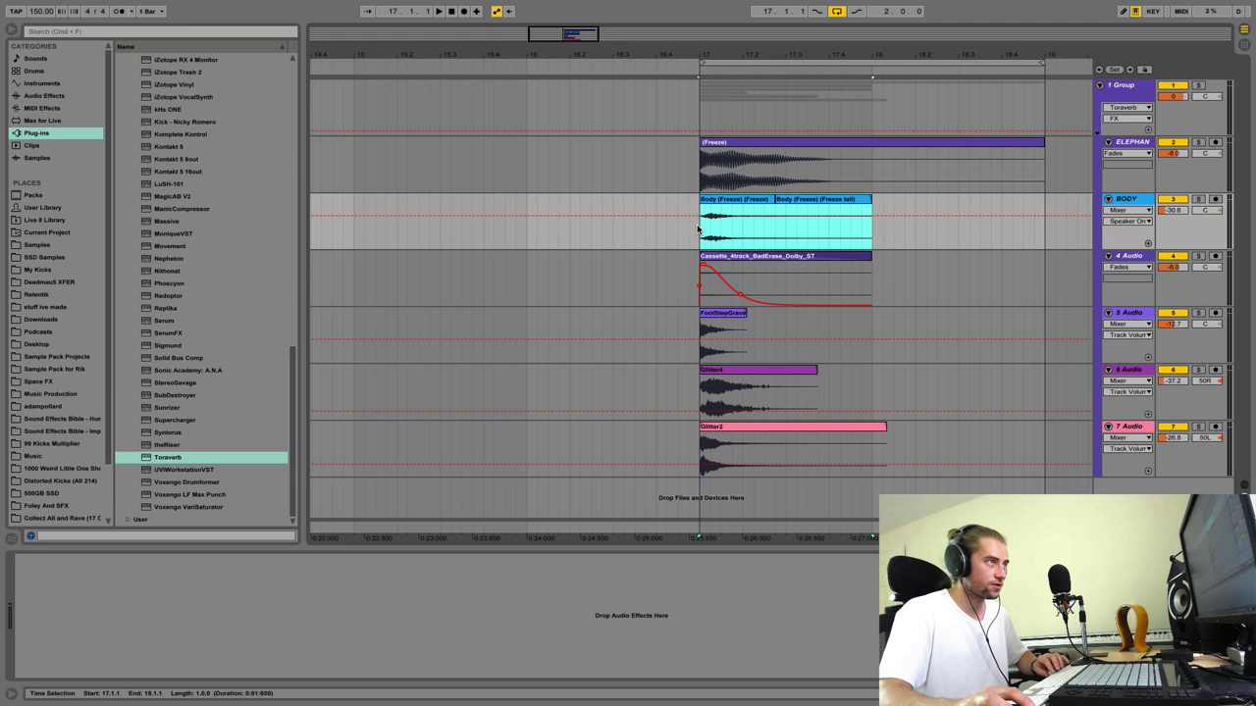
{"action": "key", "text": "ctrl+j"}
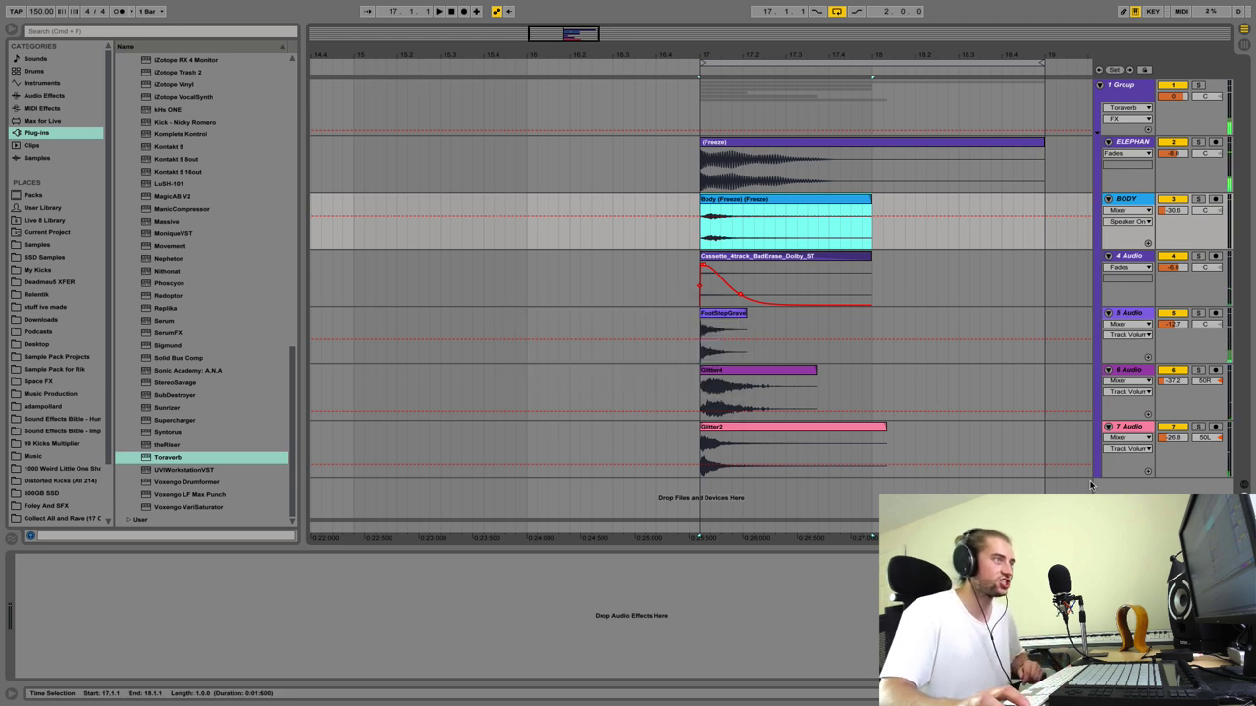
{"action": "key", "text": "shift+Tab"}
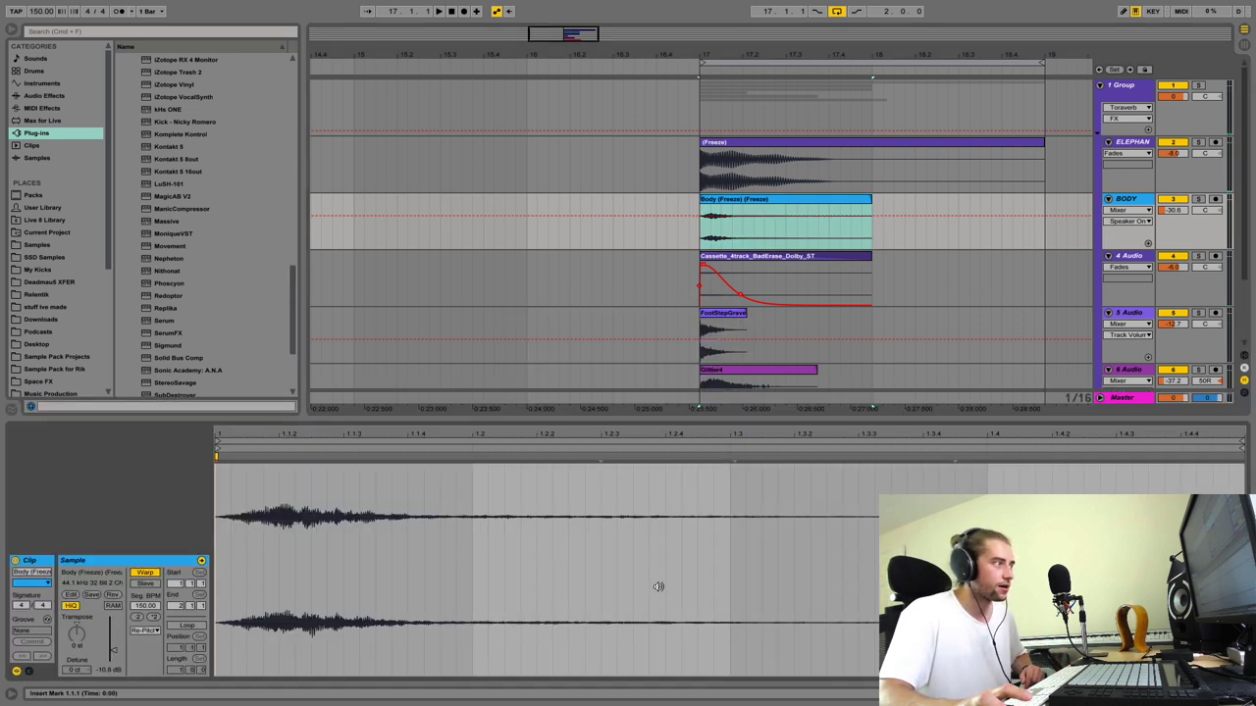
{"action": "key", "text": "shift+Tab"}
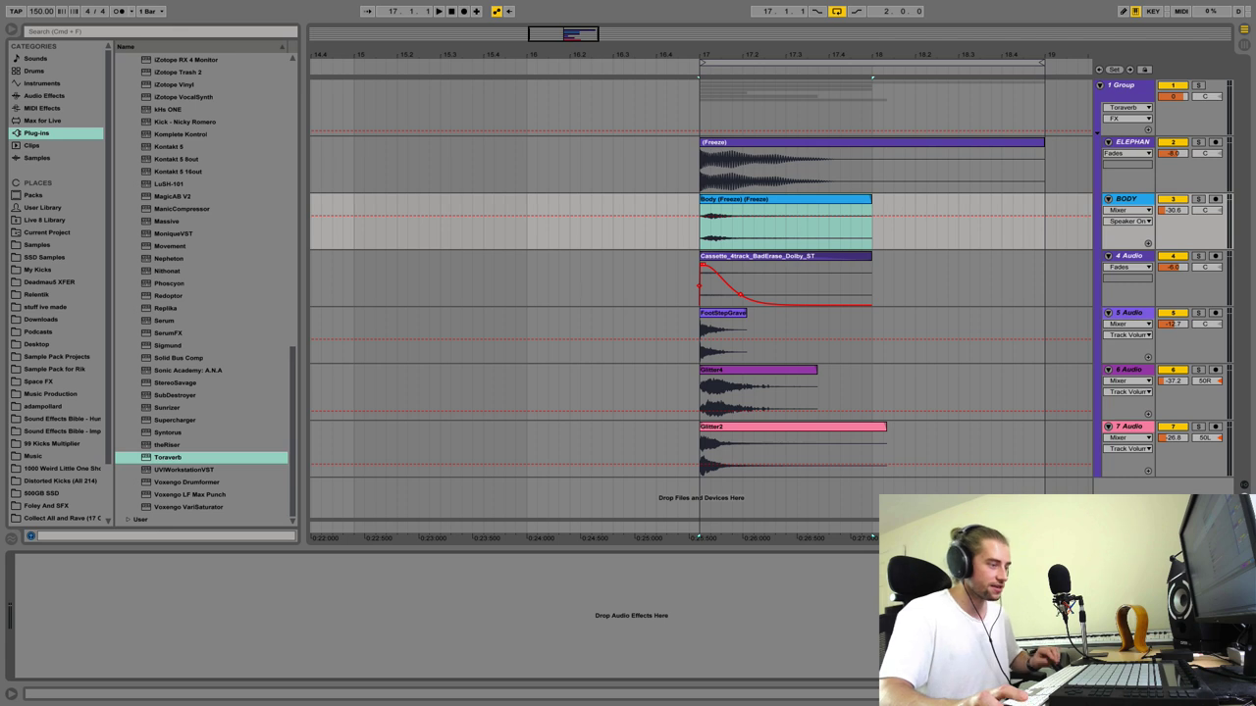
Step: Show the fades on the BODY track, shape a long, steep fade-out over the consolidated clip, and audition it
{"action": "left_click", "coordinate": [1128, 210]}
{"action": "left_click", "coordinate": [1128, 230]}
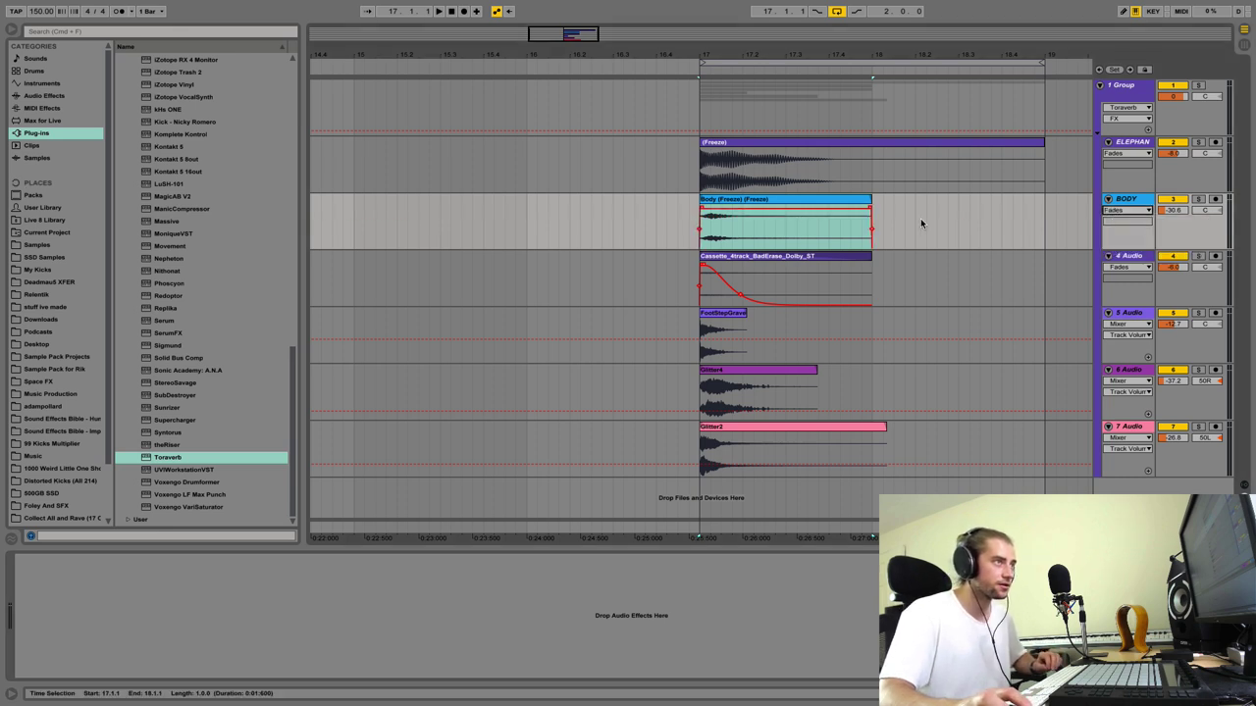
{"action": "left_click_drag", "start_coordinate": [867, 209], "coordinate": [751, 207]}
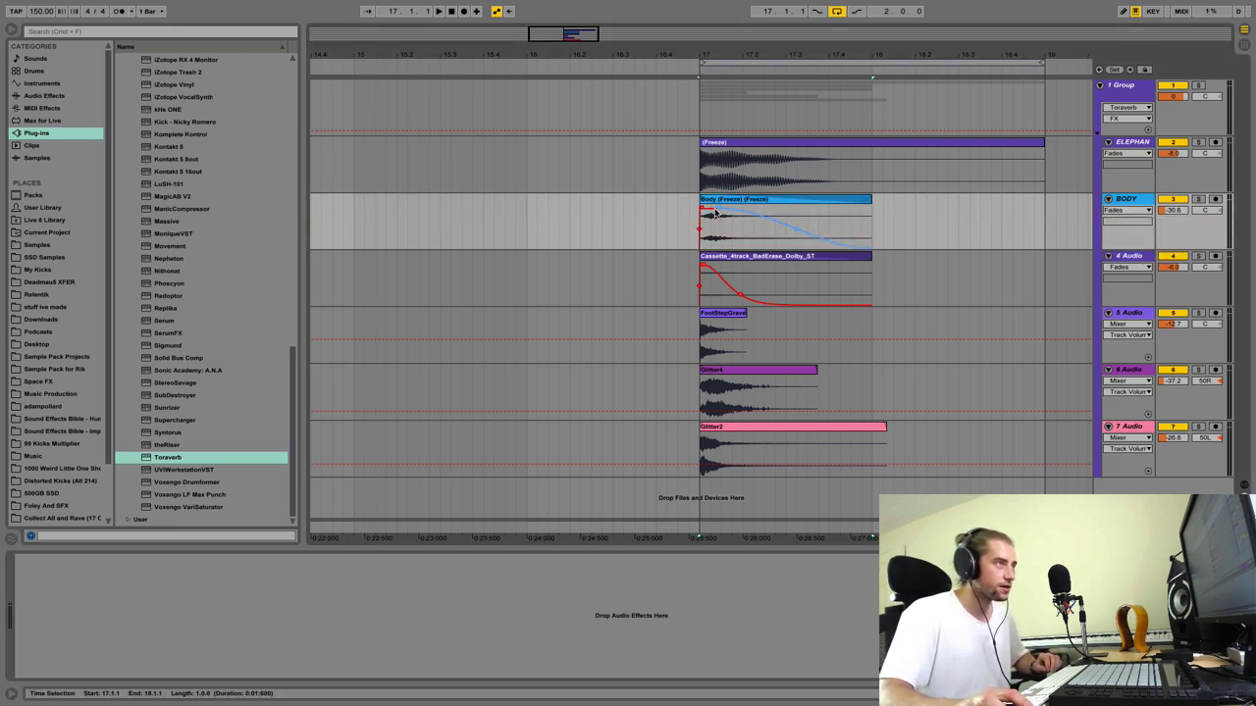
{"action": "key", "text": "space"}
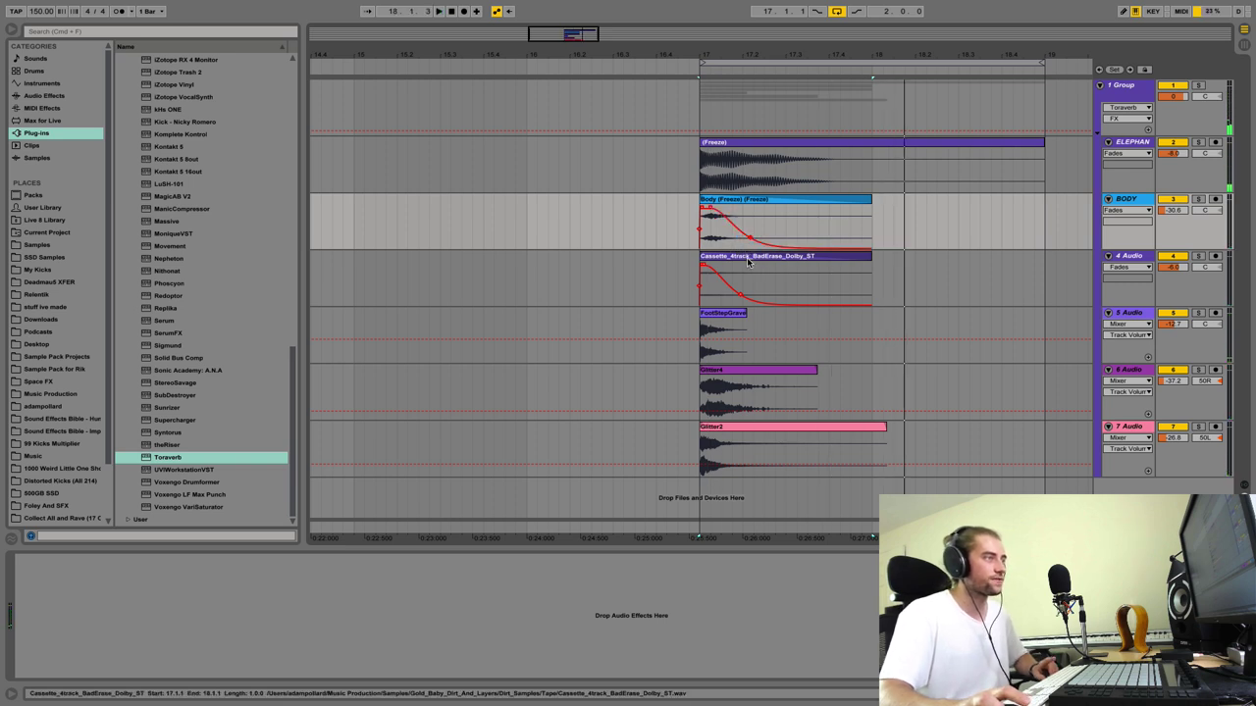
{"action": "key", "text": "space"}
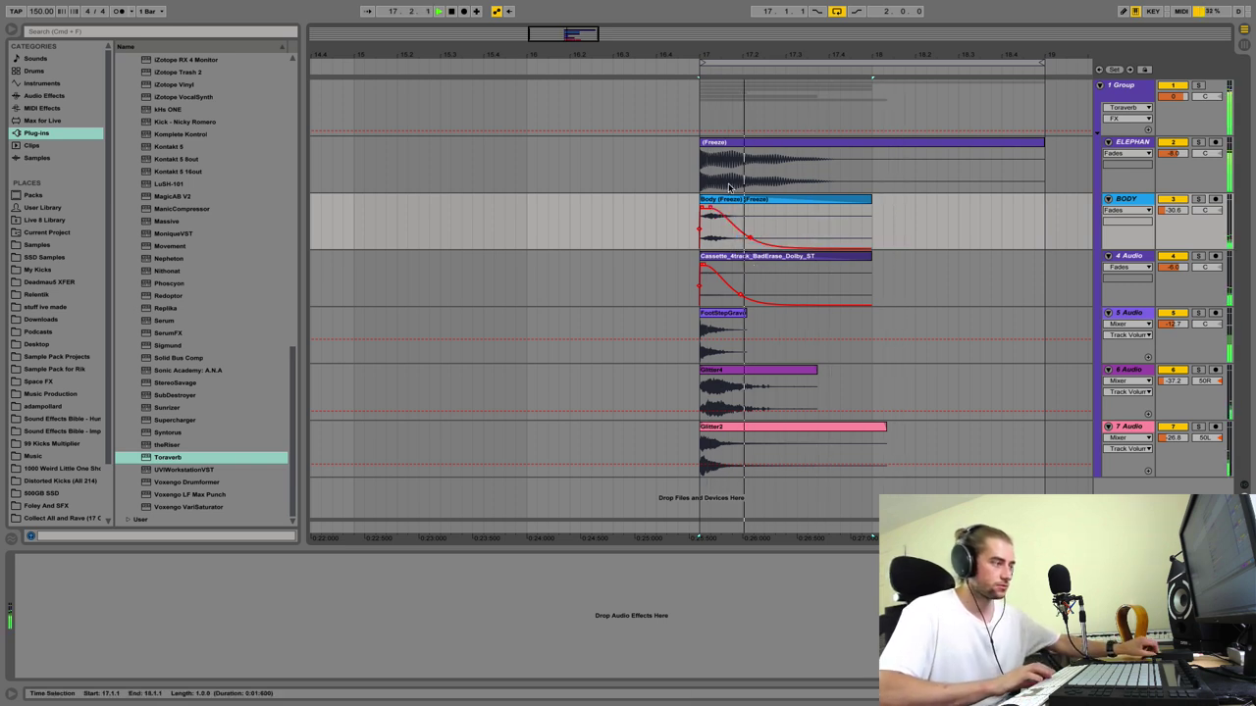
{"action": "key", "text": "space"}
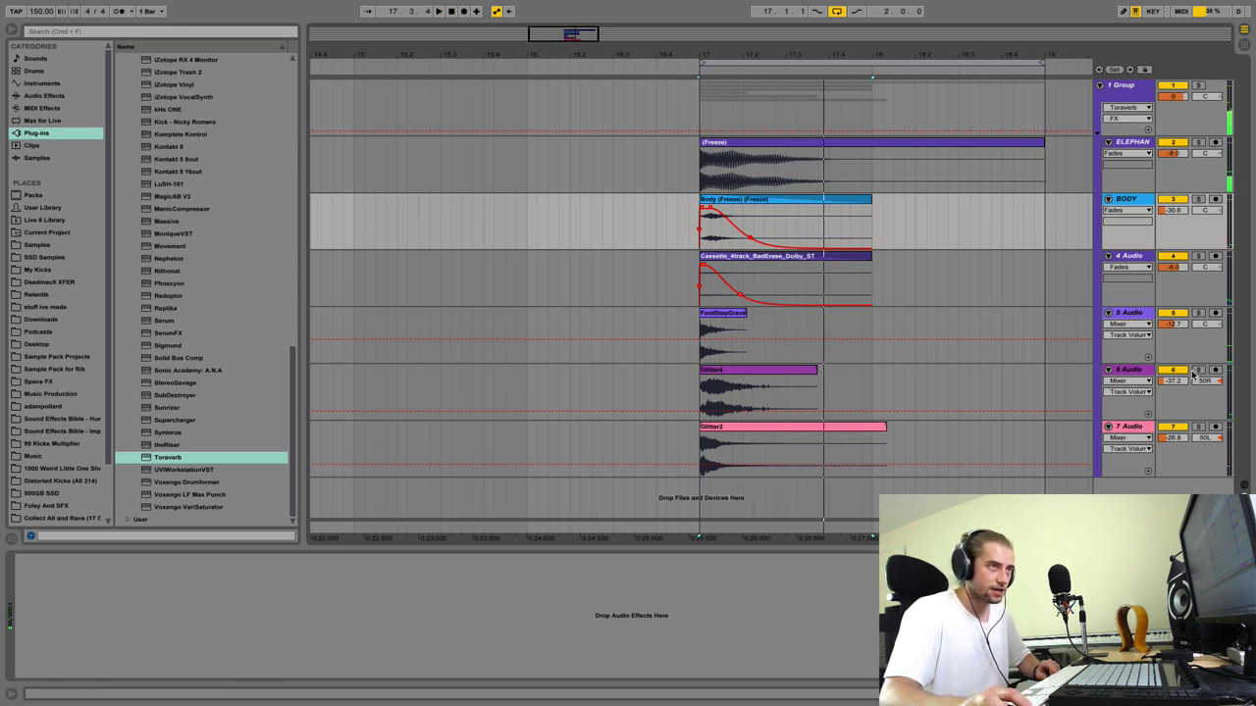
Step: Show the fades on the 6 Audio track, shape a steep, early fade-out over the Glitter4 clip, and audition it
{"action": "left_click", "coordinate": [1123, 380]}
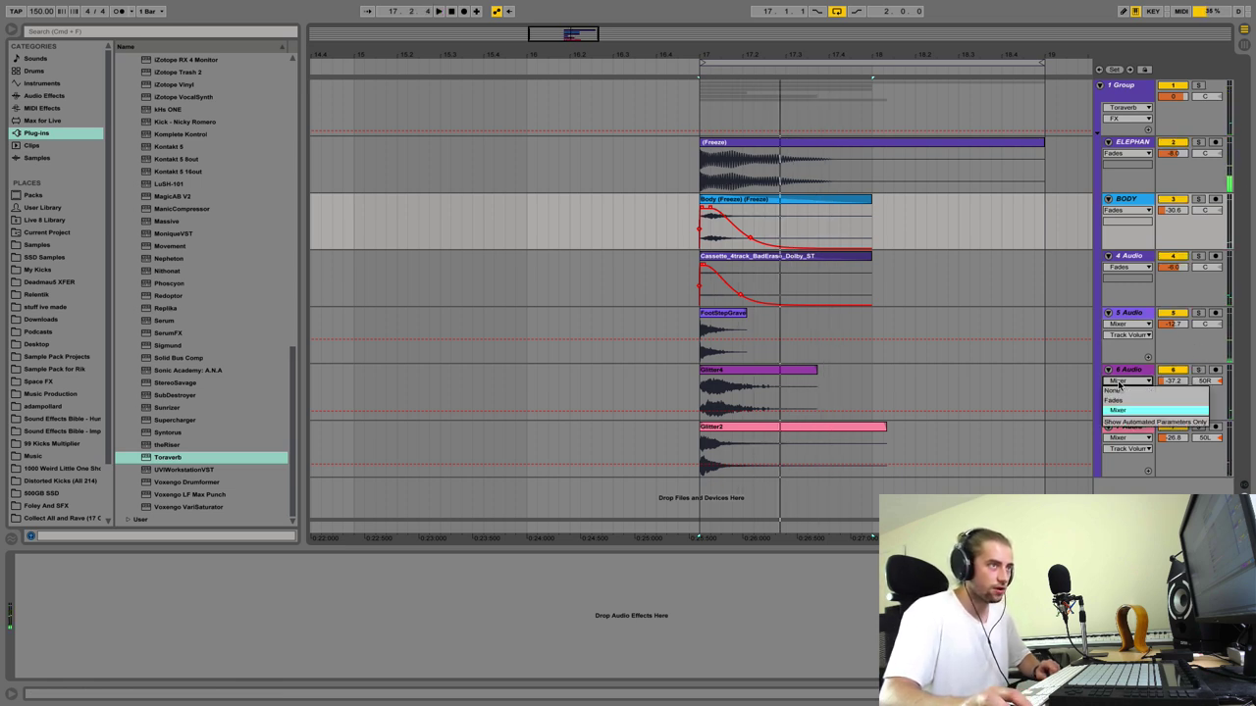
{"action": "left_click", "coordinate": [1114, 400]}
{"action": "left_click_drag", "start_coordinate": [814, 380], "coordinate": [715, 440]}
{"action": "key", "text": "space"}
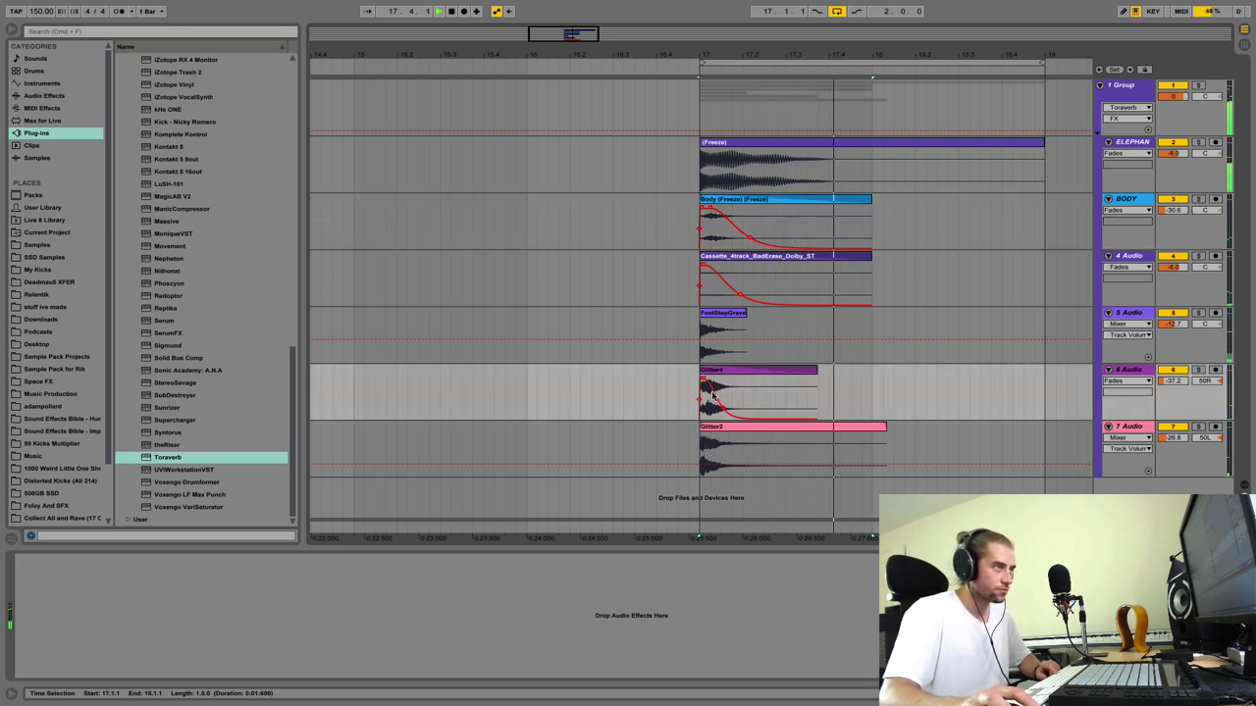
{"action": "key", "text": "space"}
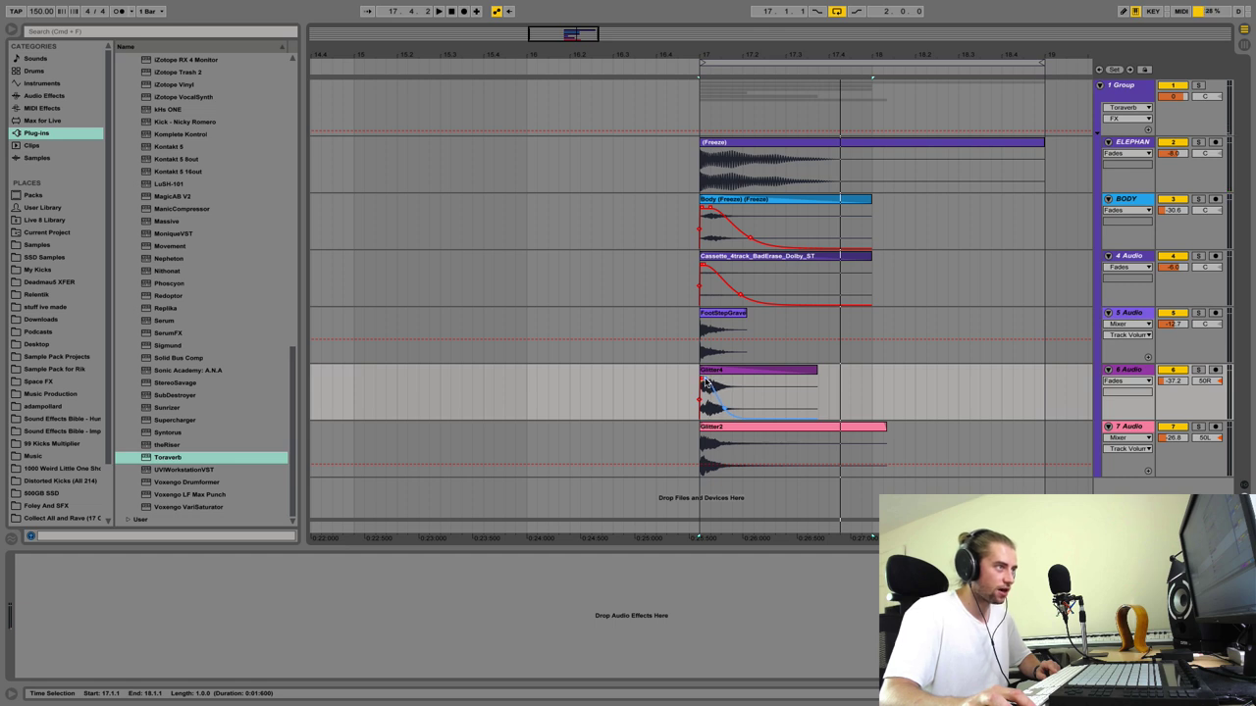
{"action": "key", "text": "space"}
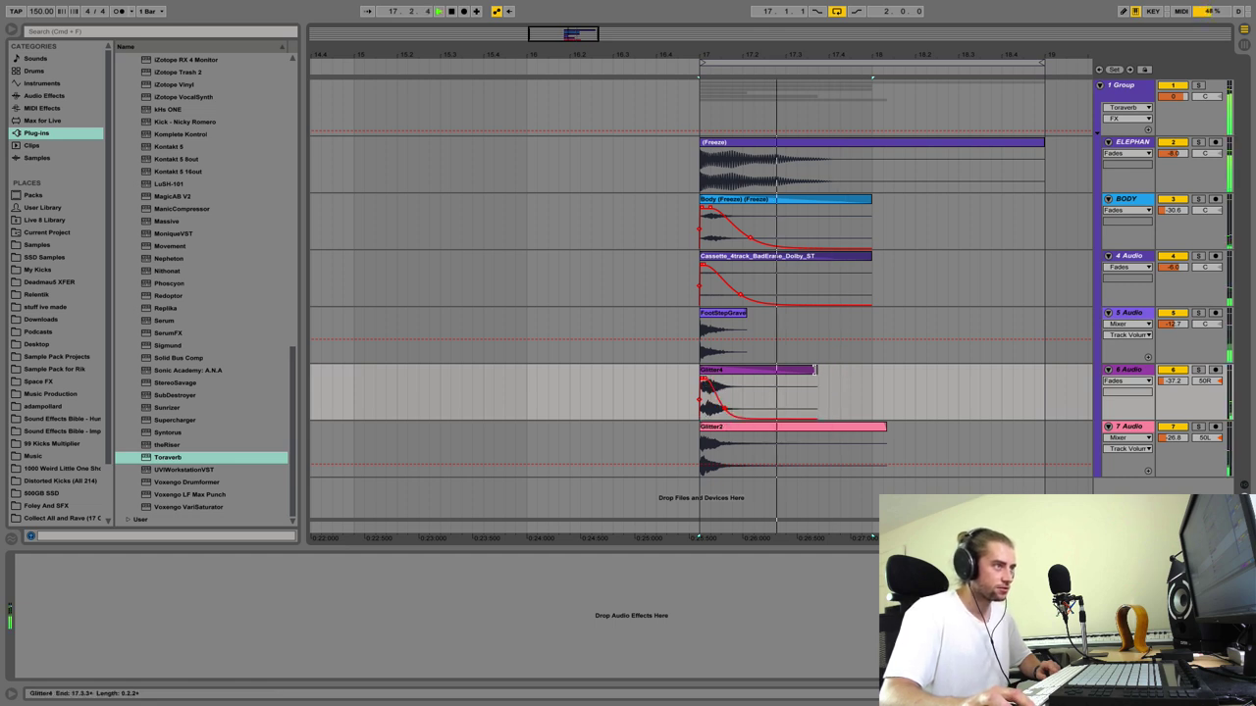
{"action": "key", "text": "space"}
{"action": "key", "text": "space"}
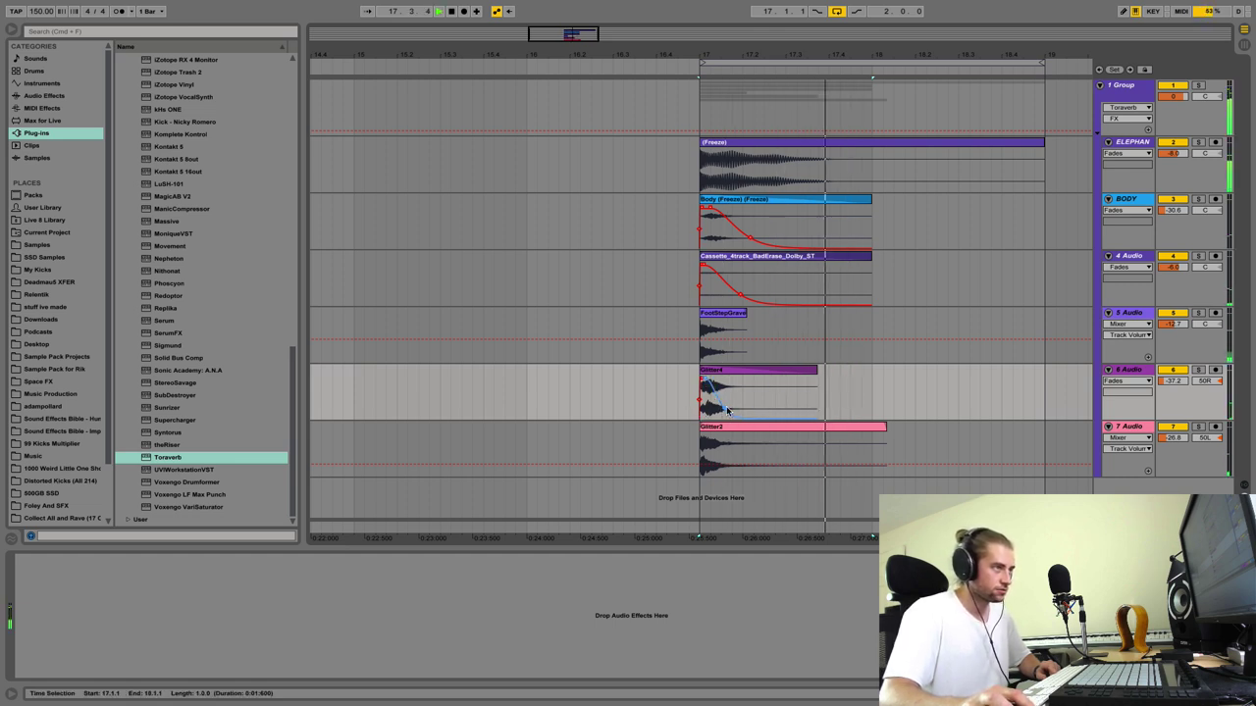
{"action": "key", "text": "space"}
Step: Show the fades on the 7 Audio track, shape a long, steep fade-out over the Glitter2 clip, and audition it
{"action": "left_click", "coordinate": [883, 428]}
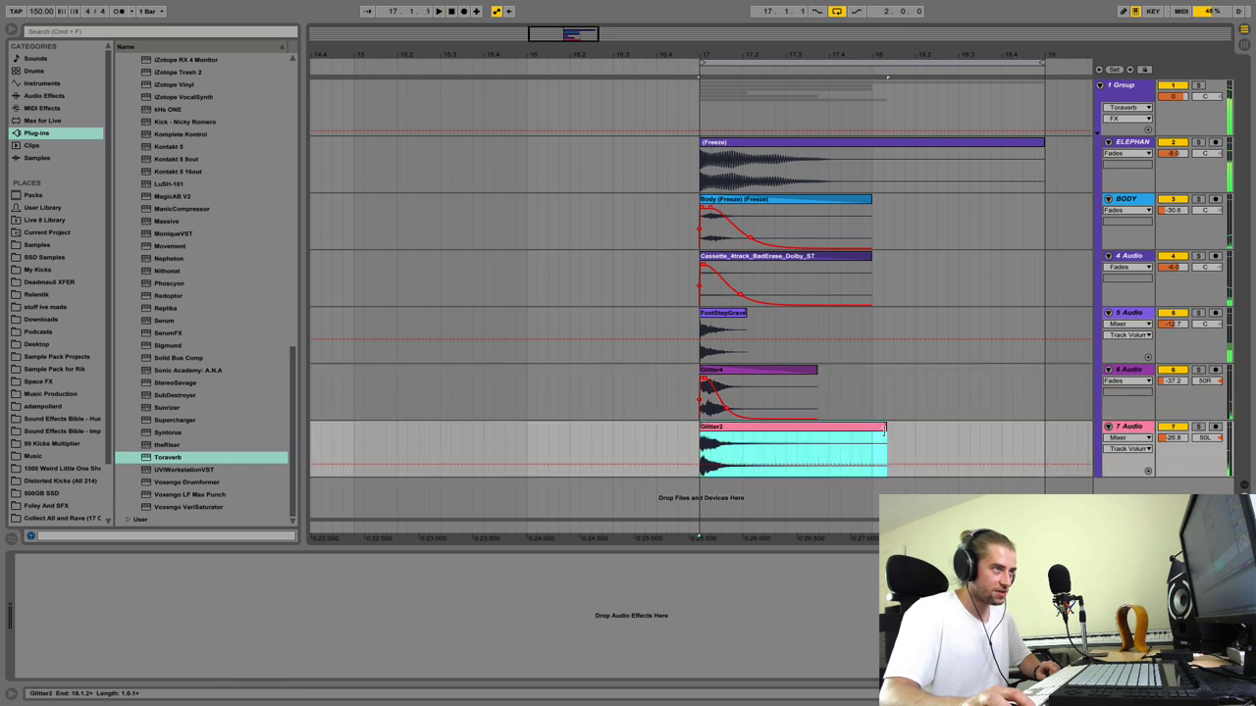
{"action": "left_click", "coordinate": [1128, 438]}
{"action": "left_click", "coordinate": [1128, 461]}
{"action": "left_click", "coordinate": [878, 439]}
{"action": "key", "text": "space"}
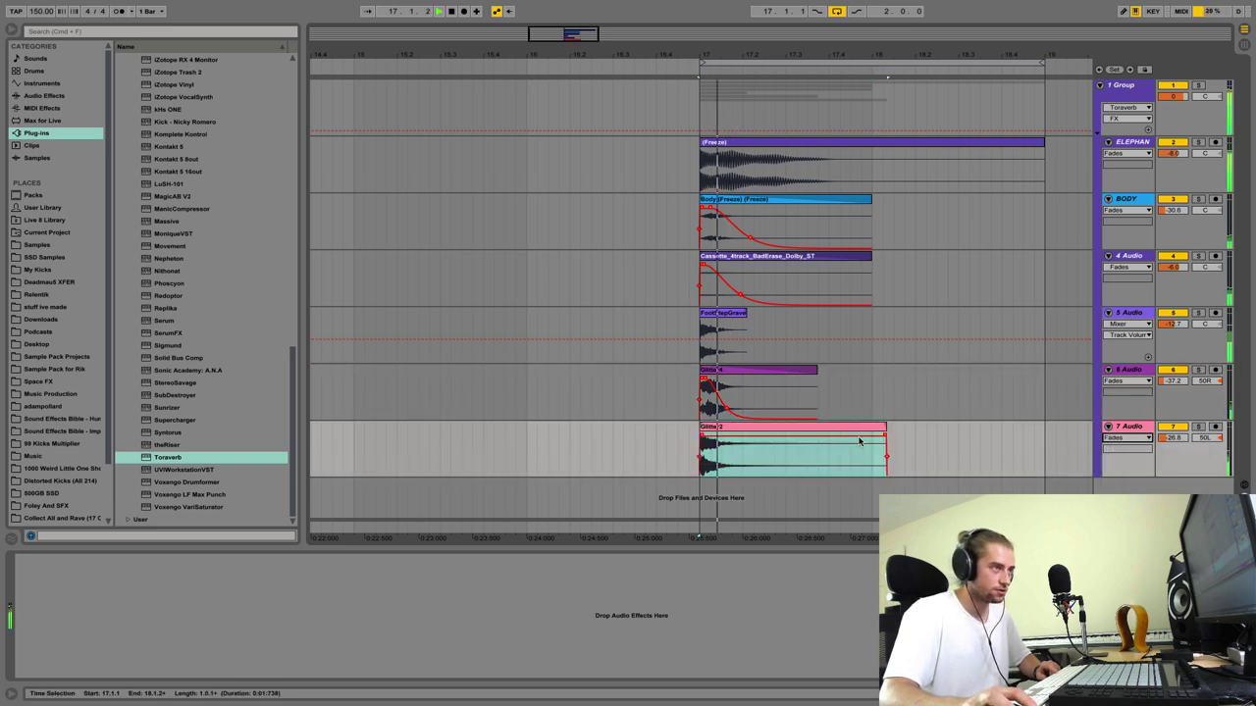
{"action": "left_click_drag", "start_coordinate": [878, 439], "coordinate": [783, 443]}
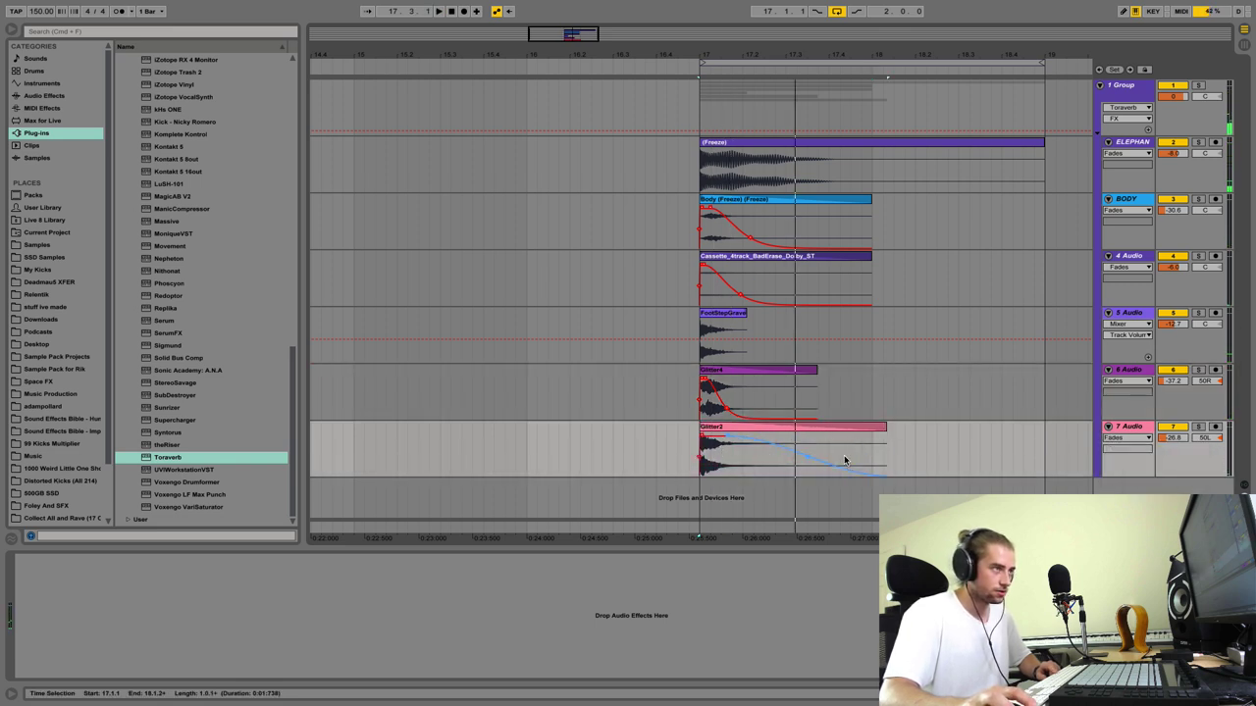
{"action": "key", "text": "space"}
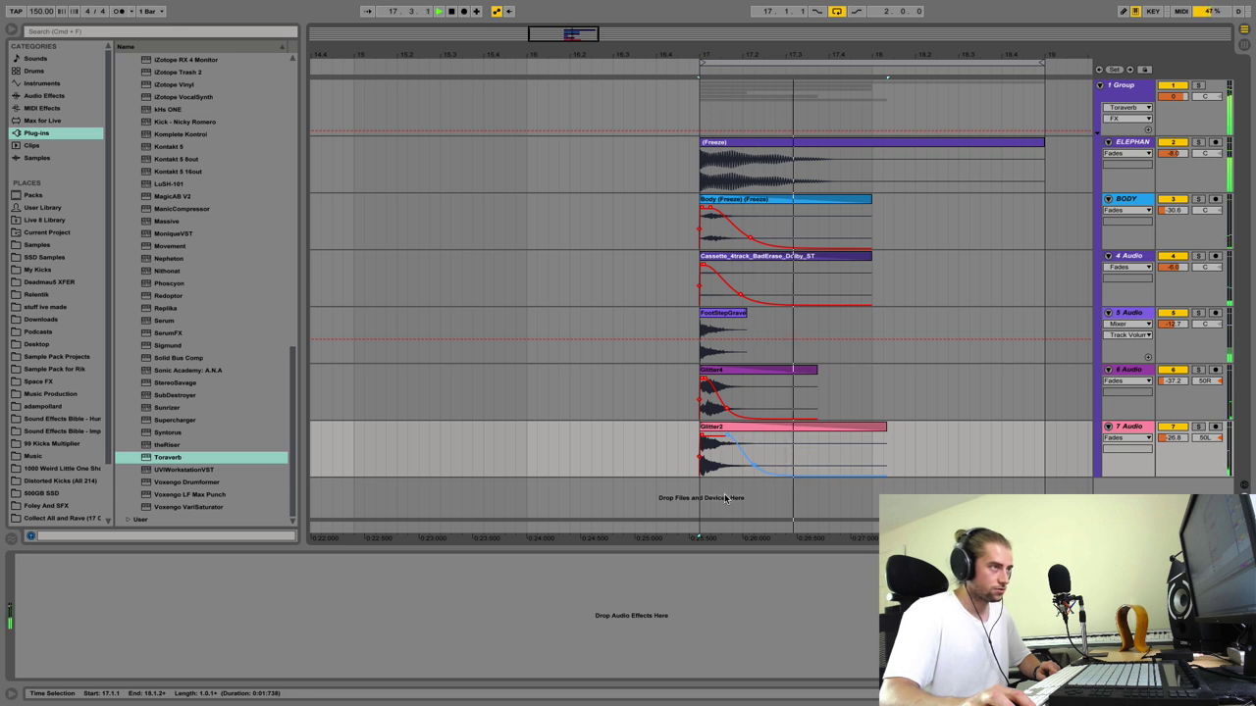
{"action": "key", "text": "space"}
Step: Soften the Glitter2 fade-out into a more gradual curve with a slightly earlier start and play the layers back
{"action": "key", "text": "space"}
{"action": "left_click_drag", "start_coordinate": [754, 465], "coordinate": [796, 465]}
{"action": "key", "text": "space"}
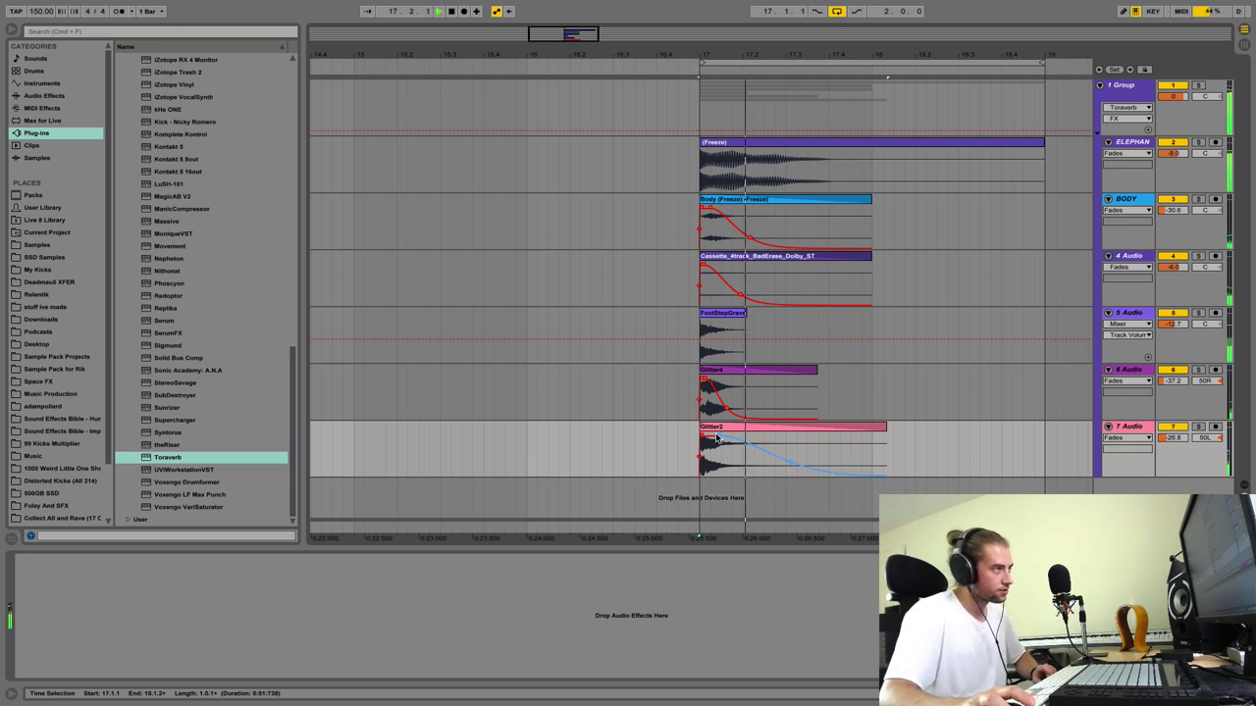
{"action": "key", "text": "space"}
{"action": "key", "text": "space"}
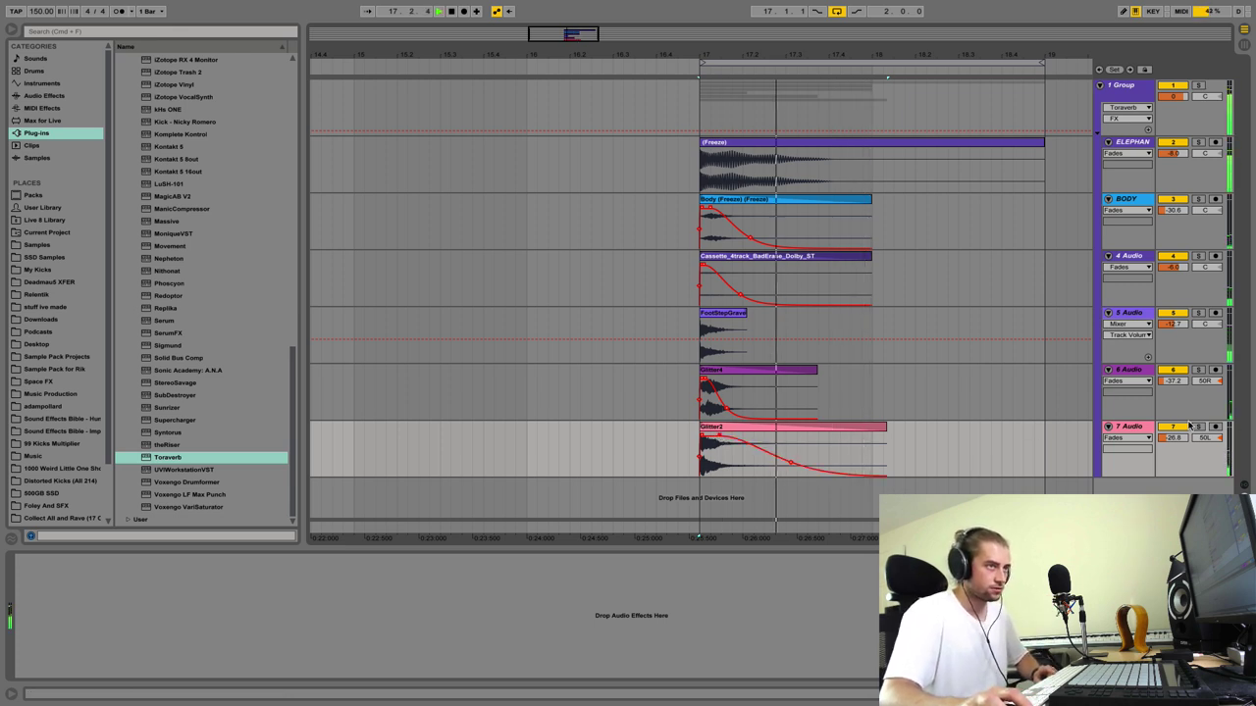
Step: Lower the 7 Audio track's volume to -33.0 dB and raise the 4 Audio track's volume to -4.8 dB while auditioning
{"action": "mouse_move", "coordinate": [1174, 437]}
{"action": "left_mouse_down"}
{"action": "mouse_move", "coordinate": [1174, 461]}
{"action": "mouse_move", "coordinate": [1174, 432]}
{"action": "left_mouse_up"}
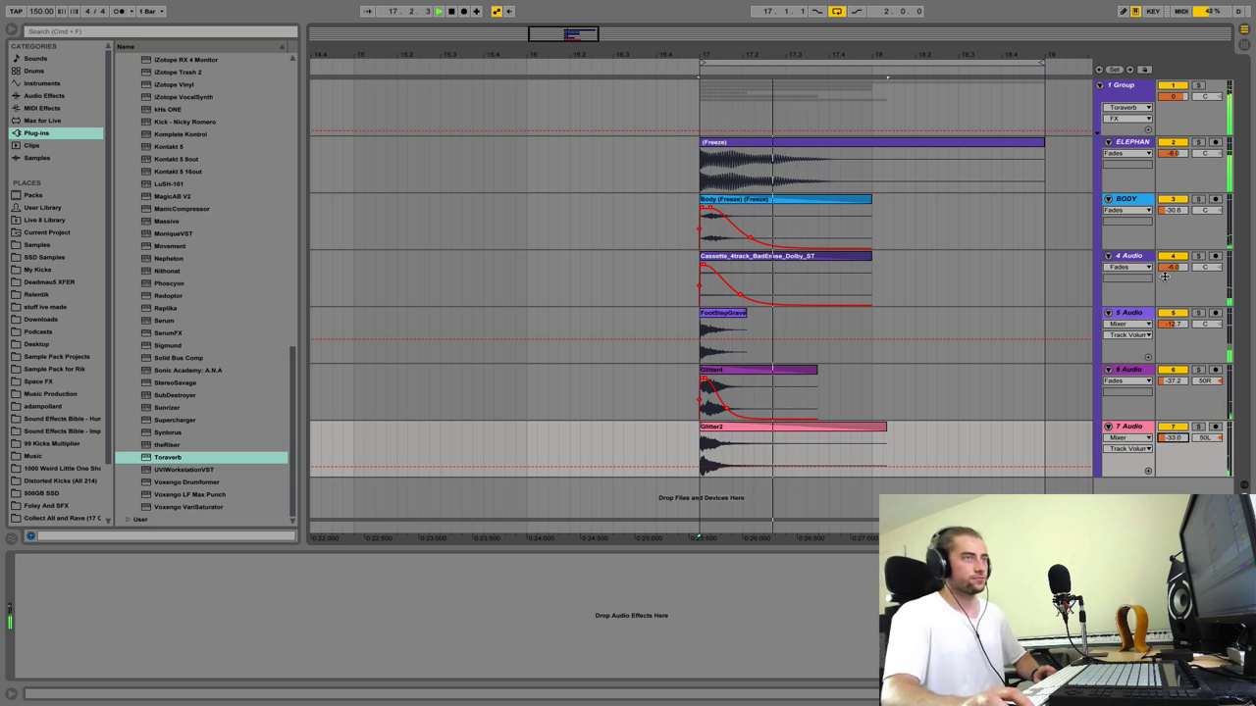
{"action": "left_click_drag", "start_coordinate": [1174, 267], "coordinate": [1175, 273]}
{"action": "key", "text": "space"}
{"action": "key", "text": "space"}
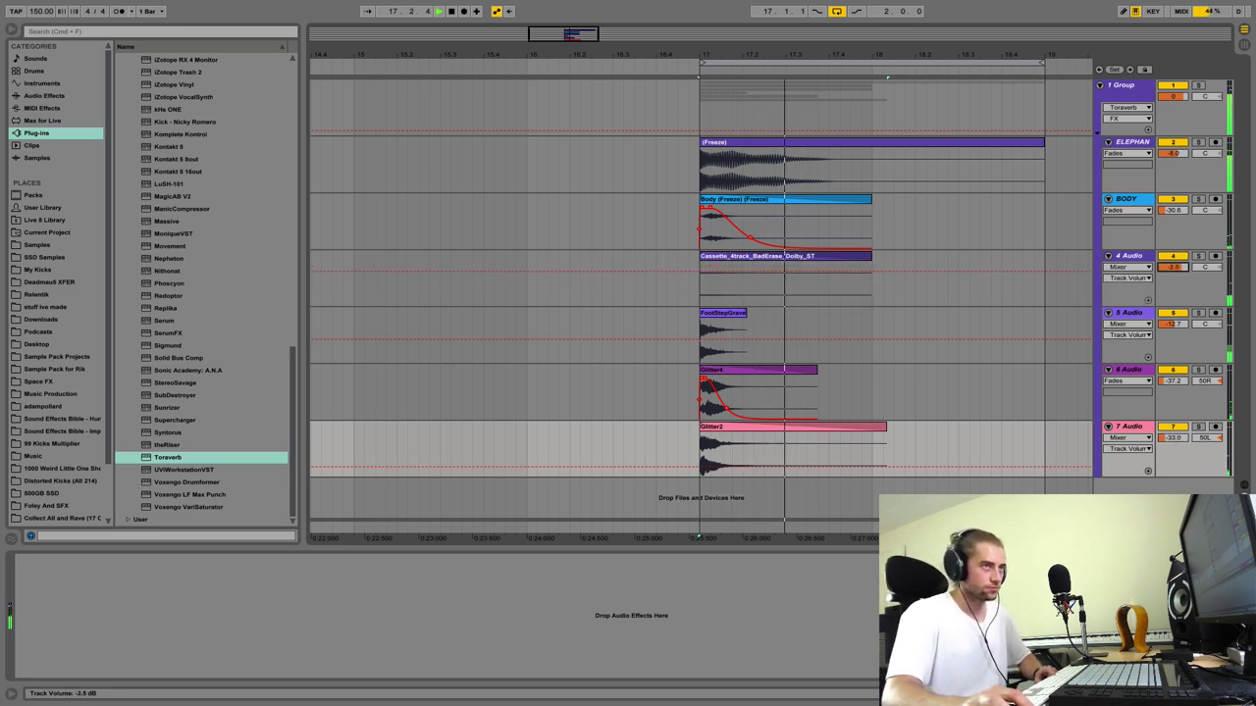
Step: Open the cassette noise clip on the 4 Audio track and set its clip gain to 7.25 dB while playing the layers
{"action": "left_click", "coordinate": [777, 291]}
{"action": "double_click", "coordinate": [777, 257]}
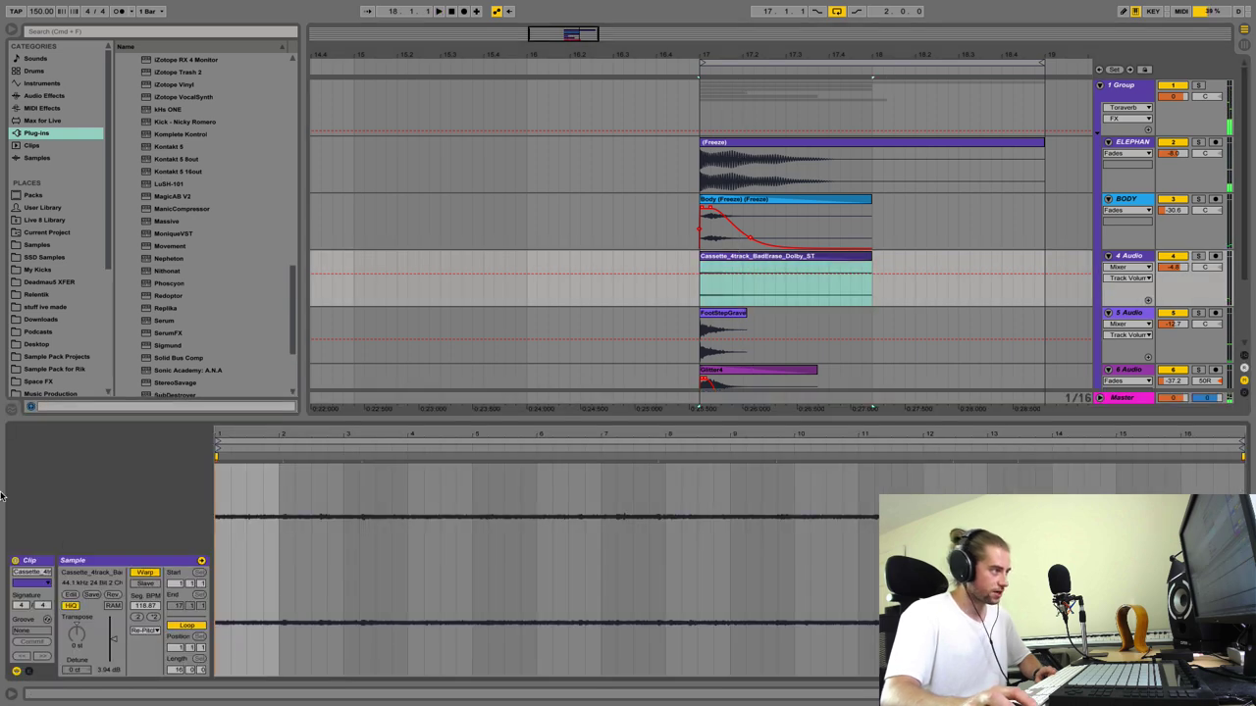
{"action": "key", "text": "space"}
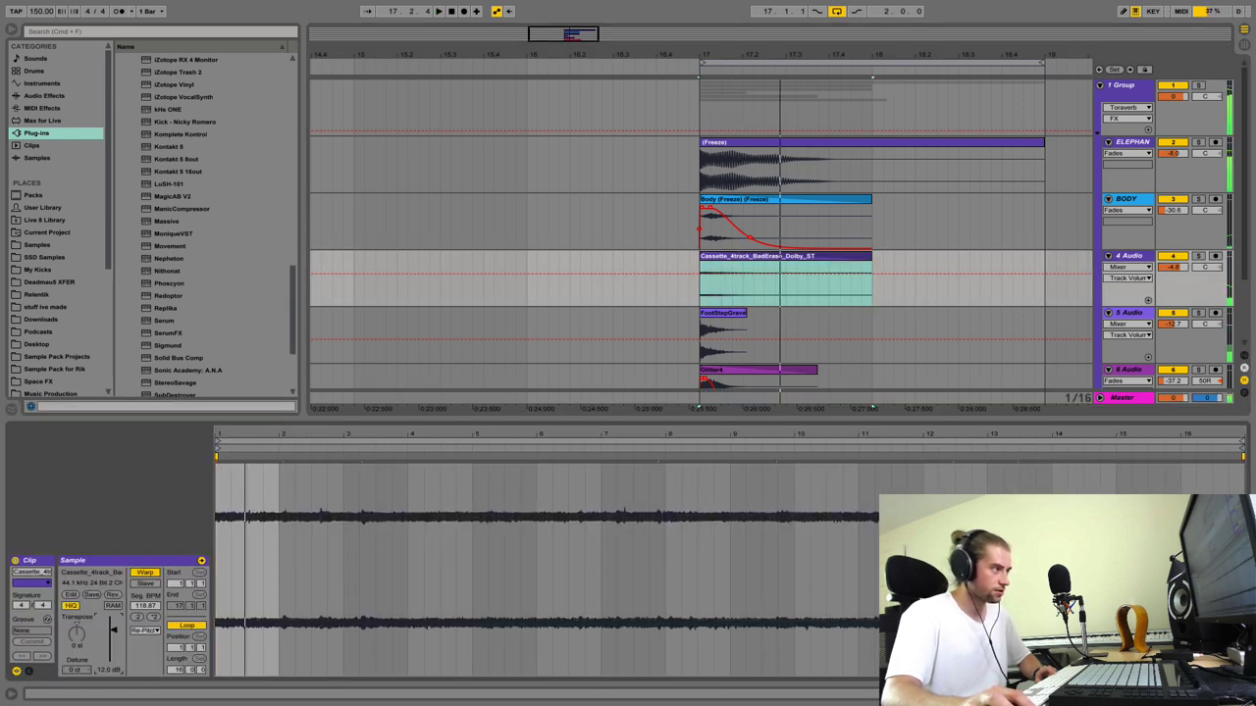
{"action": "left_click_drag", "start_coordinate": [114, 621], "coordinate": [114, 636]}
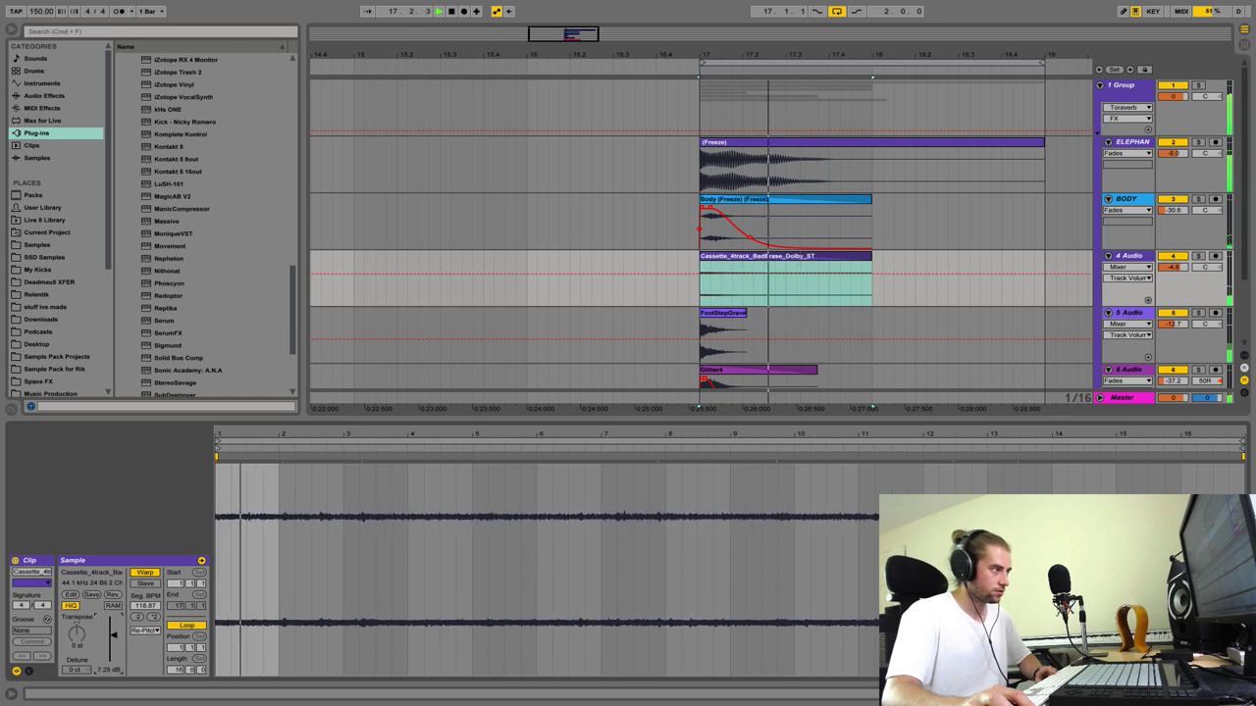
{"action": "key", "text": "space"}
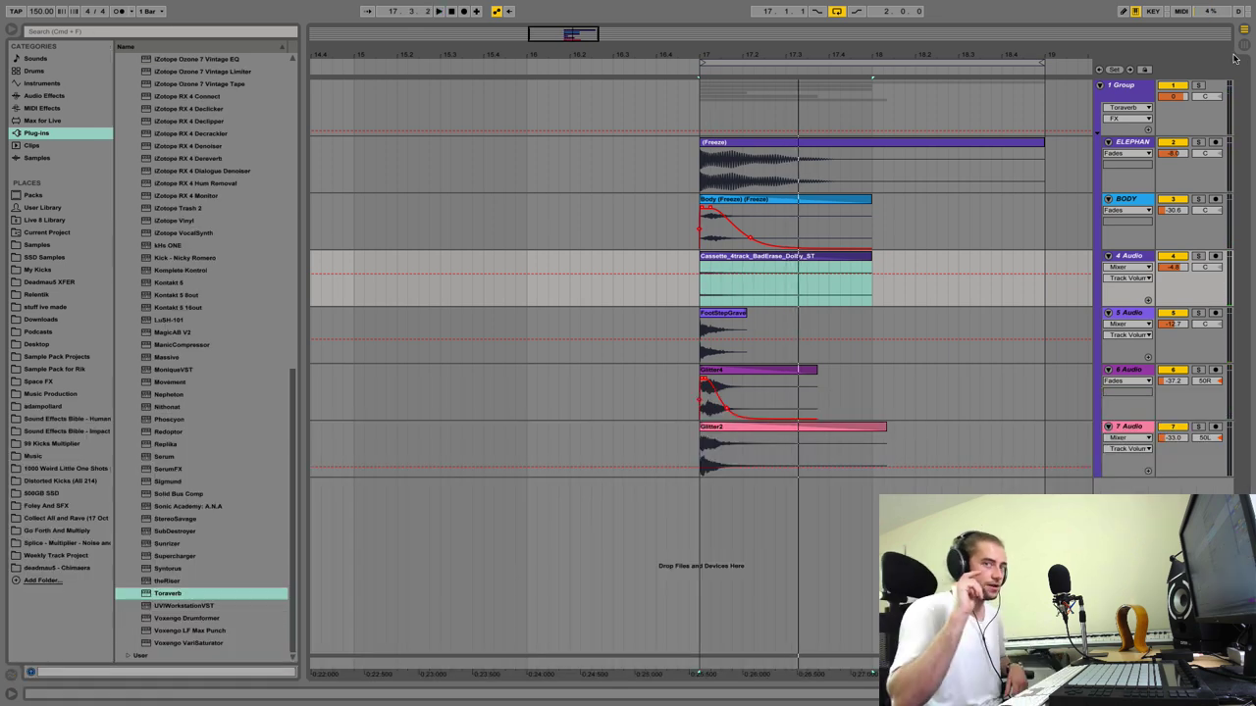
Step: Add an EQ Eight to the BODY track and solo the track
{"action": "left_click", "coordinate": [1134, 204]}
{"action": "key", "text": "super+alt+l"}
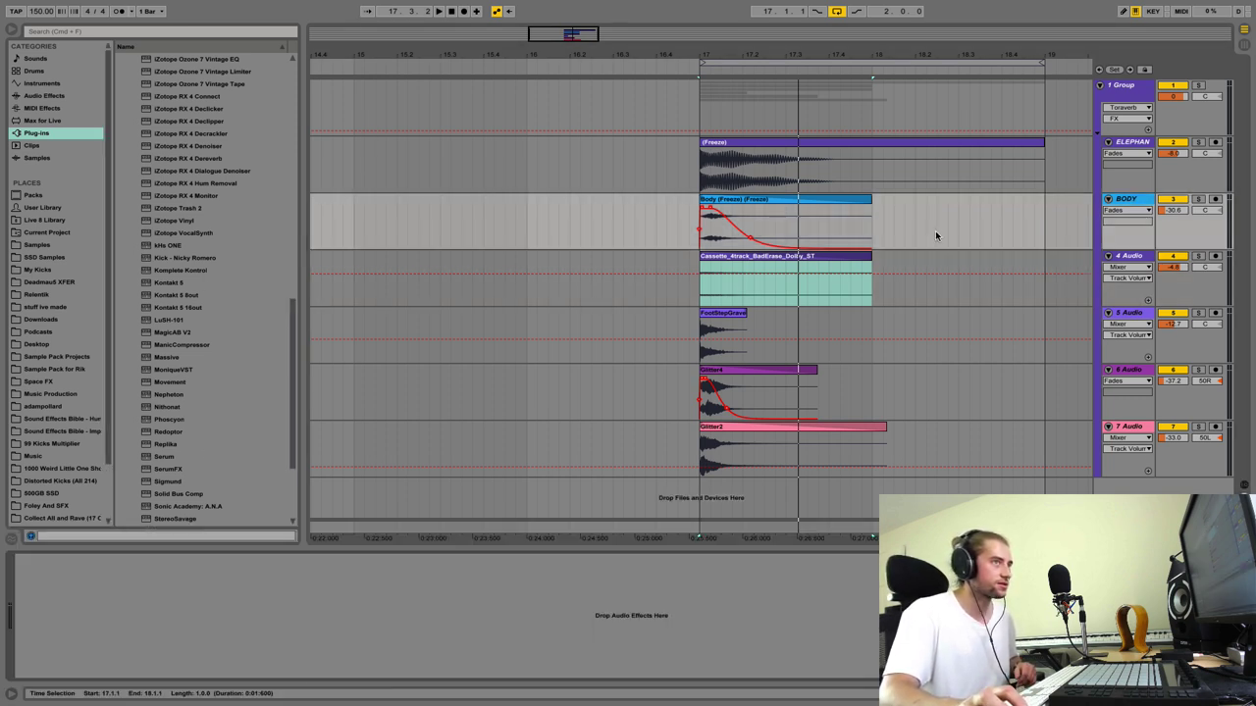
{"action": "left_click", "coordinate": [1125, 201]}
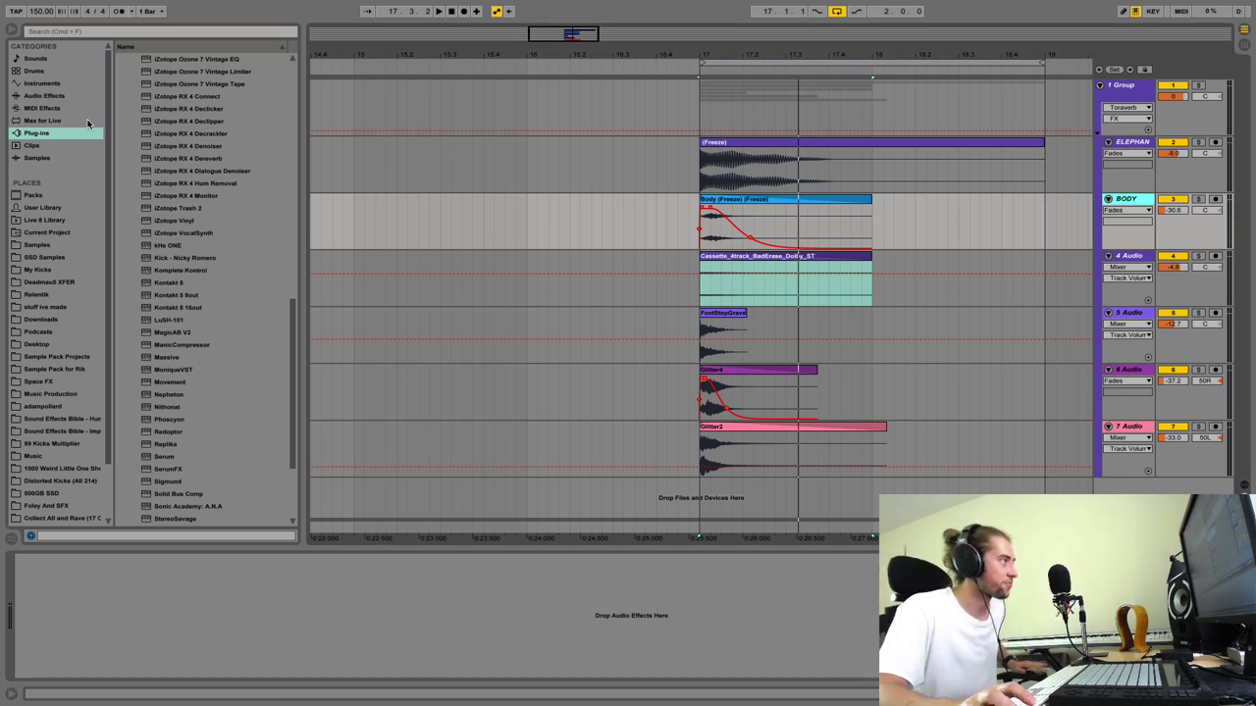
{"action": "left_click", "coordinate": [51, 95]}
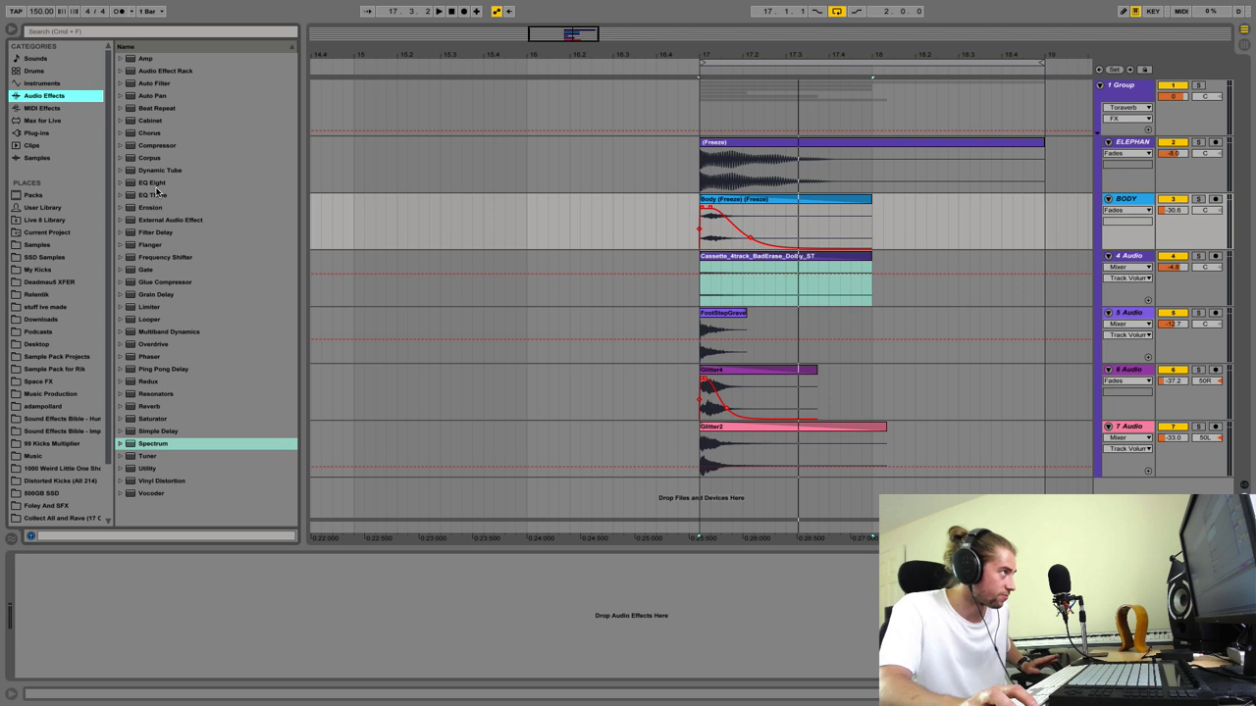
{"action": "double_click", "coordinate": [154, 184]}
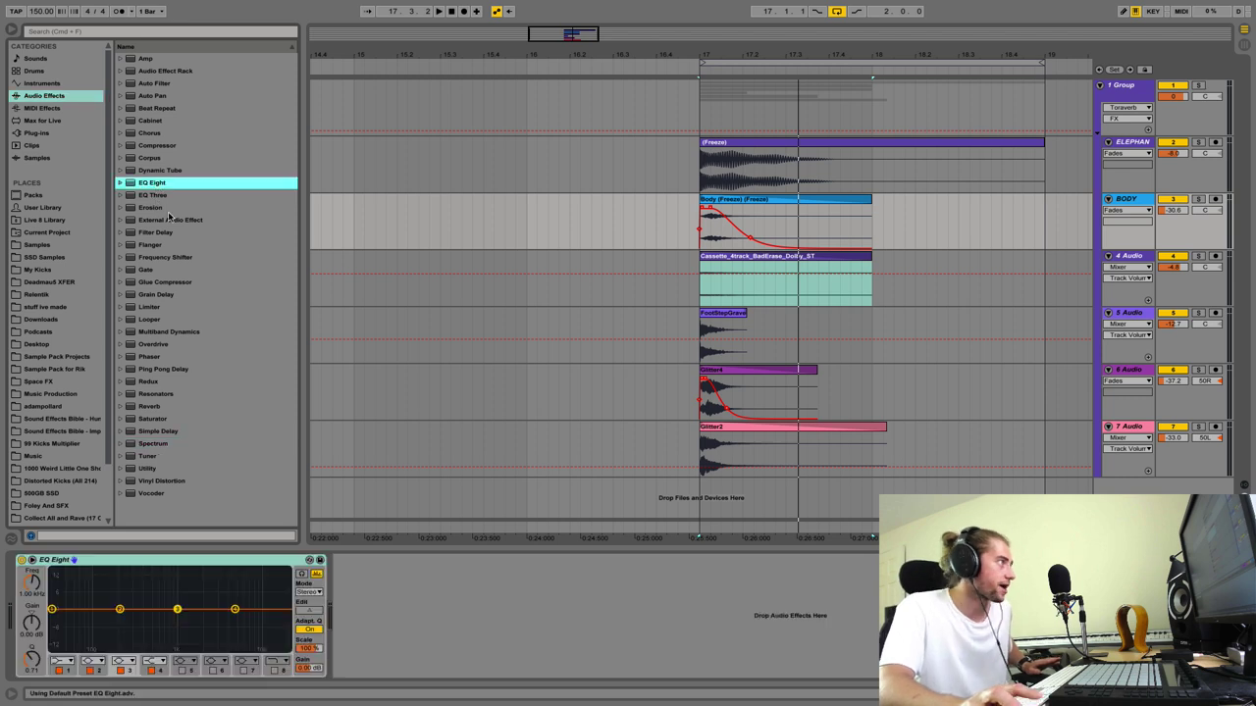
{"action": "left_click", "coordinate": [1197, 199]}
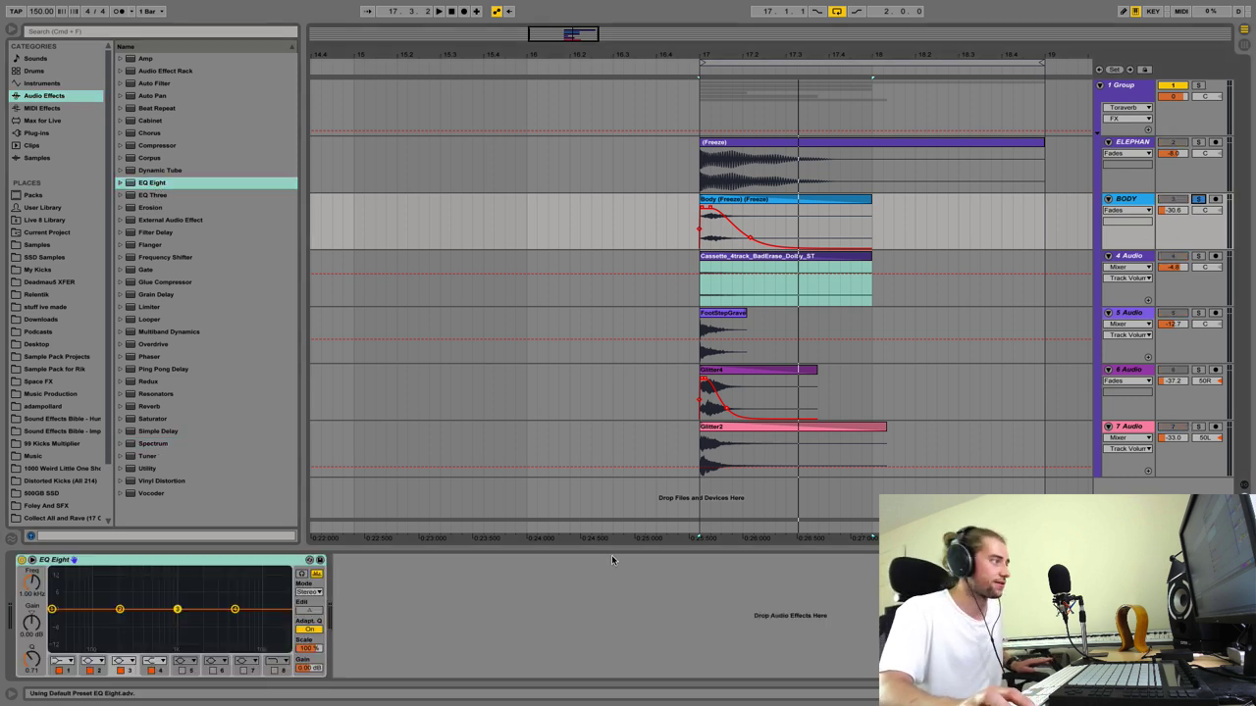
Step: Set band 1 of the BODY track's EQ Eight to a steep low cut at 198 Hz, auditioning it in the enlarged display
{"action": "left_click", "coordinate": [66, 664]}
{"action": "left_click", "coordinate": [55, 583]}
{"action": "left_click", "coordinate": [32, 559]}
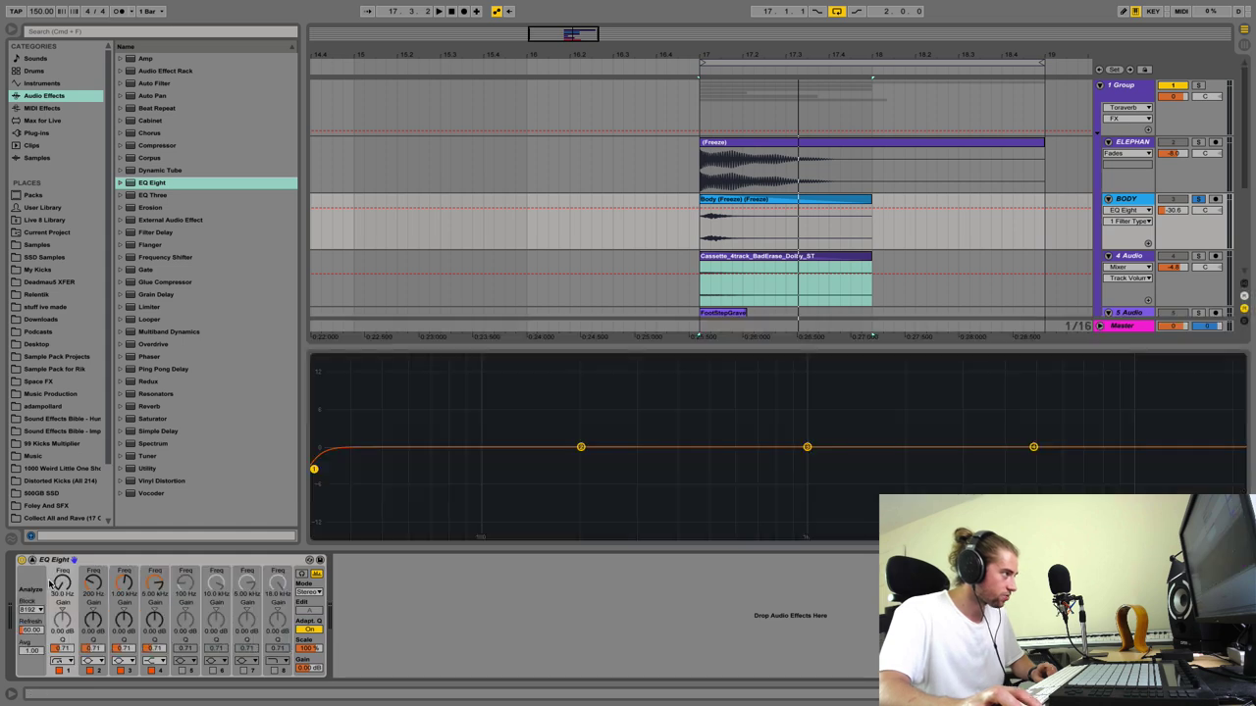
{"action": "key", "text": "space"}
{"action": "mouse_move", "coordinate": [64, 587]}
{"action": "left_mouse_down"}
{"action": "mouse_move", "coordinate": [63, 535]}
{"action": "mouse_move", "coordinate": [63, 565]}
{"action": "left_mouse_up"}
{"action": "key", "text": "space"}
{"action": "key", "text": "space"}
{"action": "key", "text": "space"}
{"action": "key", "text": "space"}
{"action": "key", "text": "space"}
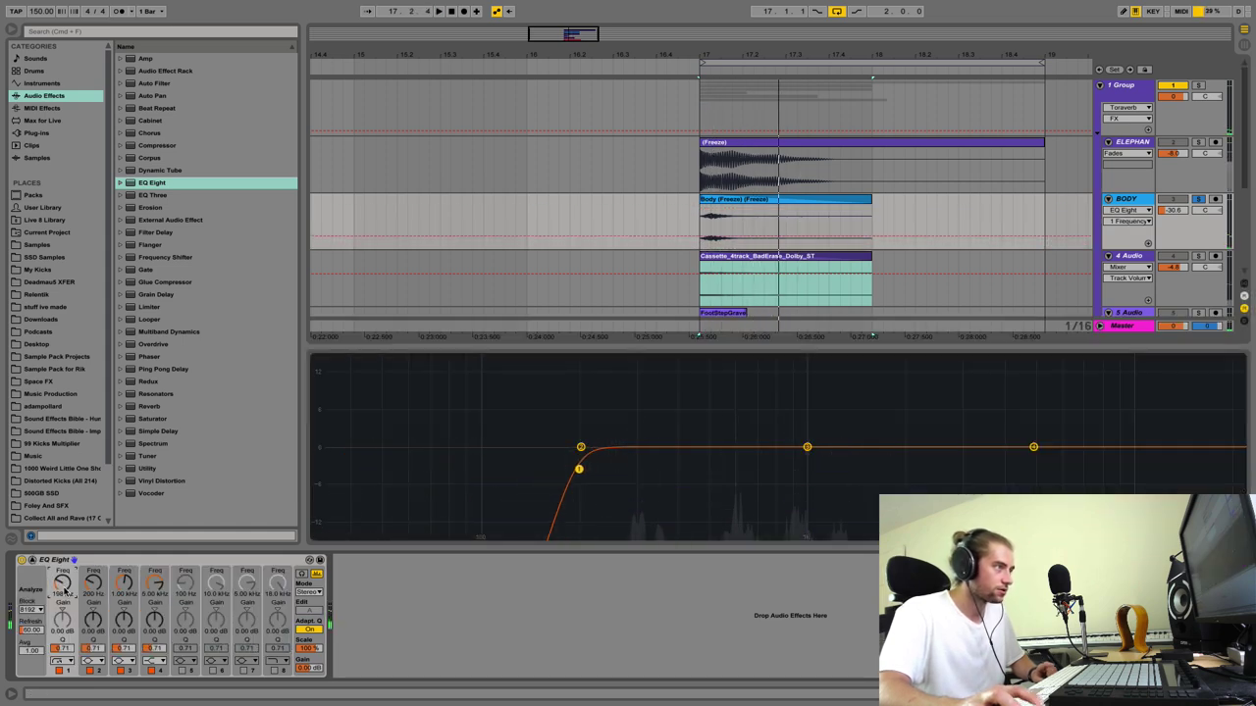
{"action": "left_click", "coordinate": [34, 559]}
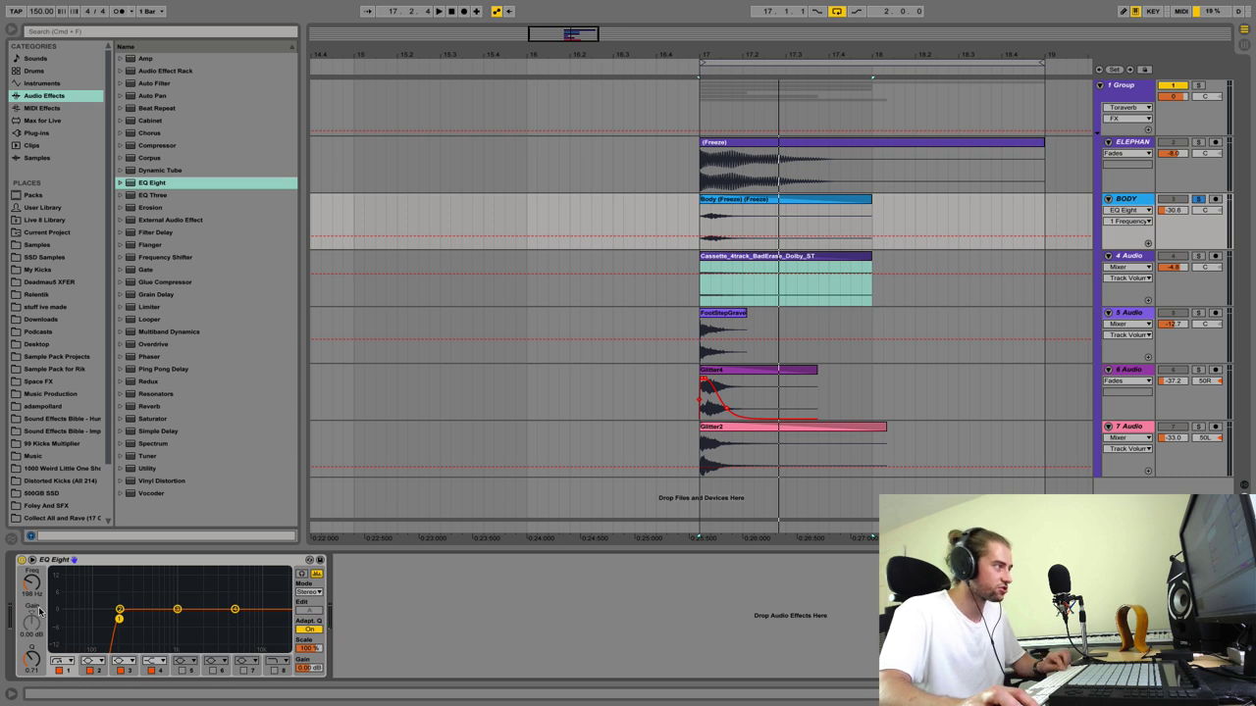
Step: Copy the BODY track's EQ Eight onto the 4 Audio track and audition that track soloed
{"action": "left_click", "coordinate": [106, 559]}
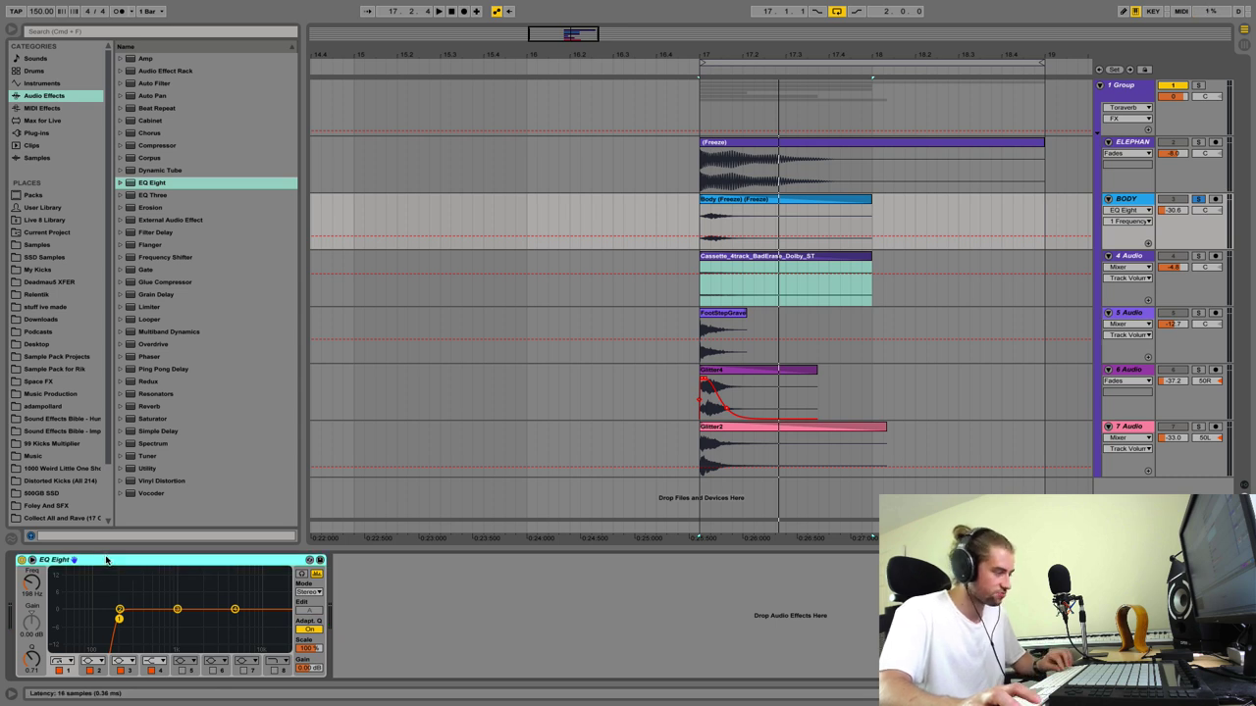
{"action": "left_click", "coordinate": [1195, 255]}
{"action": "left_click", "coordinate": [1142, 257]}
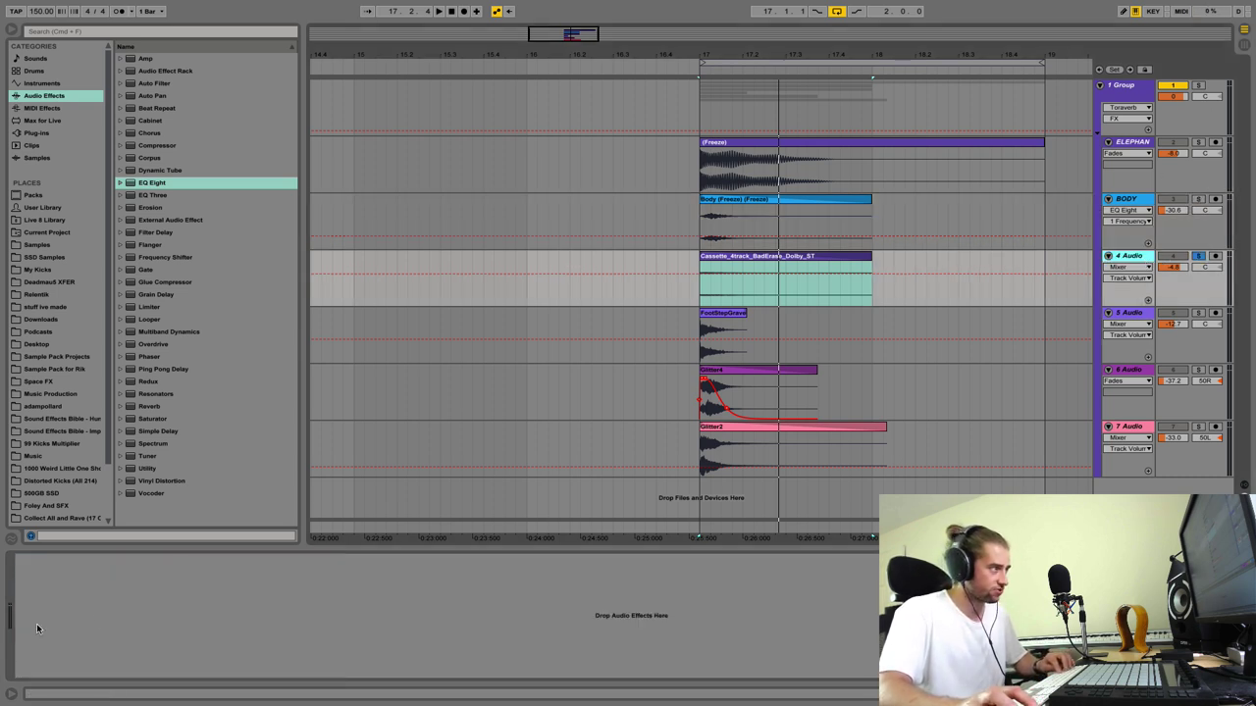
{"action": "key", "text": "super+v"}
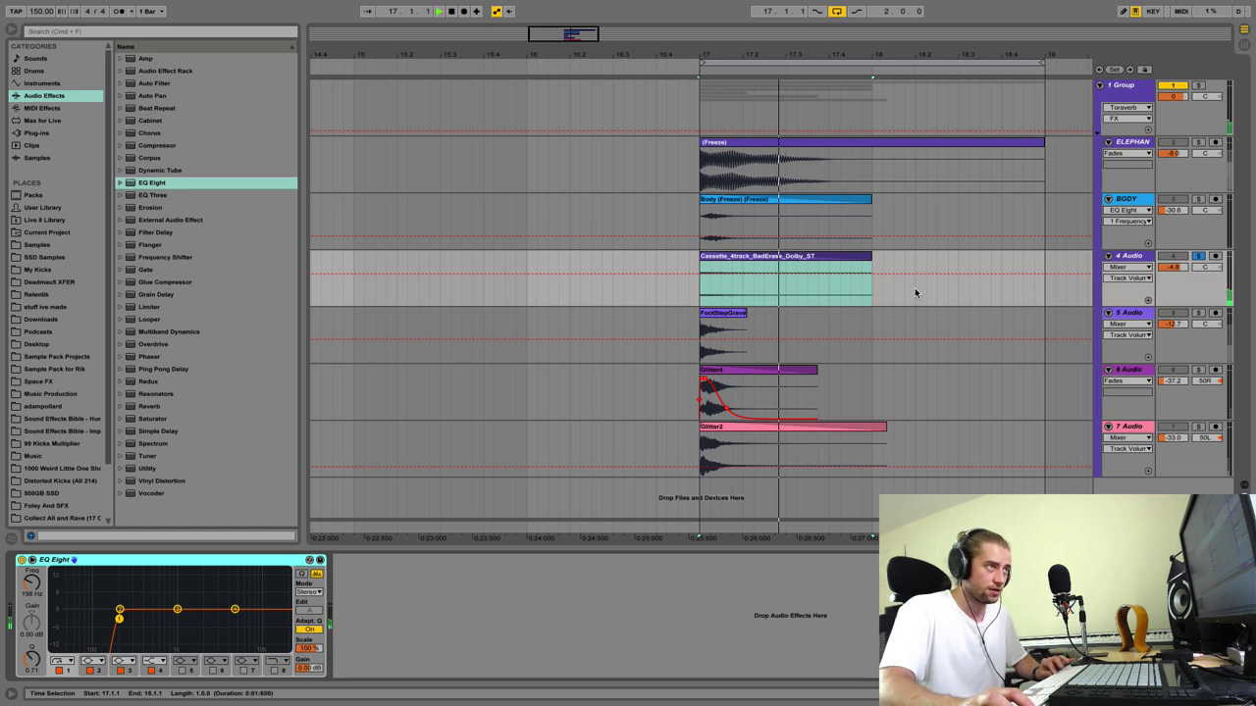
{"action": "key", "text": "space"}
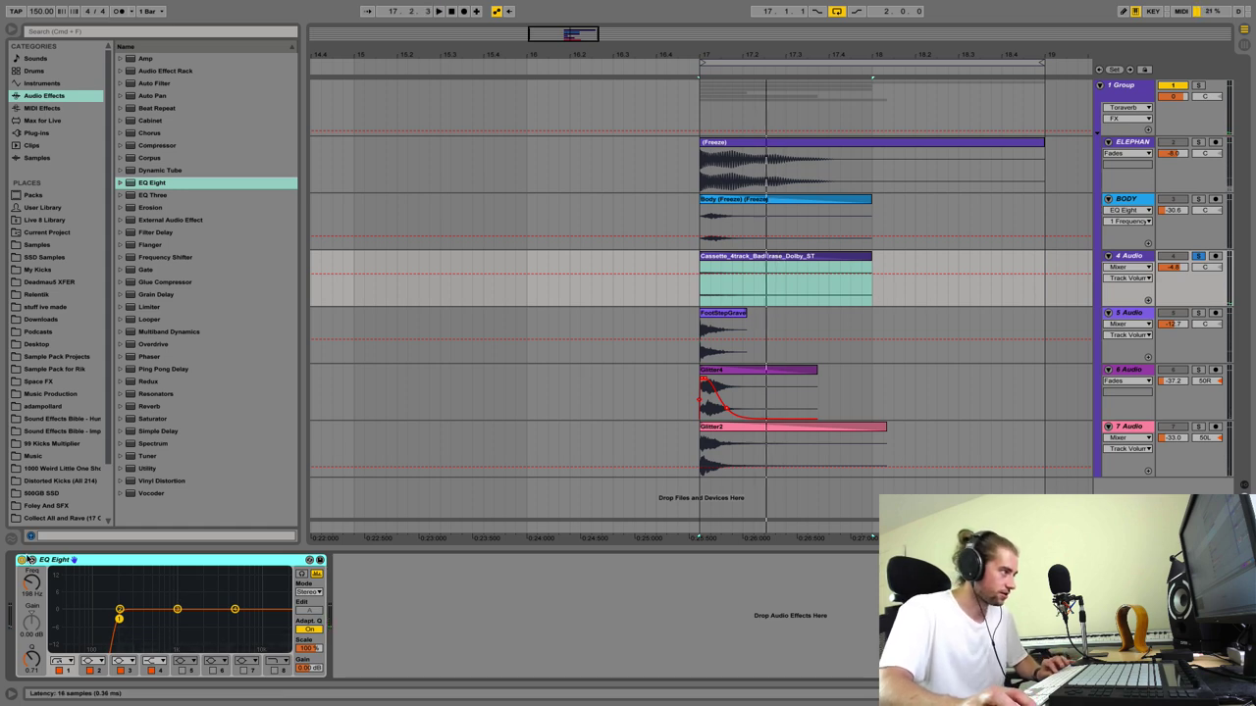
Step: Set the low-cut frequency of the 4 Audio track's EQ Eight to 111 Hz in the enlarged display during playback
{"action": "left_click", "coordinate": [29, 560]}
{"action": "key", "text": "space"}
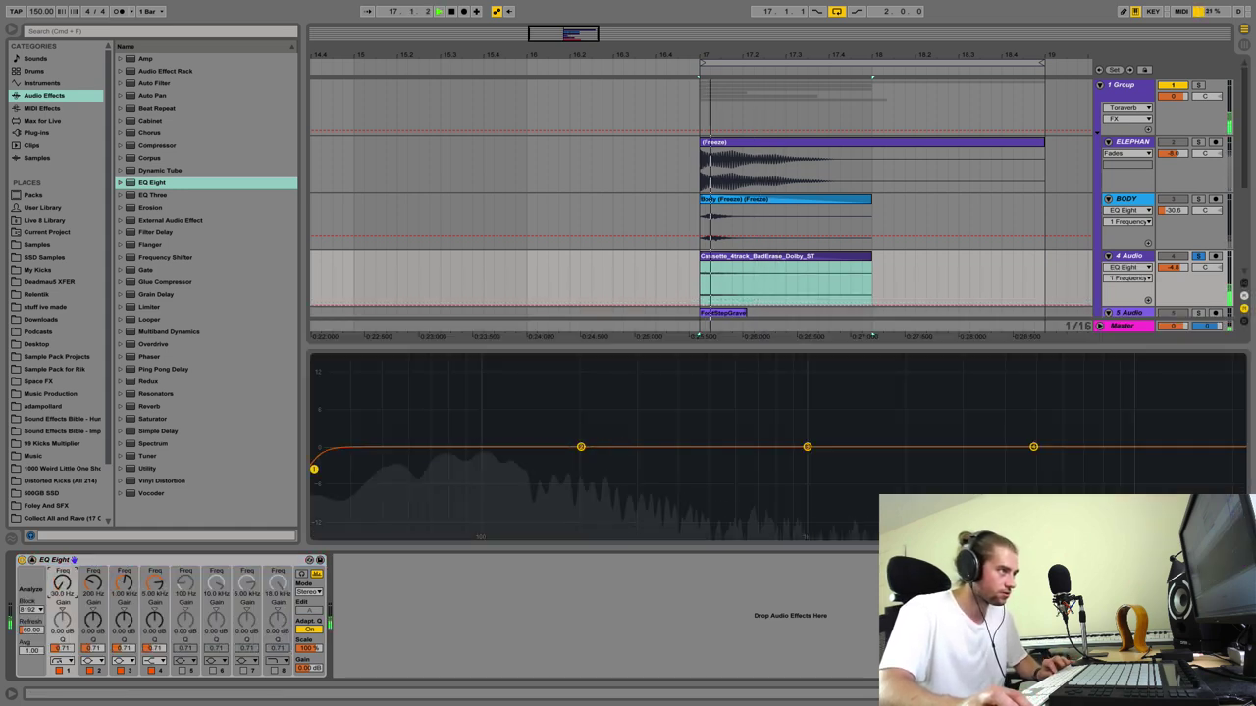
{"action": "left_click_drag", "start_coordinate": [314, 469], "coordinate": [498, 469]}
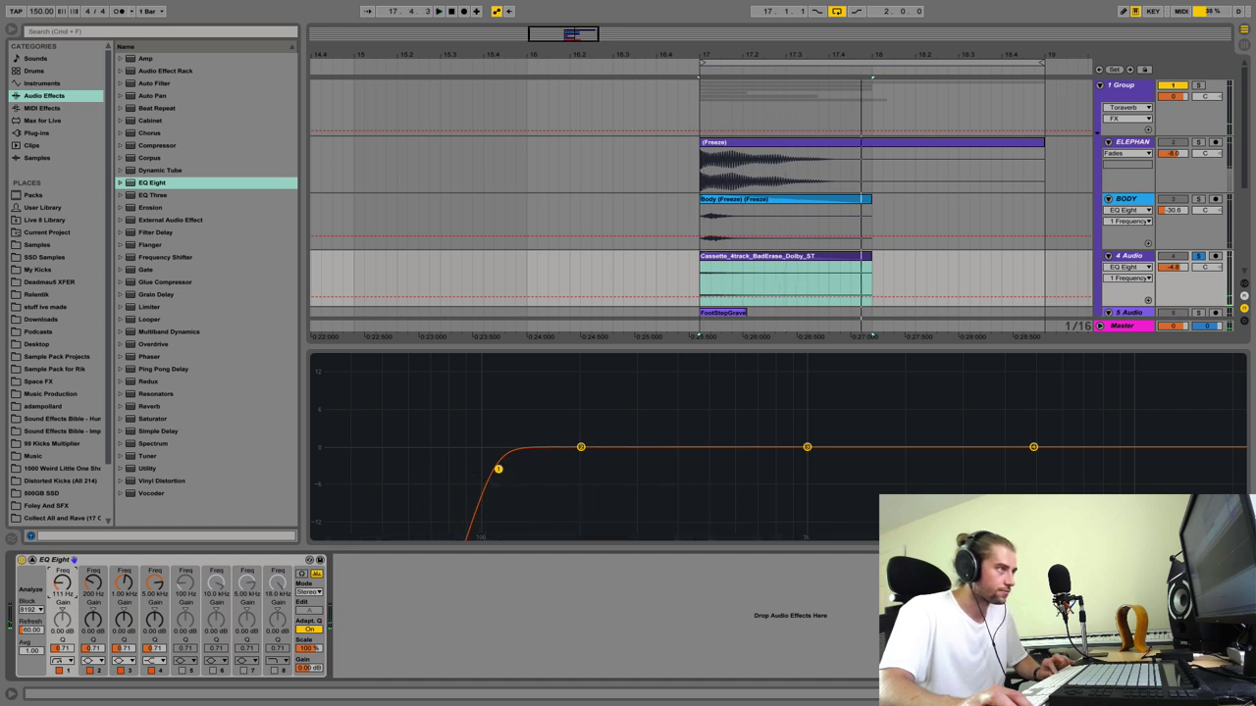
{"action": "left_click", "coordinate": [32, 560]}
Step: Solo the 5 Audio track, add an EQ Eight to it, and enlarge the EQ display during playback
{"action": "left_click", "coordinate": [1198, 313]}
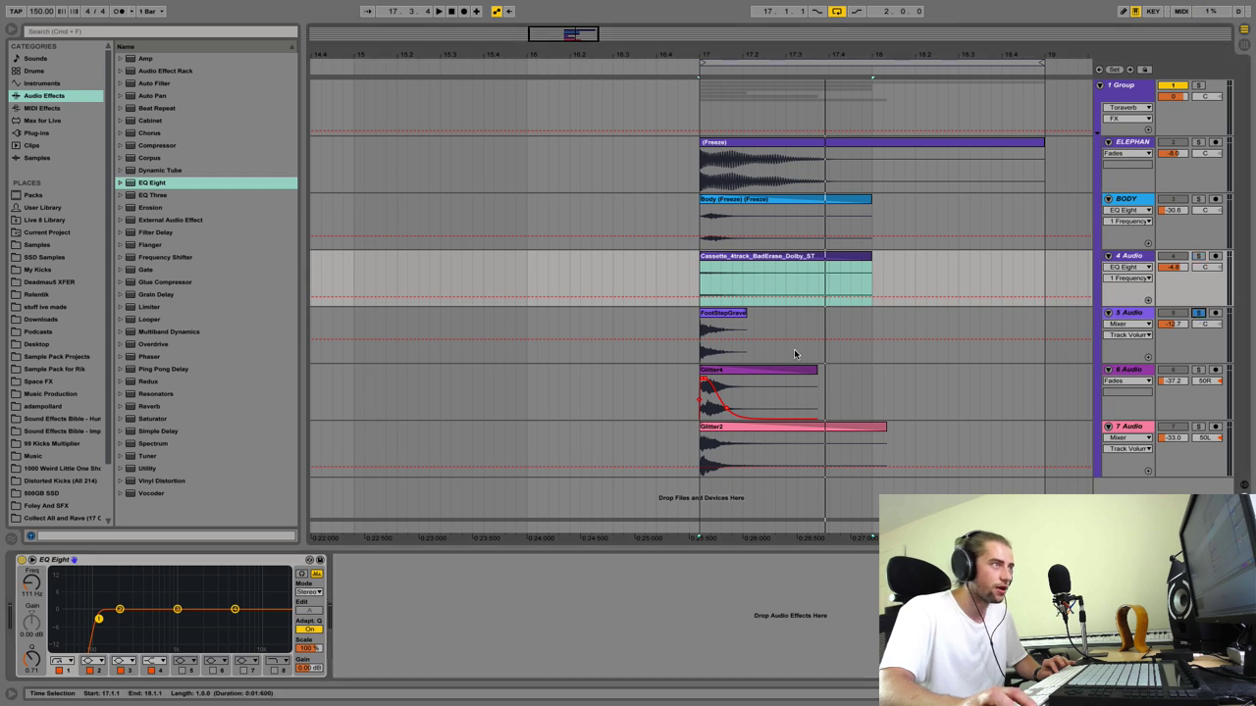
{"action": "left_click", "coordinate": [723, 334]}
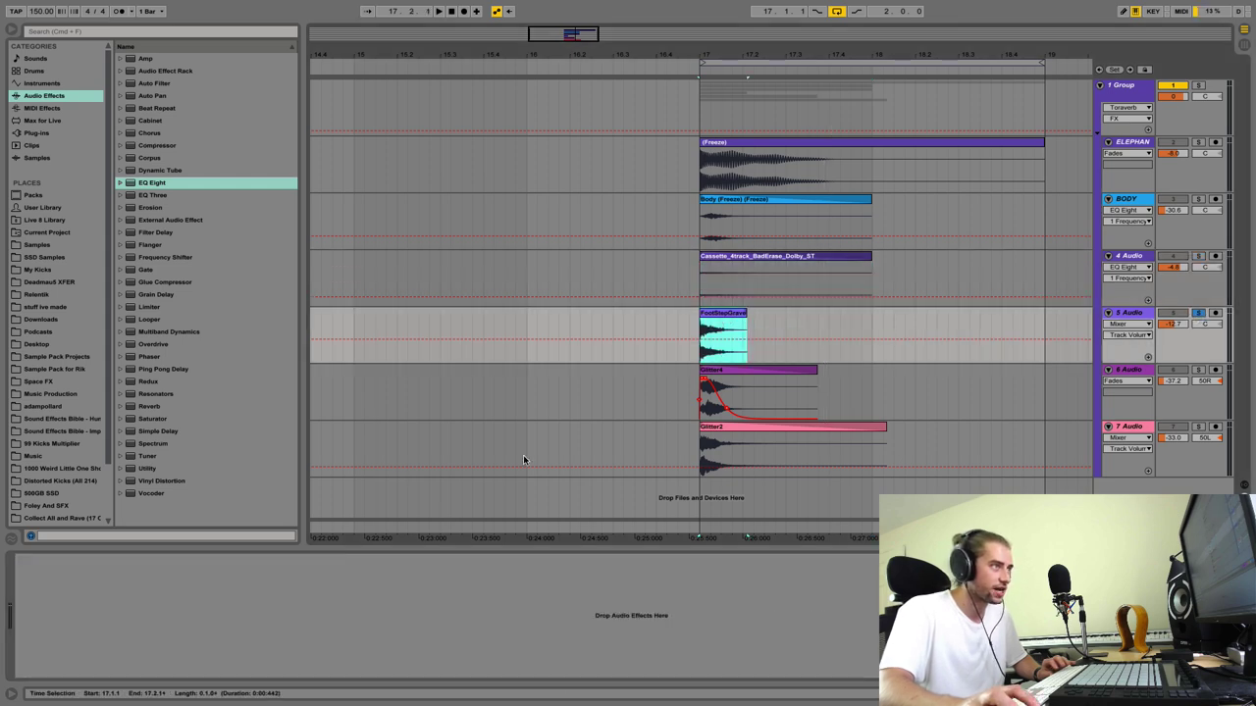
{"action": "double_click", "coordinate": [132, 184]}
{"action": "key", "text": "space"}
{"action": "left_click", "coordinate": [32, 560]}
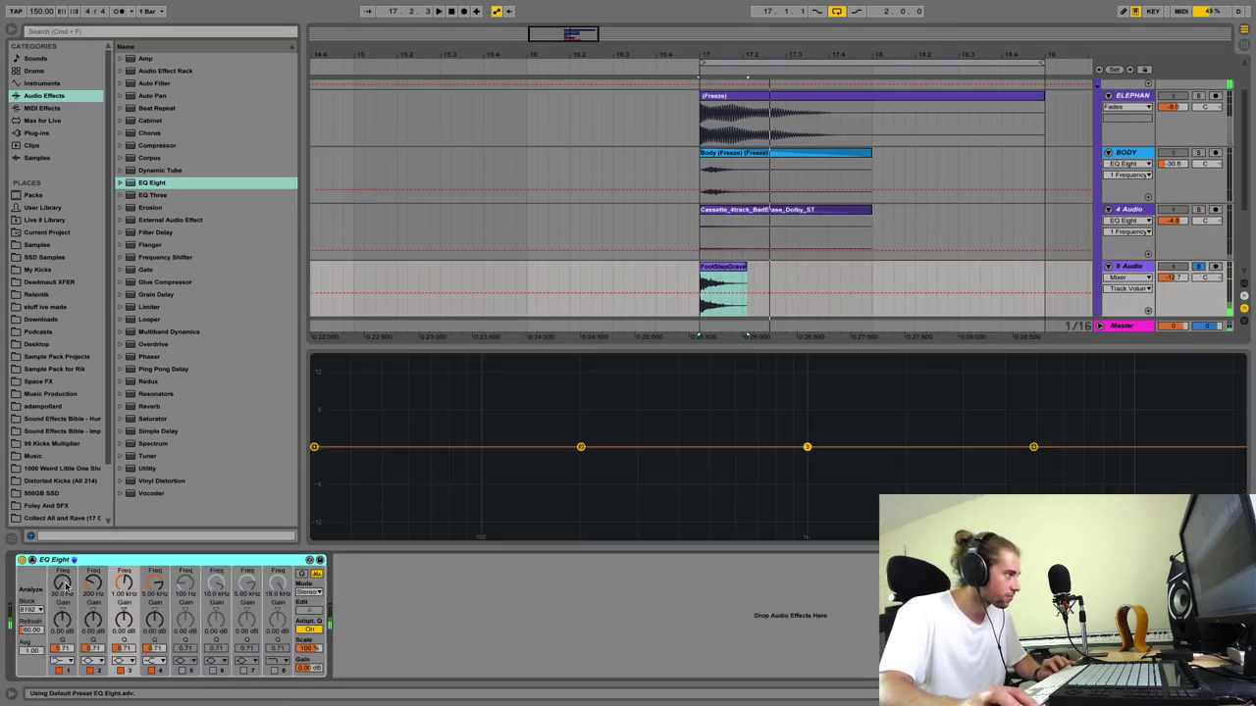
Step: Set band 1 of the 5 Audio track's EQ Eight to a steep low cut at 137 Hz and audition it
{"action": "key", "text": "space"}
{"action": "key", "text": "space"}
{"action": "left_click", "coordinate": [62, 660]}
{"action": "left_click", "coordinate": [63, 582]}
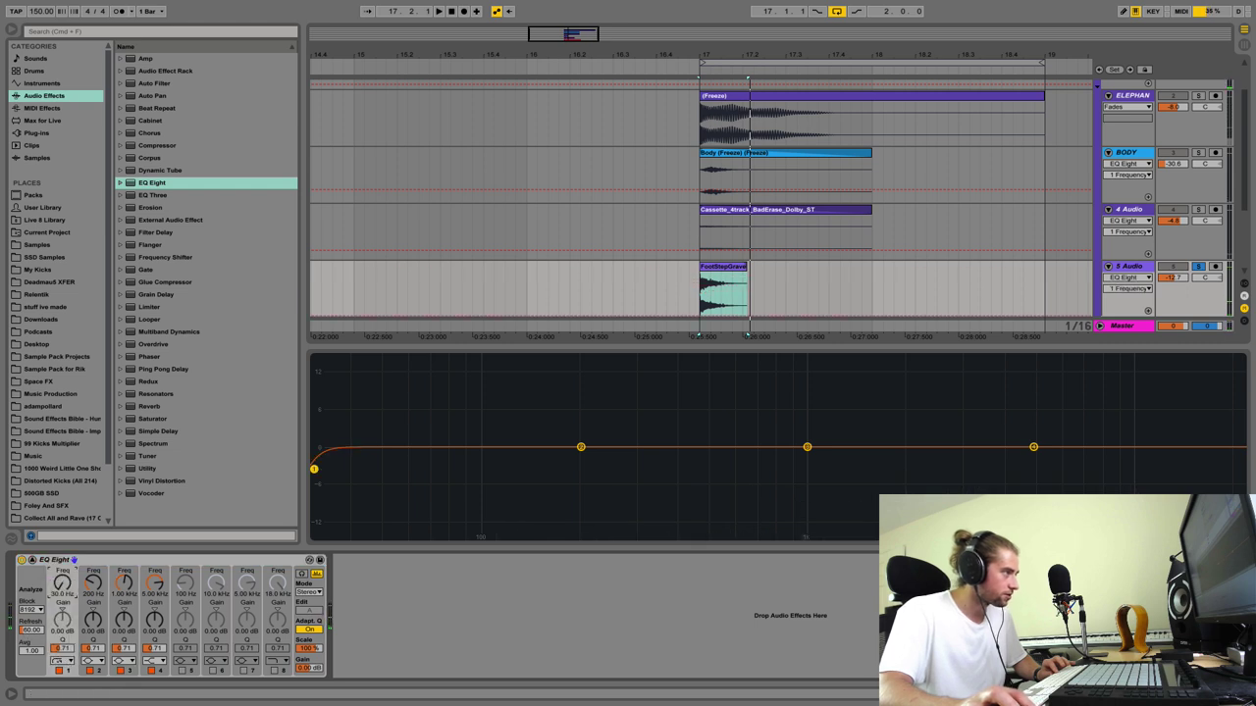
{"action": "left_click_drag", "start_coordinate": [62, 577], "coordinate": [61, 564]}
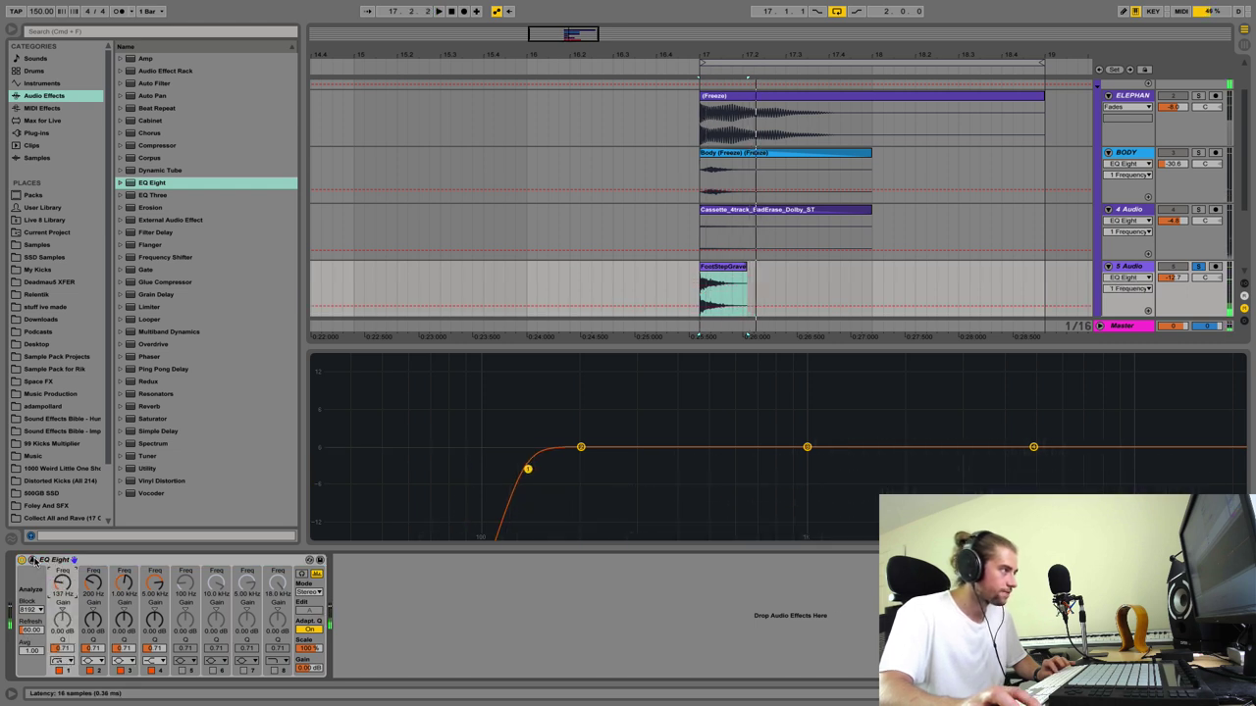
{"action": "left_click", "coordinate": [31, 561]}
Step: Solo the 6 Audio track, add an EQ Eight to it, and enlarge the EQ display
{"action": "left_click", "coordinate": [1166, 377]}
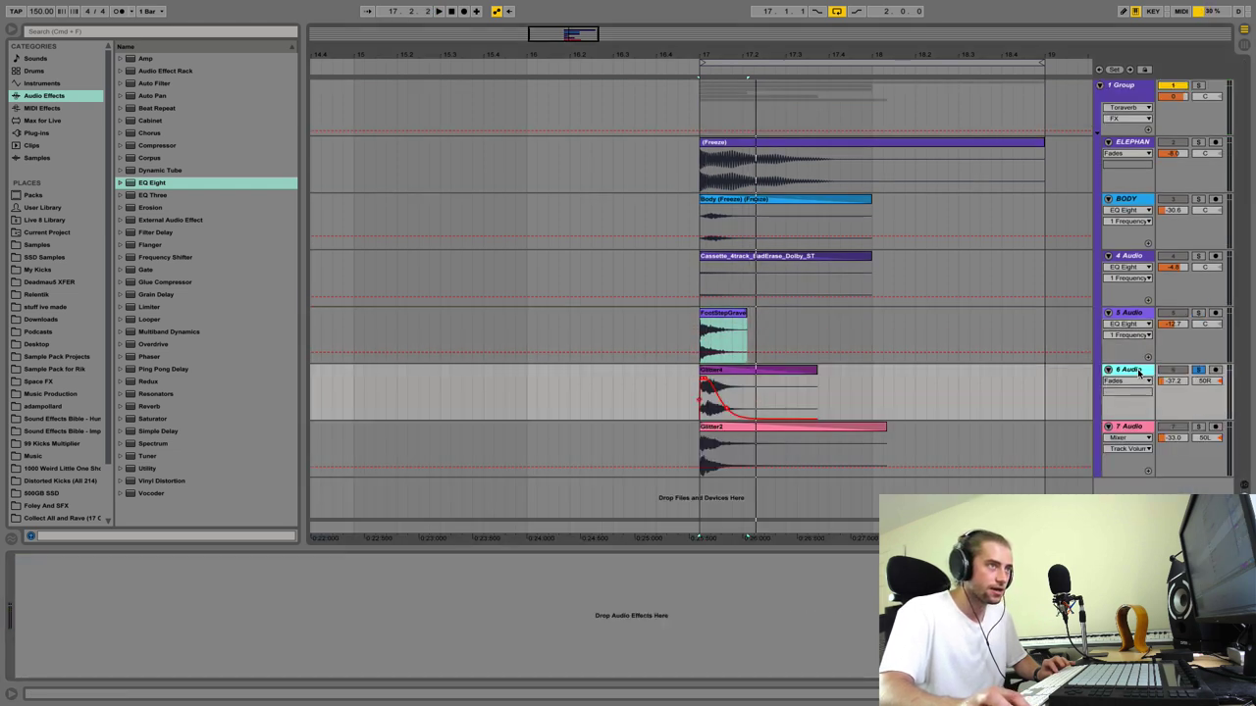
{"action": "double_click", "coordinate": [157, 183]}
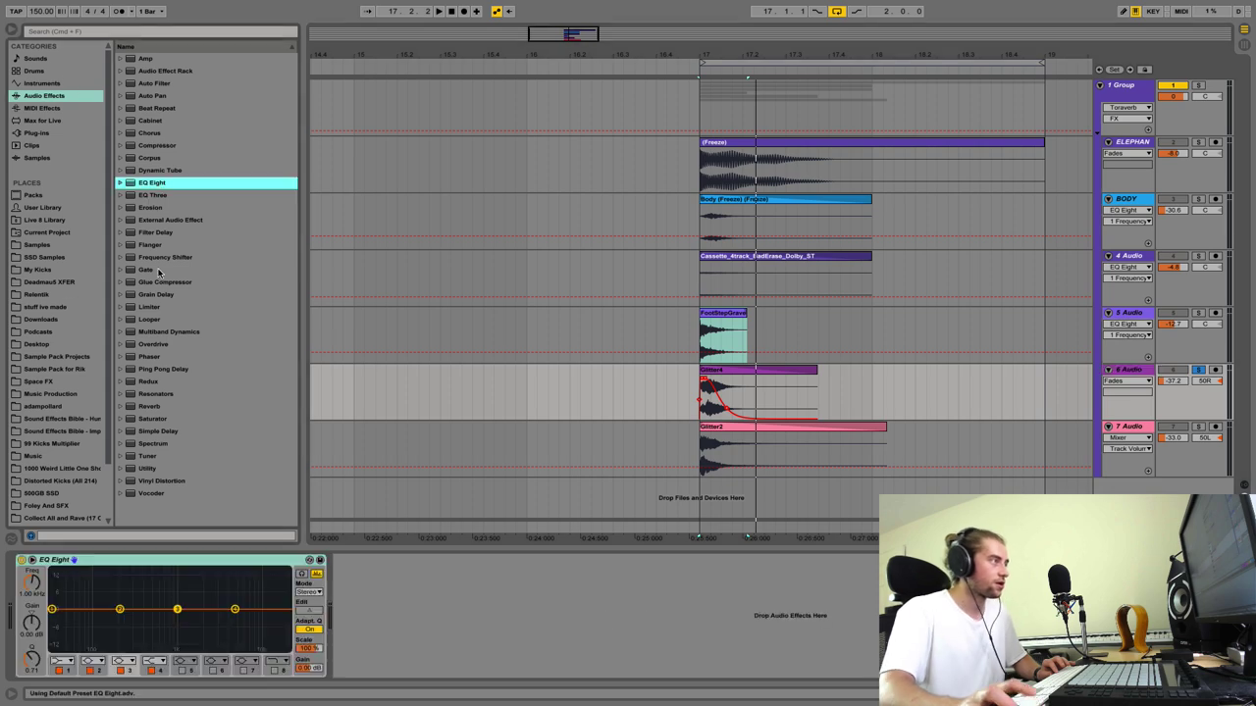
{"action": "left_click", "coordinate": [33, 560]}
Step: Set band 1 of the 6 Audio track's EQ Eight to a steep low cut at 271 Hz, auditioning it repeatedly
{"action": "left_click", "coordinate": [59, 661]}
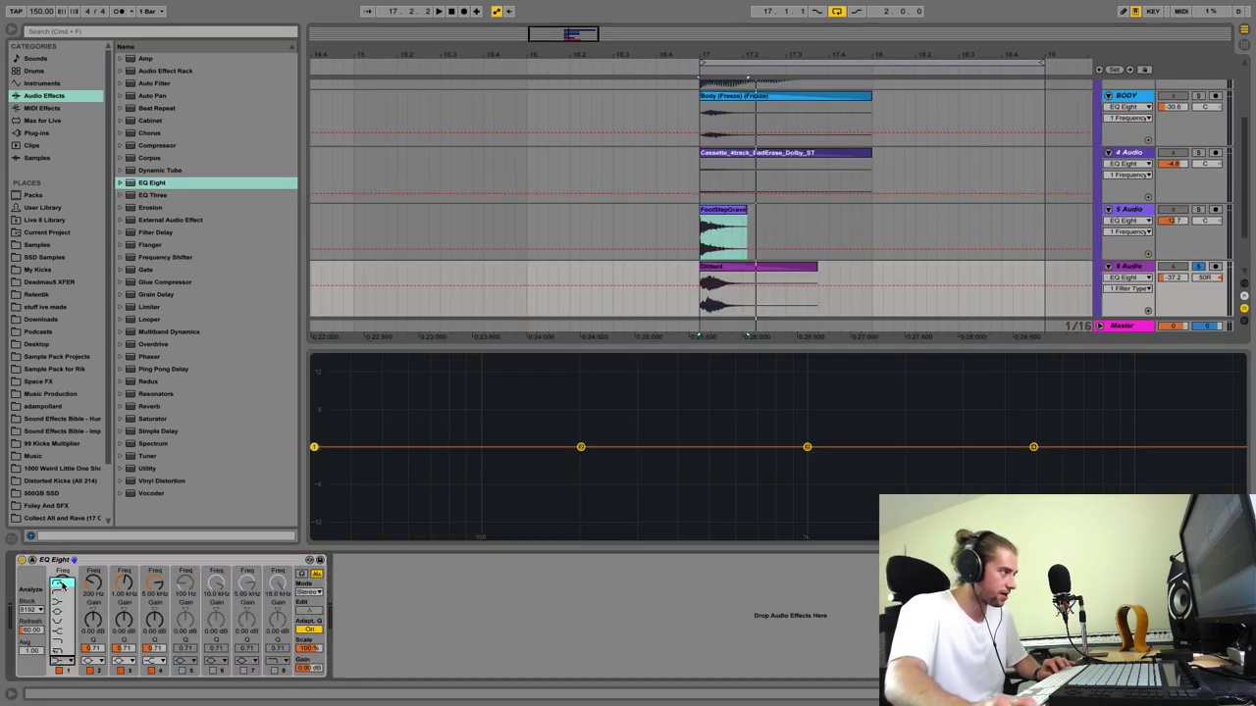
{"action": "left_click", "coordinate": [58, 586]}
{"action": "left_click_drag", "start_coordinate": [61, 585], "coordinate": [61, 539]}
{"action": "key", "text": "space"}
{"action": "key", "text": "space"}
{"action": "key", "text": "space"}
{"action": "key", "text": "space"}
{"action": "key", "text": "space"}
{"action": "key", "text": "space"}
{"action": "key", "text": "space"}
{"action": "key", "text": "space"}
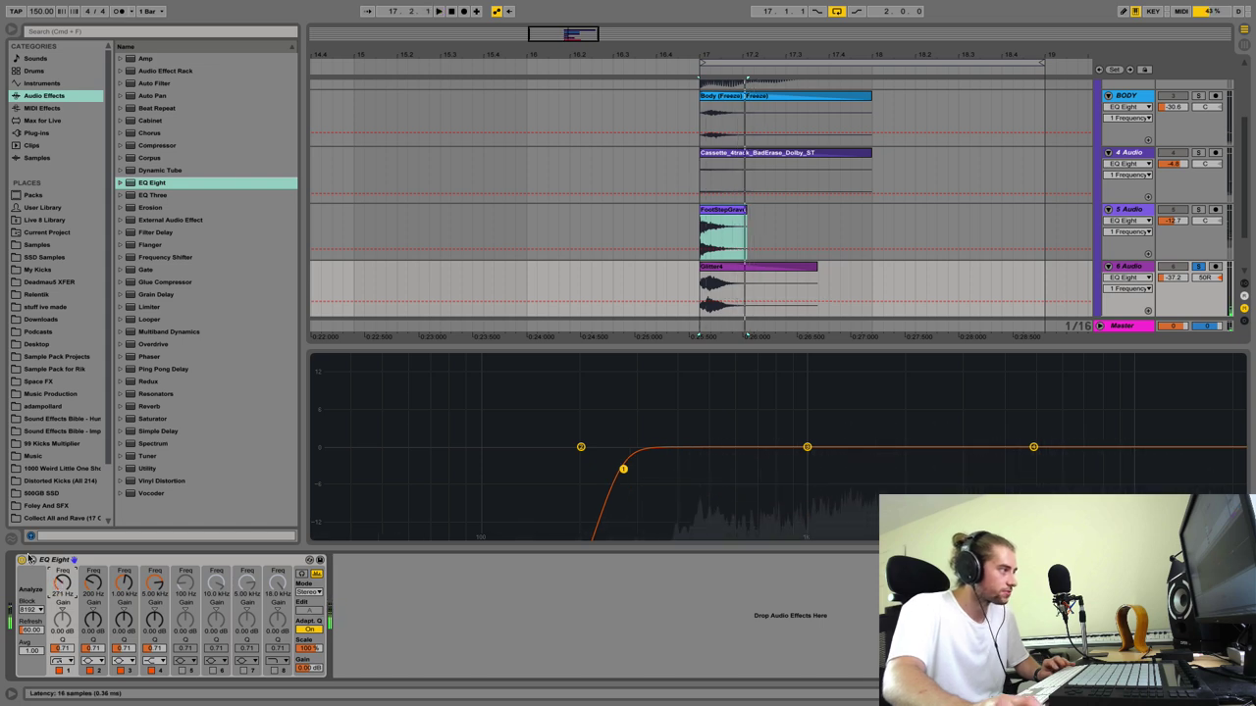
{"action": "left_click", "coordinate": [35, 562]}
{"action": "left_click", "coordinate": [33, 560]}
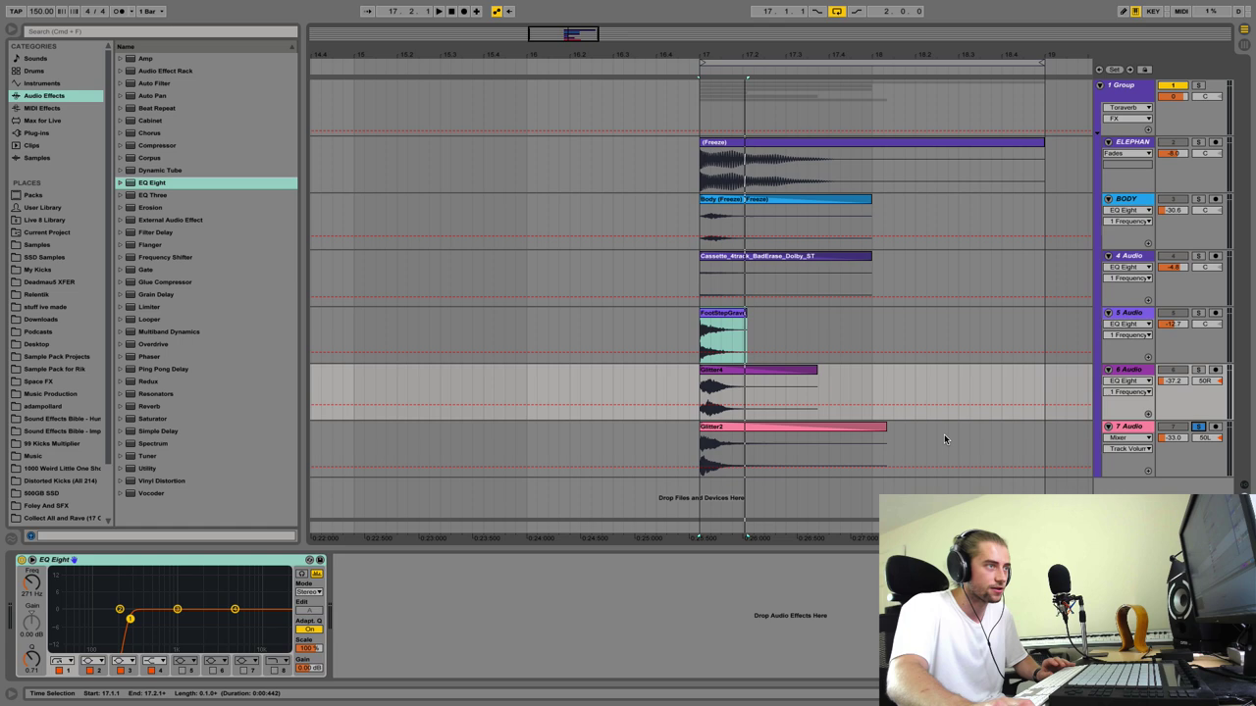
Step: Add an EQ Eight to the soloed 7 Audio track holding the Glitter2 clip and enlarge the EQ display
{"action": "left_click", "coordinate": [850, 427]}
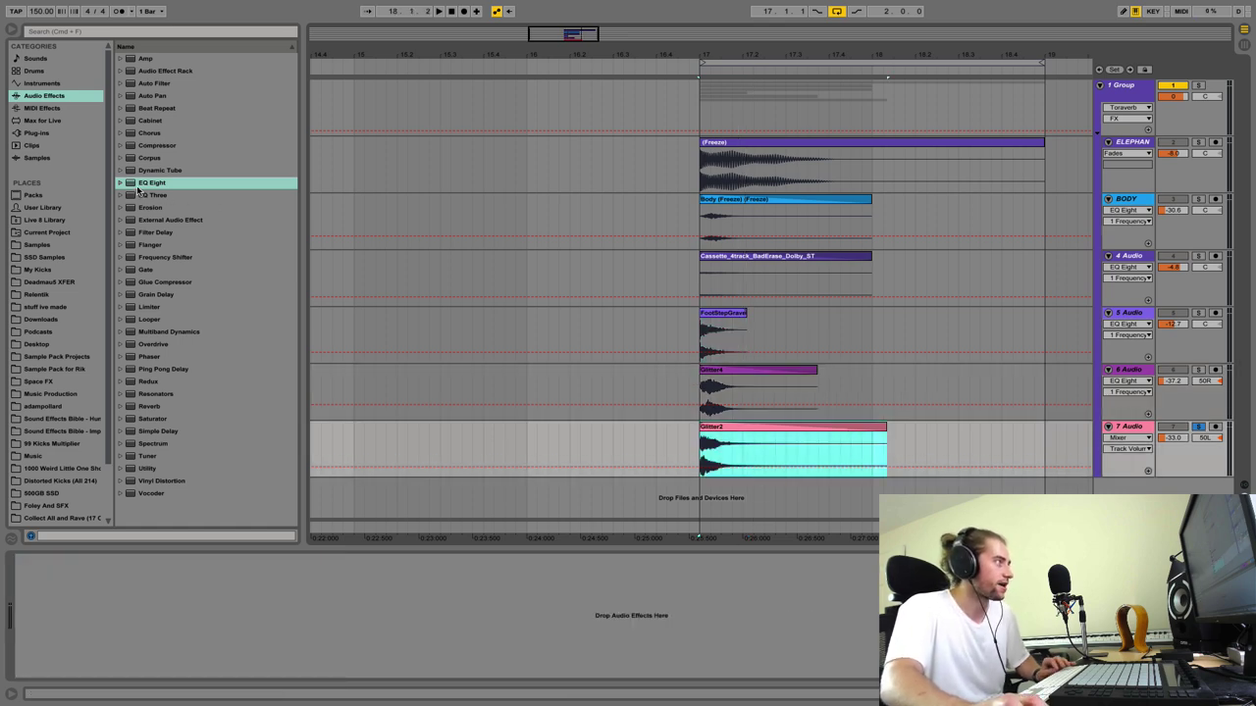
{"action": "left_click_drag", "start_coordinate": [143, 184], "coordinate": [22, 546]}
{"action": "left_click", "coordinate": [33, 561]}
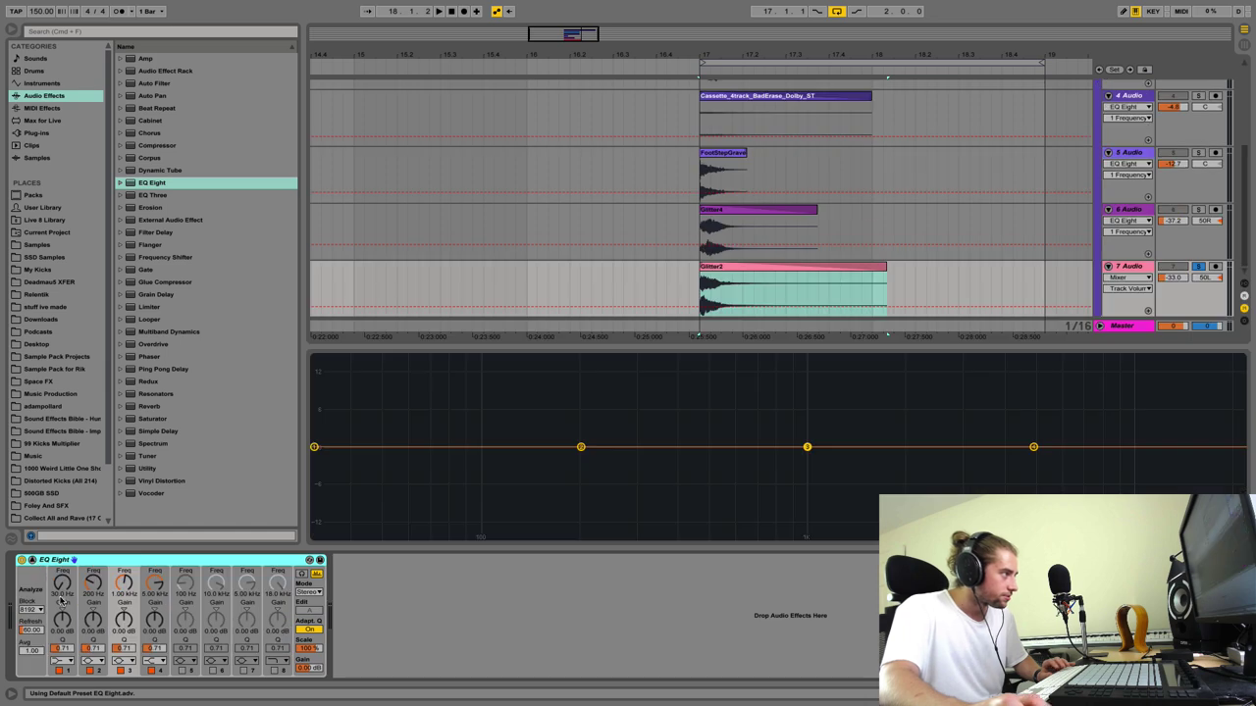
Step: Set band 1 of the 7 Audio track's EQ Eight to a steep low cut at about 507 Hz while auditioning the Glitter2 clip
{"action": "left_click", "coordinate": [59, 583]}
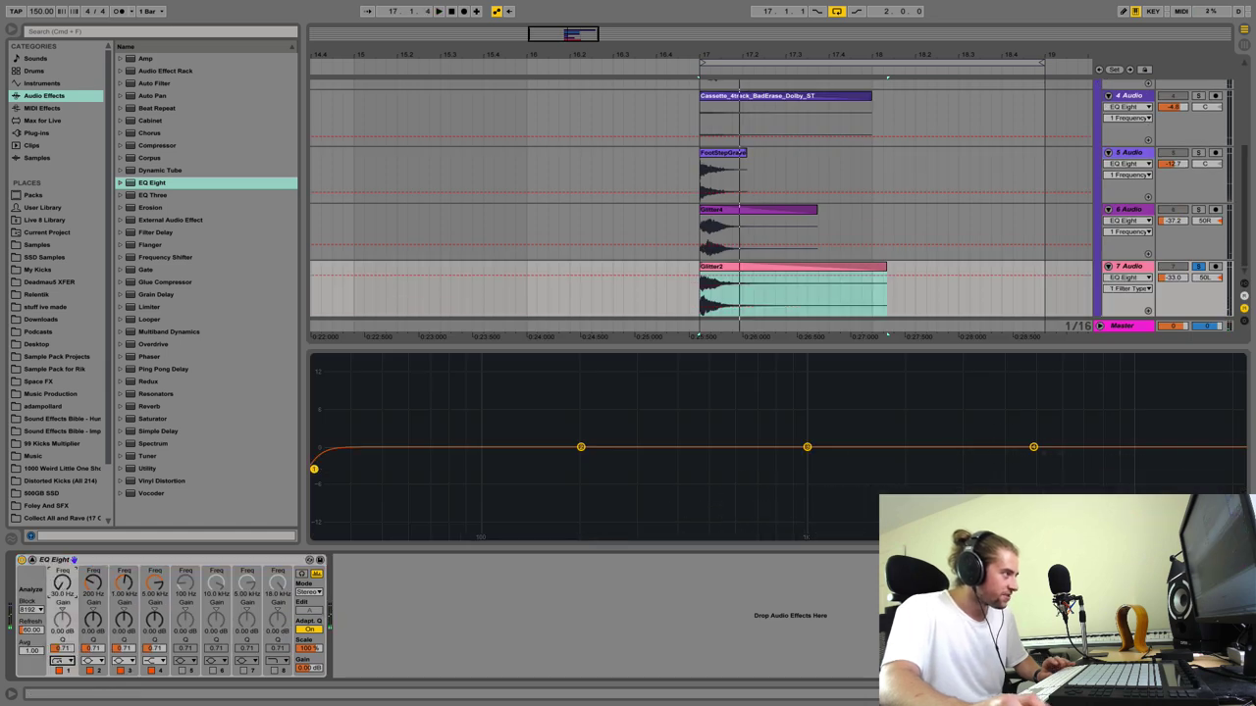
{"action": "mouse_move", "coordinate": [61, 584]}
{"action": "left_mouse_down"}
{"action": "mouse_move", "coordinate": [61, 549]}
{"action": "mouse_move", "coordinate": [62, 587]}
{"action": "mouse_move", "coordinate": [62, 566]}
{"action": "left_mouse_up"}
{"action": "key", "text": "space"}
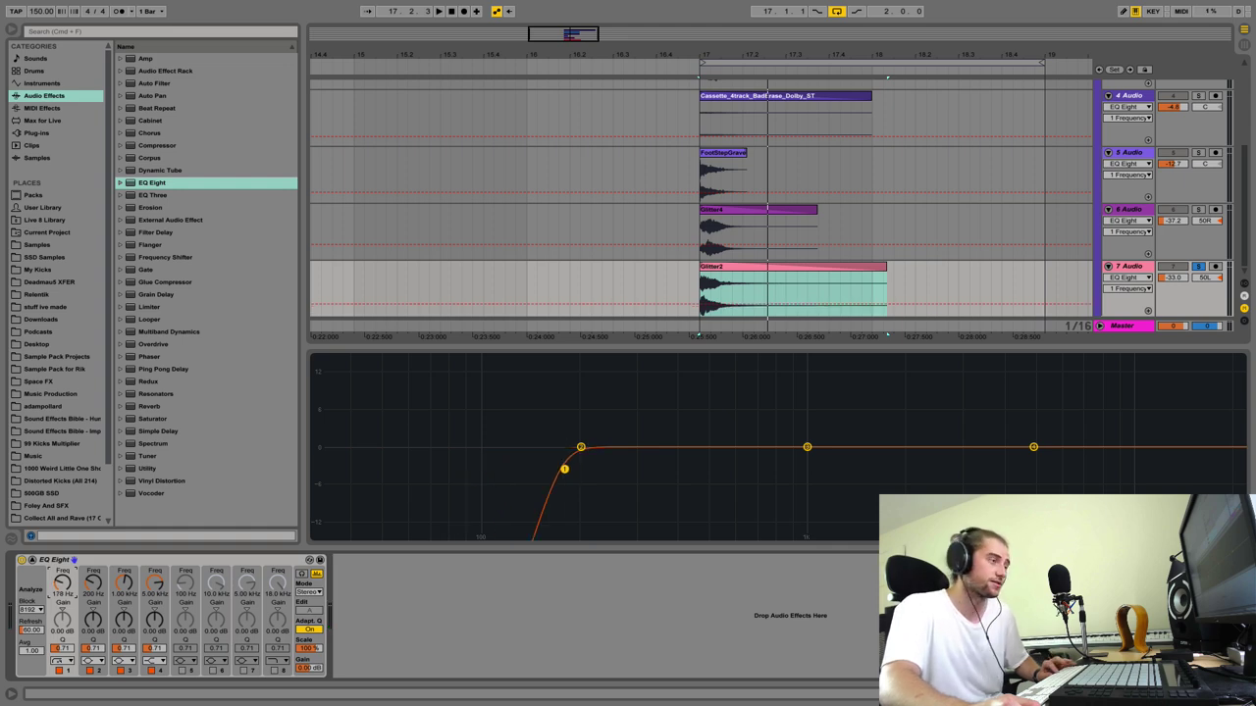
{"action": "key", "text": "space"}
{"action": "left_click_drag", "start_coordinate": [61, 583], "coordinate": [61, 567]}
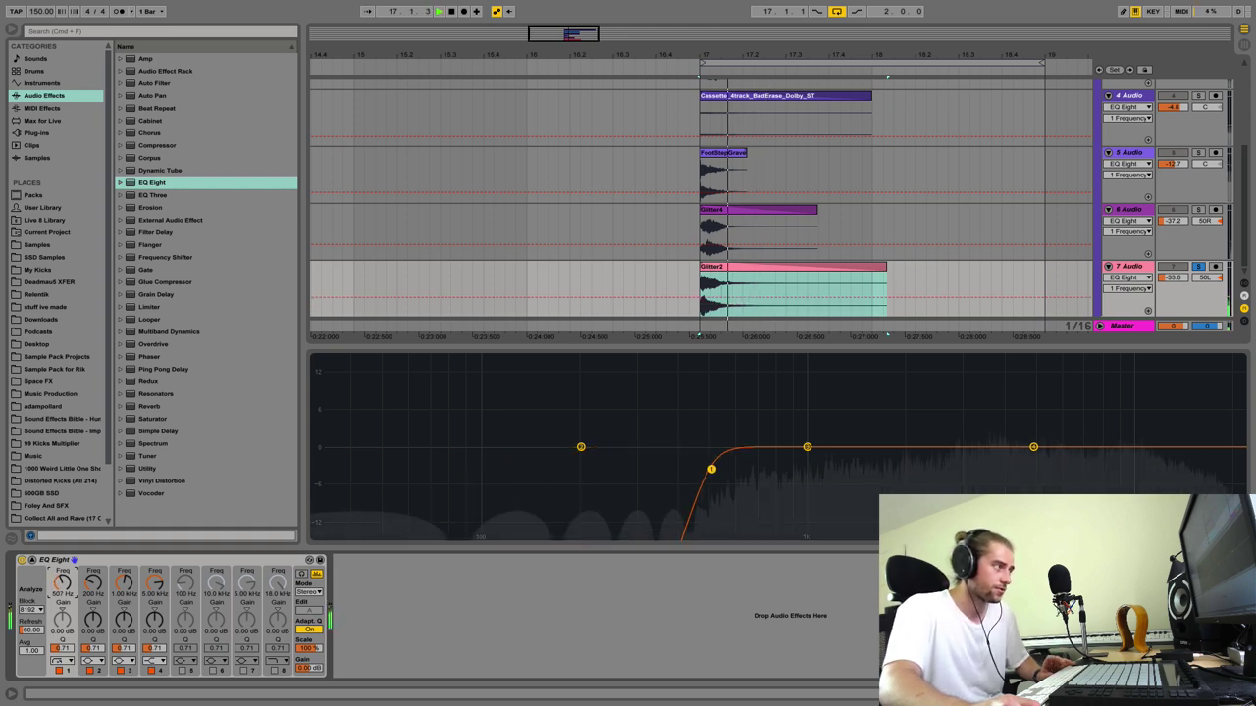
Step: Collapse the enlarged EQ display, unsolo the 7 Audio track, and audition all the grouped layers together
{"action": "key", "text": "space"}
{"action": "left_click", "coordinate": [32, 561]}
{"action": "key", "text": "space"}
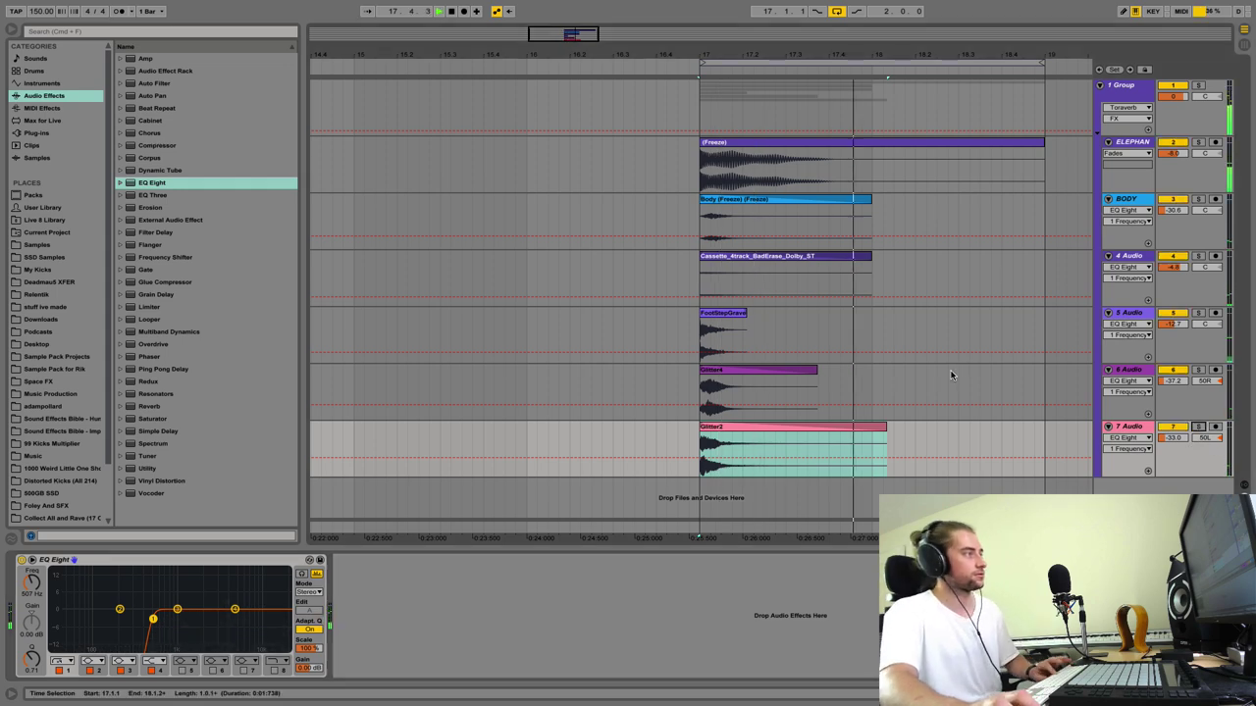
{"action": "key", "text": "space"}
{"action": "key", "text": "space"}
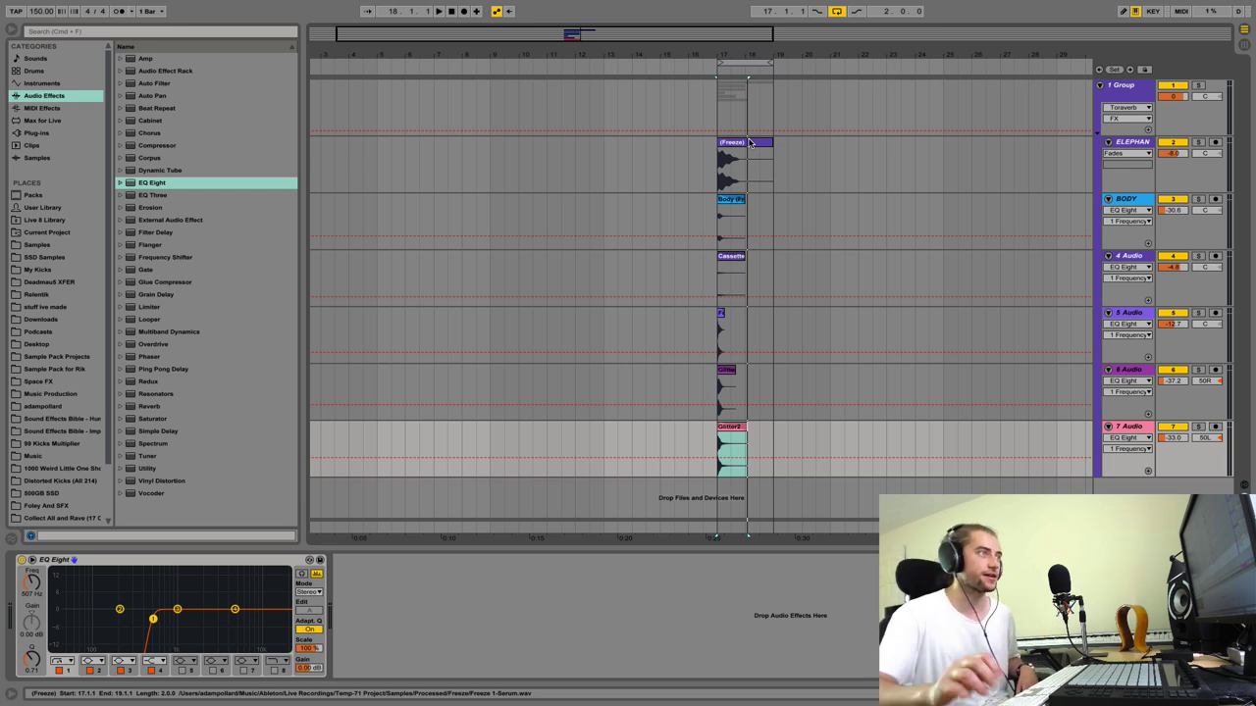
Step: Insert a new audio track below the group, set its input to Resampling, and arm it for recording
{"action": "left_click", "coordinate": [1135, 88]}
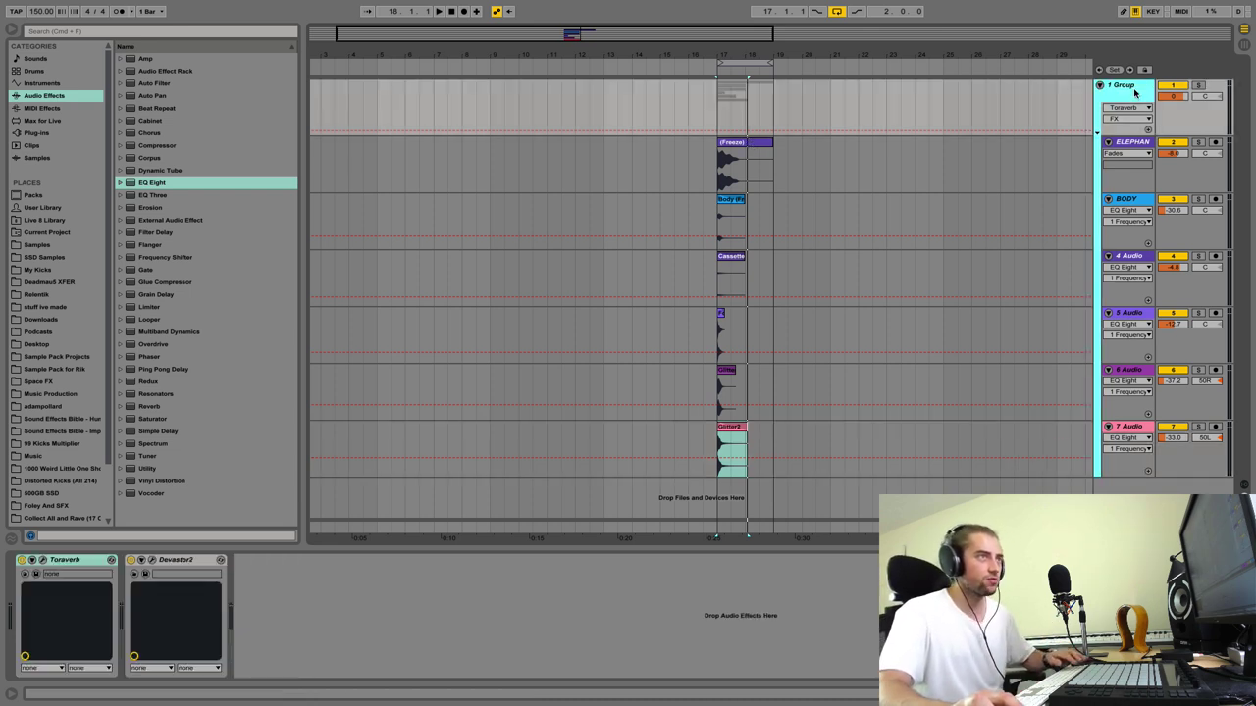
{"action": "key", "text": "super+t"}
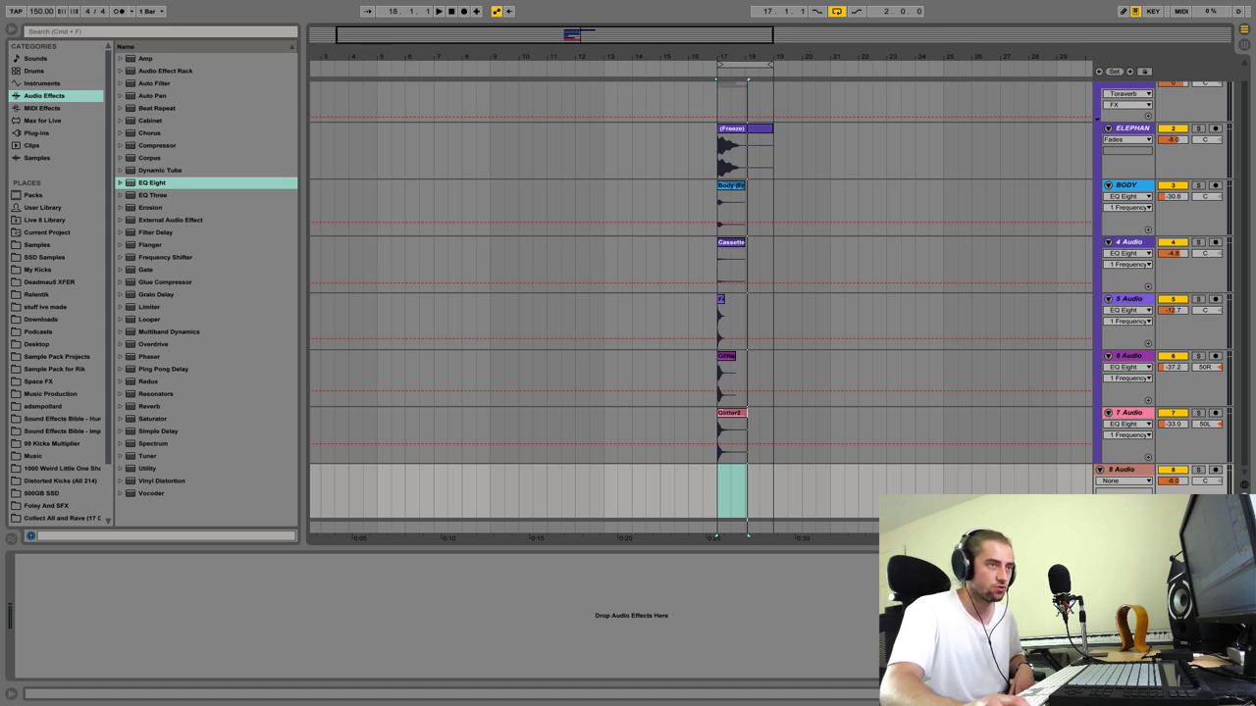
{"action": "left_click", "coordinate": [1243, 486]}
{"action": "left_click", "coordinate": [1130, 469]}
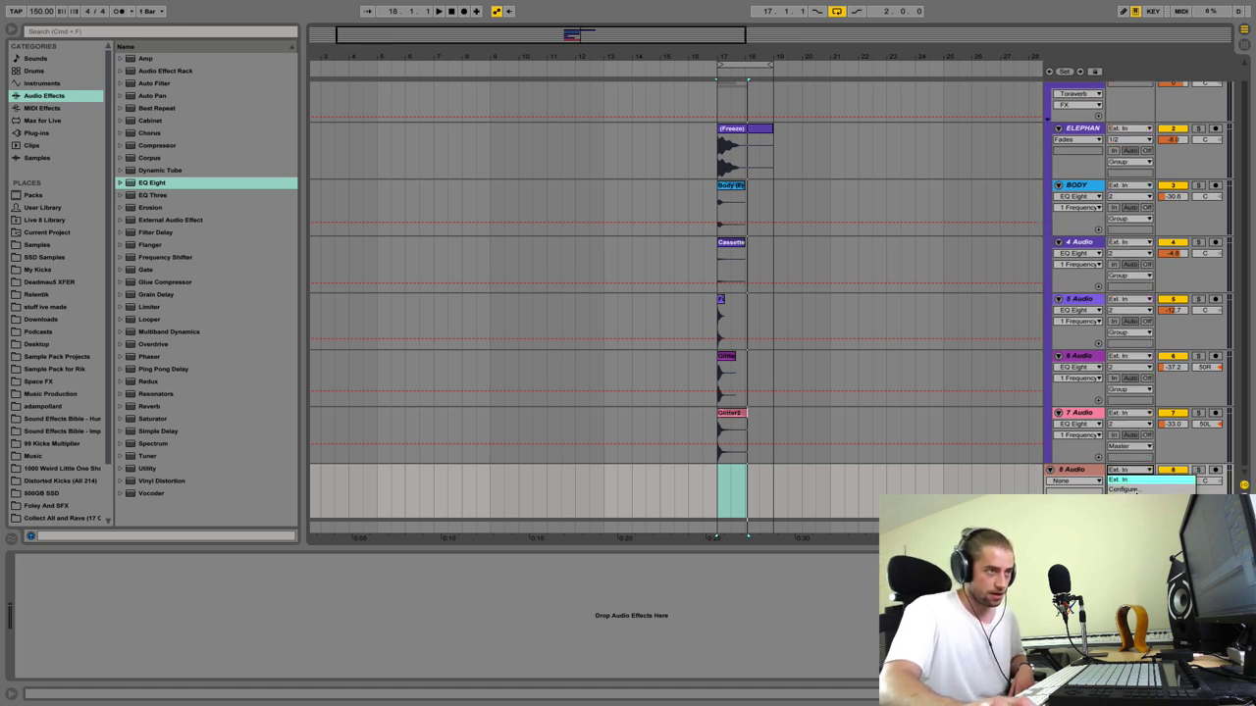
{"action": "left_click", "coordinate": [1128, 500]}
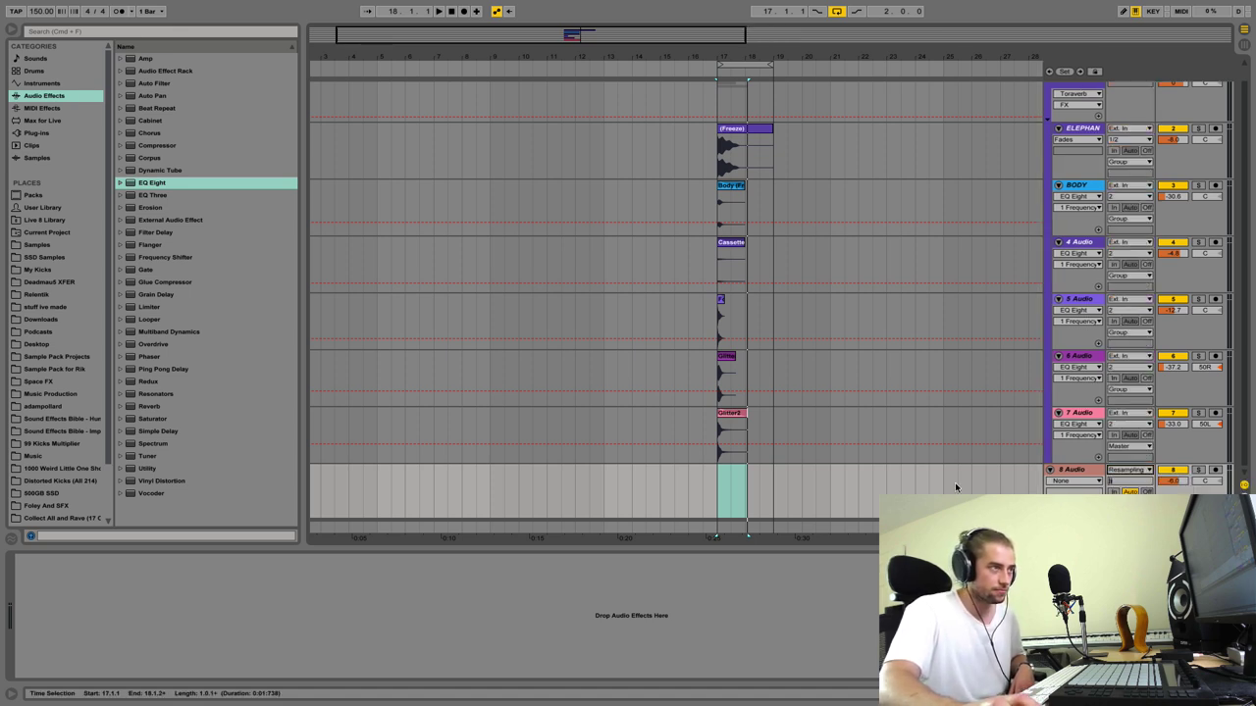
{"action": "left_click", "coordinate": [1216, 472]}
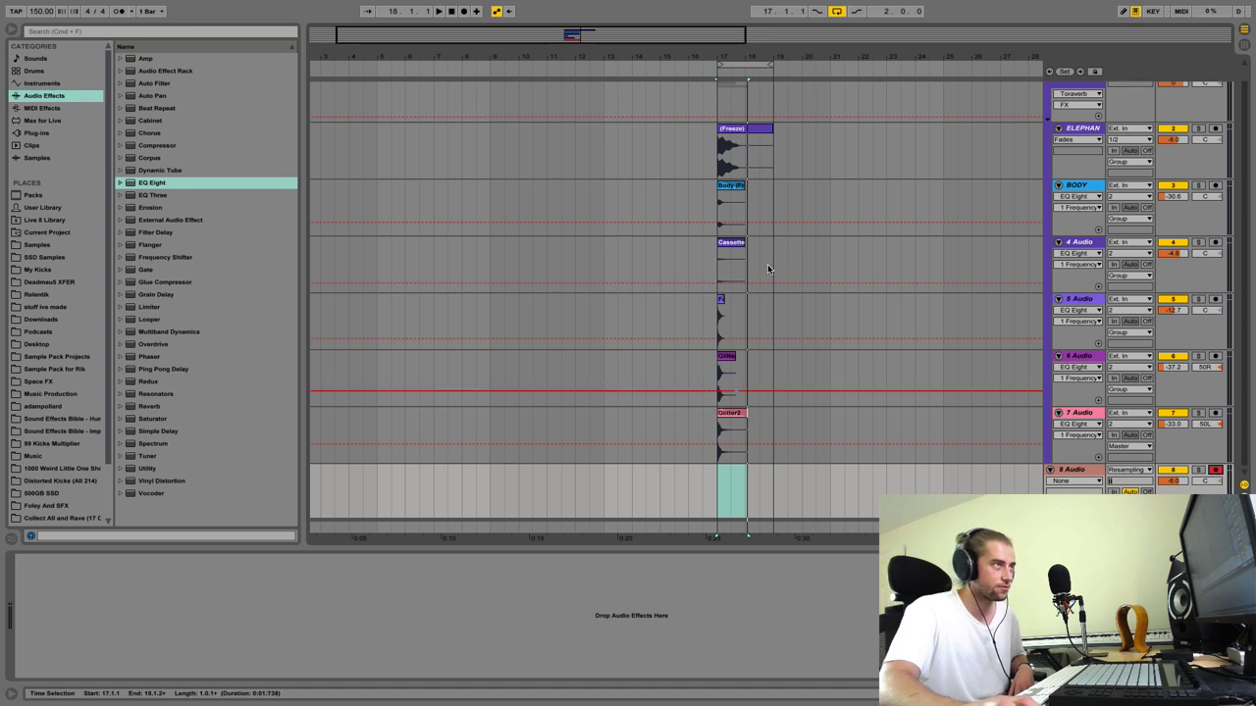
Step: Turn off looping and record the layered sound onto the 8 Audio track, starting at 16.3.1
{"action": "left_click", "coordinate": [835, 11]}
{"action": "left_click", "coordinate": [705, 483]}
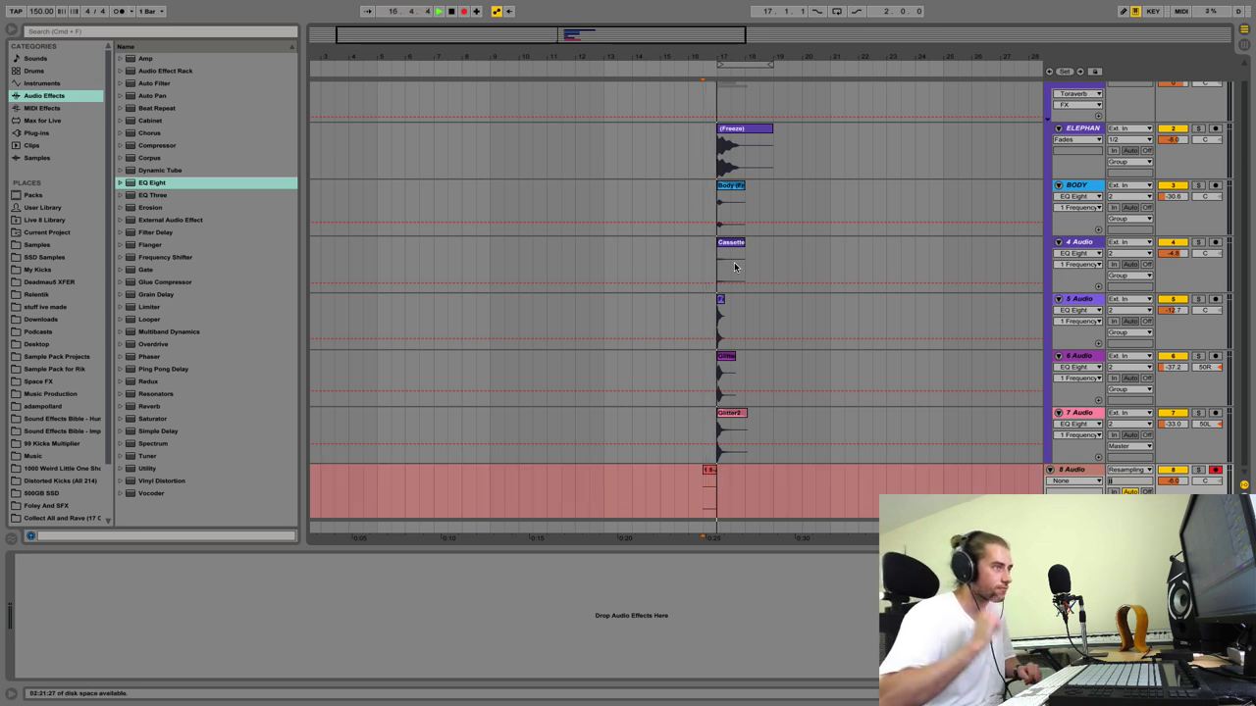
{"action": "key", "text": "space"}
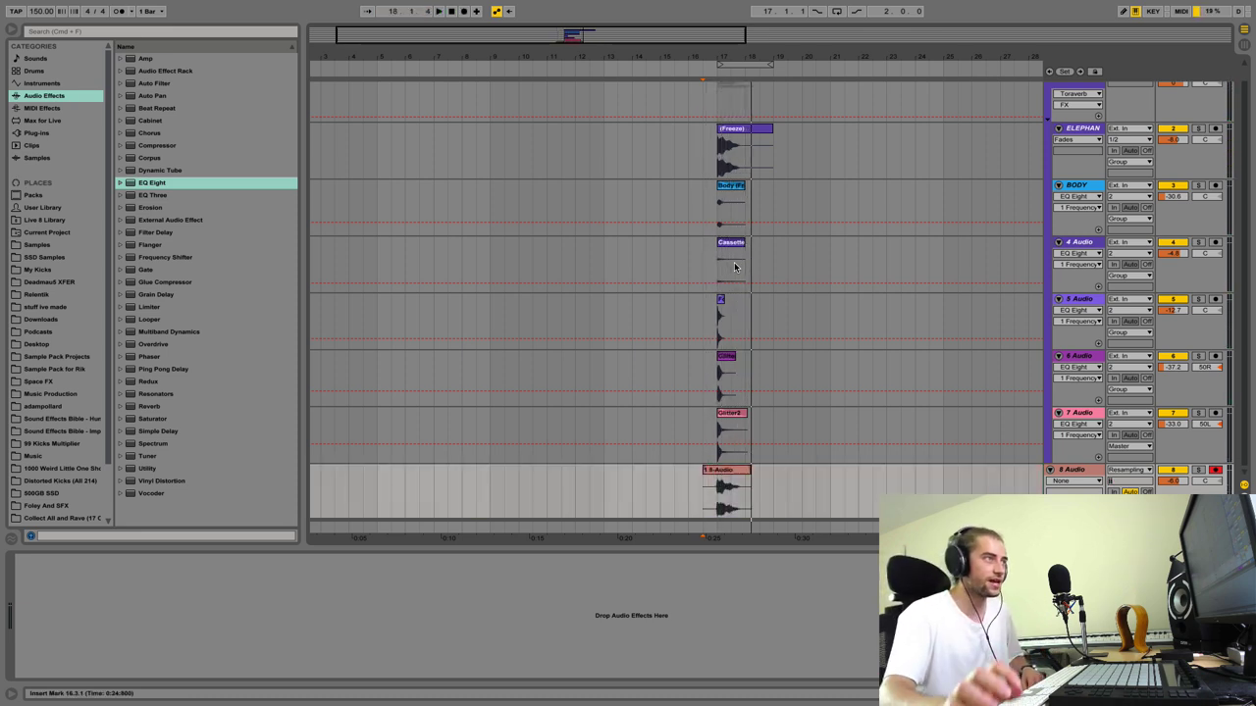
Step: Check the recorded clip's start against the layers, solo the 8 Audio track, and audition the recording
{"action": "left_click_drag", "start_coordinate": [754, 55], "coordinate": [749, 230]}
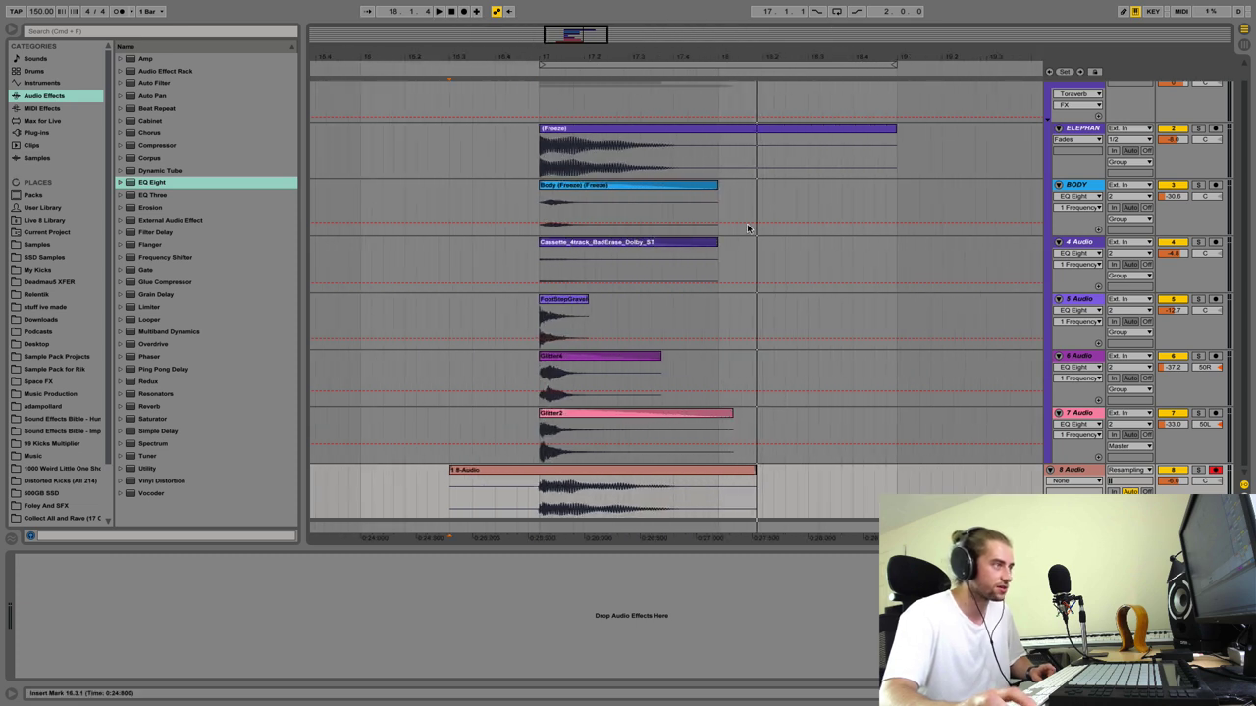
{"action": "left_click_drag", "start_coordinate": [550, 52], "coordinate": [549, 225]}
{"action": "scroll", "coordinate": [544, 54], "scroll_direction": "down", "scroll_amount": 3}
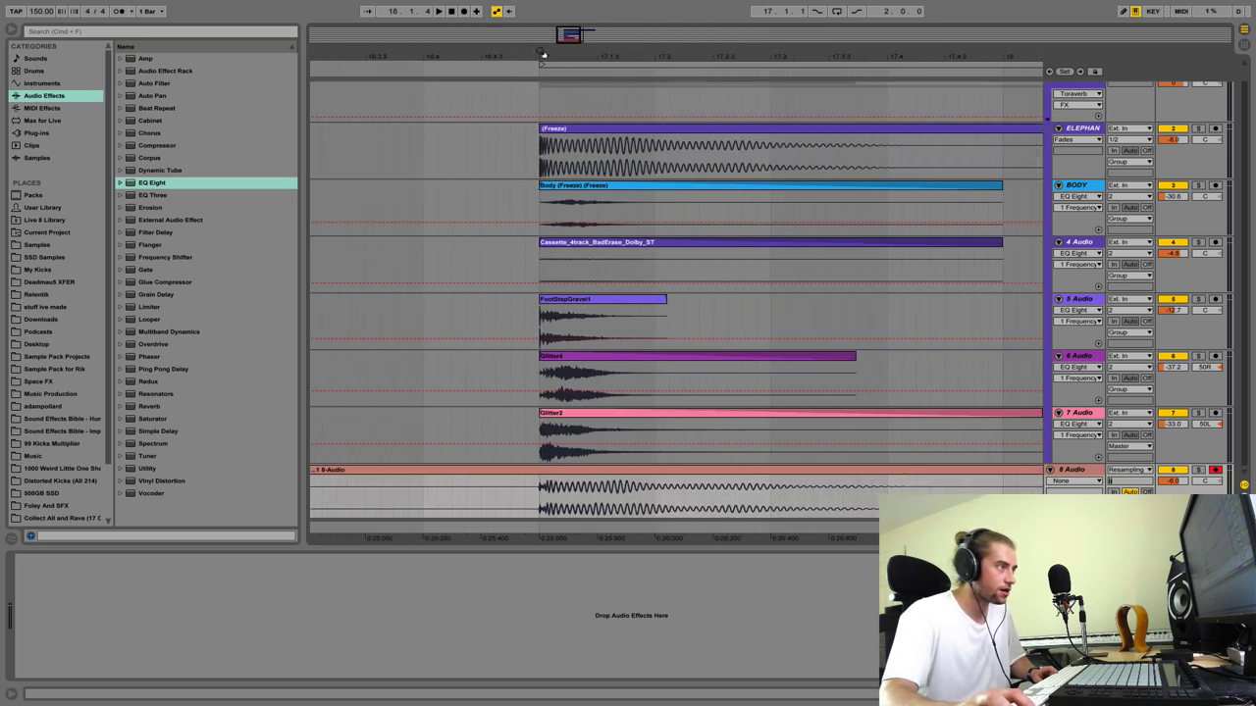
{"action": "left_click", "coordinate": [579, 479]}
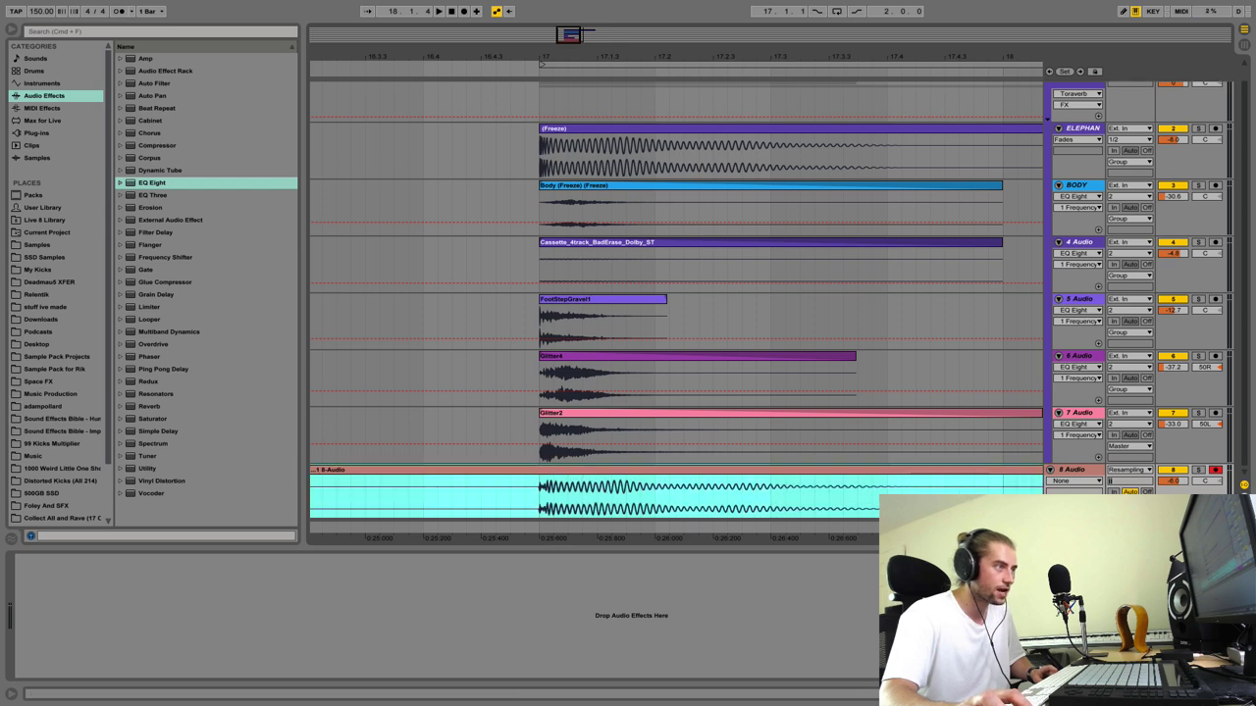
{"action": "left_click", "coordinate": [1194, 472]}
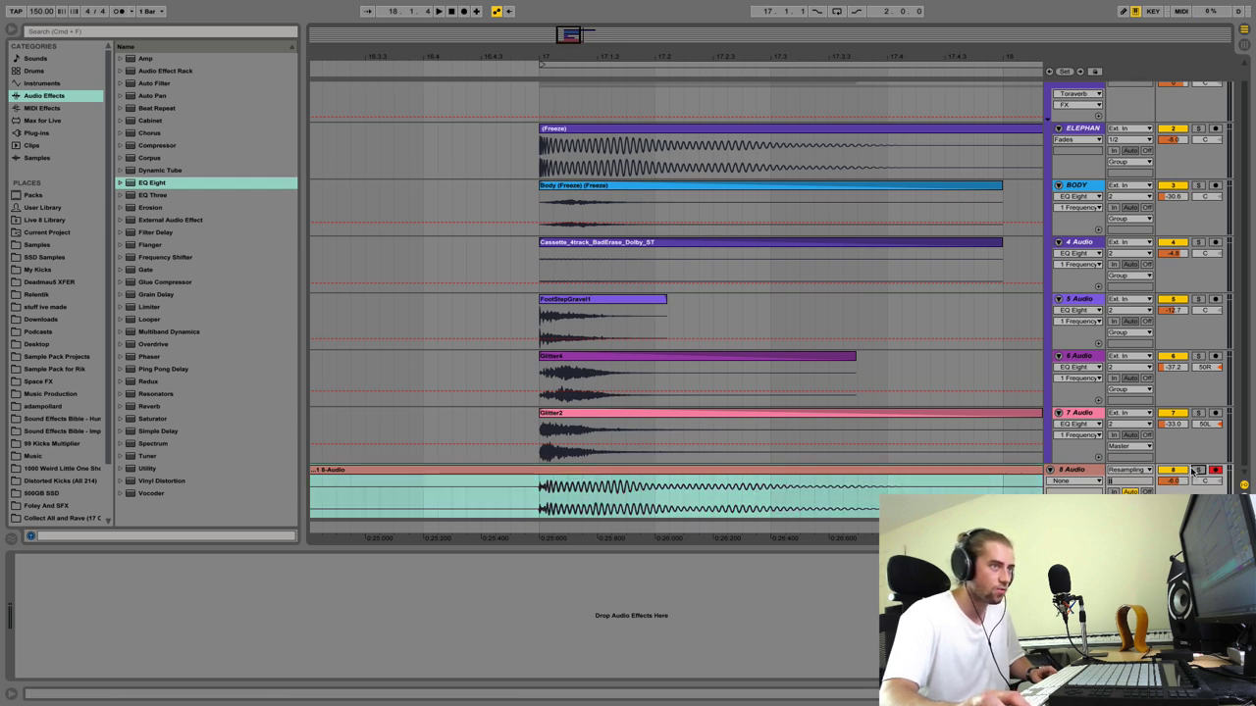
{"action": "key", "text": "space"}
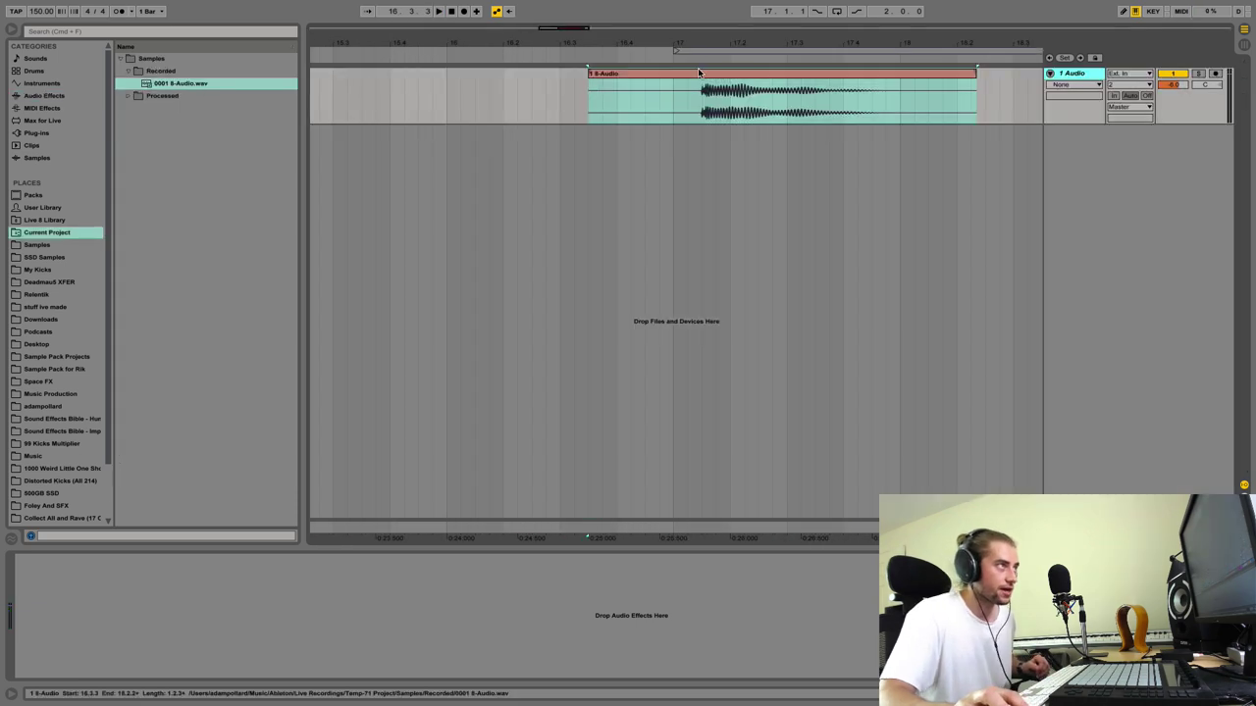
Step: Move the 8-Audio clip earlier so the sound's attack lands on 17.1.1, and audition it from there
{"action": "left_click", "coordinate": [695, 76]}
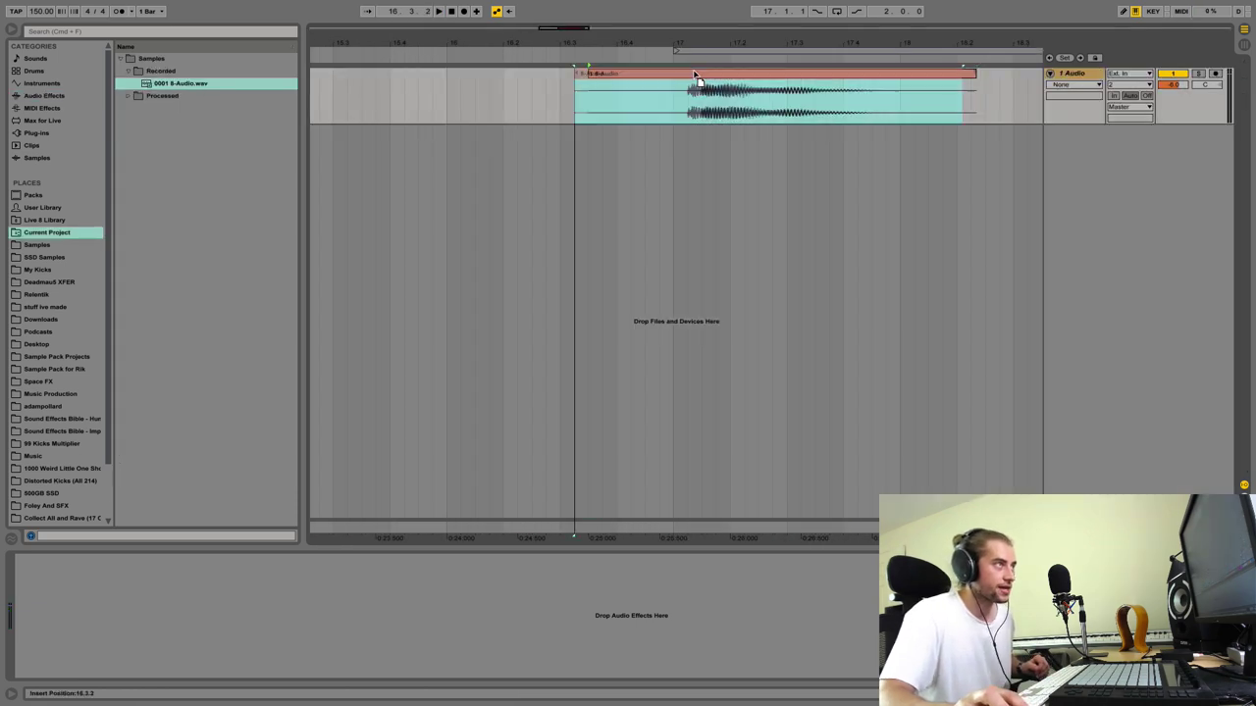
{"action": "left_click_drag", "start_coordinate": [696, 75], "coordinate": [678, 88]}
{"action": "left_click", "coordinate": [675, 111]}
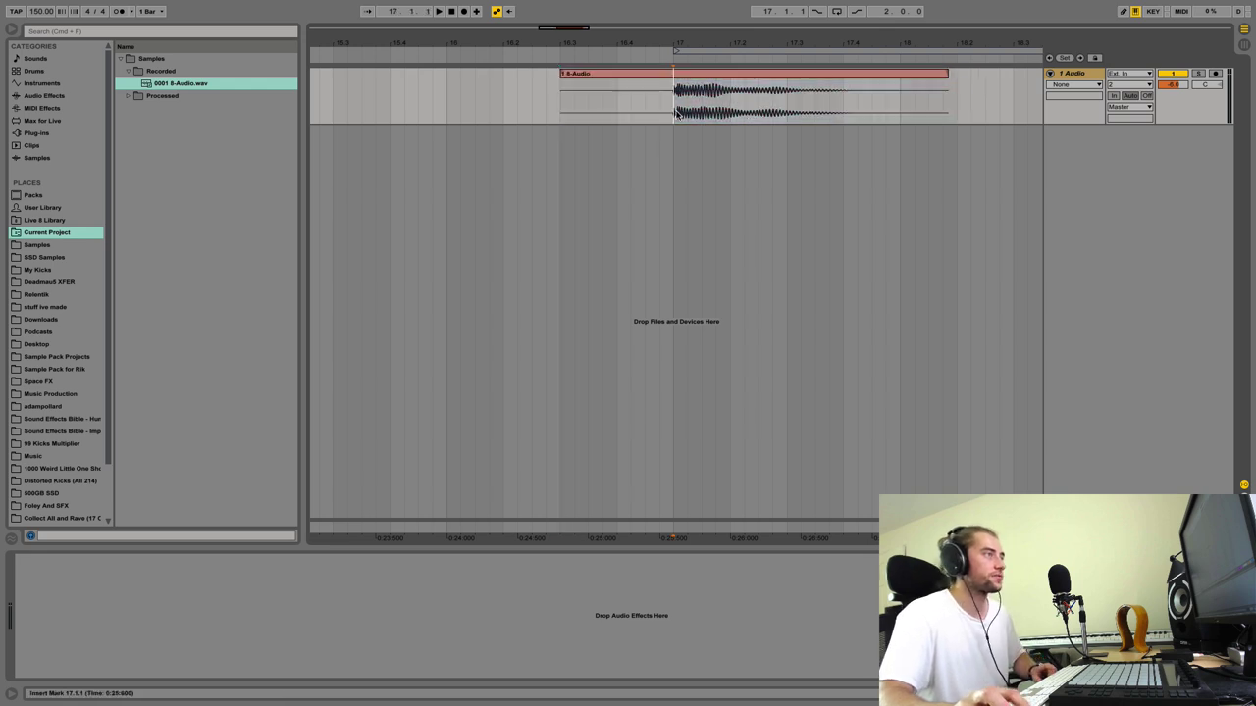
{"action": "key", "text": "space"}
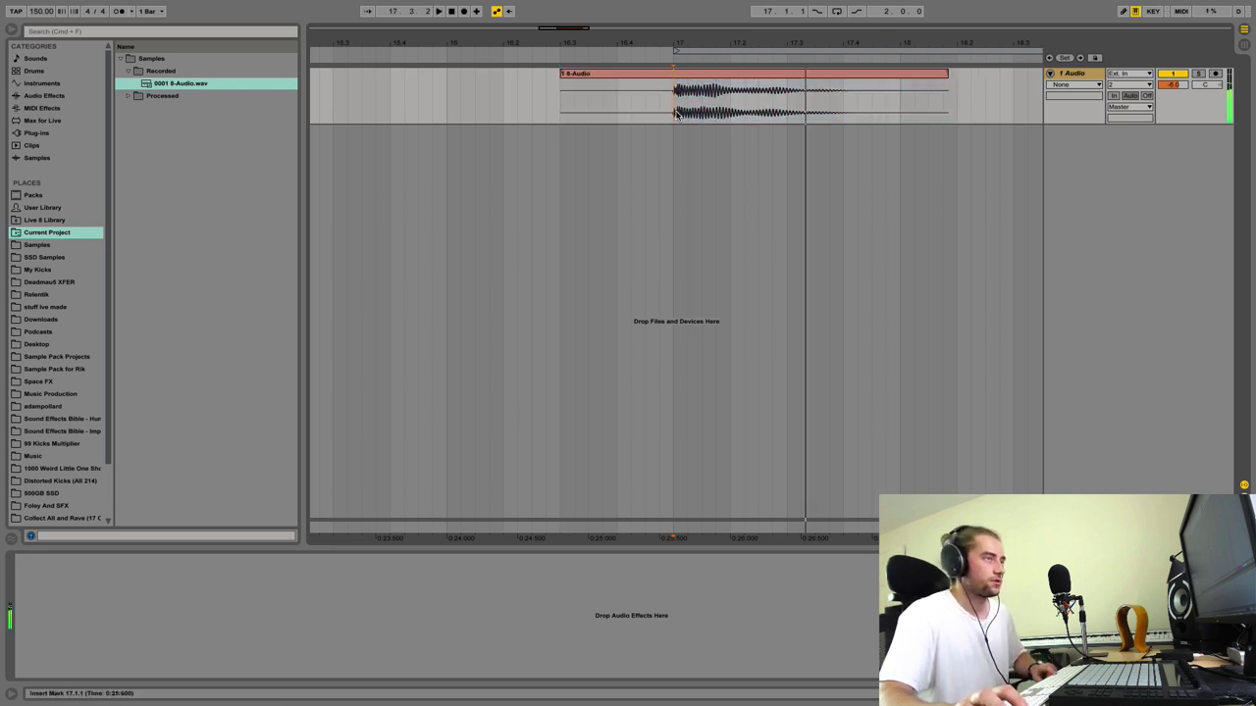
{"action": "key", "text": "space"}
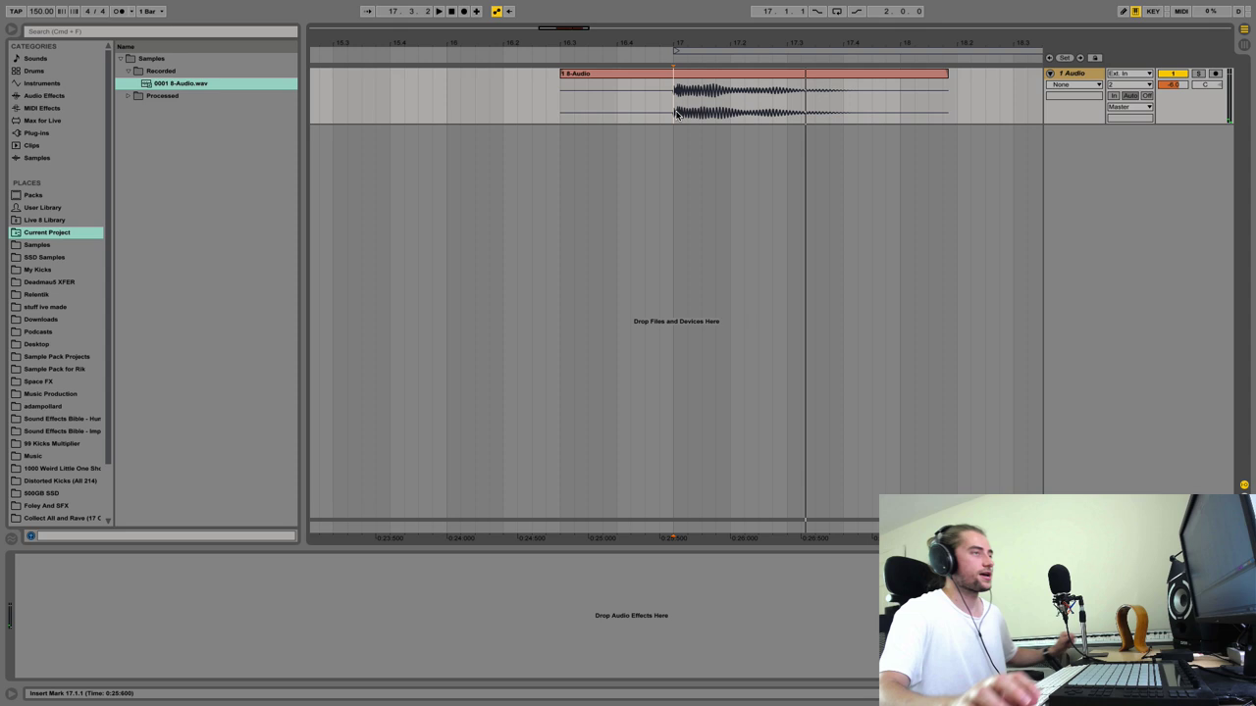
Step: Rename the track Snare Drum, colour the track yellow, and colour its clip blue
{"action": "left_click", "coordinate": [1087, 76]}
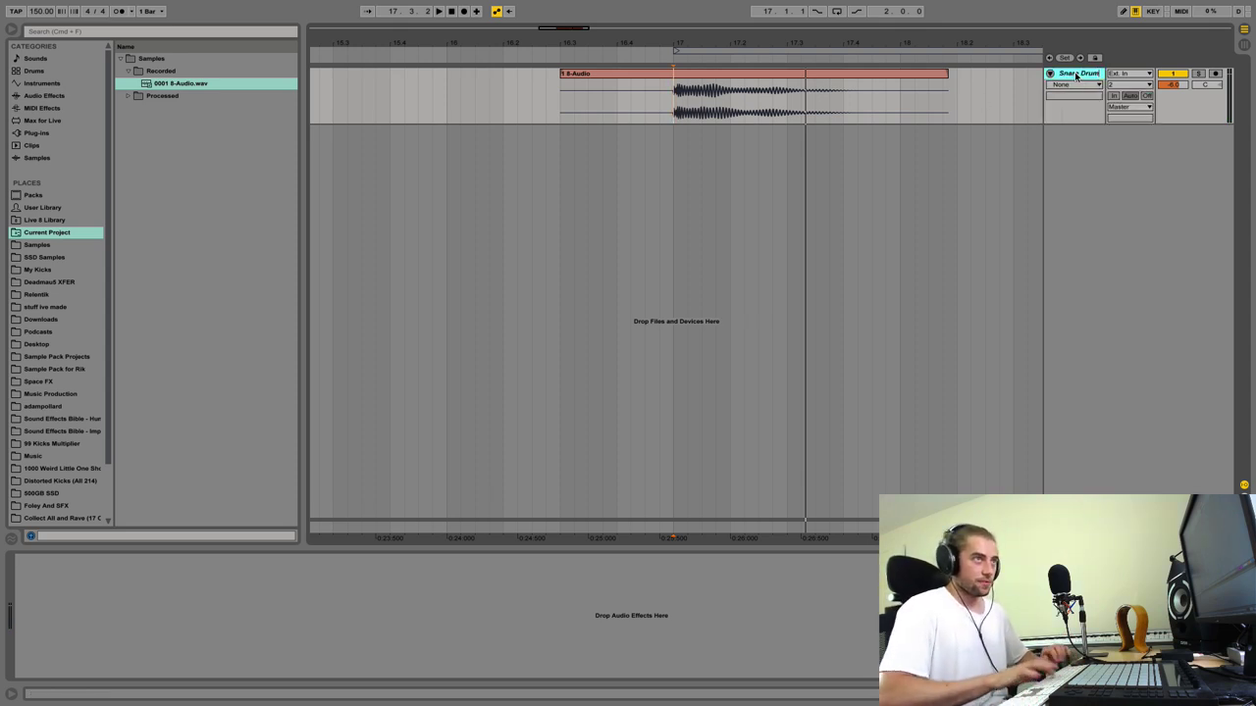
{"action": "right_click", "coordinate": [1079, 73]}
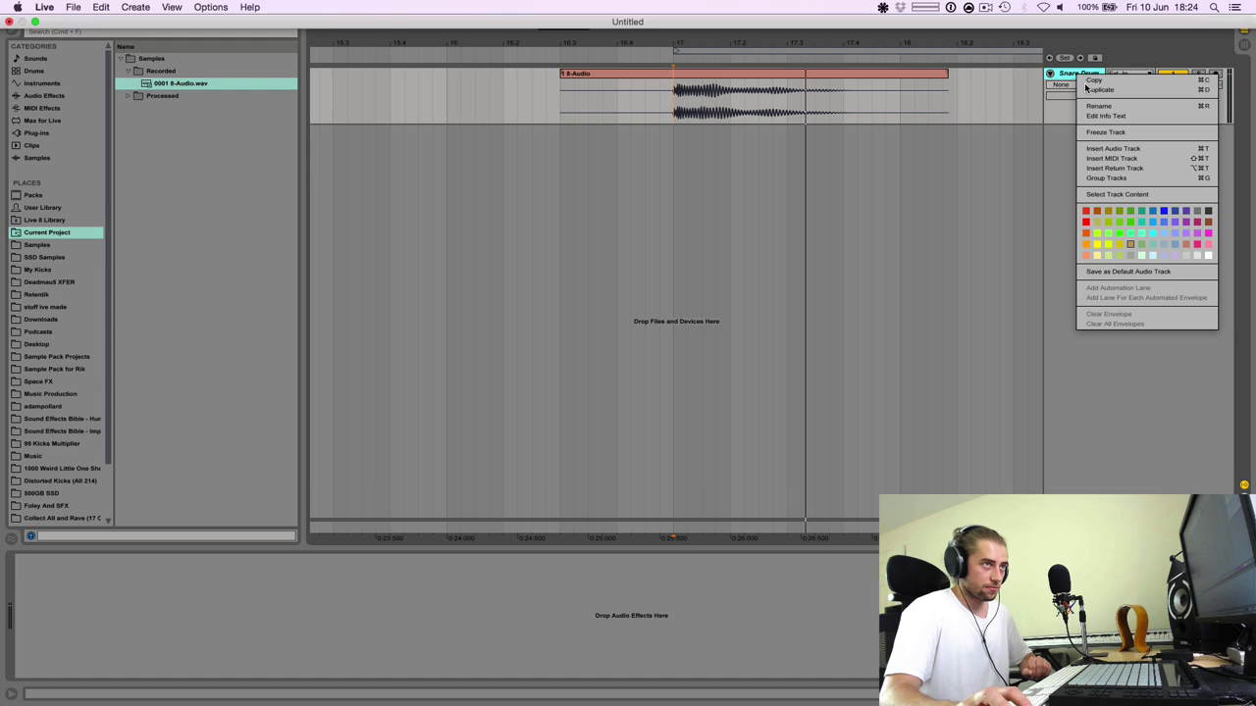
{"action": "left_click", "coordinate": [1097, 245]}
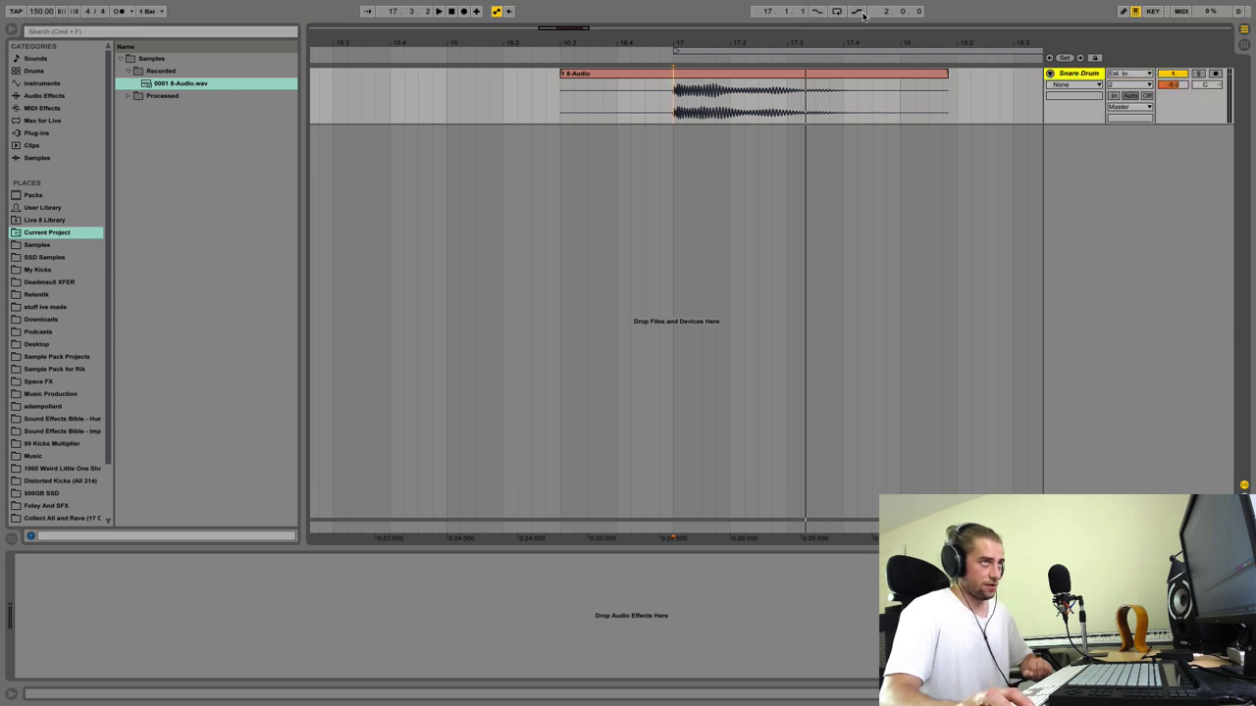
{"action": "right_click", "coordinate": [849, 71]}
{"action": "left_click", "coordinate": [936, 314]}
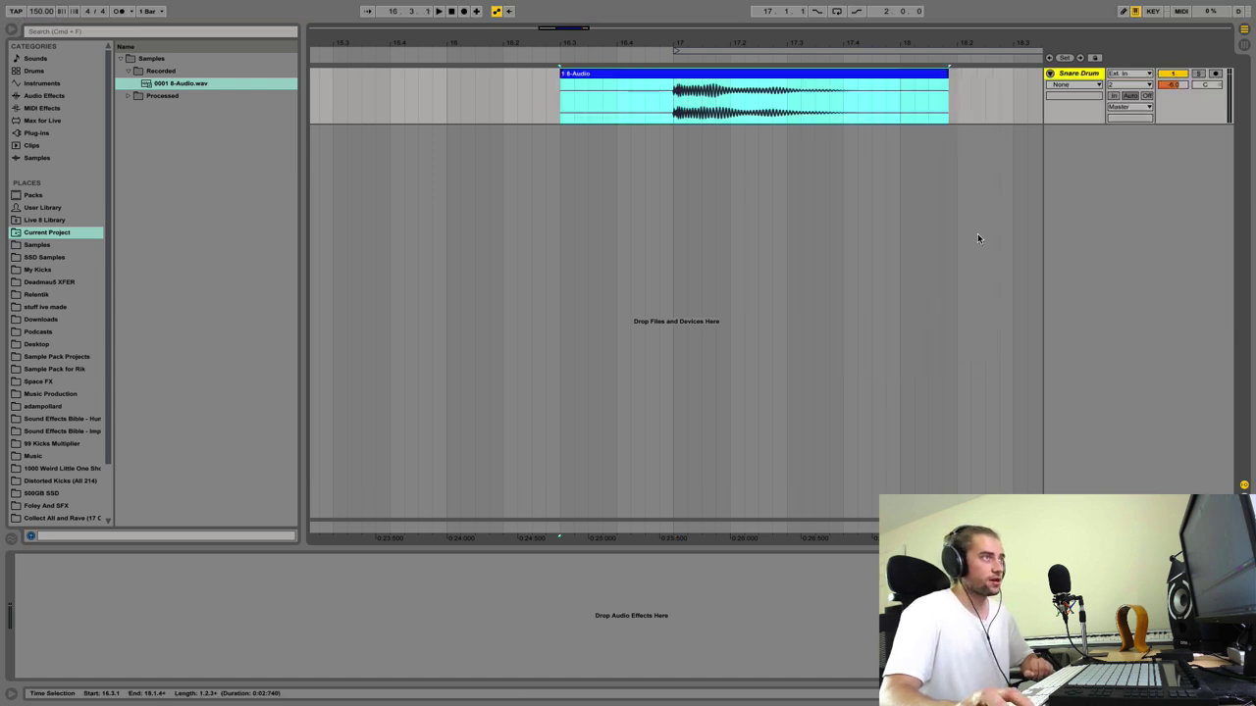
{"action": "left_click", "coordinate": [739, 86]}
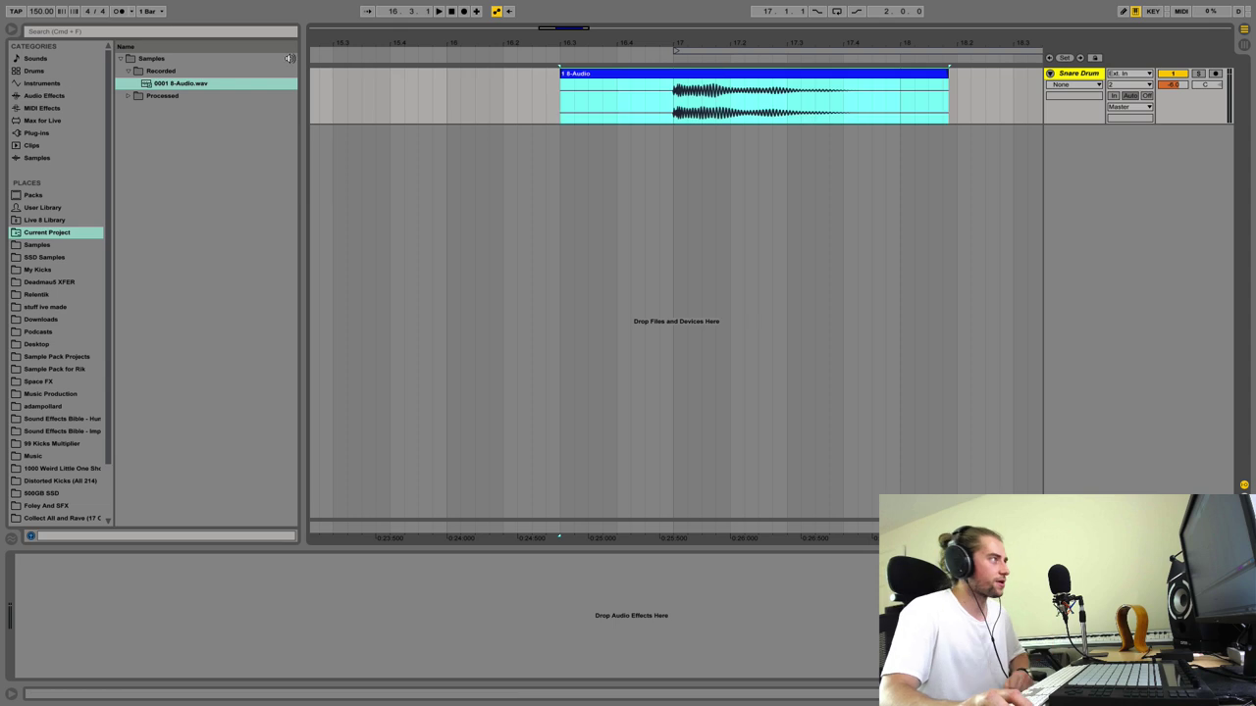
Step: Load the iZotope Trash 2 plug-in onto the Snare Drum track
{"action": "left_click", "coordinate": [37, 132]}
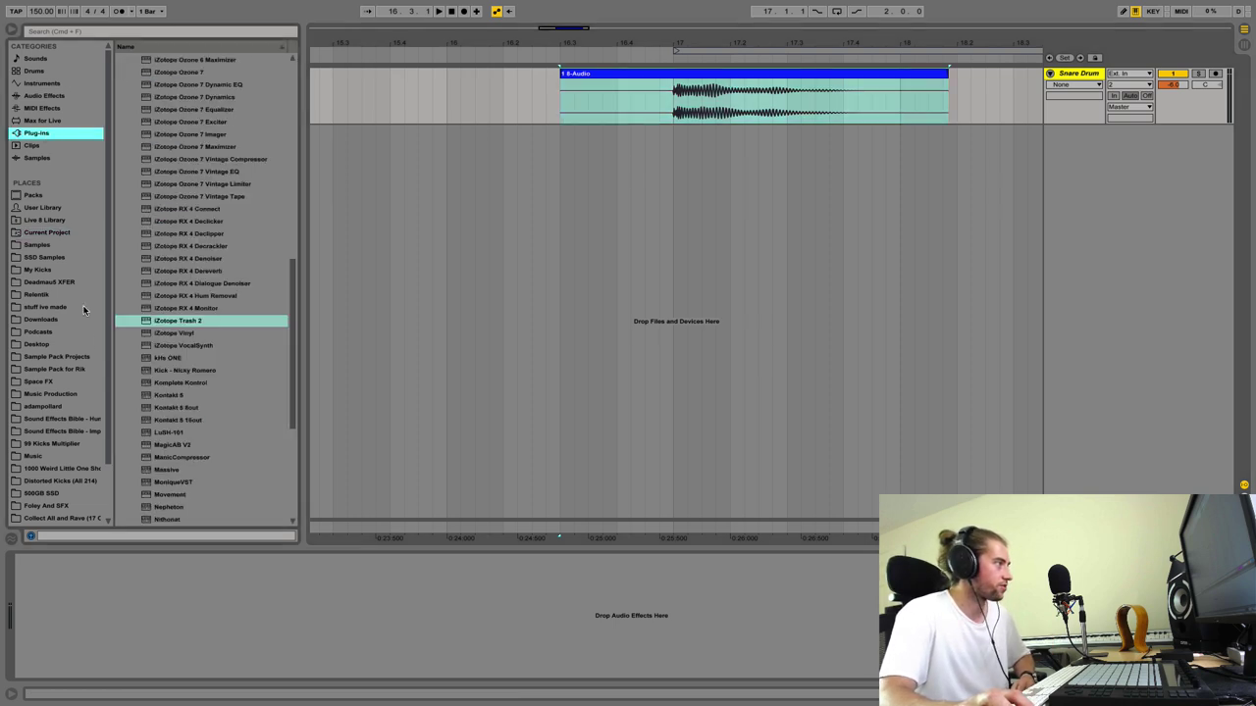
{"action": "left_click_drag", "start_coordinate": [162, 321], "coordinate": [372, 367]}
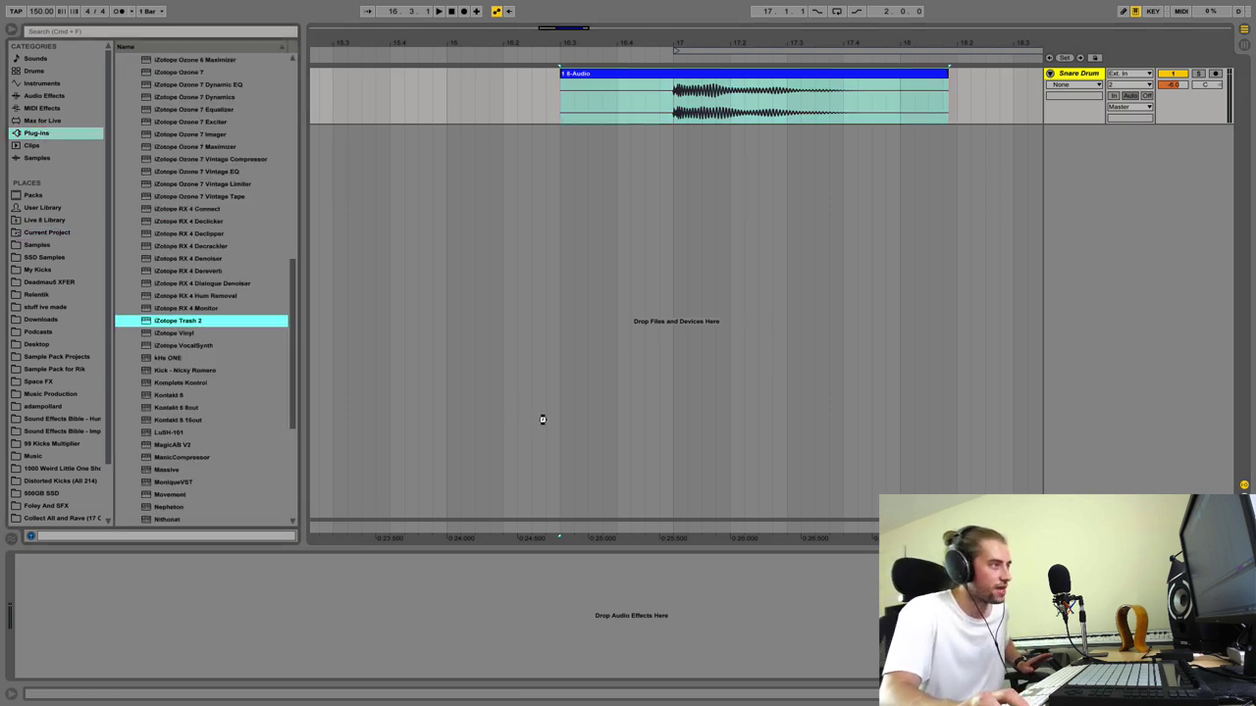
{"action": "left_click_drag", "start_coordinate": [542, 420], "coordinate": [542, 420]}
Step: Set Trash 2's Stage 1 distortion type to Cheap Digital from the Retro category and audition it
{"action": "left_click", "coordinate": [432, 338]}
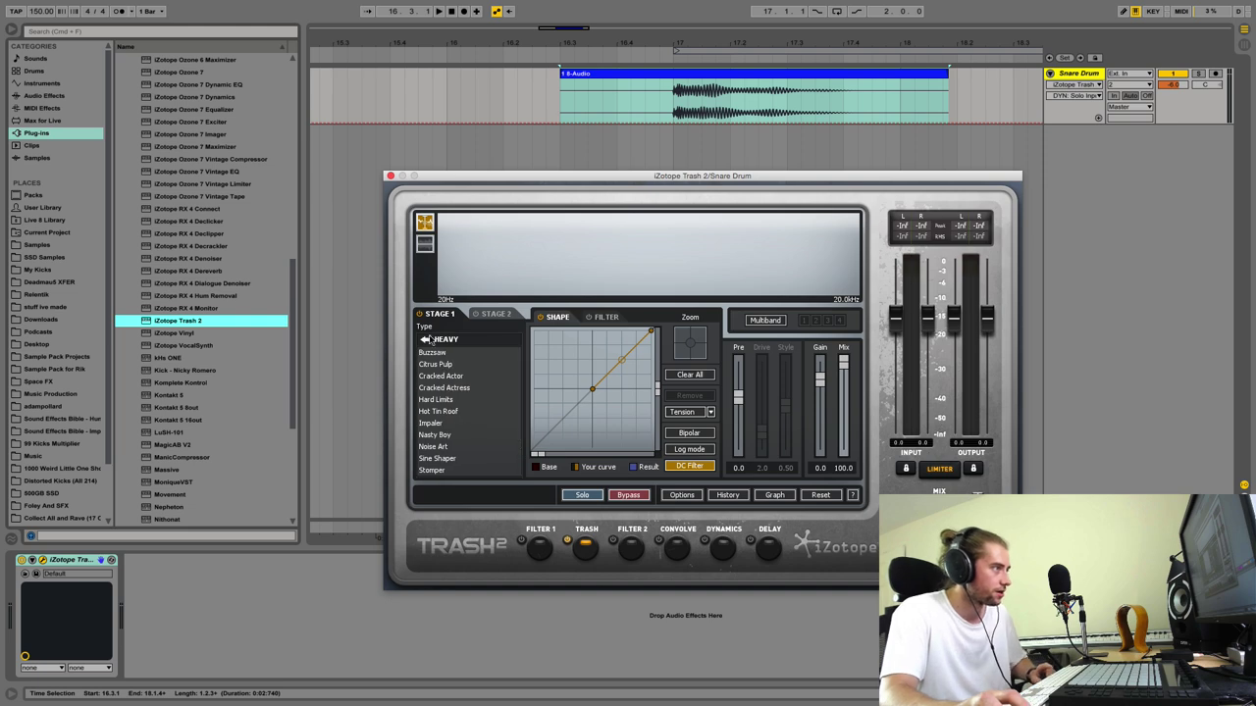
{"action": "left_click", "coordinate": [420, 340]}
{"action": "left_click", "coordinate": [438, 432]}
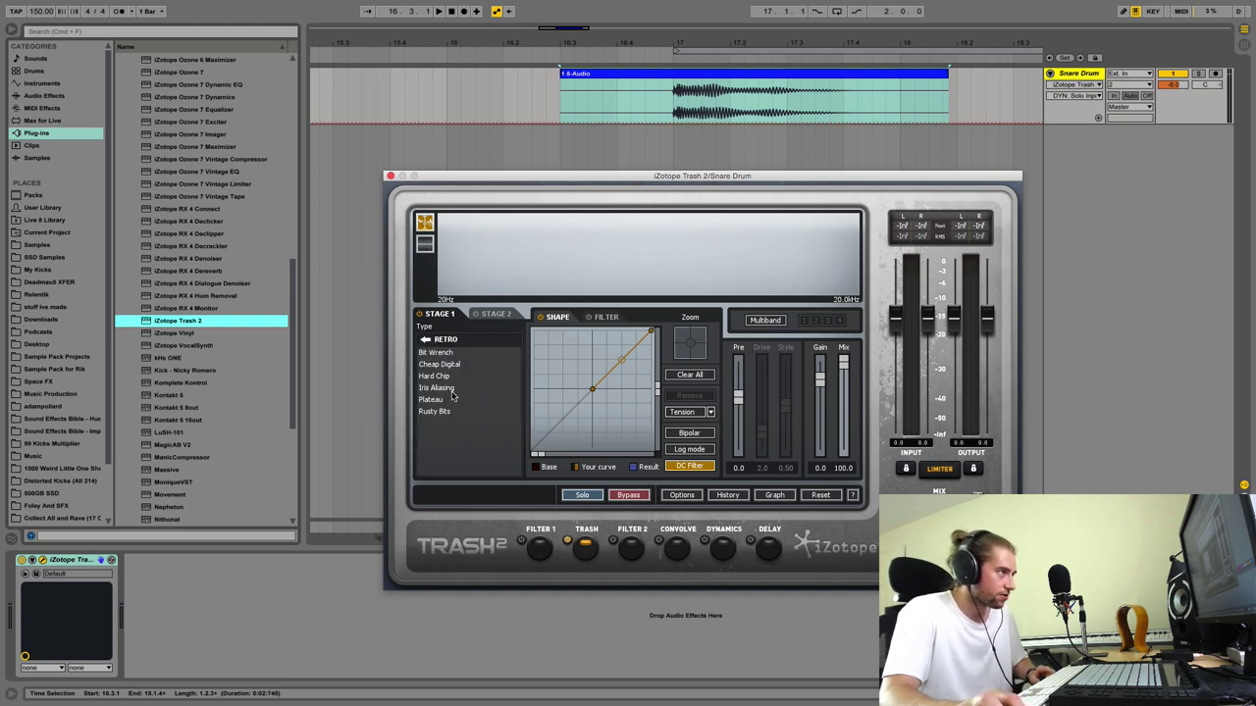
{"action": "left_click", "coordinate": [453, 365]}
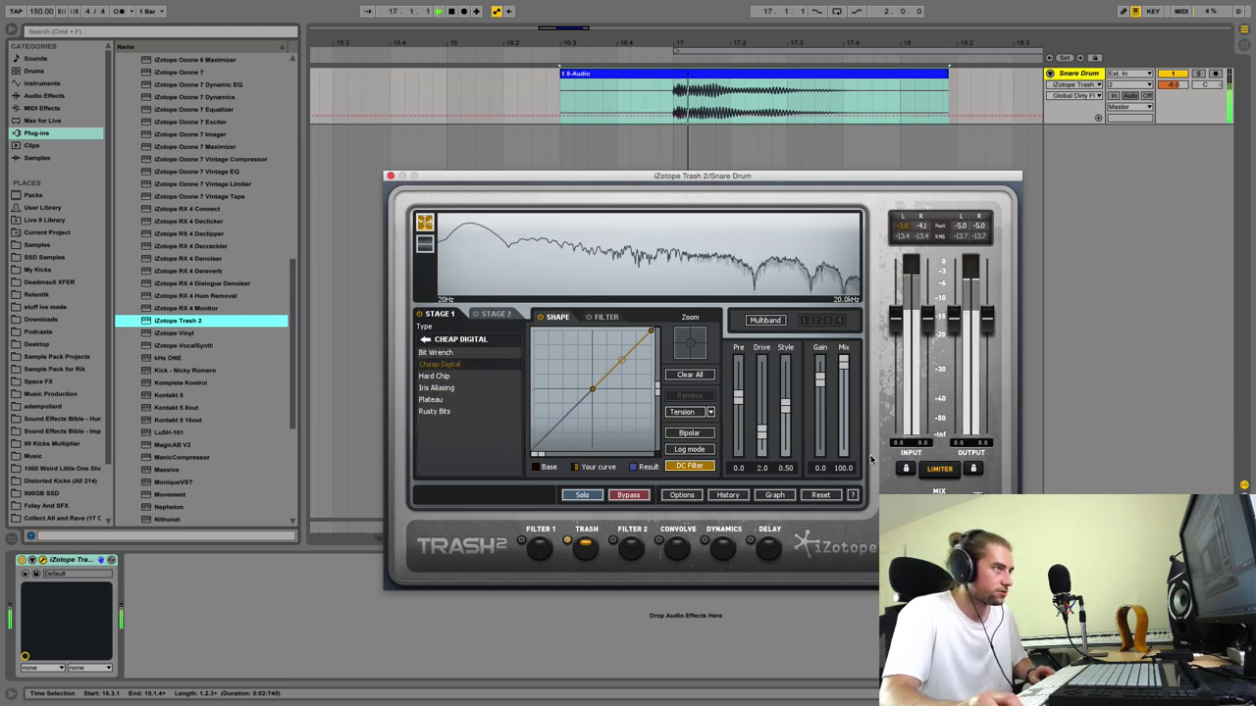
{"action": "key", "text": "space"}
Step: Loop the snare clip's section from 17.1.1 to 18.1.1 and start looped playback
{"action": "left_click_drag", "start_coordinate": [673, 96], "coordinate": [901, 85]}
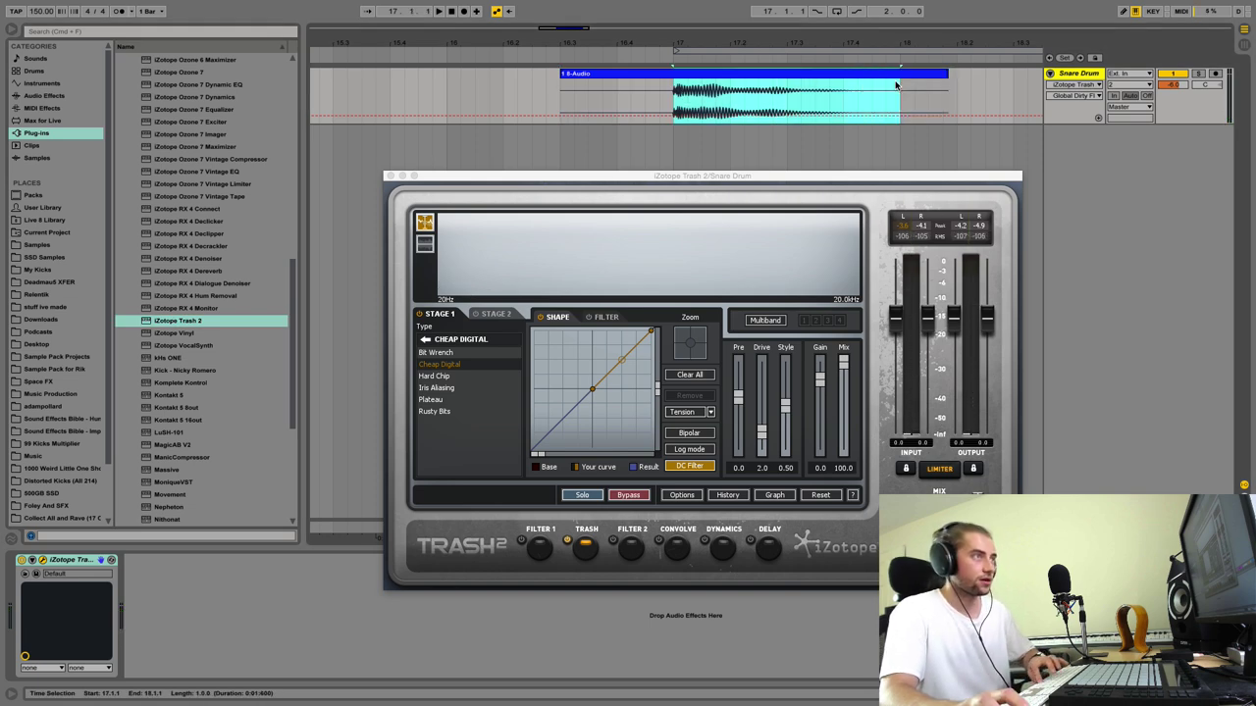
{"action": "key", "text": "super+l"}
{"action": "key", "text": "space"}
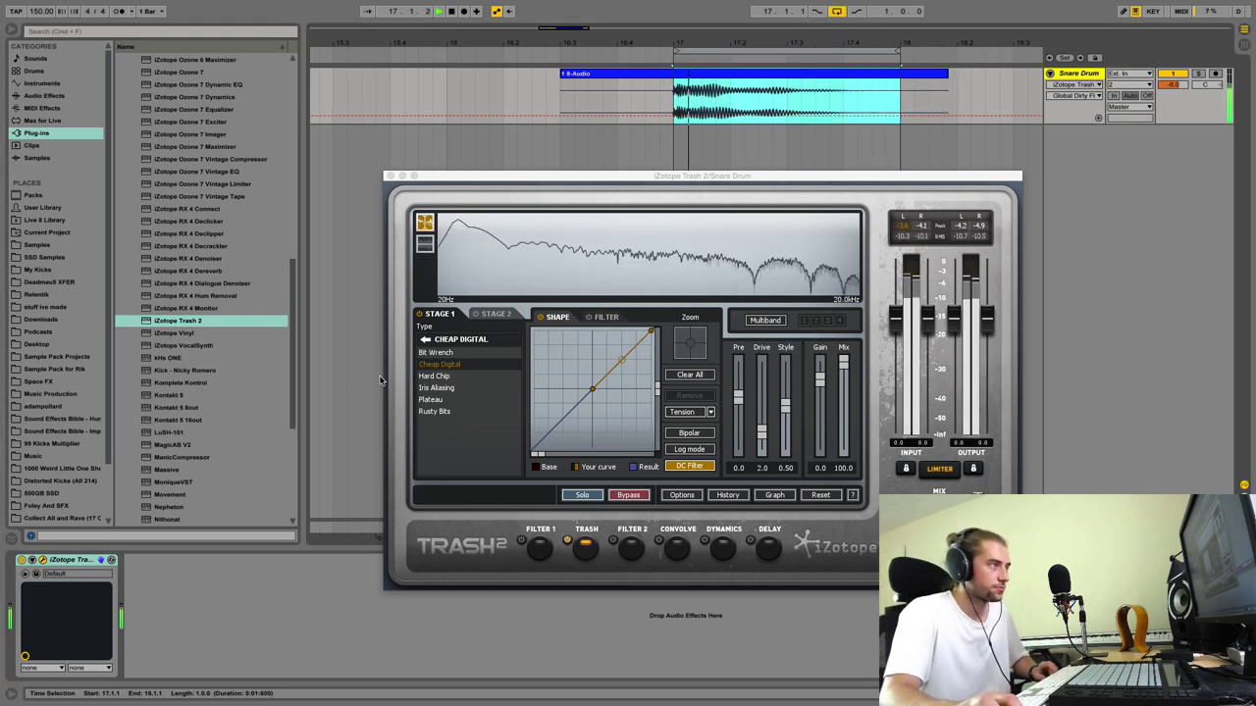
Step: Try the Hard Chip, Iris Aliasing and Bit Wrench distortion types in Stage 1 while the loop plays
{"action": "left_click", "coordinate": [435, 376]}
{"action": "left_click", "coordinate": [450, 389]}
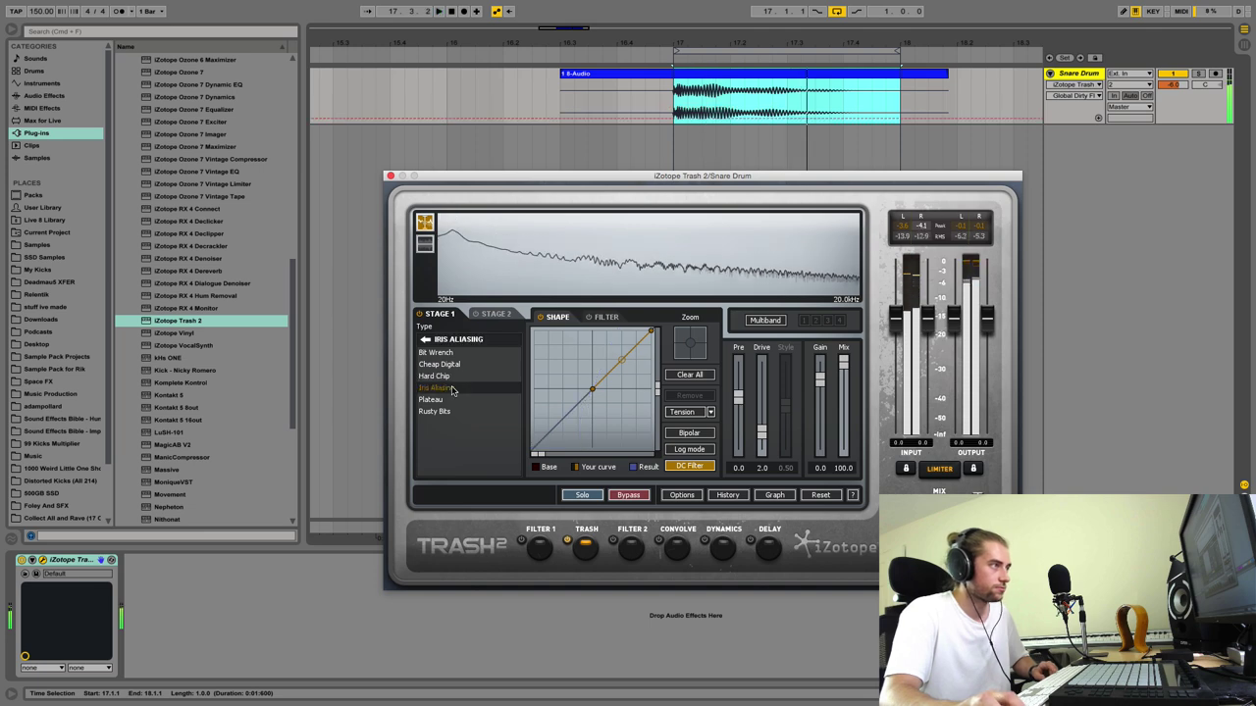
{"action": "left_click", "coordinate": [433, 352]}
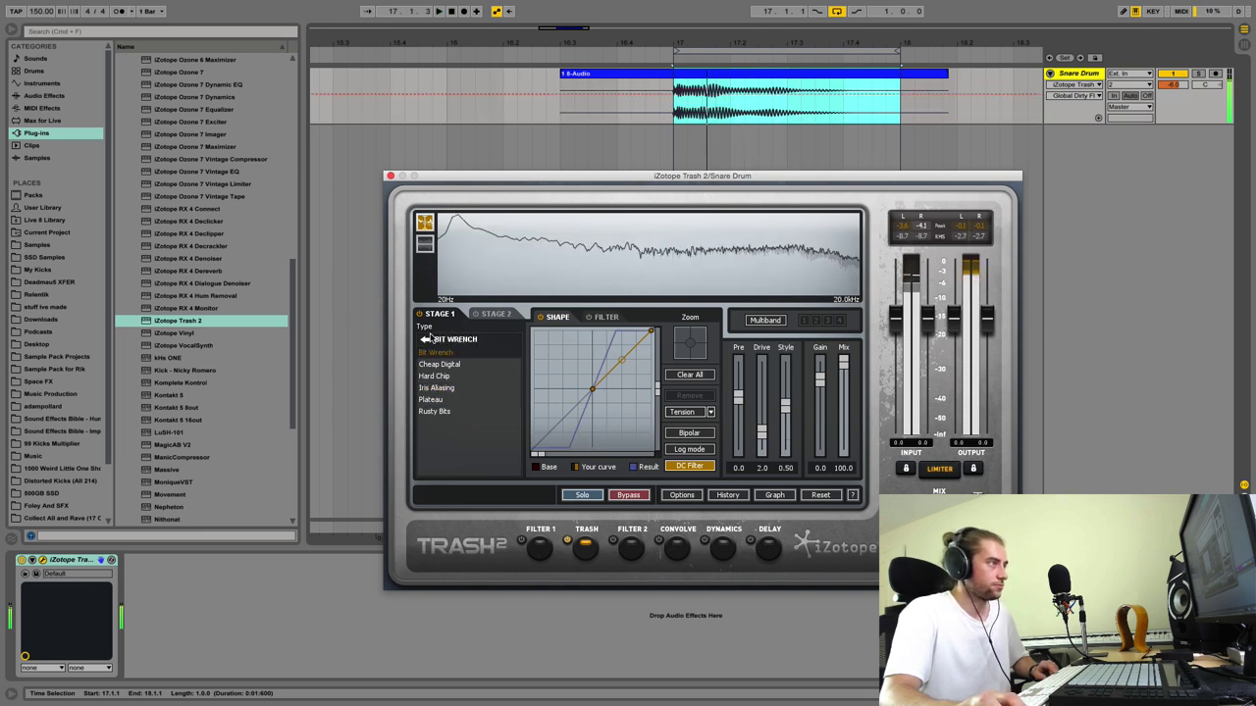
Step: Set Stage 1 to Hard Chip with Drive at 10.0 and Mix at 38.1, and stop playback
{"action": "left_click", "coordinate": [426, 338]}
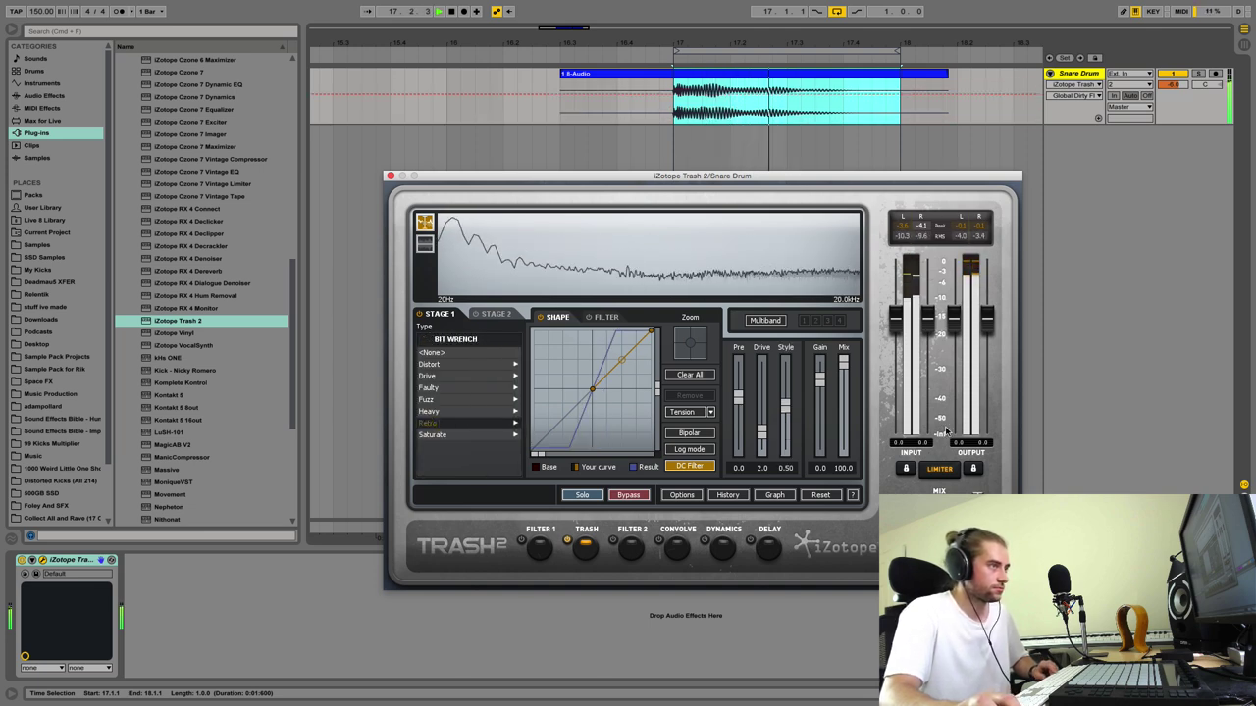
{"action": "left_click_drag", "start_coordinate": [843, 363], "coordinate": [842, 396]}
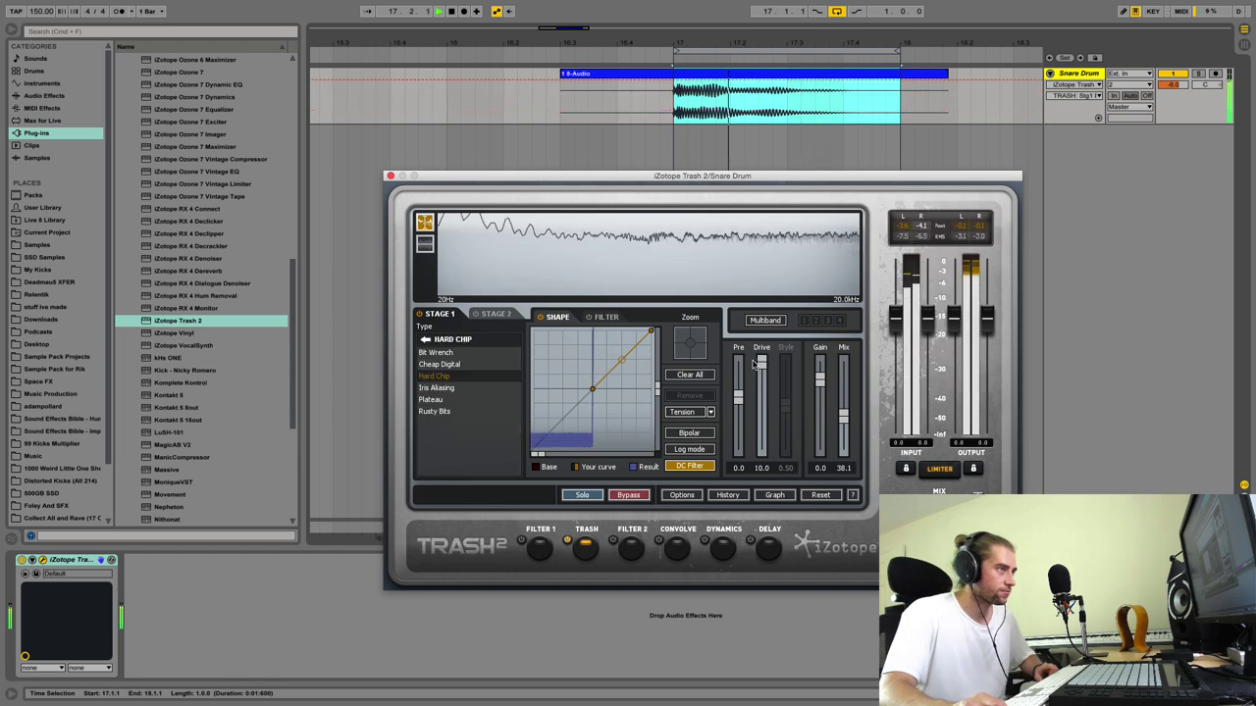
{"action": "key", "text": "space"}
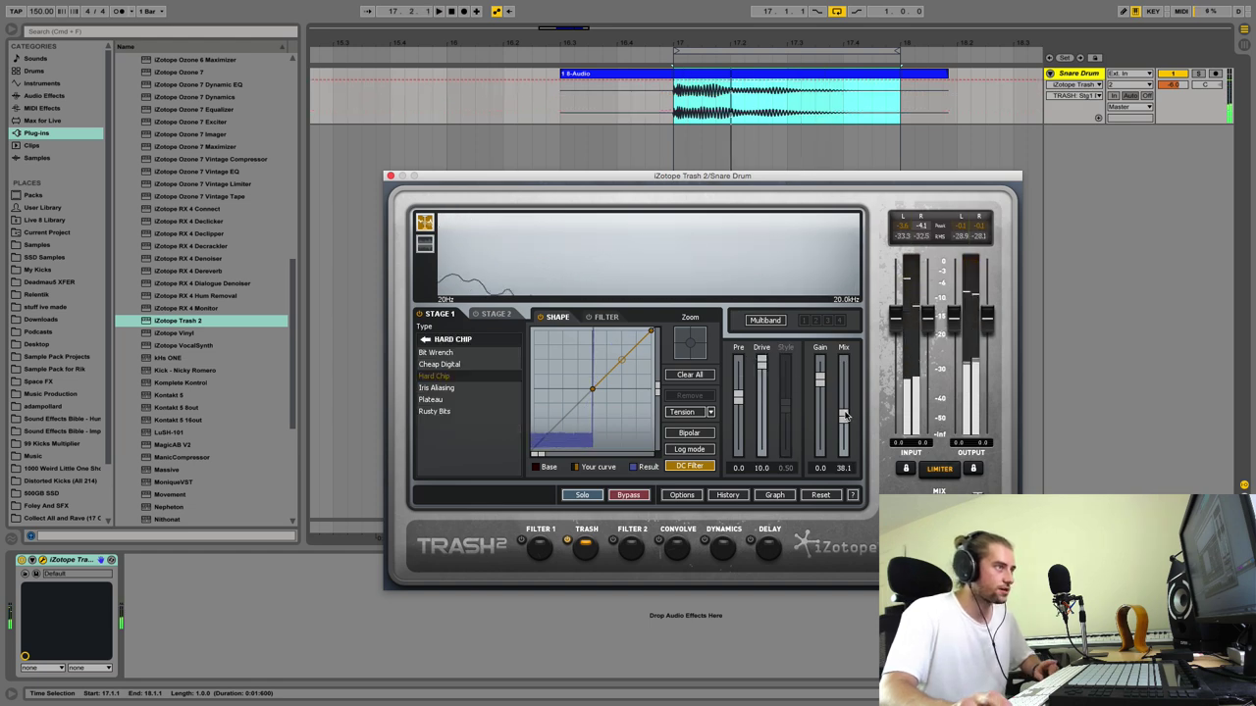
Step: Try a much lower Stage 1 Mix for Hard Chip while the snare loop plays
{"action": "key", "text": "space"}
{"action": "left_click_drag", "start_coordinate": [844, 416], "coordinate": [839, 458]}
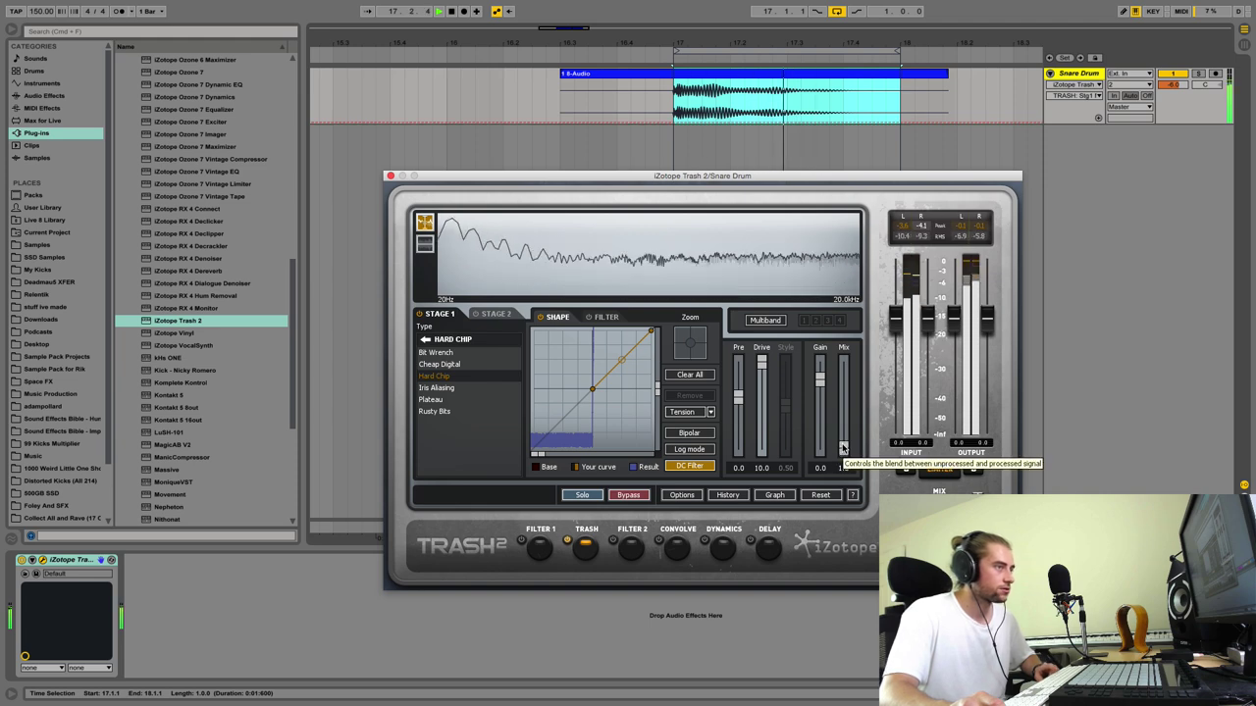
{"action": "left_click", "coordinate": [842, 448]}
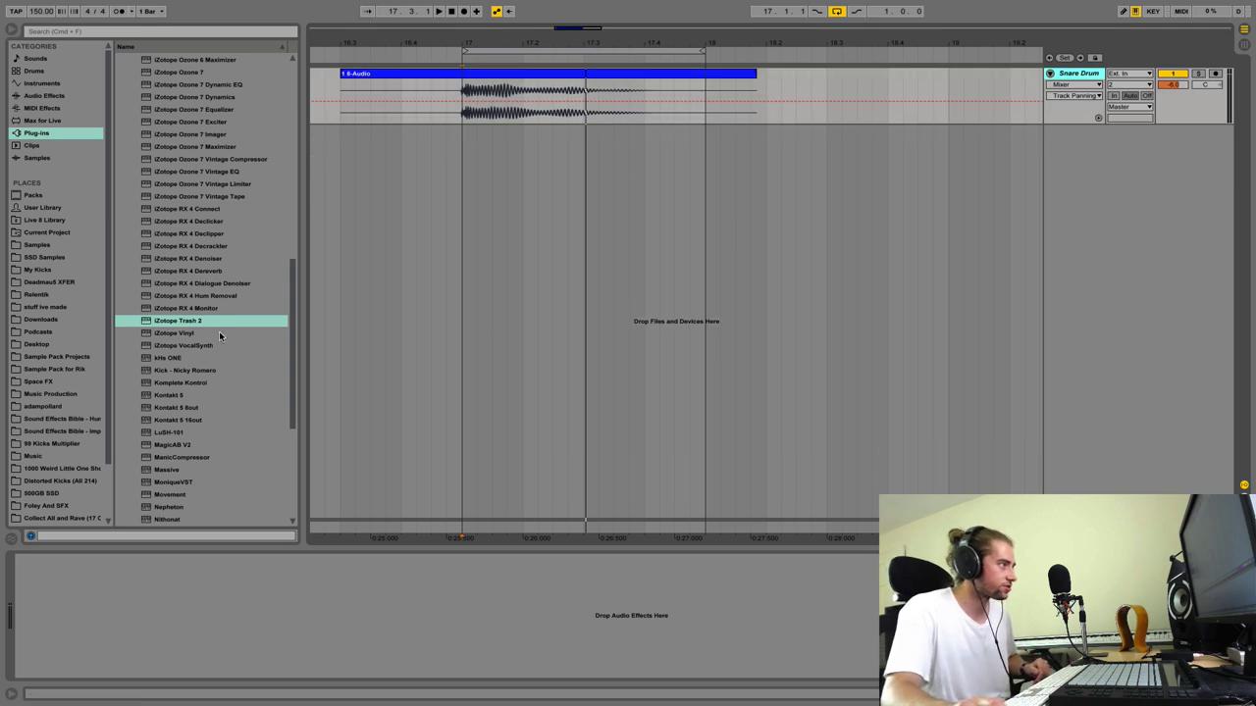
Step: Load a fresh iZotope Trash 2 on the Snare Drum track, start playback and enable its Convolve module
{"action": "left_click", "coordinate": [223, 324]}
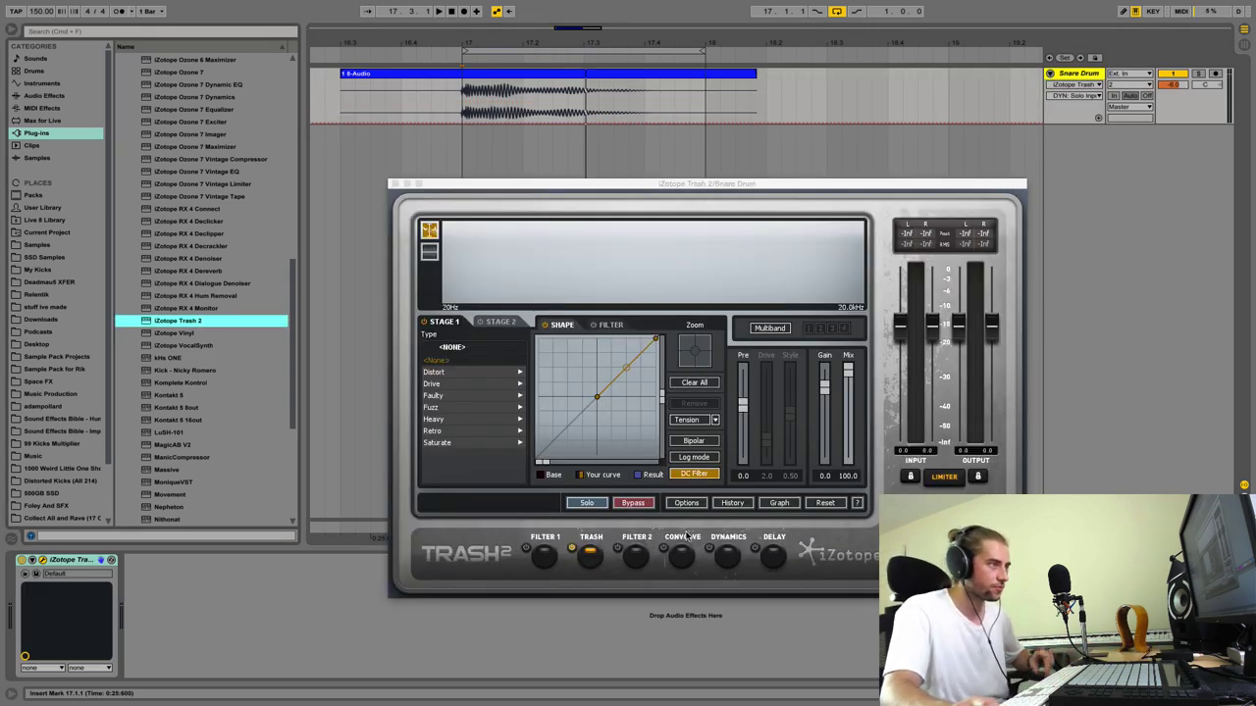
{"action": "key", "text": "space"}
{"action": "left_click", "coordinate": [677, 559]}
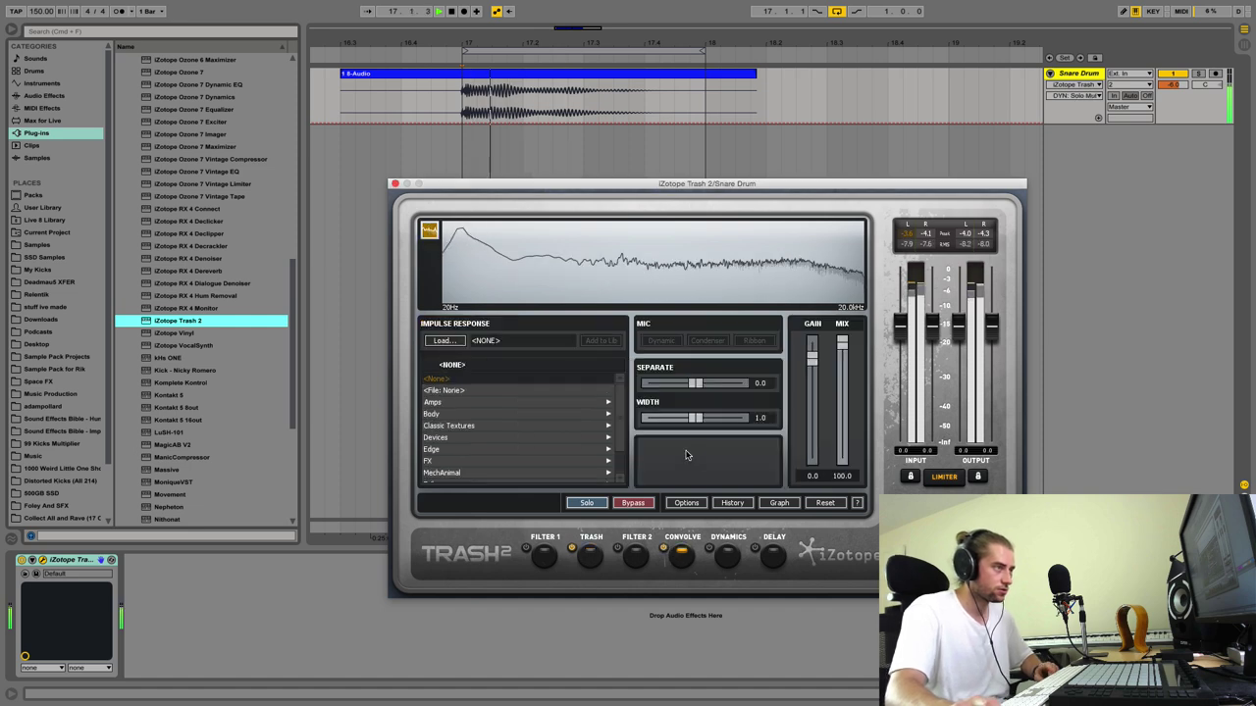
Step: Try the Classic Textures impulse responses Altered TV at Mix 13.0 and 240p Rain at Mix 11.3
{"action": "left_click", "coordinate": [493, 426]}
{"action": "left_click", "coordinate": [496, 436]}
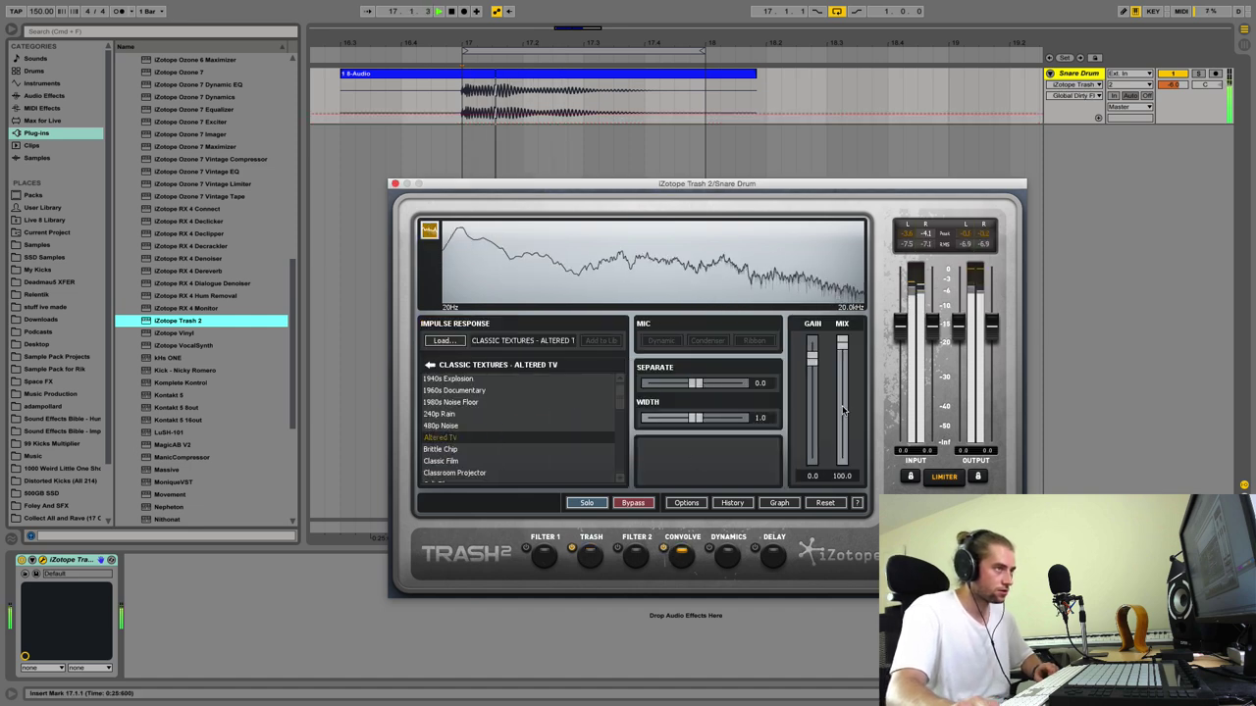
{"action": "left_click_drag", "start_coordinate": [842, 343], "coordinate": [841, 447]}
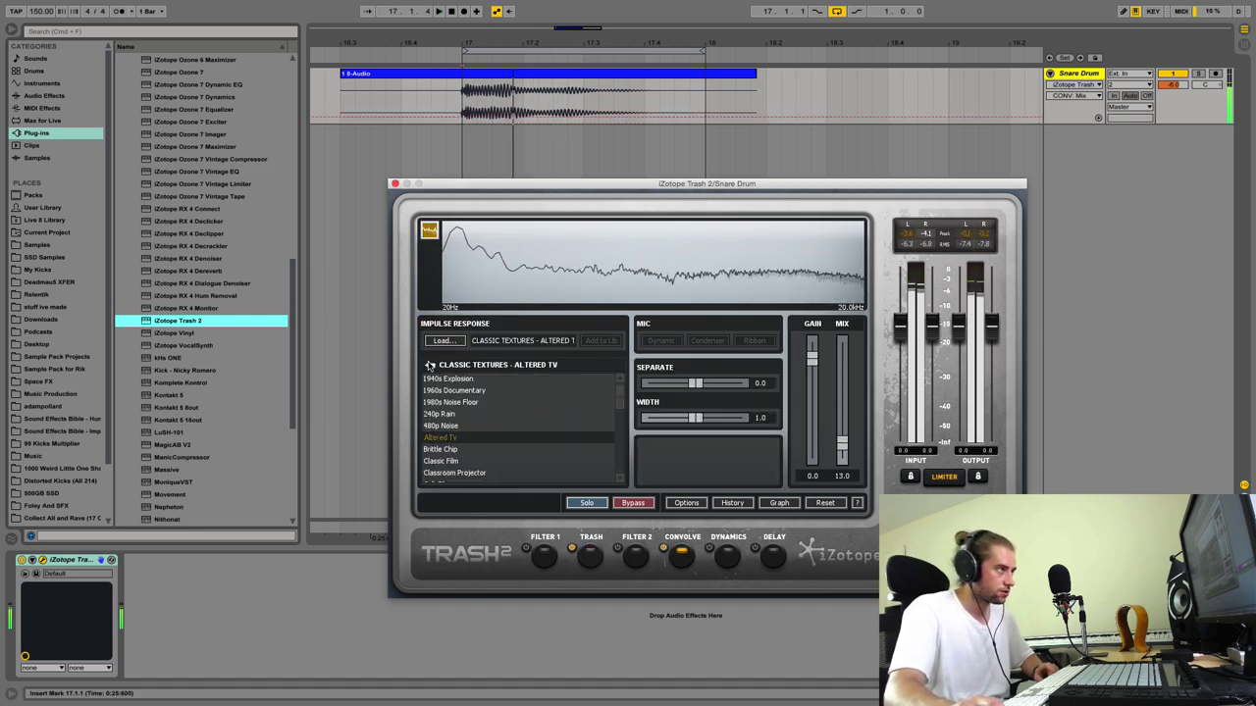
{"action": "left_click", "coordinate": [429, 365]}
{"action": "left_click", "coordinate": [469, 425]}
{"action": "left_click", "coordinate": [485, 414]}
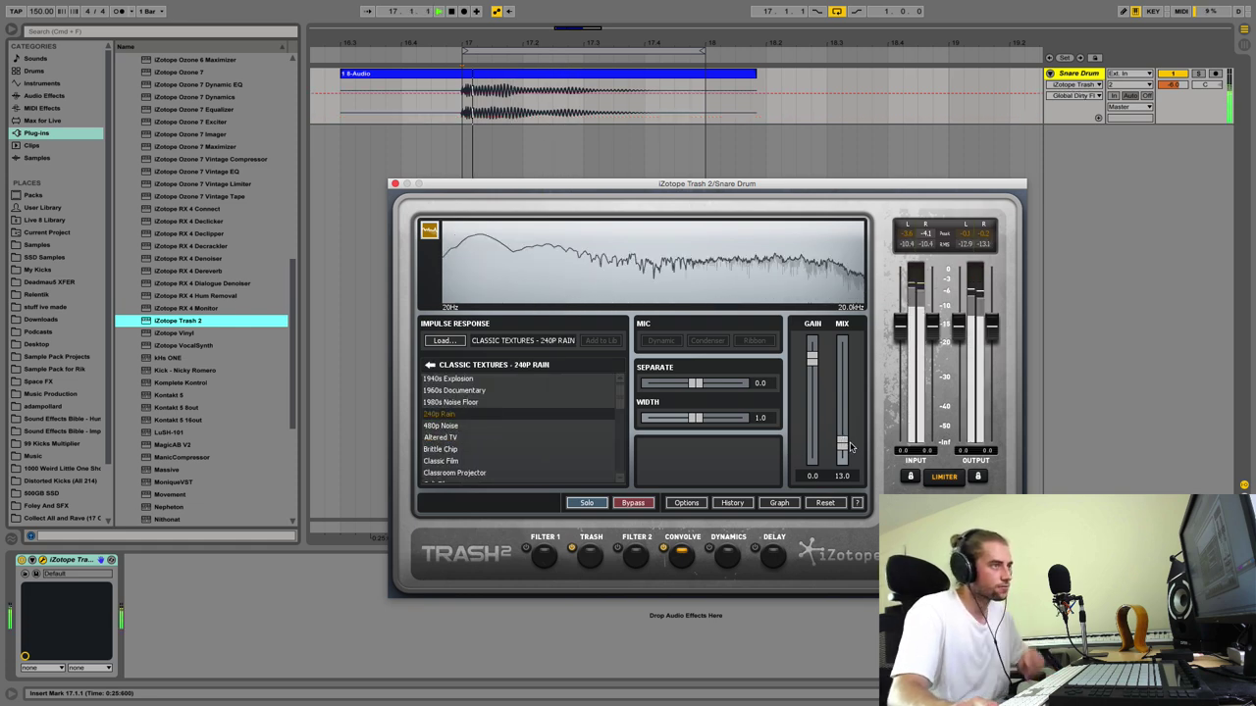
{"action": "left_click_drag", "start_coordinate": [841, 423], "coordinate": [841, 446]}
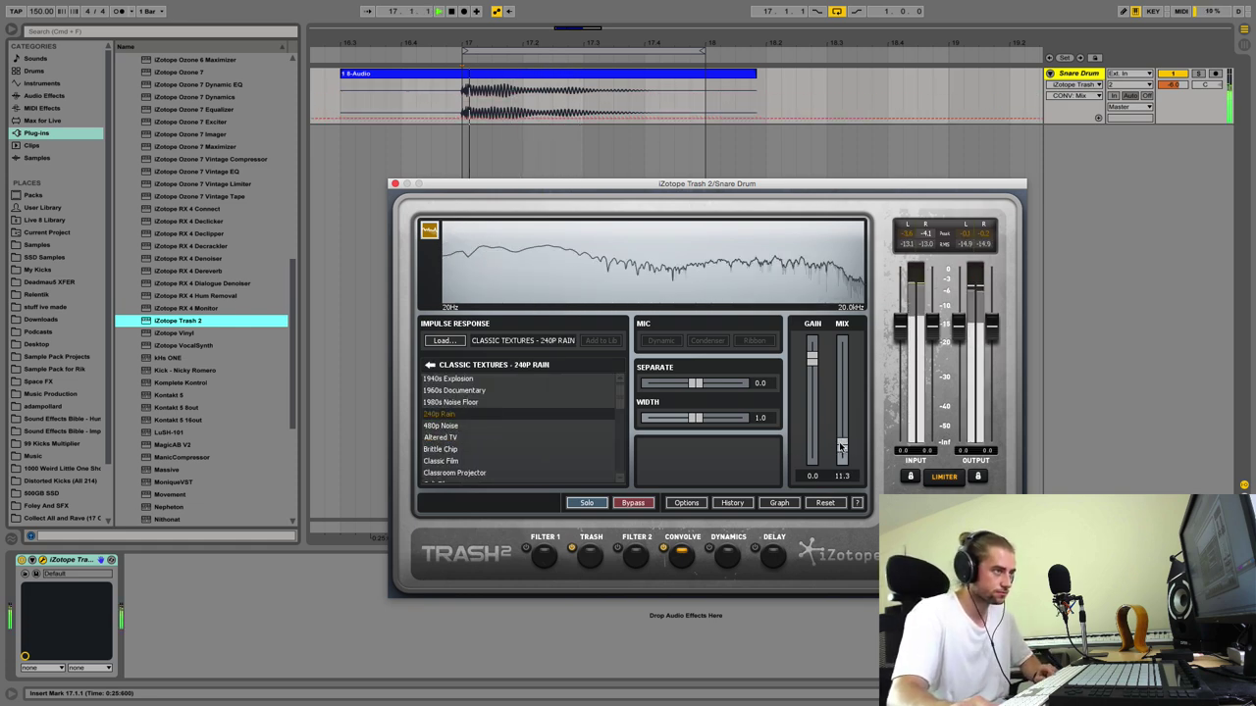
Step: Raise the Convolve Mix to 89.8 and audition 480p Noise, Classic Film, Altered TV and Classroom Projector
{"action": "left_click", "coordinate": [456, 425]}
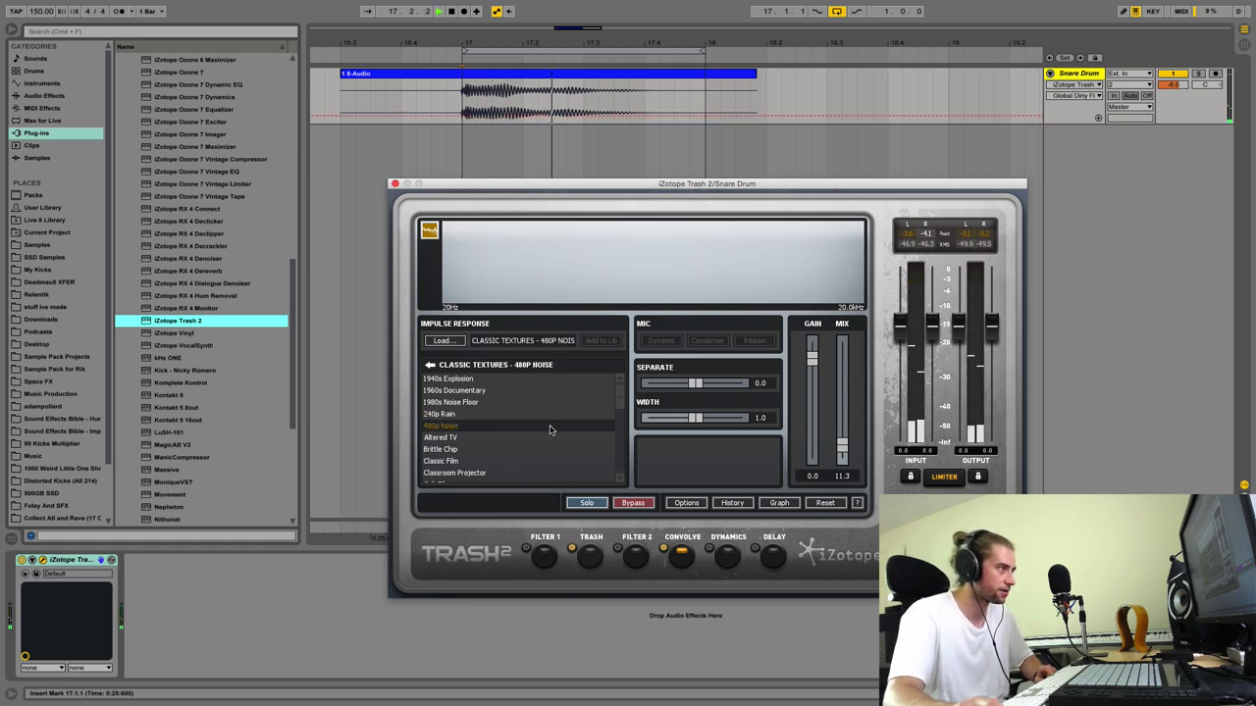
{"action": "left_click_drag", "start_coordinate": [841, 447], "coordinate": [845, 360]}
{"action": "left_click", "coordinate": [452, 461]}
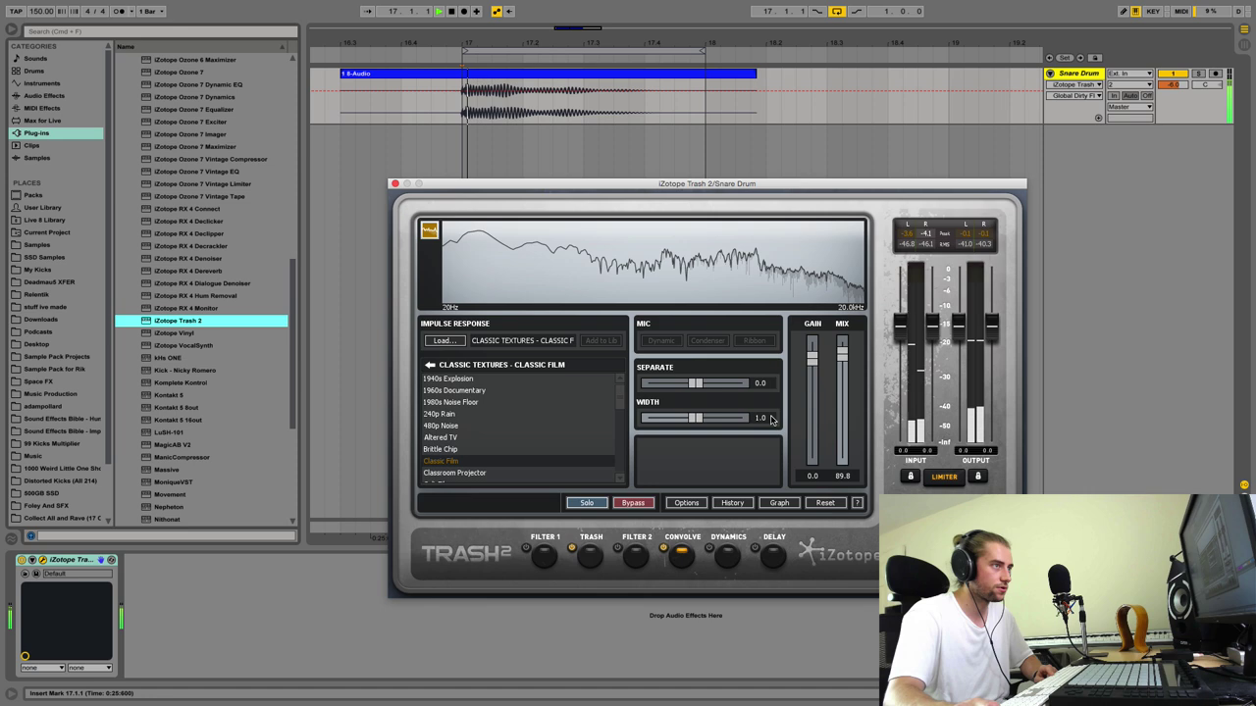
{"action": "key", "text": "space"}
{"action": "left_click", "coordinate": [521, 437]}
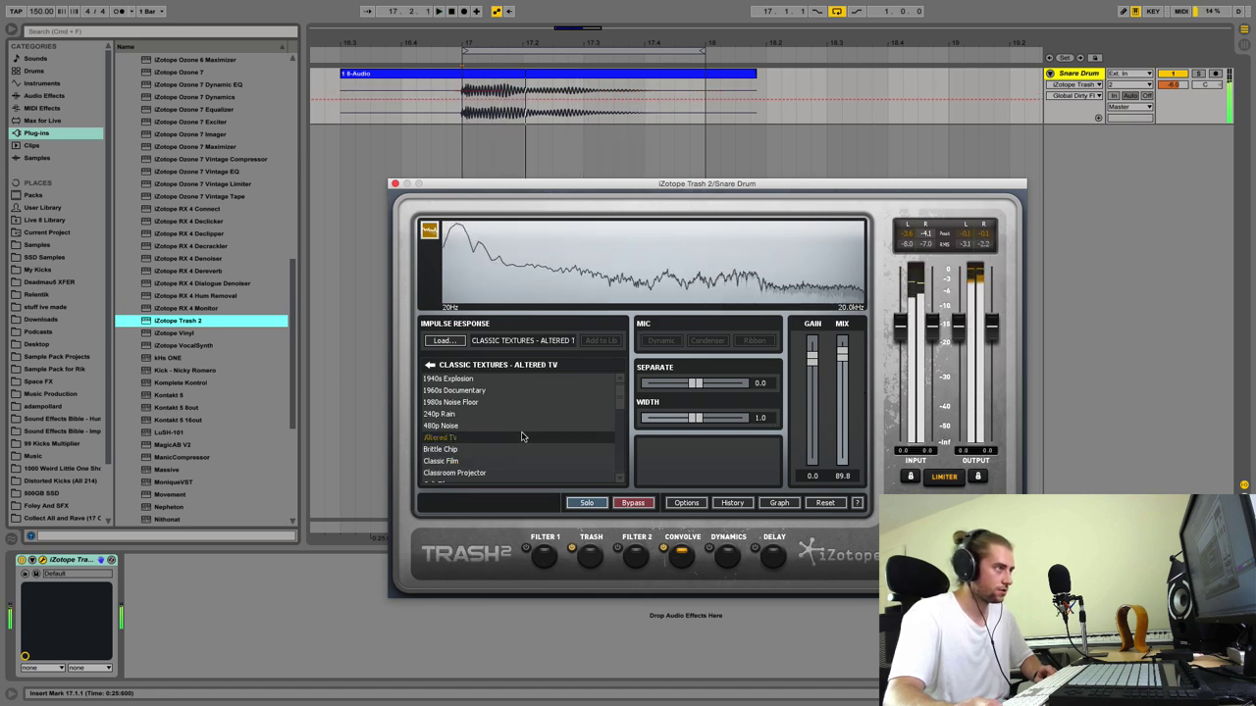
{"action": "left_click", "coordinate": [507, 426]}
{"action": "left_click", "coordinate": [500, 473]}
Step: Audition TR Highpass and Radio Damper, settle on the Pitched Game Noise impulse response, and set its Mix to 10.2
{"action": "scroll", "coordinate": [499, 465], "scroll_direction": "down", "scroll_amount": 8}
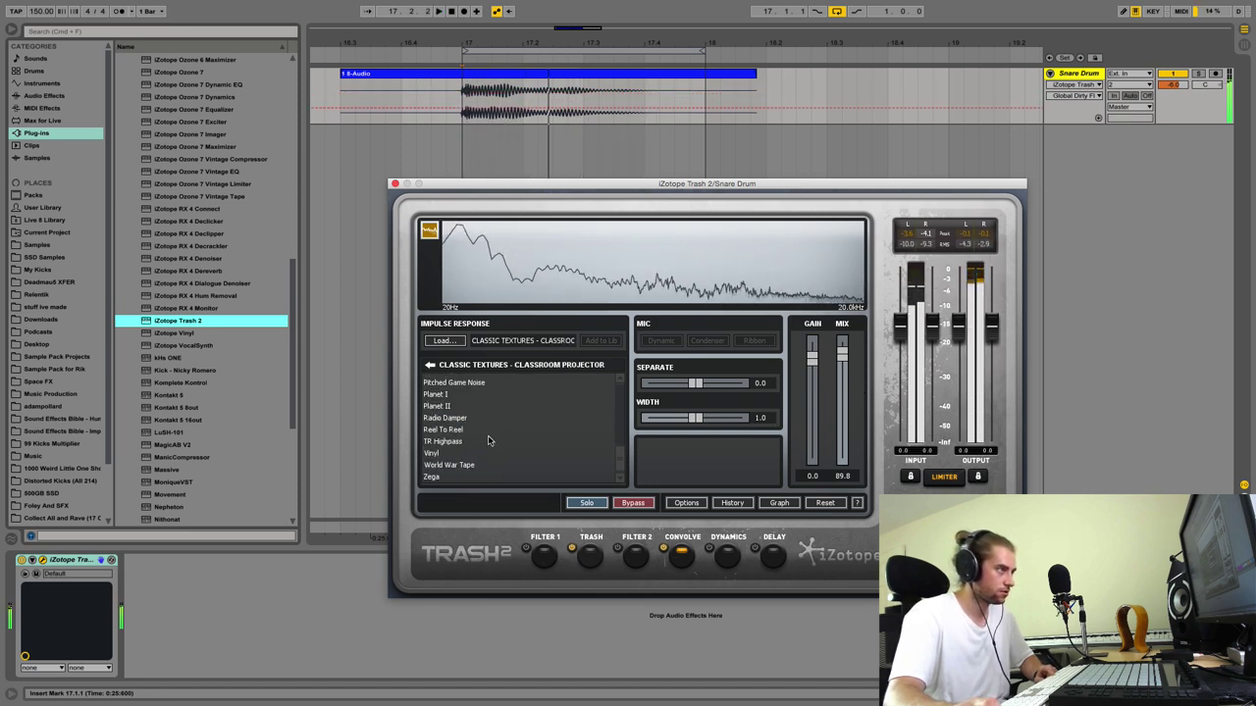
{"action": "left_click", "coordinate": [490, 441]}
{"action": "left_click", "coordinate": [492, 420]}
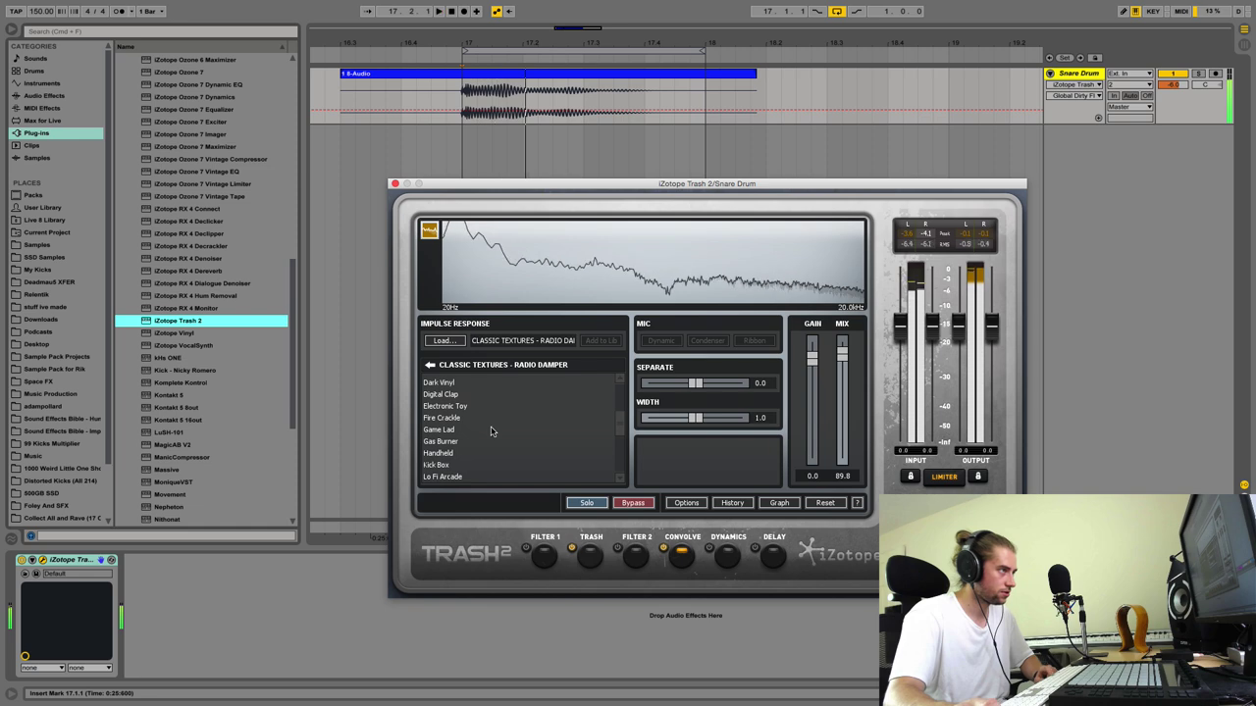
{"action": "left_click", "coordinate": [472, 384]}
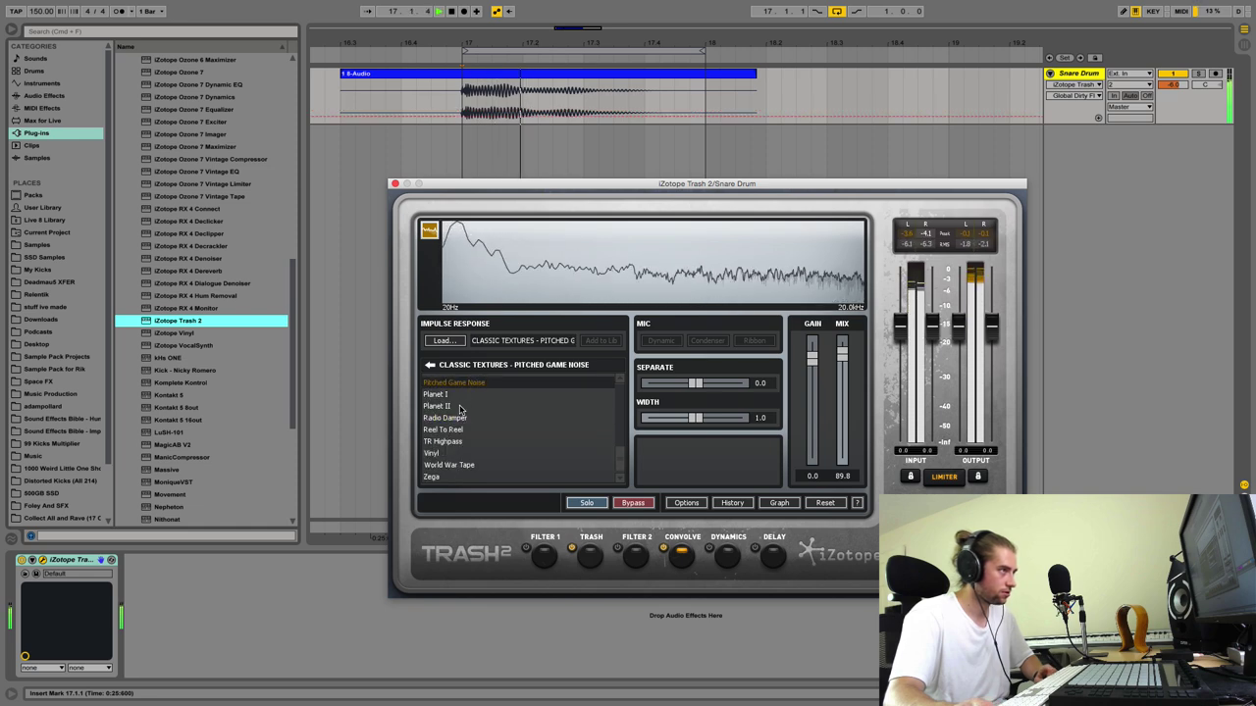
{"action": "scroll", "coordinate": [461, 410], "scroll_direction": "up", "scroll_amount": 1}
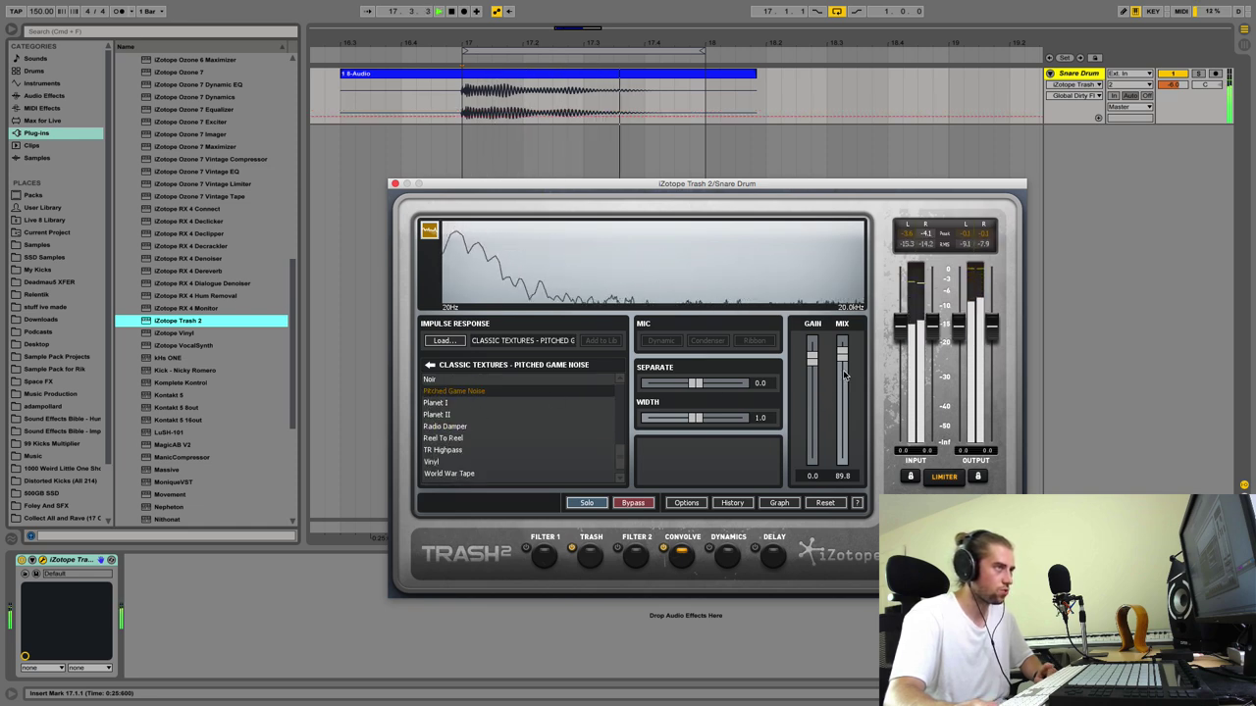
{"action": "left_click_drag", "start_coordinate": [842, 376], "coordinate": [850, 521]}
{"action": "left_click_drag", "start_coordinate": [846, 475], "coordinate": [848, 446]}
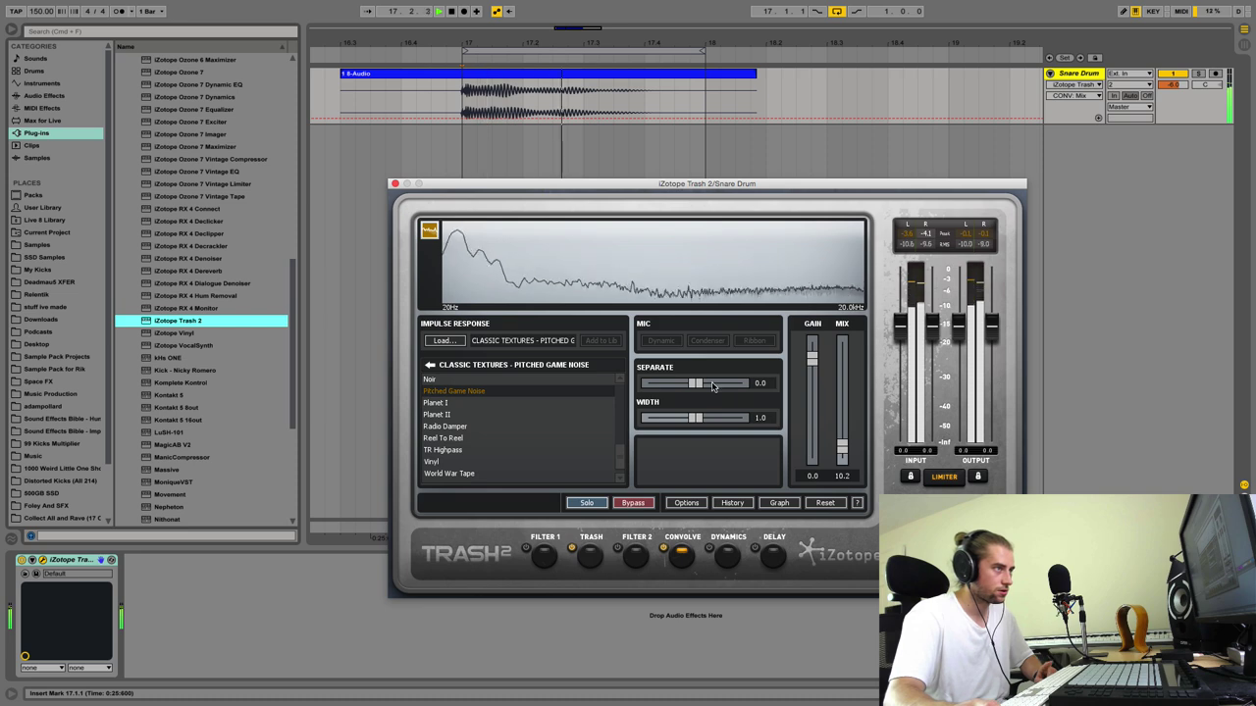
Step: Try the Convolve Separate at 30.0 during playback and reset Separate and Width to their defaults
{"action": "key", "text": "space"}
{"action": "left_click_drag", "start_coordinate": [698, 383], "coordinate": [776, 438]}
{"action": "key", "text": "space"}
{"action": "double_click", "coordinate": [740, 418]}
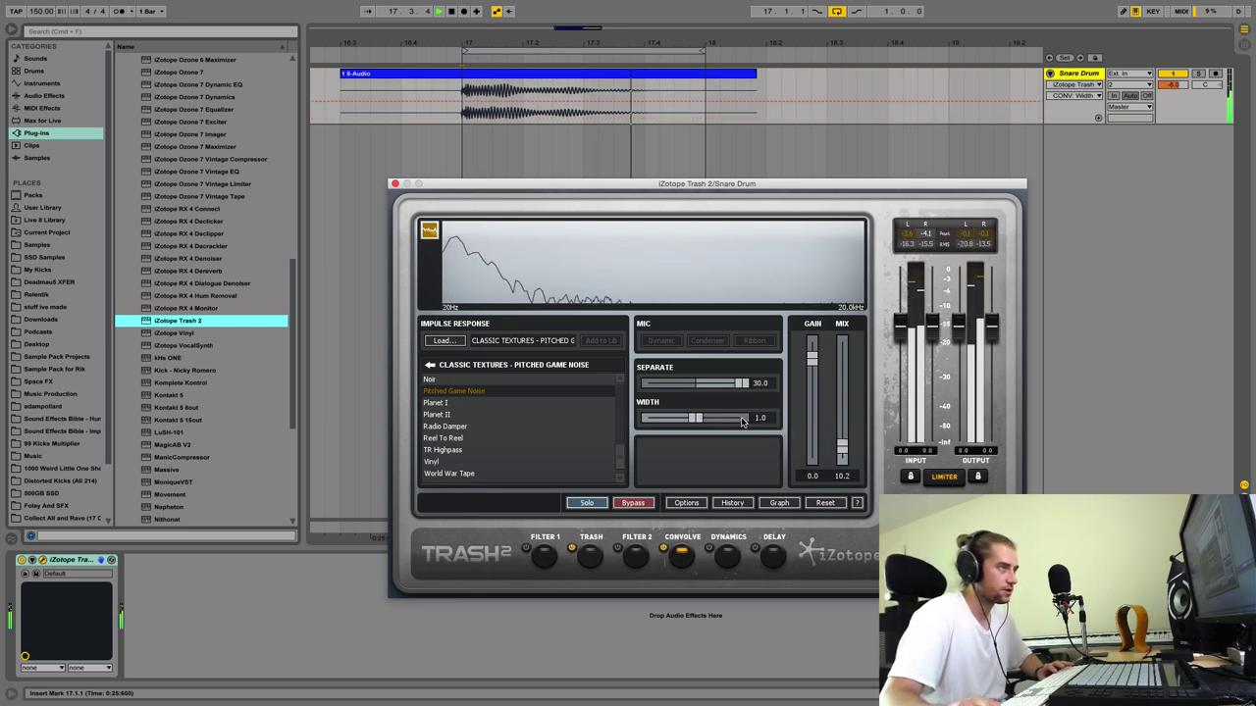
{"action": "double_click", "coordinate": [731, 384]}
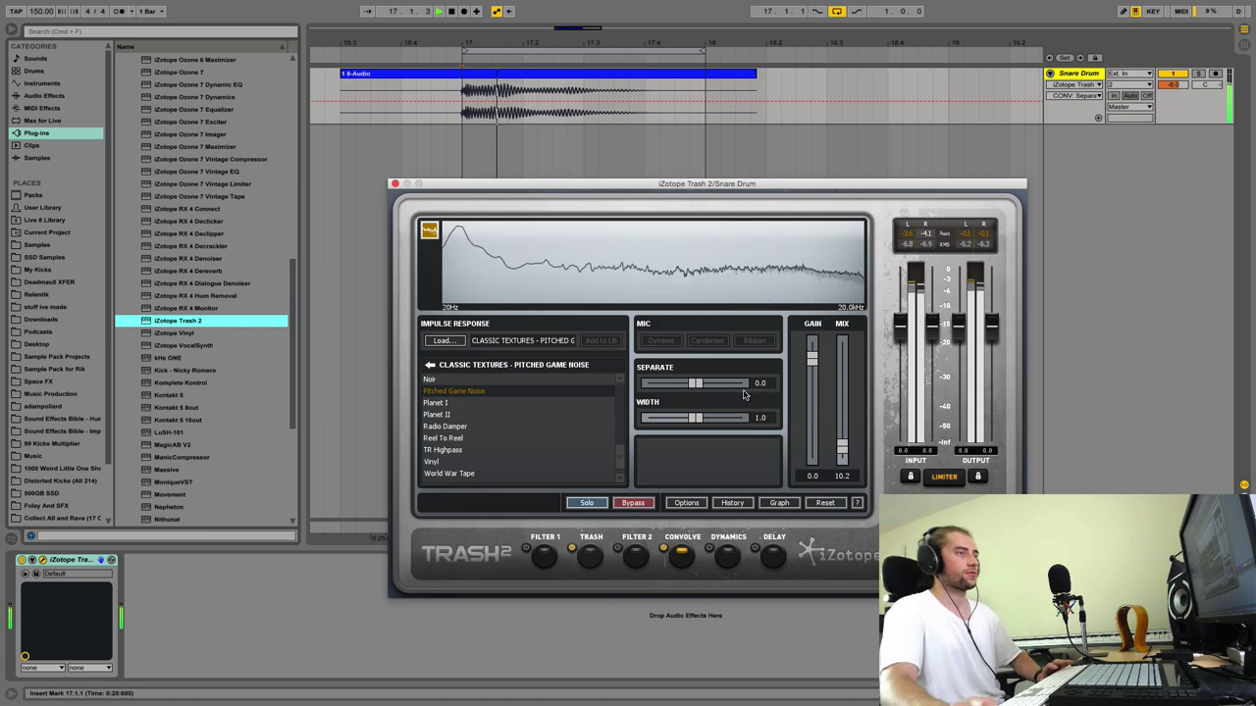
Step: Set the Convolve Mix to 26.0, stop playback and close the Trash 2 window
{"action": "mouse_move", "coordinate": [841, 450]}
{"action": "left_mouse_down"}
{"action": "mouse_move", "coordinate": [839, 515]}
{"action": "mouse_move", "coordinate": [851, 380]}
{"action": "mouse_move", "coordinate": [858, 435]}
{"action": "mouse_move", "coordinate": [845, 438]}
{"action": "left_mouse_up"}
{"action": "key", "text": "space"}
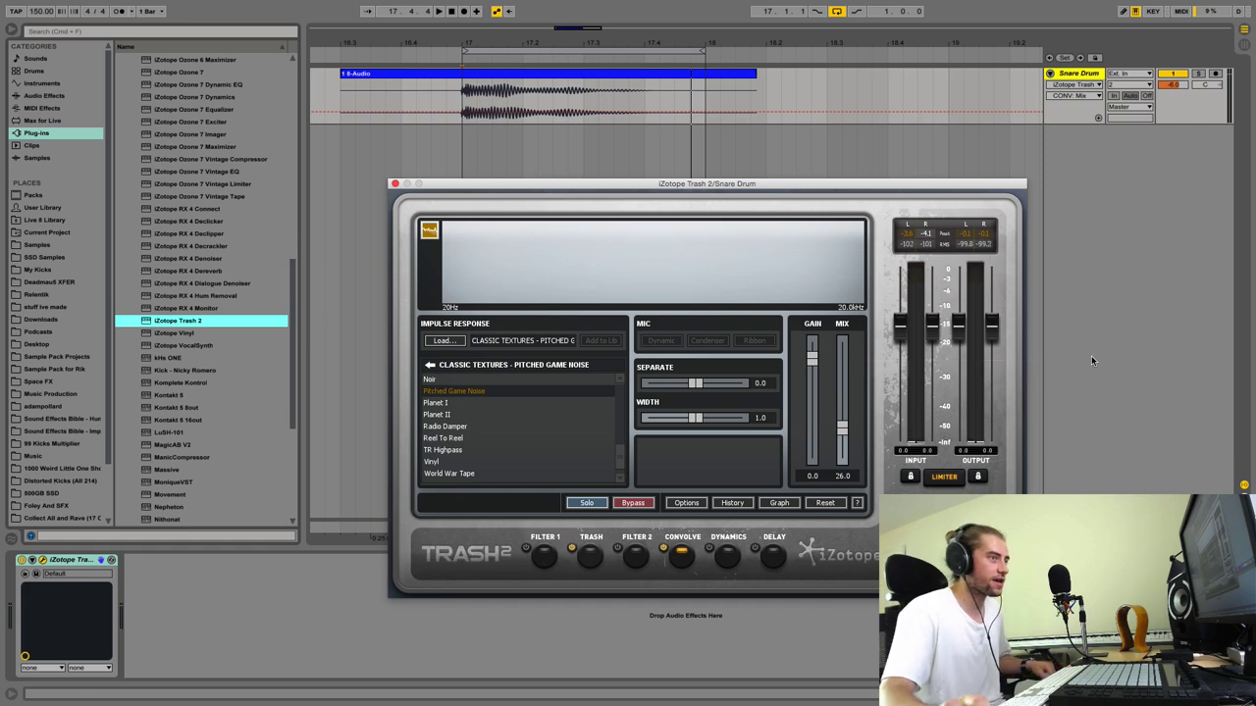
{"action": "left_click", "coordinate": [396, 185]}
Step: Freeze and flatten the Snare Drum track to print the Trash 2 processing into the audio
{"action": "right_click", "coordinate": [1079, 76]}
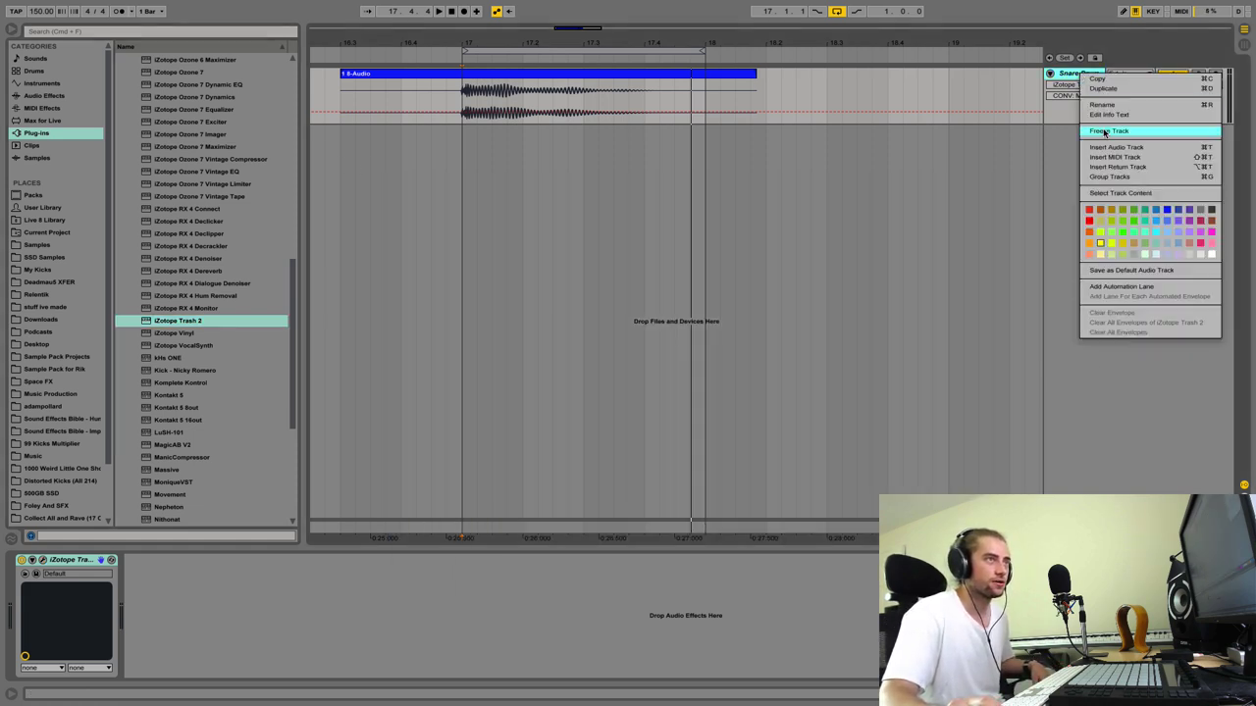
{"action": "left_click", "coordinate": [1103, 136]}
{"action": "right_click", "coordinate": [1081, 78]}
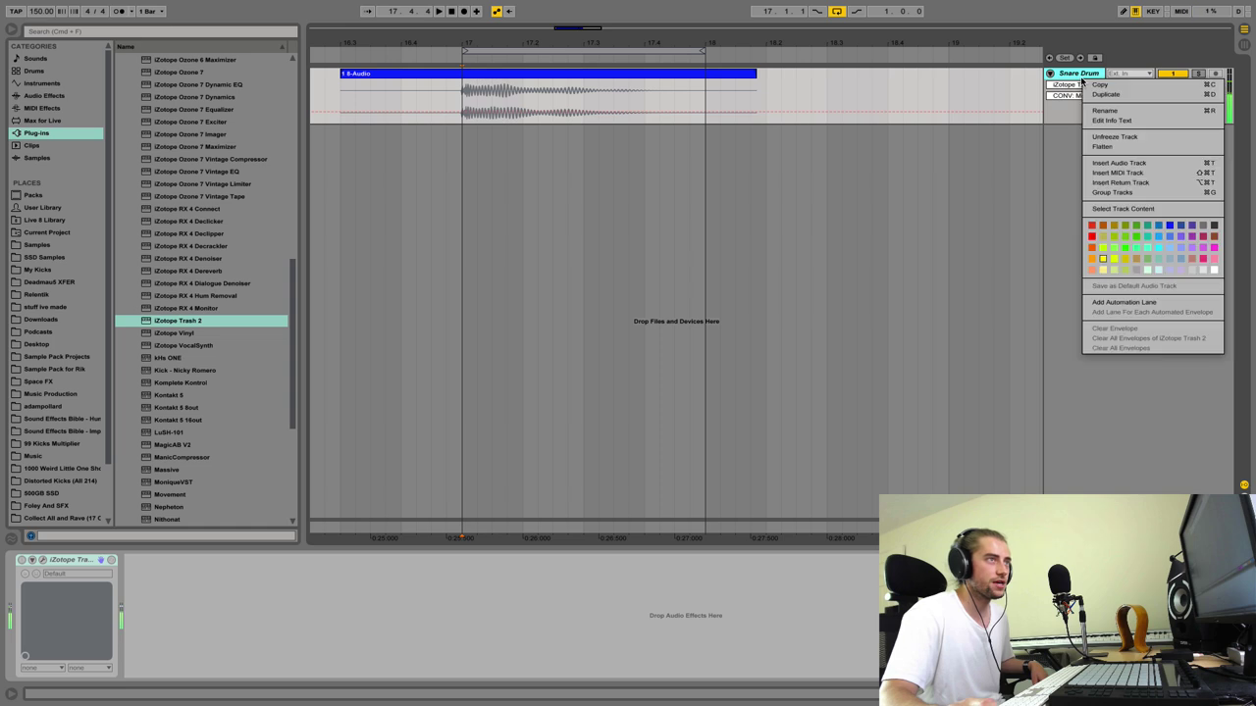
{"action": "left_click", "coordinate": [1102, 146]}
Step: Examine the waveform of the flattened snare's attack at bar 17 and audition the clip
{"action": "left_click_drag", "start_coordinate": [467, 44], "coordinate": [458, 133]}
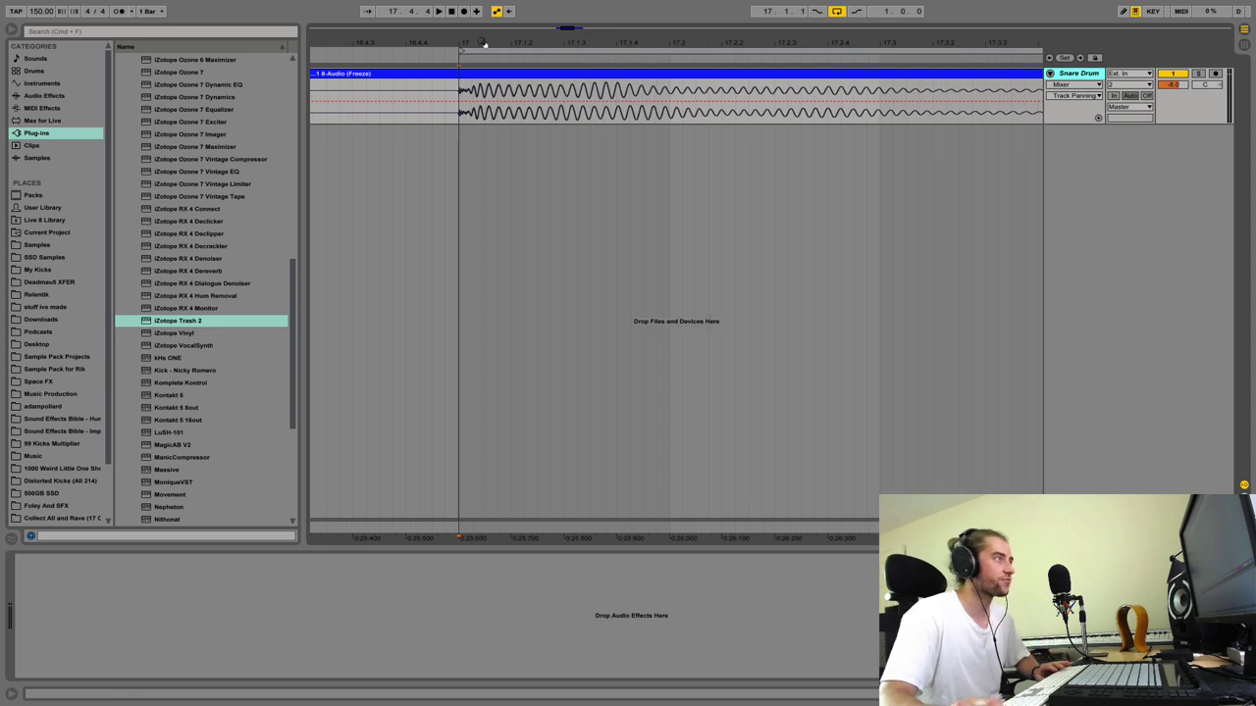
{"action": "left_click_drag", "start_coordinate": [484, 44], "coordinate": [471, 91]}
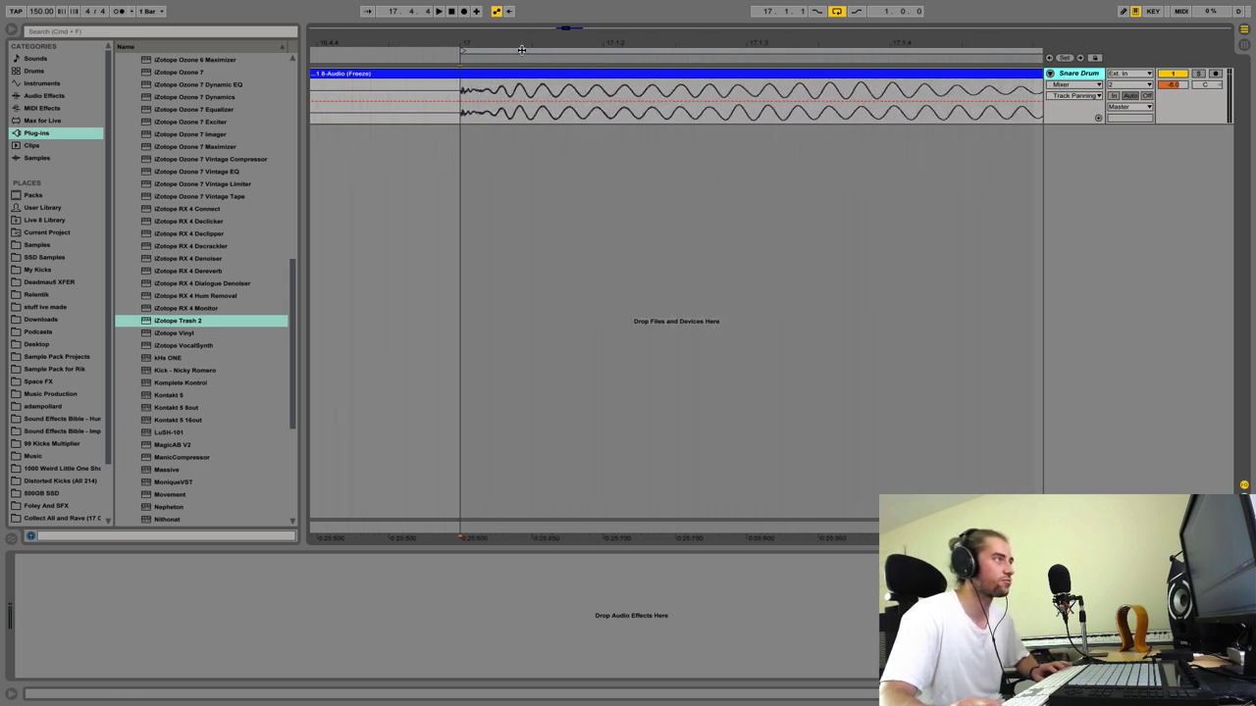
{"action": "left_click_drag", "start_coordinate": [520, 46], "coordinate": [491, 90]}
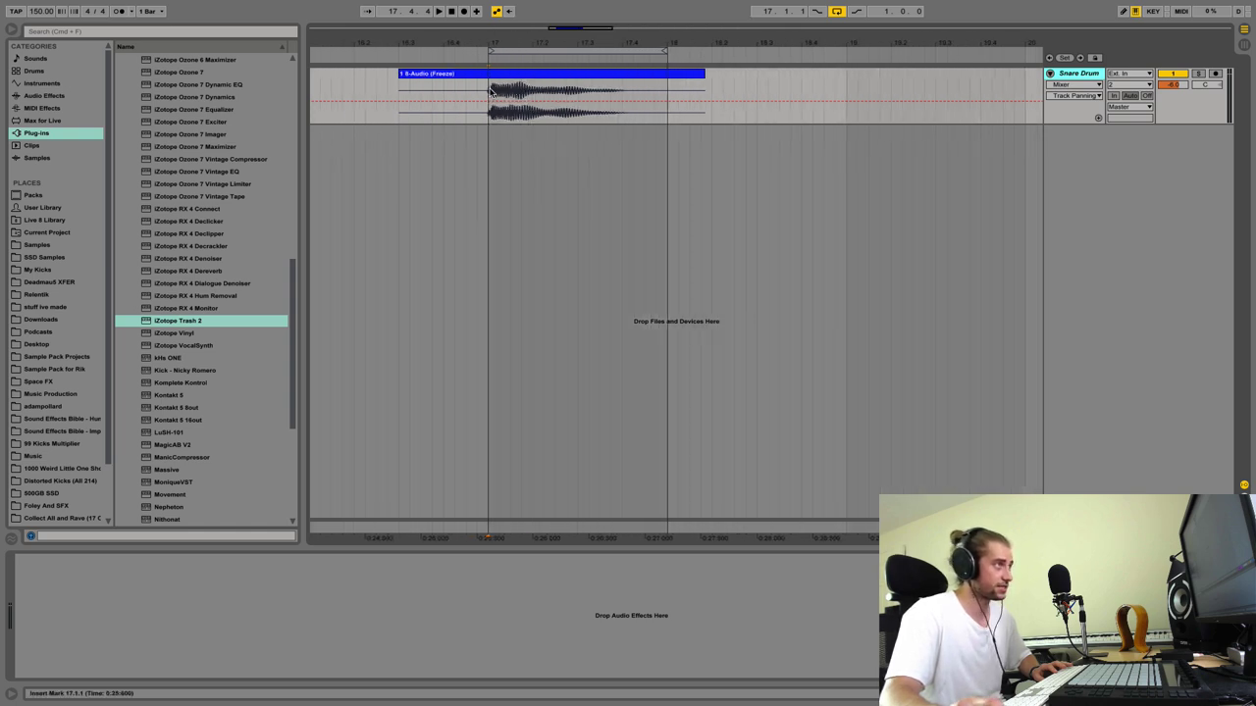
{"action": "key", "text": "space"}
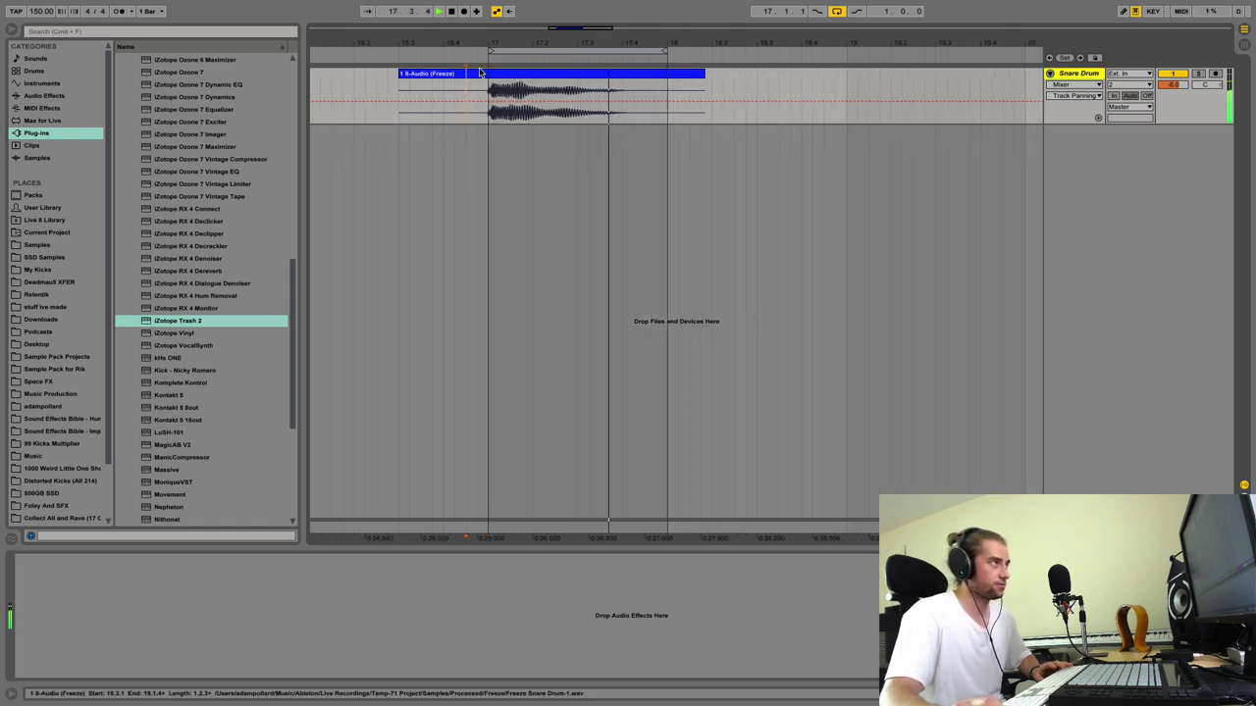
{"action": "left_click_drag", "start_coordinate": [492, 43], "coordinate": [487, 98]}
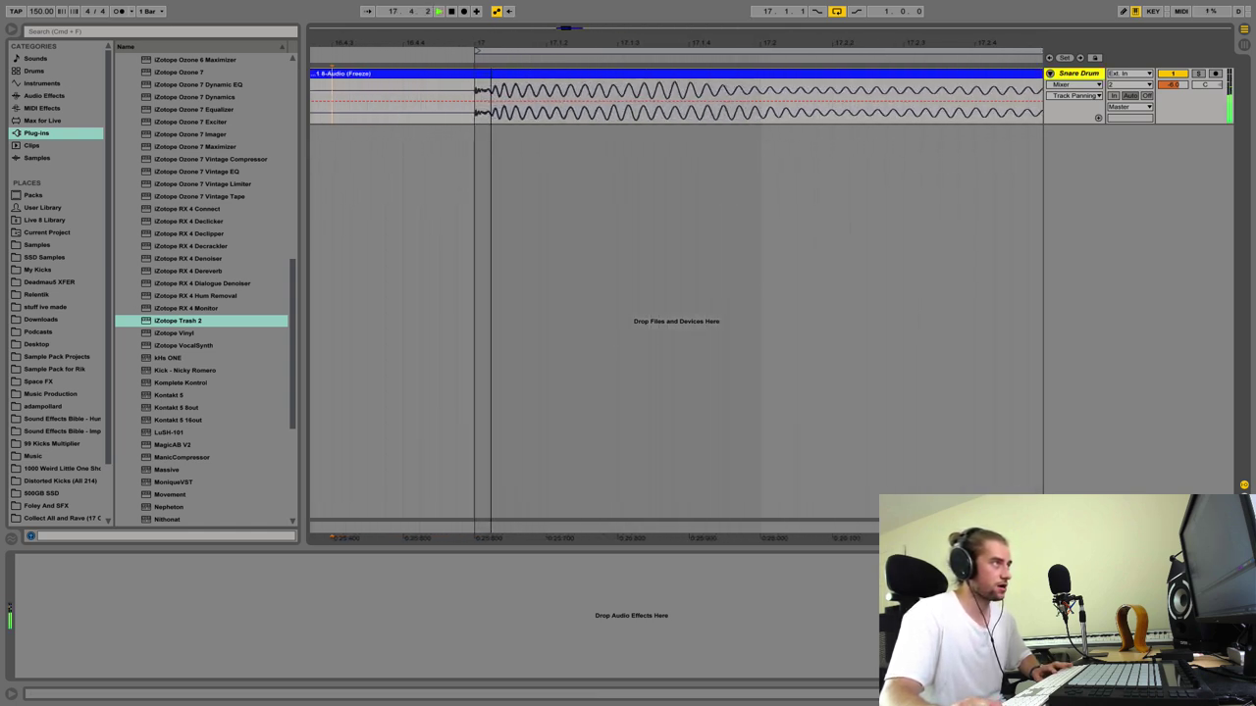
{"action": "key", "text": "space"}
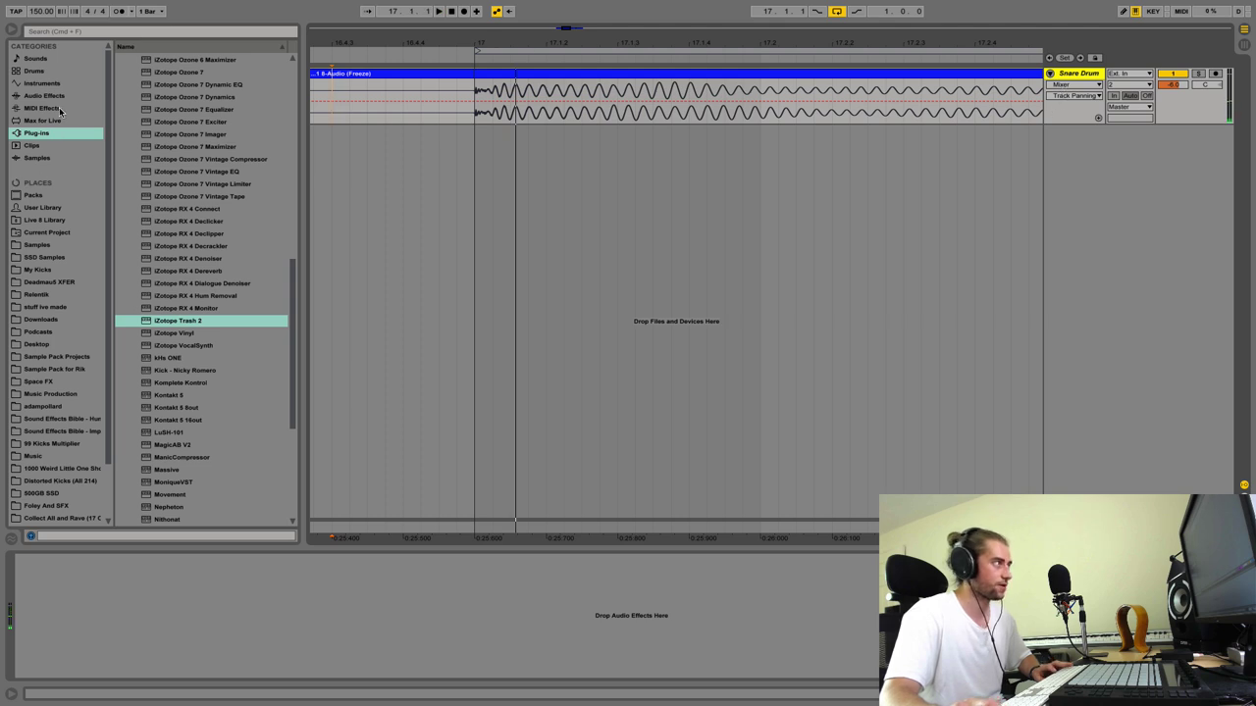
Step: Add Utility to the Snare Drum track, automate its Gain down to about -6.4 dB just after the bar 17 transient, and audition it
{"action": "left_click", "coordinate": [40, 83]}
{"action": "left_click", "coordinate": [59, 96]}
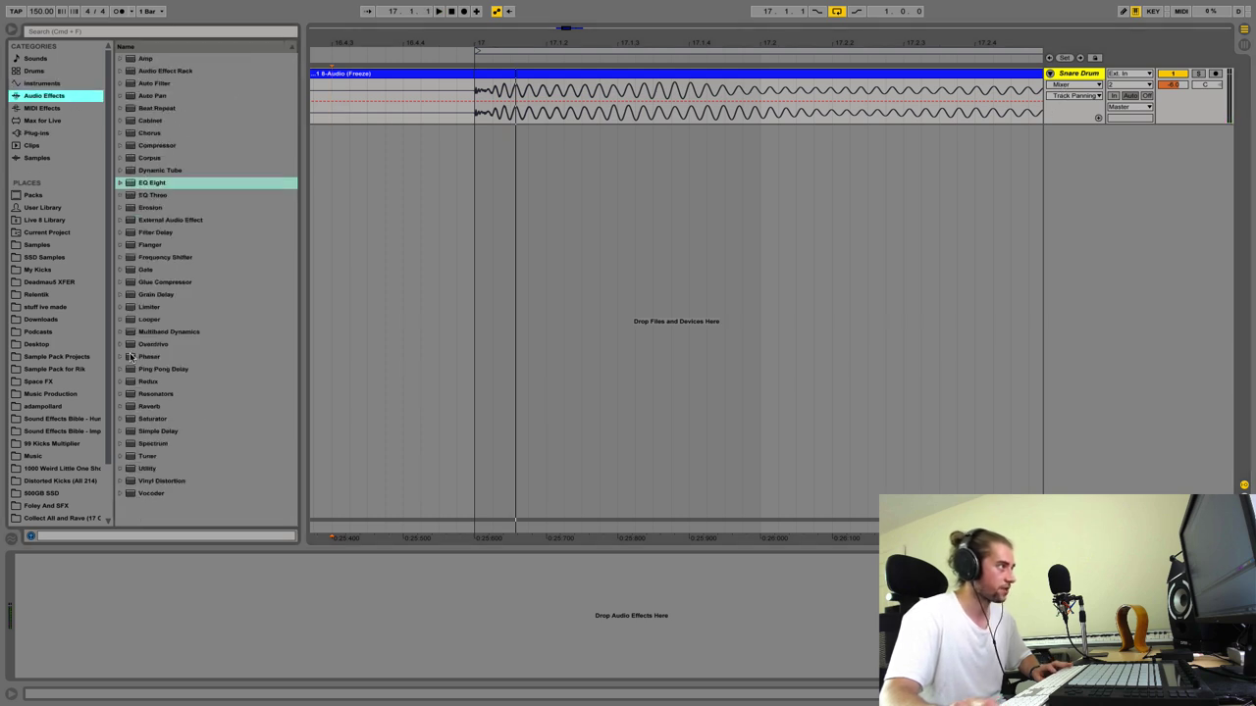
{"action": "double_click", "coordinate": [147, 468]}
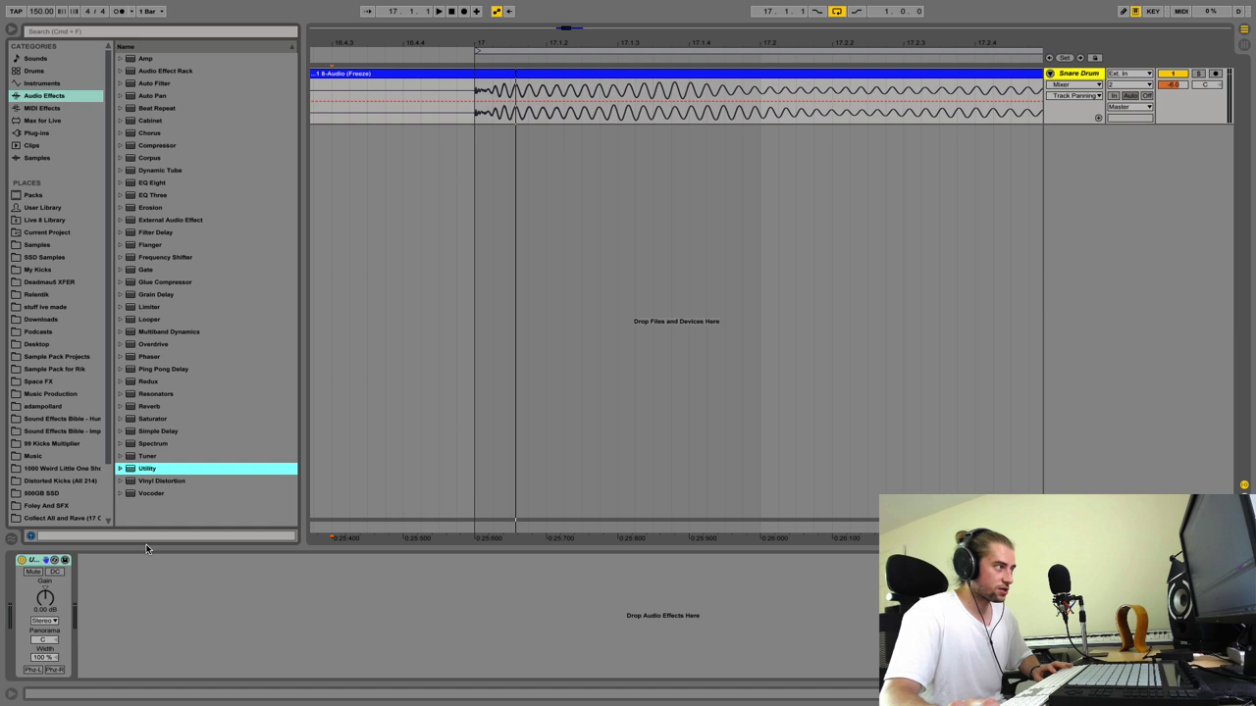
{"action": "left_click", "coordinate": [41, 599]}
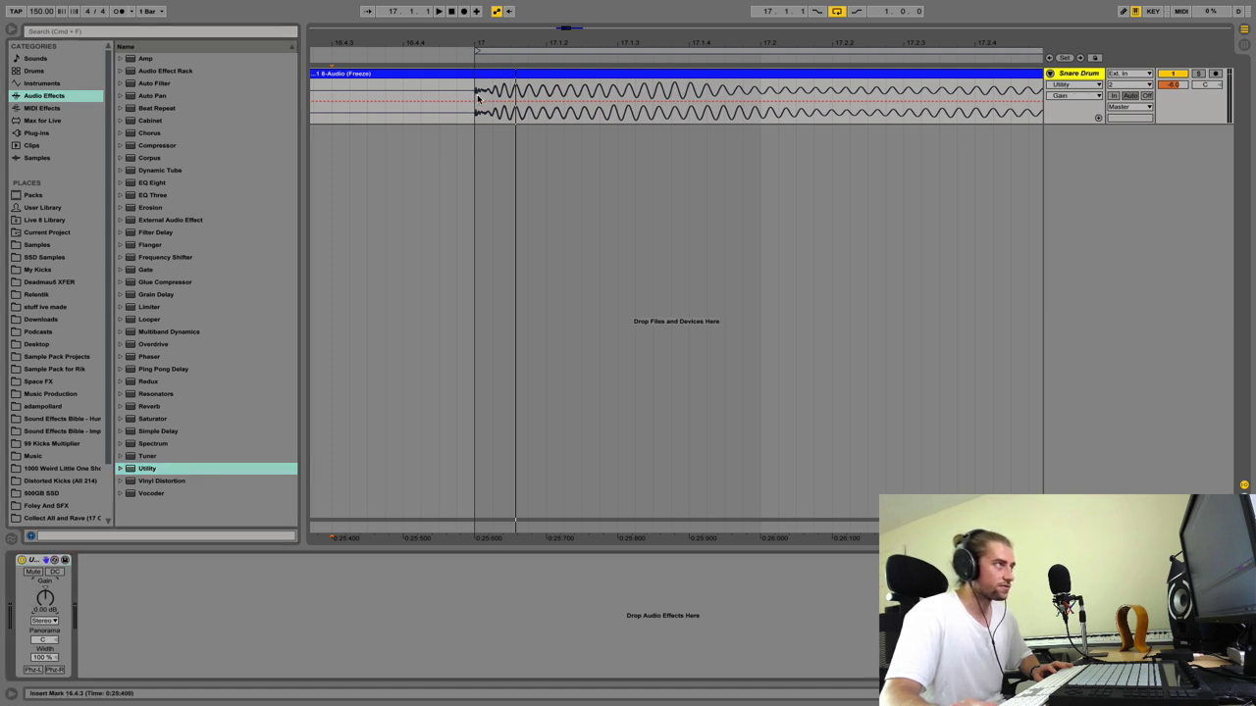
{"action": "left_click_drag", "start_coordinate": [475, 102], "coordinate": [493, 106]}
{"action": "key", "text": "space"}
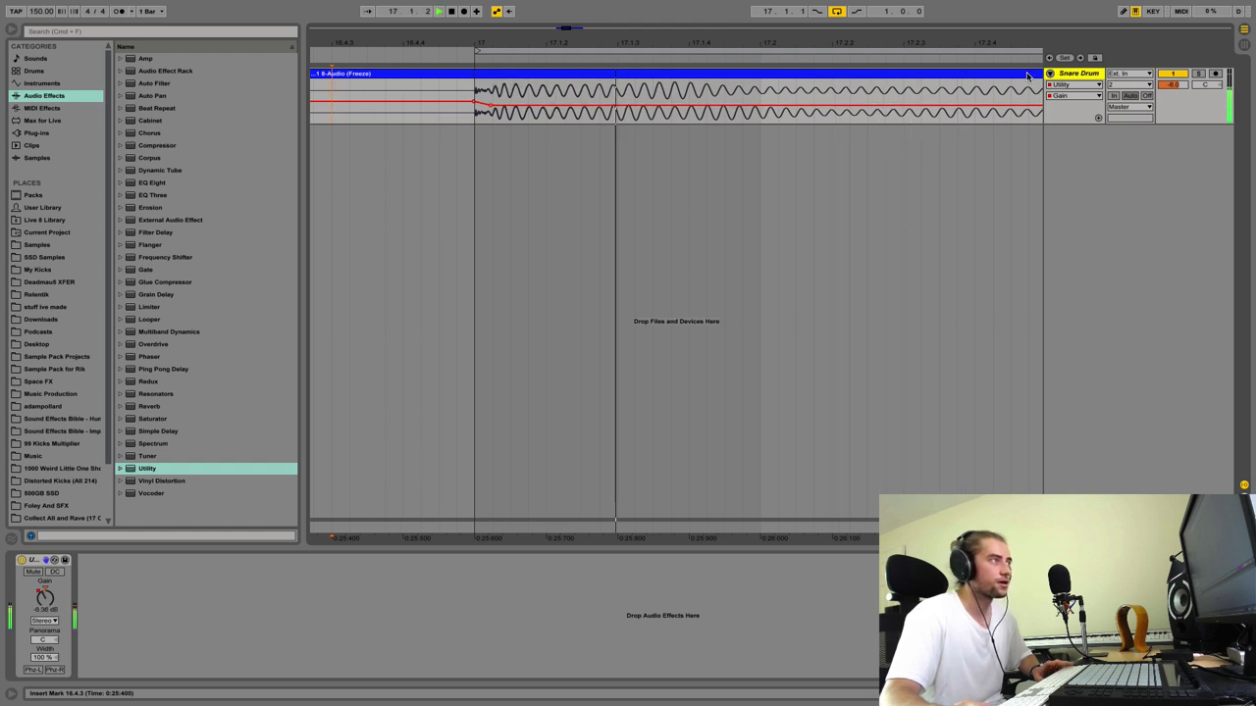
Step: Freeze and flatten the Snare Drum track to print the Utility gain automation into the audio
{"action": "right_click", "coordinate": [1079, 75]}
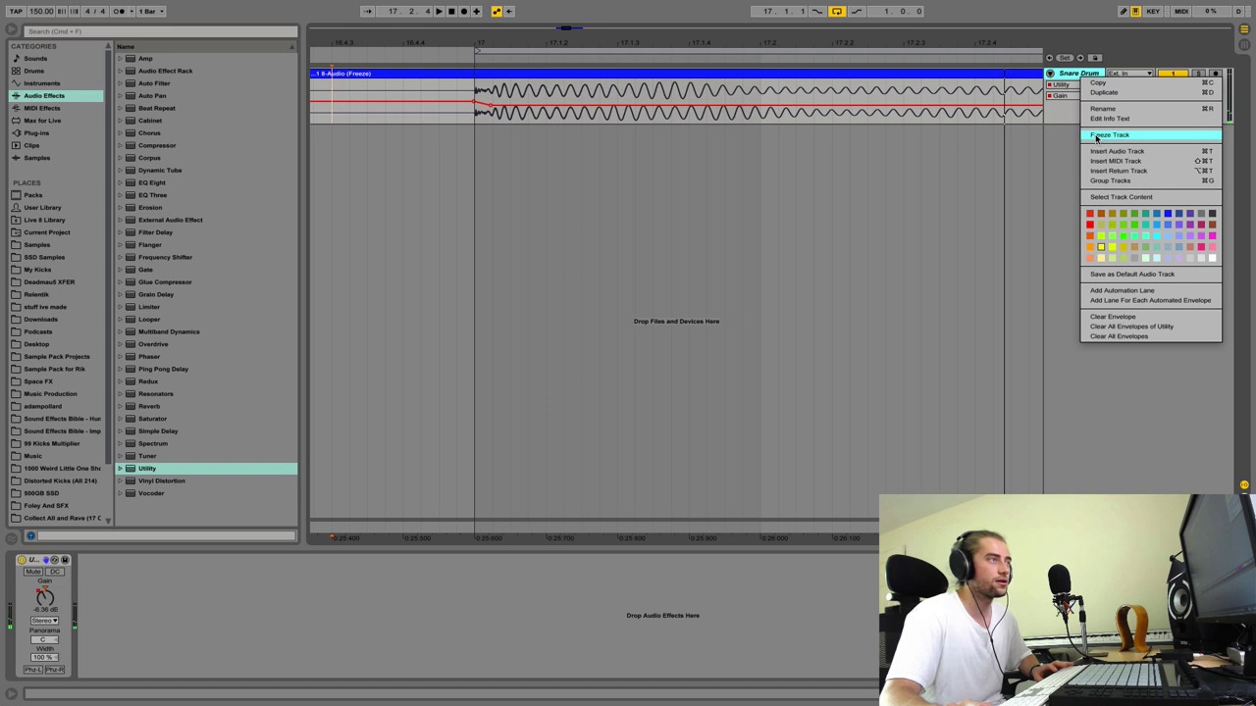
{"action": "left_click", "coordinate": [1097, 134]}
{"action": "right_click", "coordinate": [1085, 76]}
{"action": "left_click", "coordinate": [1107, 144]}
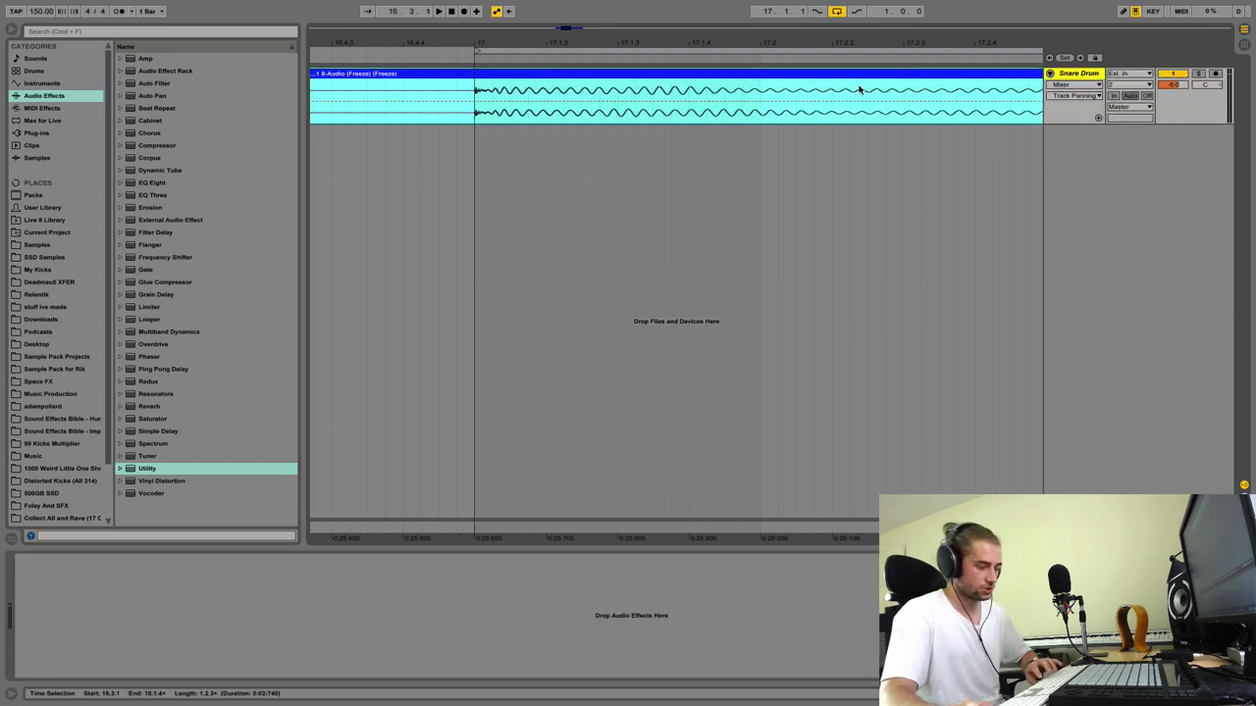
Step: Open the flattened snare clip's sample settings and set its clip gain to 0.00 dB
{"action": "key", "text": "shift+Tab"}
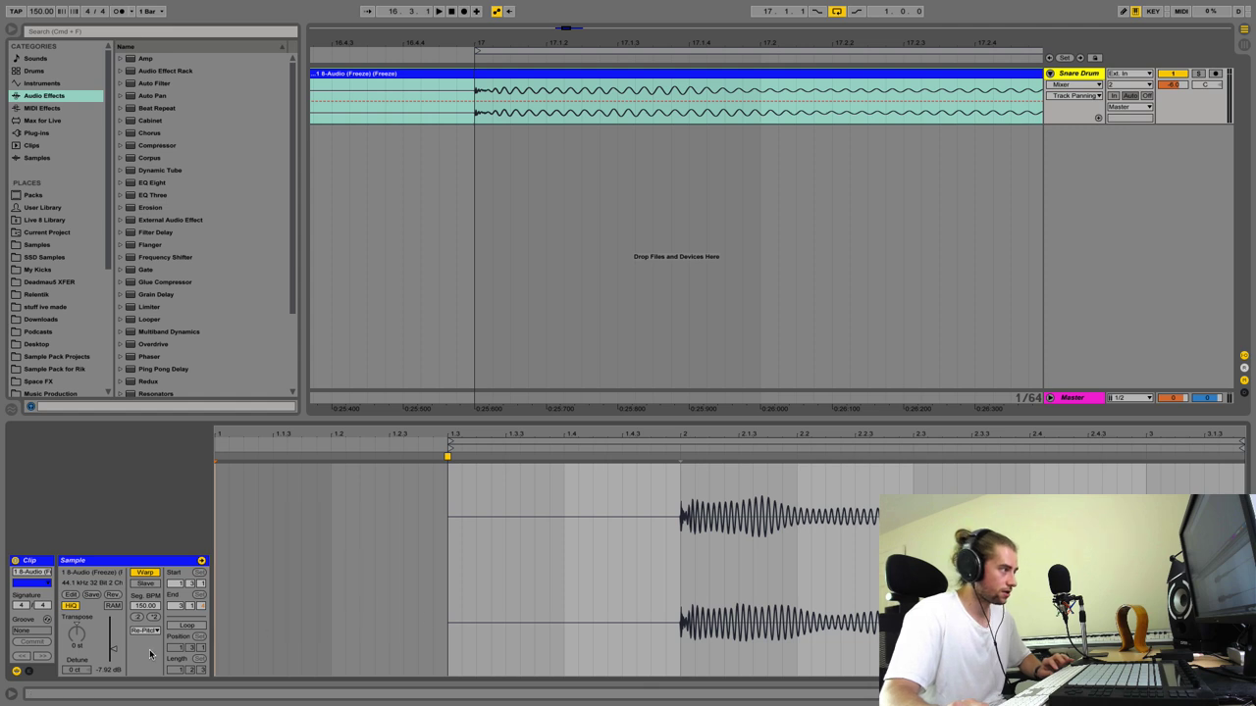
{"action": "type", "text": "0"}
{"action": "key", "text": "Return"}
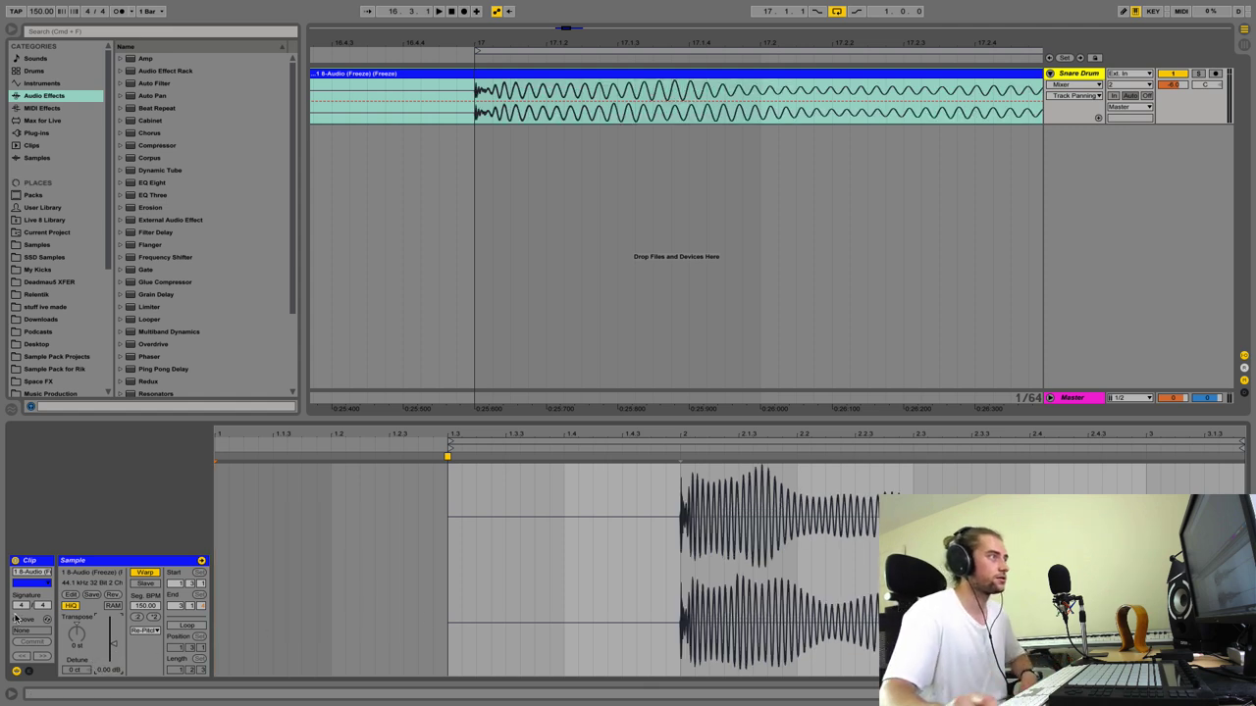
Step: Audition the flattened snare clip and examine its attack waveform at bar 17
{"action": "mouse_move", "coordinate": [490, 45]}
{"action": "left_mouse_down"}
{"action": "mouse_move", "coordinate": [461, 113]}
{"action": "mouse_move", "coordinate": [482, 123]}
{"action": "mouse_move", "coordinate": [495, 48]}
{"action": "left_mouse_up"}
{"action": "key", "text": "space"}
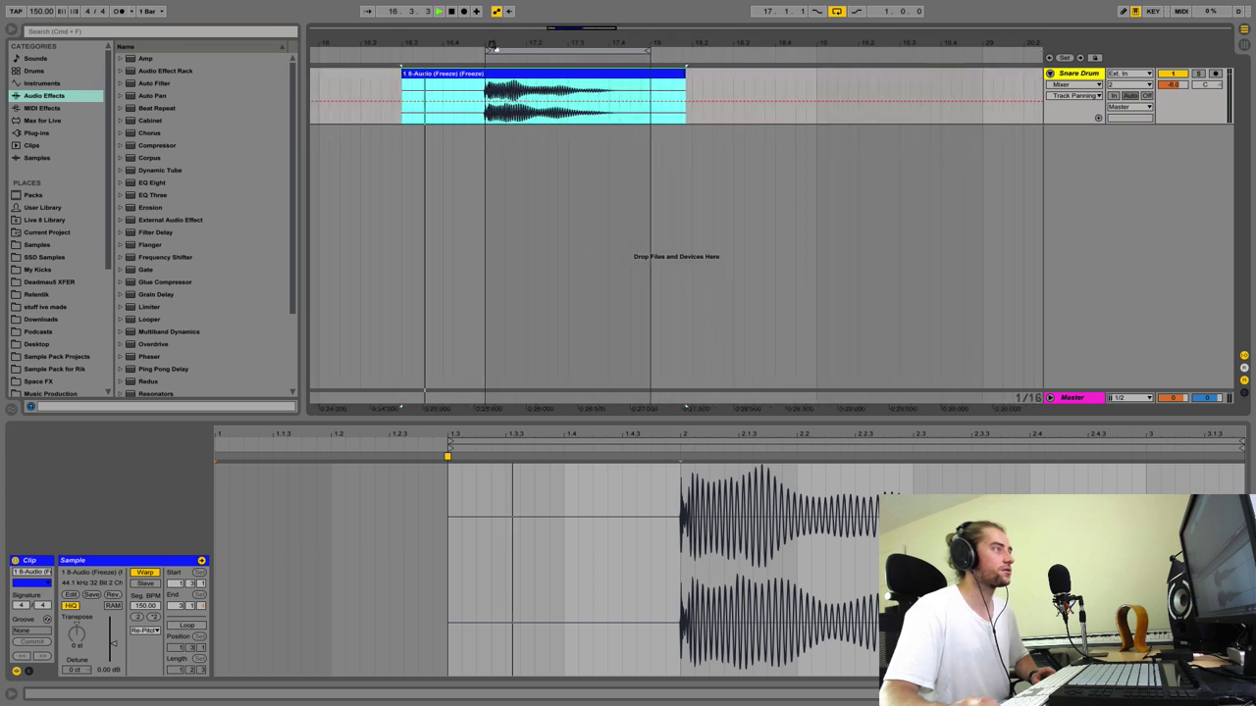
{"action": "key", "text": "space"}
{"action": "key", "text": "plus"}
{"action": "key", "text": "plus"}
{"action": "key", "text": "plus"}
{"action": "key", "text": "plus"}
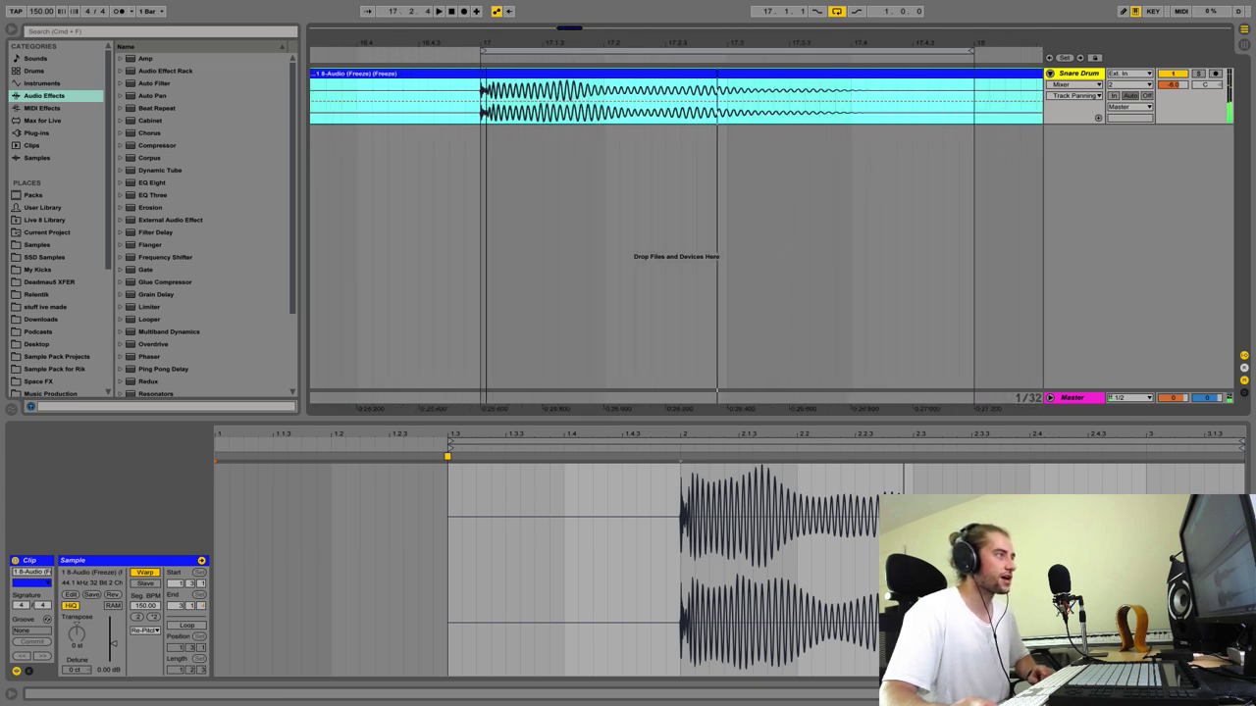
{"action": "key", "text": "plus"}
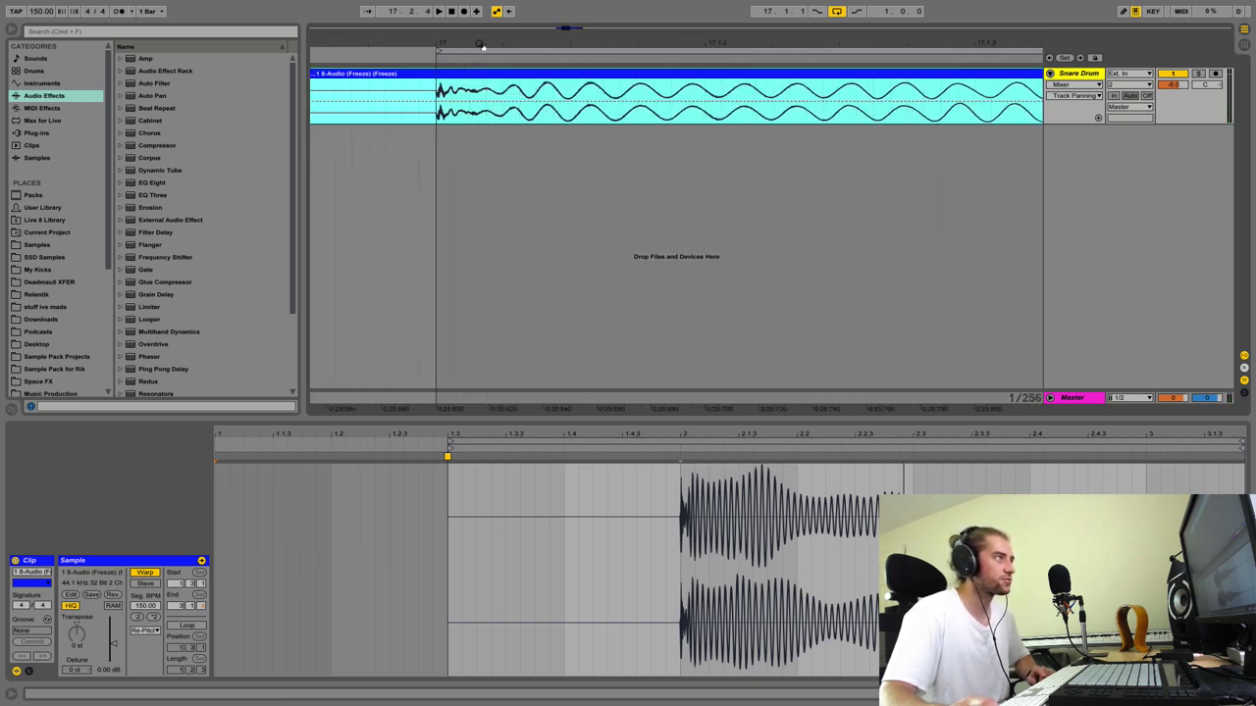
{"action": "key", "text": "minus"}
{"action": "key", "text": "minus"}
Step: Add Utility to the Snare Drum track and automate its Gain down to about -2.12 dB just after the bar 17 transient
{"action": "left_click", "coordinate": [1076, 74]}
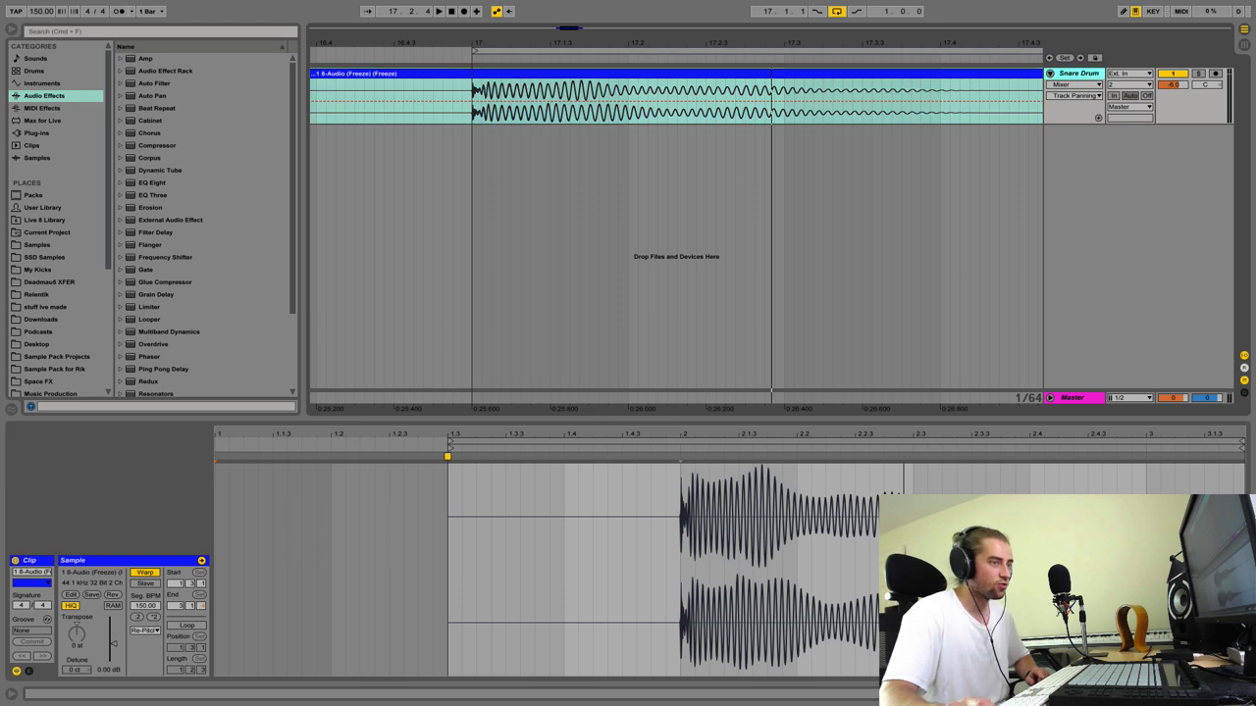
{"action": "key", "text": "shift+Tab"}
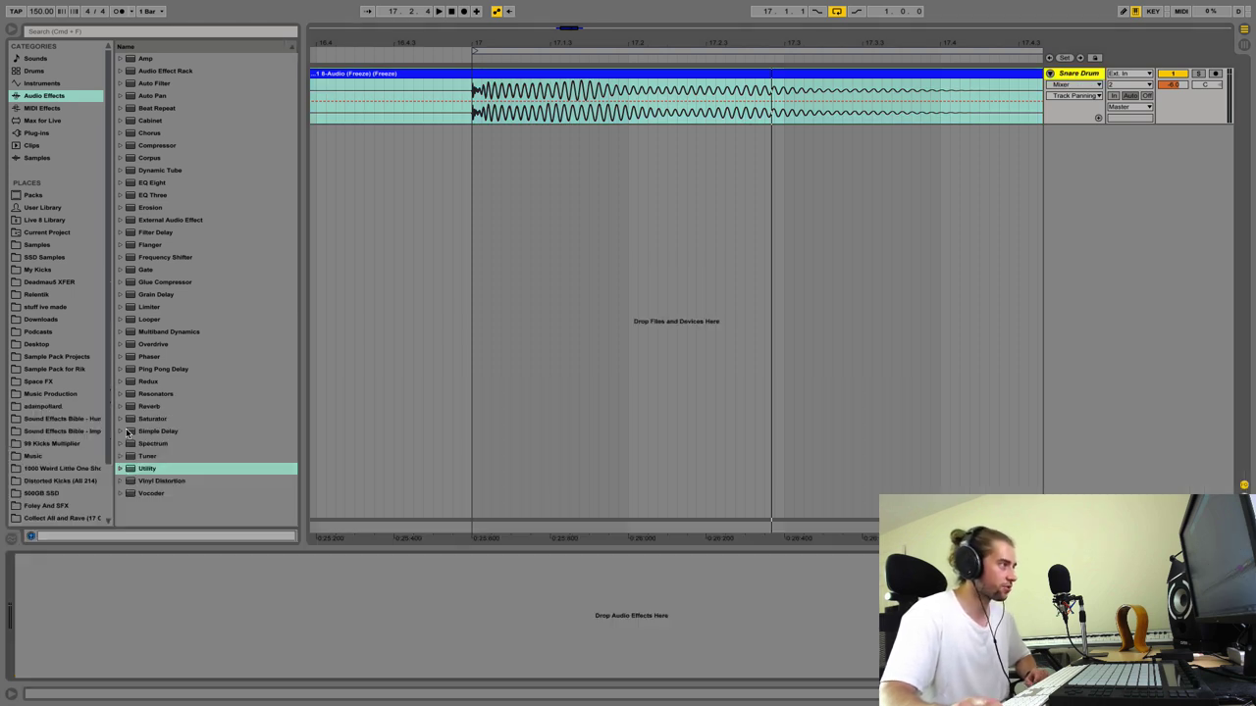
{"action": "double_click", "coordinate": [147, 470]}
{"action": "left_click", "coordinate": [49, 601]}
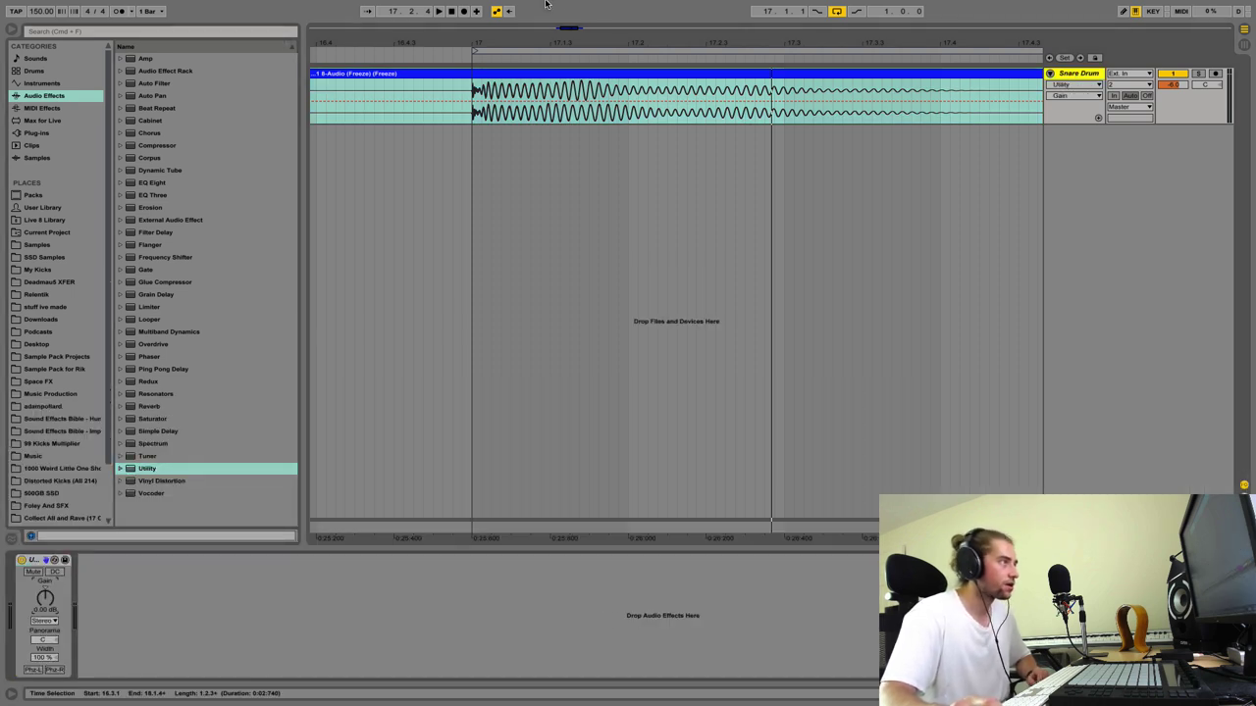
{"action": "left_click", "coordinate": [471, 103]}
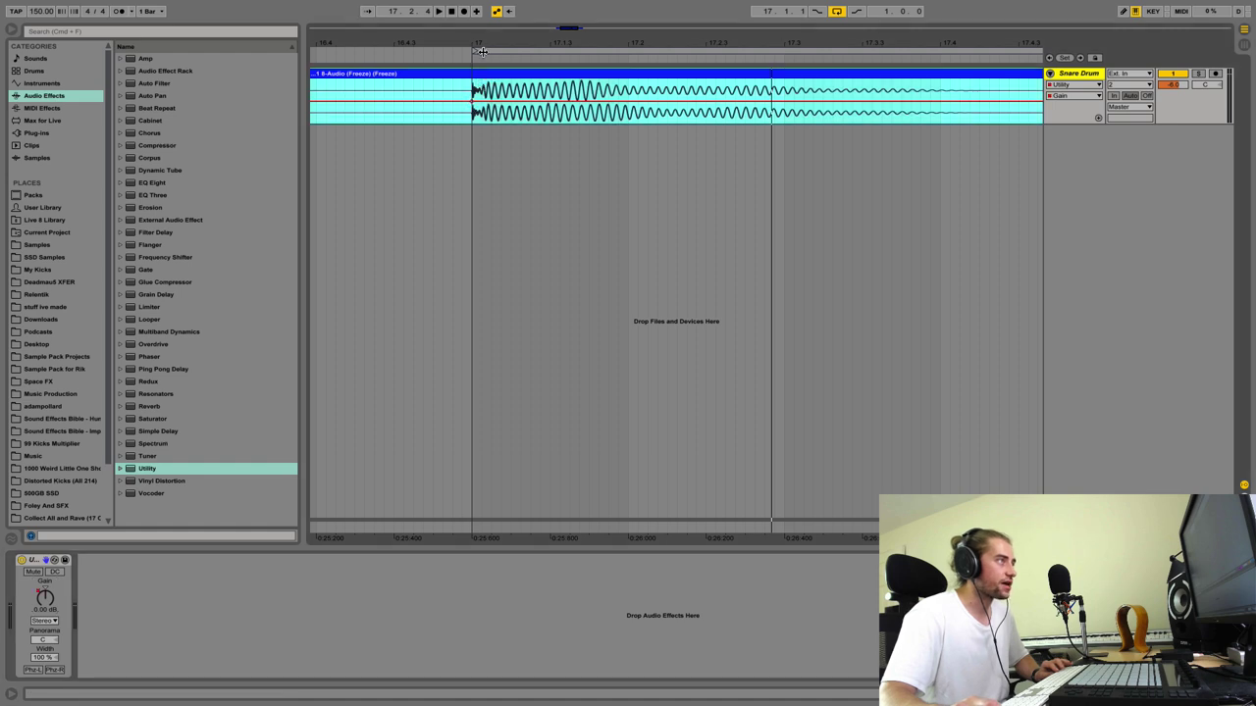
{"action": "left_click_drag", "start_coordinate": [480, 43], "coordinate": [490, 100]}
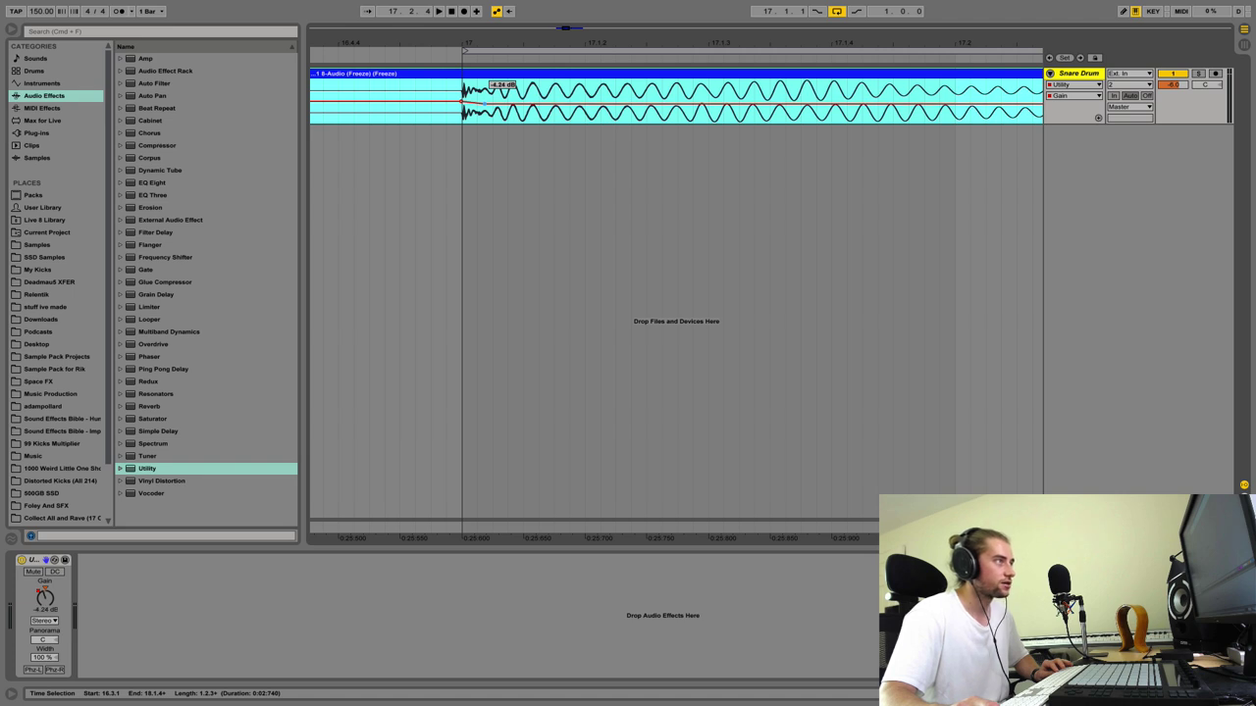
{"action": "left_click_drag", "start_coordinate": [485, 104], "coordinate": [485, 102]}
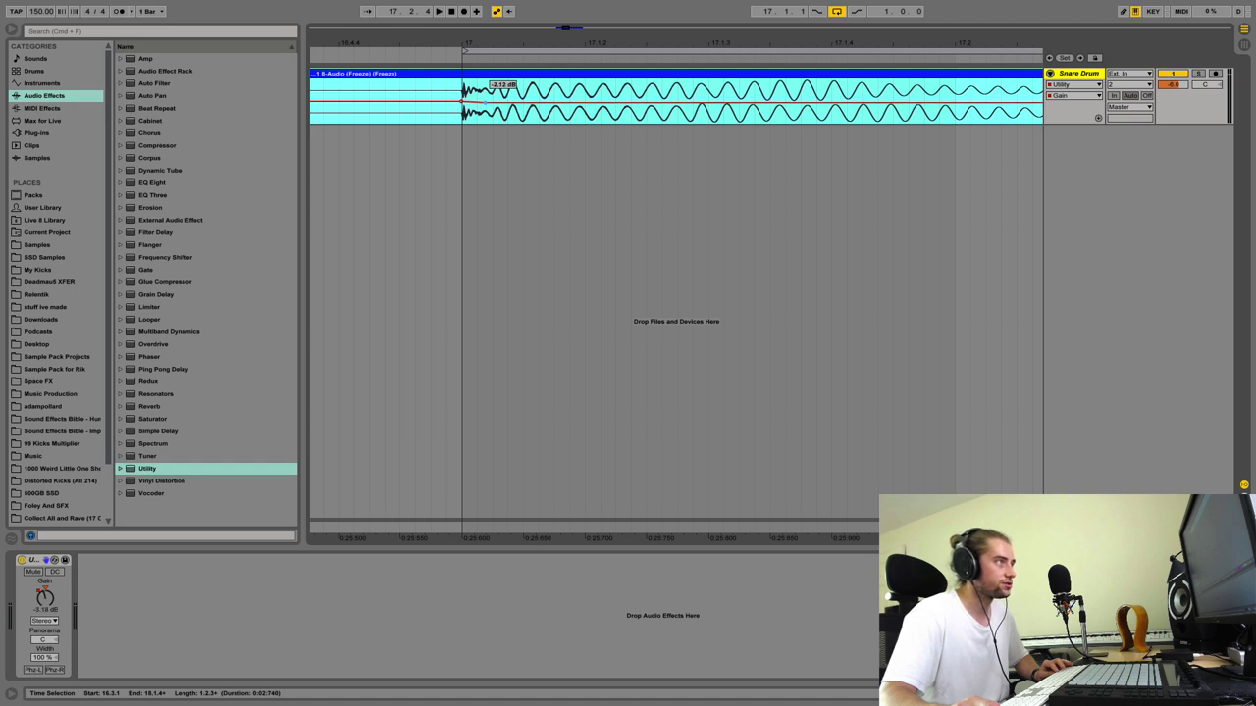
Step: Freeze and flatten the Snare Drum track to print the new Utility gain automation
{"action": "right_click", "coordinate": [1069, 74]}
{"action": "left_click", "coordinate": [1095, 129]}
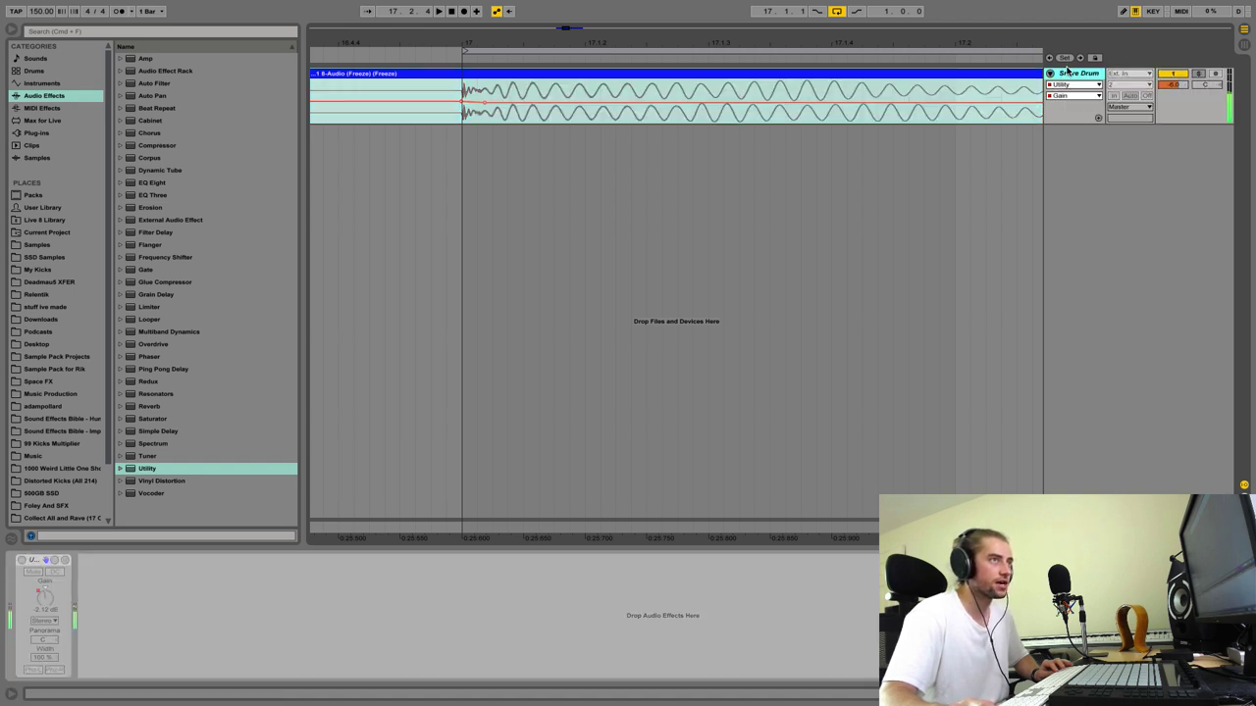
{"action": "right_click", "coordinate": [1069, 74]}
{"action": "left_click", "coordinate": [1092, 142]}
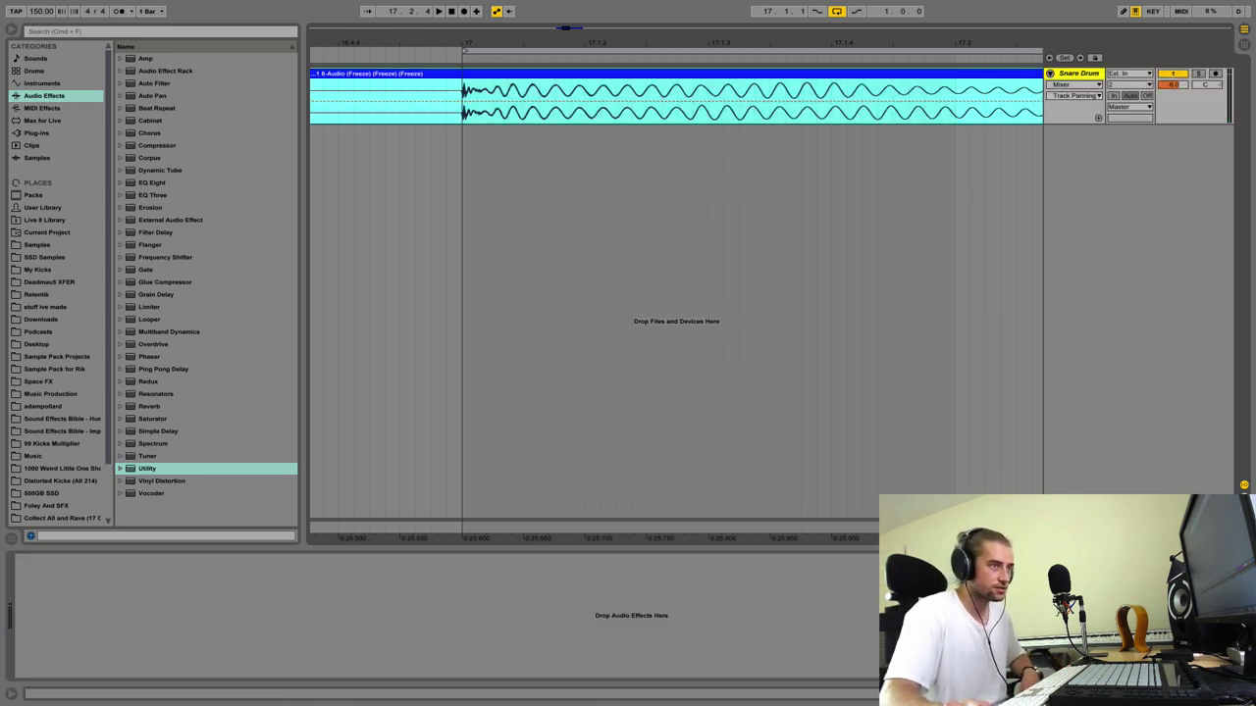
Step: Open the newly flattened clip's sample settings and reset its clip gain to 0 dB
{"action": "key", "text": "shift+Tab"}
{"action": "left_click", "coordinate": [109, 670]}
{"action": "type", "text": "0 ct"}
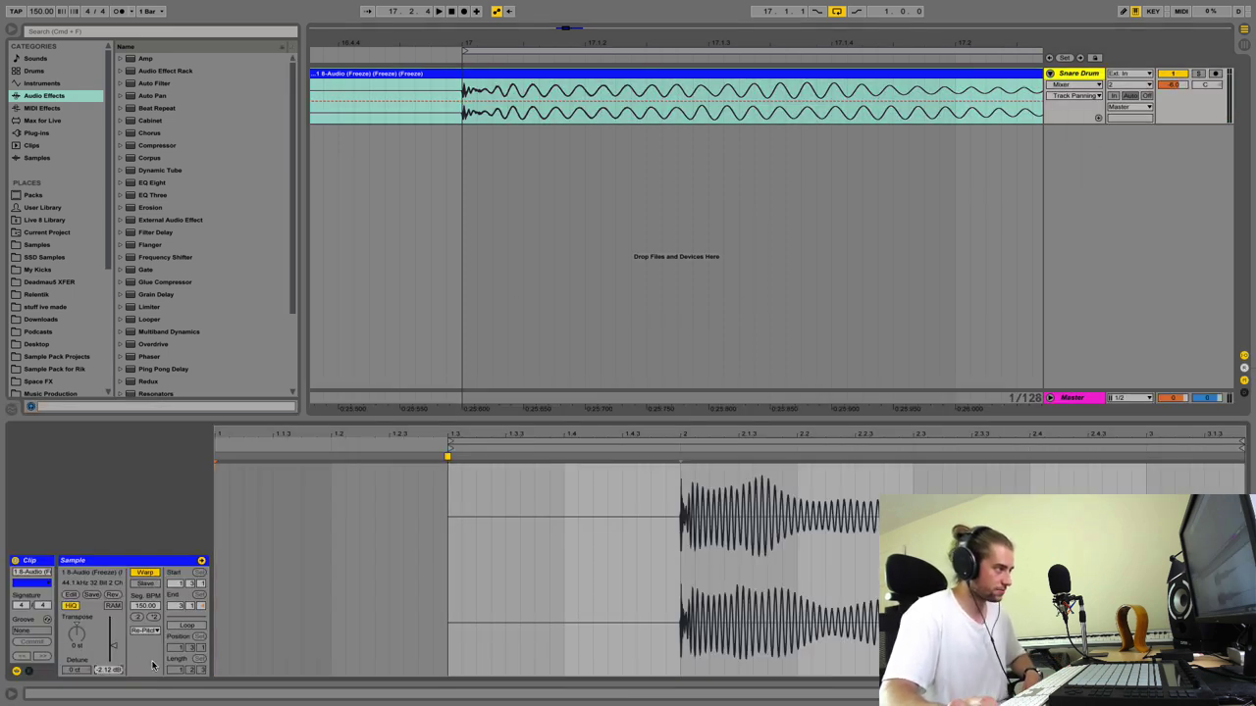
{"action": "key", "text": "Return"}
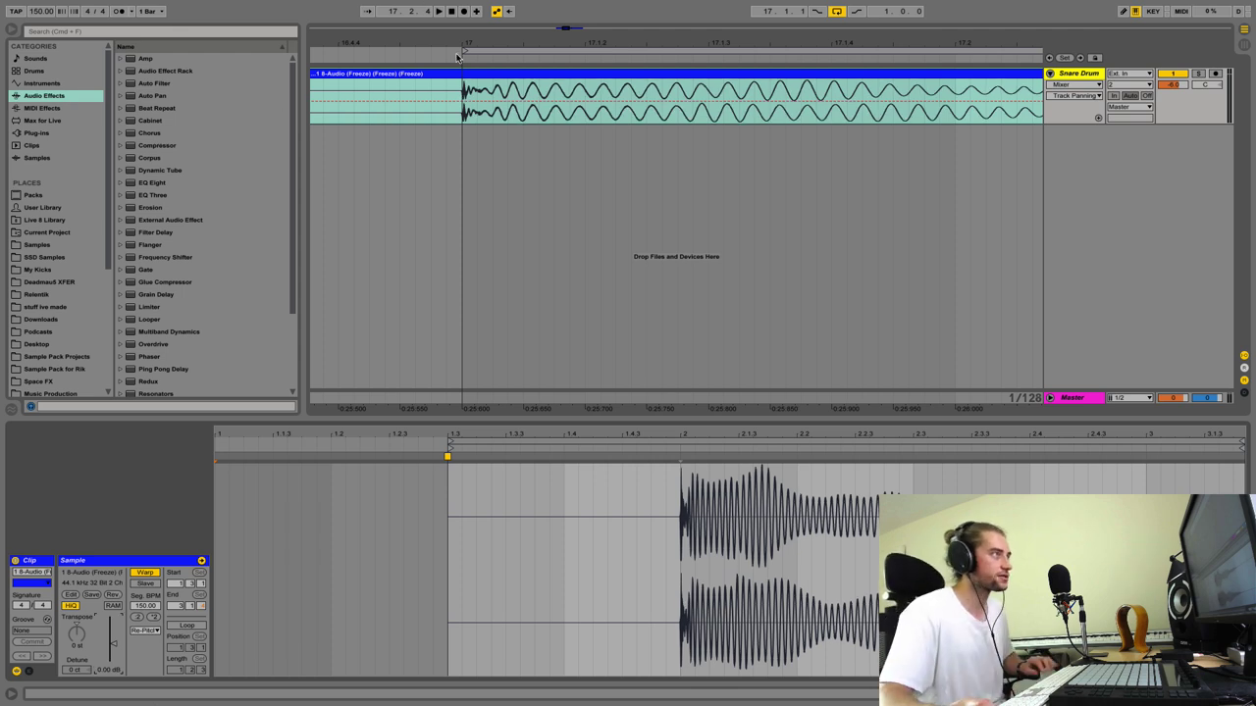
Step: Inspect and audition the processed hit at bar 17 and set the Snare Drum track's volume to -2.0 dB
{"action": "left_click_drag", "start_coordinate": [465, 45], "coordinate": [465, 98]}
{"action": "key", "text": "minus"}
{"action": "key", "text": "minus"}
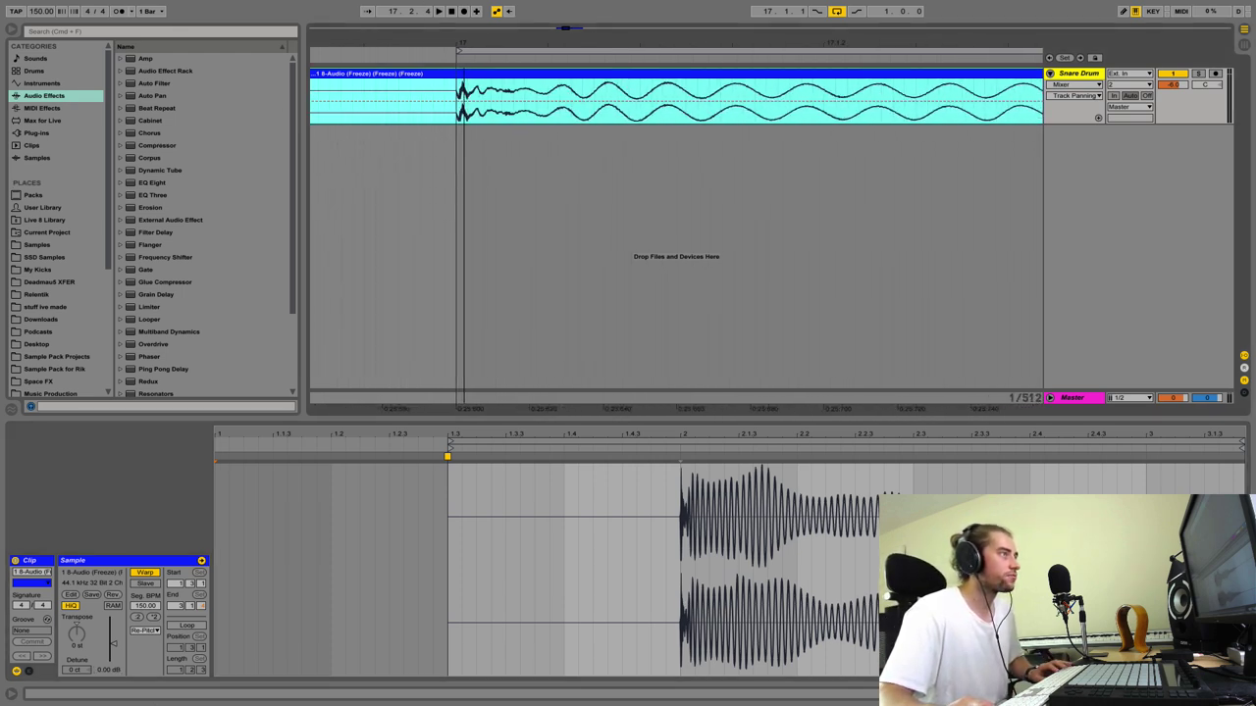
{"action": "left_click_drag", "start_coordinate": [465, 45], "coordinate": [465, 89]}
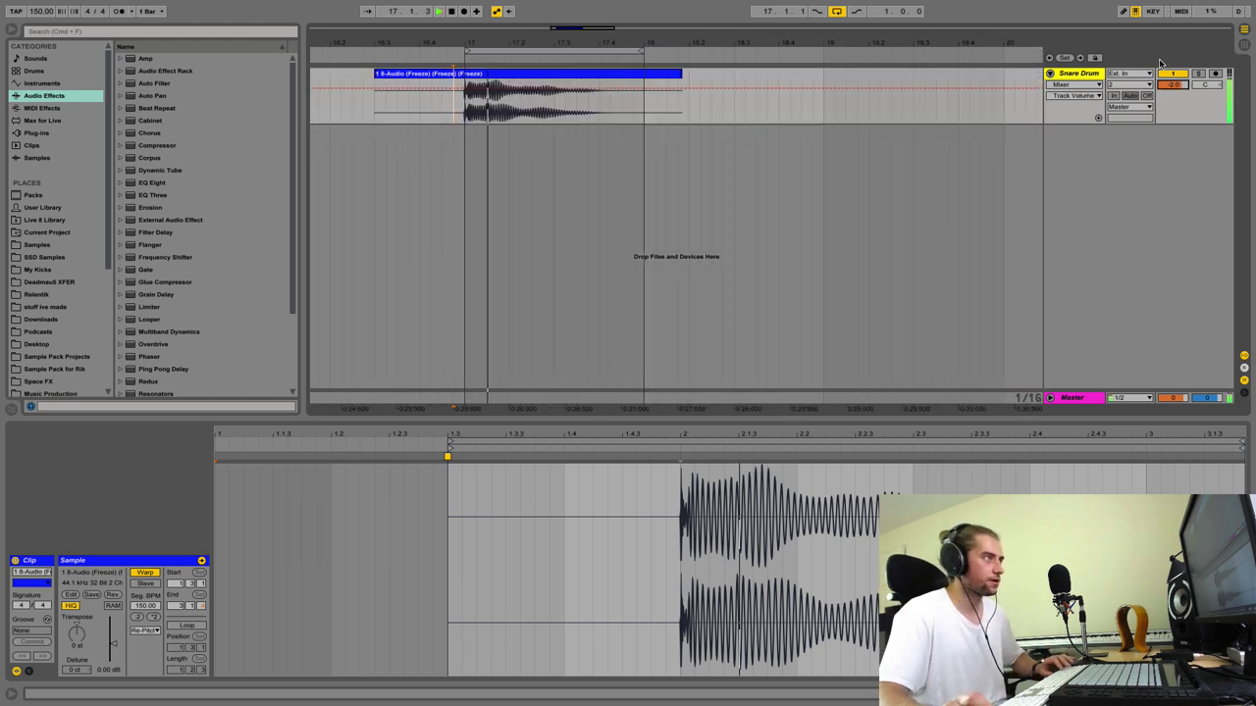
Step: Rename the Snare Drum track as GIRAFFE DRUM
{"action": "key", "text": "super+r"}
{"action": "type", "text": "GIRAFFE"}
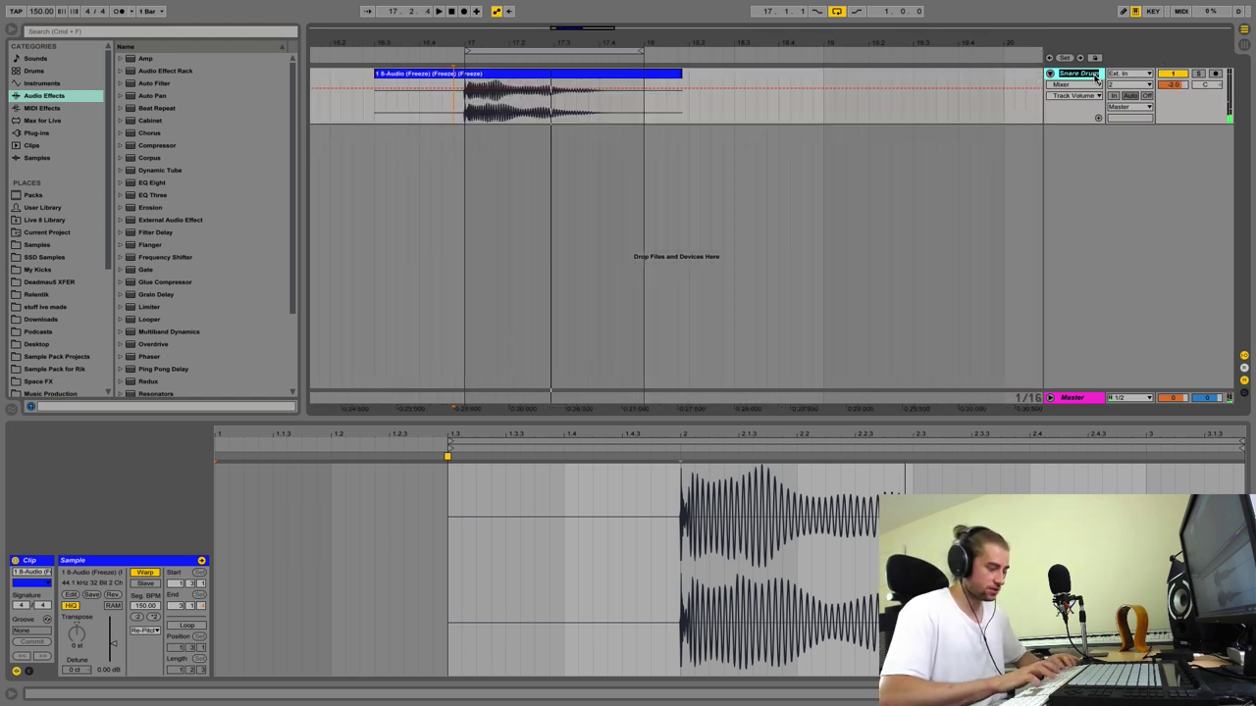
{"action": "type", "text": " DRU"}
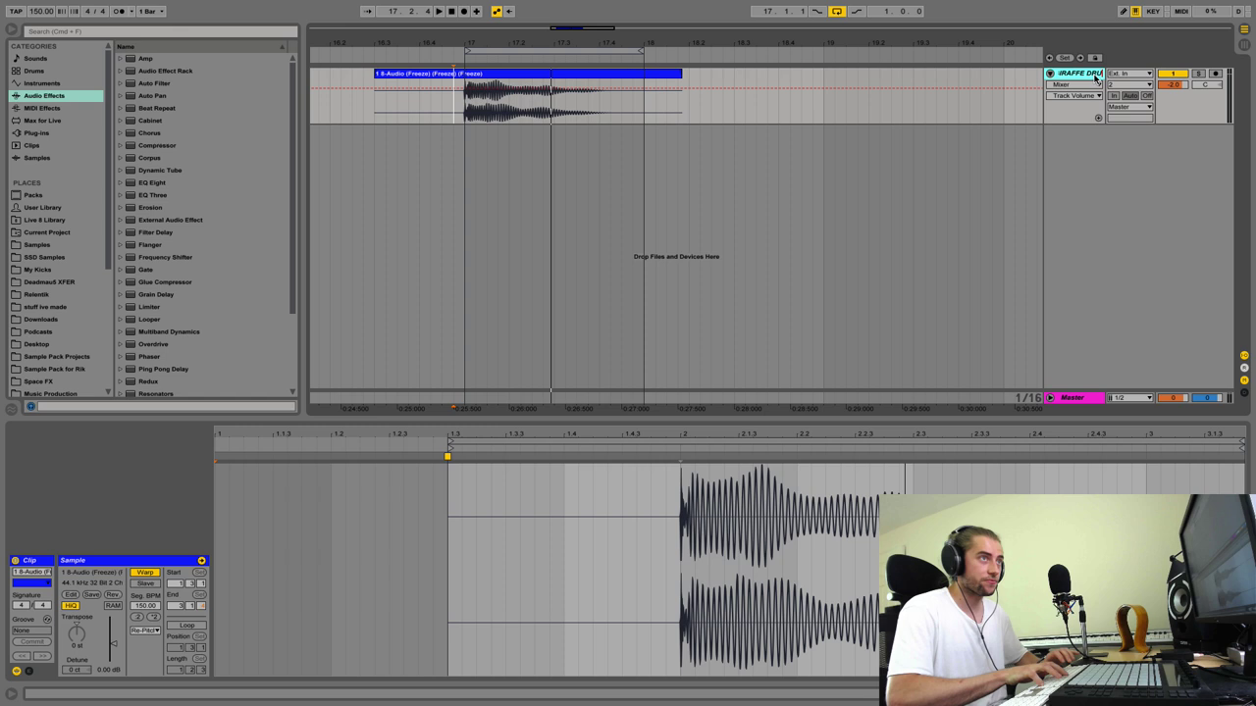
{"action": "type", "text": "M"}
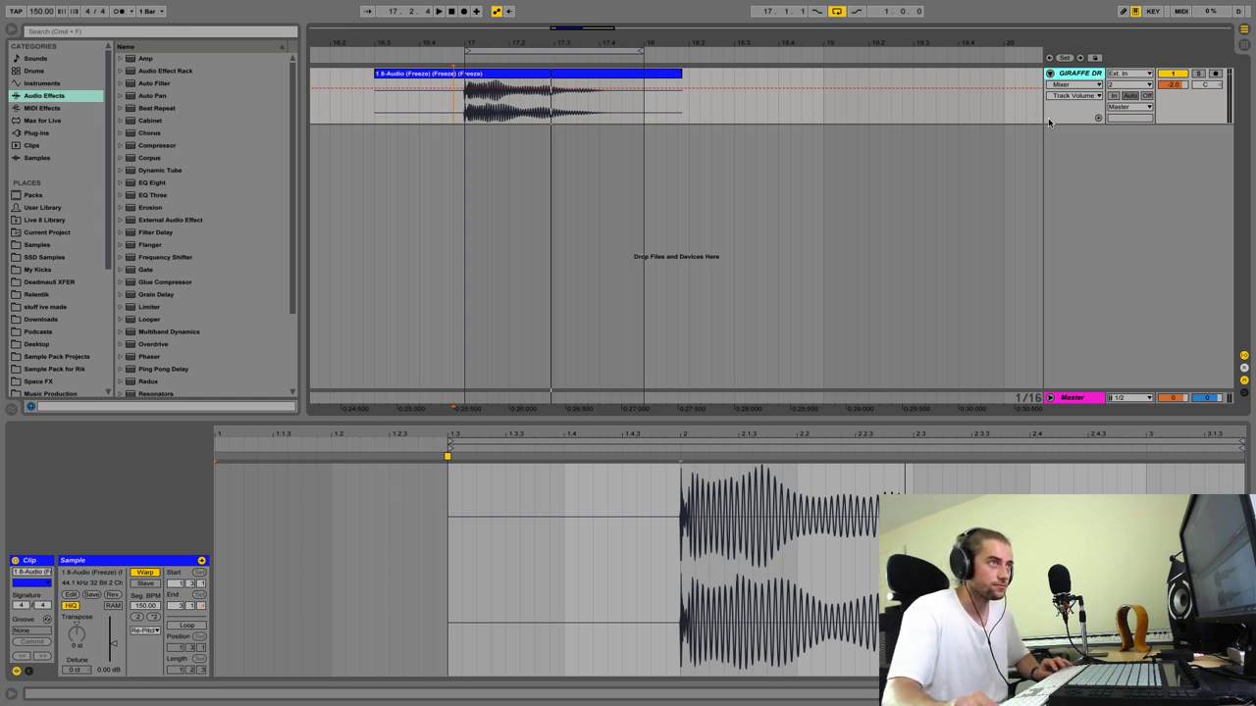
{"action": "key", "text": "Return"}
Step: Save the Live Set as GIRAFFE DRUM K in the Music Production folder
{"action": "left_click", "coordinate": [496, 86]}
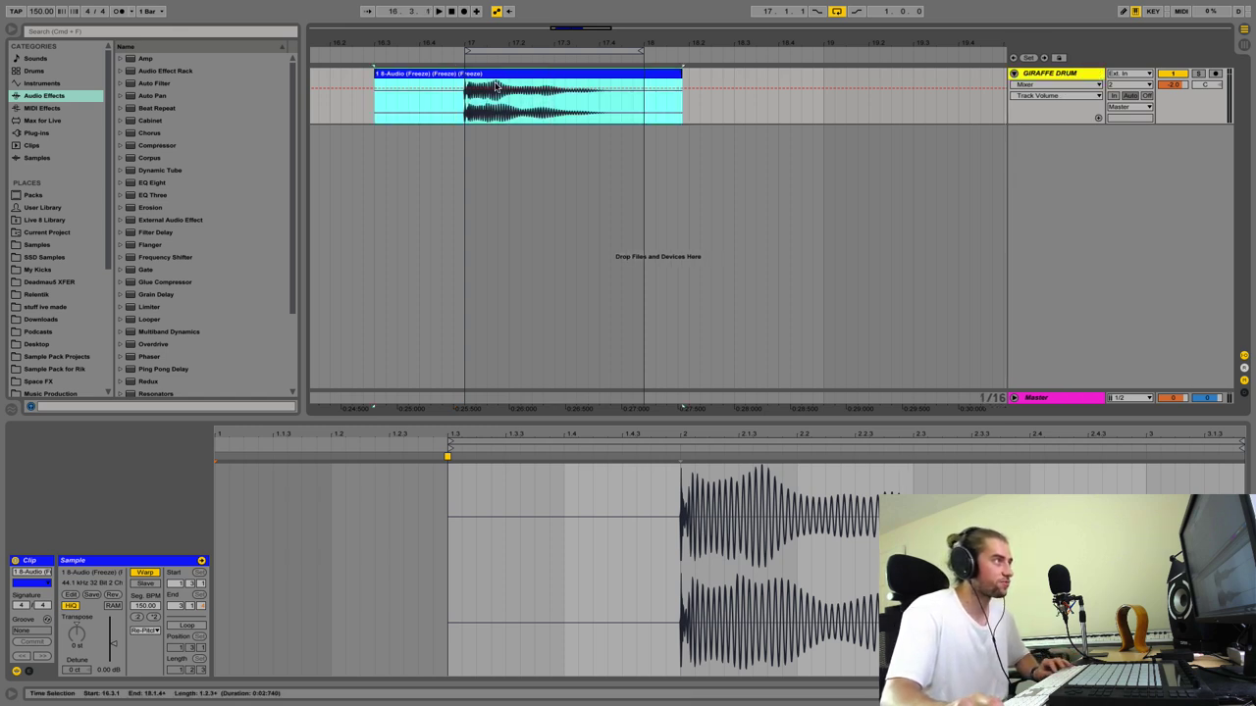
{"action": "key", "text": "super+s"}
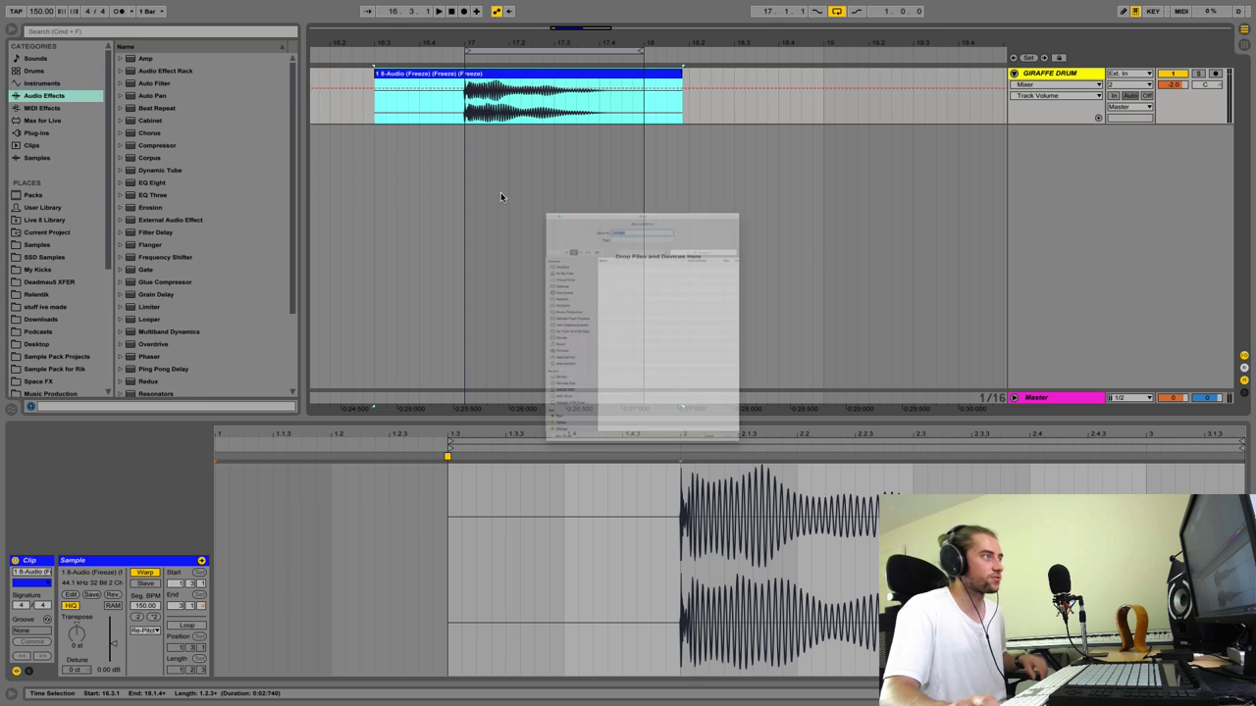
{"action": "left_click", "coordinate": [484, 276]}
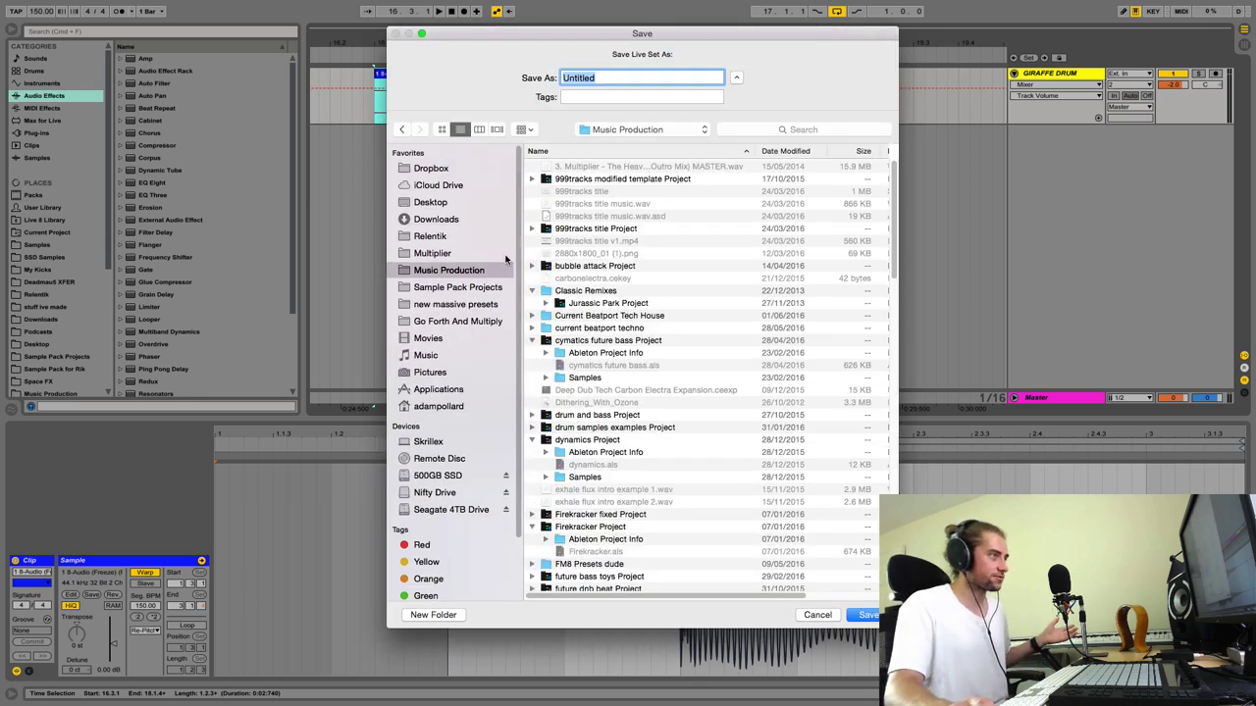
{"action": "type", "text": "Giraffe Drum"}
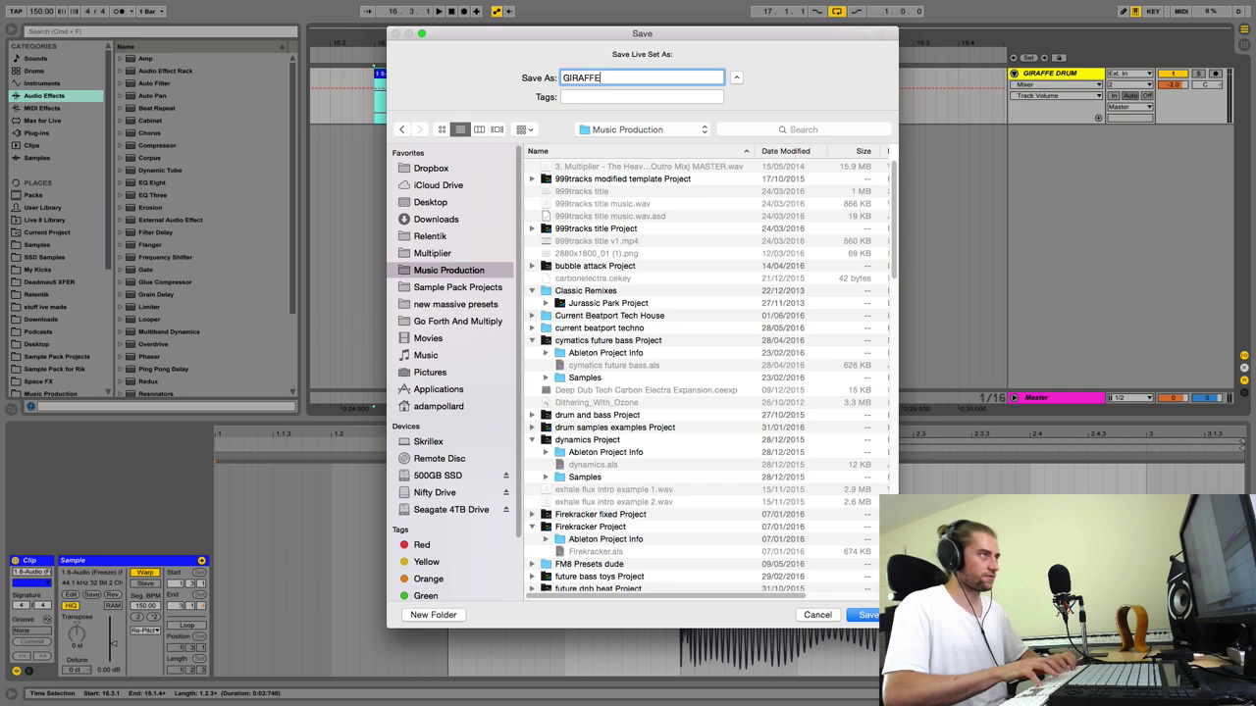
{"action": "key", "text": "Return"}
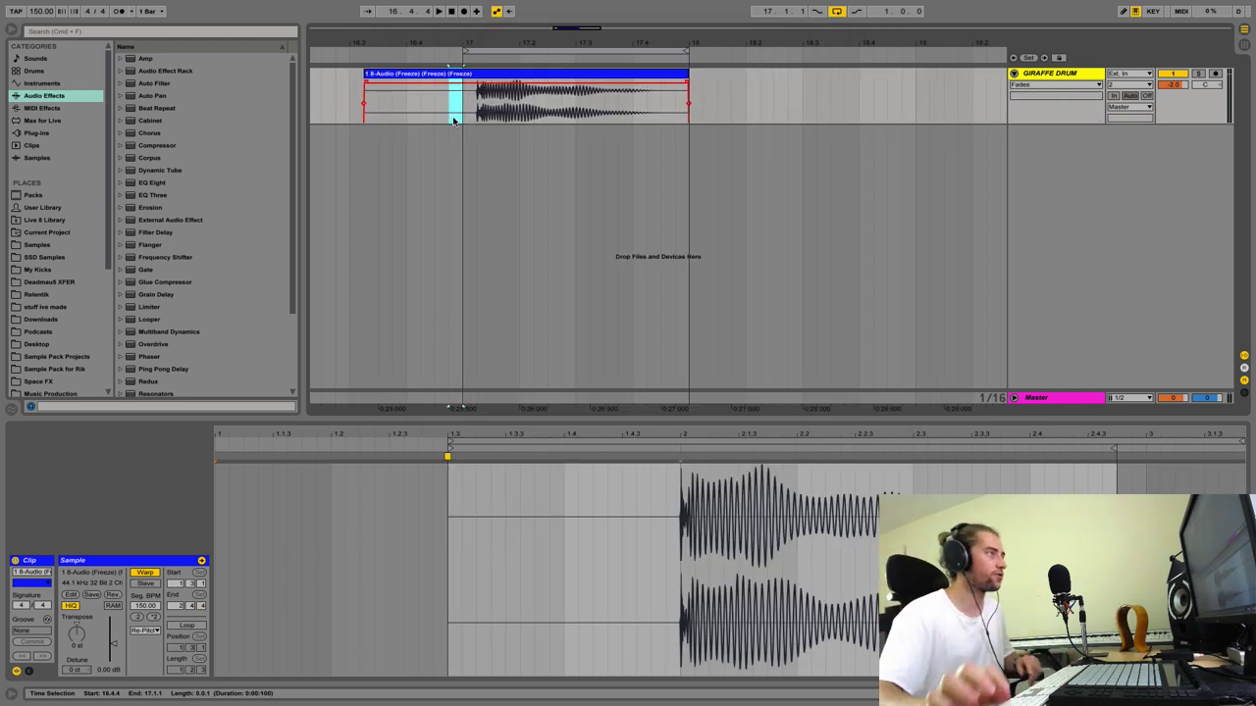
Step: Enlarge the GIRAFFE DRUM track's height to show the drum clip's waveform in detail
{"action": "left_click", "coordinate": [456, 108]}
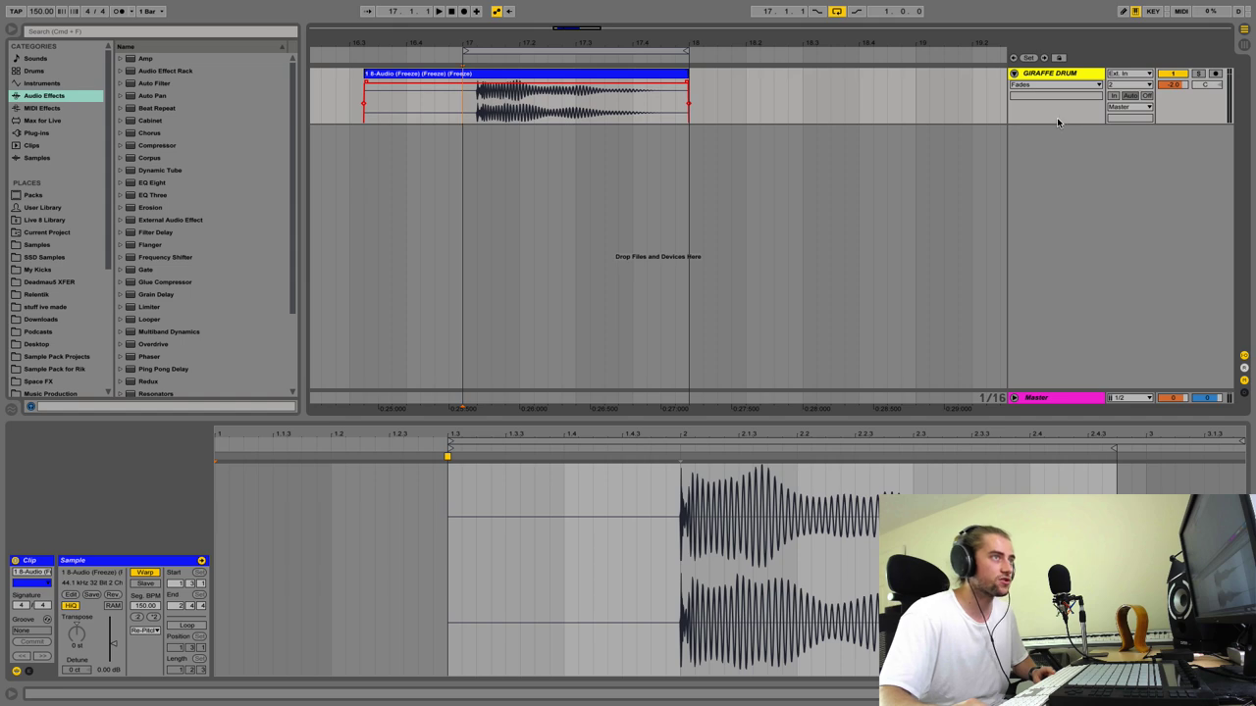
{"action": "left_click_drag", "start_coordinate": [1052, 122], "coordinate": [1087, 290]}
{"action": "left_click_drag", "start_coordinate": [467, 41], "coordinate": [399, 41]}
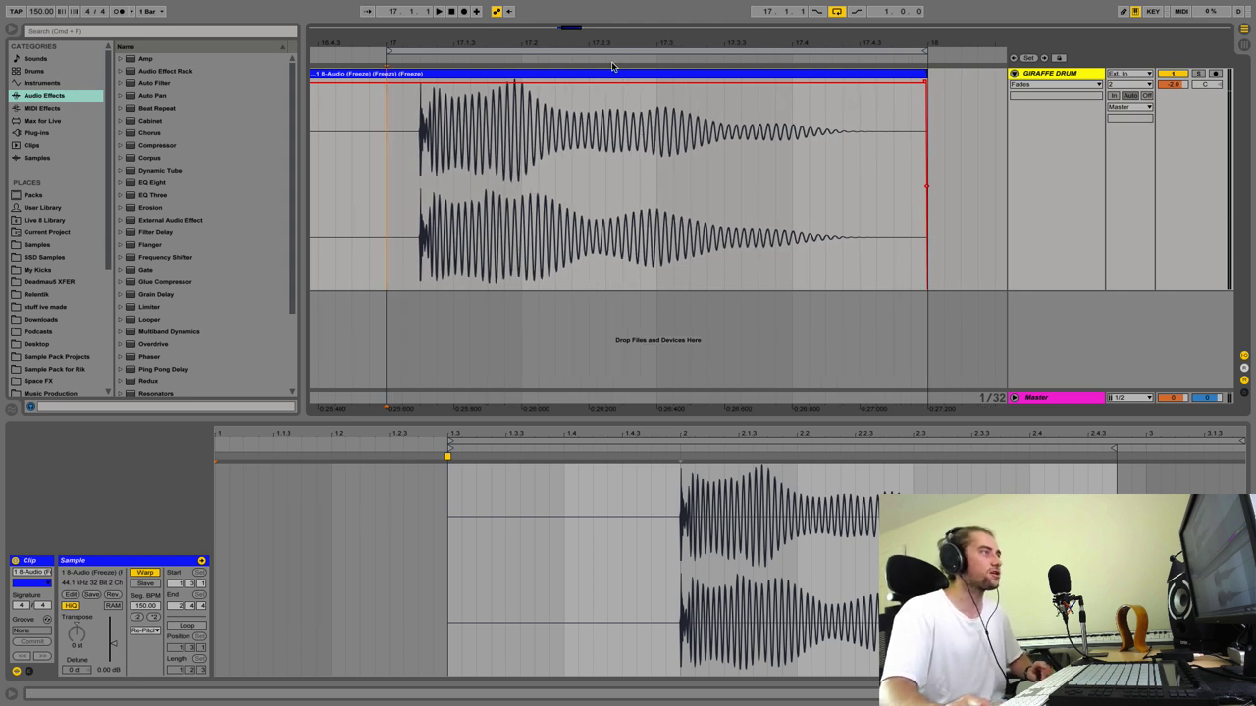
{"action": "left_click_drag", "start_coordinate": [611, 43], "coordinate": [530, 1]}
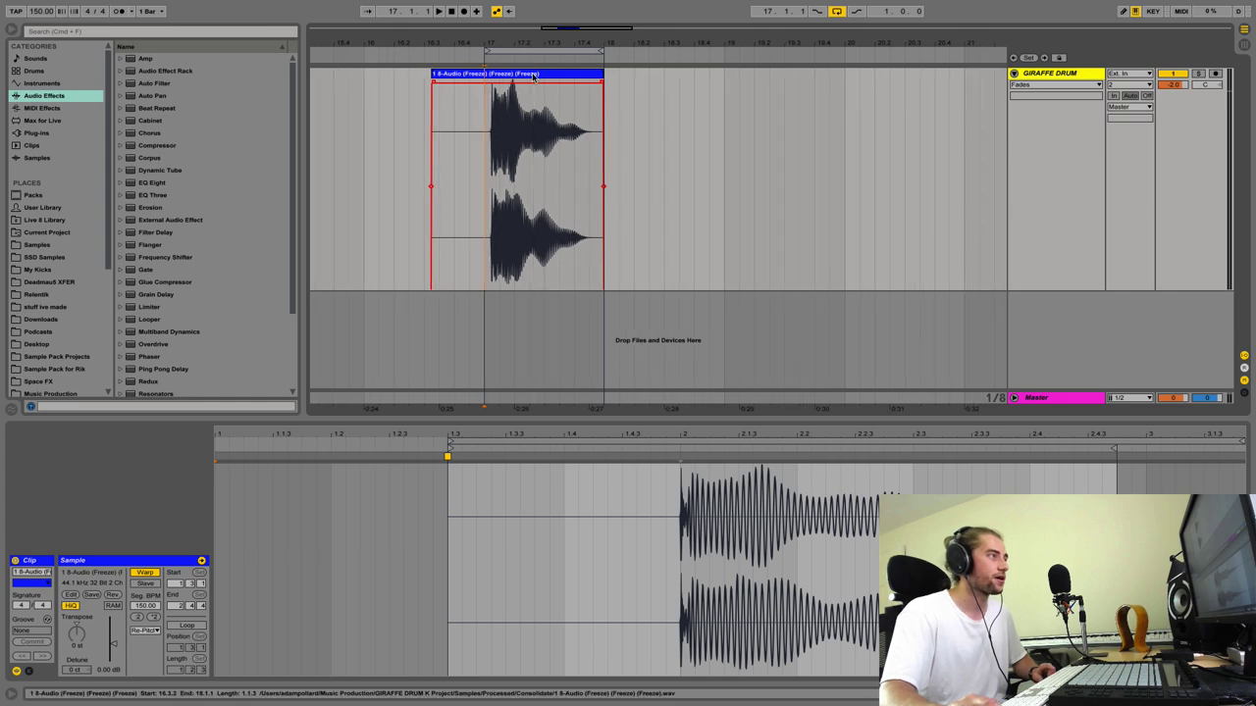
{"action": "left_click", "coordinate": [529, 73]}
{"action": "key", "text": "z"}
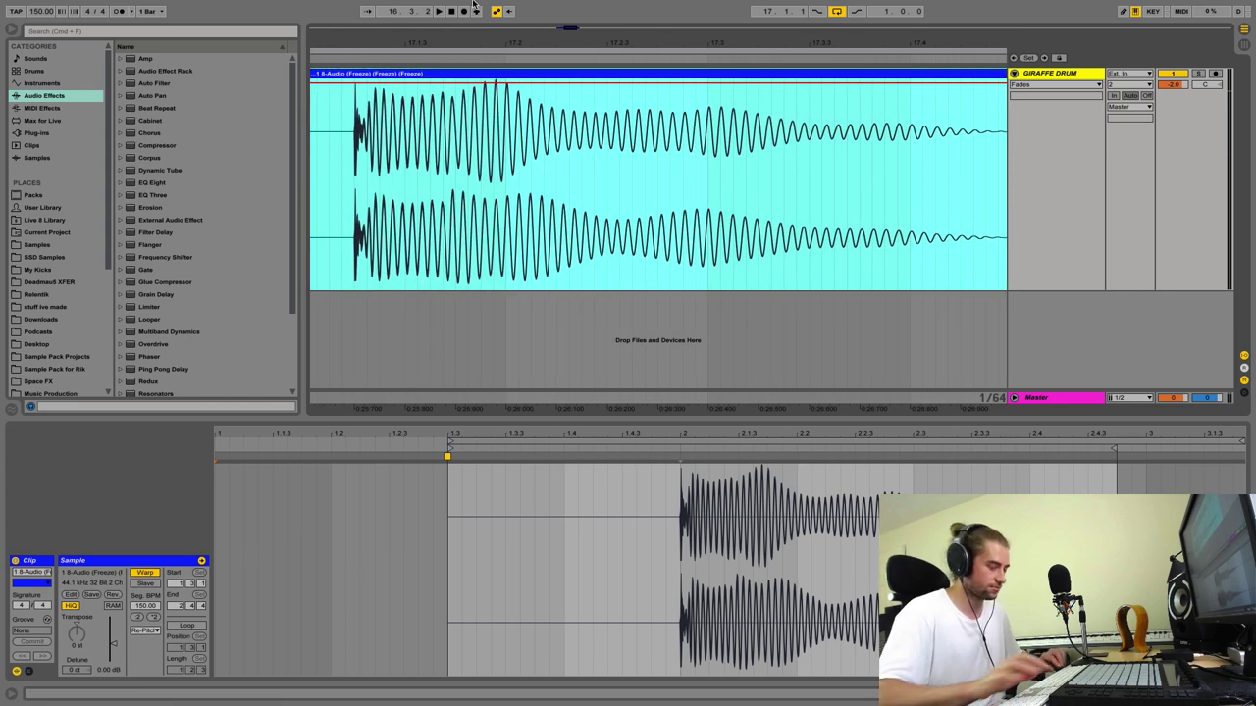
Step: Hide the browser and the clip detail view, and set the GIRAFFE DRUM track's automation display to None
{"action": "key", "text": "alt+super+b"}
{"action": "key", "text": "alt+super+l"}
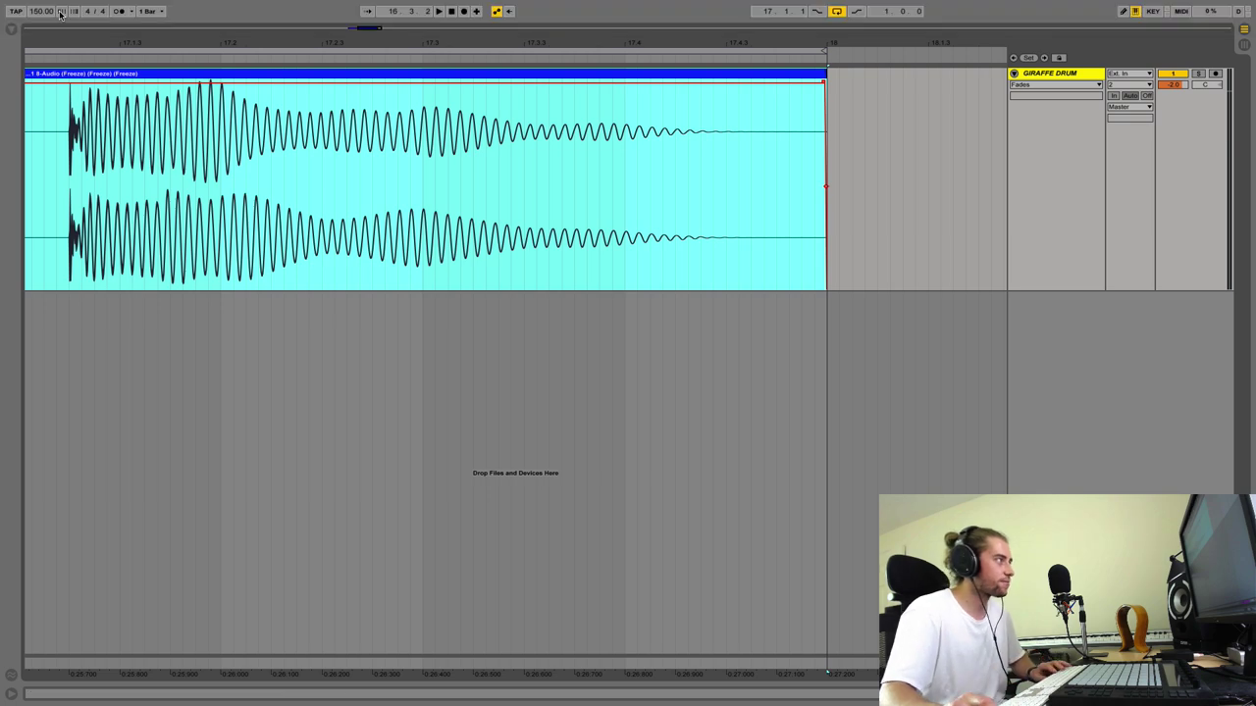
{"action": "mouse_move", "coordinate": [62, 43]}
{"action": "left_mouse_down"}
{"action": "mouse_move", "coordinate": [81, 63]}
{"action": "mouse_move", "coordinate": [83, 47]}
{"action": "left_mouse_up"}
{"action": "left_click", "coordinate": [1055, 84]}
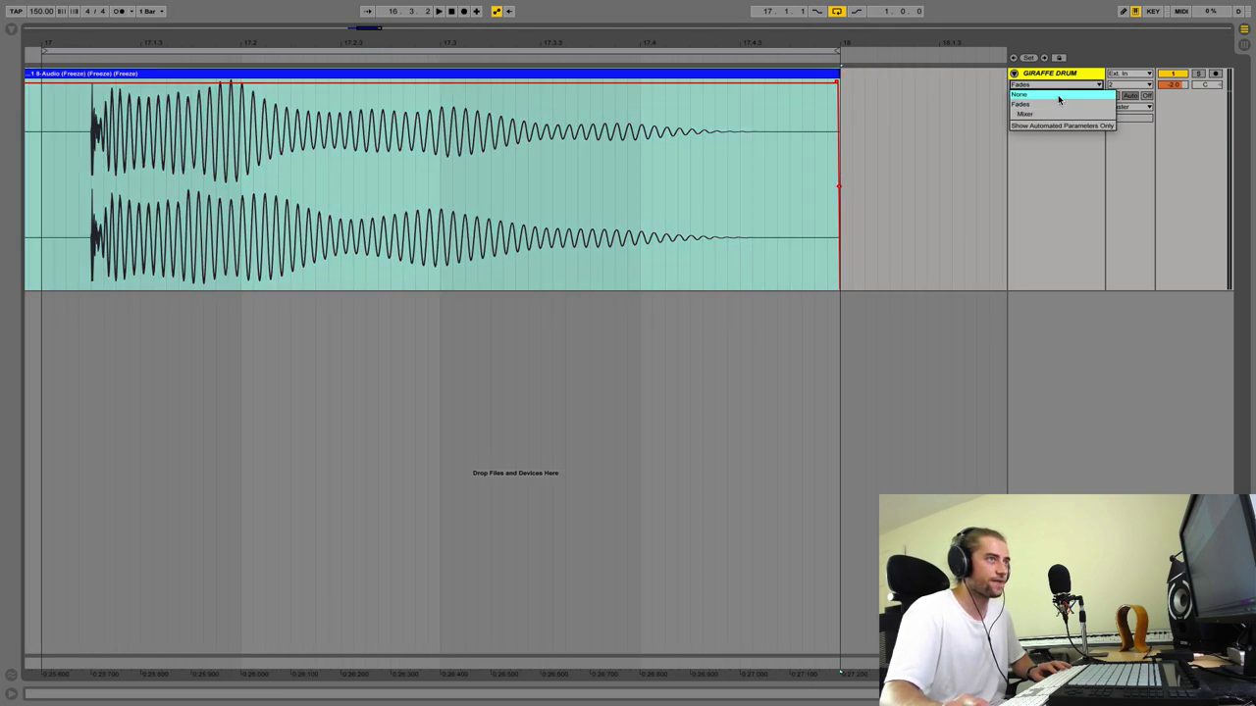
{"action": "left_click", "coordinate": [1054, 95]}
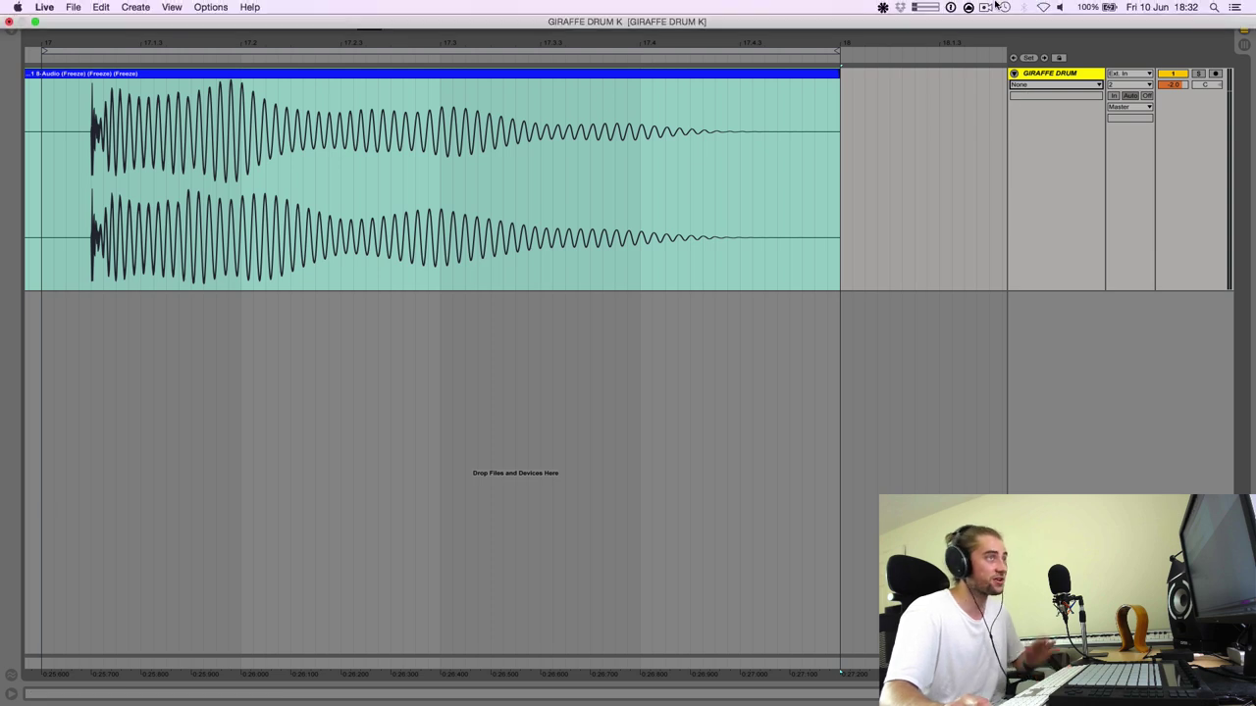
{"action": "left_click", "coordinate": [985, 7]}
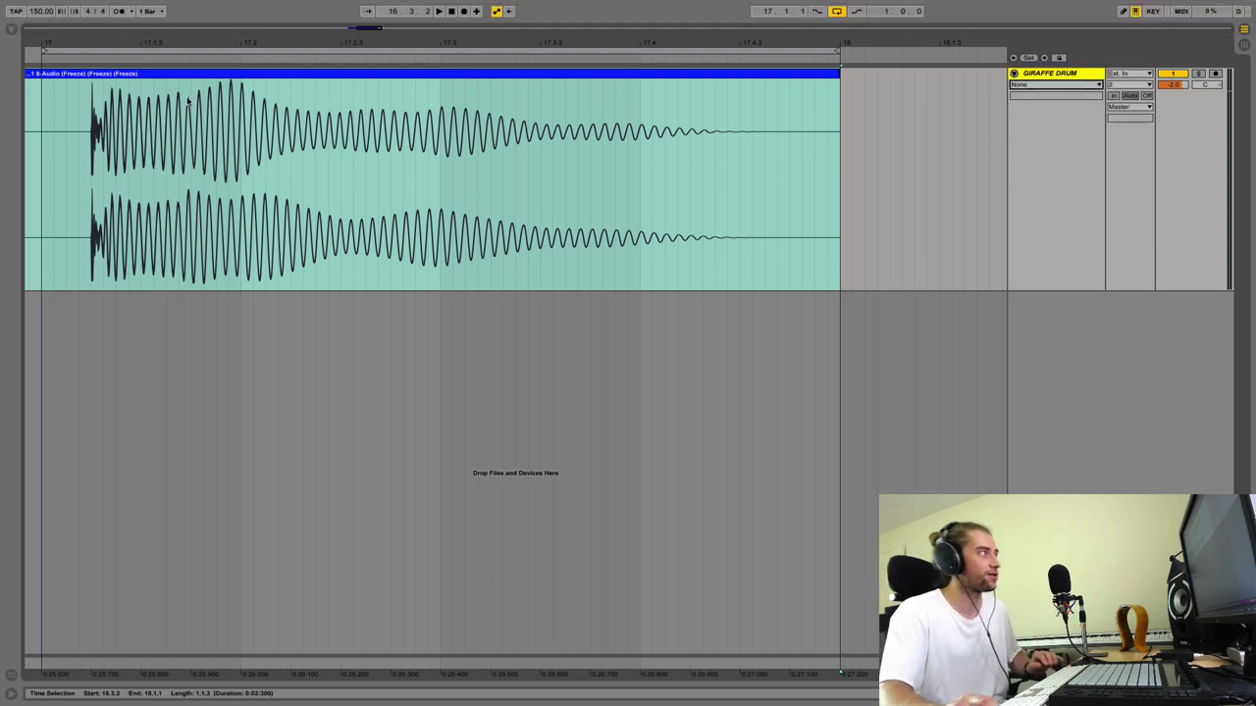
Step: Delete the clip's silent lead-in before bar 17 and select the one-bar loop range from bar 17
{"action": "left_click_drag", "start_coordinate": [75, 46], "coordinate": [78, 58]}
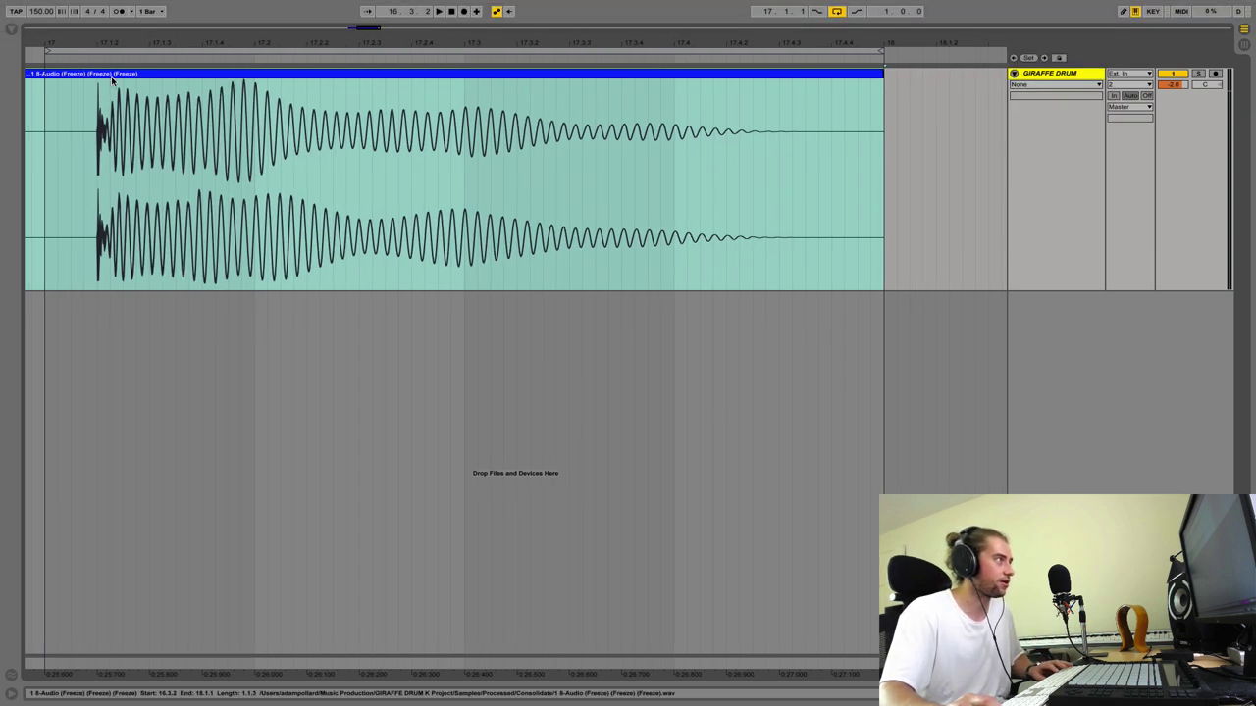
{"action": "left_click", "coordinate": [46, 115]}
{"action": "left_click_drag", "start_coordinate": [46, 115], "coordinate": [30, 118]}
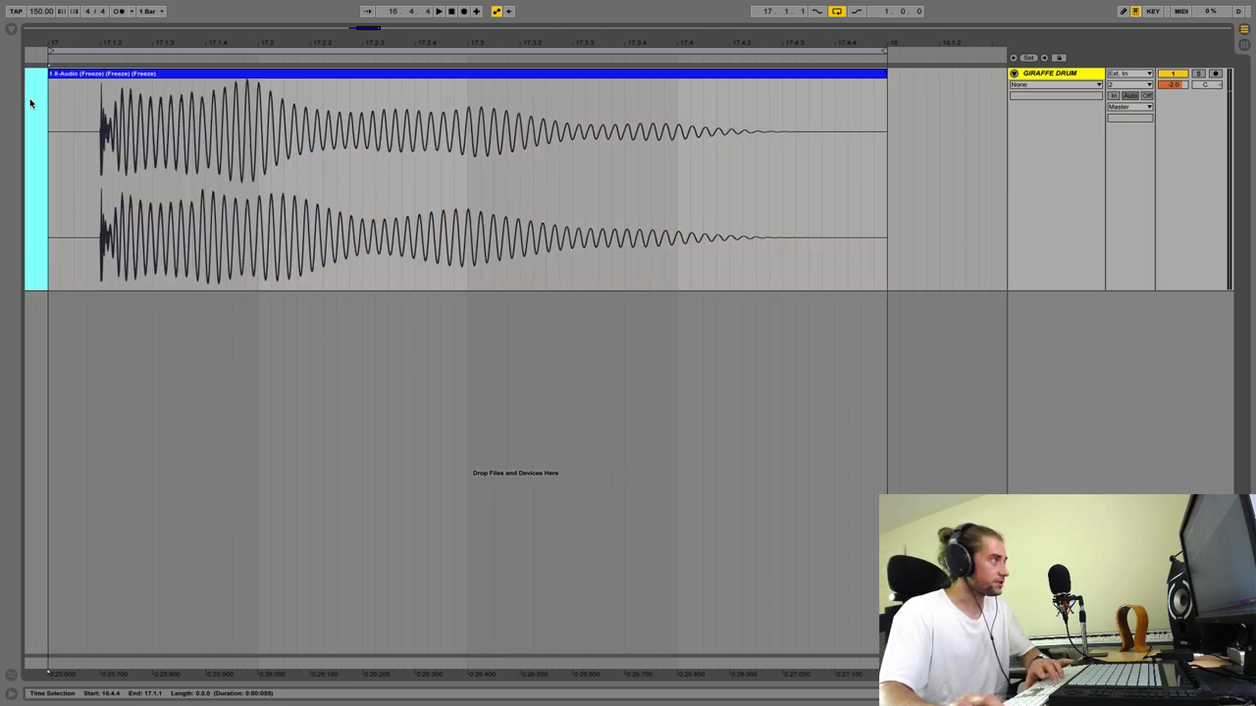
{"action": "left_click_drag", "start_coordinate": [37, 45], "coordinate": [122, 43]}
{"action": "left_click", "coordinate": [97, 75]}
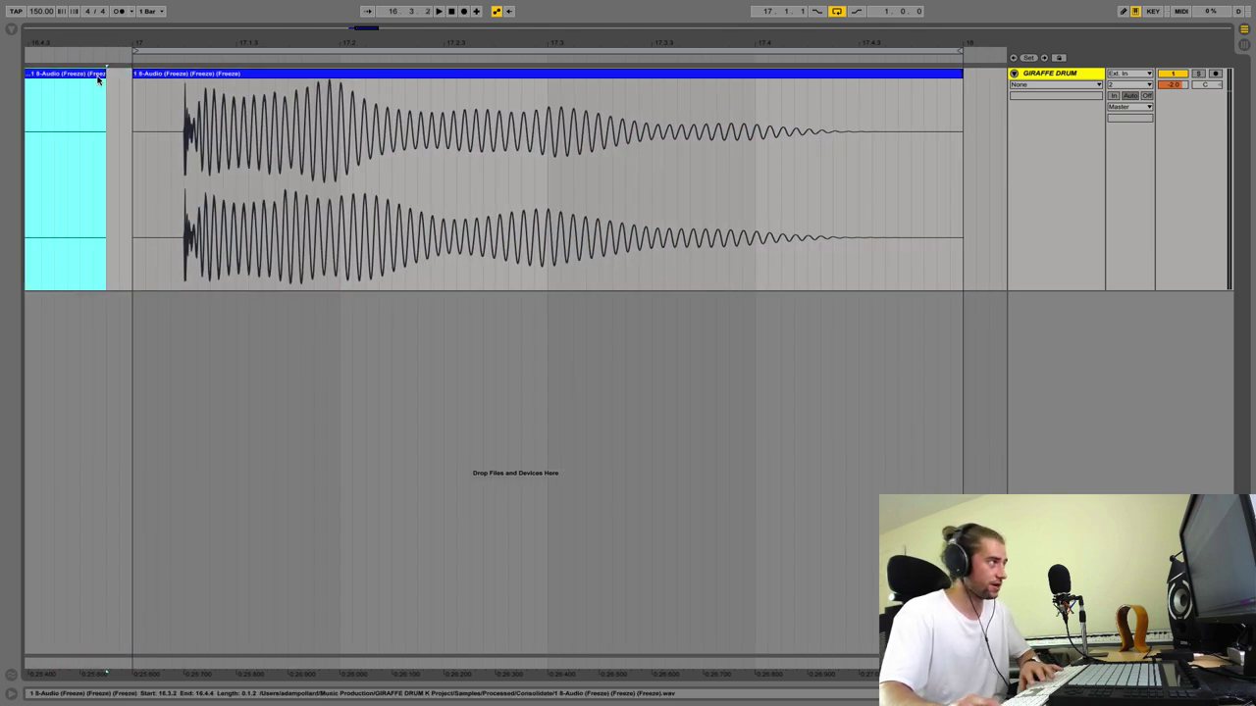
{"action": "key", "text": "Delete"}
{"action": "left_click", "coordinate": [149, 50]}
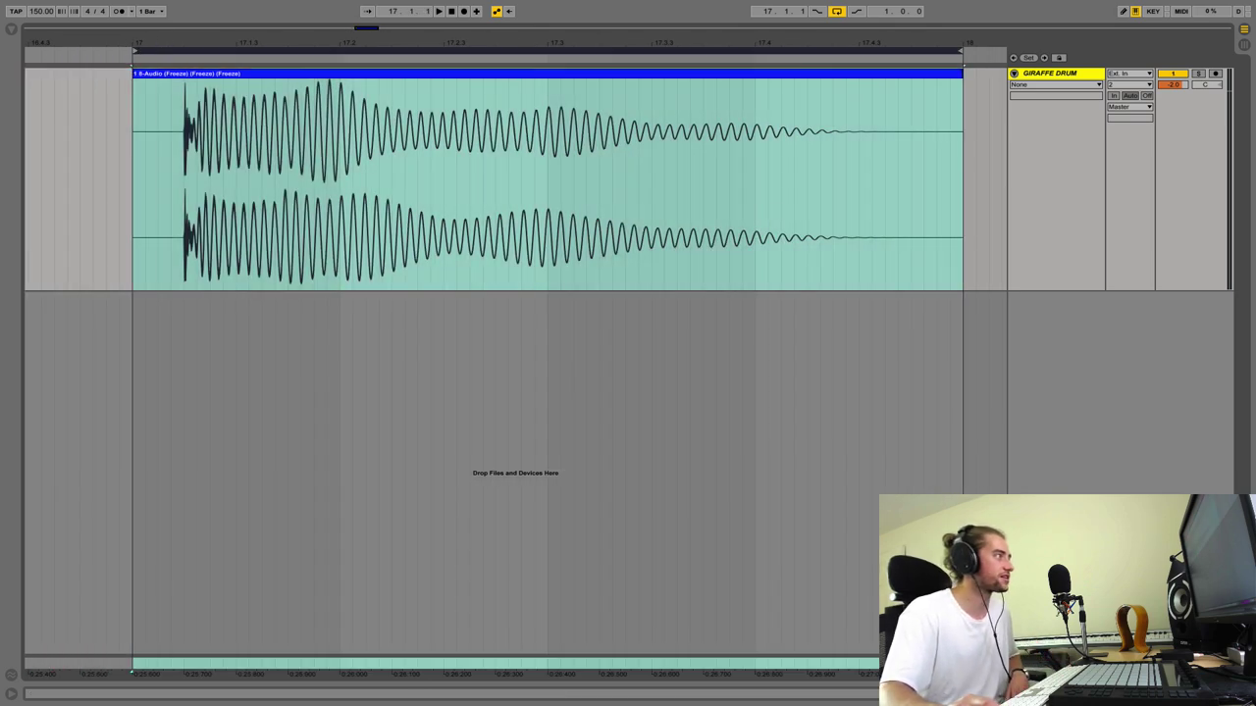
Step: Rename the drum clip with a story running from "once upon a time there was a little penguin" to "with the world.. (to be continued)"
{"action": "left_click_drag", "start_coordinate": [163, 45], "coordinate": [95, 35]}
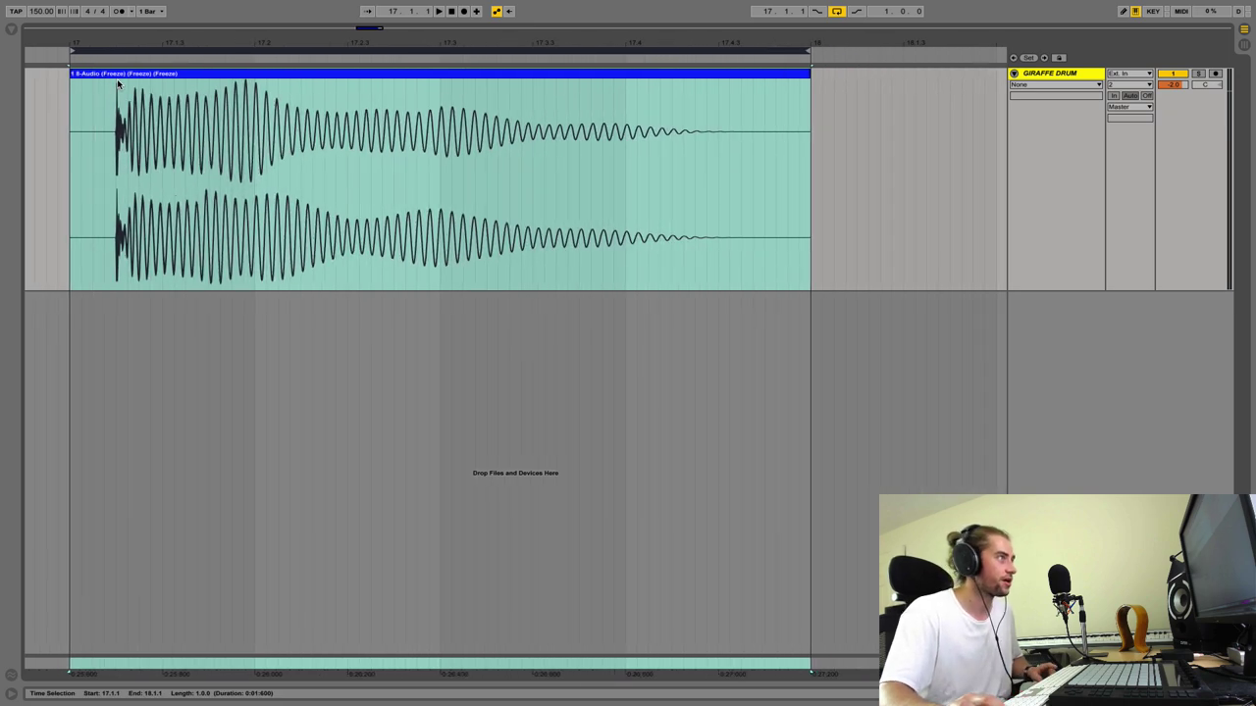
{"action": "left_click", "coordinate": [118, 82]}
{"action": "key", "text": "super+a"}
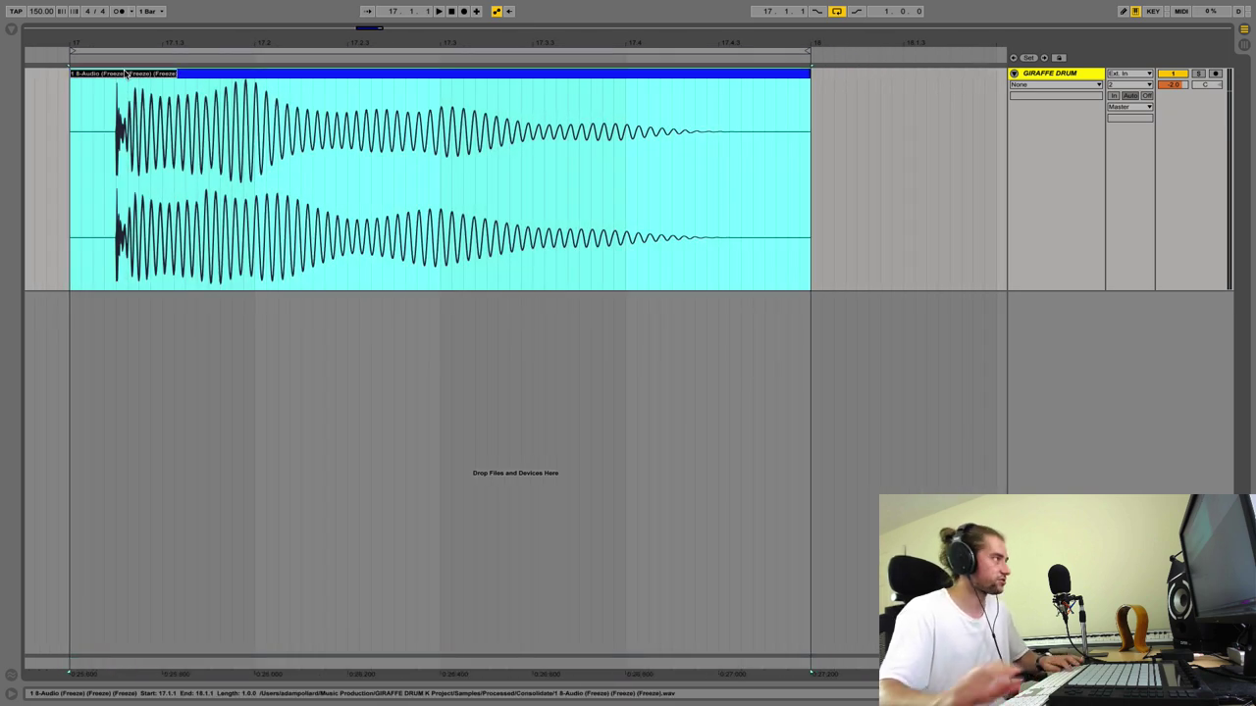
{"action": "key", "text": "BackSpace"}
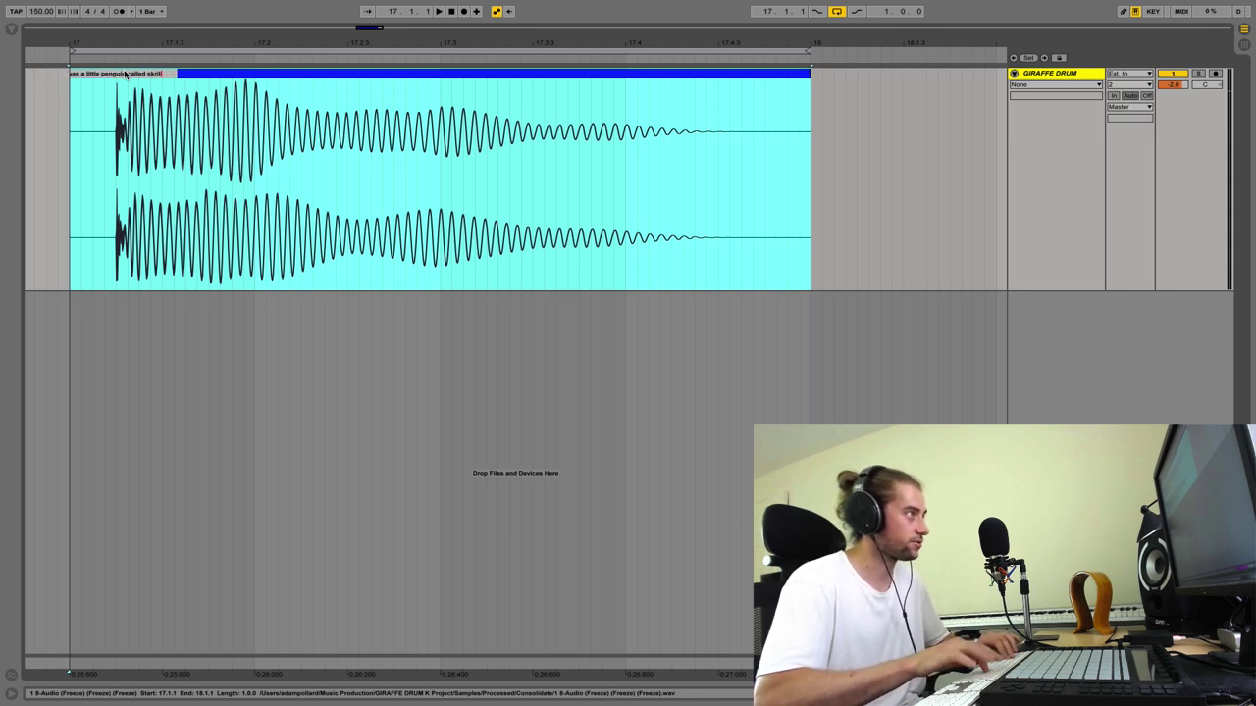
{"action": "type", "text": "loved"}
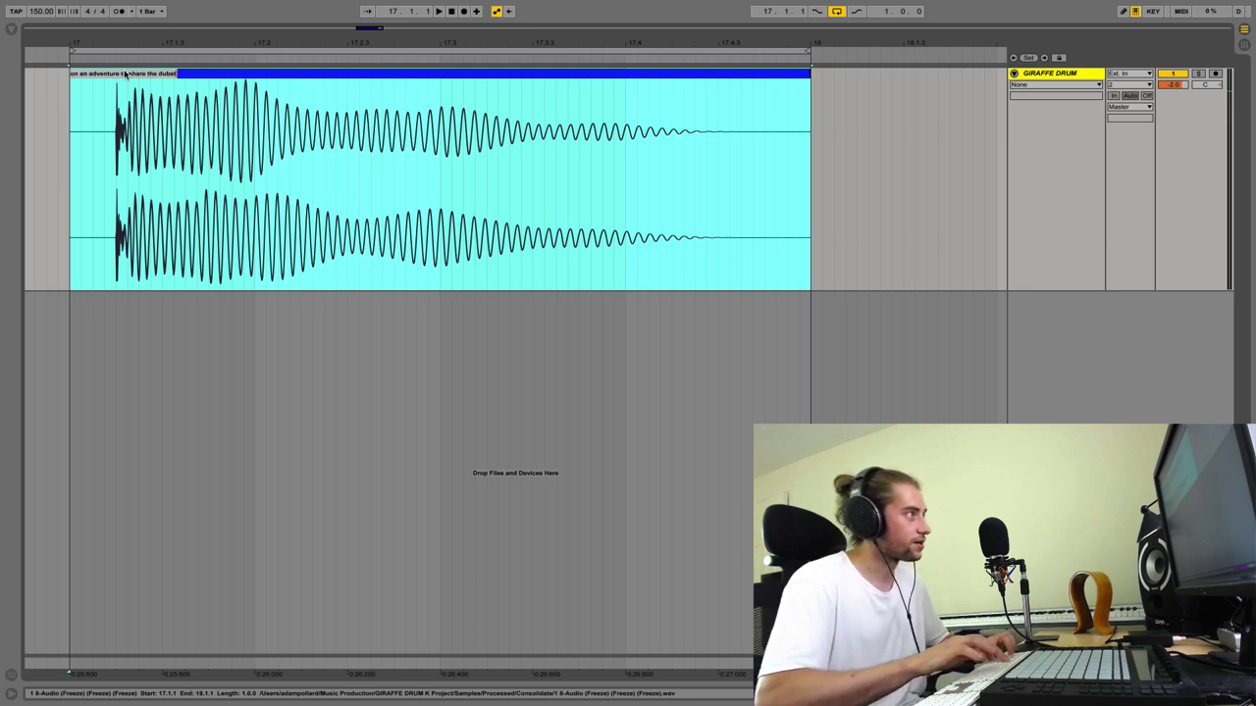
{"action": "type", "text": "witht eh"}
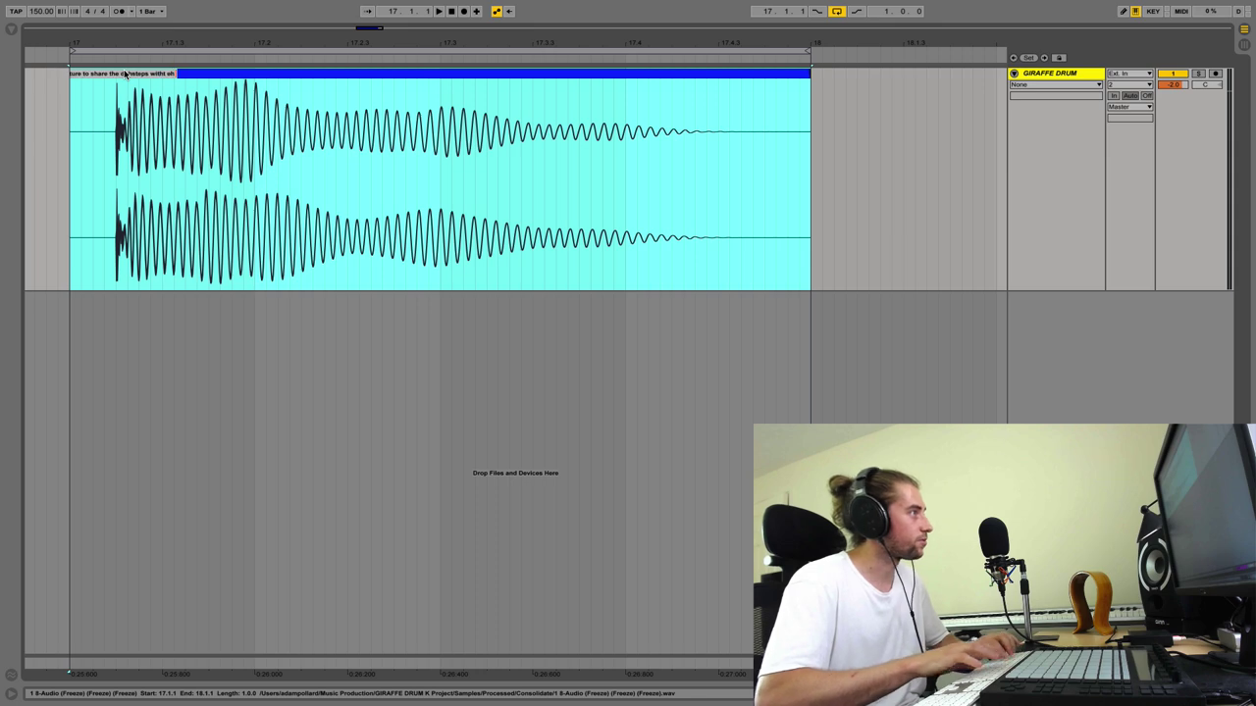
{"action": "type", "text": " worl"}
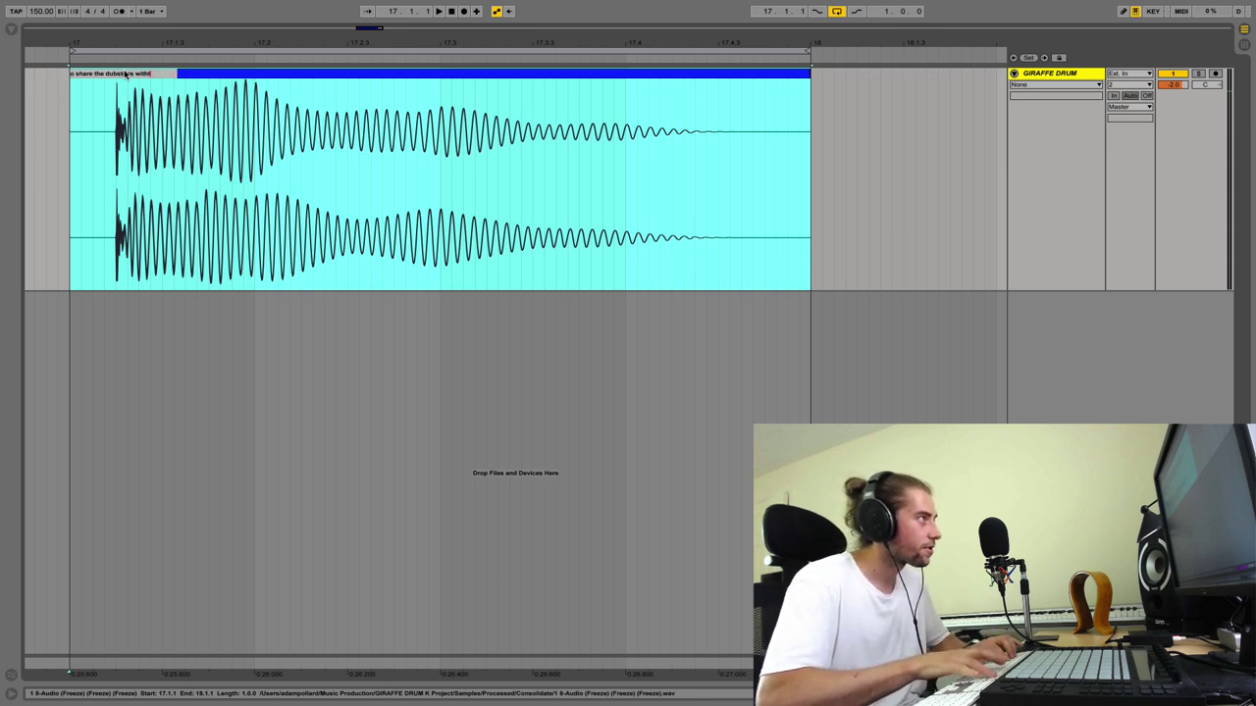
{"action": "type", "text": " world.."}
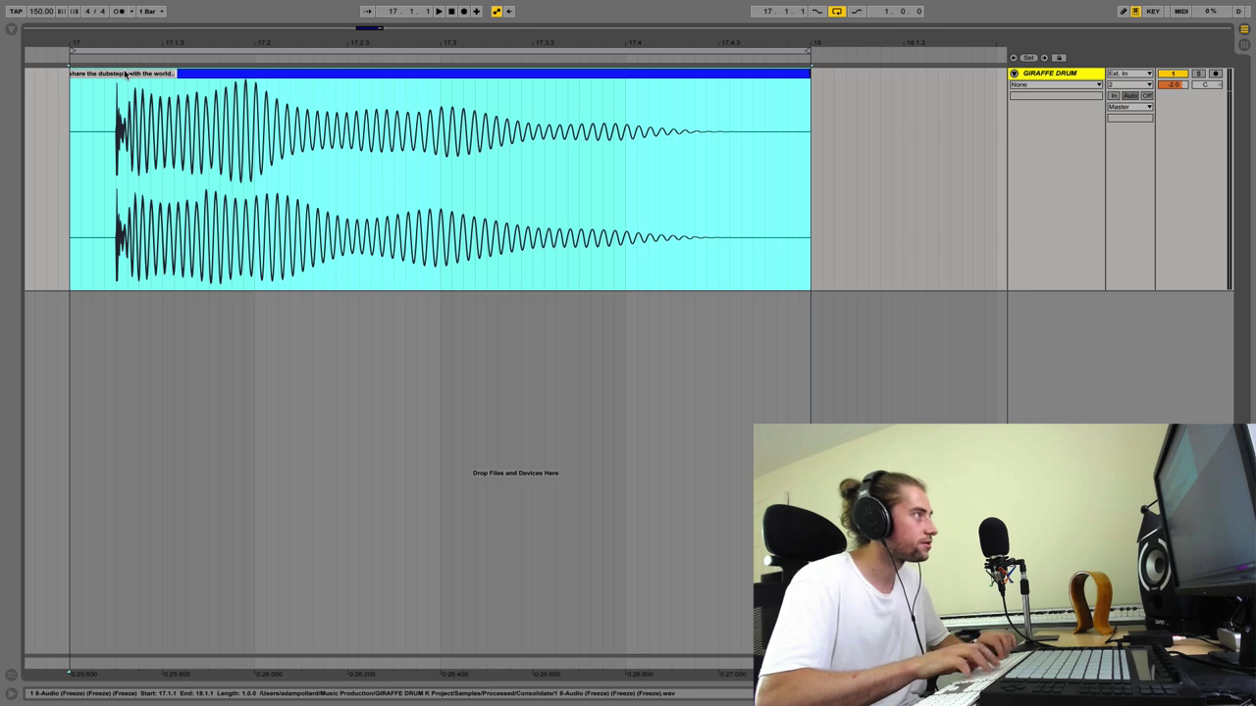
{"action": "type", "text": " (lo be continued"}
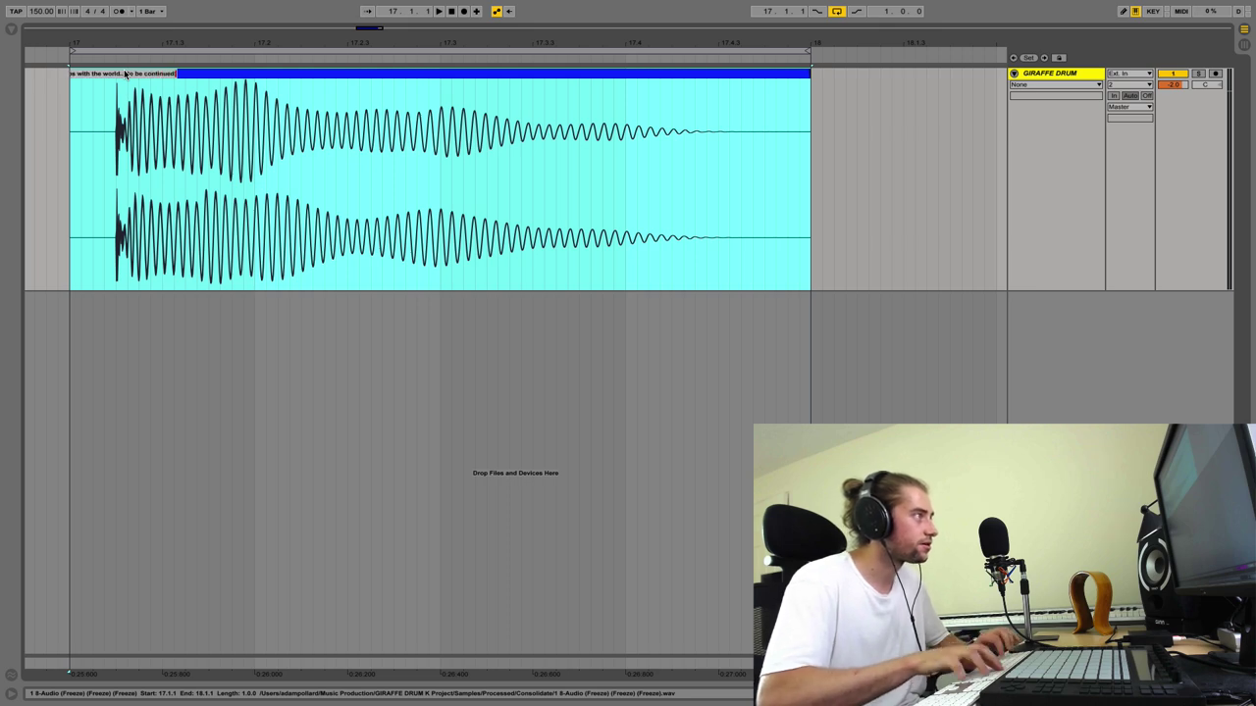
{"action": "type", "text": ")"}
{"action": "key", "text": "Return"}
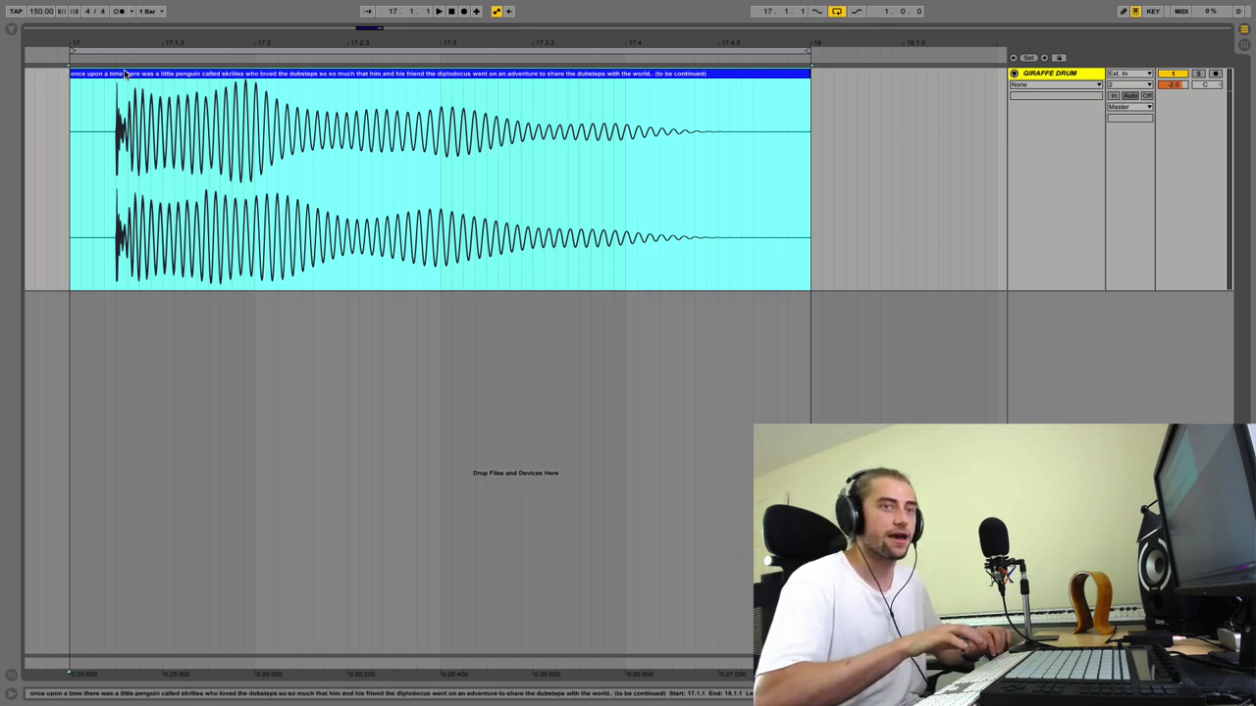
Step: Audition the renamed drum clip from bar 17 and stop playback
{"action": "key", "text": "space"}
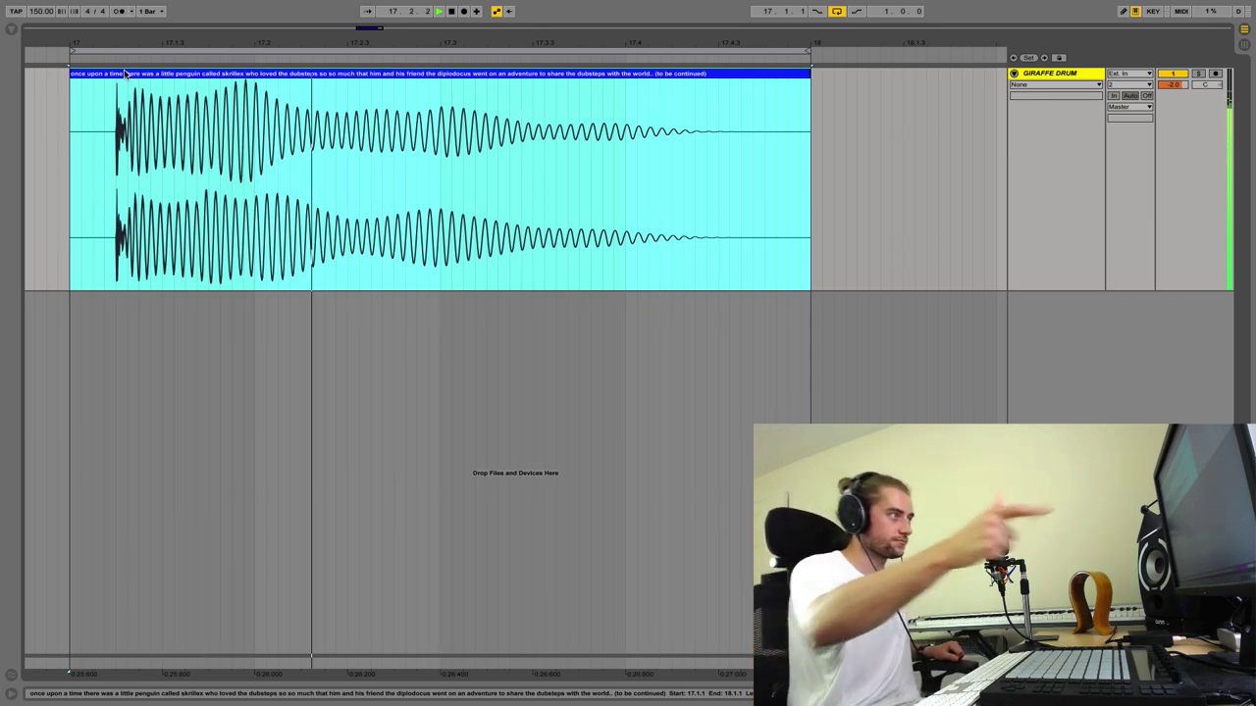
{"action": "key", "text": "space"}
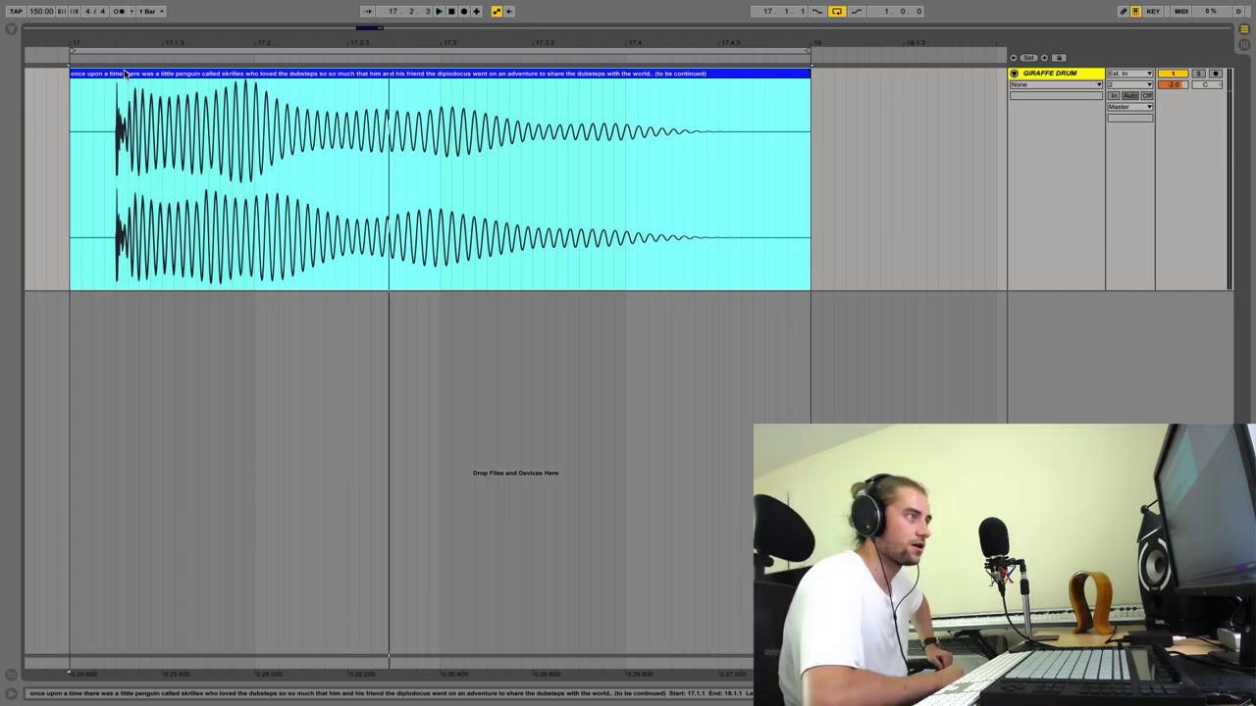